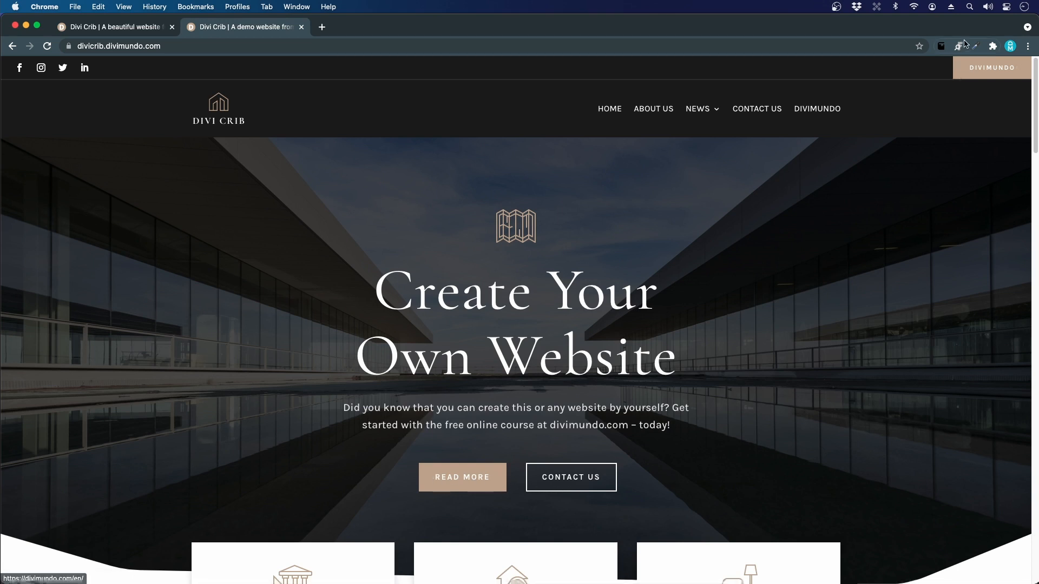
# Step: Review the finished demo homepage down to its footer and open the divicrib.com homepage in the Visual Builder
pyautogui.click(942, 47)
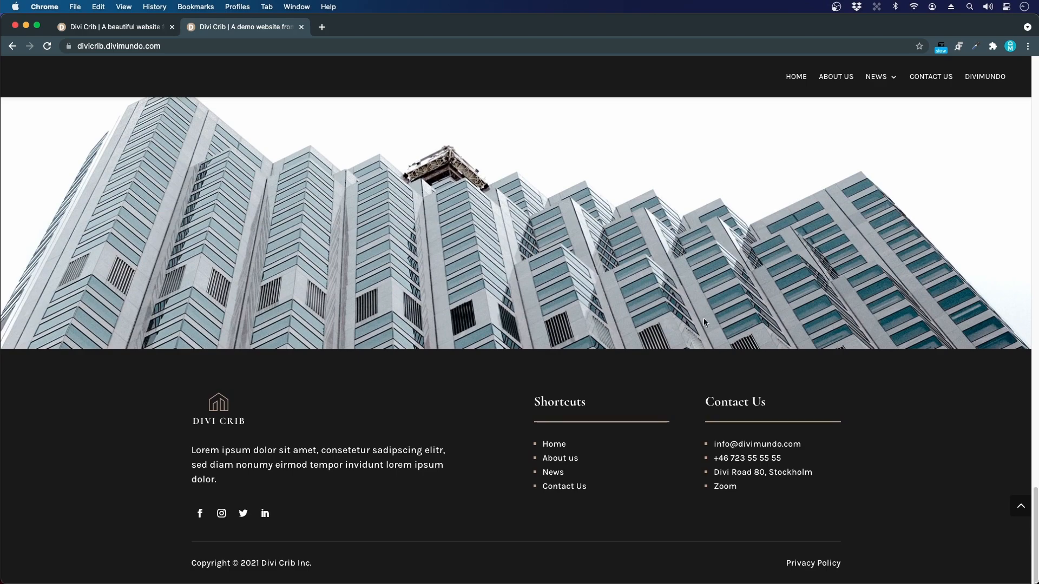
pyautogui.click(1020, 508)
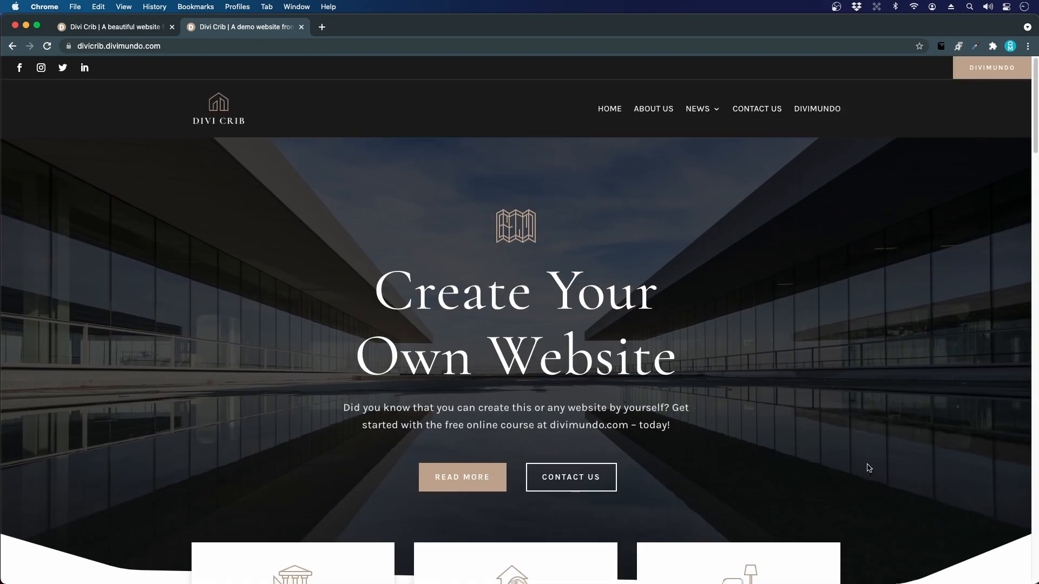
pyautogui.click(131, 31)
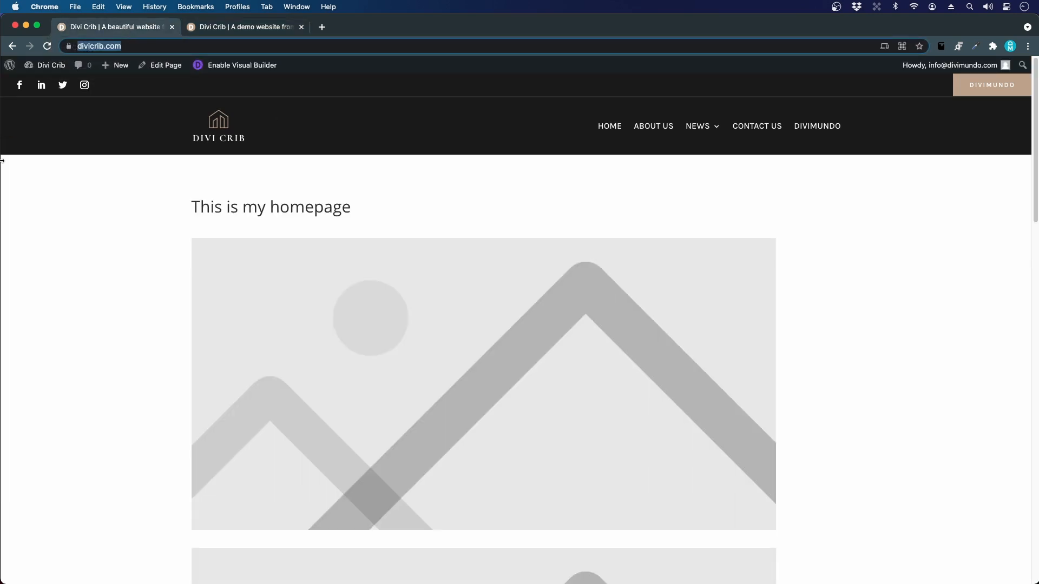
pyautogui.click(227, 142)
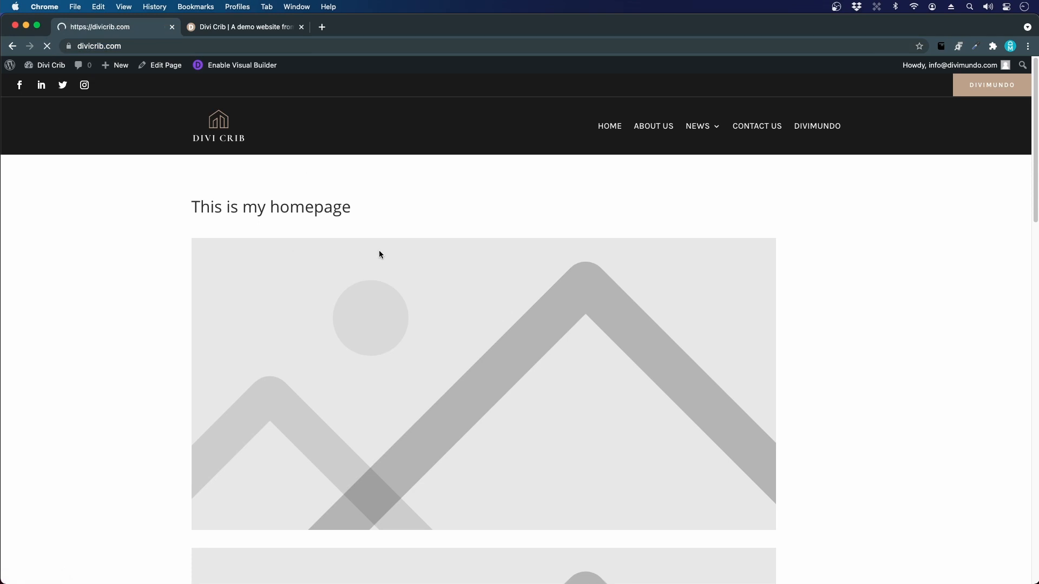
pyautogui.click(241, 65)
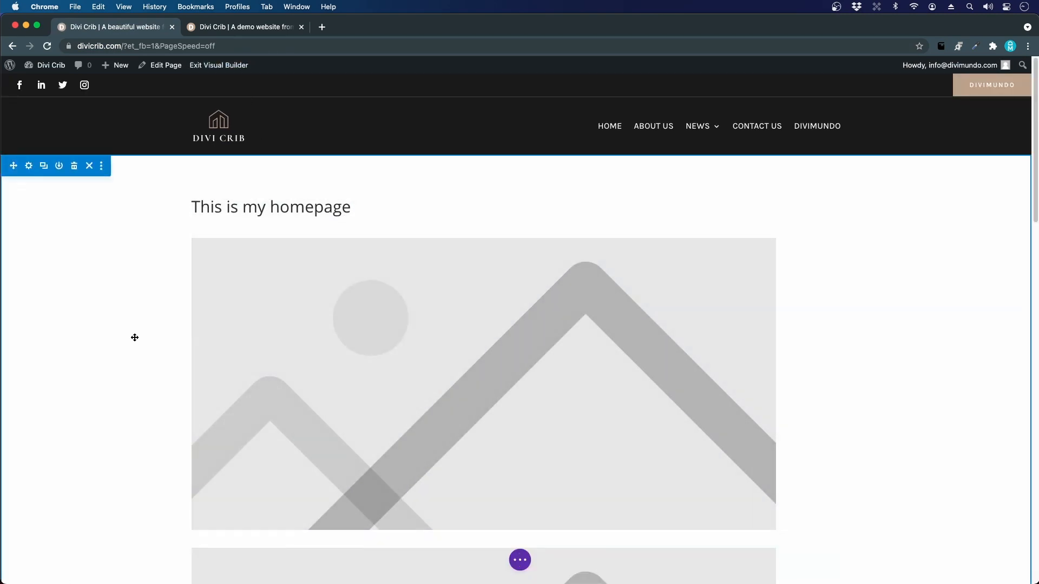
# Step: Delete the existing homepage section with the placeholder images and insert a single-column row in the empty section
pyautogui.click(75, 167)
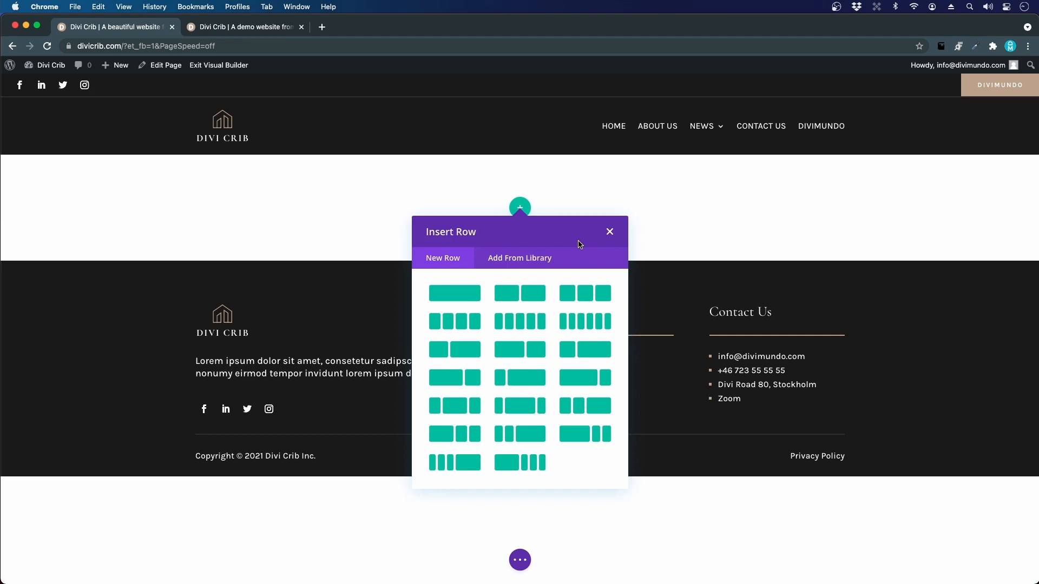
pyautogui.click(461, 293)
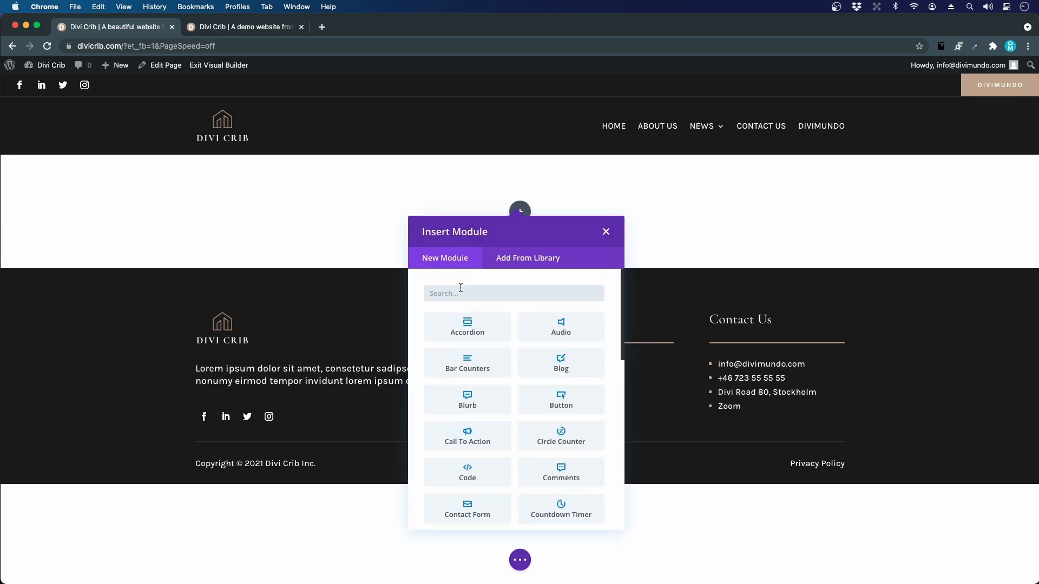
# Step: Add a Text module to the single-column row and save it with its placeholder content
pyautogui.hotkey('ctrl', 'Tab')
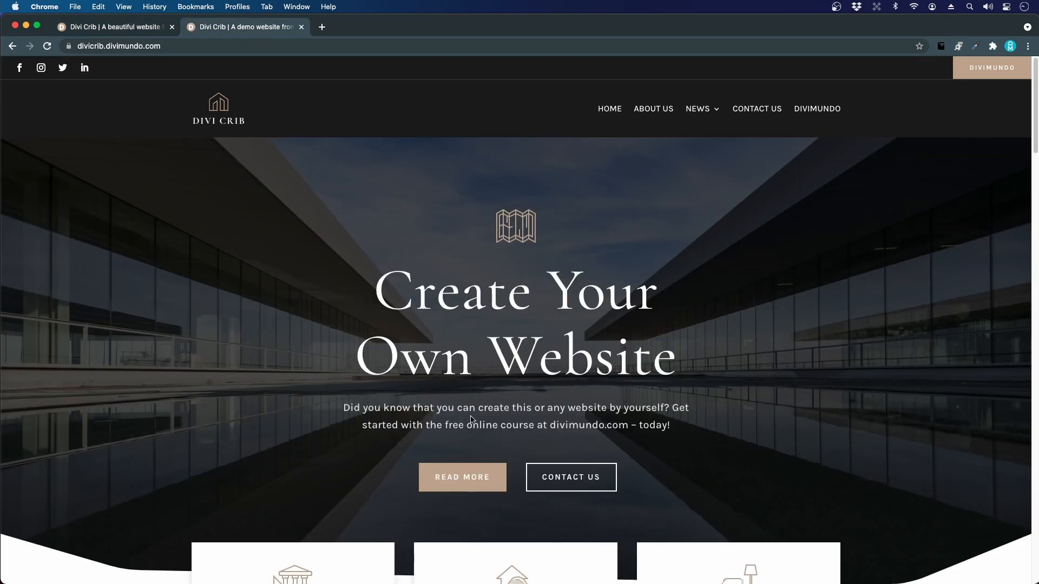
pyautogui.click(137, 30)
pyautogui.write('texyt')
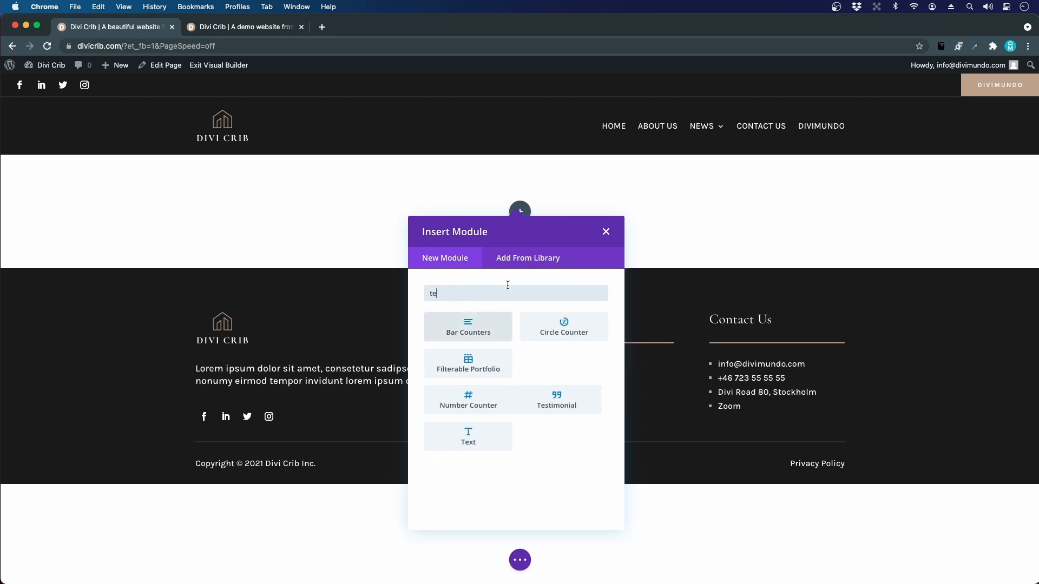
pyautogui.press('BackSpace')
pyautogui.press('BackSpace')
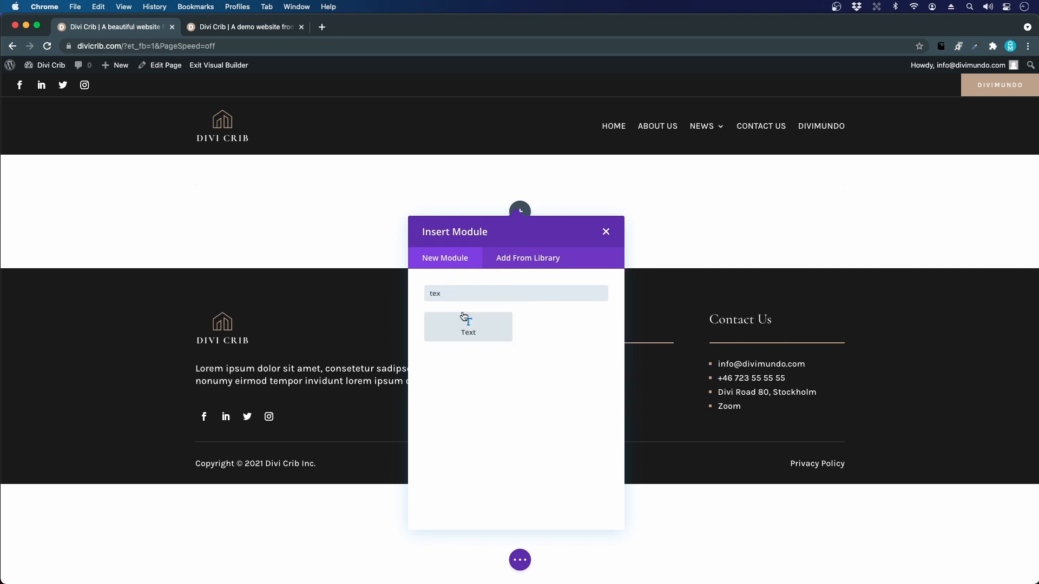
pyautogui.click(463, 323)
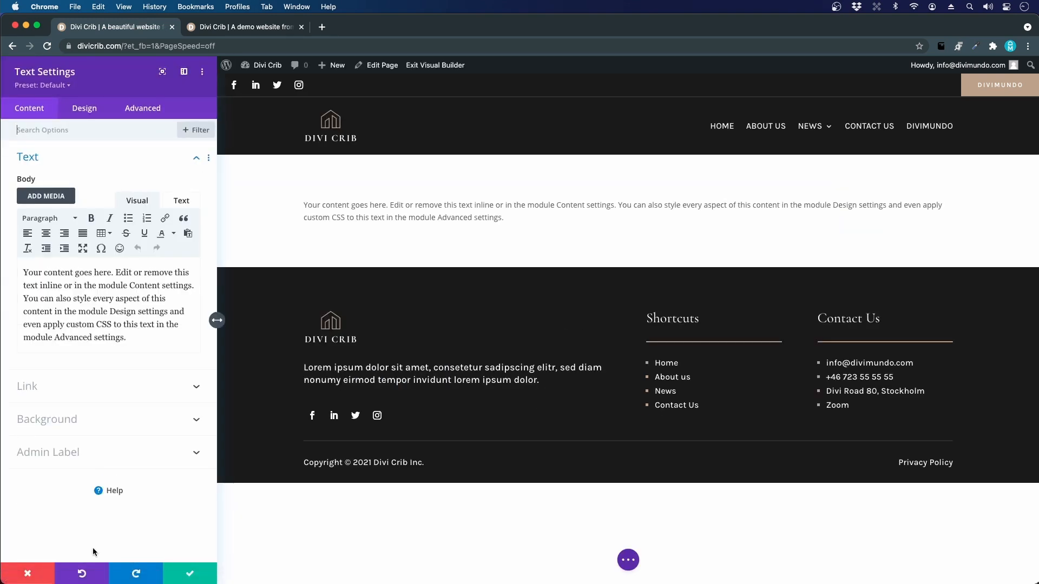
pyautogui.click(183, 574)
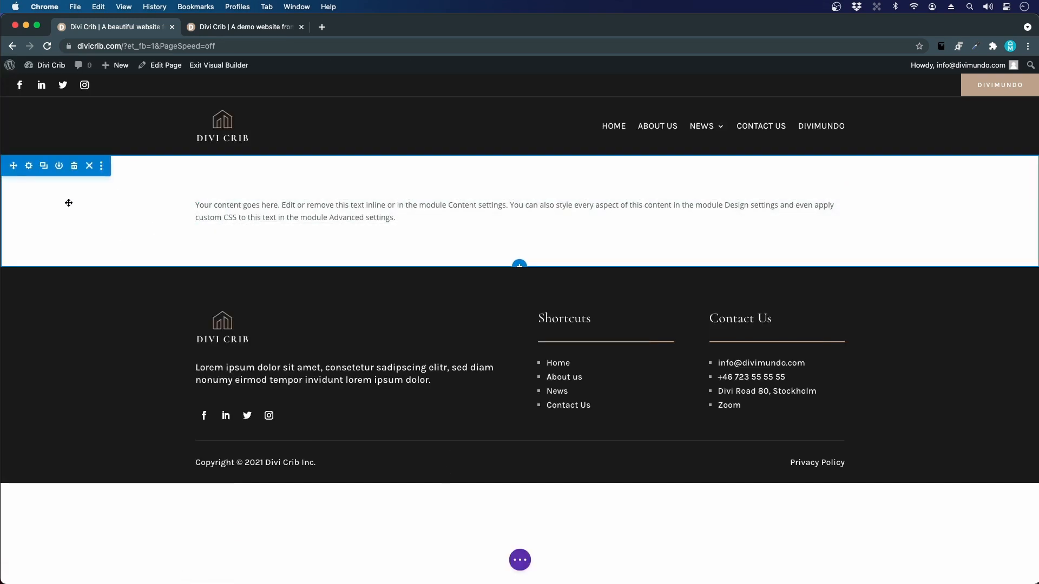
# Step: Set the section's background image to pexels-pixabay-534174.jpg from the media library
pyautogui.click(29, 168)
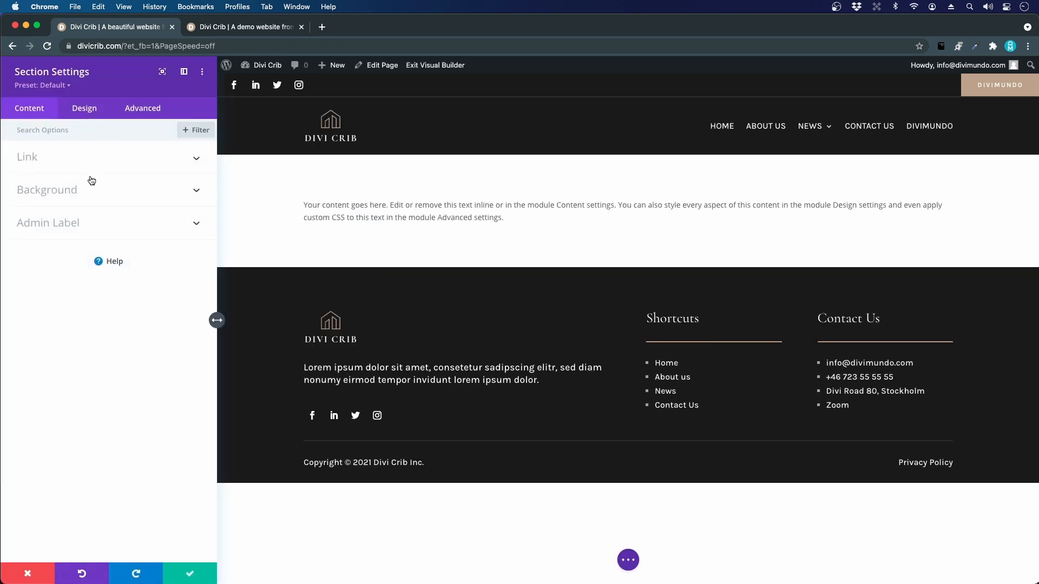
pyautogui.click(64, 195)
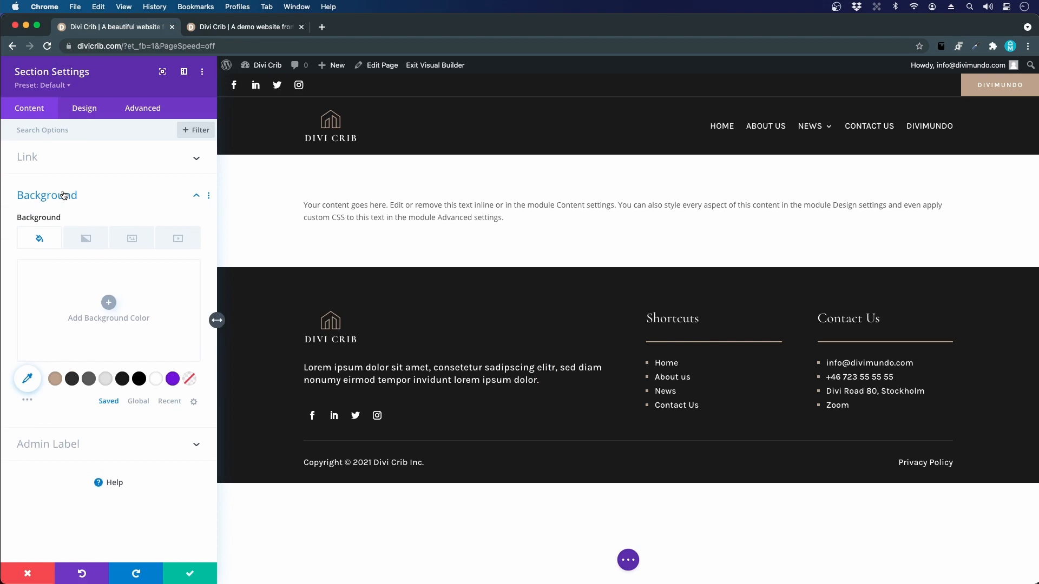
pyautogui.click(130, 239)
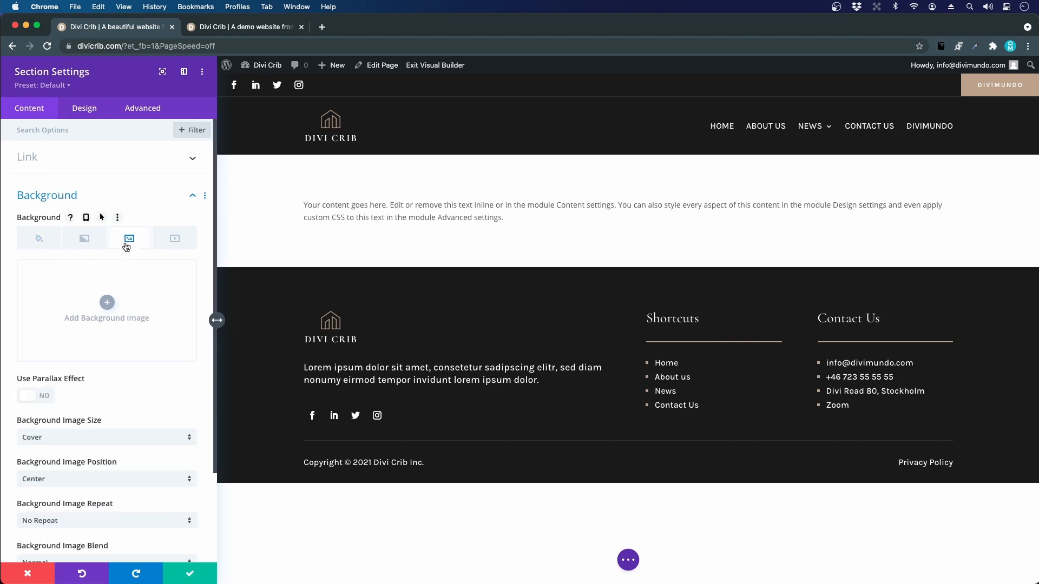
pyautogui.click(99, 306)
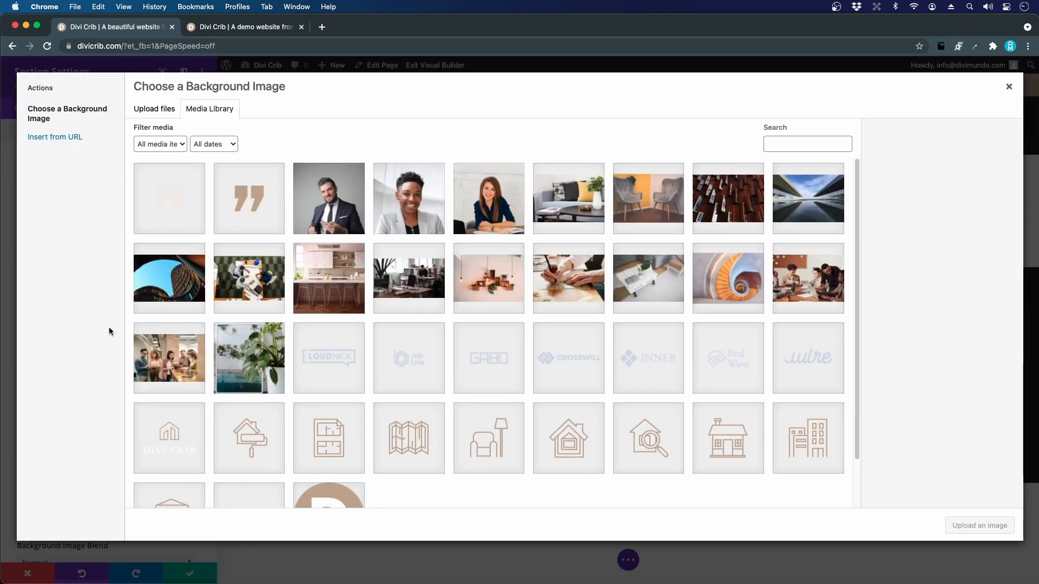
pyautogui.click(814, 191)
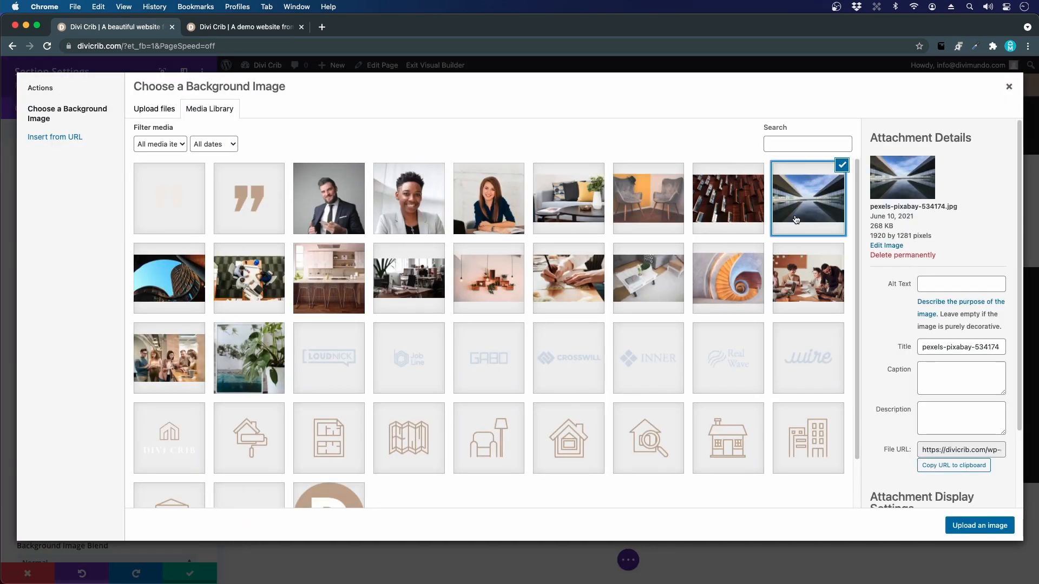
pyautogui.click(980, 528)
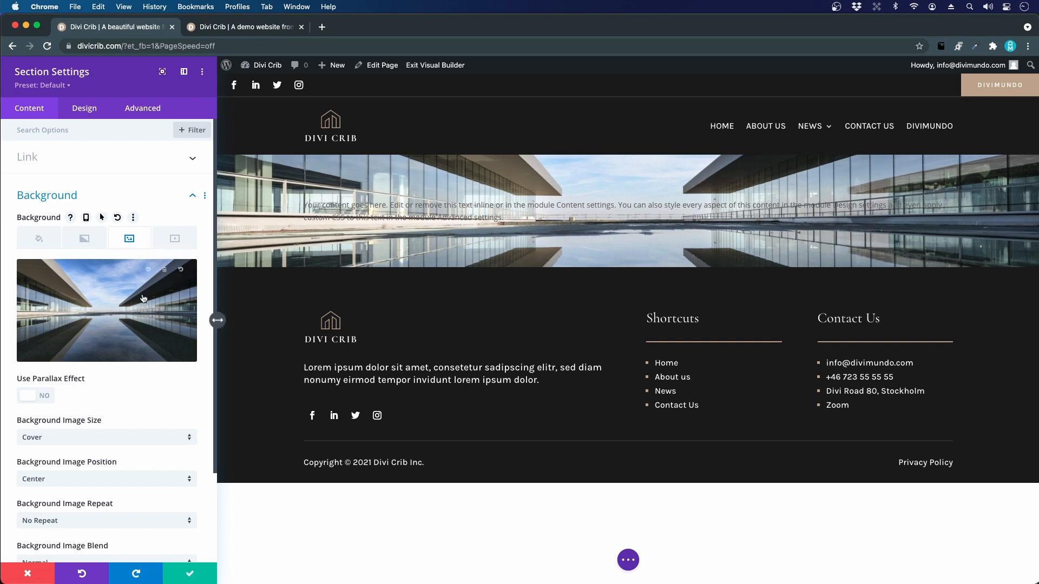
# Step: Set the section's background image blend to Multiply
pyautogui.scroll(-3, 118, 385)
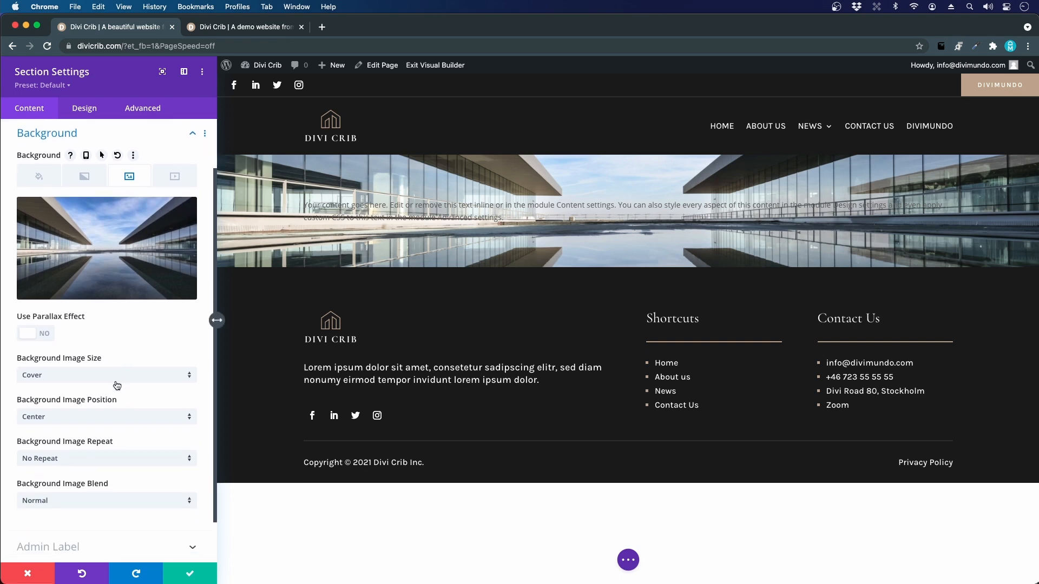
pyautogui.scroll(-2, 118, 385)
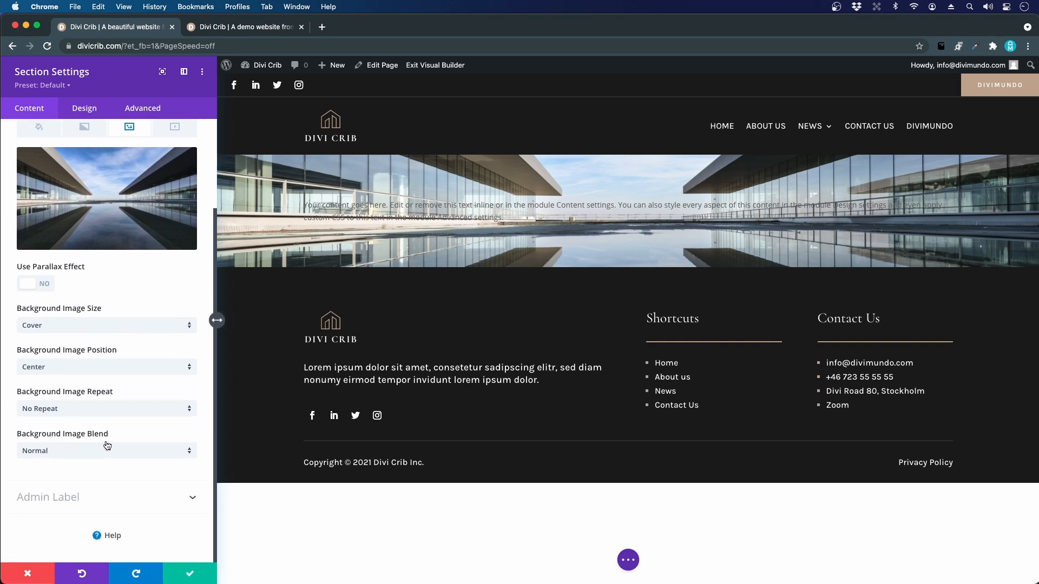
pyautogui.click(80, 451)
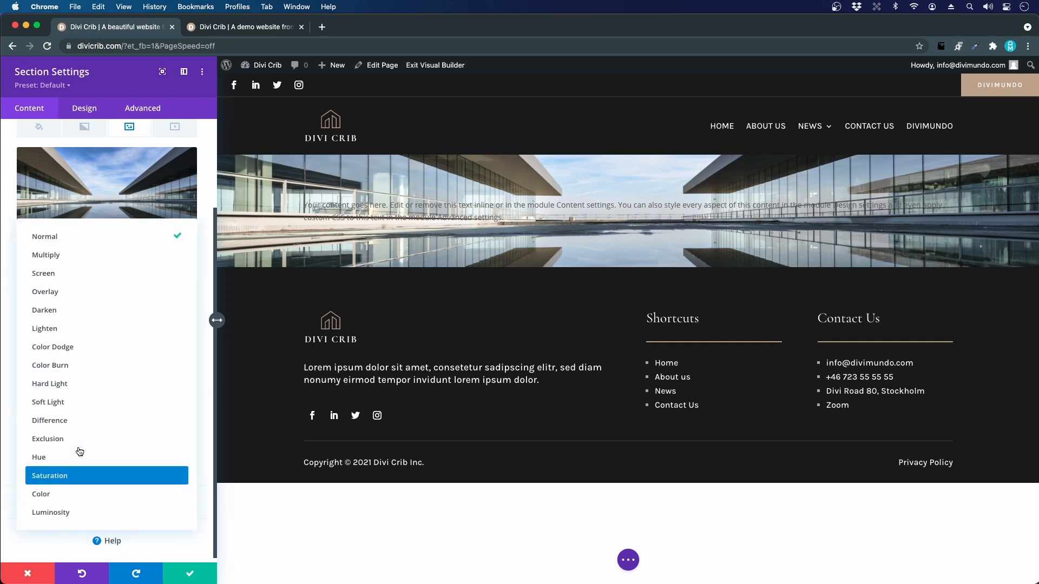
pyautogui.click(53, 256)
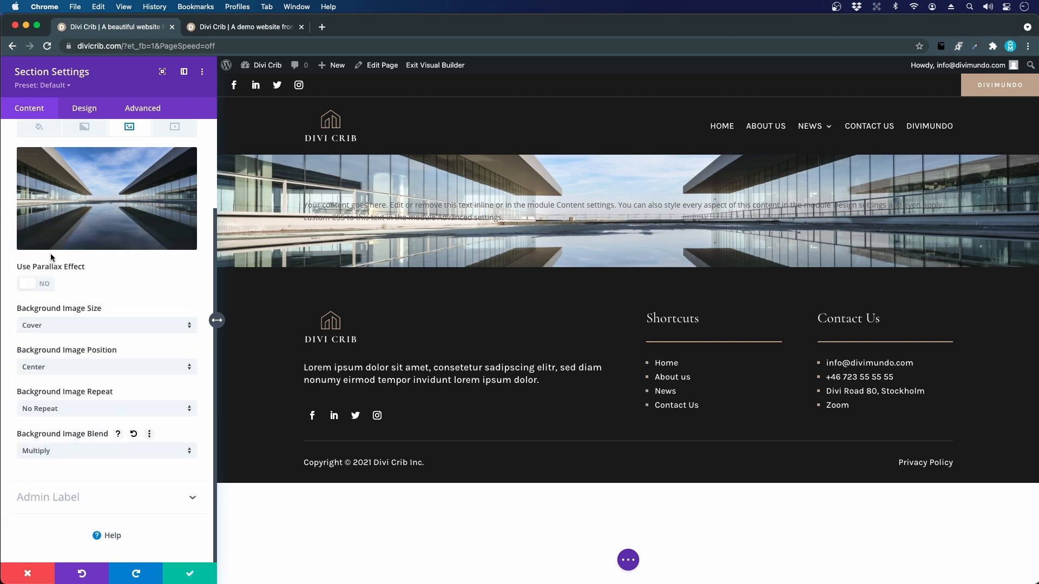
# Step: Set the section's background color to black at 0.62 opacity, rgba(0,0,0,0.62), and save the section settings
pyautogui.scroll(4, 51, 257)
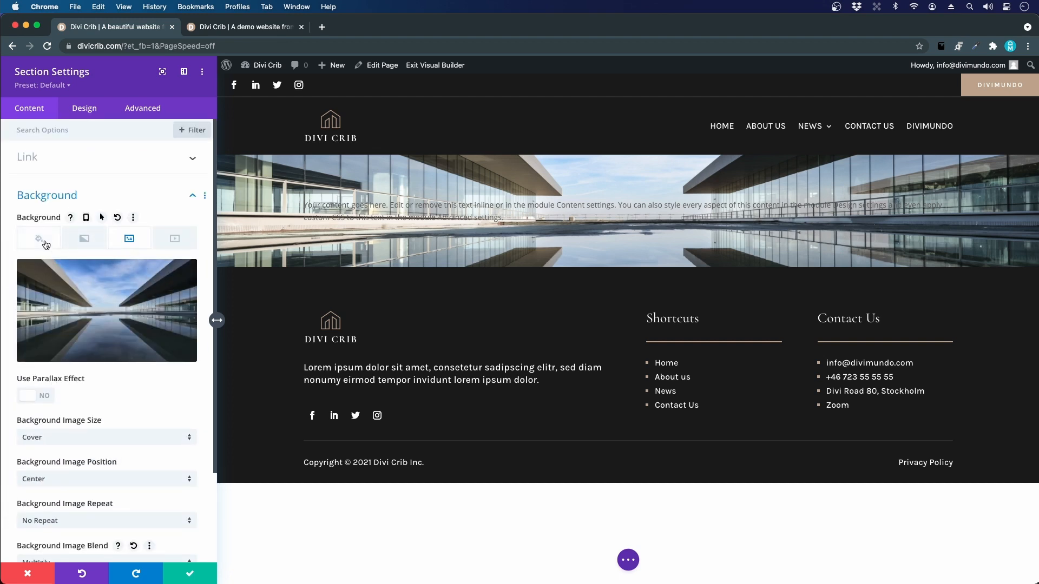
pyautogui.click(46, 245)
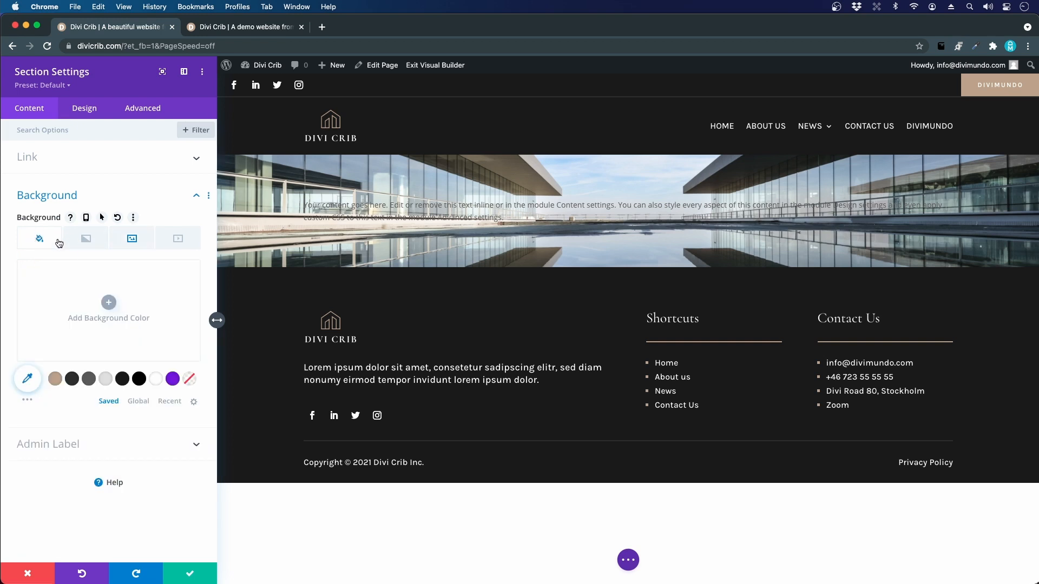
pyautogui.click(139, 380)
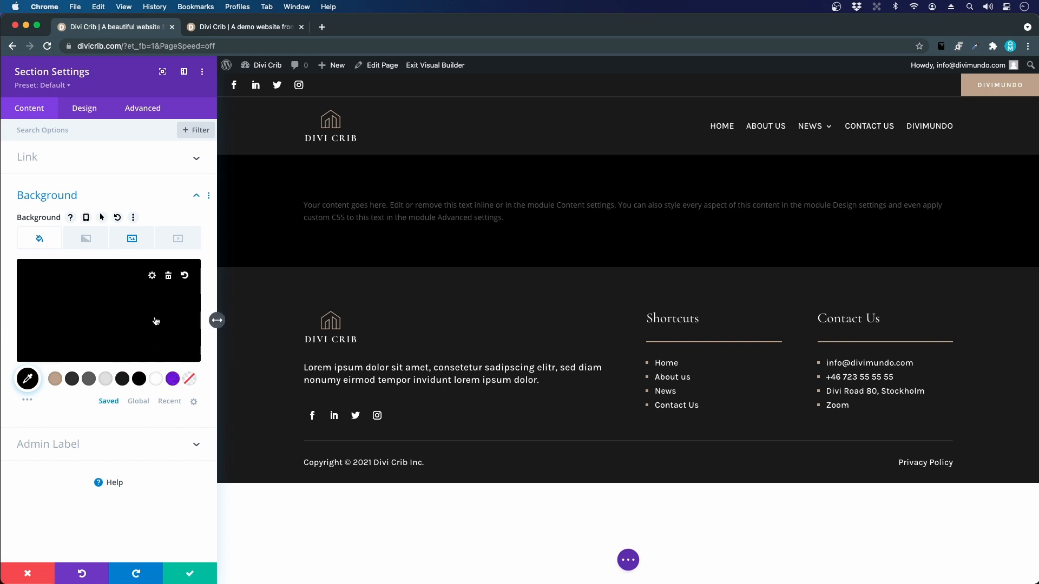
pyautogui.click(119, 303)
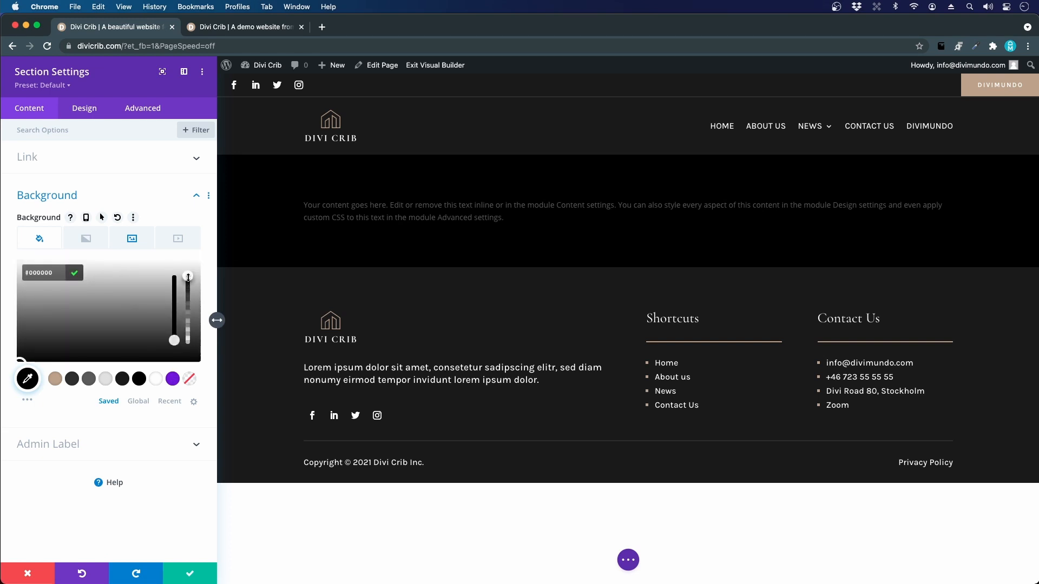
pyautogui.moveTo(188, 280); pyautogui.dragTo(186, 313)
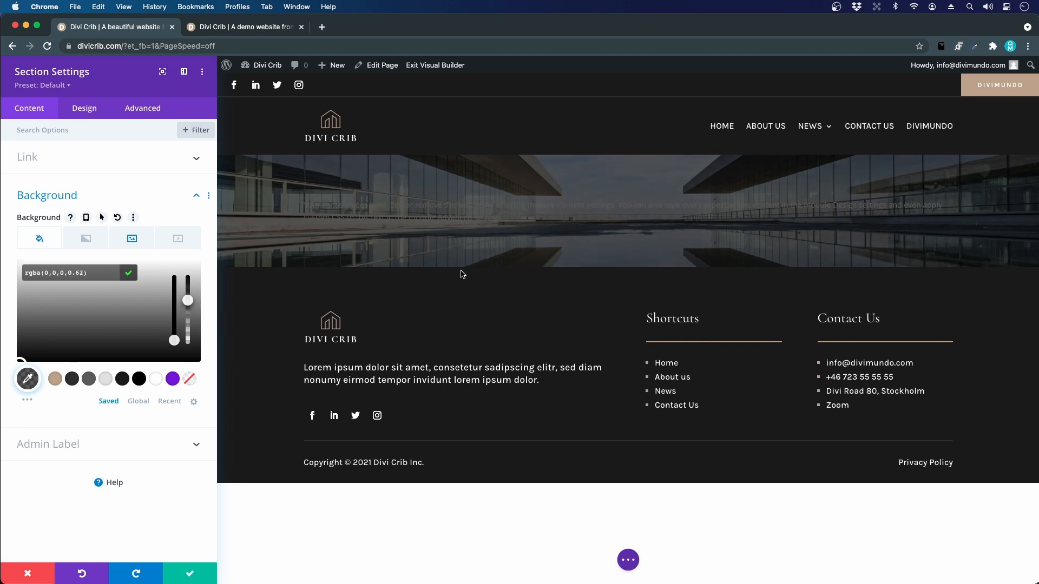
pyautogui.click(177, 572)
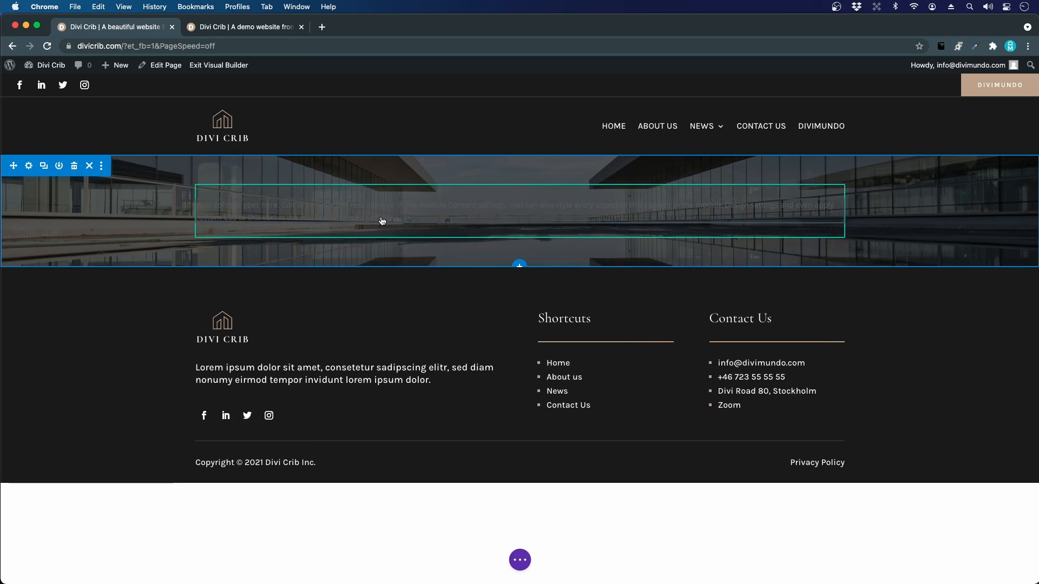
# Step: Replace the Text module's placeholder body with "Create Your" and "Own Website" on two lines
pyautogui.moveTo(382, 220)
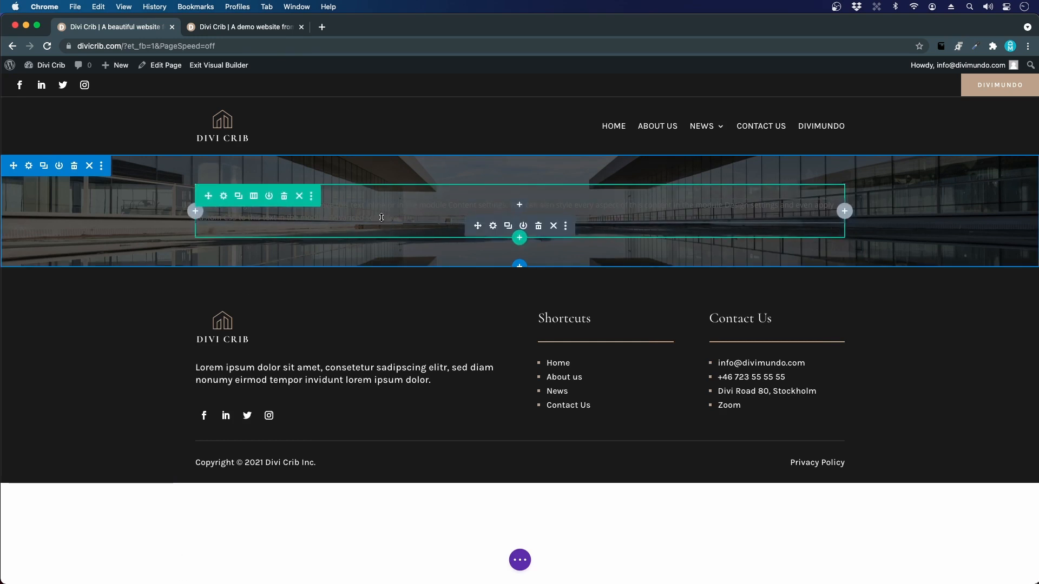
pyautogui.click(492, 228)
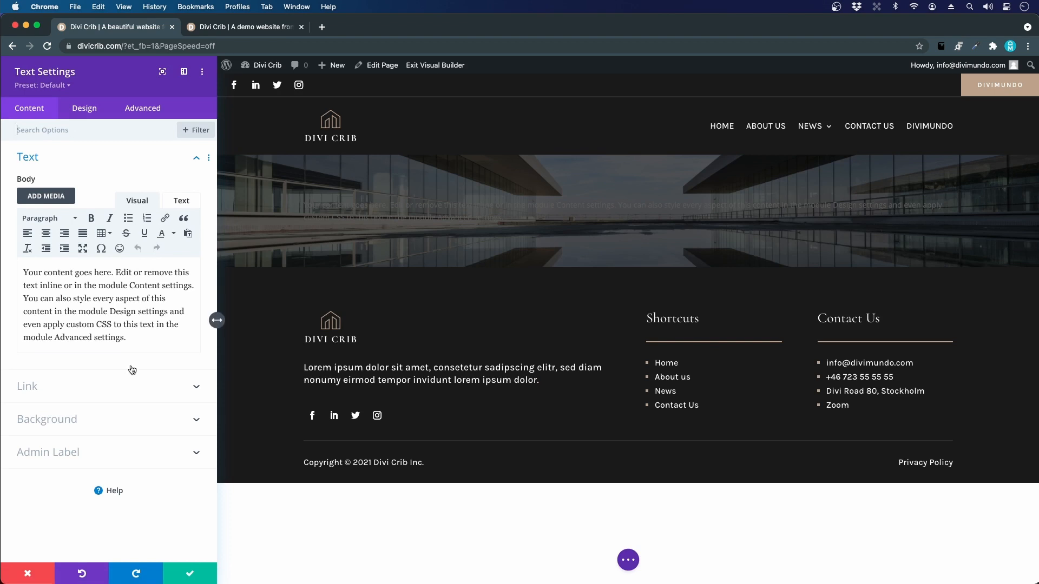
pyautogui.moveTo(145, 347); pyautogui.dragTo(2, 242)
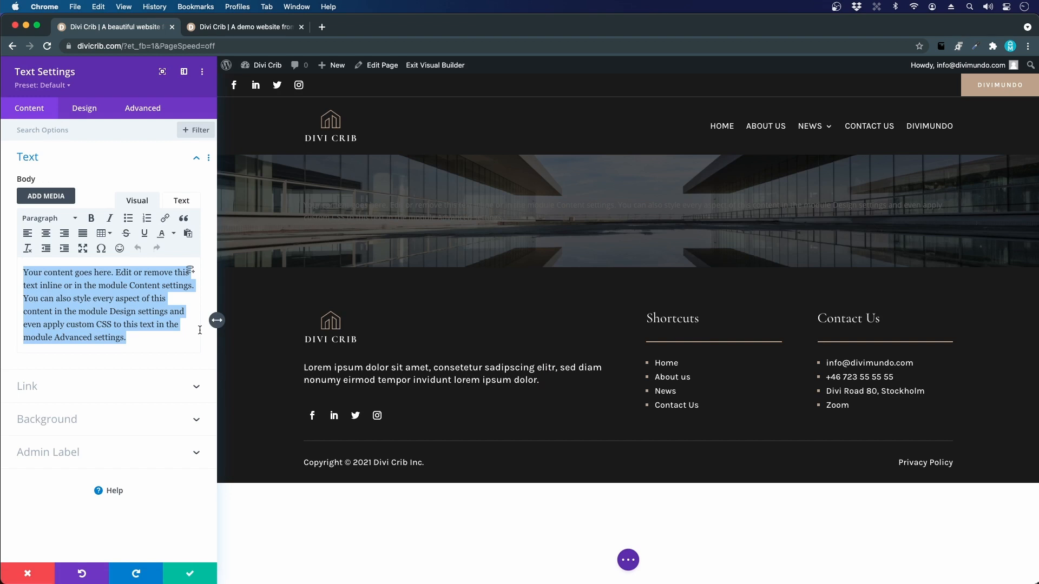
pyautogui.write('c')
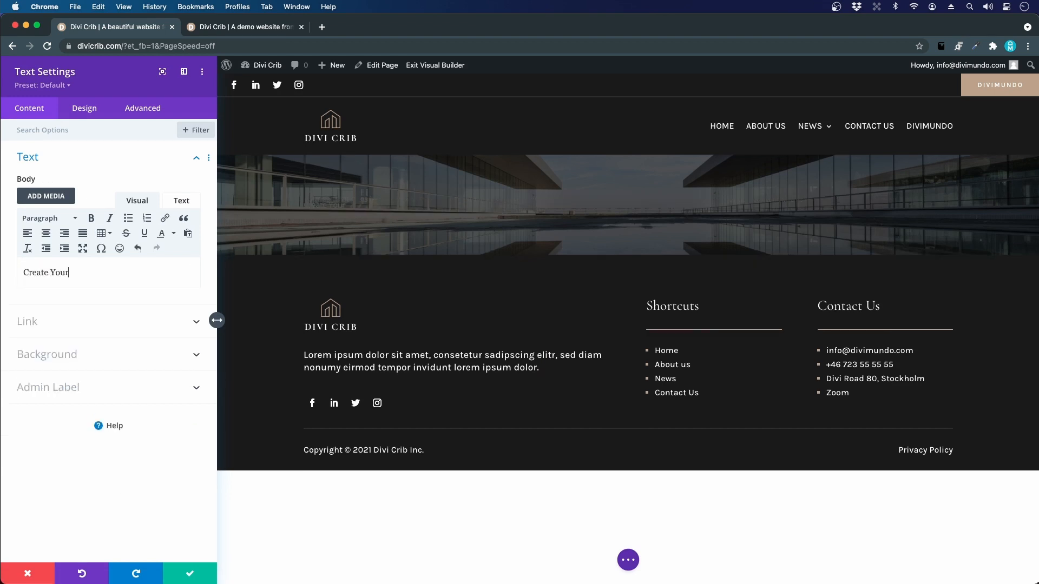
pyautogui.press('Return')
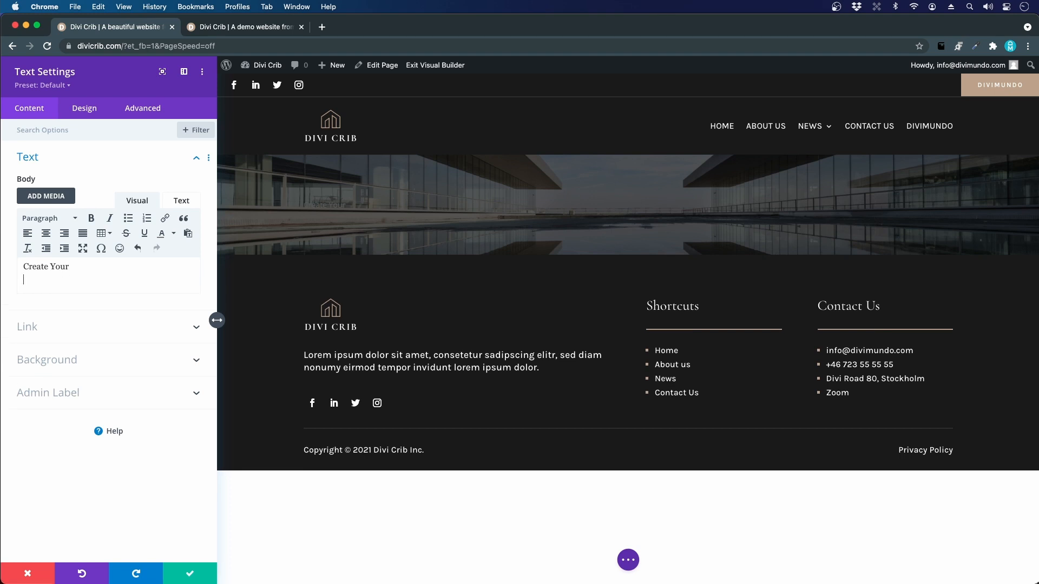
pyautogui.write('Own Website')
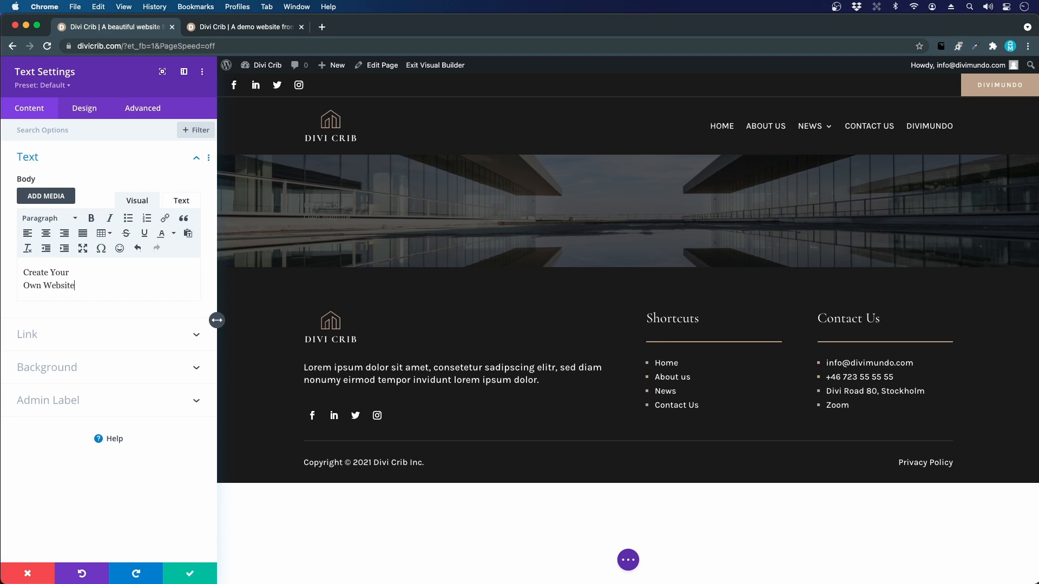
# Step: Format both lines of the Text module's body, "Create Your" and "Own Website", as Heading 1
pyautogui.press('super+a')
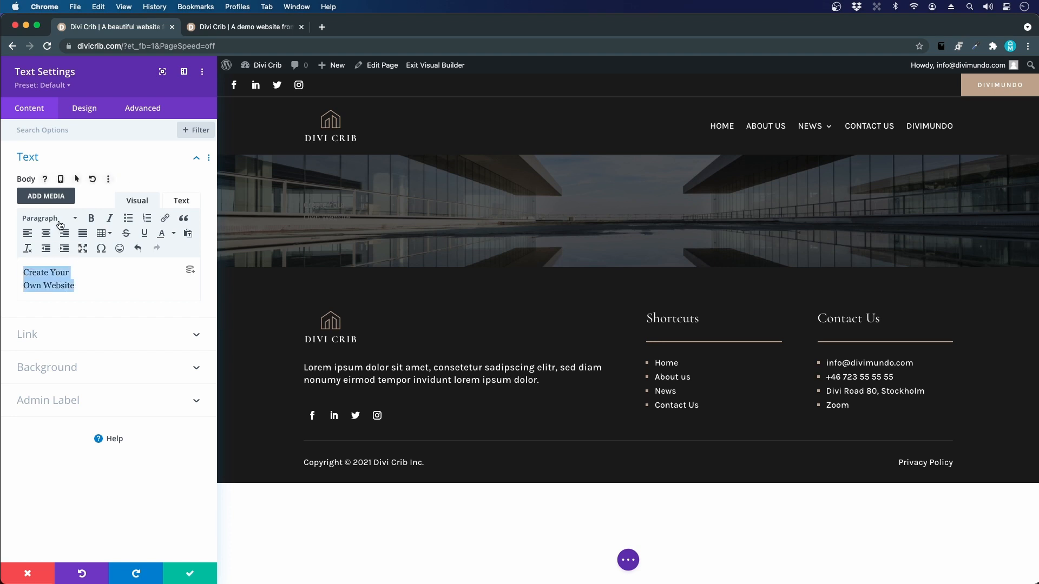
pyautogui.click(57, 219)
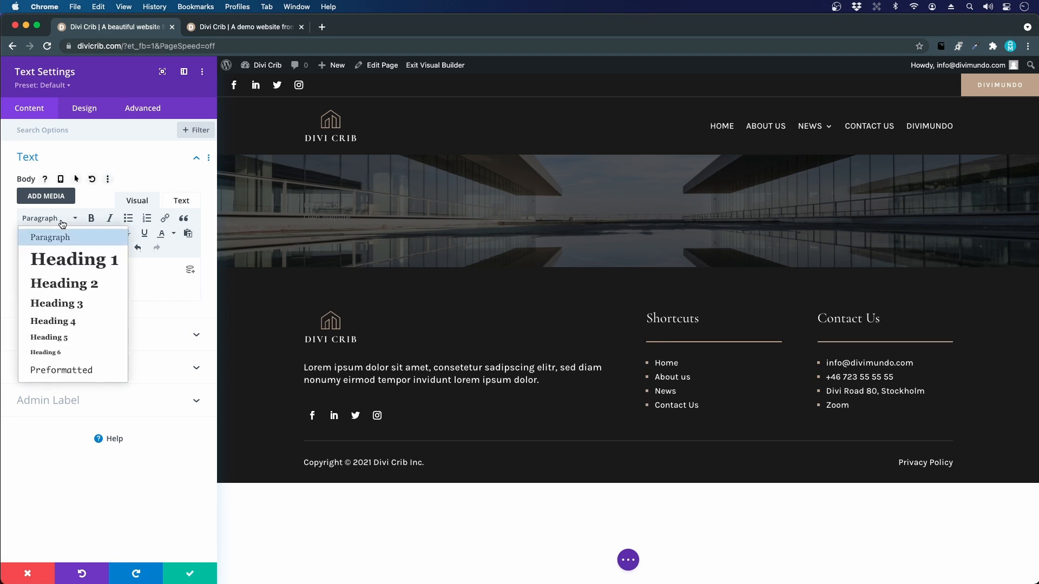
pyautogui.click(84, 261)
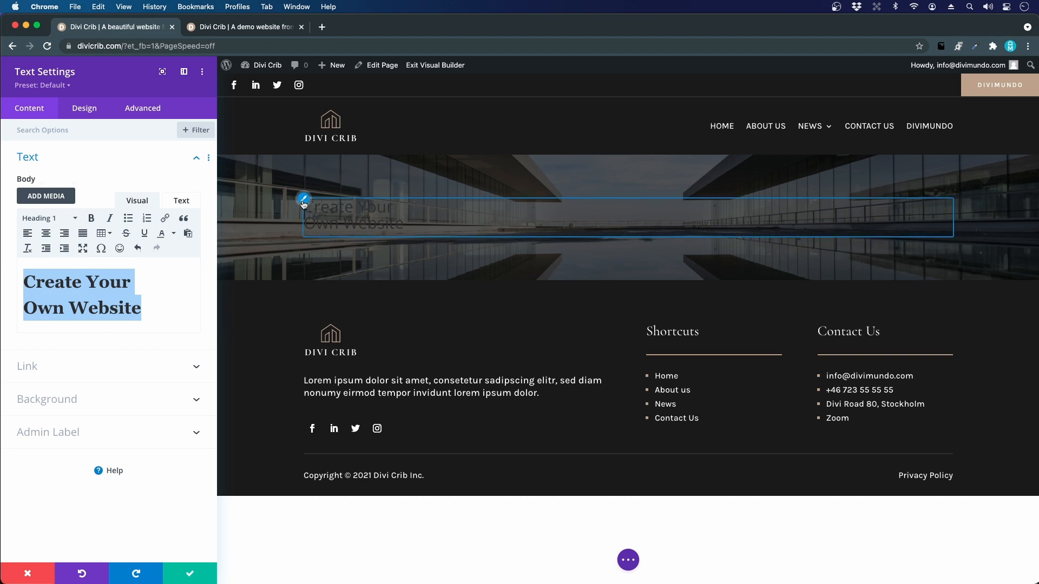
# Step: Set the H1 heading's font to Cormorant Garamond and center its text in the module's design settings
pyautogui.click(303, 204)
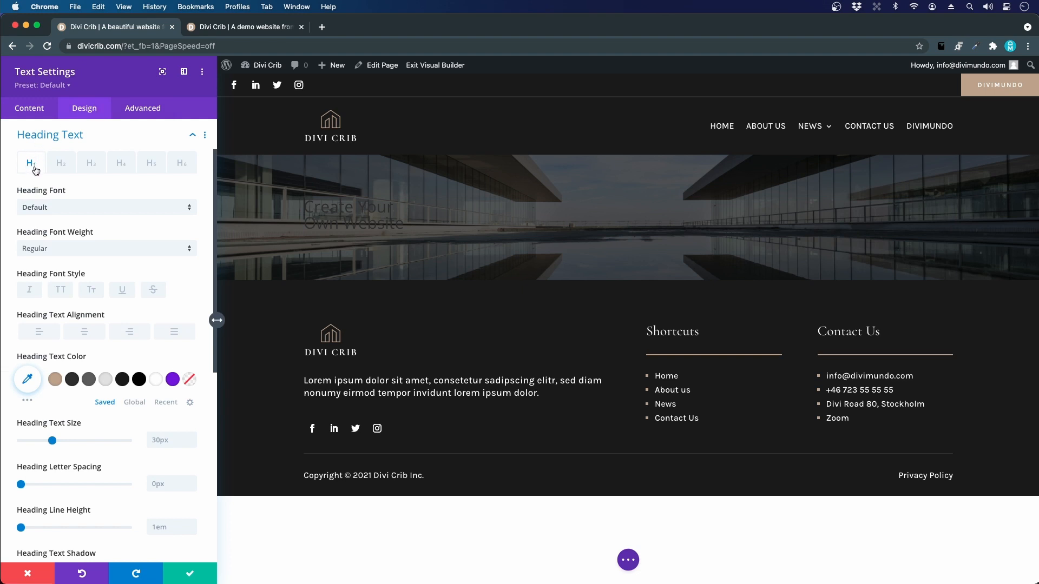
pyautogui.click(57, 209)
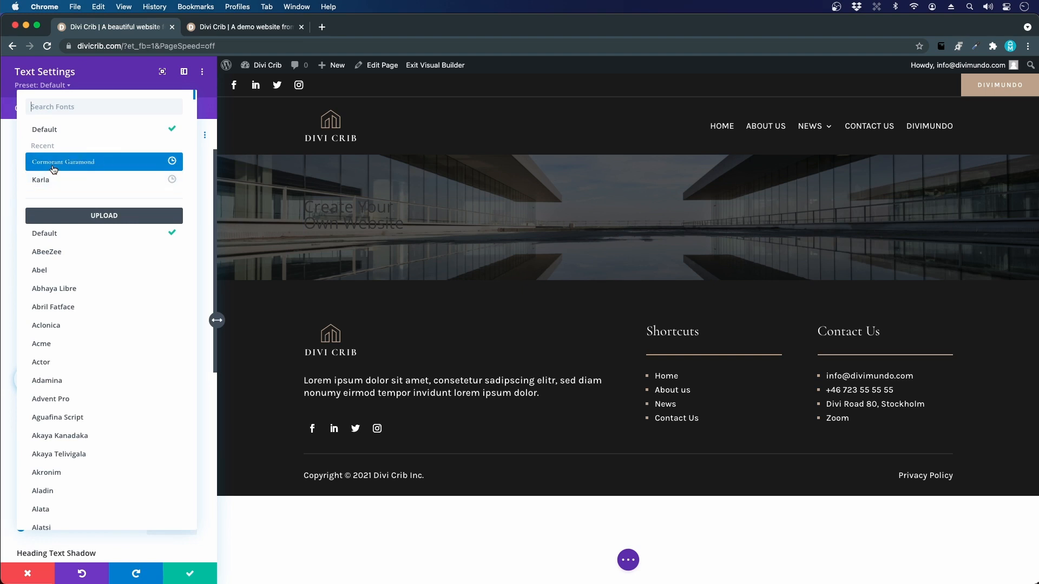
pyautogui.click(54, 163)
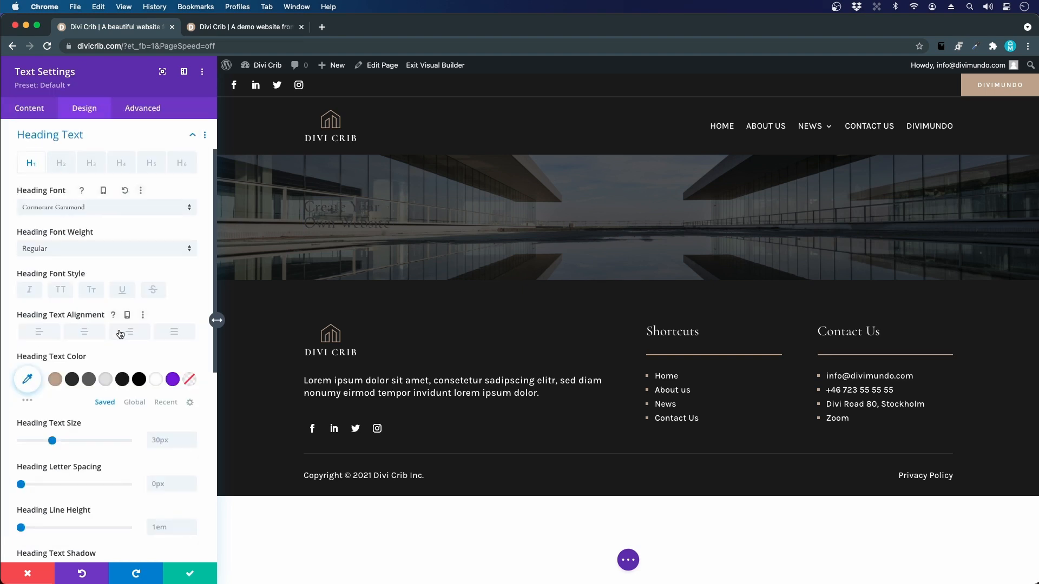
pyautogui.click(81, 331)
# Step: Check the demo site's heading, set the H1 heading's text color to white (#ffffff) and its size to 100px
pyautogui.click(260, 31)
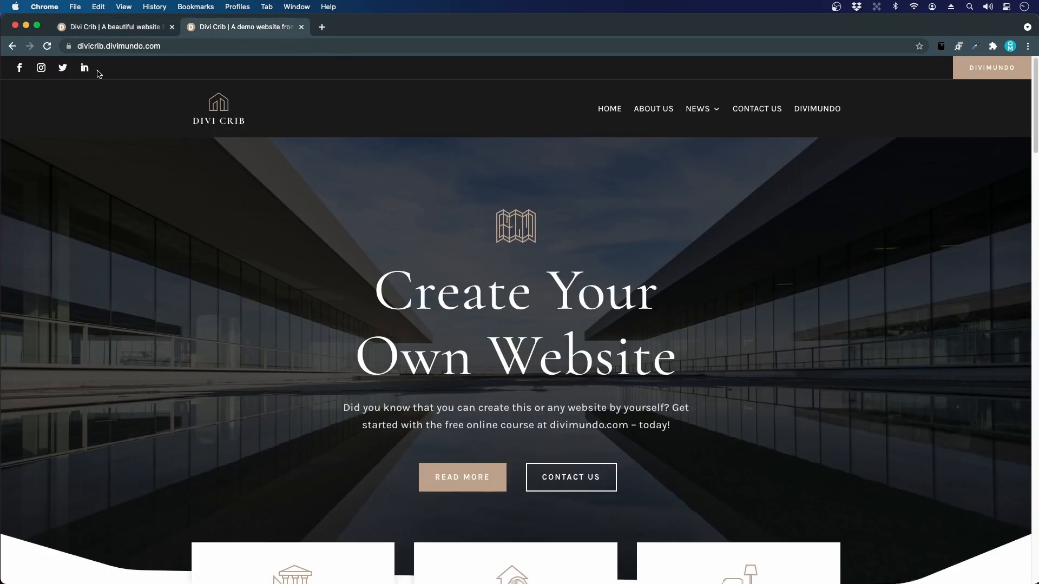
pyautogui.click(110, 24)
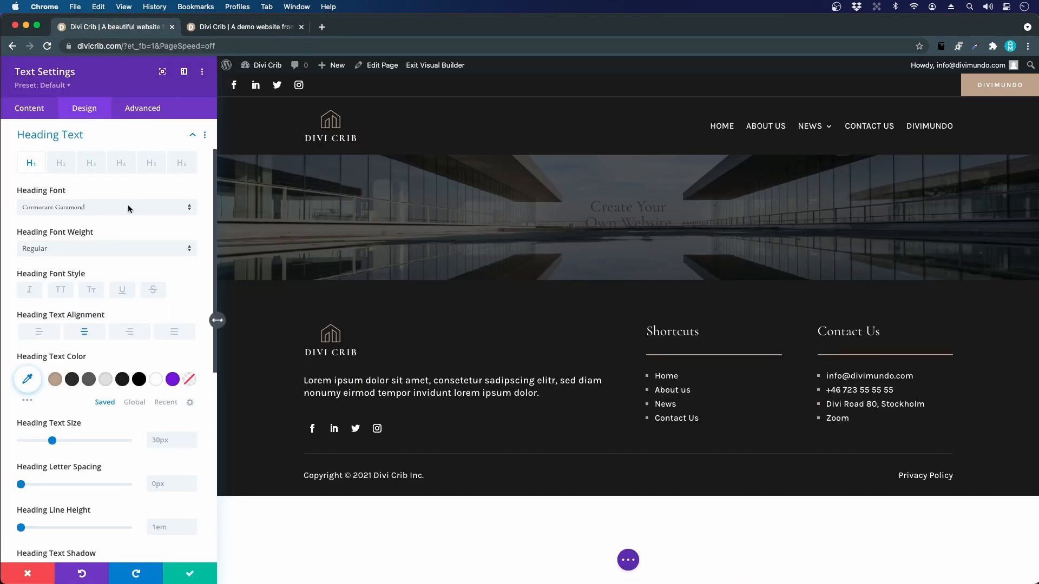
pyautogui.click(156, 380)
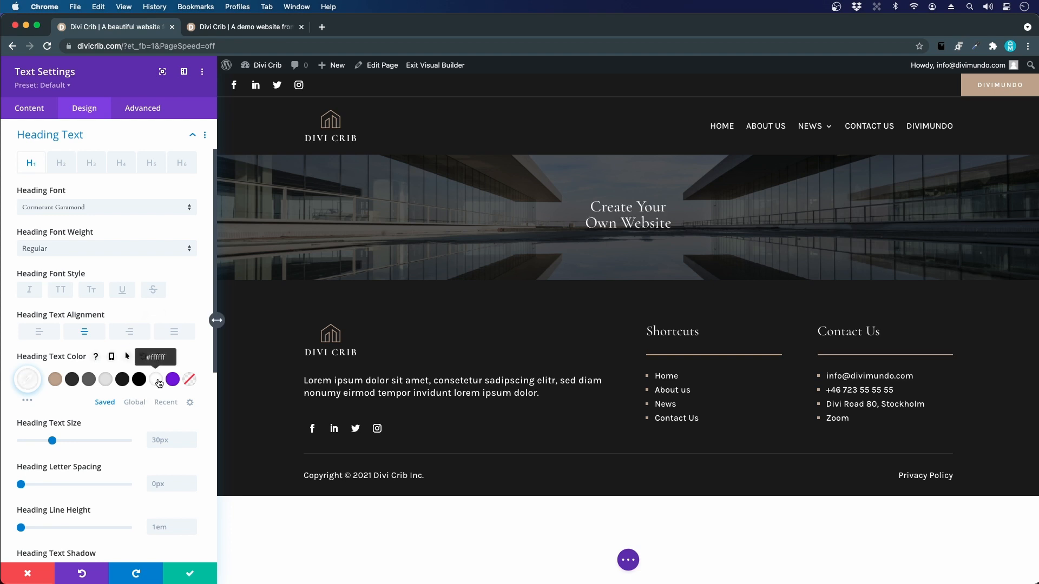
pyautogui.scroll(-1, 159, 394)
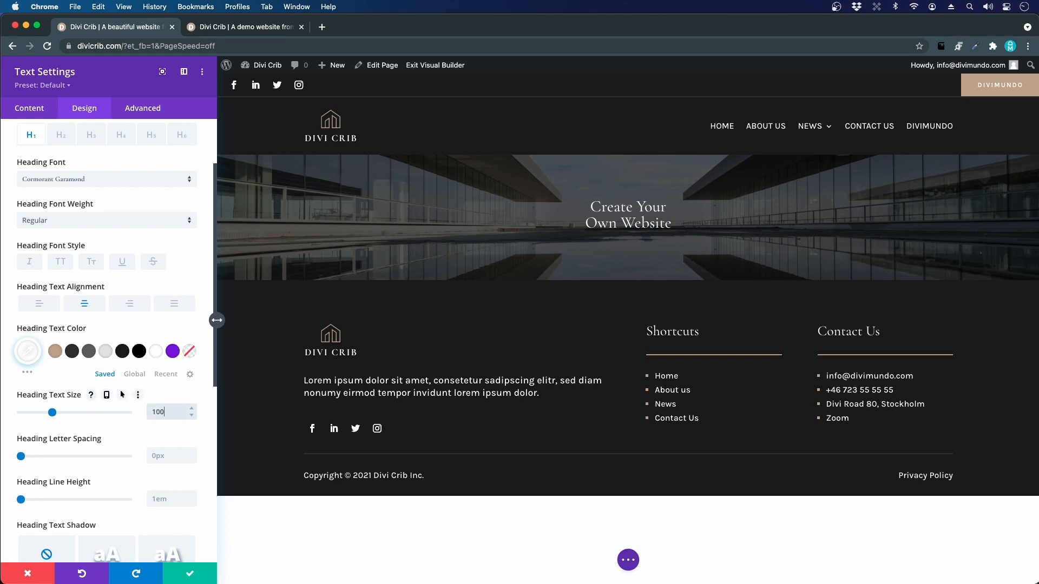
pyautogui.scroll(-1, 56, 448)
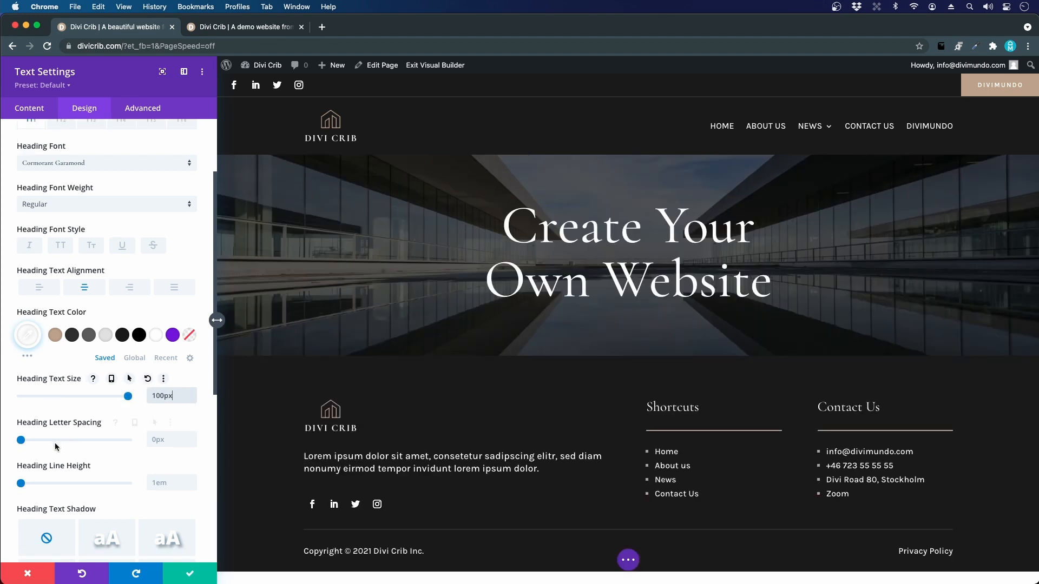
# Step: Set the H1 heading's line height to 1.1em and save the Text module's settings
pyautogui.click(162, 485)
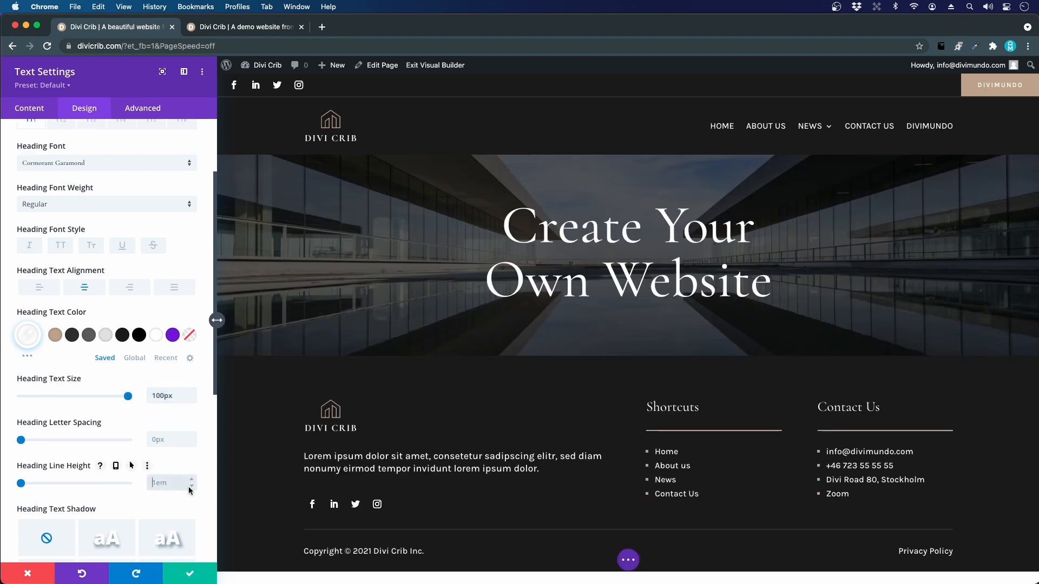
pyautogui.write('1.2em')
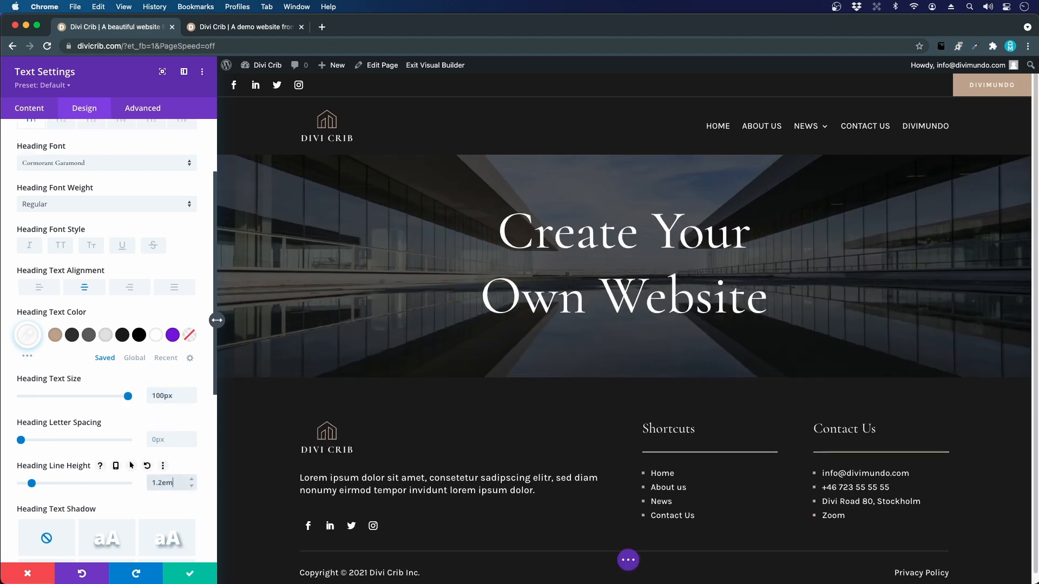
pyautogui.press('Down')
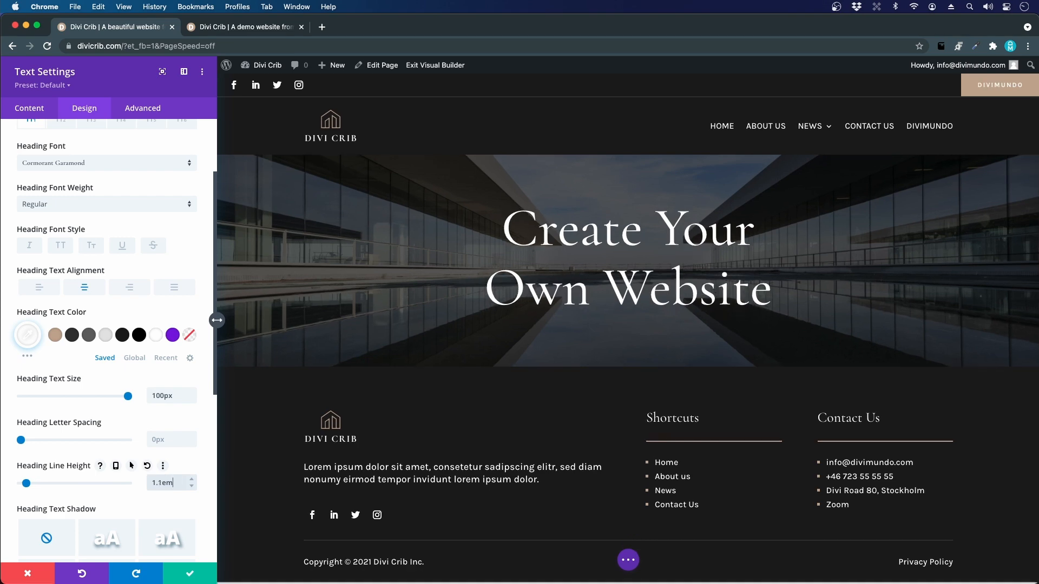
pyautogui.click(189, 578)
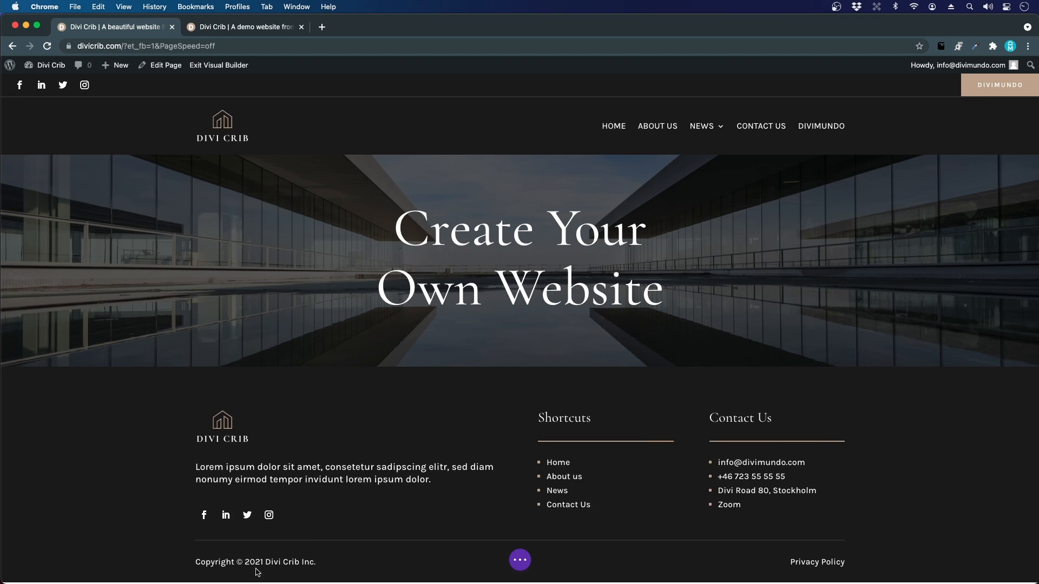
# Step: Check the demo site's hero section and insert an Image module below the heading
pyautogui.click(246, 27)
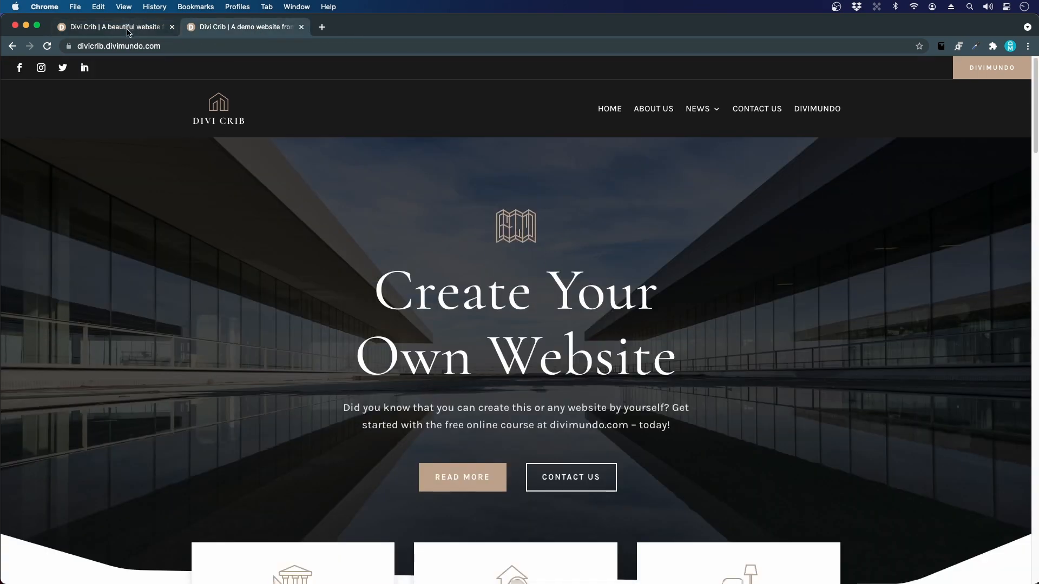
pyautogui.click(130, 27)
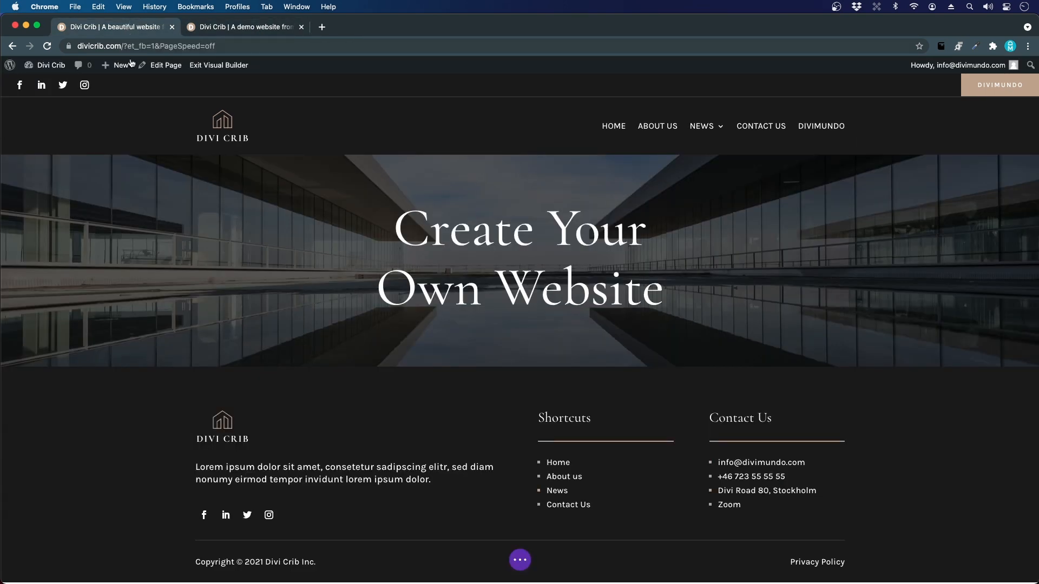
pyautogui.click(519, 304)
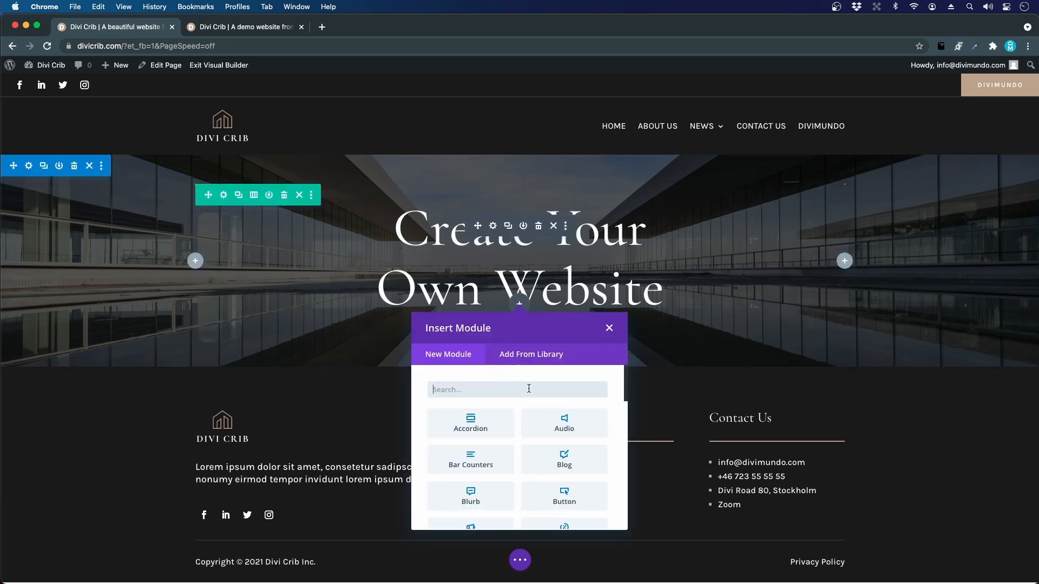
pyautogui.write('image')
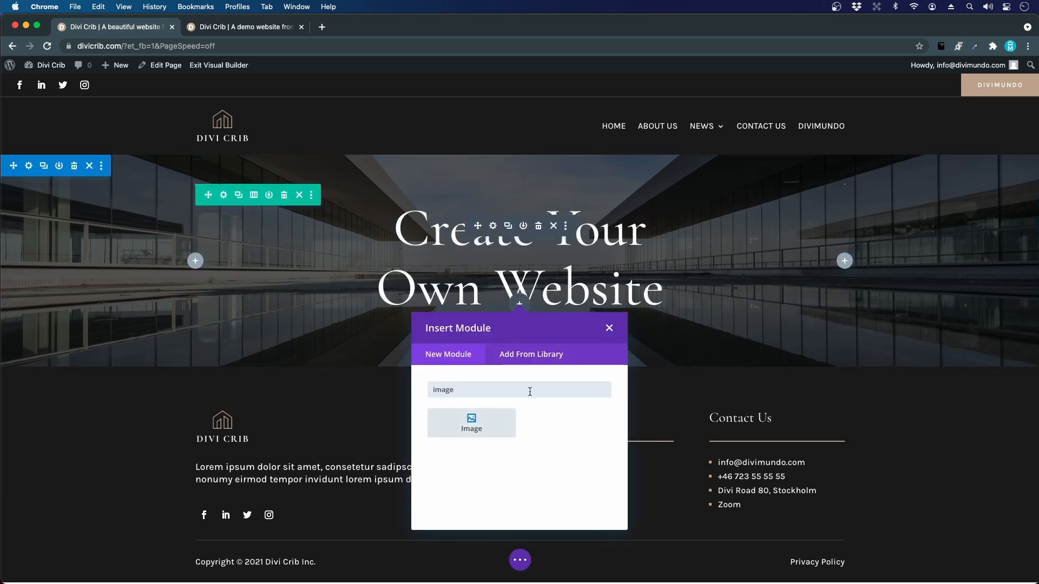
pyautogui.click(471, 423)
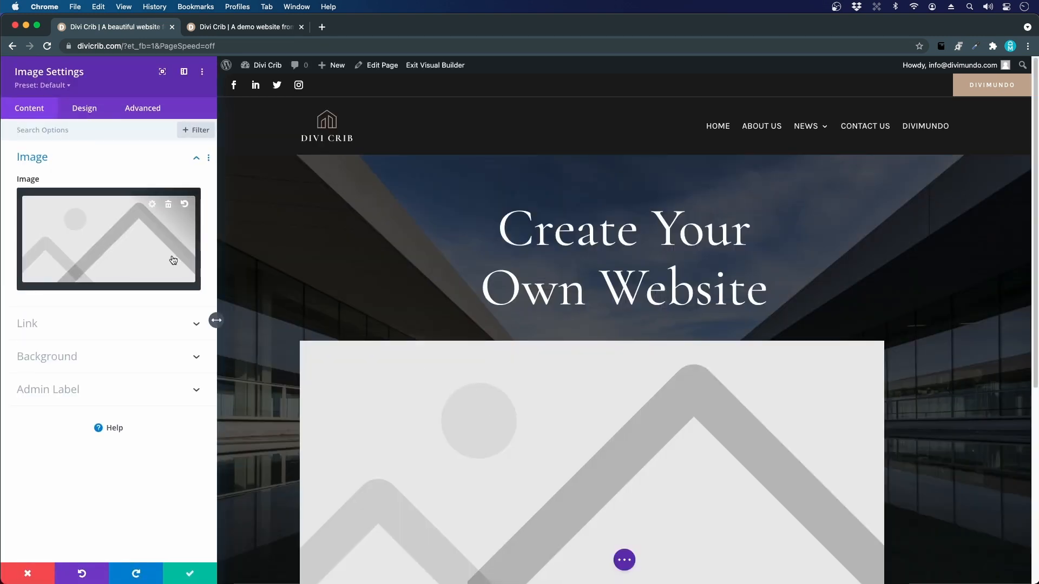
# Step: Set the Image module's picture to the folded-map icon architecture-firm-07.png from the media library
pyautogui.click(56, 224)
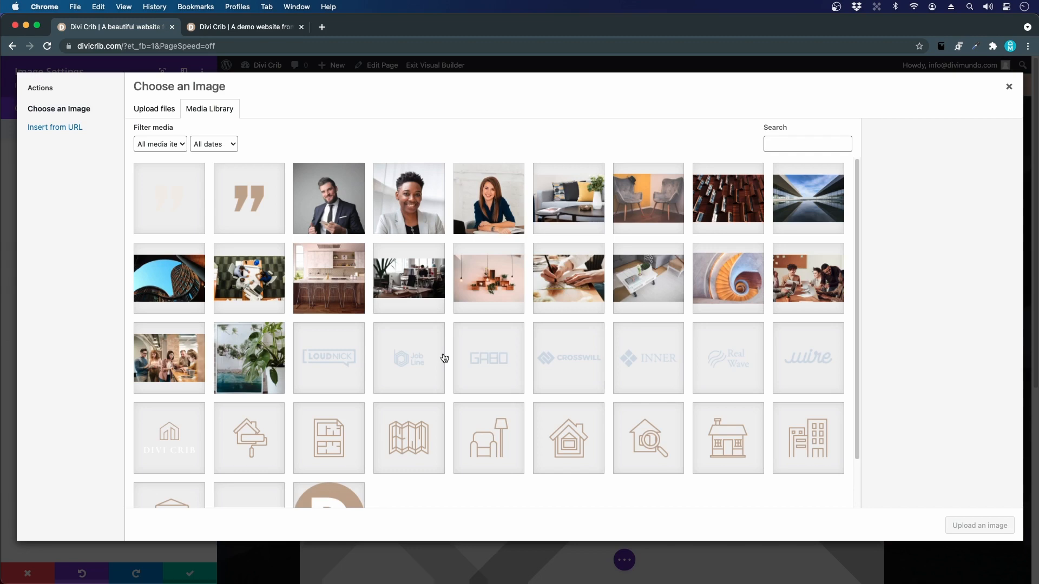
pyautogui.click(417, 452)
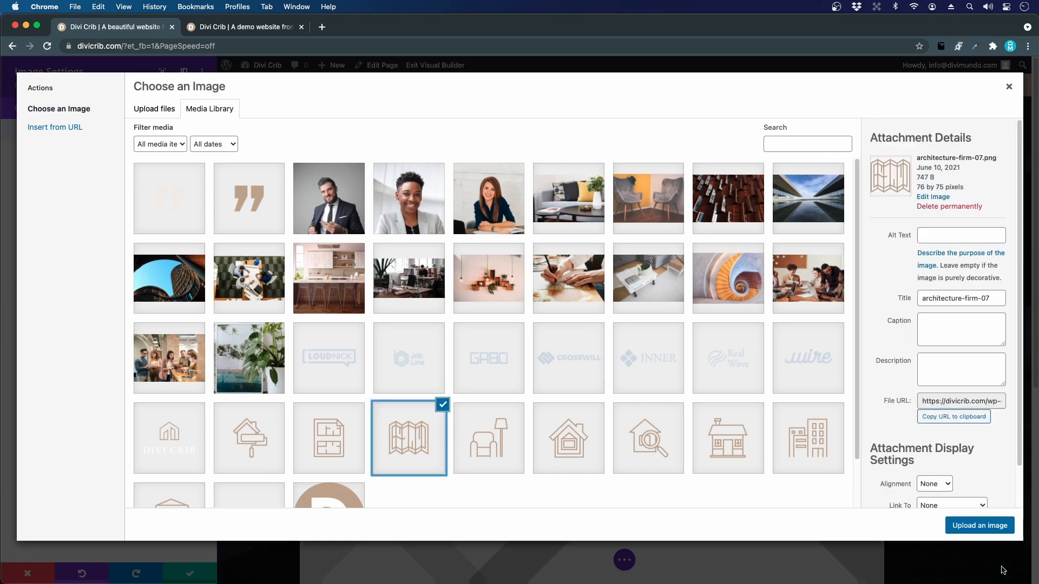
pyautogui.click(964, 535)
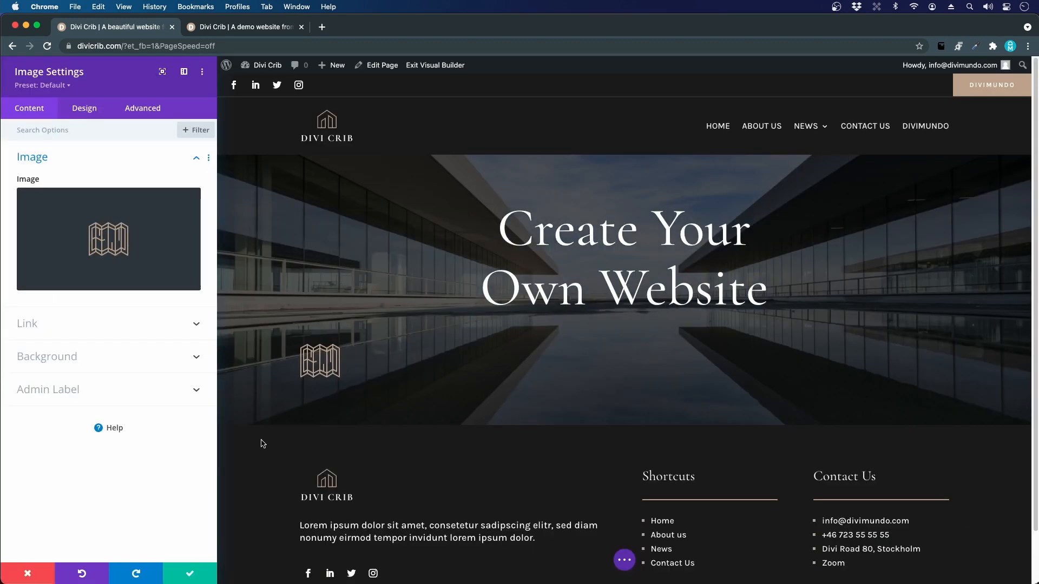
# Step: Center-align the map icon, save its settings, and move the Image module above the heading
pyautogui.click(85, 112)
pyautogui.click(50, 160)
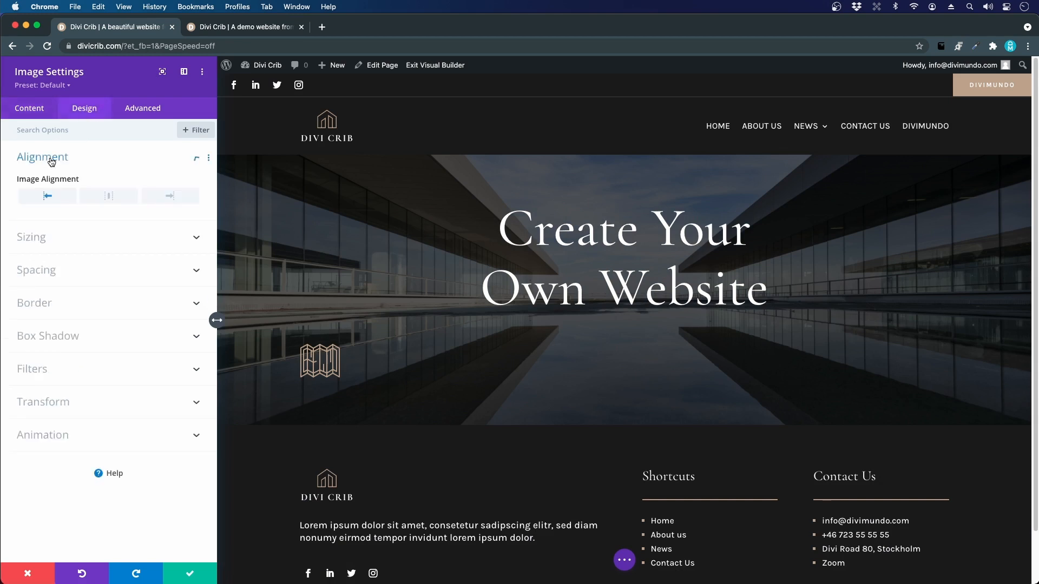
pyautogui.click(120, 198)
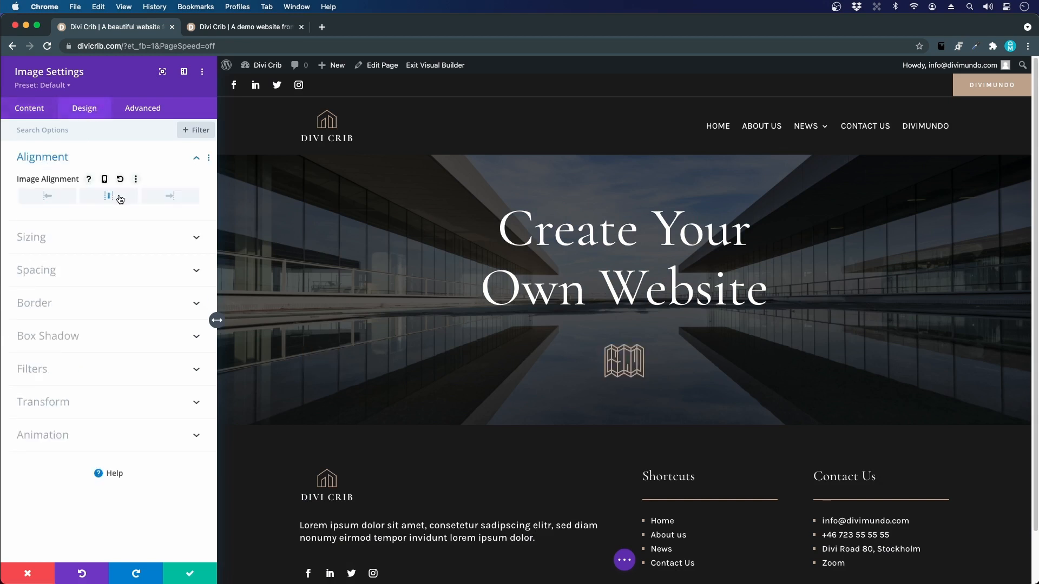
pyautogui.click(189, 573)
pyautogui.moveTo(513, 370); pyautogui.dragTo(547, 464)
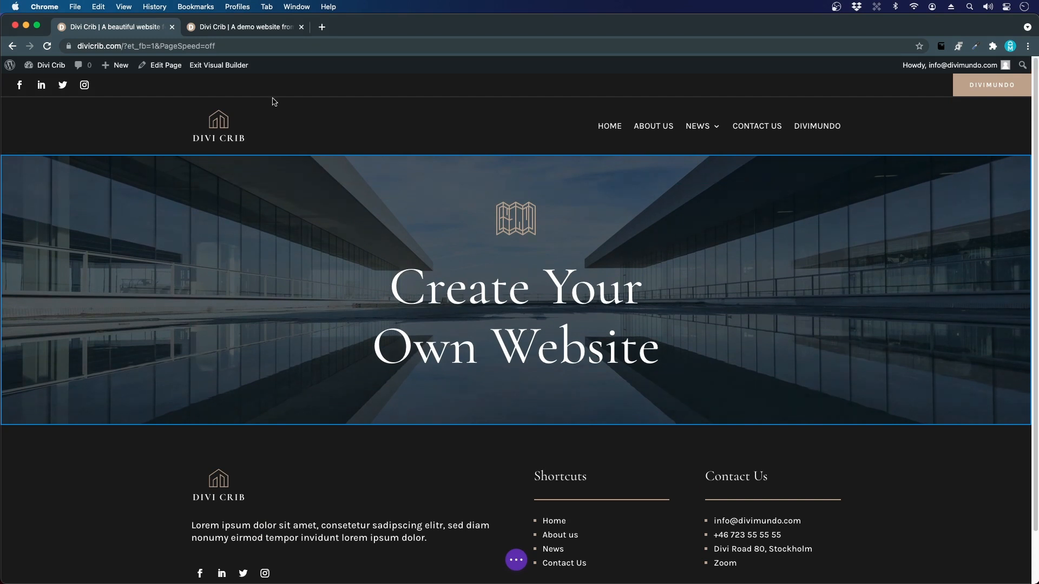
# Step: Compare the hero with the demo site and insert a new Text module below the heading
pyautogui.click(243, 26)
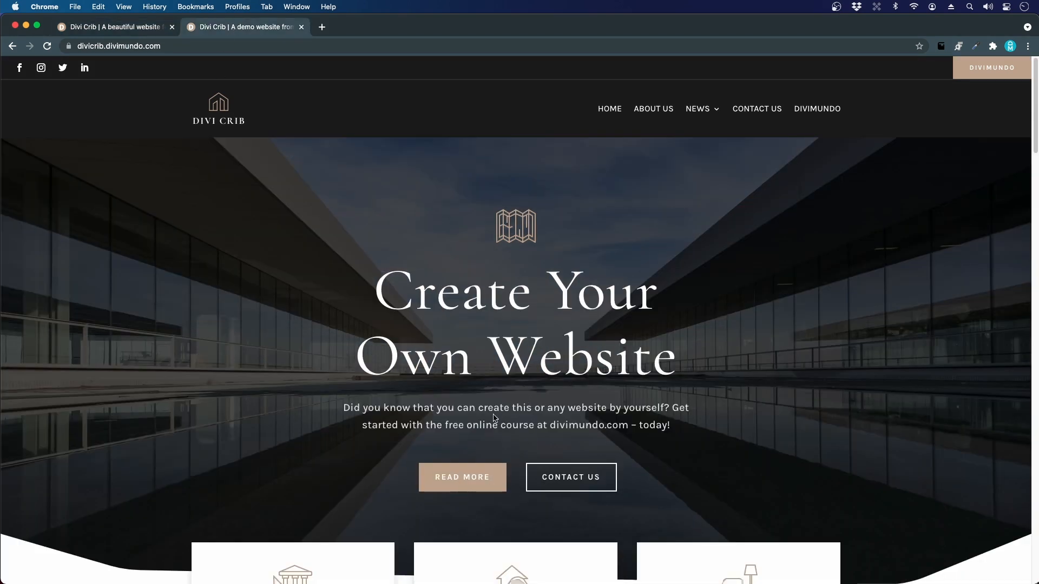
pyautogui.click(137, 33)
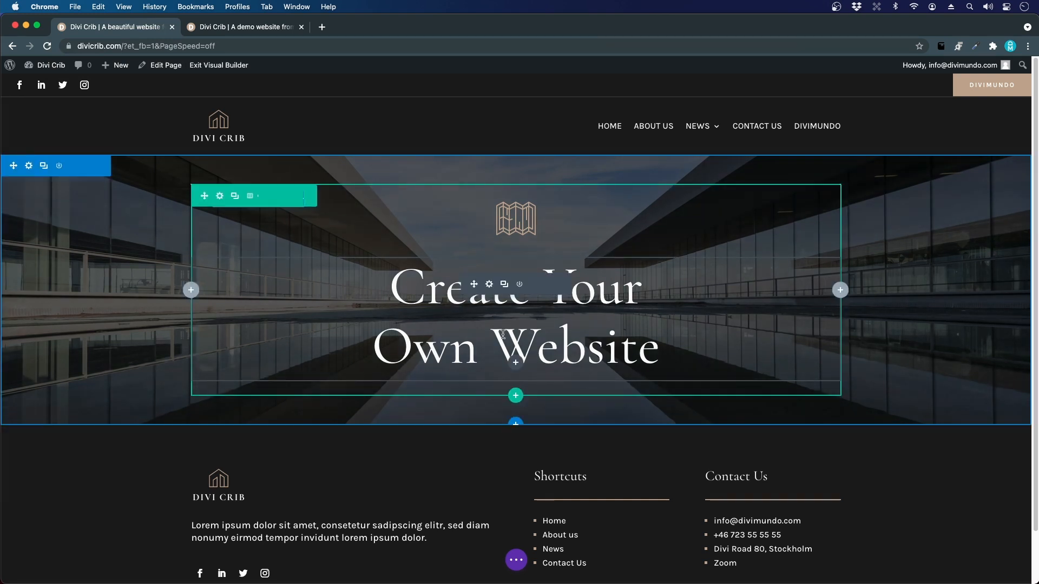
pyautogui.click(516, 362)
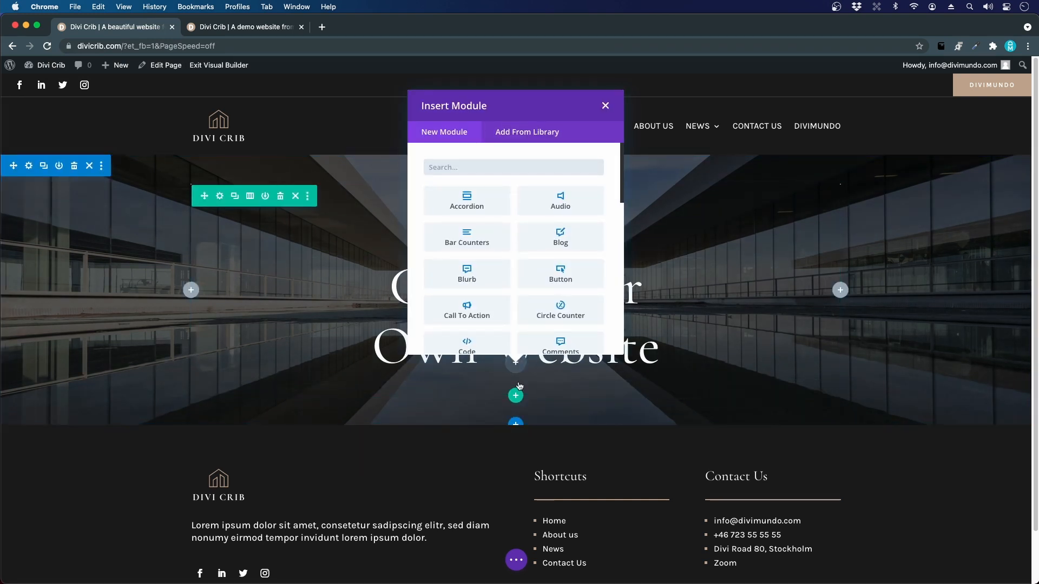
pyautogui.write('text')
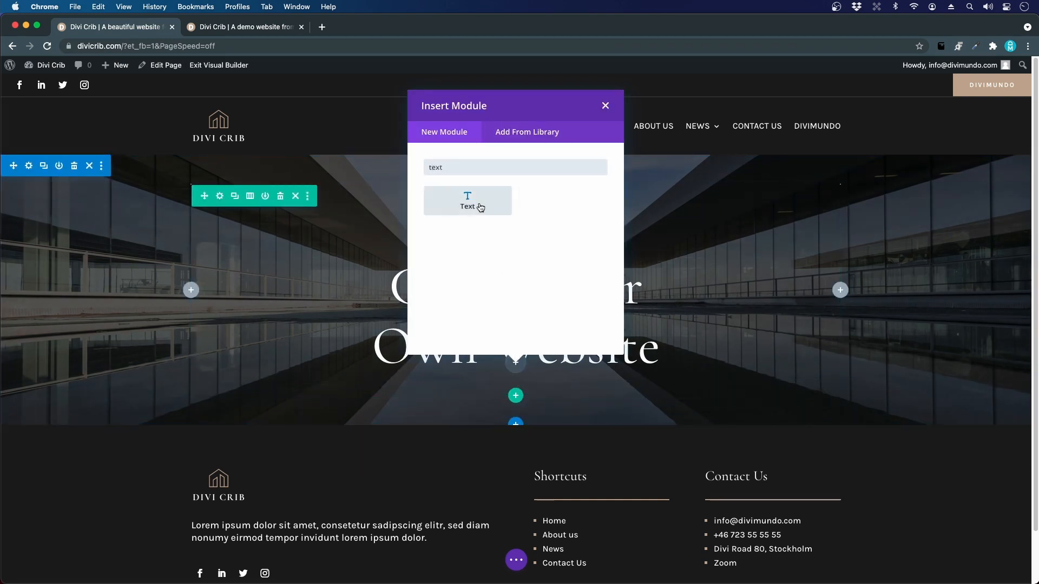
pyautogui.click(468, 201)
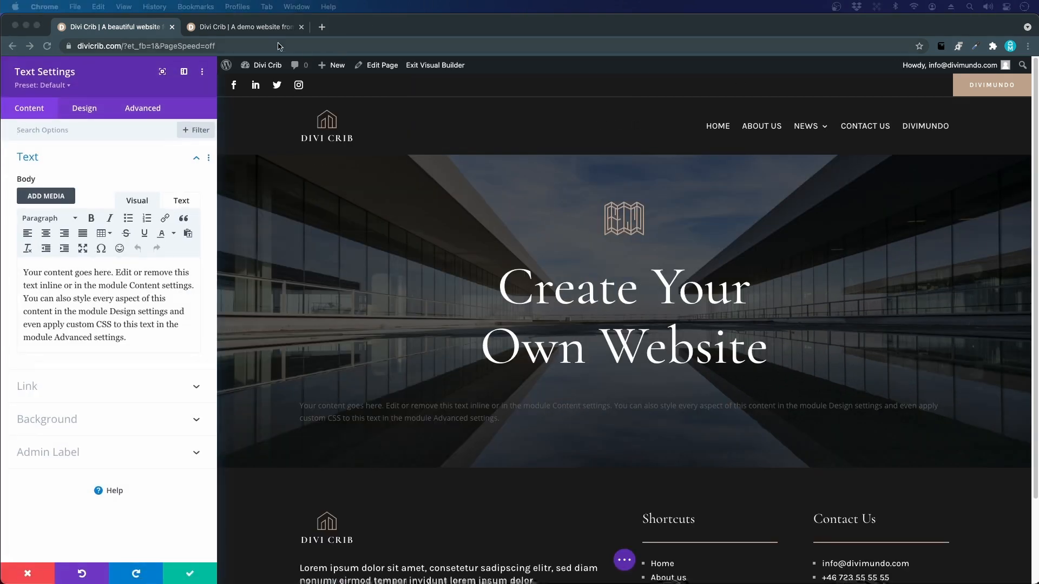
# Step: Copy the paragraph beginning "Did you know that you can create this" from the demo site and return to the page being edited
pyautogui.click(257, 27)
pyautogui.moveTo(700, 433); pyautogui.dragTo(347, 402)
pyautogui.press('super+c')
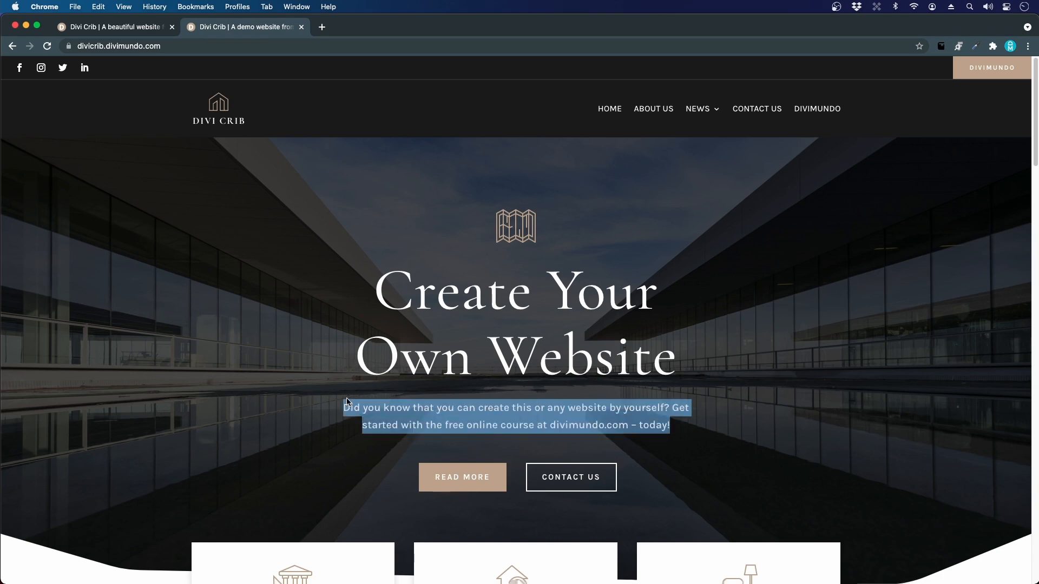
pyautogui.click(146, 30)
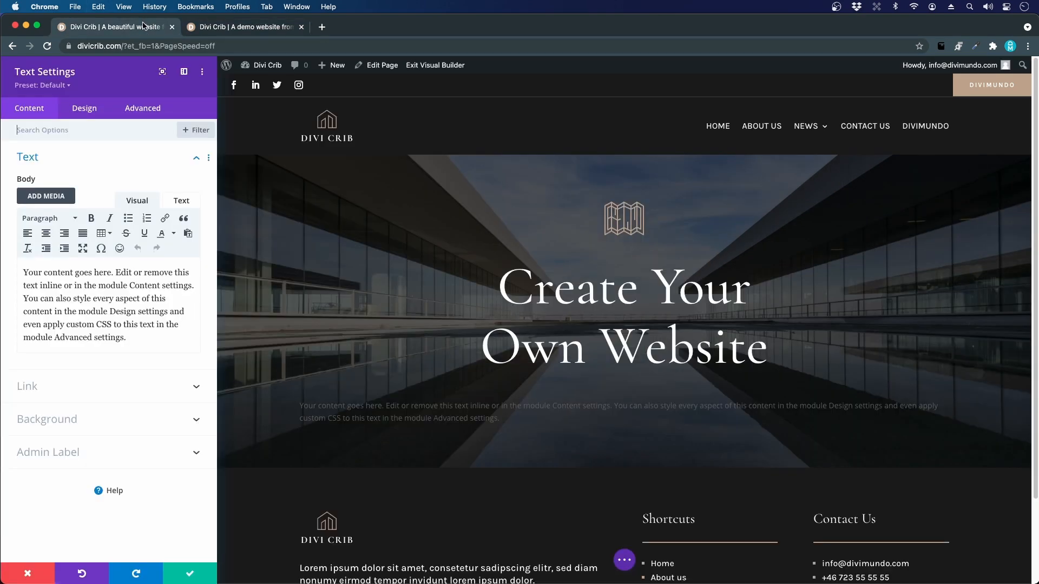
# Step: Replace the new Text module's placeholder body with the copied "Did you know that you can create this" paragraph, pasted as plain text
pyautogui.tripleClick(27, 273)
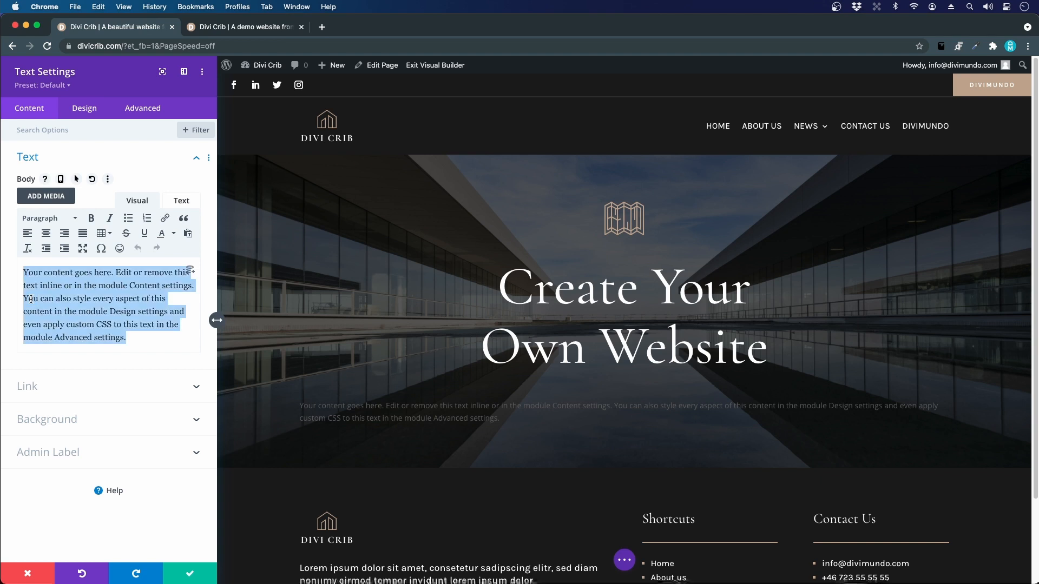
pyautogui.click(187, 234)
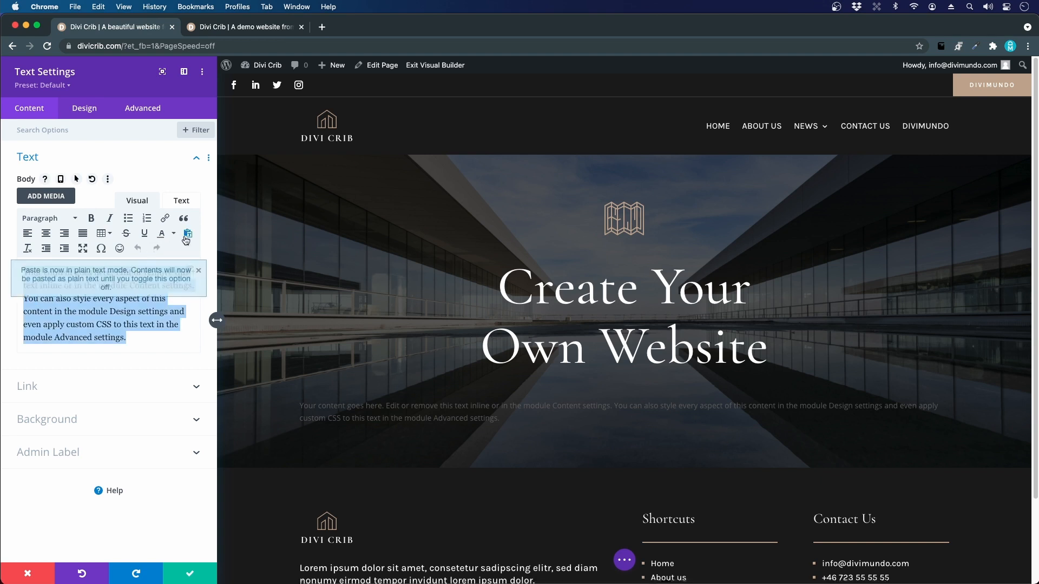
pyautogui.click(127, 336)
pyautogui.press('super+v')
pyautogui.press('super+a')
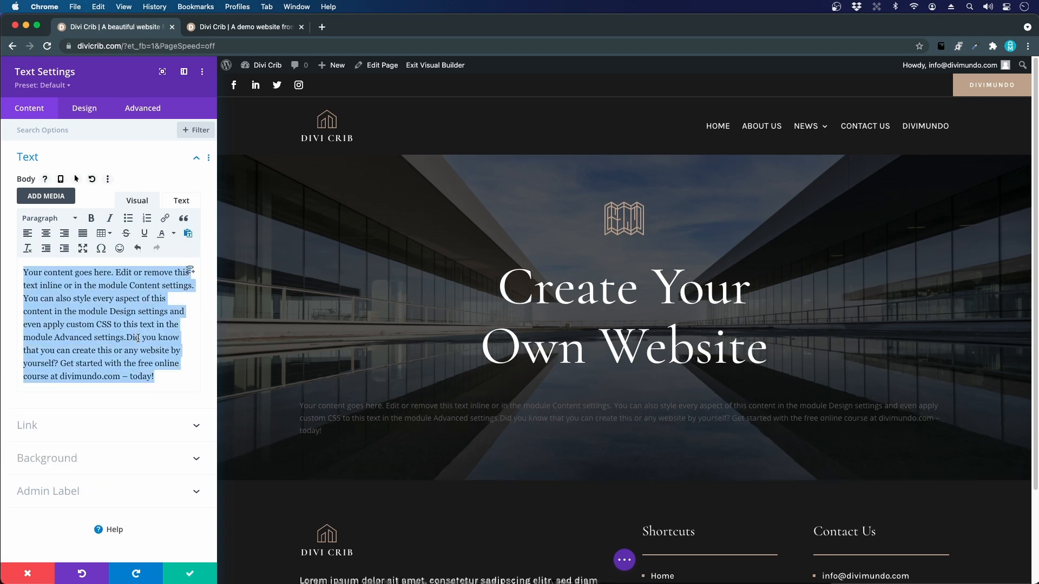
pyautogui.press('super+v')
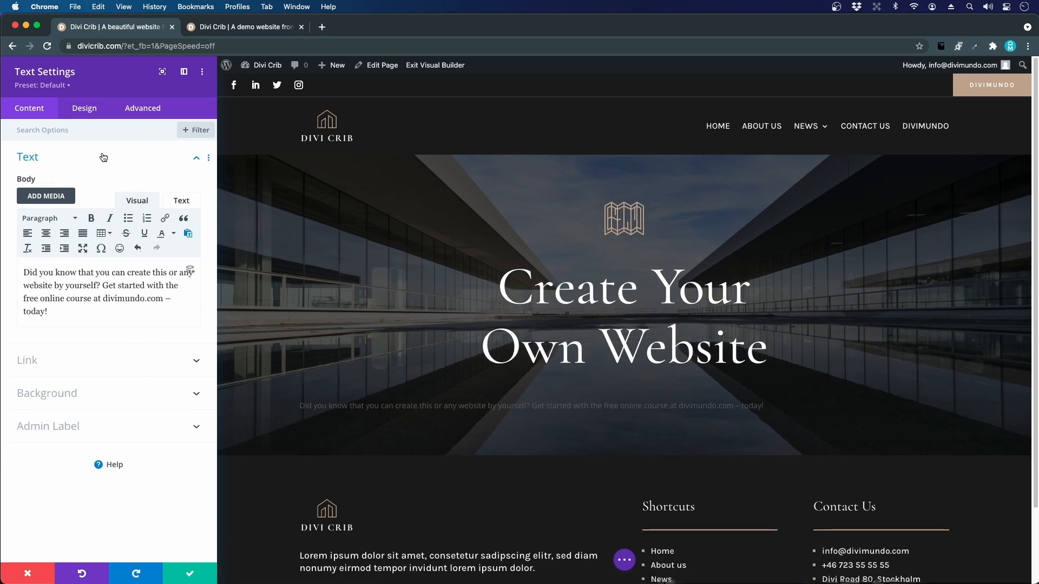
# Step: Set the intro paragraph's text font to Karla and its text size to 18px
pyautogui.click(85, 112)
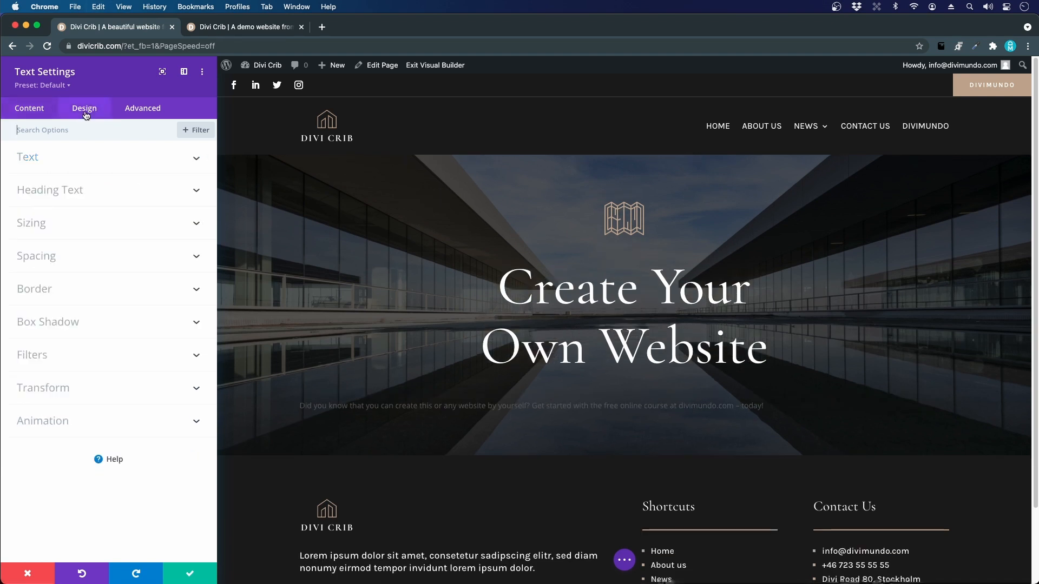
pyautogui.click(34, 162)
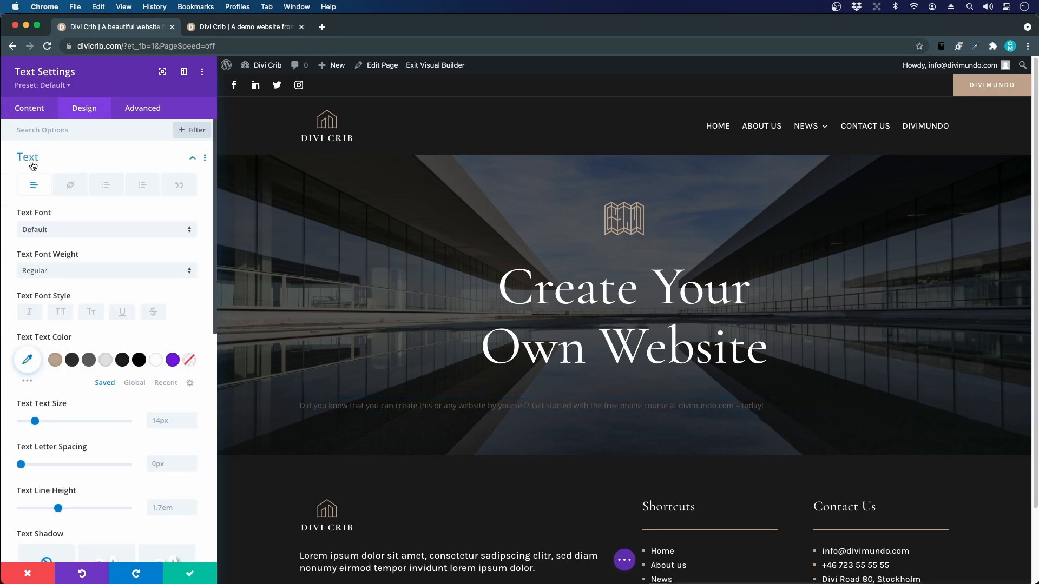
pyautogui.click(59, 237)
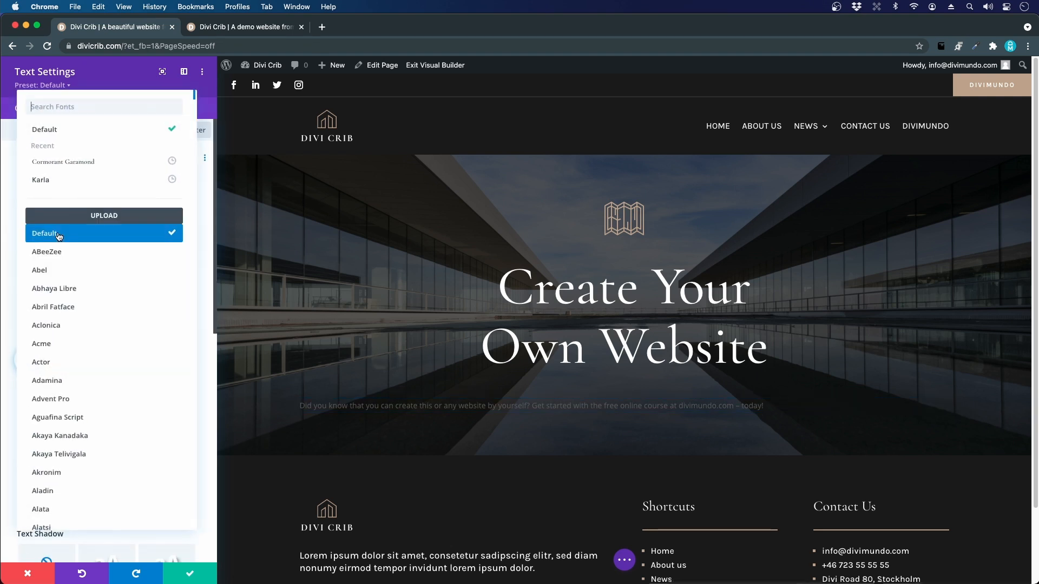
pyautogui.click(51, 181)
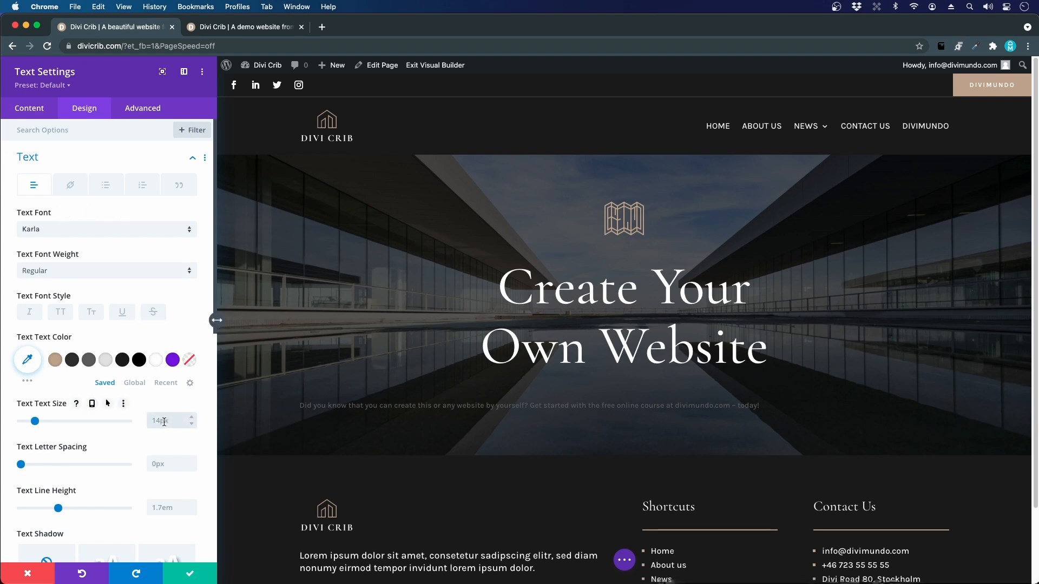
pyautogui.write('18px')
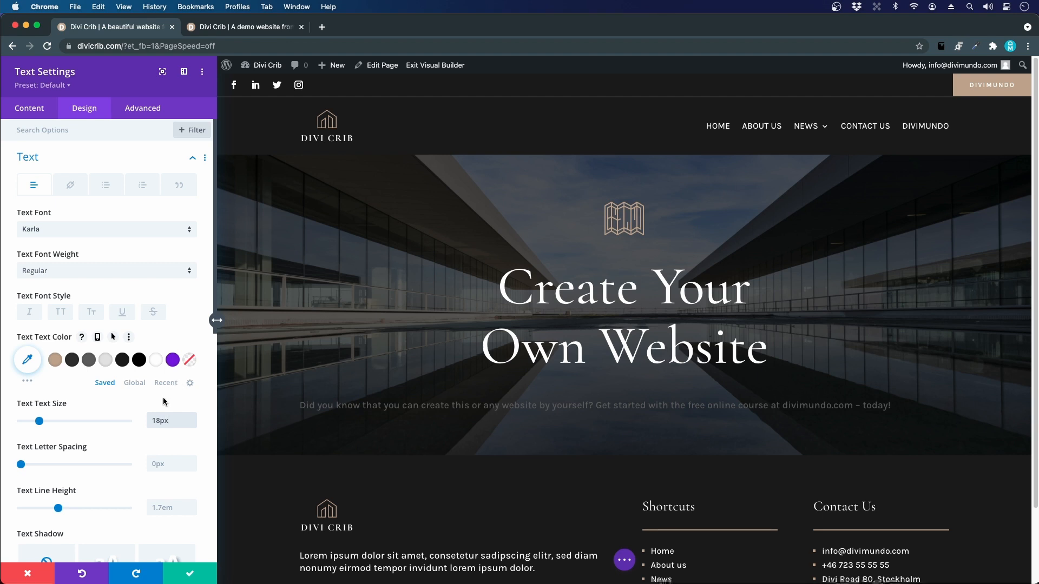
# Step: Center-align the intro paragraph and give its text the saved light grey color
pyautogui.scroll(-6, 119, 422)
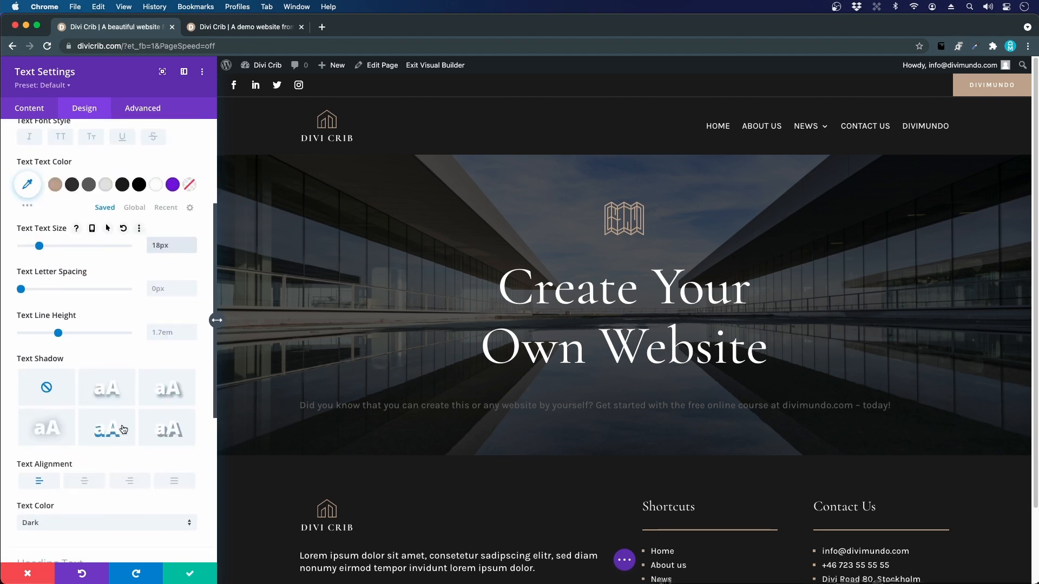
pyautogui.scroll(4, 106, 454)
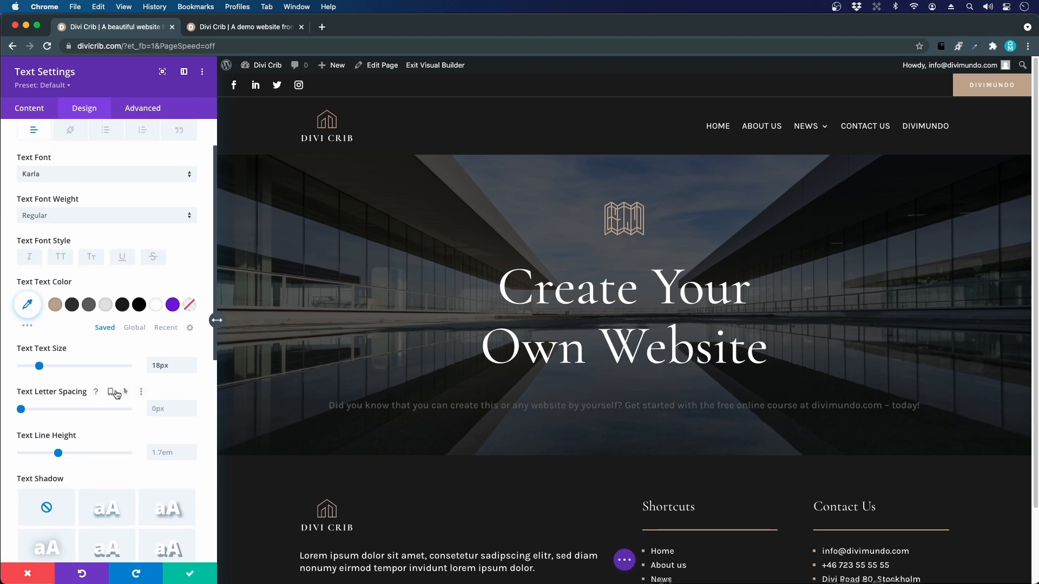
pyautogui.click(106, 307)
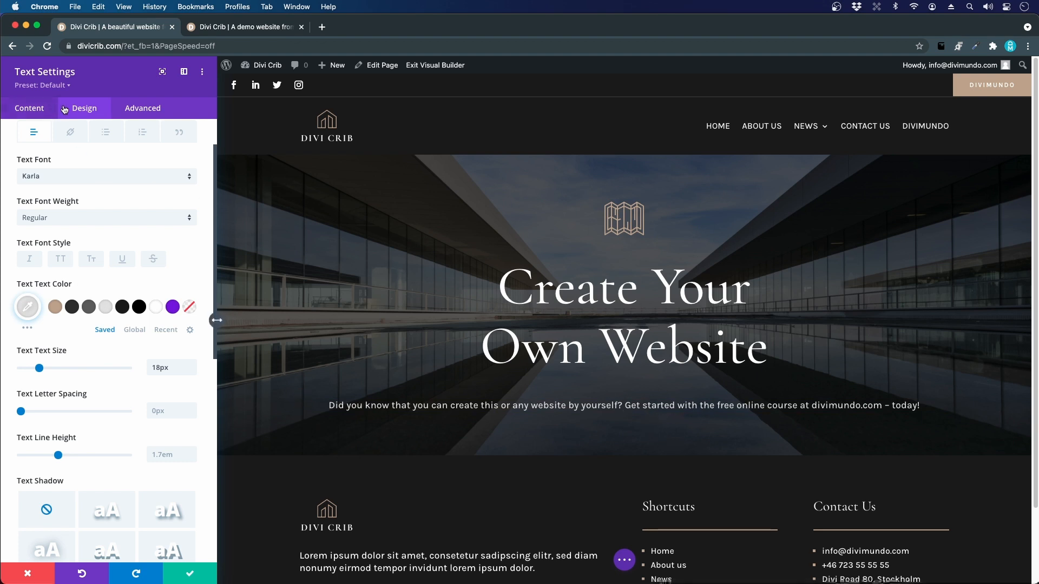
# Step: Limit the intro Text module to a max width of 700px and center the module
pyautogui.scroll(-5, 82, 442)
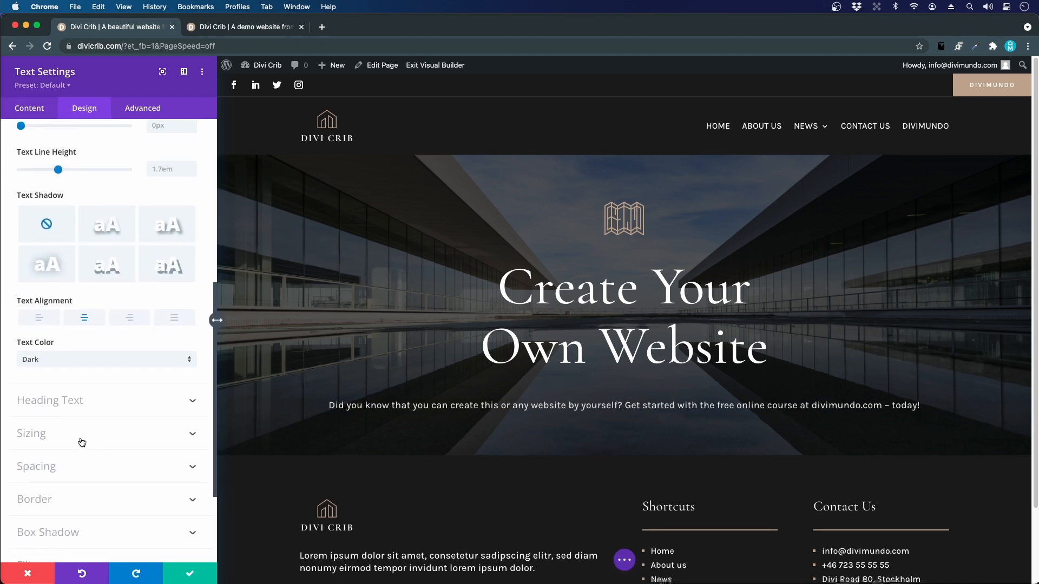
pyautogui.click(36, 433)
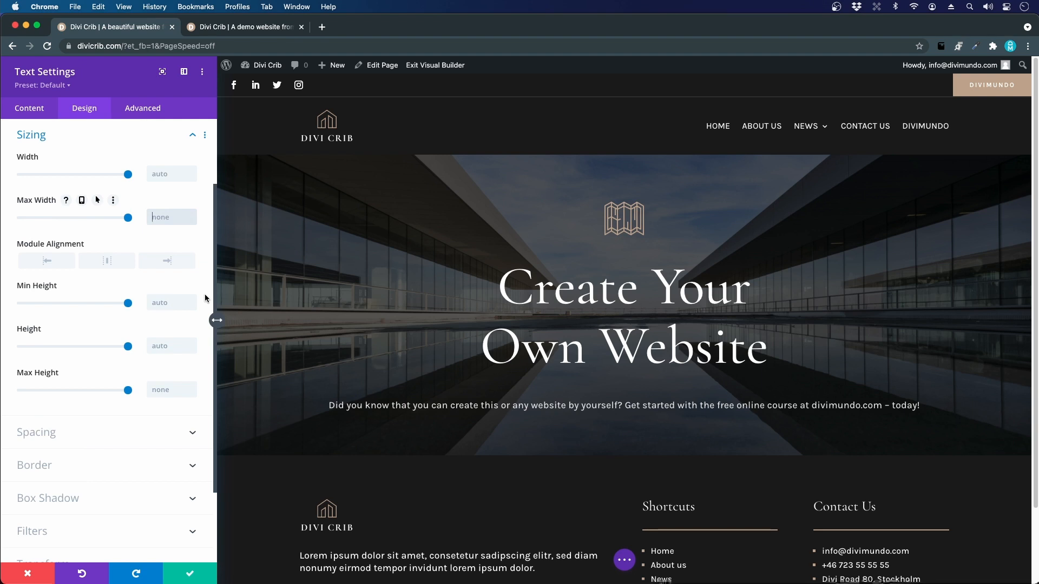
pyautogui.write('700')
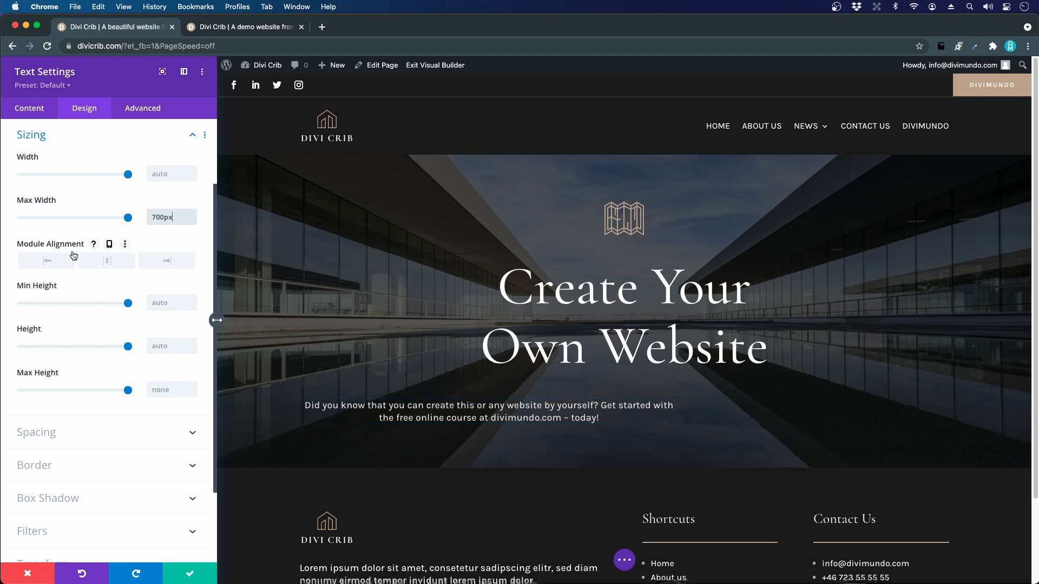
pyautogui.click(102, 268)
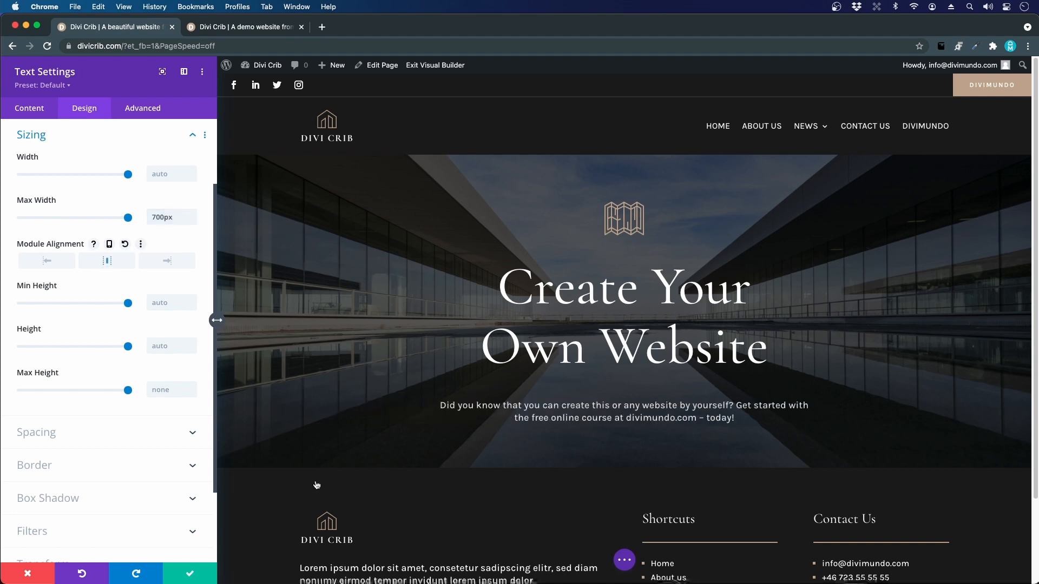
pyautogui.scroll(3, 103, 260)
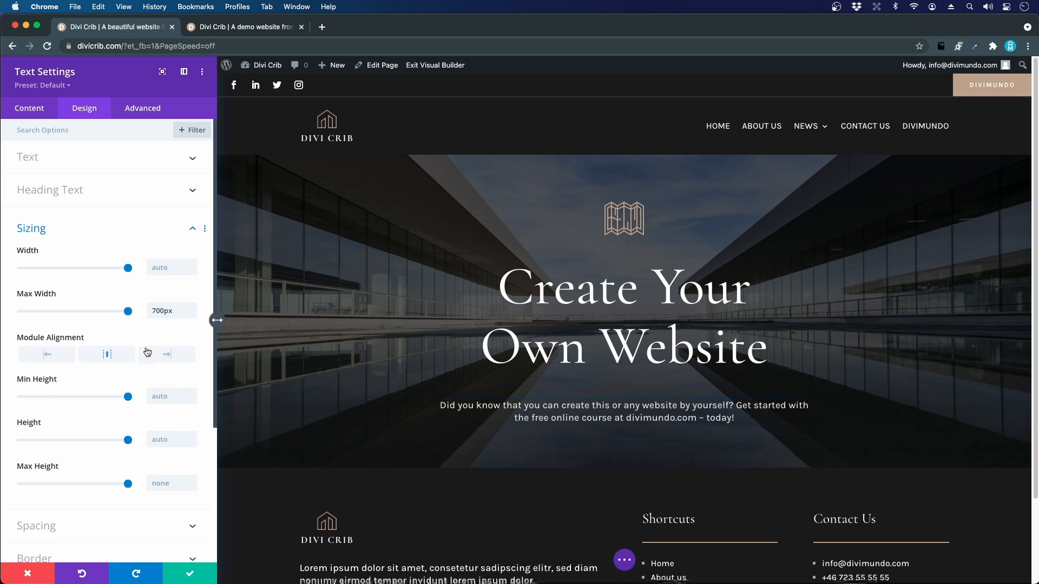
pyautogui.scroll(-3, 140, 363)
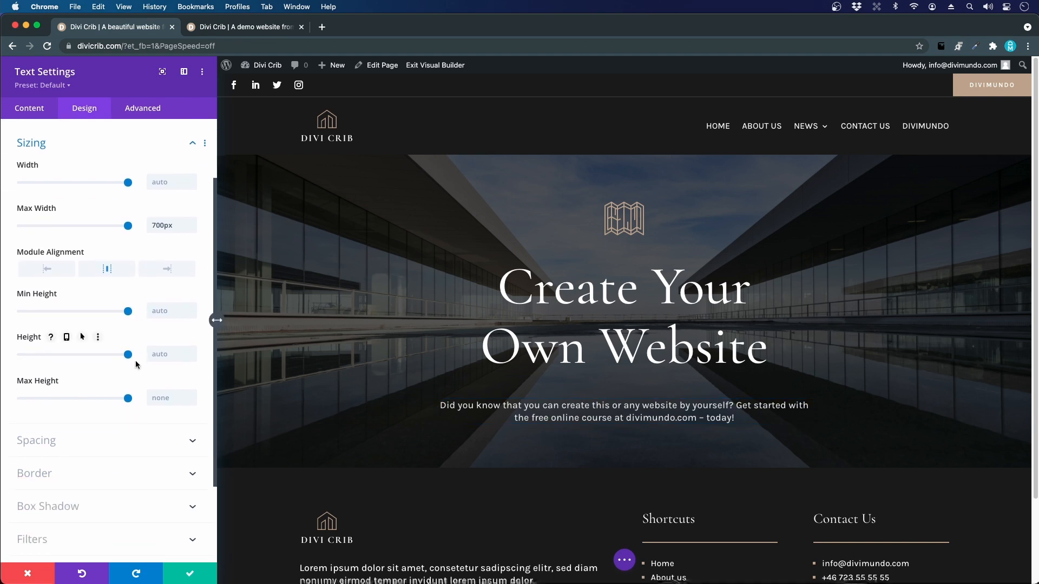
pyautogui.scroll(3, 76, 276)
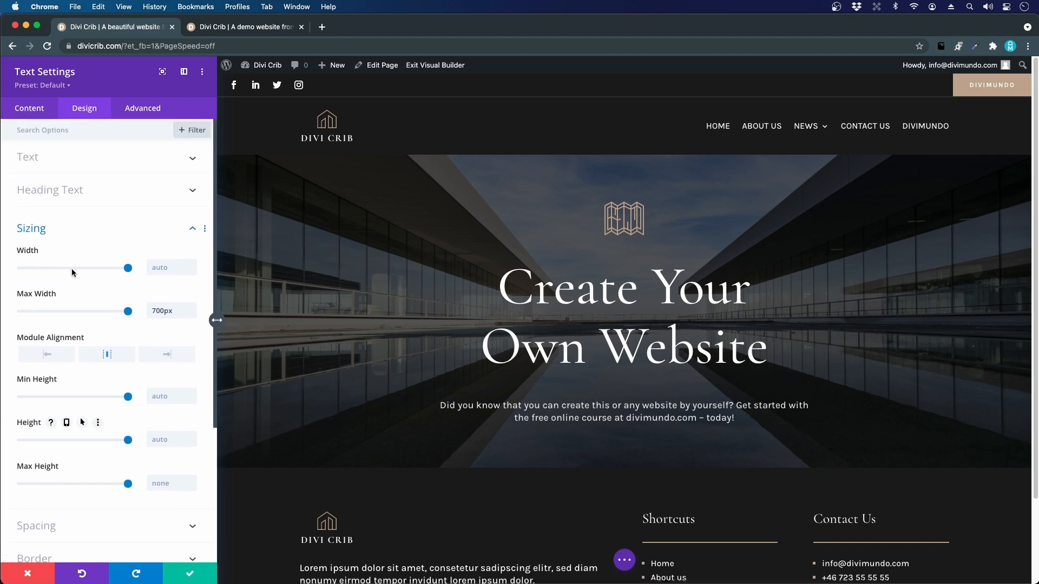
# Step: Set the intro paragraph's text line height to 1.5em and save the module settings
pyautogui.click(60, 168)
pyautogui.scroll(-5, 154, 355)
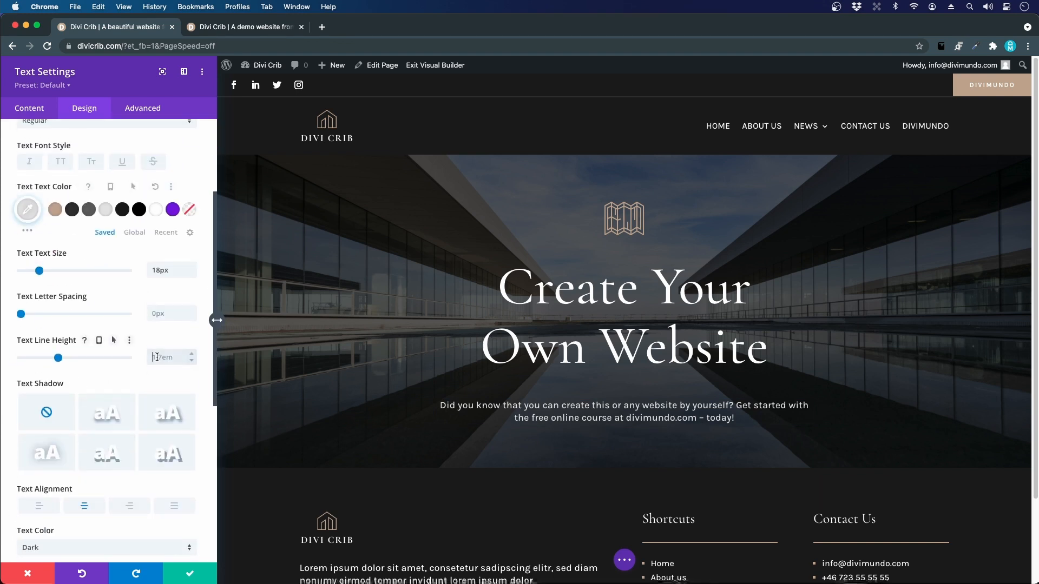
pyautogui.click(159, 357)
pyautogui.write('1.5em')
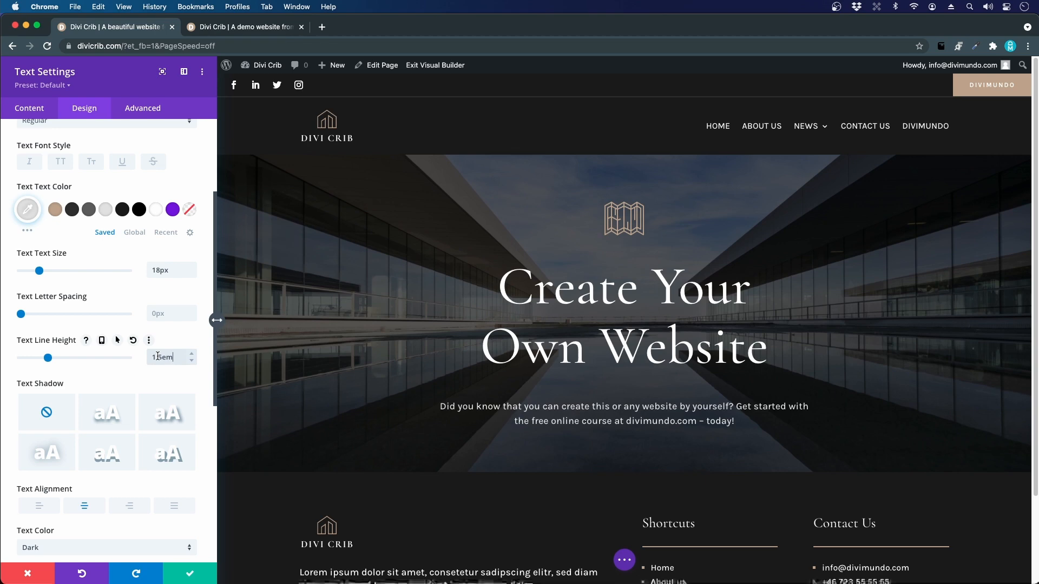
pyautogui.click(192, 576)
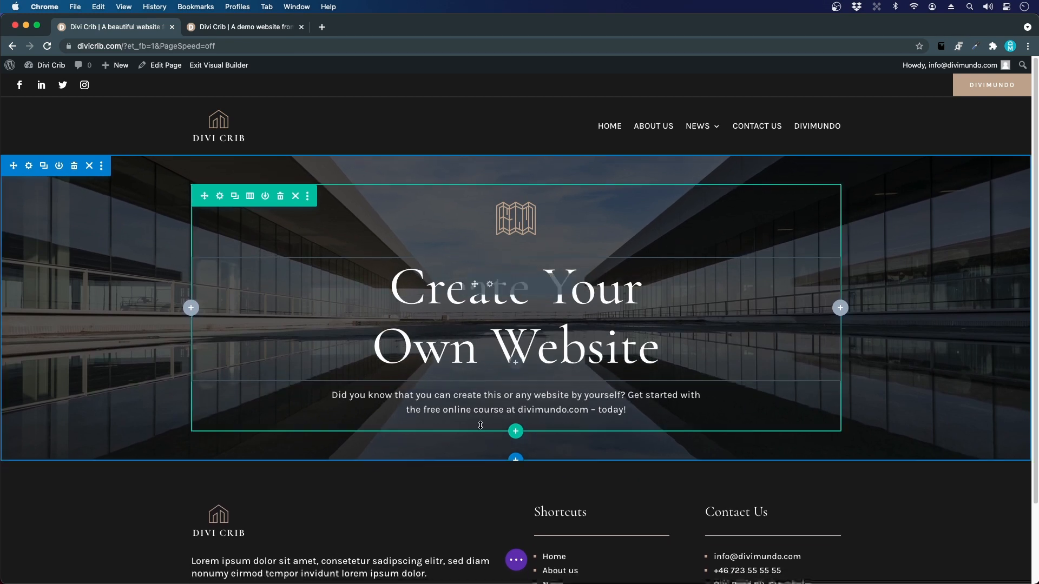
# Step: Check the hero buttons on the demo site and insert a row with two equal columns below the intro paragraph
pyautogui.moveTo(543, 582)
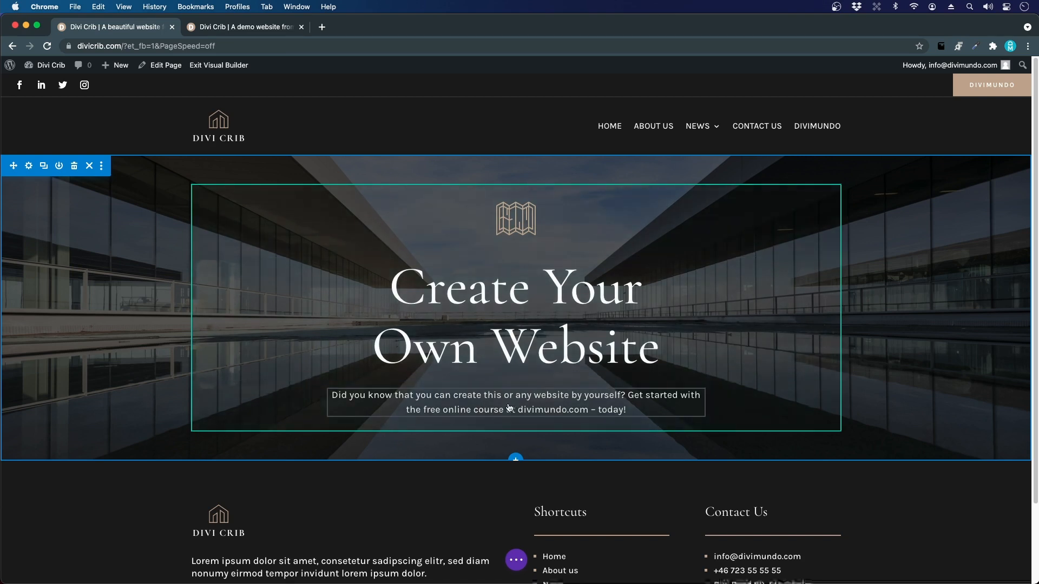
pyautogui.hotkey('ctrl', 'Tab')
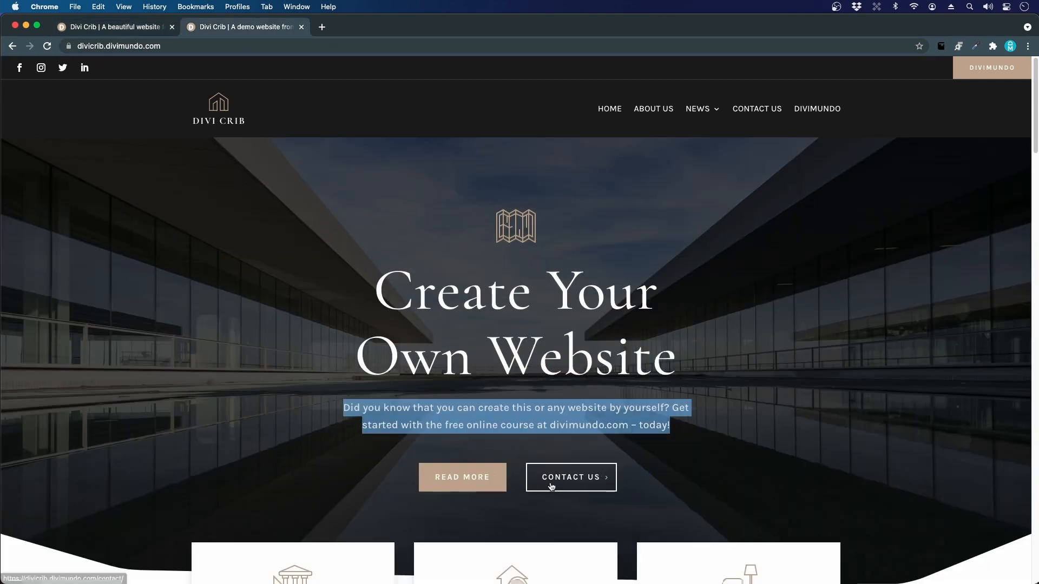
pyautogui.hotkey('ctrl', 'Tab')
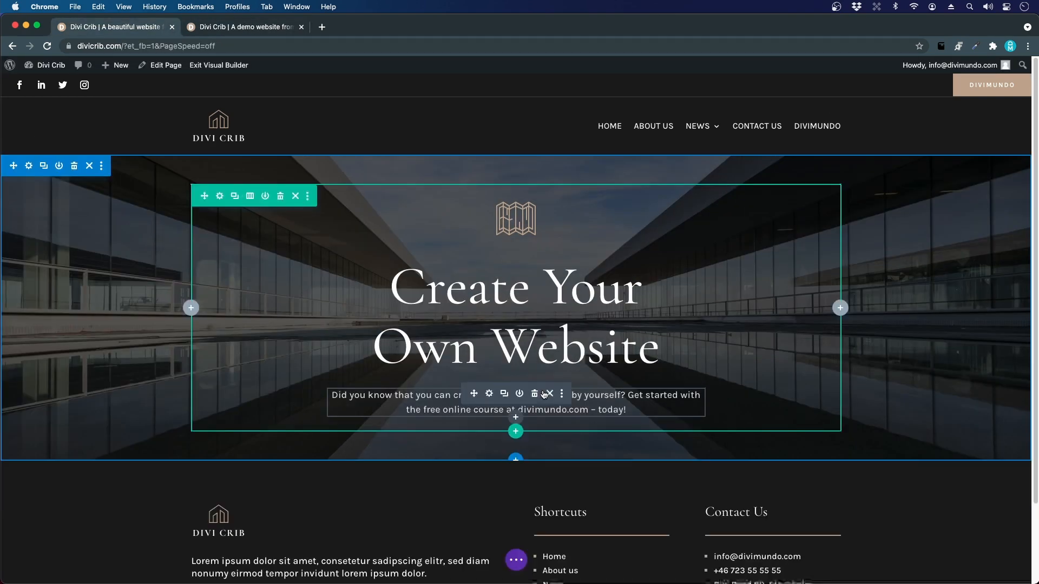
pyautogui.click(516, 433)
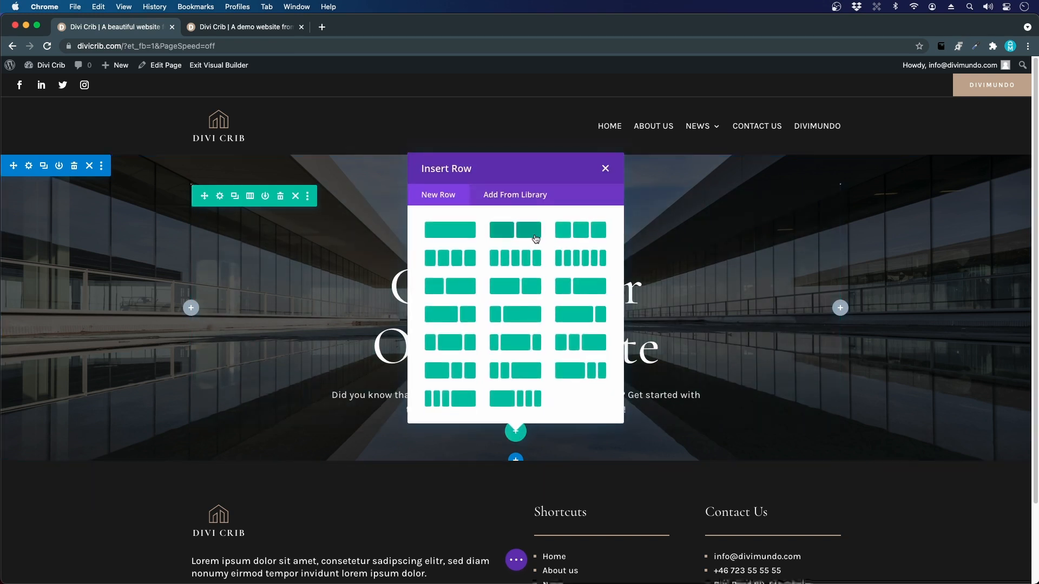
pyautogui.click(524, 234)
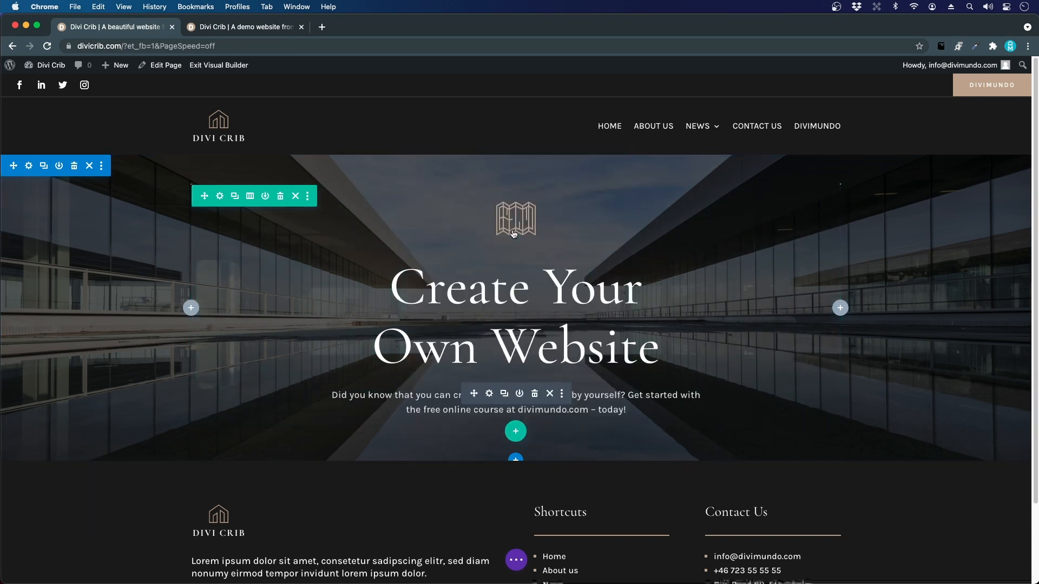
# Step: Add a Button module to the new row's first column and set its text to "Read more"
pyautogui.write('button')
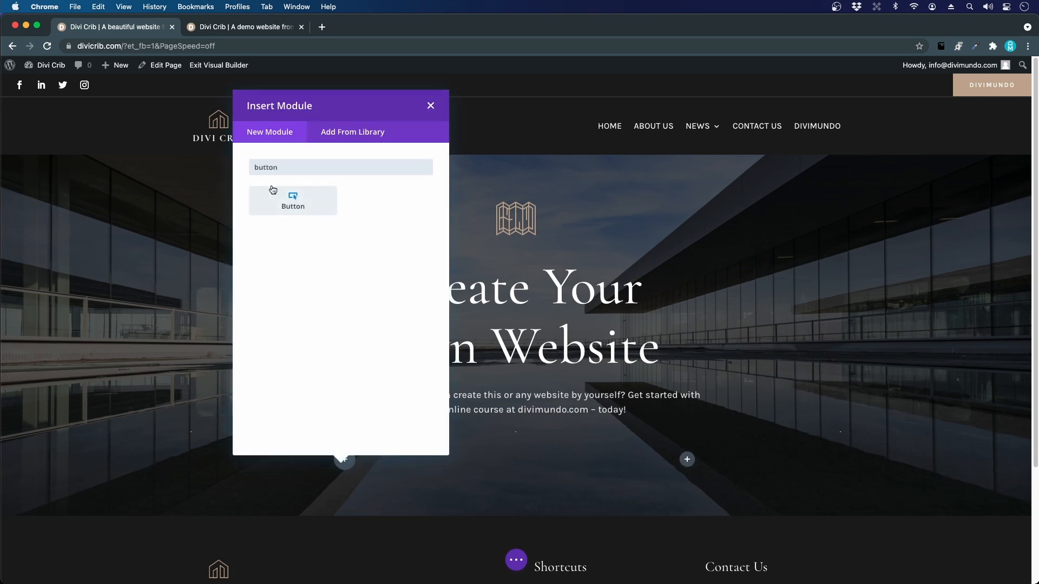
pyautogui.click(273, 190)
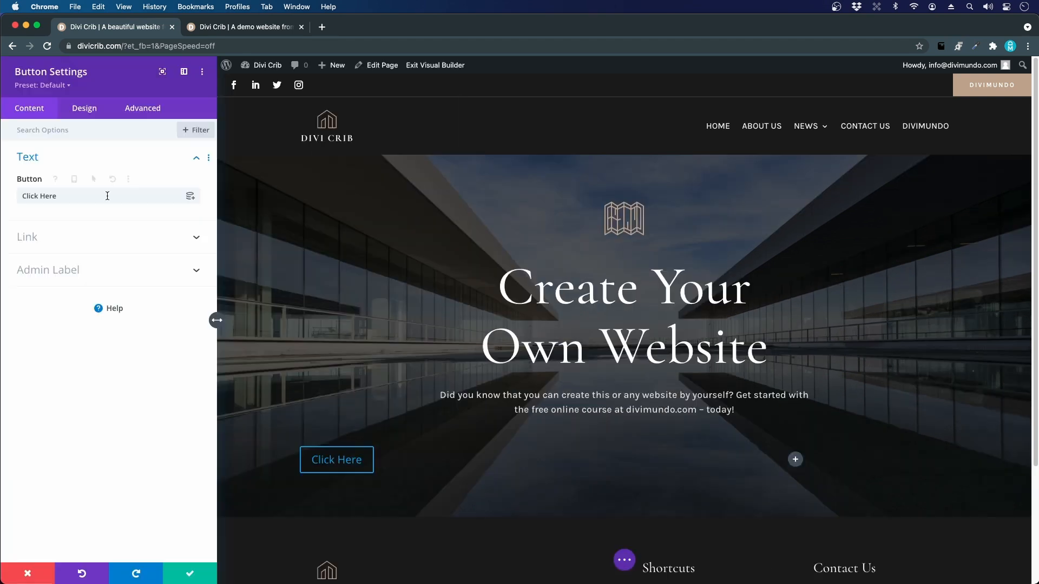
pyautogui.tripleClick(107, 196)
pyautogui.write('Read more')
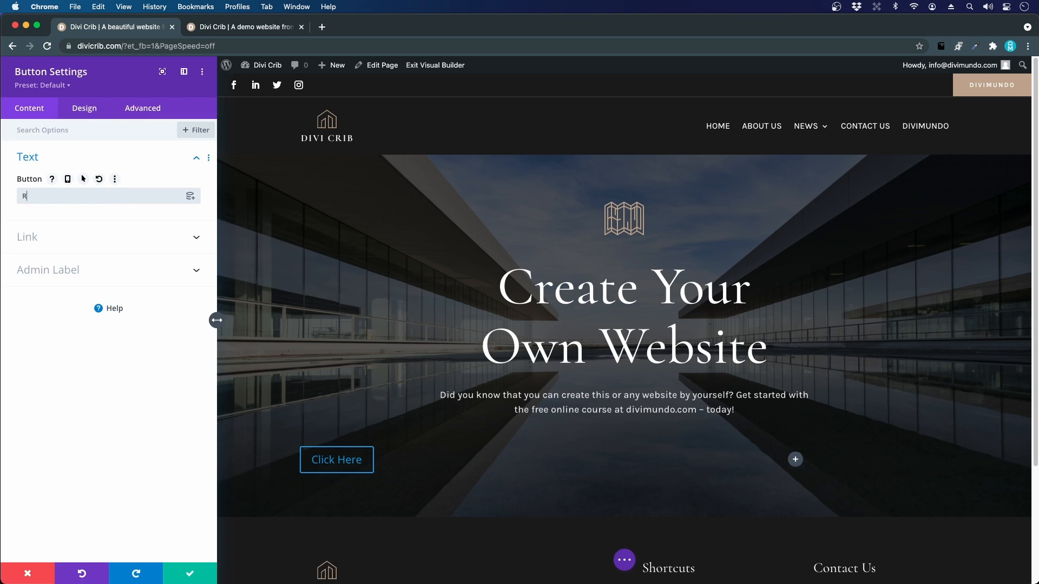
# Step: Link the Read more button to the About us page through a dynamic page link
pyautogui.click(15, 238)
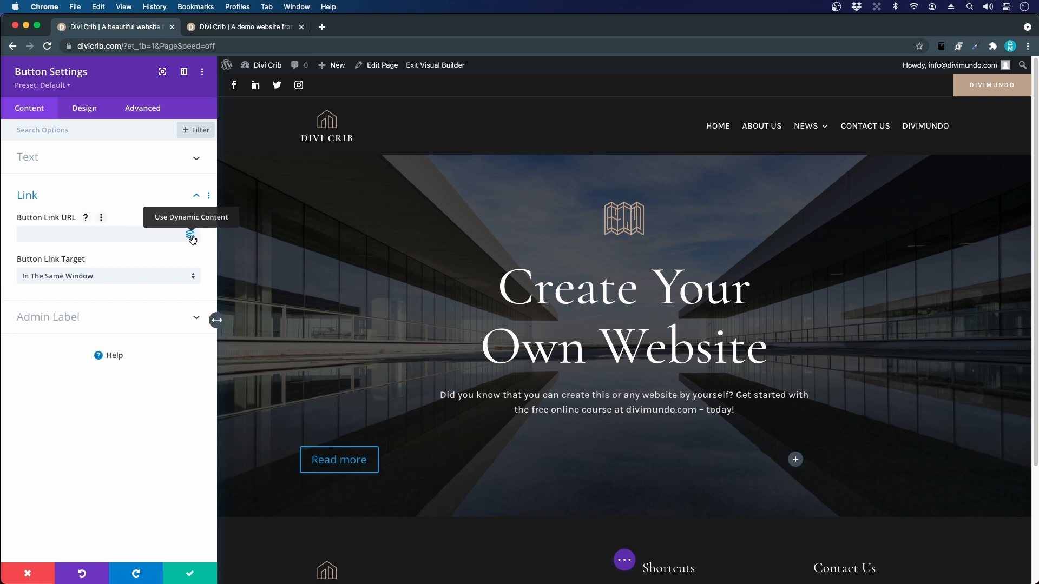
pyautogui.click(190, 235)
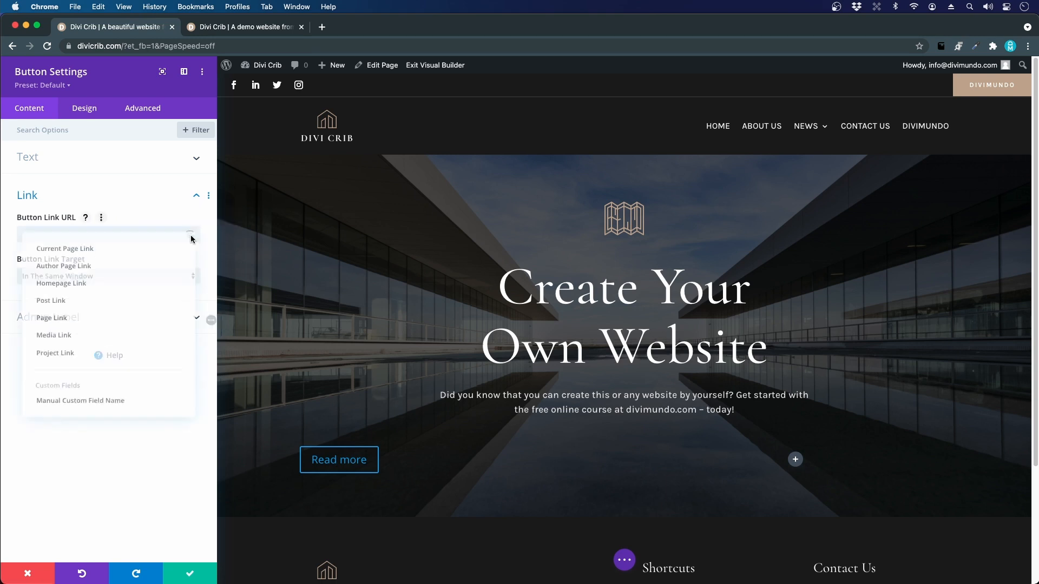
pyautogui.click(86, 318)
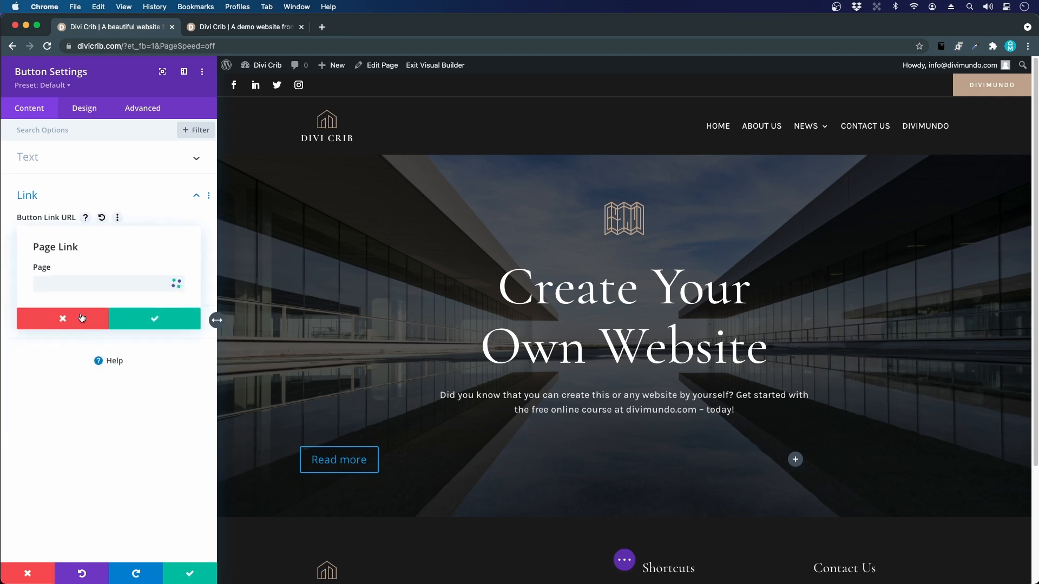
pyautogui.click(169, 286)
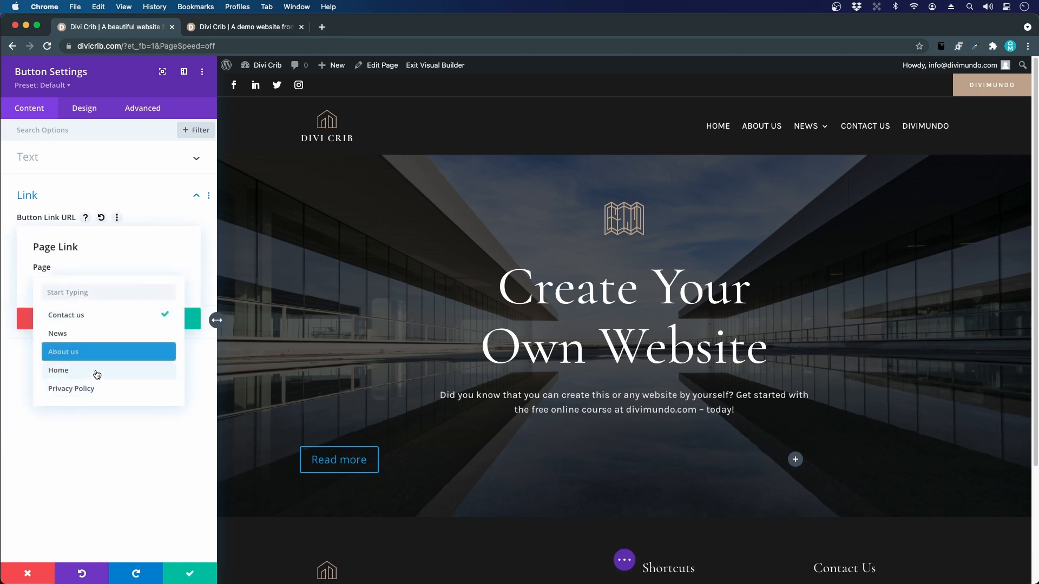
pyautogui.click(100, 351)
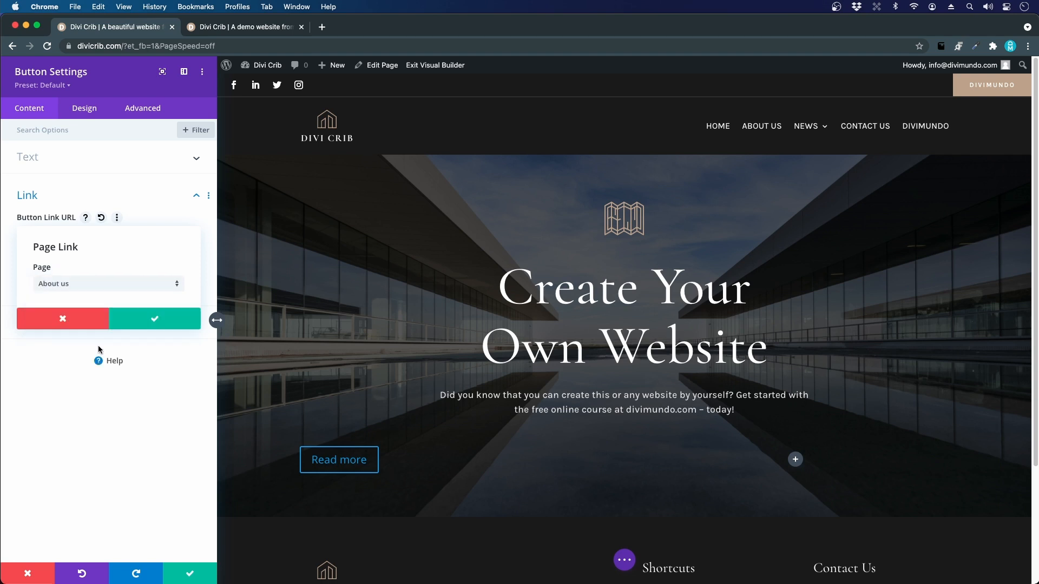
pyautogui.click(159, 323)
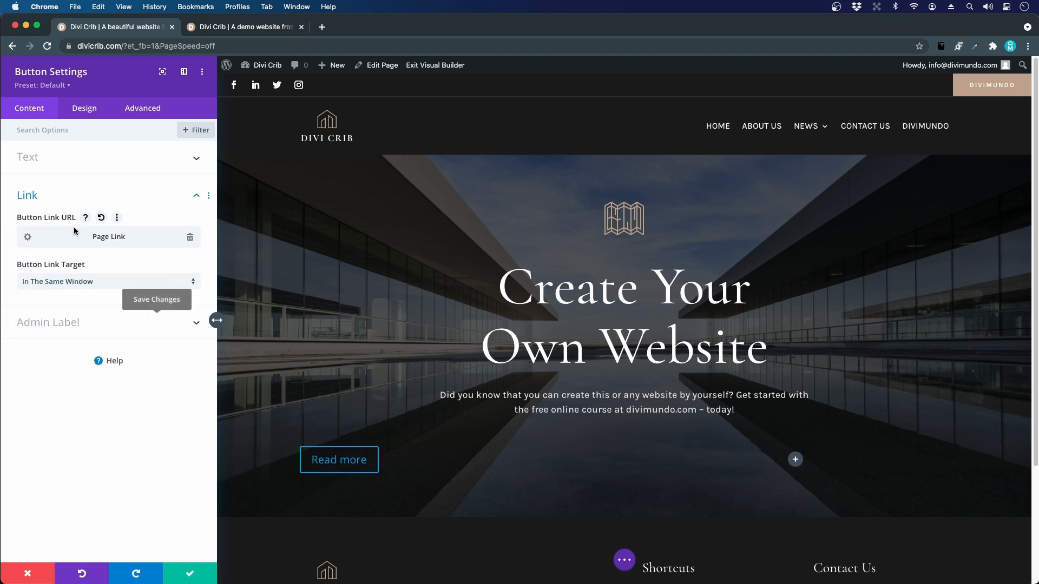
# Step: Set the Read more button's alignment to right within its column
pyautogui.click(75, 110)
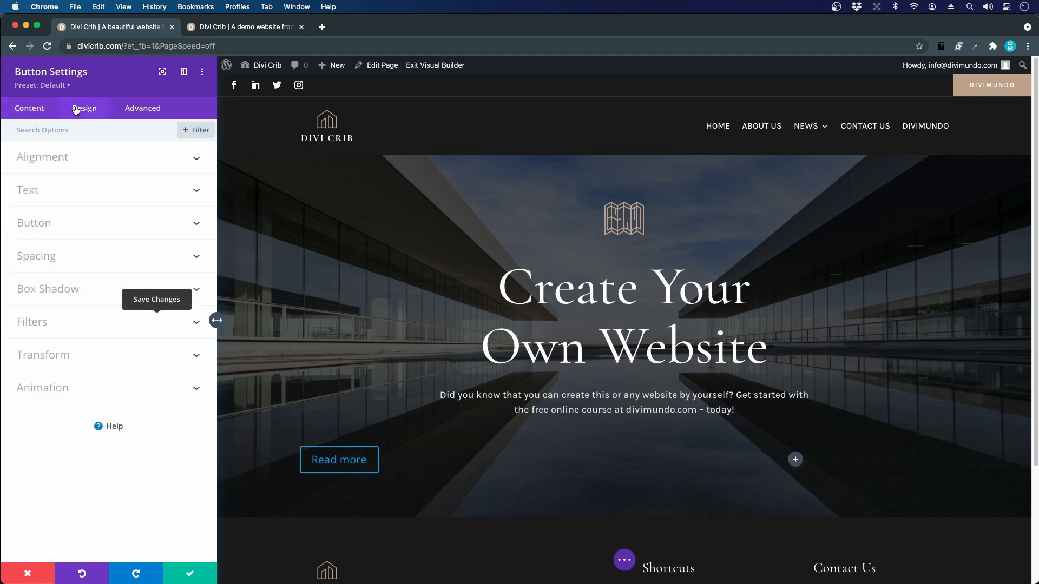
pyautogui.click(60, 159)
pyautogui.click(175, 196)
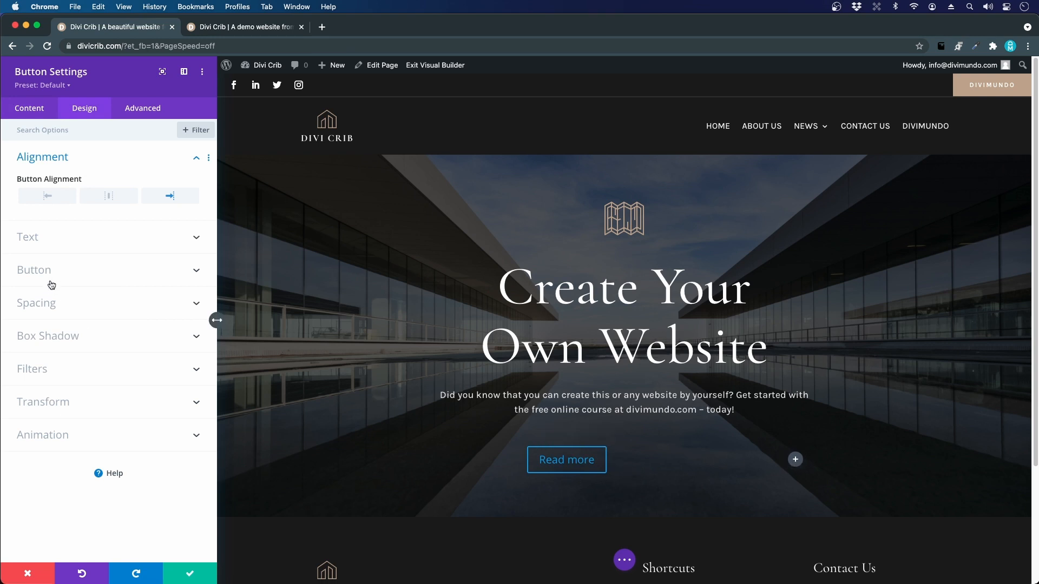
# Step: Enable custom styles for the Read more button and set its text size to 15px
pyautogui.click(59, 245)
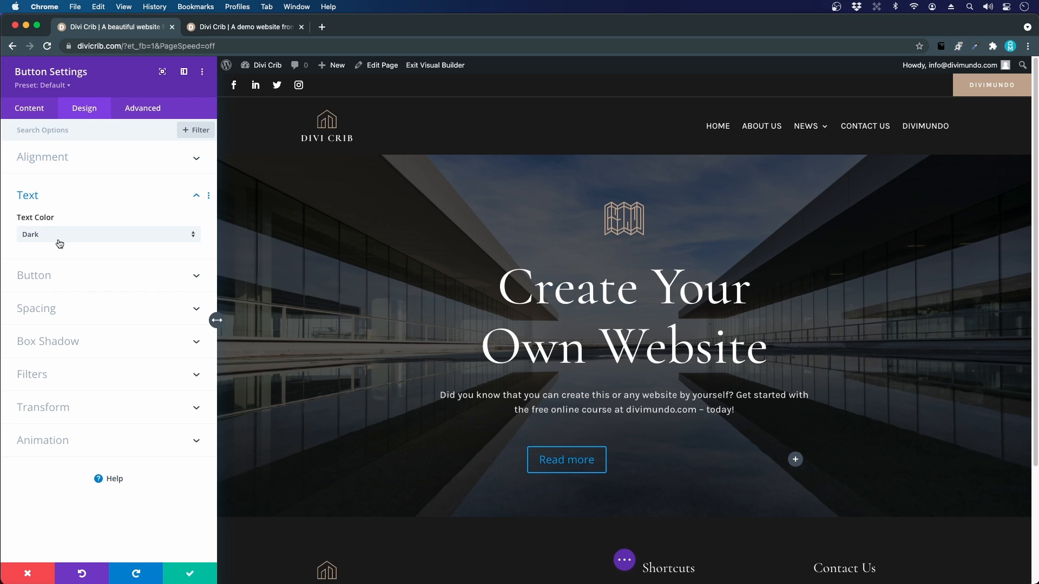
pyautogui.click(46, 275)
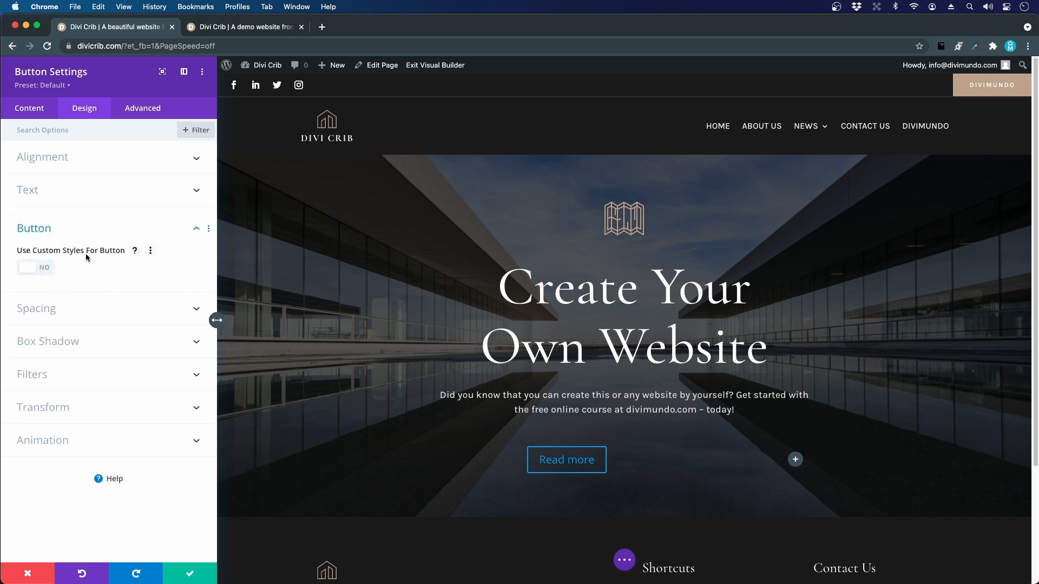
pyautogui.click(41, 268)
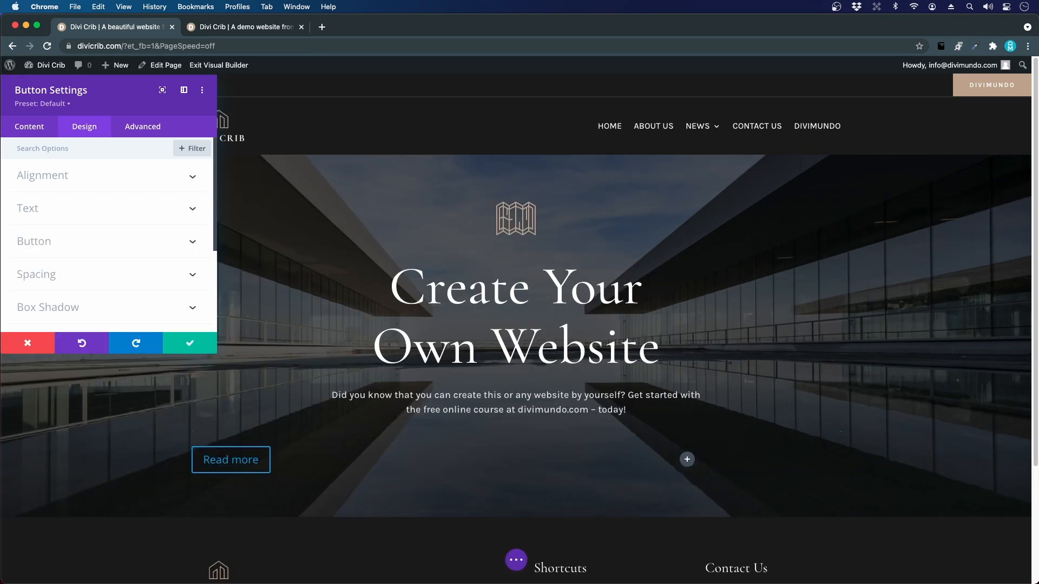
pyautogui.click(30, 244)
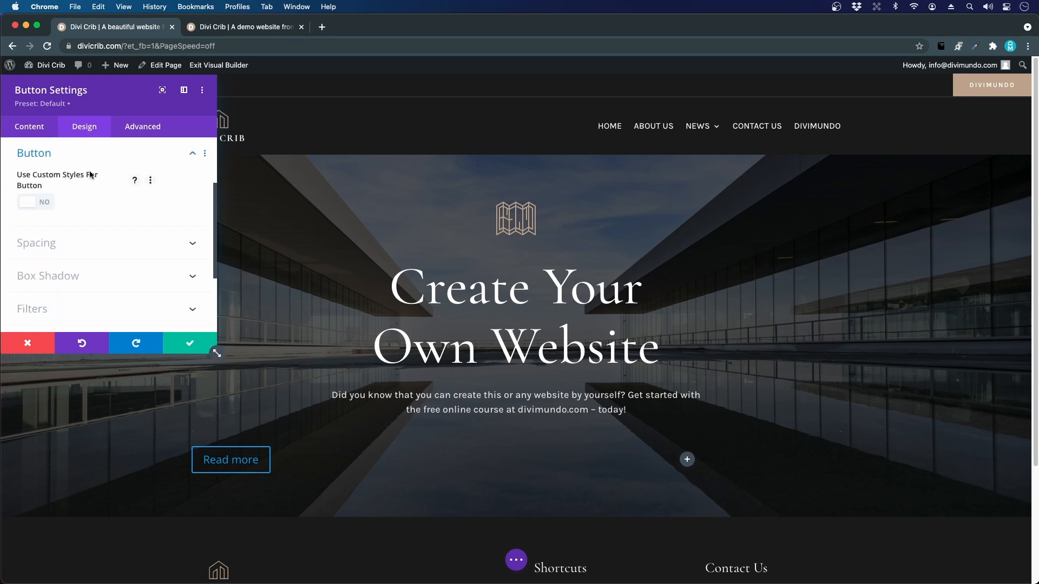
pyautogui.click(54, 208)
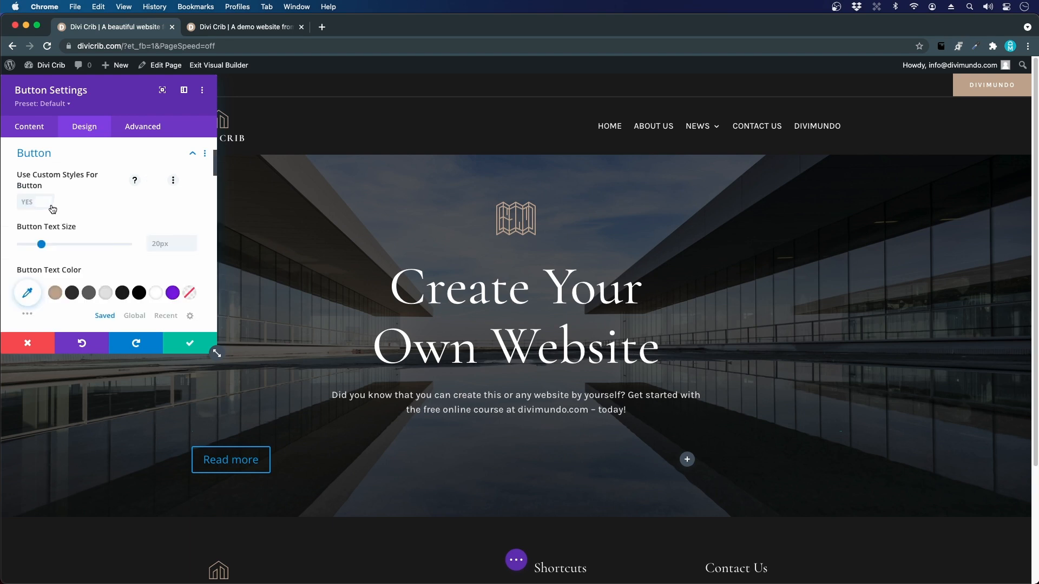
pyautogui.click(169, 247)
pyautogui.write('15')
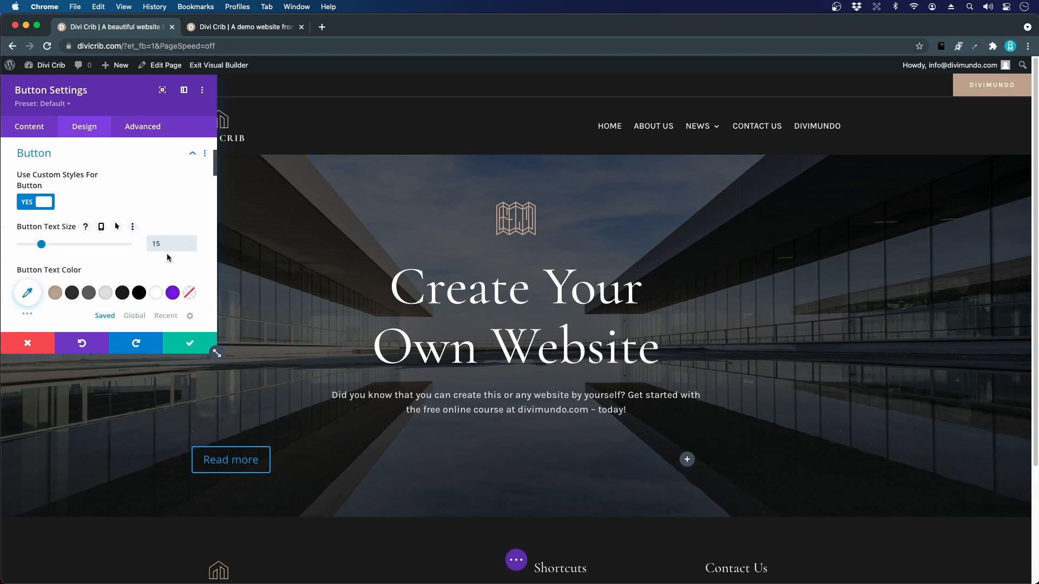
# Step: Make the Read more button's text white and fill its background with the saved tan color
pyautogui.scroll(-3, 159, 254)
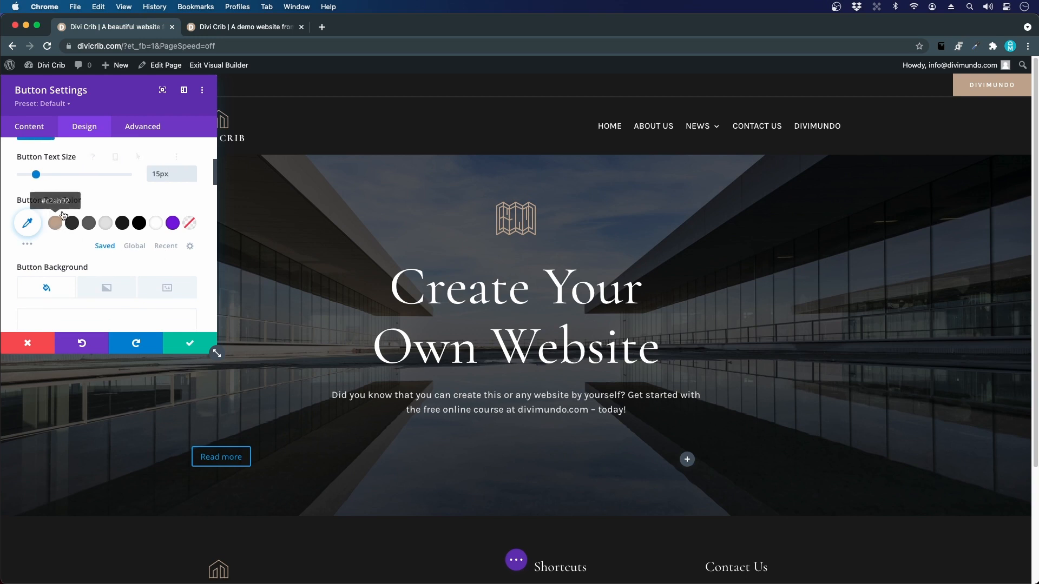
pyautogui.click(156, 224)
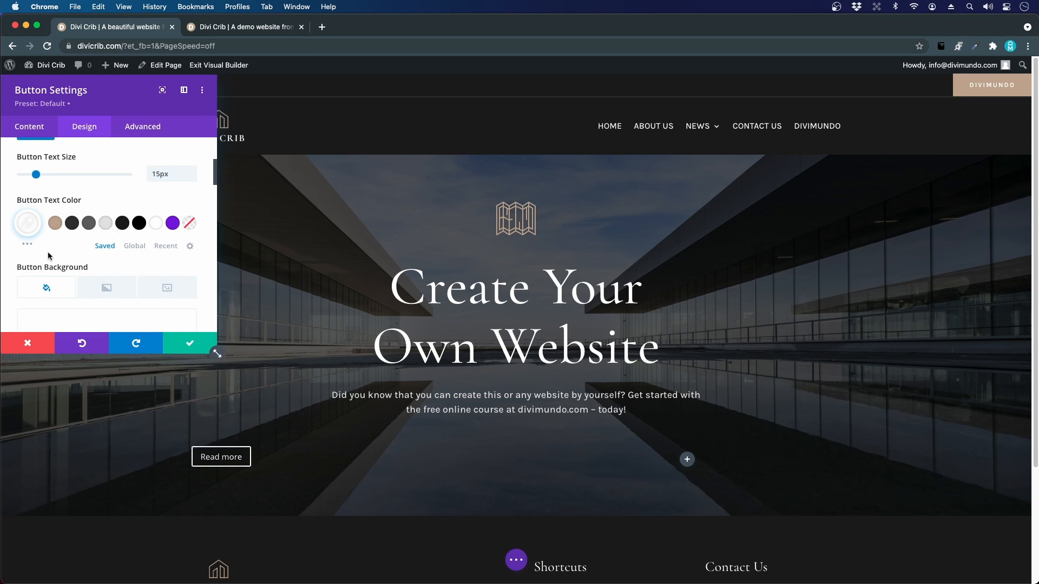
pyautogui.scroll(-5, 51, 251)
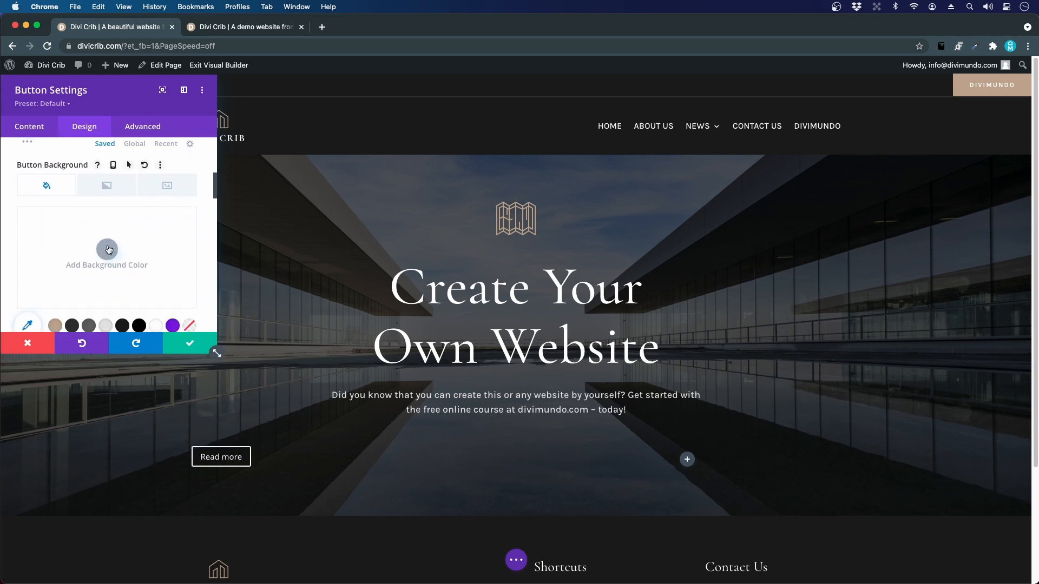
pyautogui.scroll(-1, 81, 270)
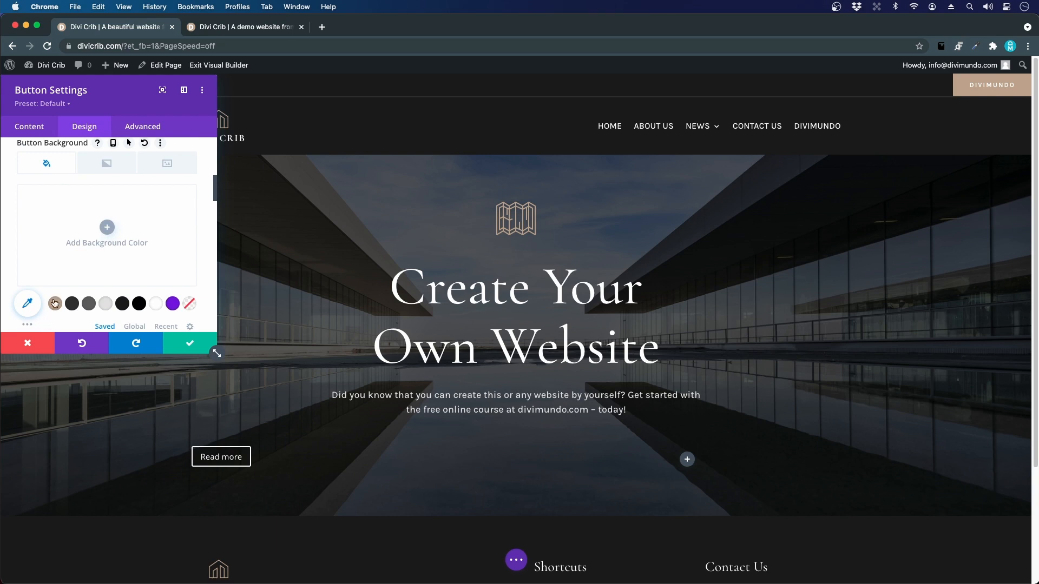
pyautogui.click(54, 304)
pyautogui.scroll(-1, 116, 280)
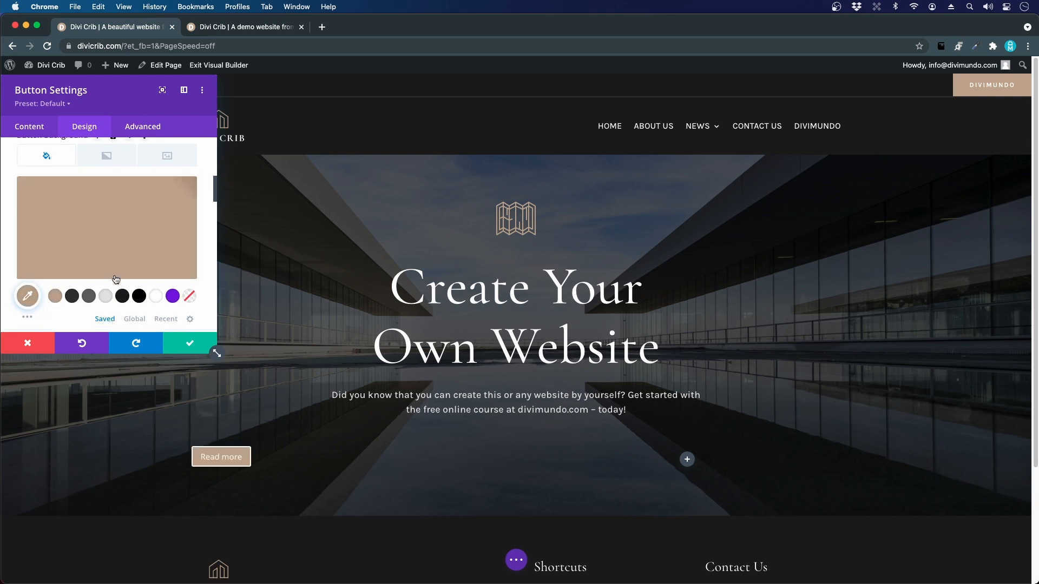
# Step: Give the button border the saved tan color and set the border radius to 0px
pyautogui.scroll(-4, 116, 279)
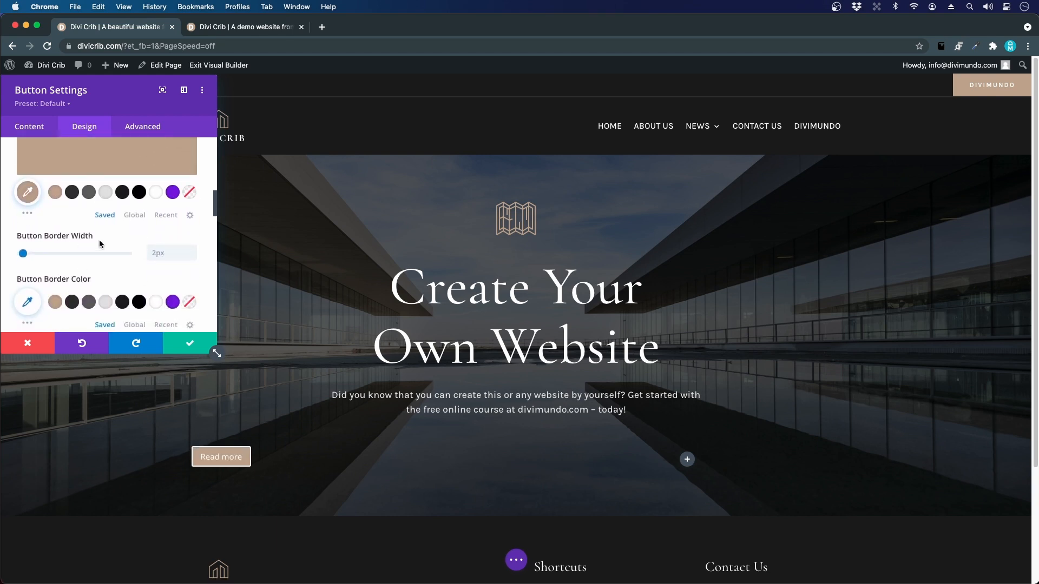
pyautogui.click(150, 257)
pyautogui.click(55, 302)
pyautogui.scroll(-5, 60, 309)
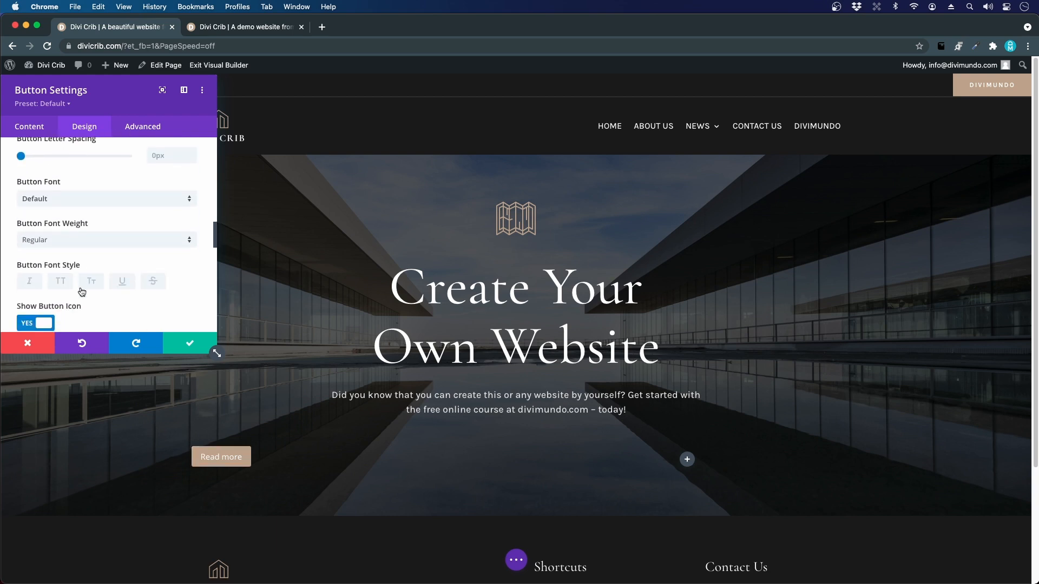
pyautogui.scroll(2, 81, 292)
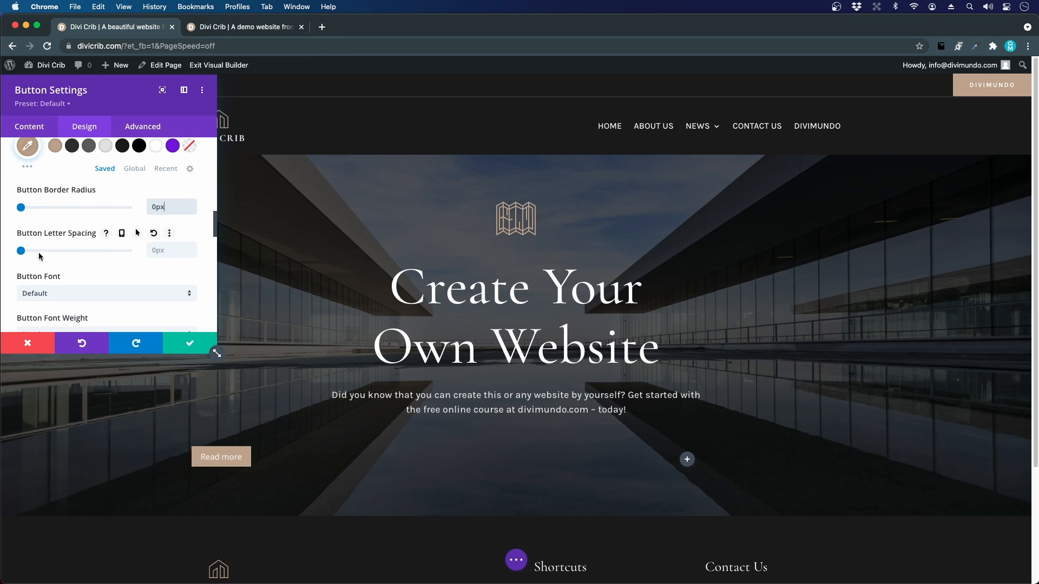
# Step: Set the button's letter spacing to 2px and its font to Karla
pyautogui.click(22, 252)
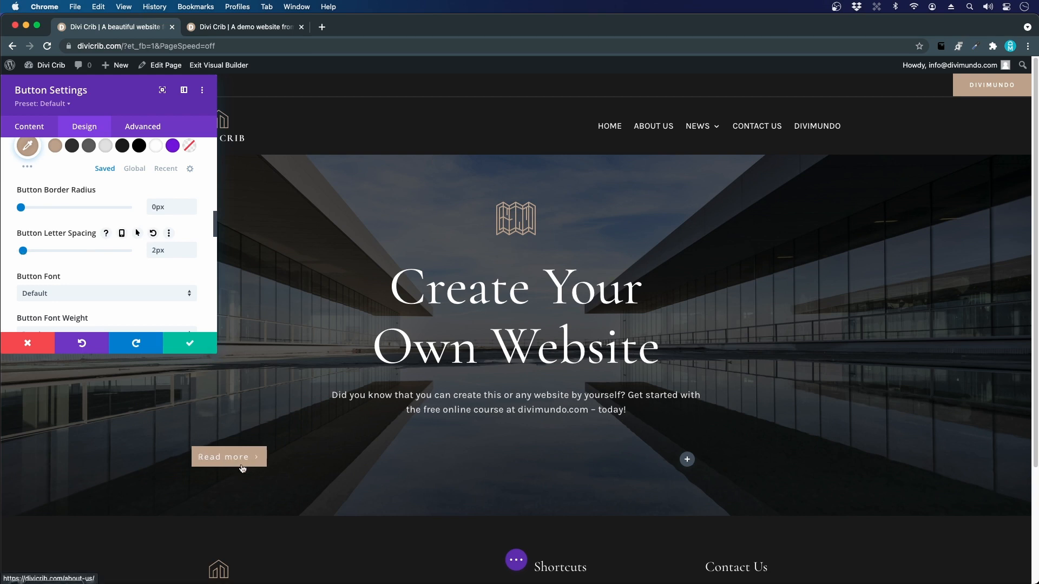
pyautogui.scroll(-1, 61, 236)
pyautogui.click(60, 273)
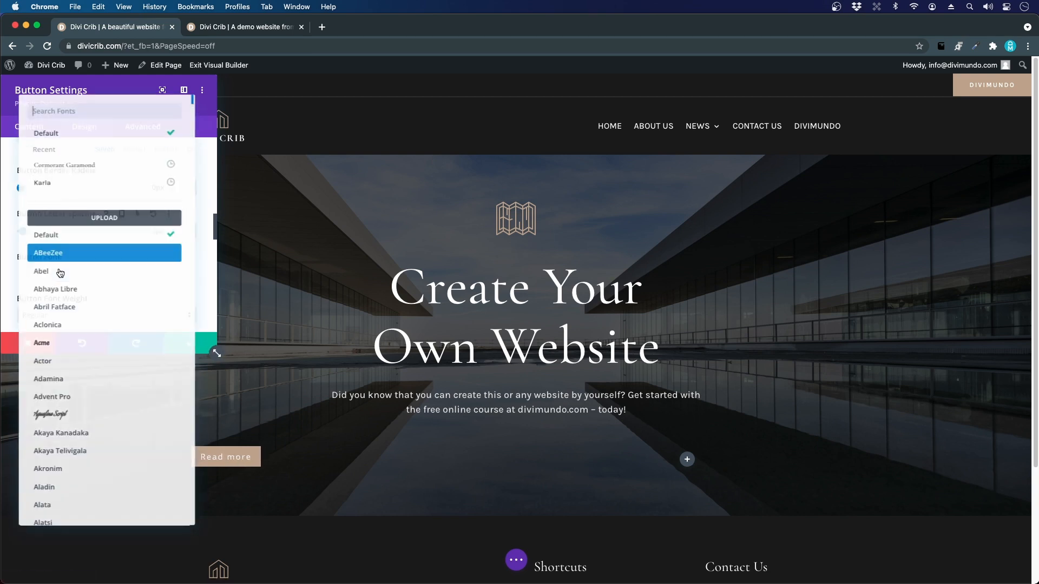
pyautogui.click(49, 180)
# Step: Set the button's font weight to Bold and its font style to uppercase
pyautogui.scroll(-2, 79, 218)
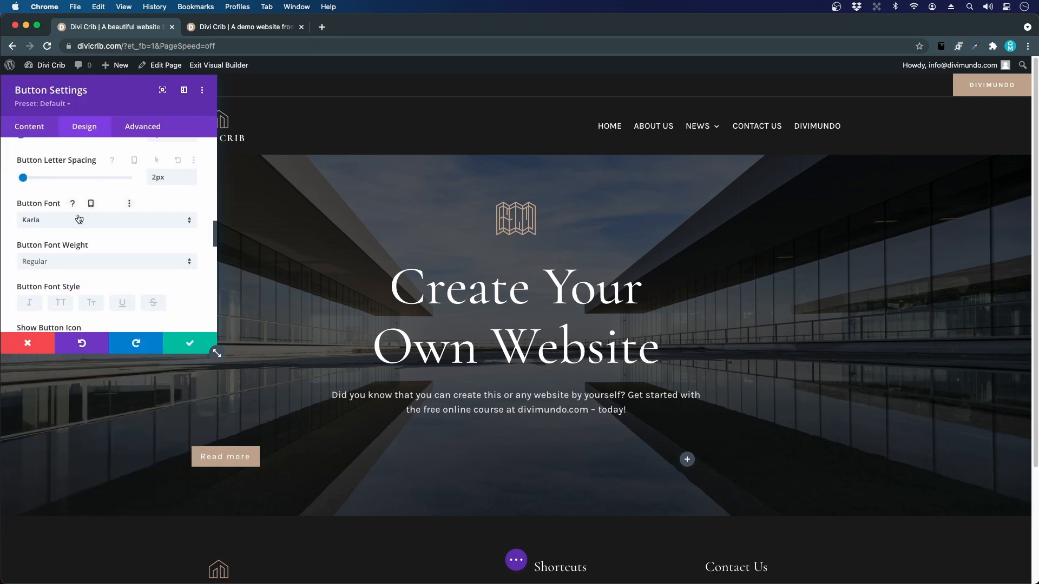
pyautogui.click(65, 262)
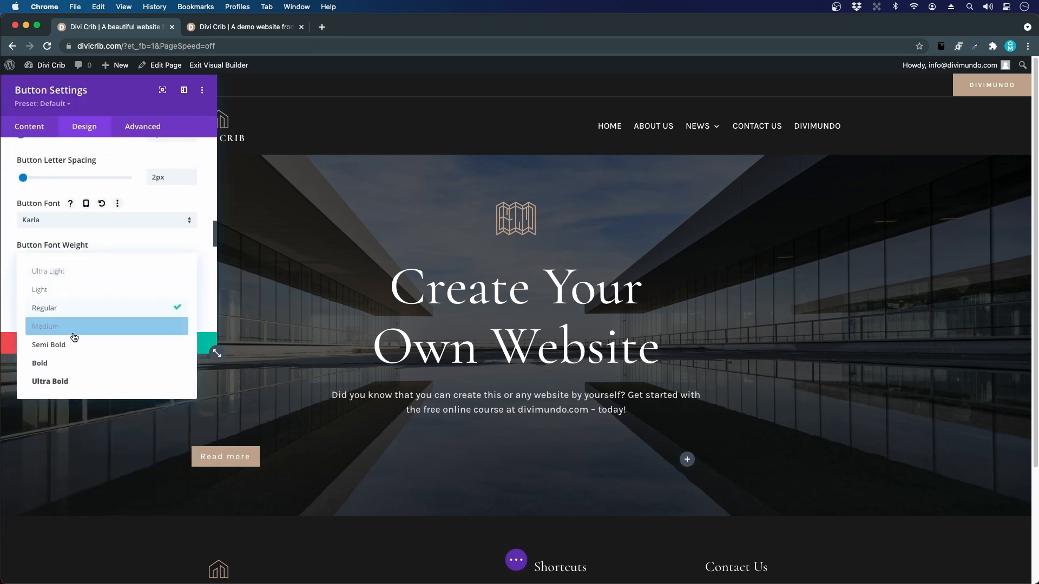
pyautogui.click(71, 363)
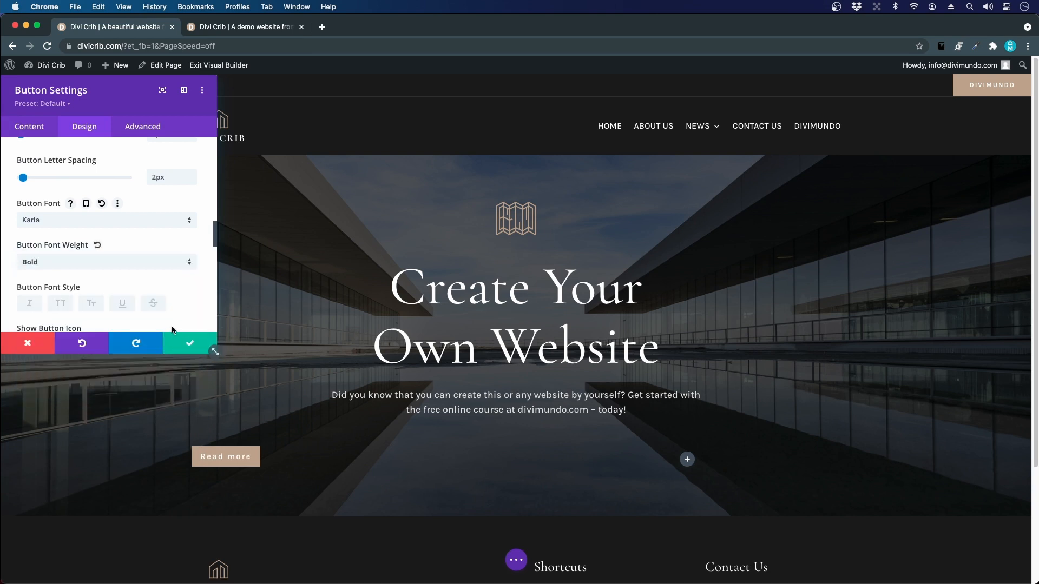
pyautogui.scroll(-3, 121, 277)
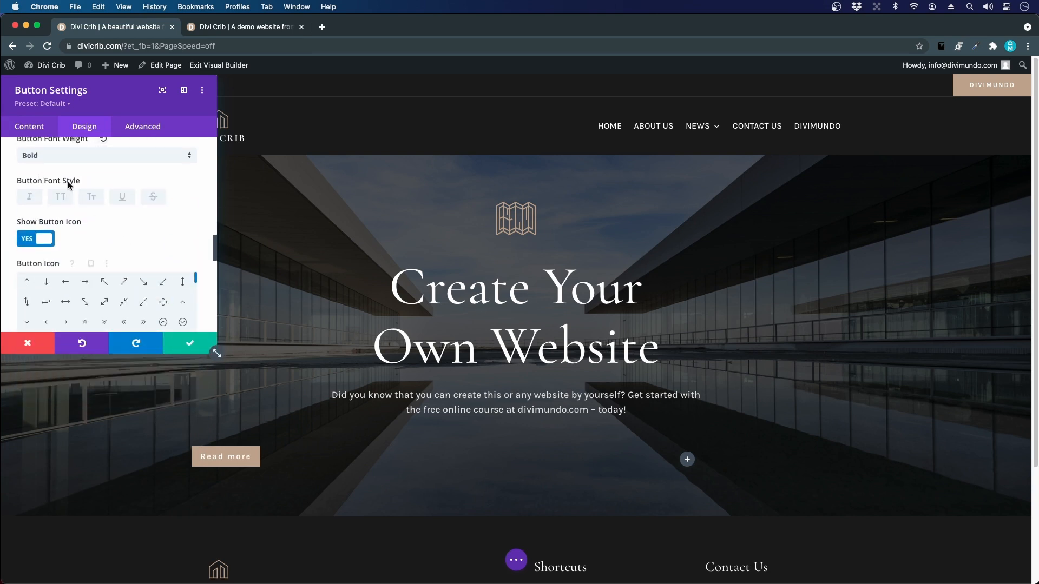
pyautogui.click(60, 198)
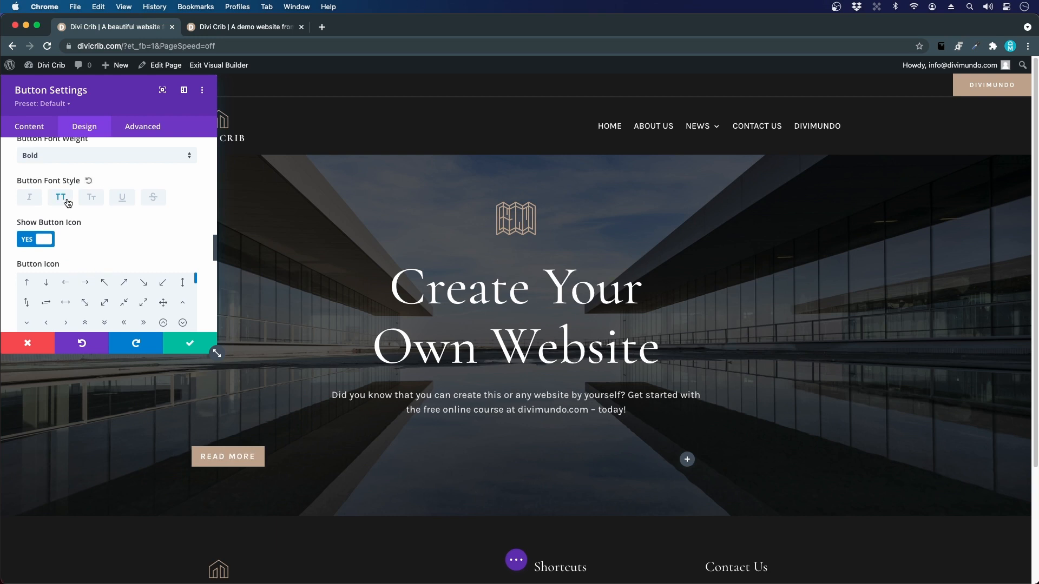
# Step: Choose the single right-pointing chevron as the button icon and color it white
pyautogui.scroll(-1, 112, 220)
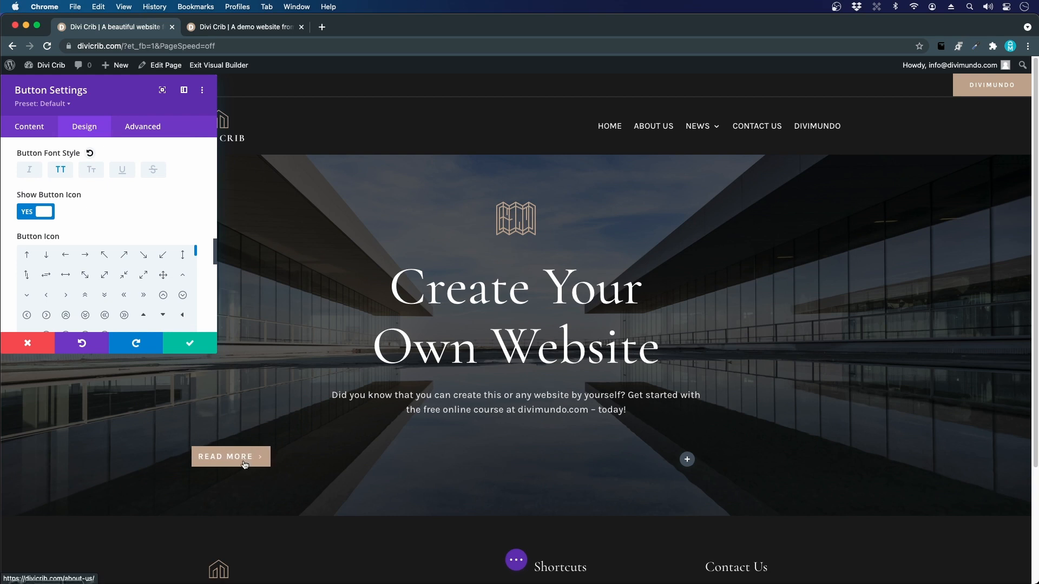
pyautogui.click(66, 297)
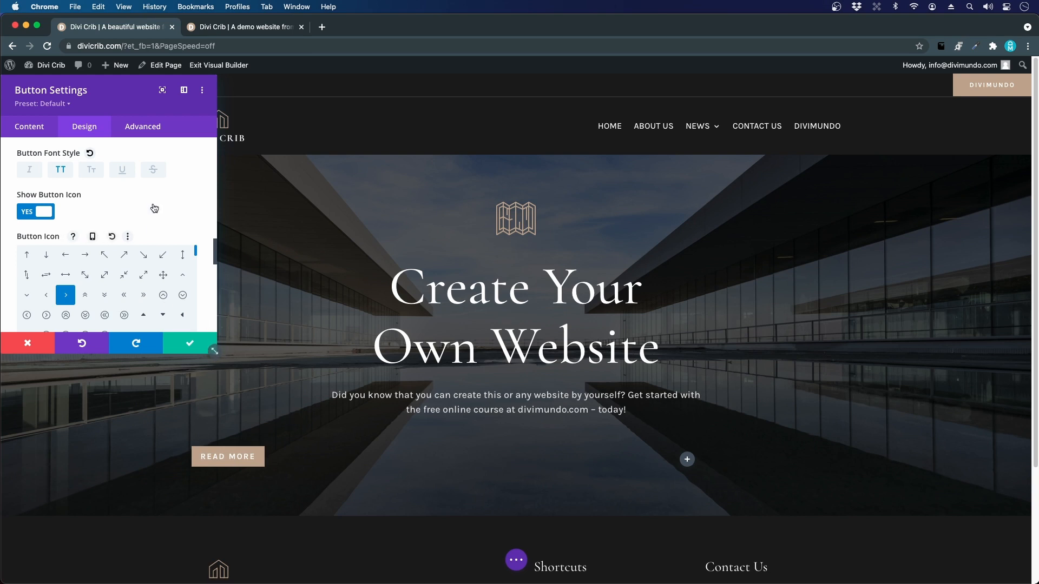
pyautogui.scroll(-4, 154, 208)
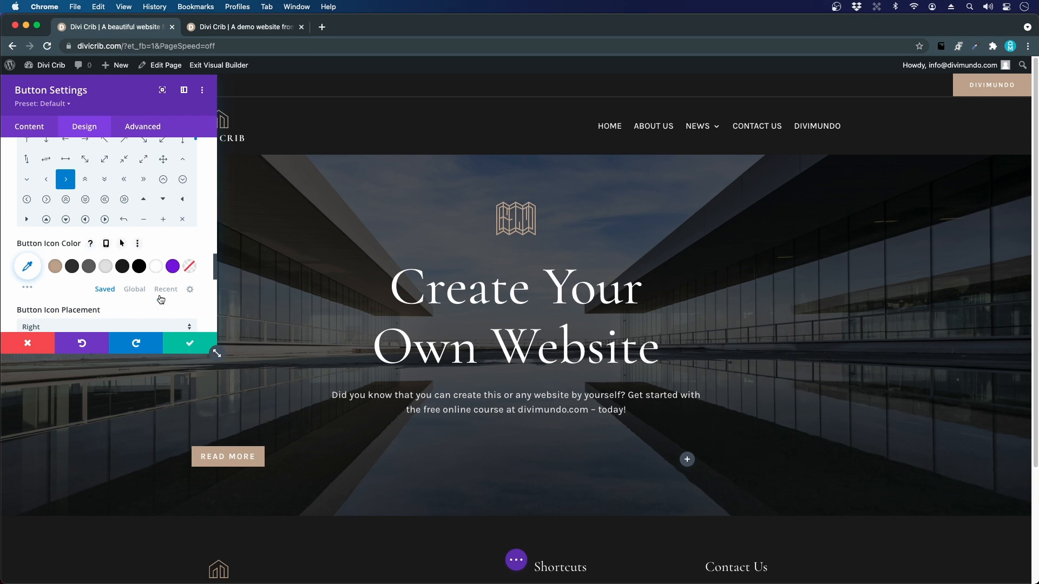
pyautogui.click(156, 266)
# Step: Turn off the option that shows the Read more button's icon only on hover
pyautogui.scroll(-1, 136, 276)
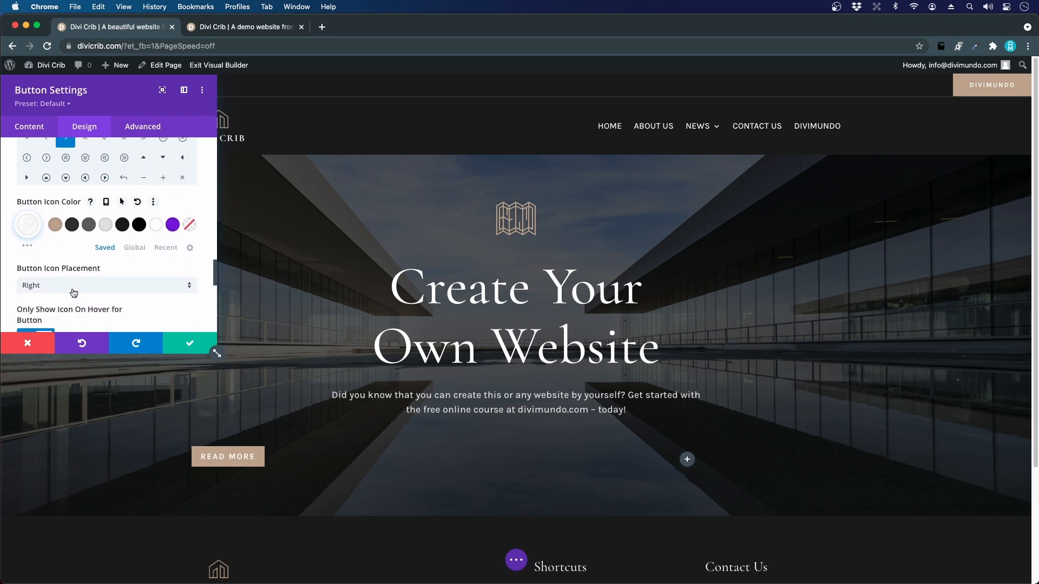
pyautogui.scroll(-2, 71, 287)
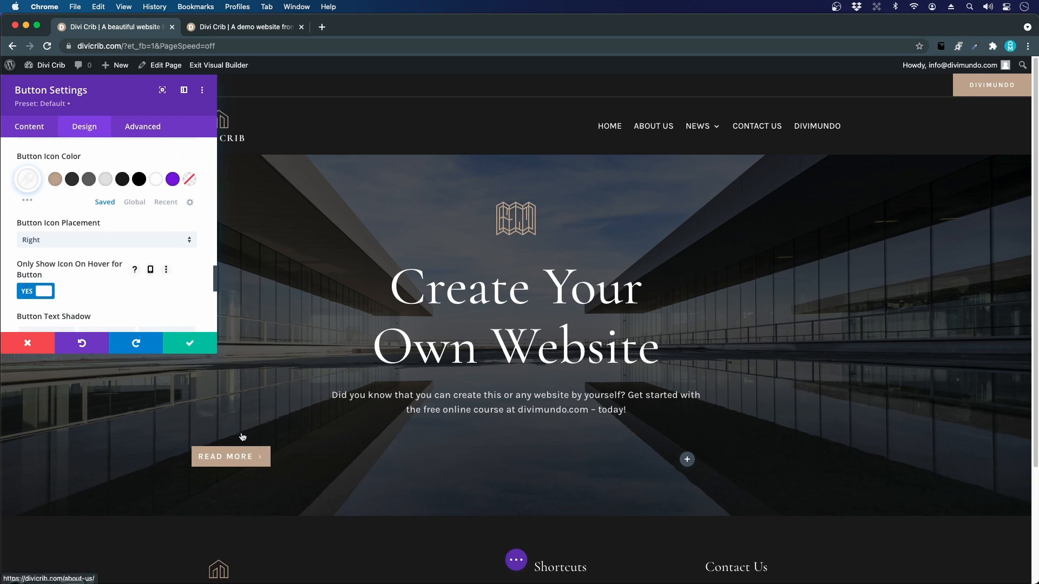
pyautogui.click(39, 292)
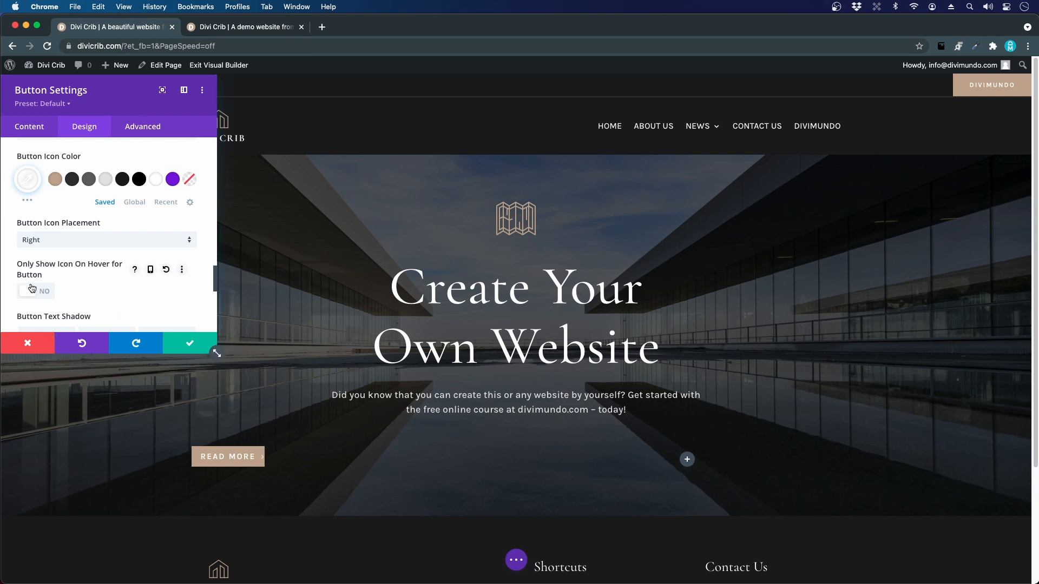
# Step: Make the Read more button's icon show only on hover, and set the button's top and bottom padding to 12px
pyautogui.click(31, 290)
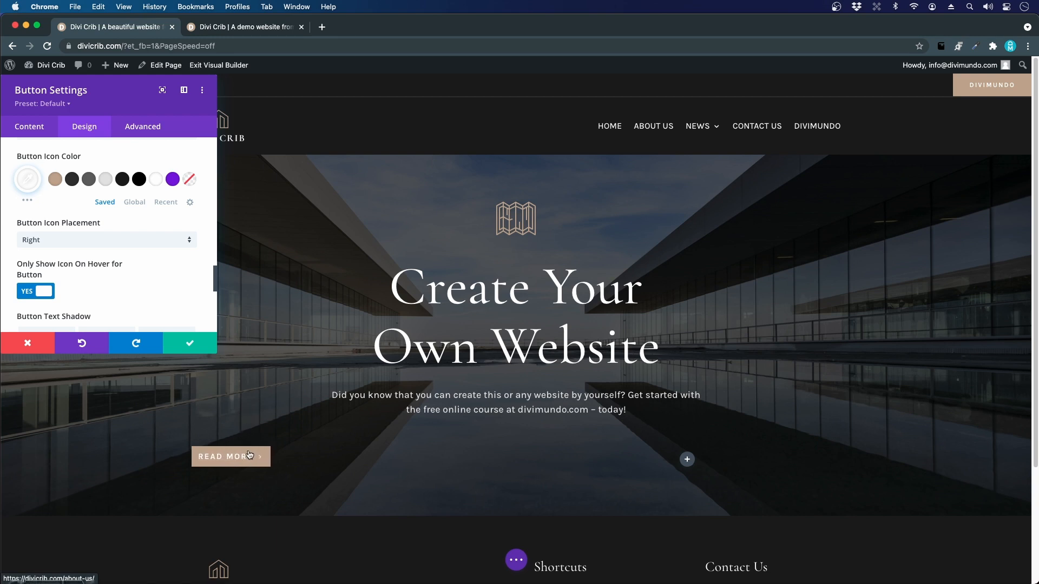
pyautogui.scroll(-4, 114, 276)
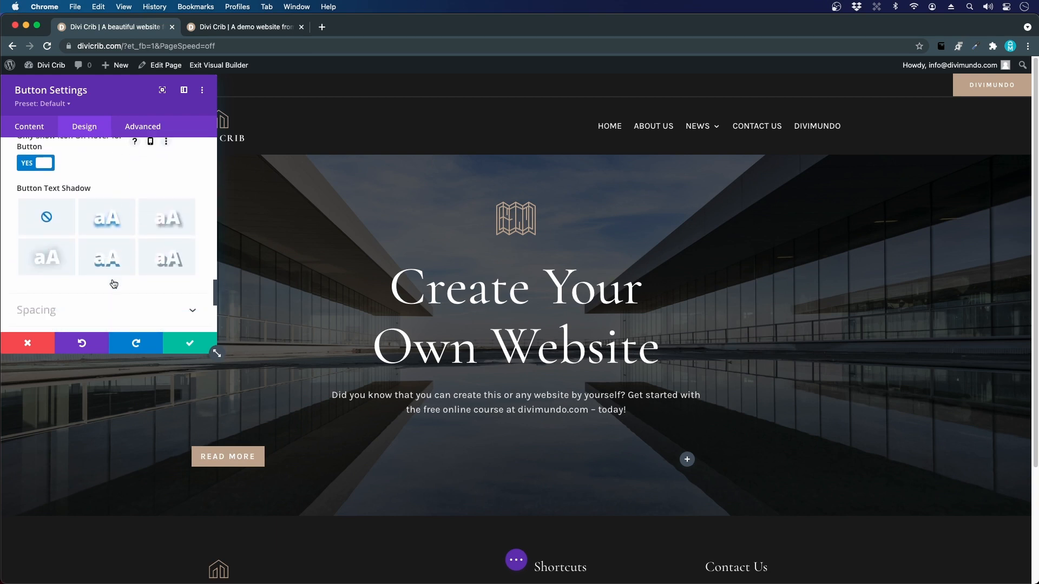
pyautogui.scroll(-3, 113, 284)
pyautogui.click(45, 179)
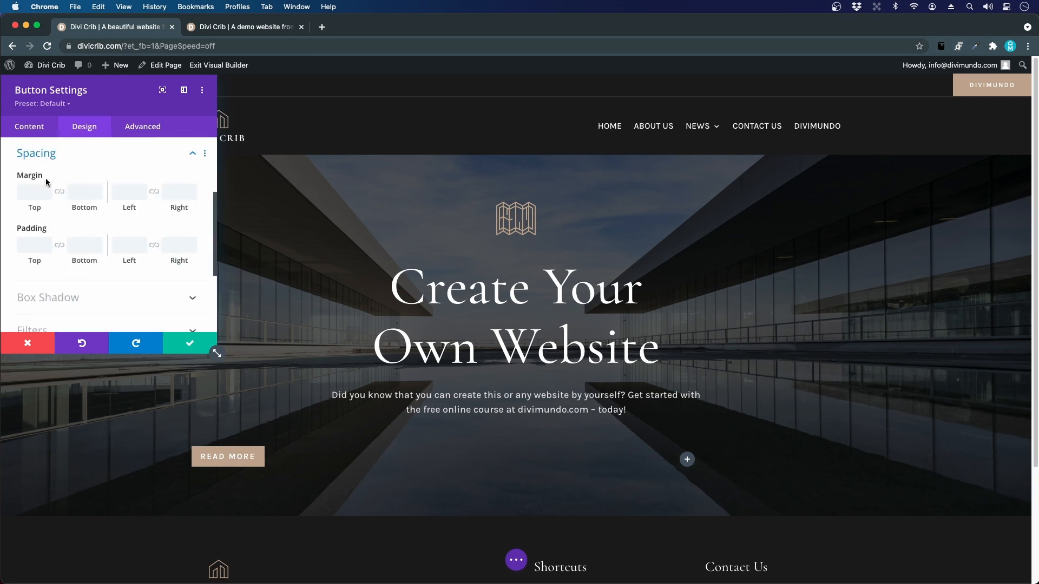
pyautogui.click(28, 244)
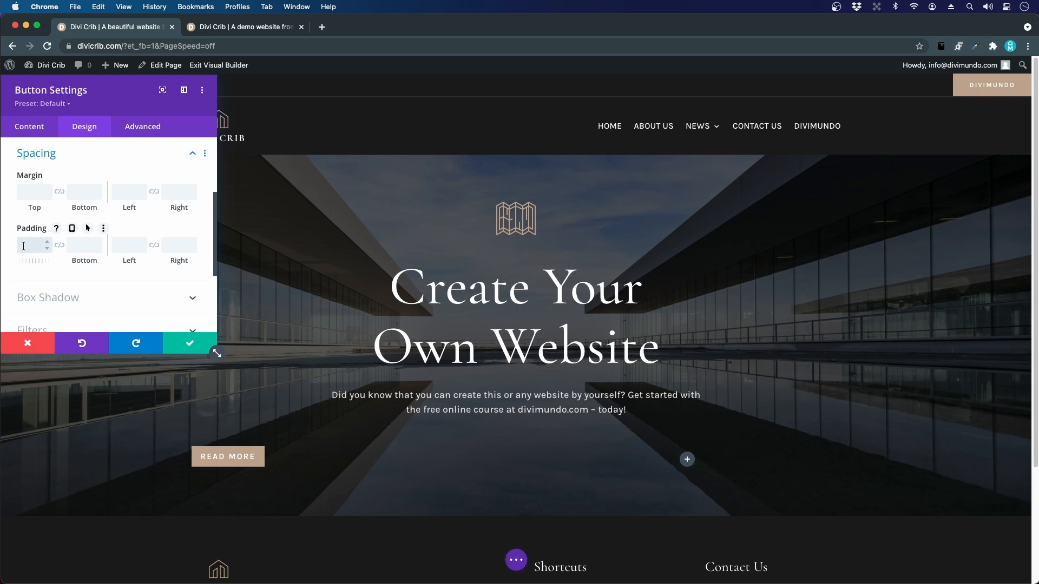
pyautogui.write('12px')
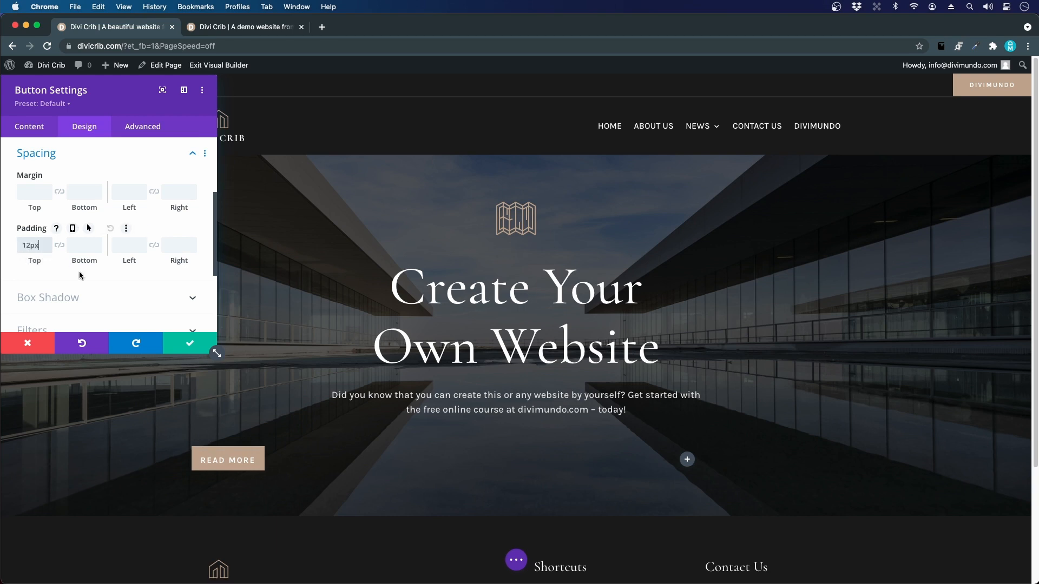
pyautogui.click(60, 246)
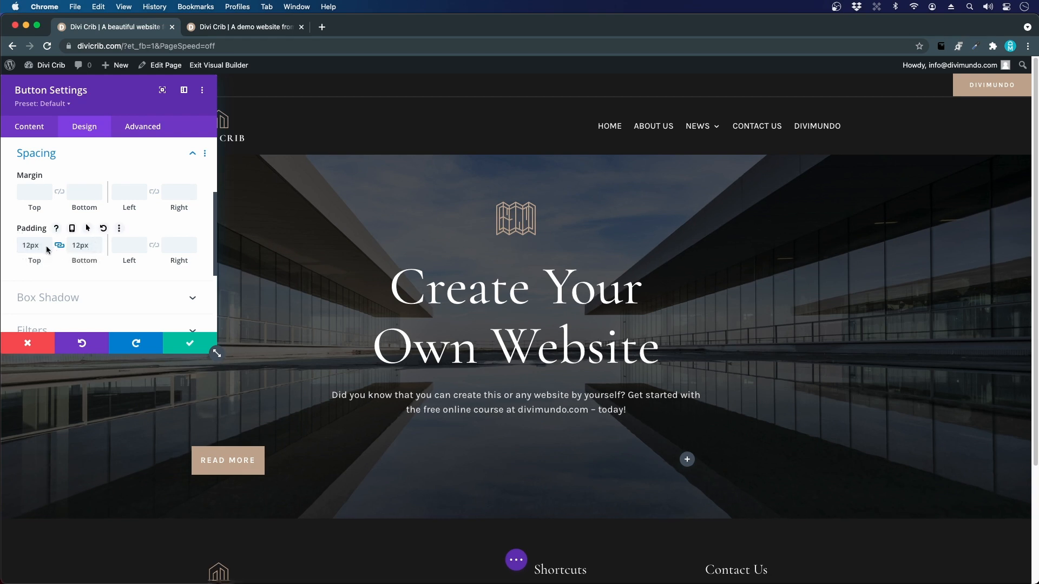
# Step: Set the Read more button's left and right padding to 28px, linking the two values
pyautogui.click(130, 245)
pyautogui.write('2')
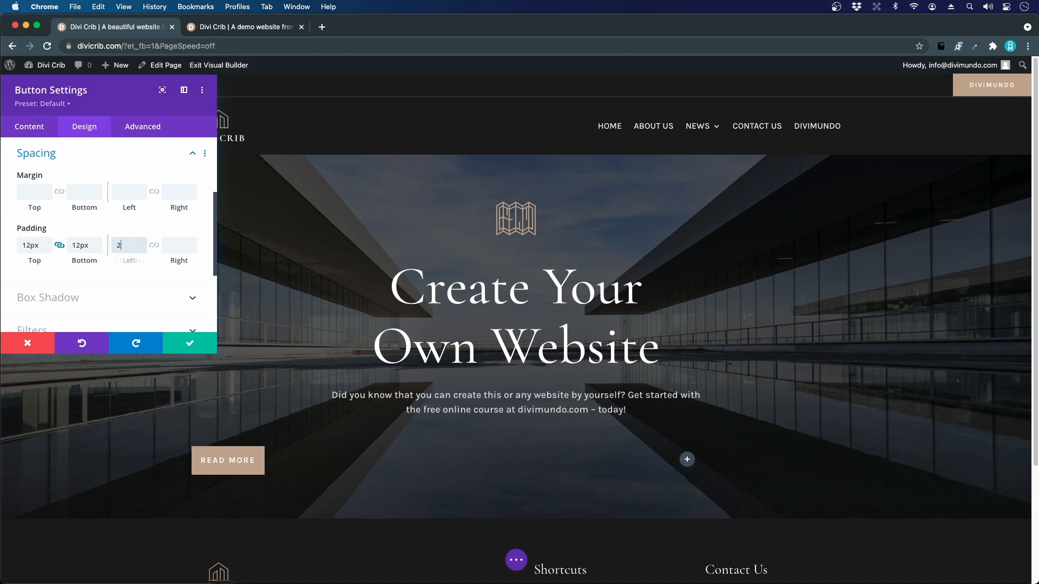
pyautogui.write('8px')
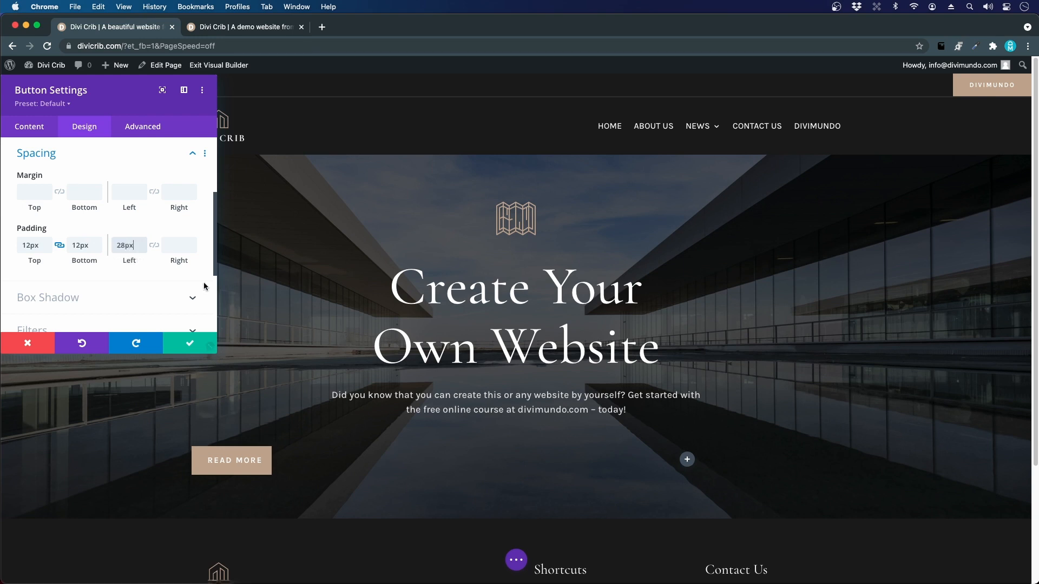
pyautogui.click(153, 244)
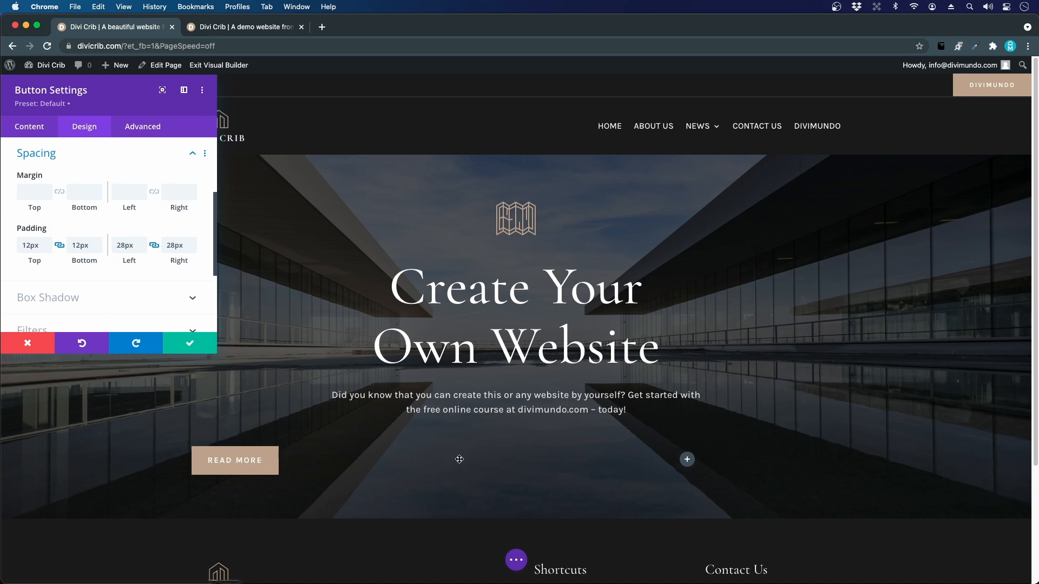
pyautogui.scroll(-1, 458, 460)
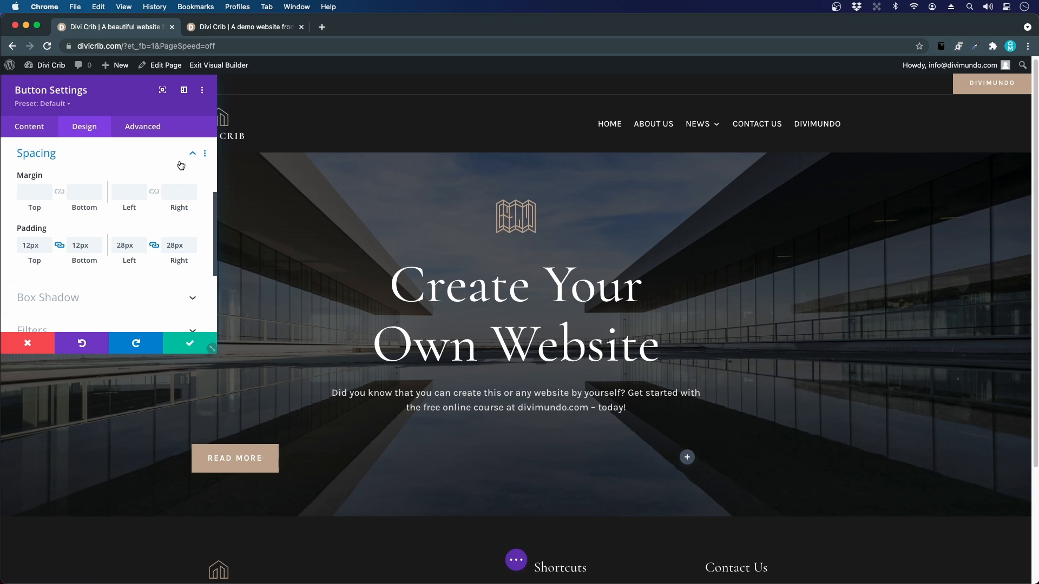
# Step: Apply the Read more button's styles to the active Button Default Preset across the entire site
pyautogui.rightClick(107, 85)
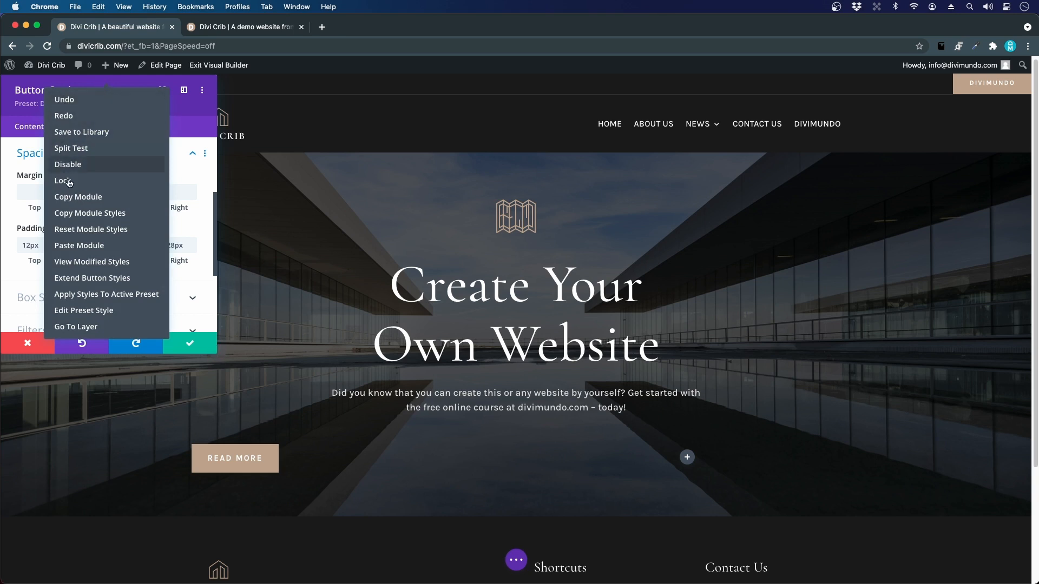
pyautogui.click(118, 295)
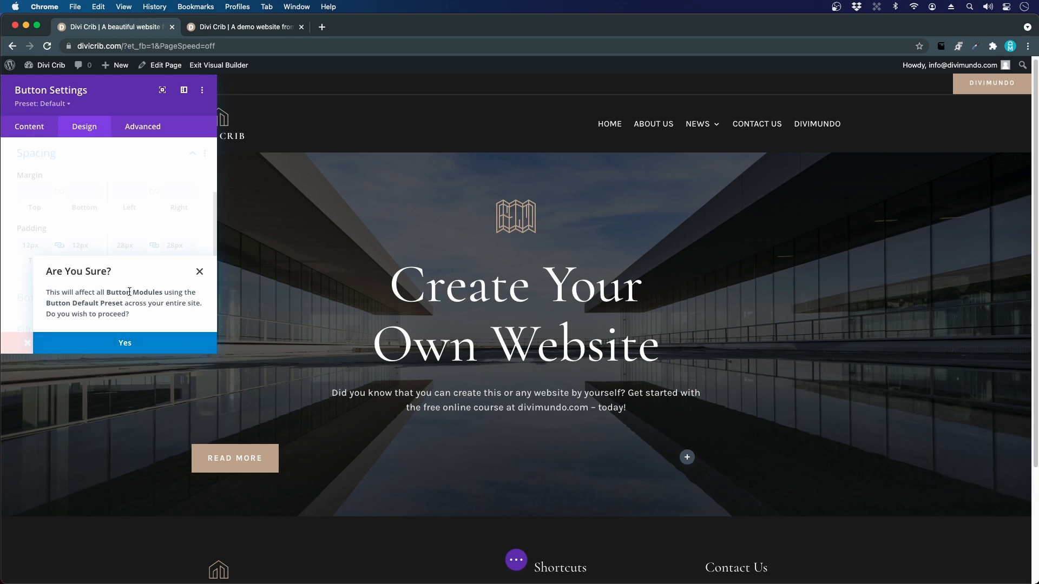
pyautogui.click(110, 348)
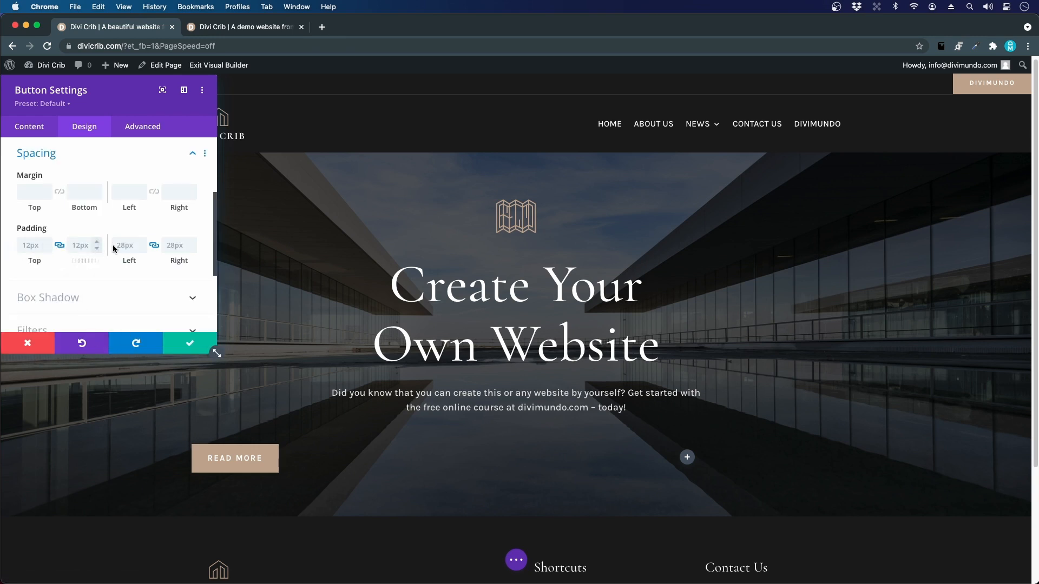
# Step: Review the custom button styles stored in the Button Default Preset, then return to the button's own settings
pyautogui.click(69, 104)
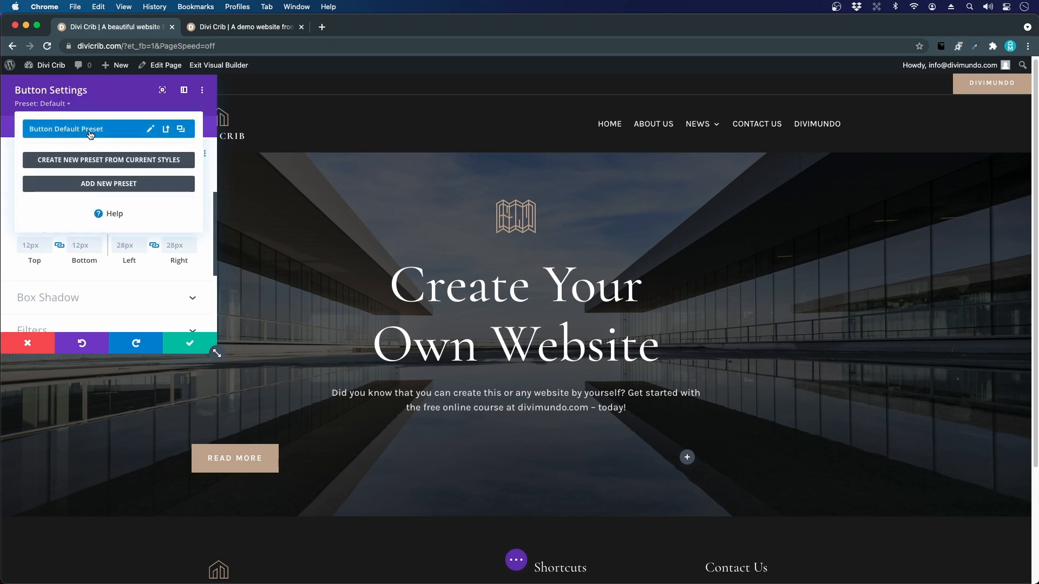
pyautogui.click(152, 130)
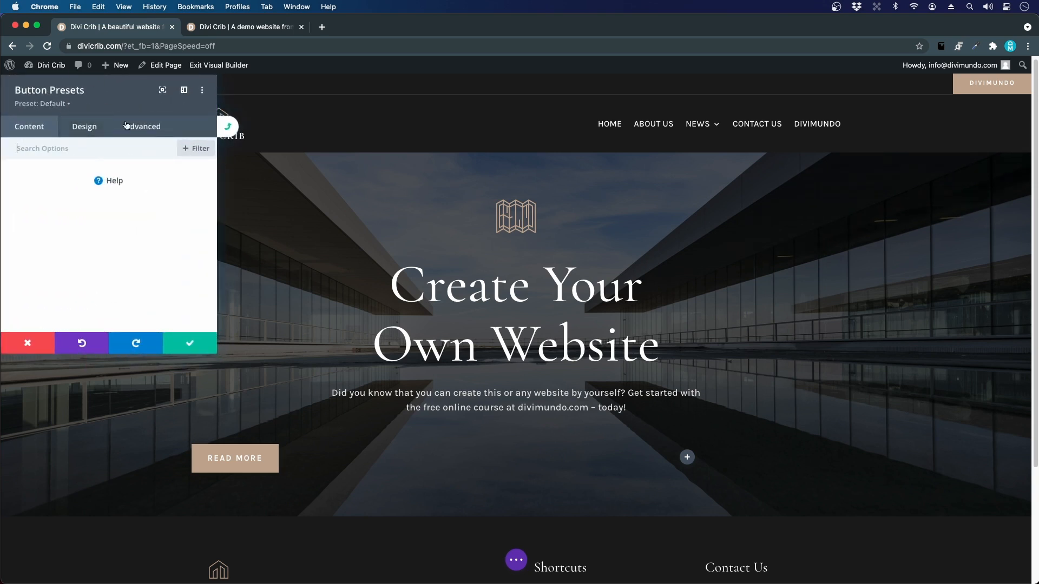
pyautogui.click(79, 122)
pyautogui.click(60, 210)
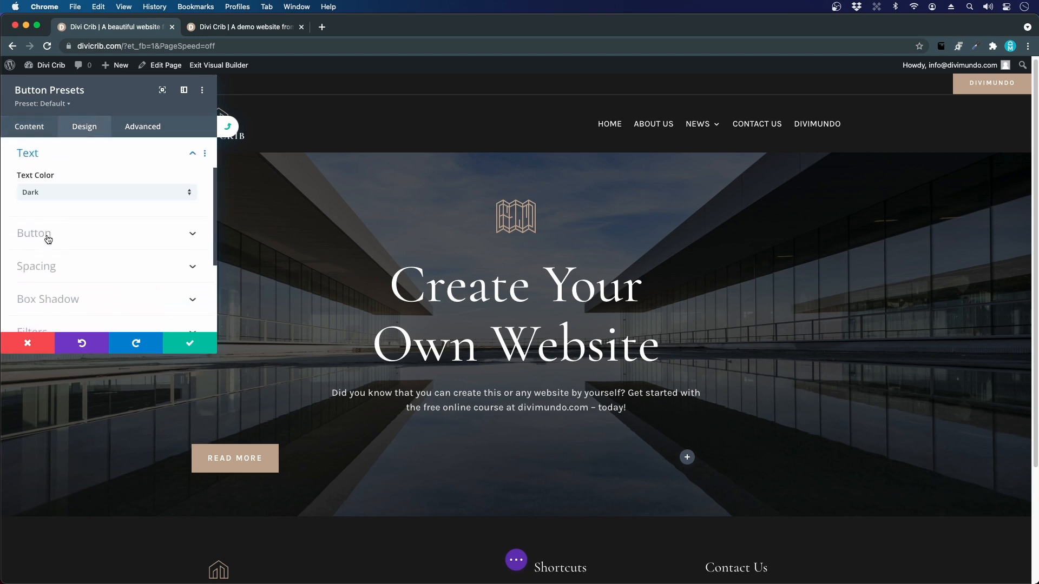
pyautogui.click(49, 233)
pyautogui.scroll(-1, 50, 238)
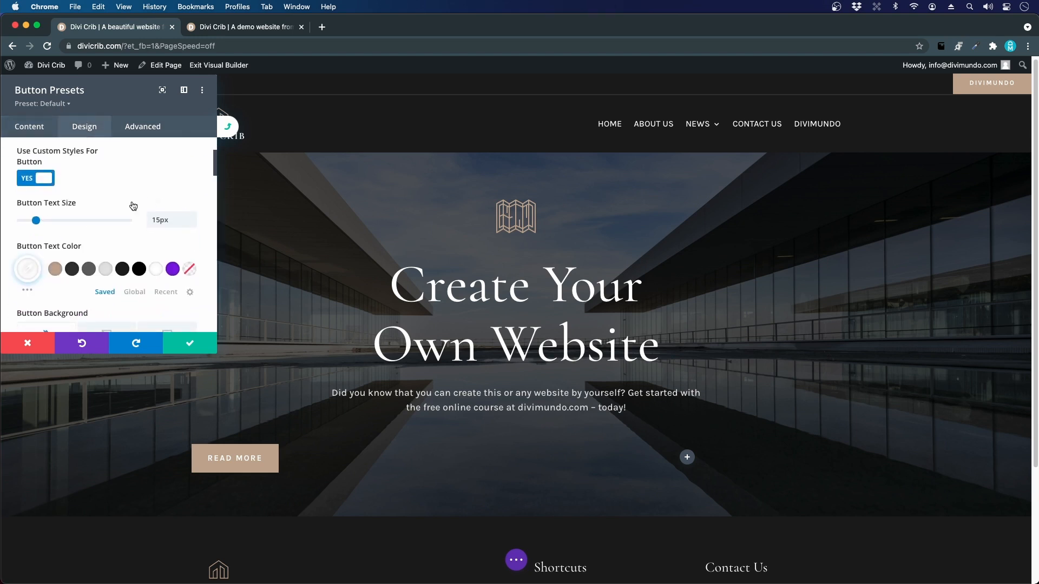
pyautogui.click(184, 341)
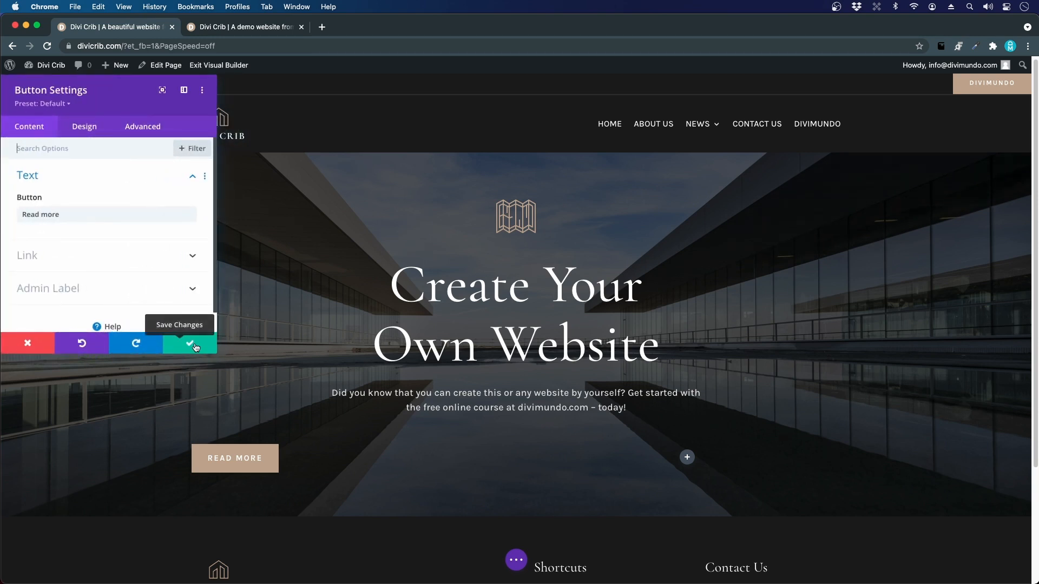
# Step: Save the Read more button's settings and insert a Button module in the row's empty second column
pyautogui.click(192, 344)
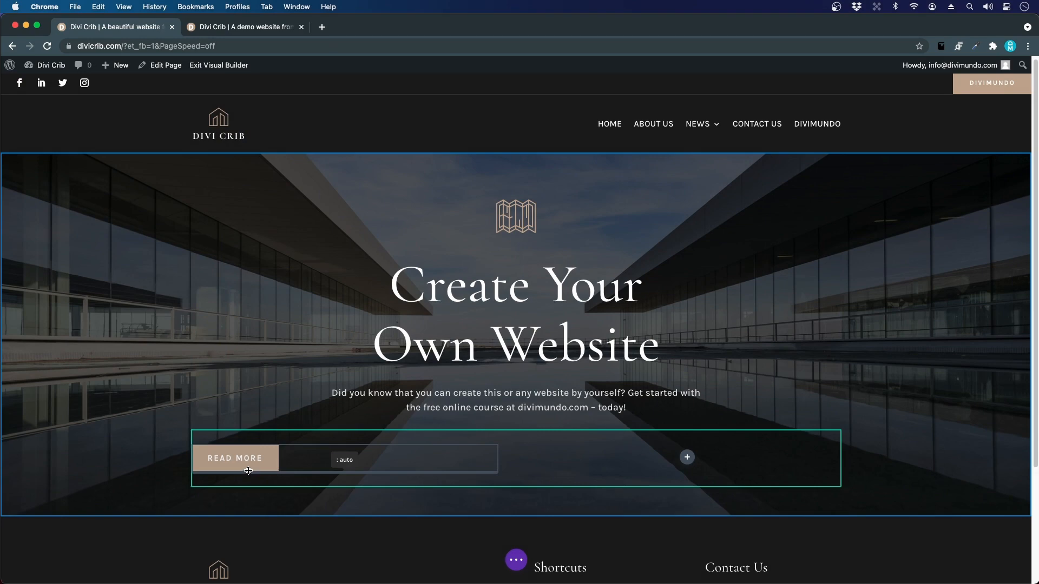
pyautogui.scroll(-3, 269, 448)
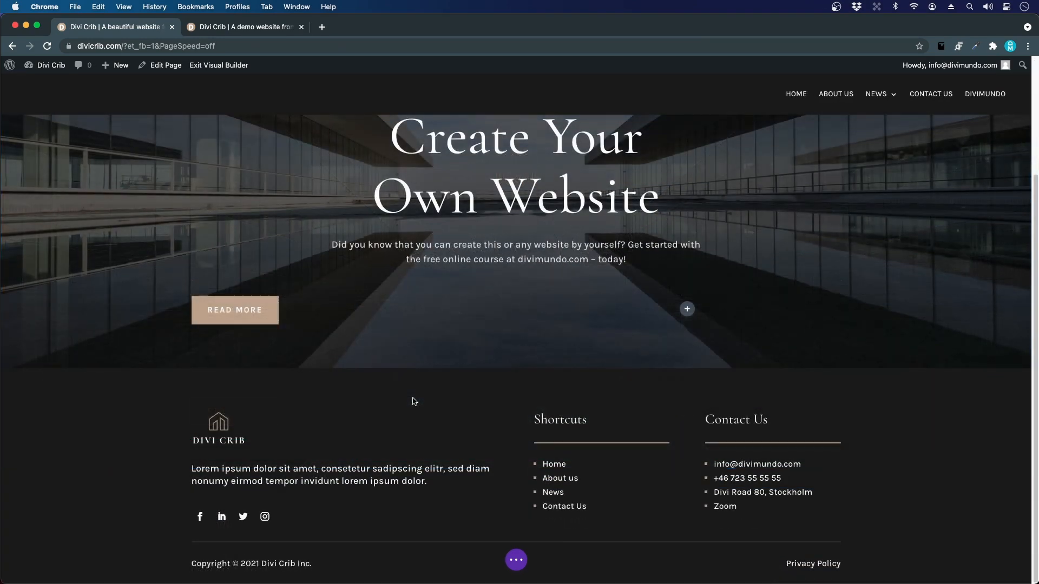
pyautogui.click(687, 309)
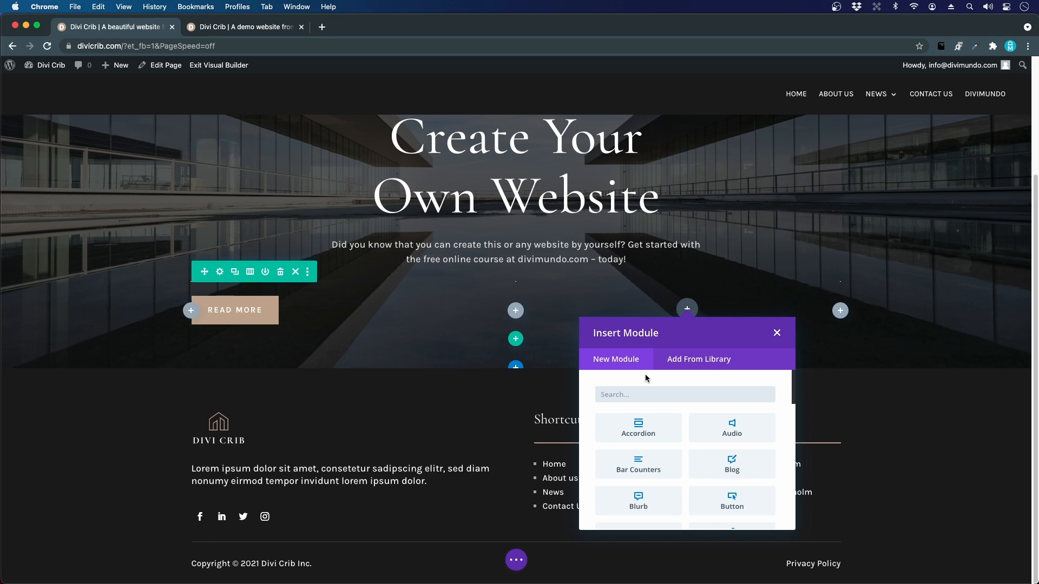
pyautogui.write('butt')
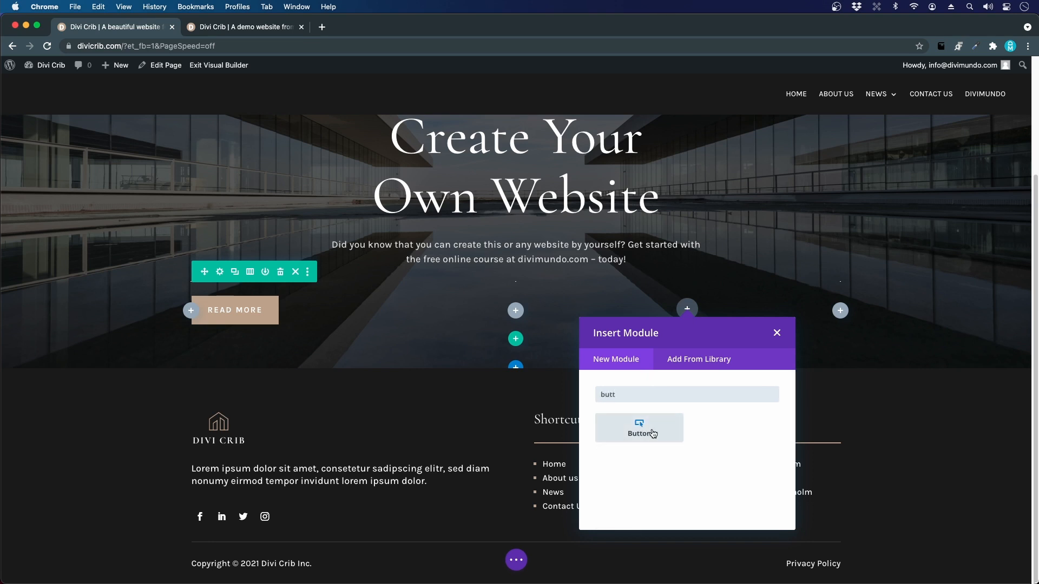
pyautogui.click(640, 429)
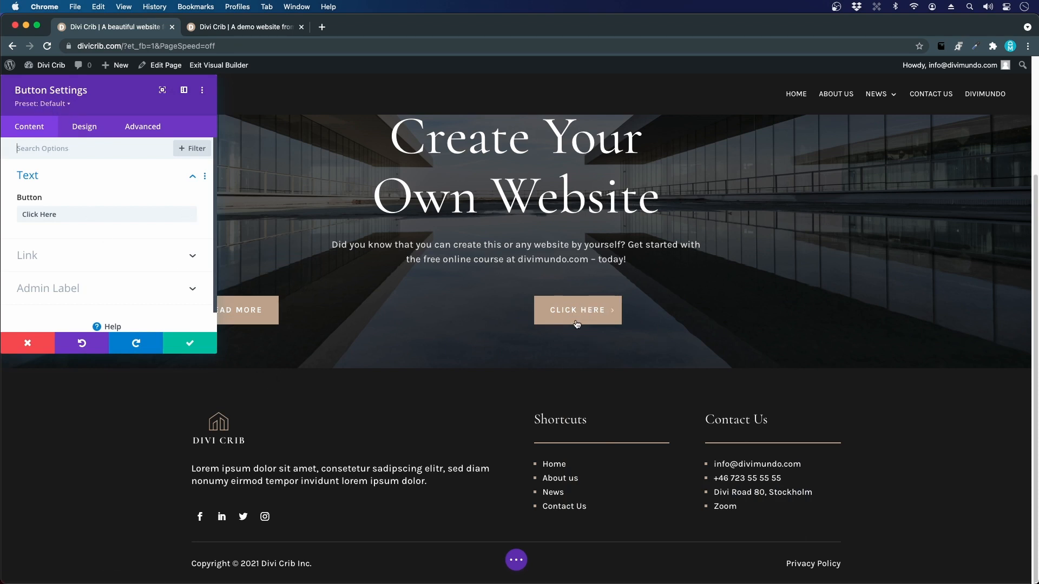
# Step: Change the new button's text to "Contact Us"
pyautogui.tripleClick(34, 209)
pyautogui.write('Con')
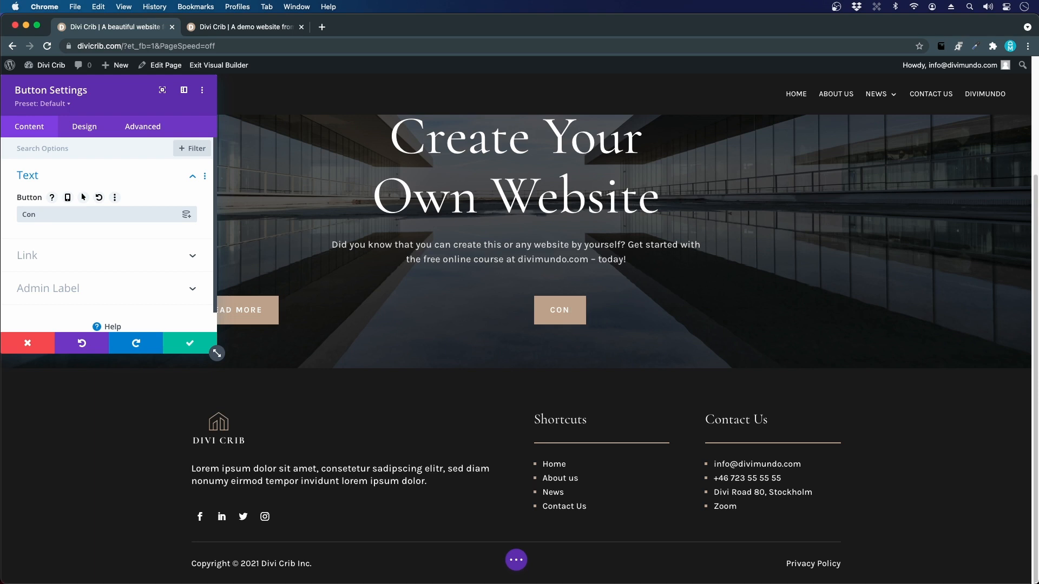
pyautogui.write('rtact Us')
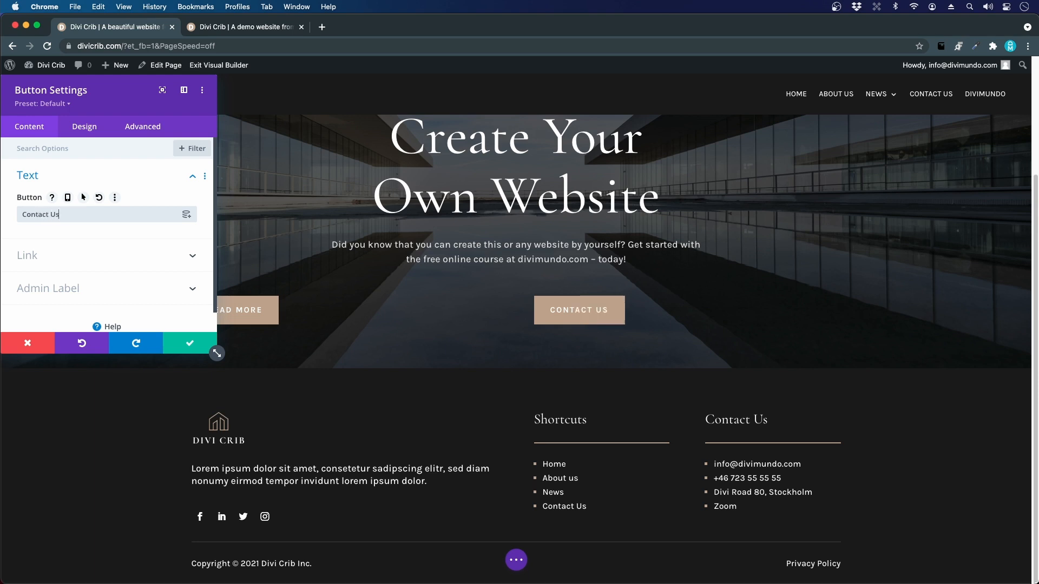
# Step: Link the Contact Us button to the Contact us page using a dynamic page link
pyautogui.click(33, 253)
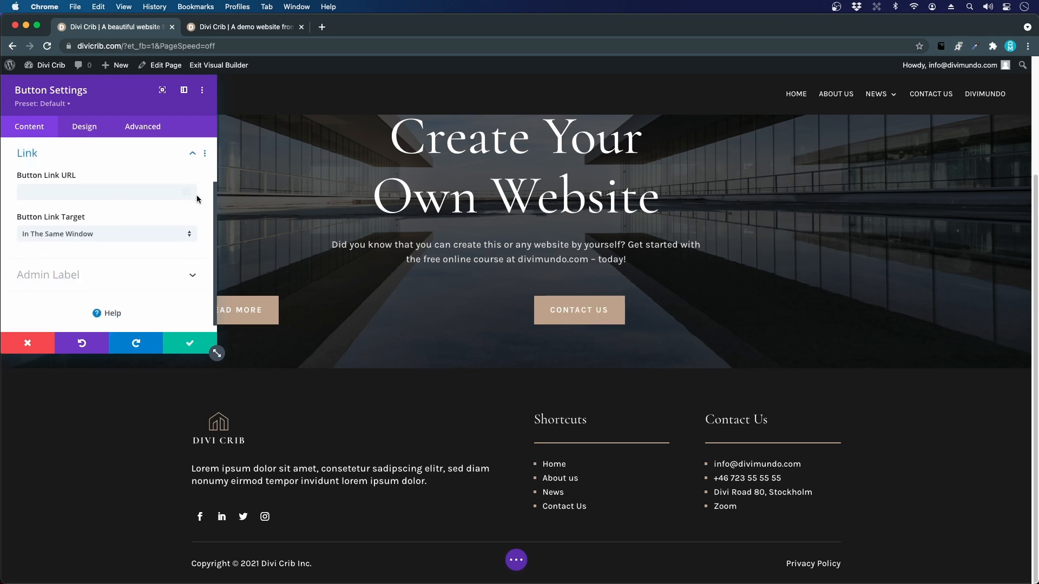
pyautogui.click(186, 193)
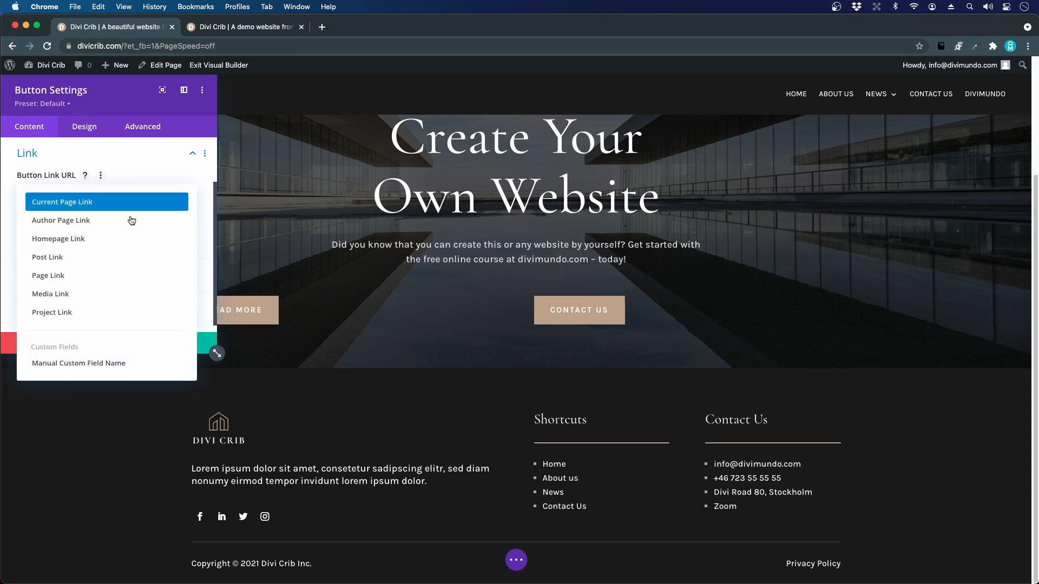
pyautogui.click(57, 274)
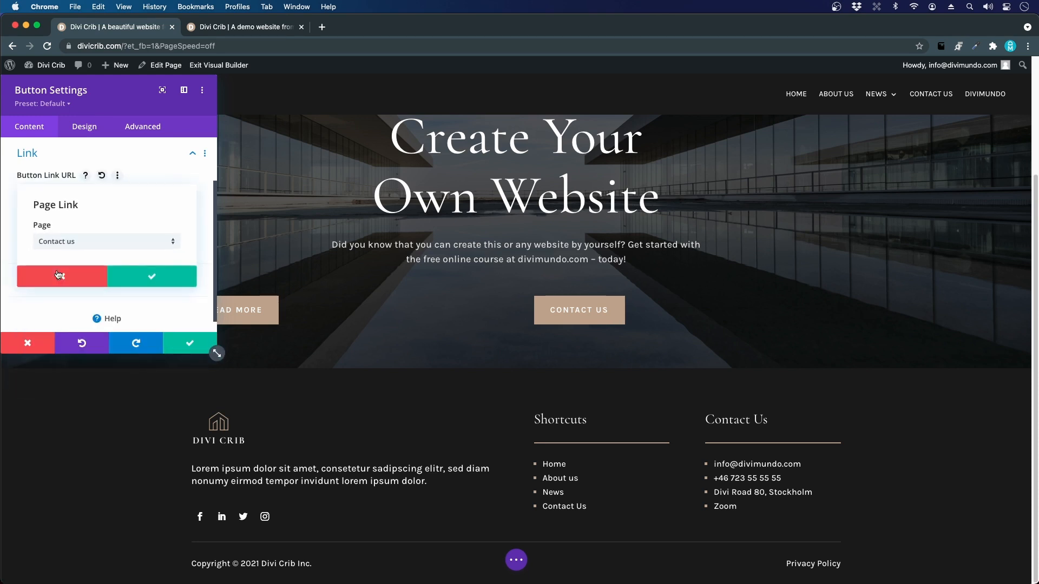
pyautogui.click(80, 244)
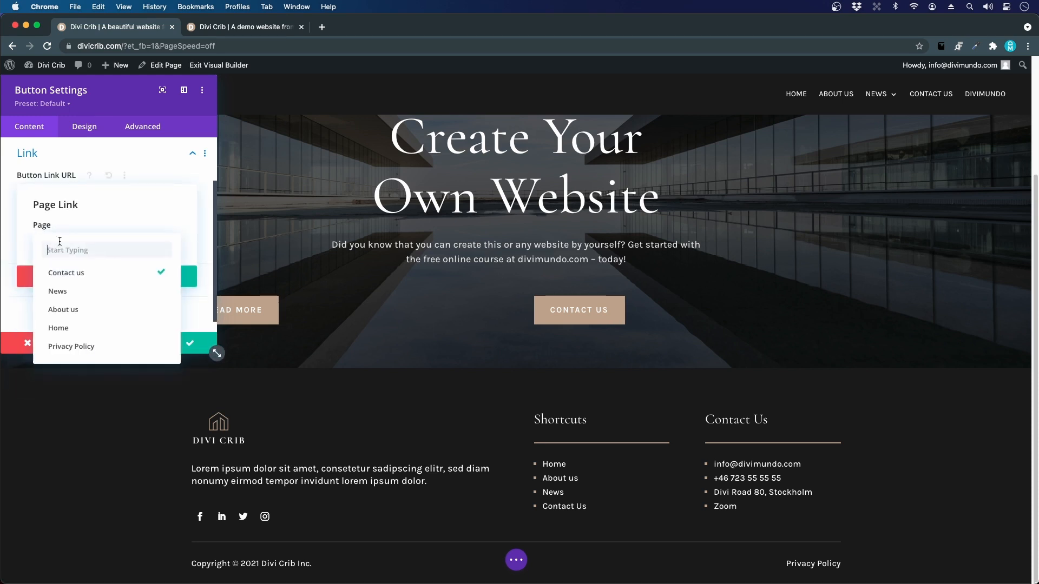
pyautogui.click(79, 278)
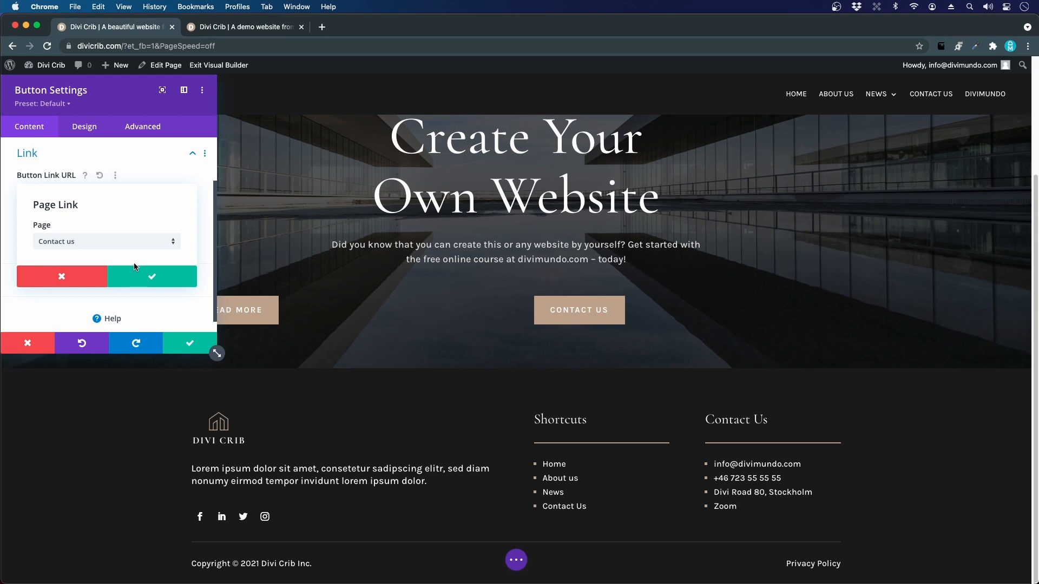
pyautogui.click(153, 278)
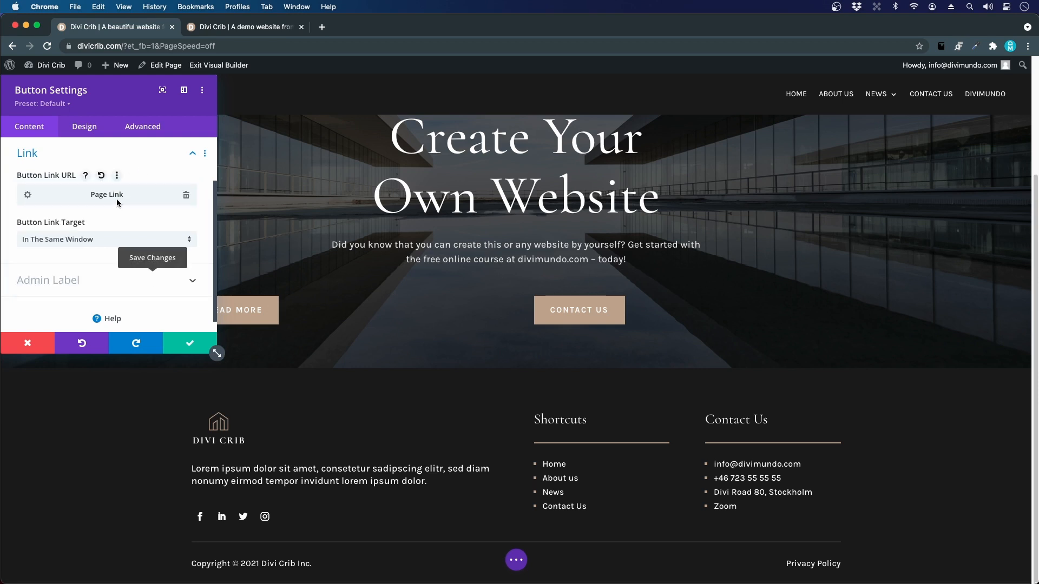
# Step: Match the demo site's Contact Us button by making the button background transparent and its border white (#ffffff)
pyautogui.click(85, 126)
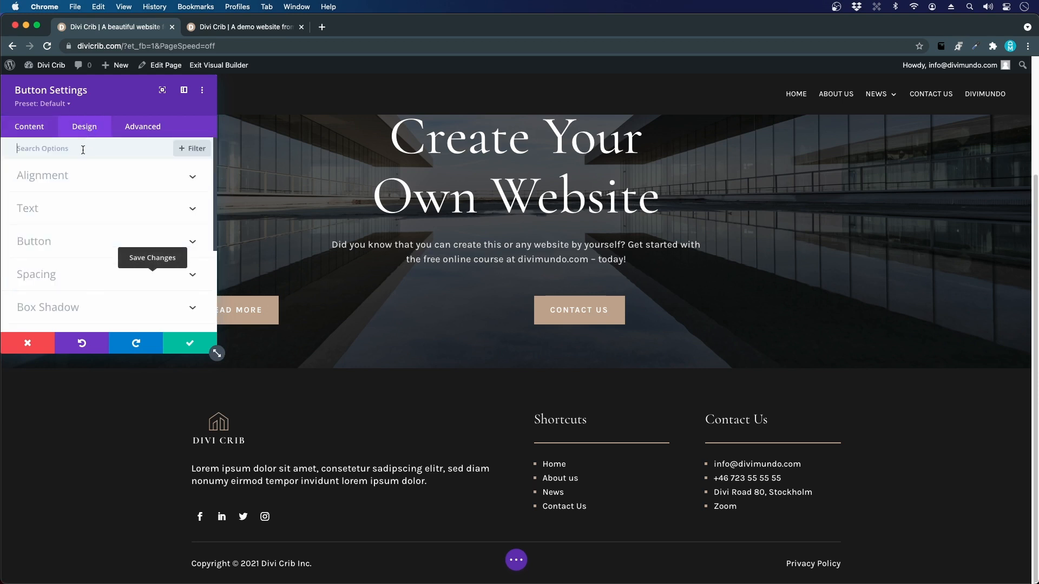
pyautogui.click(281, 33)
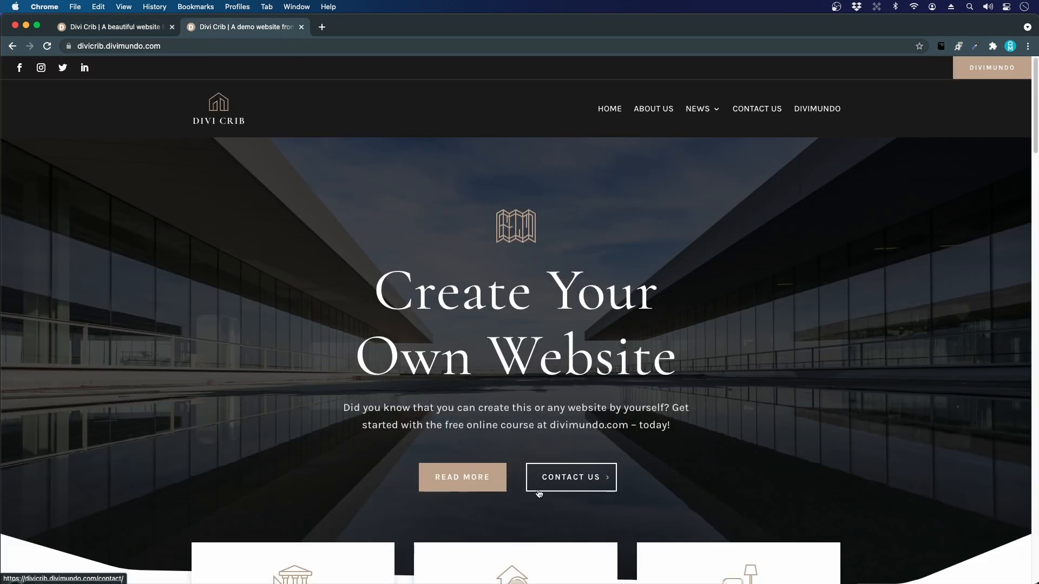
pyautogui.click(96, 25)
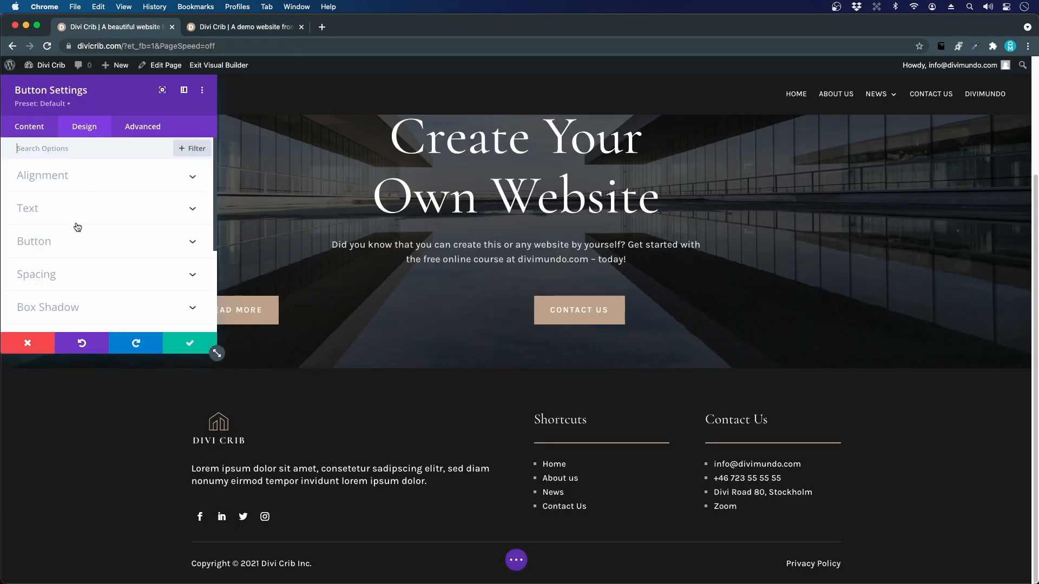
pyautogui.click(58, 239)
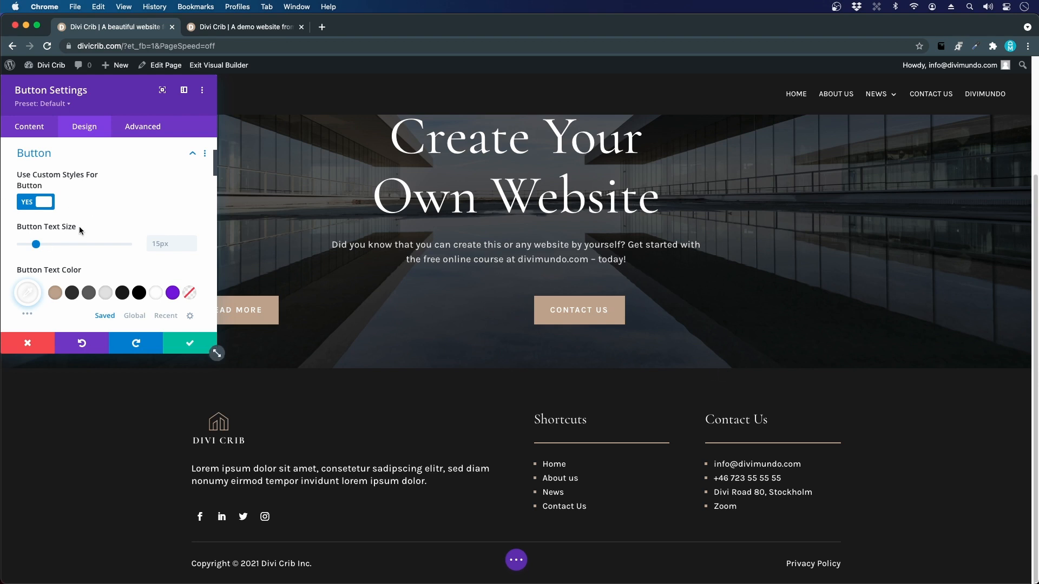
pyautogui.scroll(-3, 79, 230)
pyautogui.scroll(-3, 70, 231)
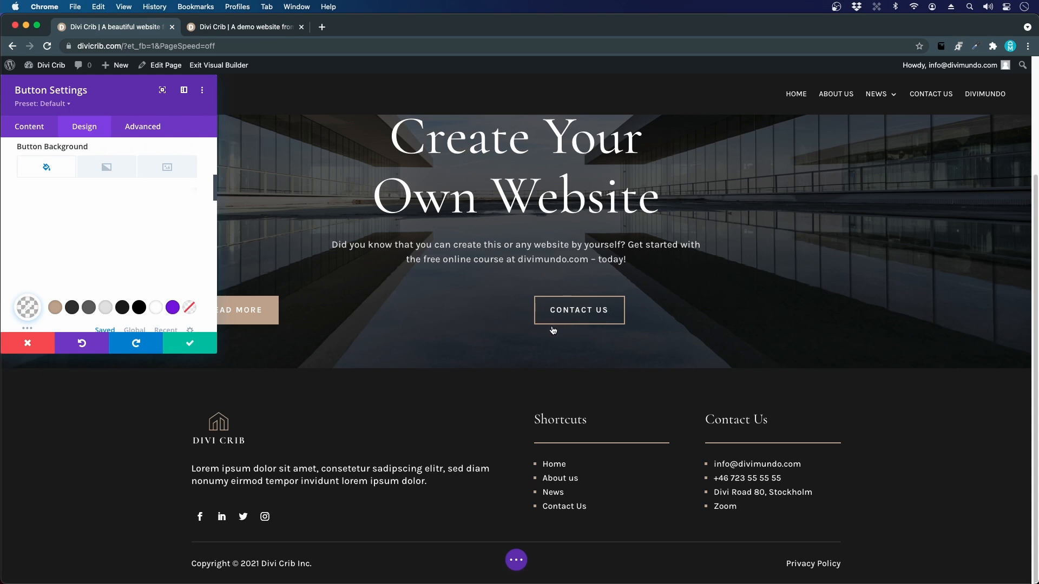
pyautogui.scroll(-5, 146, 269)
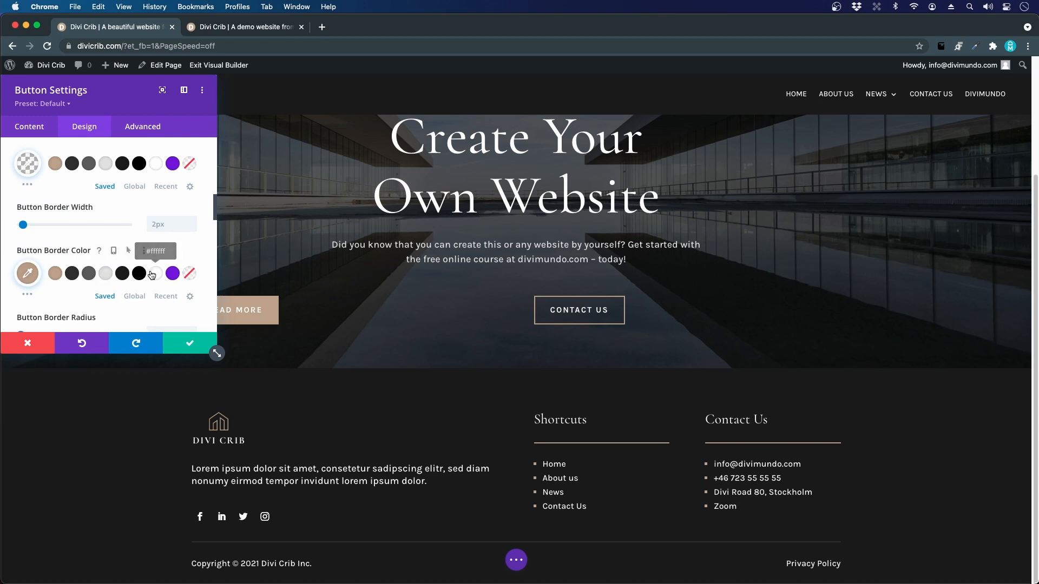
pyautogui.click(155, 273)
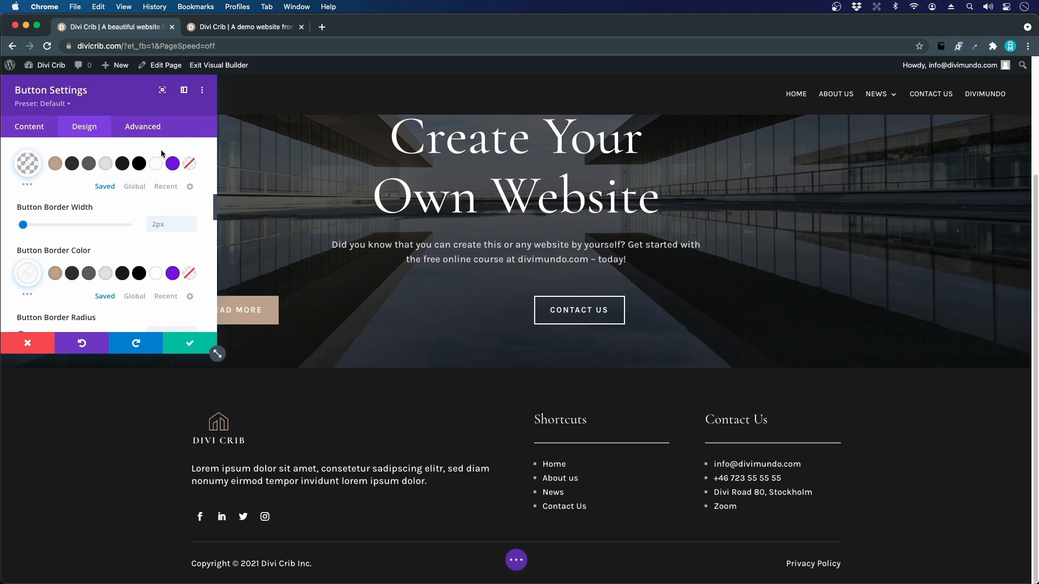
# Step: Create a new preset named "White button" from the Contact Us button's current styles and save the button's settings
pyautogui.click(50, 108)
pyautogui.moveTo(54, 130)
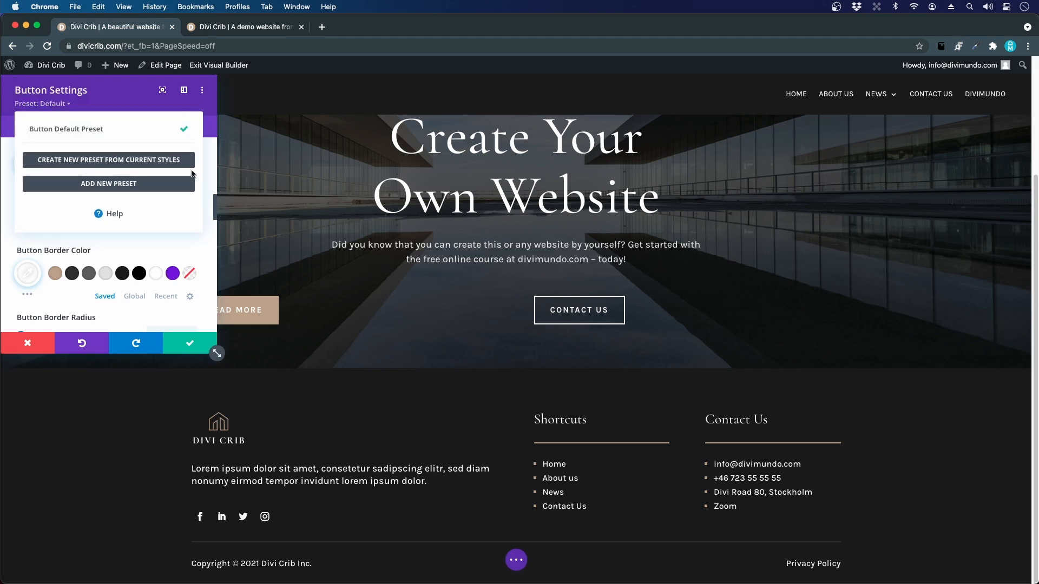
pyautogui.click(138, 160)
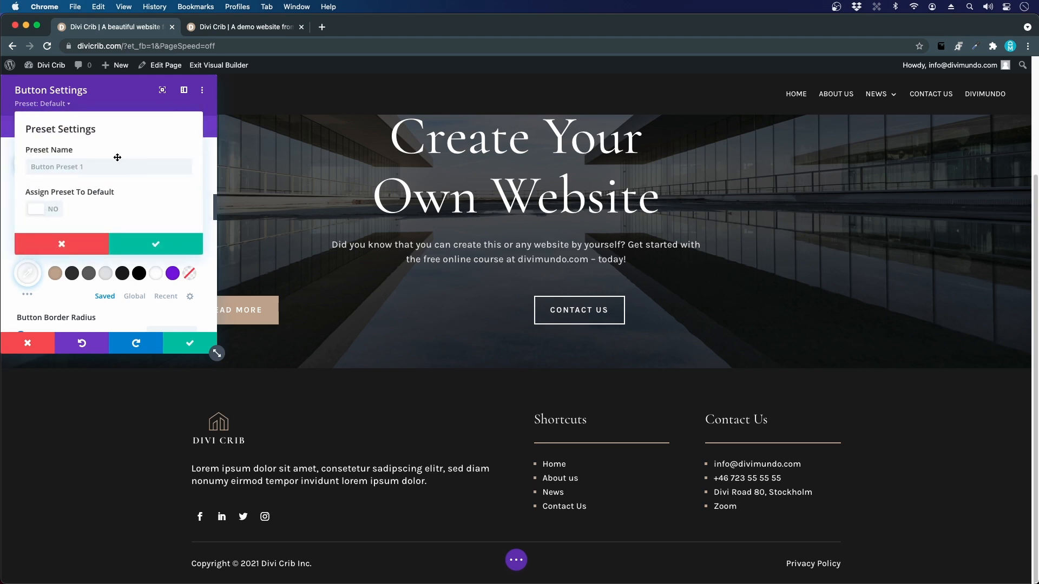
pyautogui.write('White button')
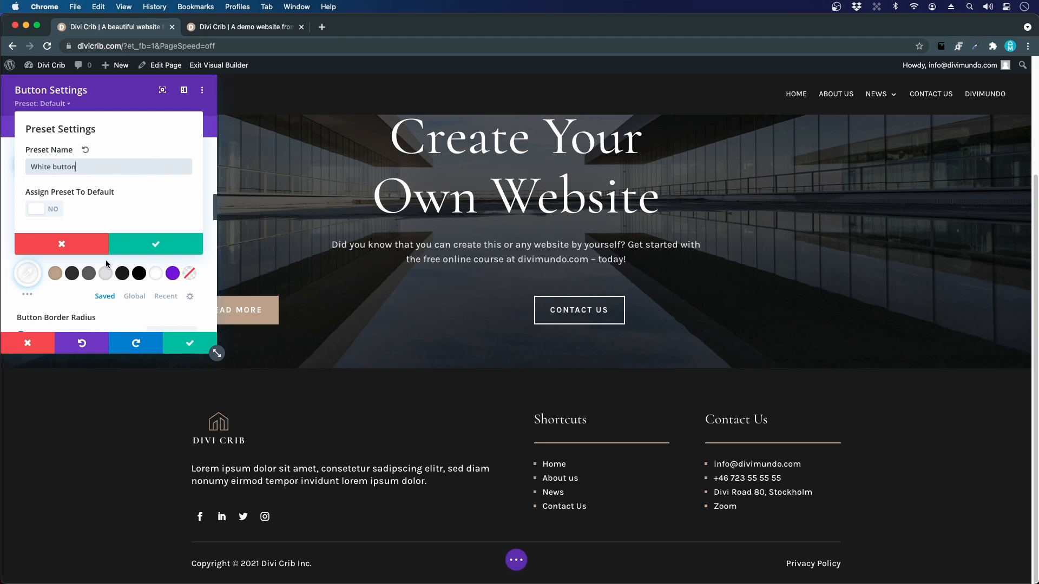
pyautogui.click(147, 247)
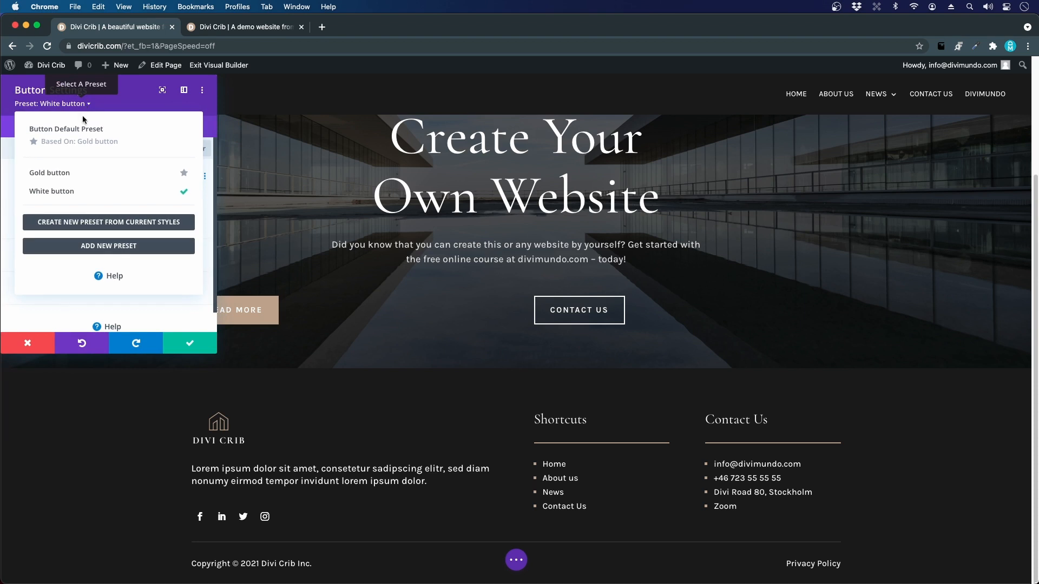
pyautogui.moveTo(79, 170)
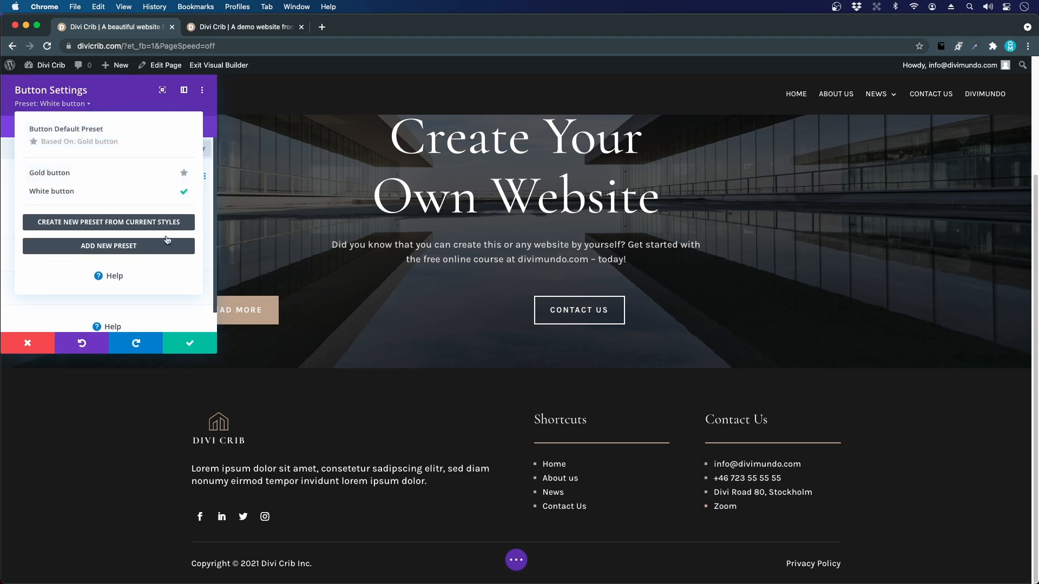
pyautogui.moveTo(193, 177)
pyautogui.click(184, 321)
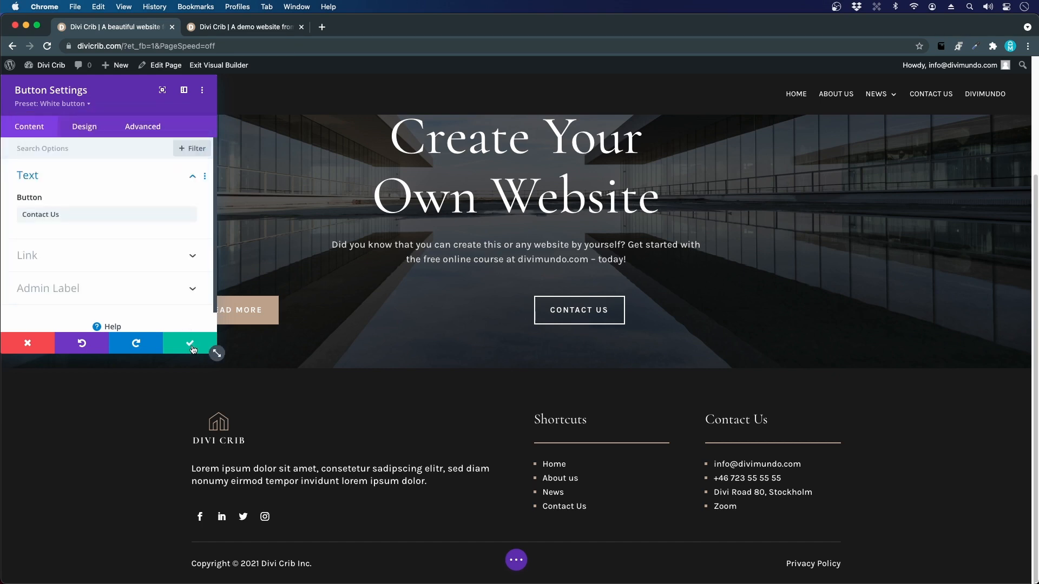
pyautogui.click(190, 343)
# Step: Set the Read more button's alignment to right, compare the spacing with the demo site, and save the button's settings
pyautogui.scroll(2, 259, 319)
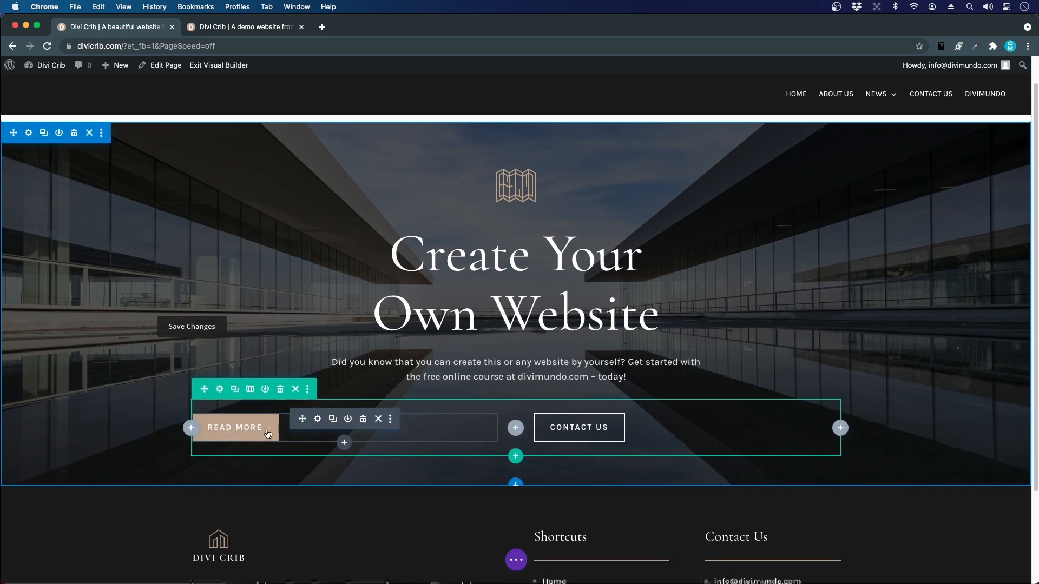
pyautogui.click(317, 418)
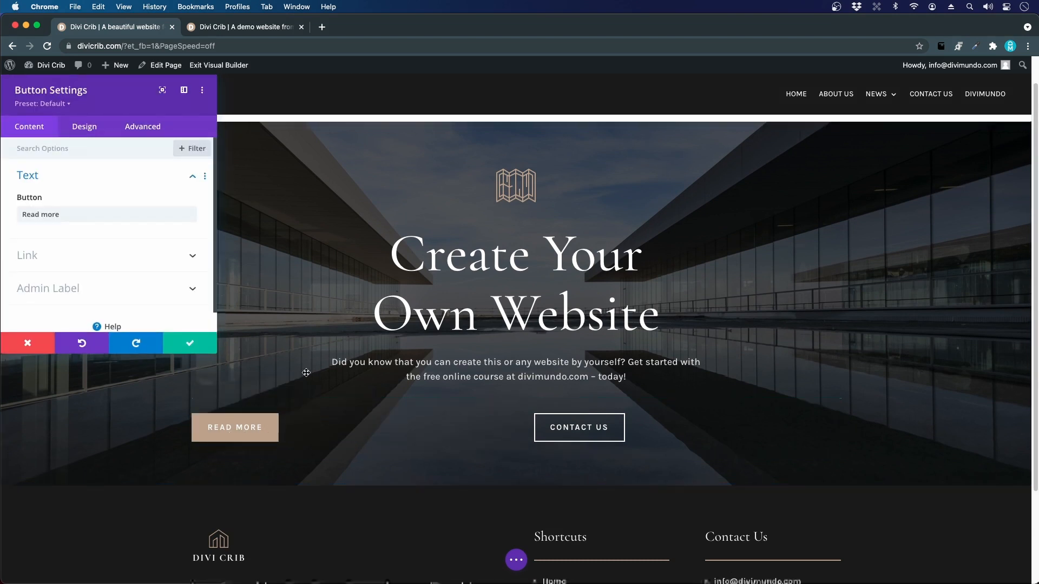
pyautogui.click(85, 128)
pyautogui.click(58, 187)
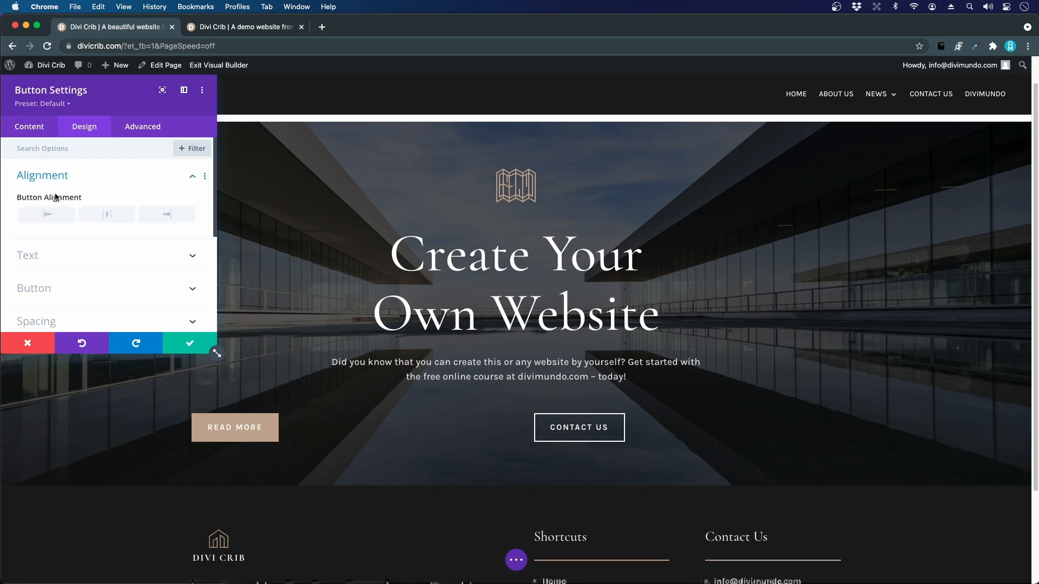
pyautogui.click(163, 216)
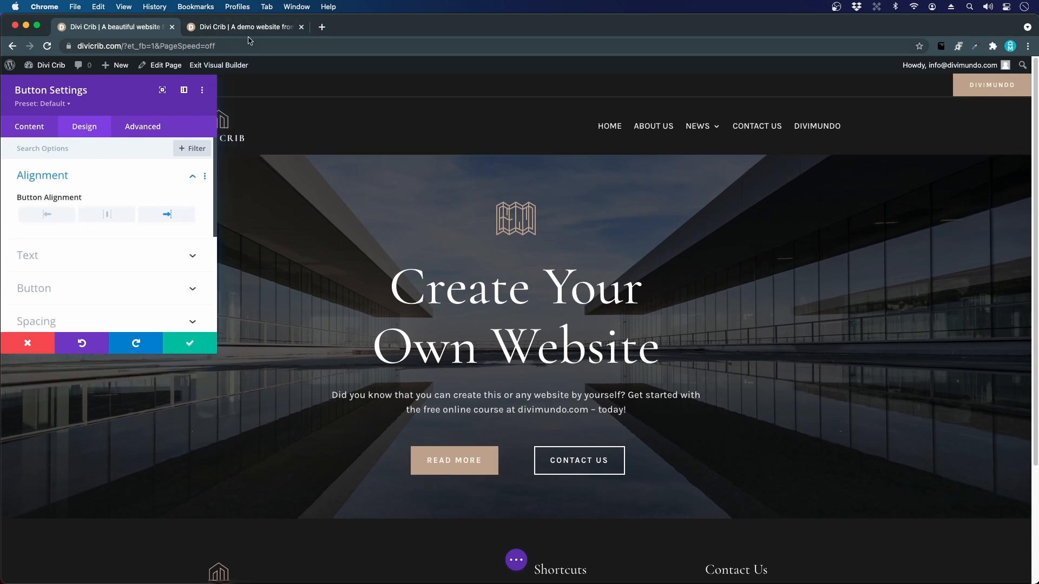
pyautogui.hotkey('ctrl', 'Tab')
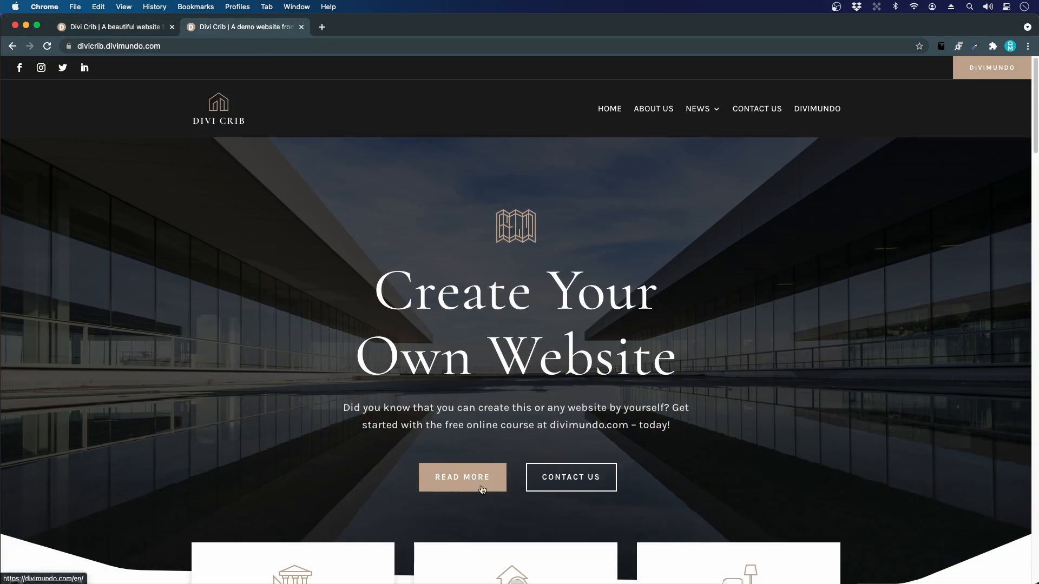
pyautogui.click(172, 33)
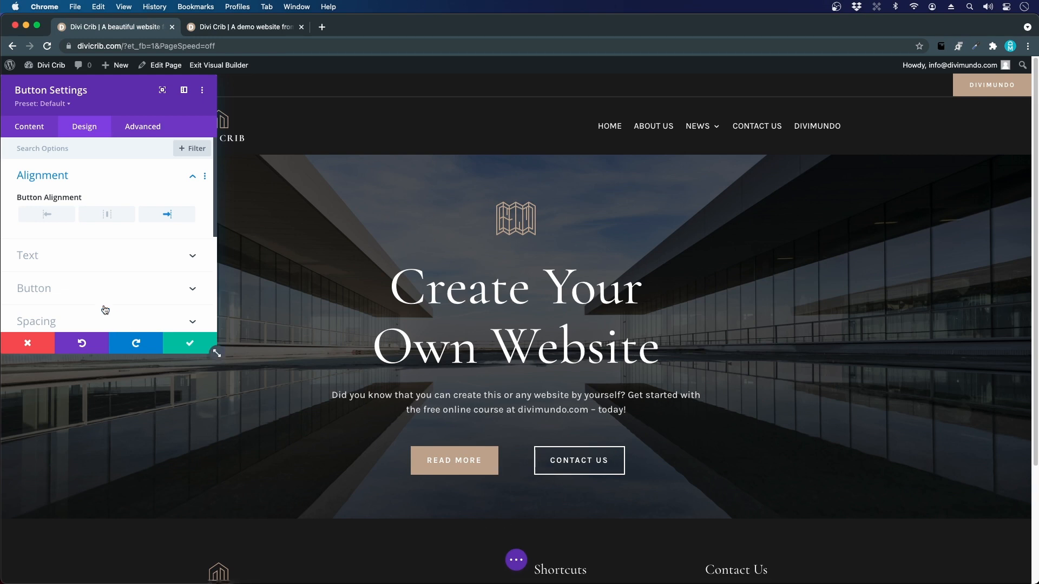
pyautogui.click(187, 344)
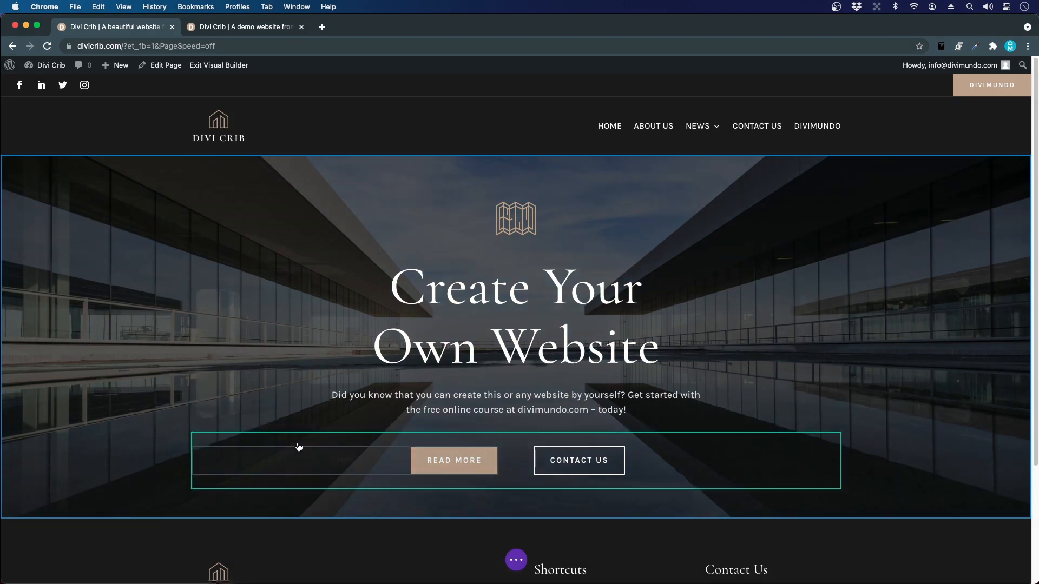
# Step: Enable a custom gutter width of 2 for the row holding the two buttons and save the row's settings
pyautogui.moveTo(281, 445)
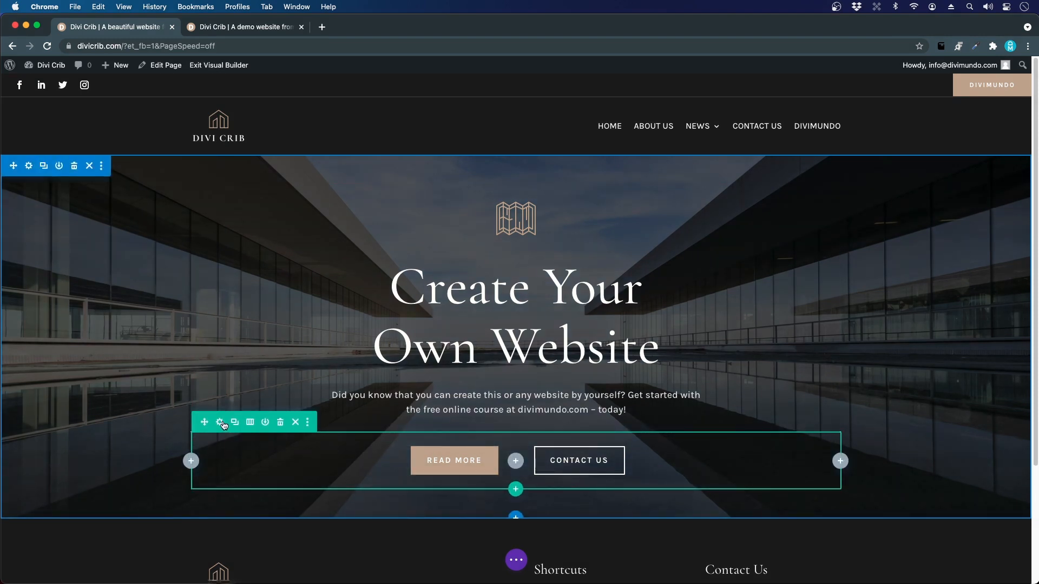
pyautogui.click(220, 422)
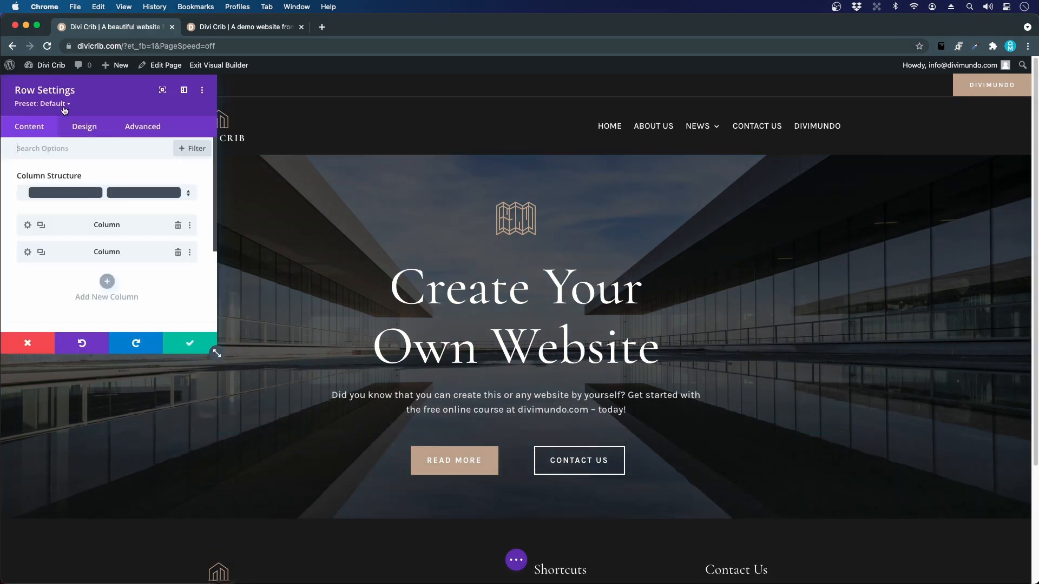
pyautogui.click(62, 128)
pyautogui.click(34, 177)
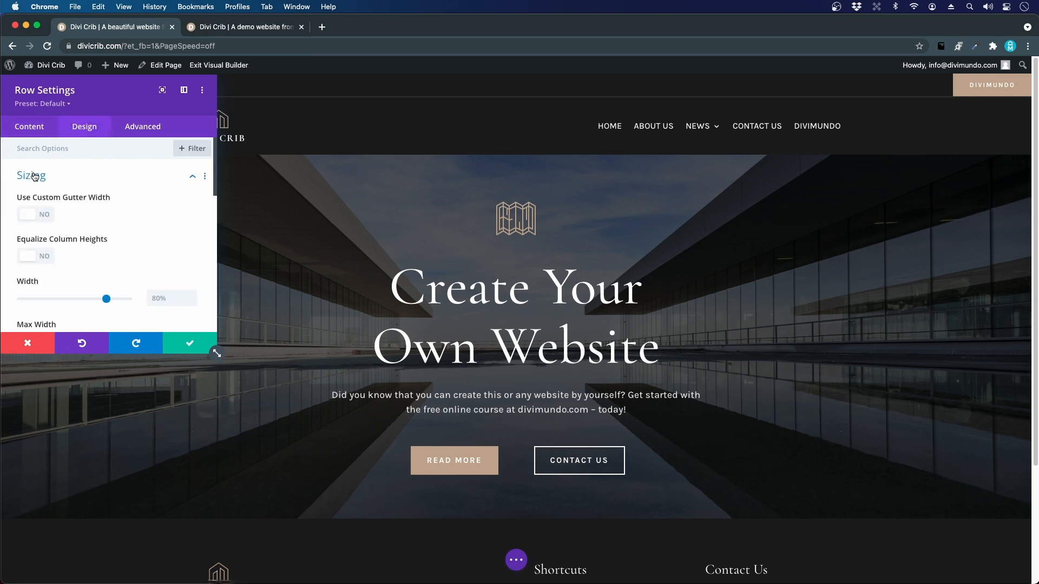
pyautogui.click(31, 216)
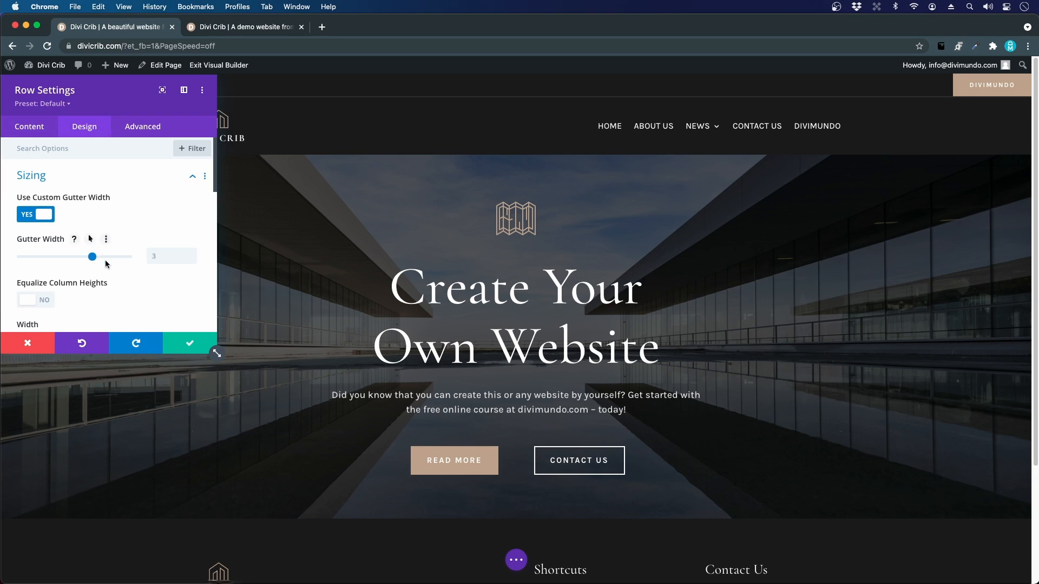
pyautogui.moveTo(106, 264); pyautogui.dragTo(7, 258)
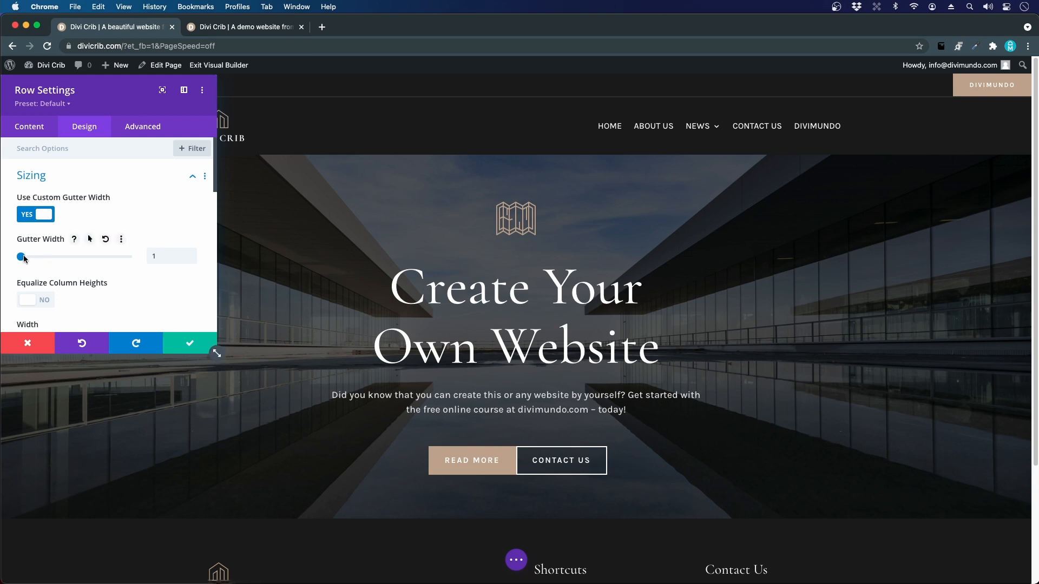
pyautogui.moveTo(24, 259); pyautogui.dragTo(43, 262)
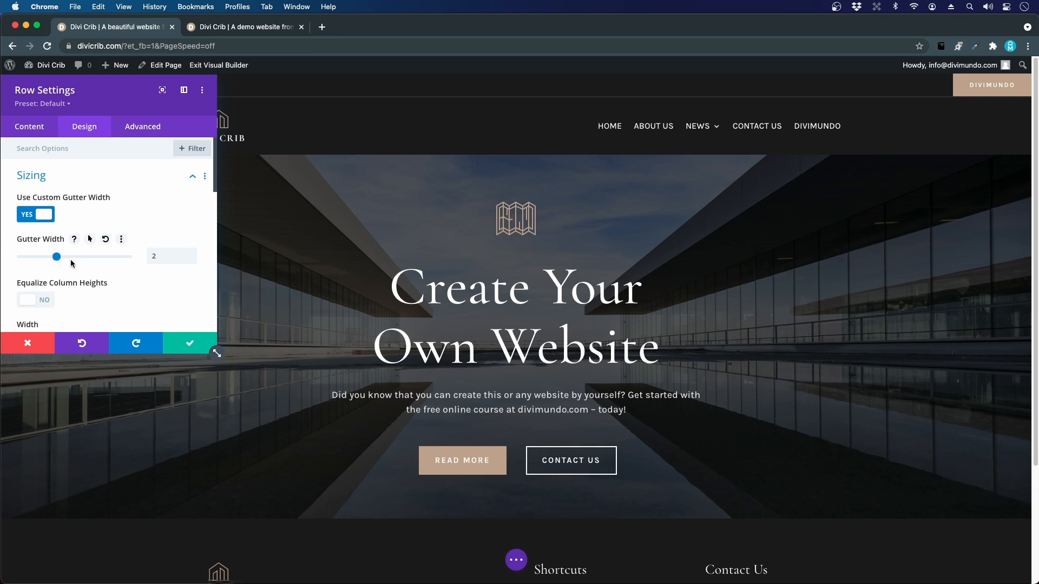
pyautogui.click(88, 257)
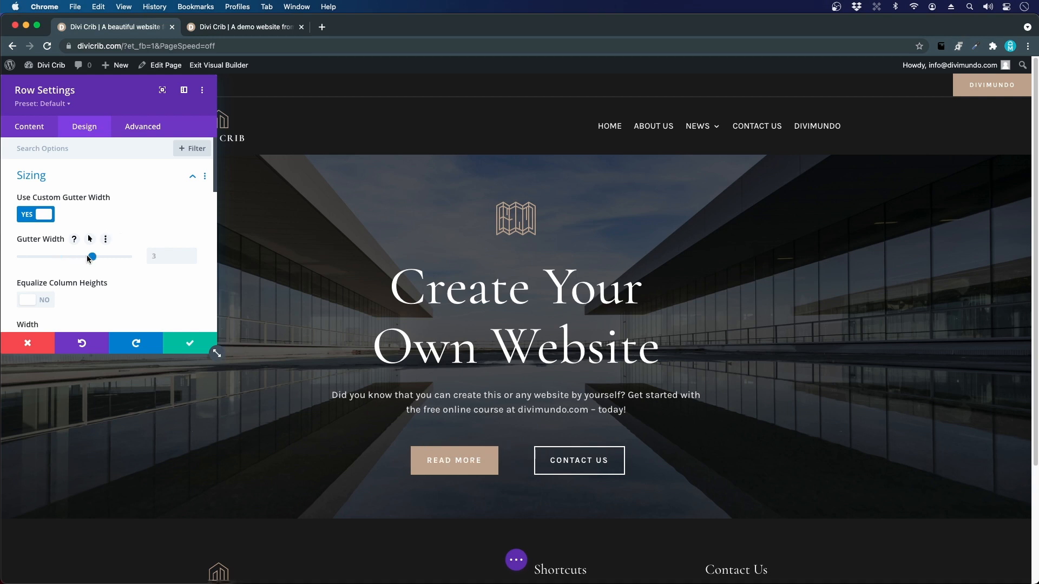
pyautogui.click(55, 259)
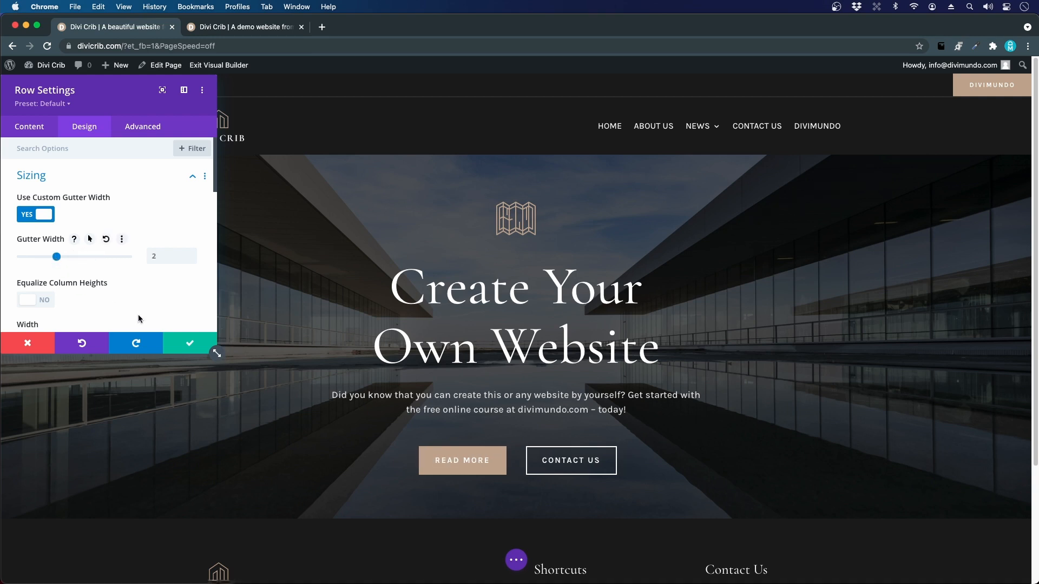
pyautogui.click(188, 346)
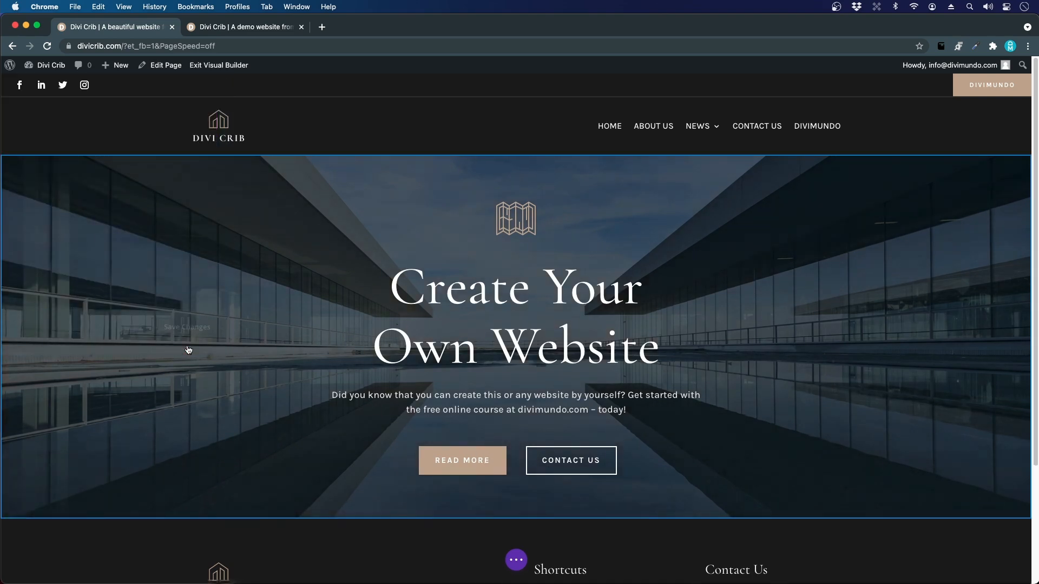
# Step: Look over the finished hero section and save the page
pyautogui.scroll(-4, 869, 352)
pyautogui.scroll(3, 871, 351)
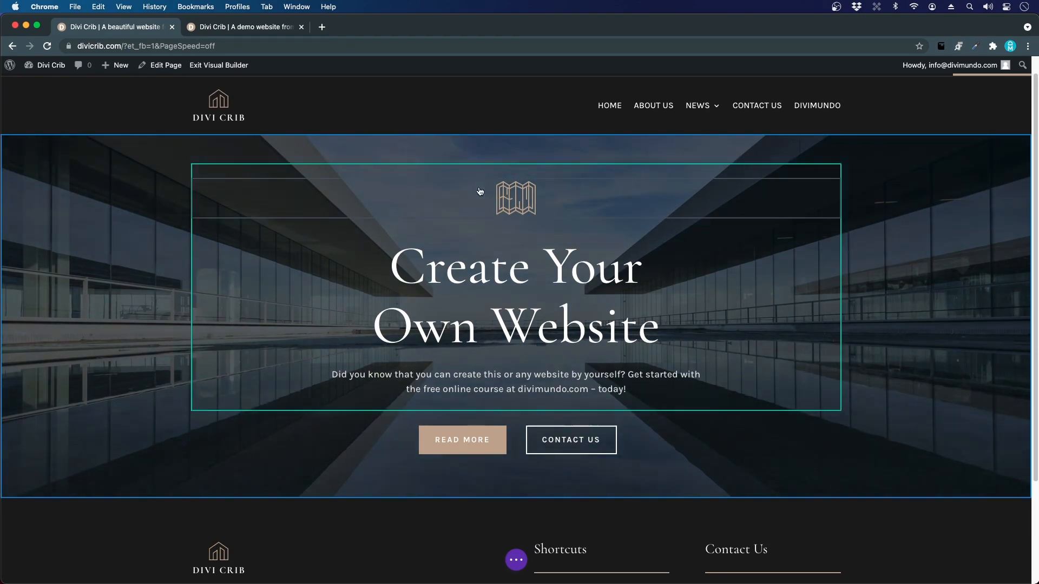
pyautogui.scroll(-1, 288, 248)
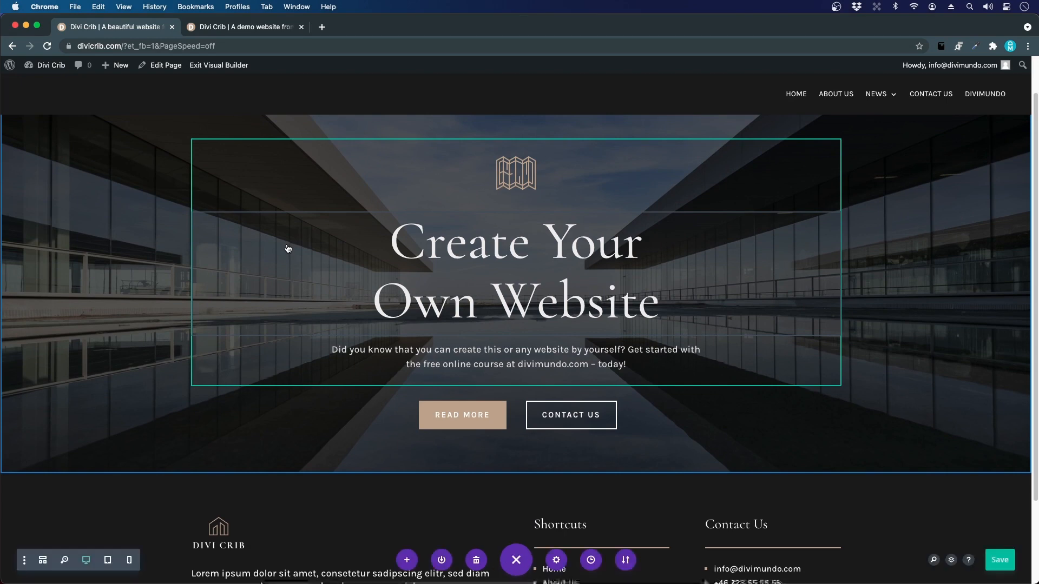
pyautogui.press('super+s')
# Step: Check the hero's lower edge on the demo site and open the hero section's bottom divider settings
pyautogui.hotkey('ctrl', 'Tab')
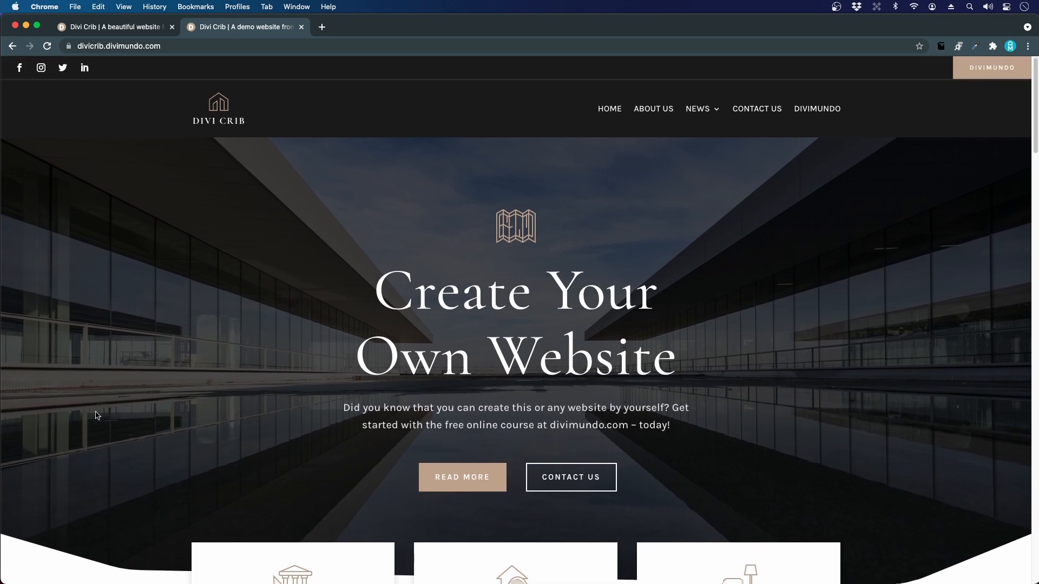
pyautogui.scroll(-1, 182, 308)
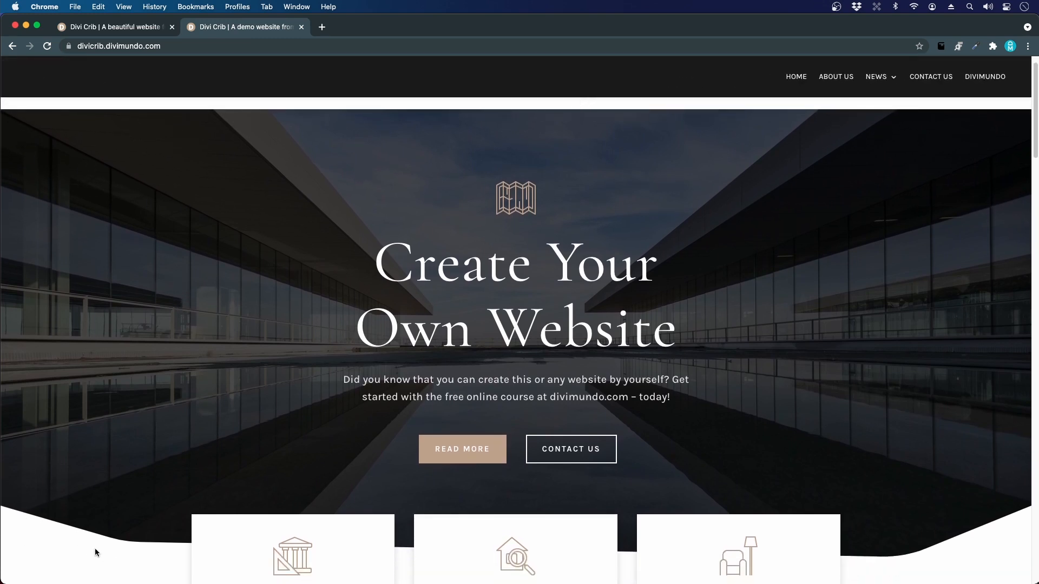
pyautogui.click(130, 27)
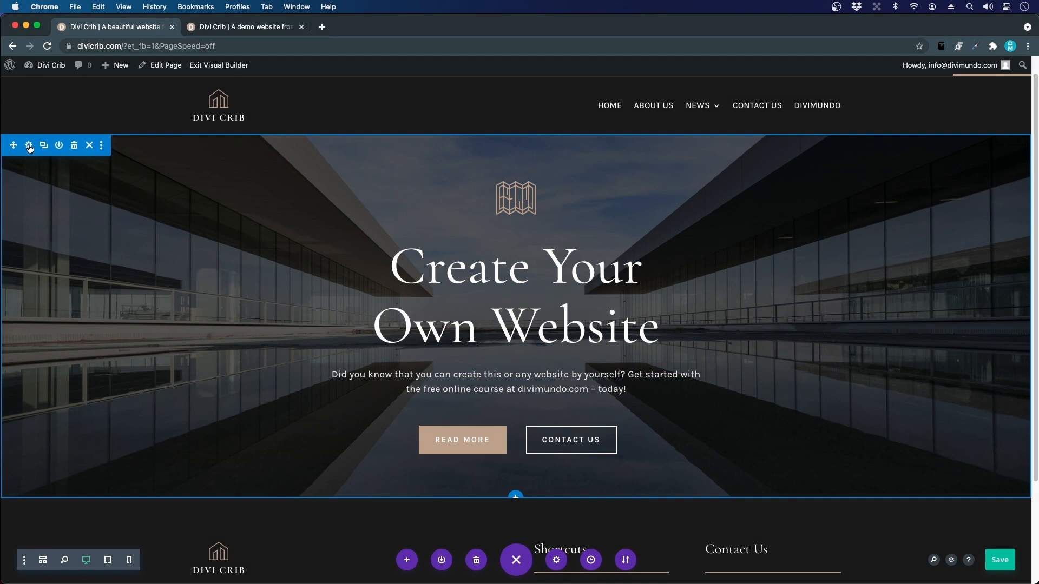
pyautogui.click(29, 146)
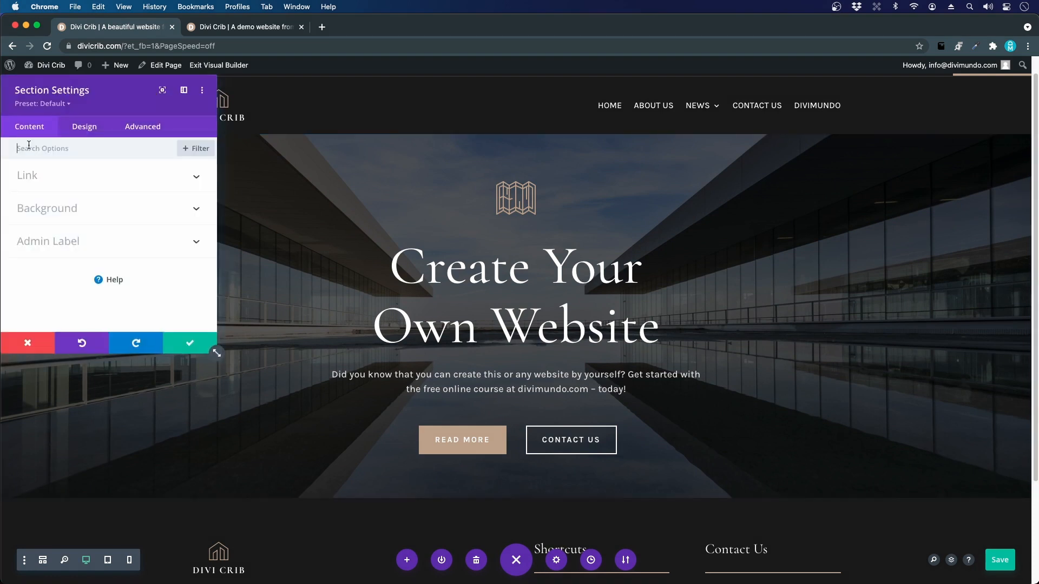
pyautogui.click(80, 130)
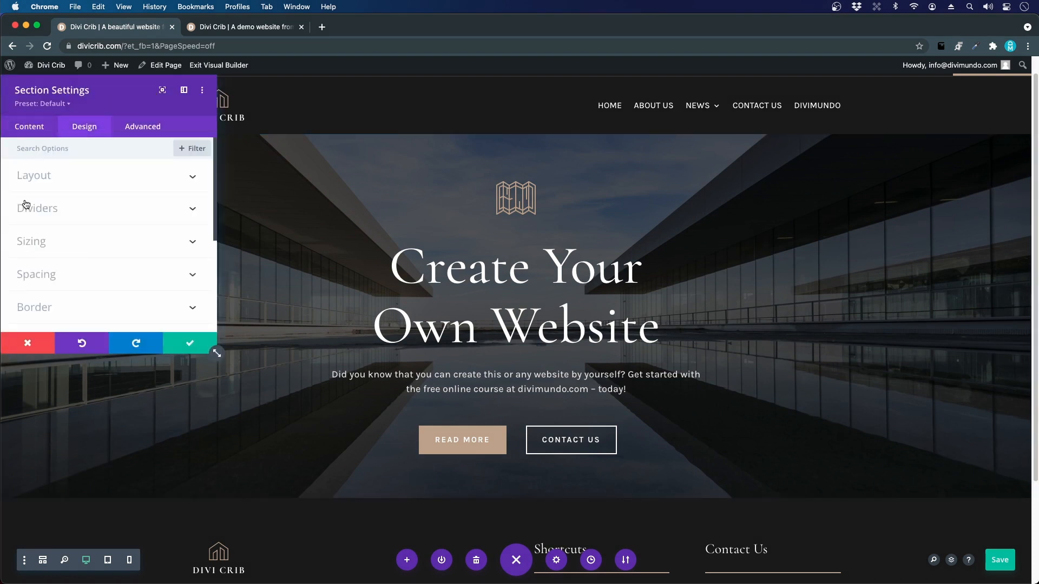
pyautogui.click(41, 208)
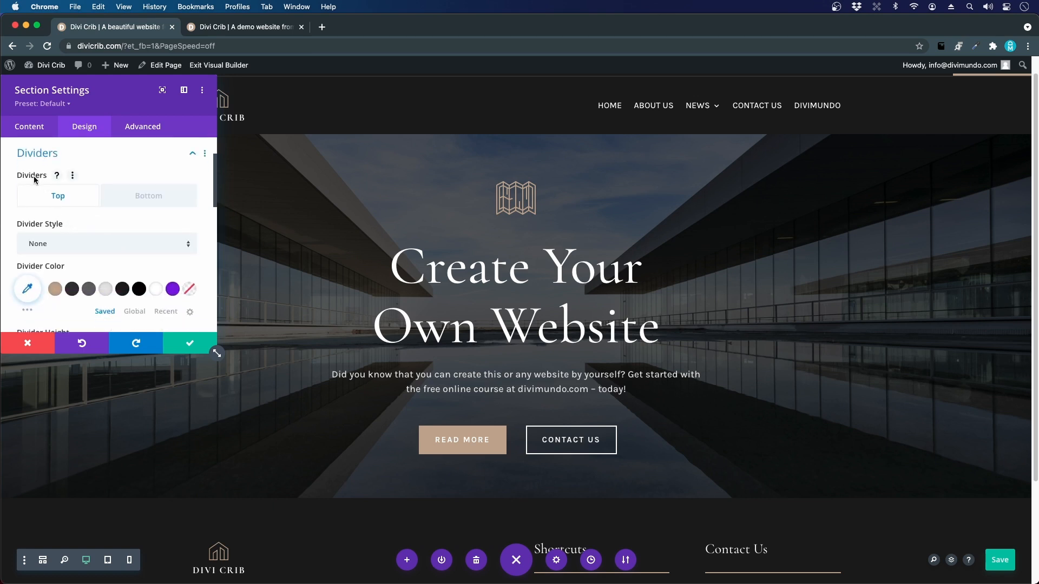
pyautogui.click(155, 201)
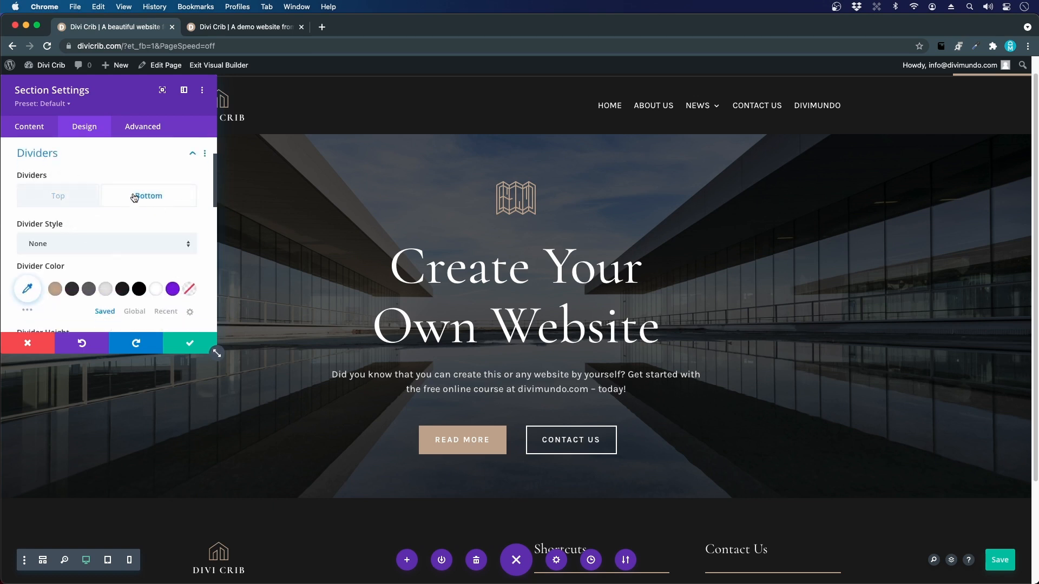
# Step: Try the cloud, crossed-triangle and zigzag styles for the hero section's bottom divider
pyautogui.scroll(-1, 108, 209)
pyautogui.click(76, 237)
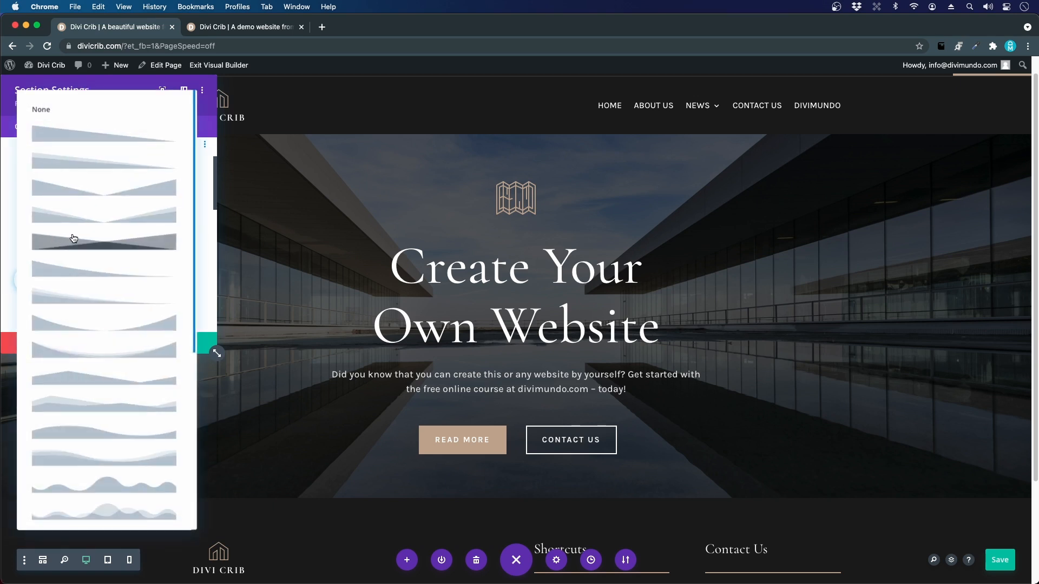
pyautogui.scroll(-10, 119, 260)
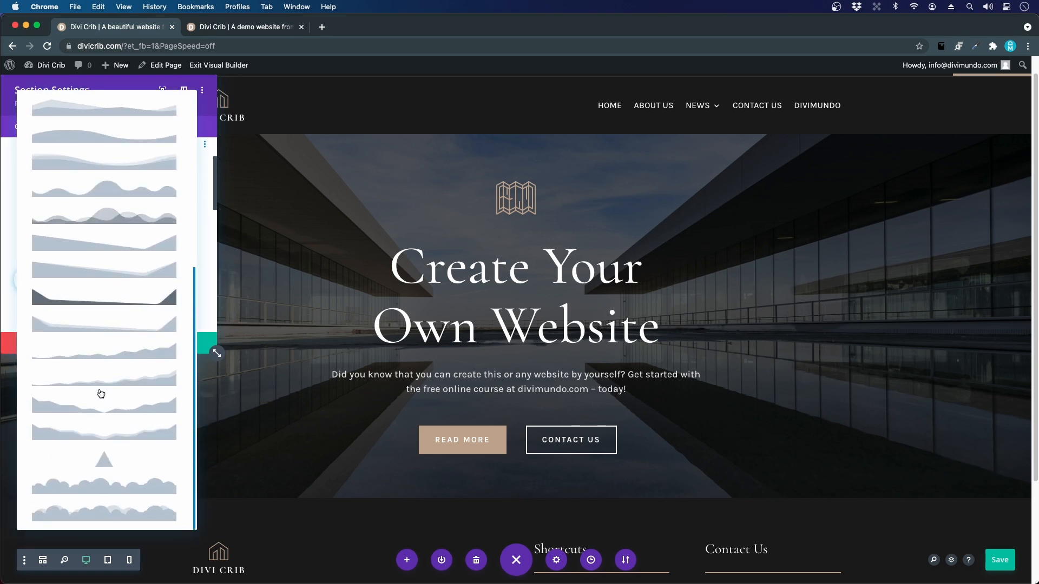
pyautogui.click(134, 493)
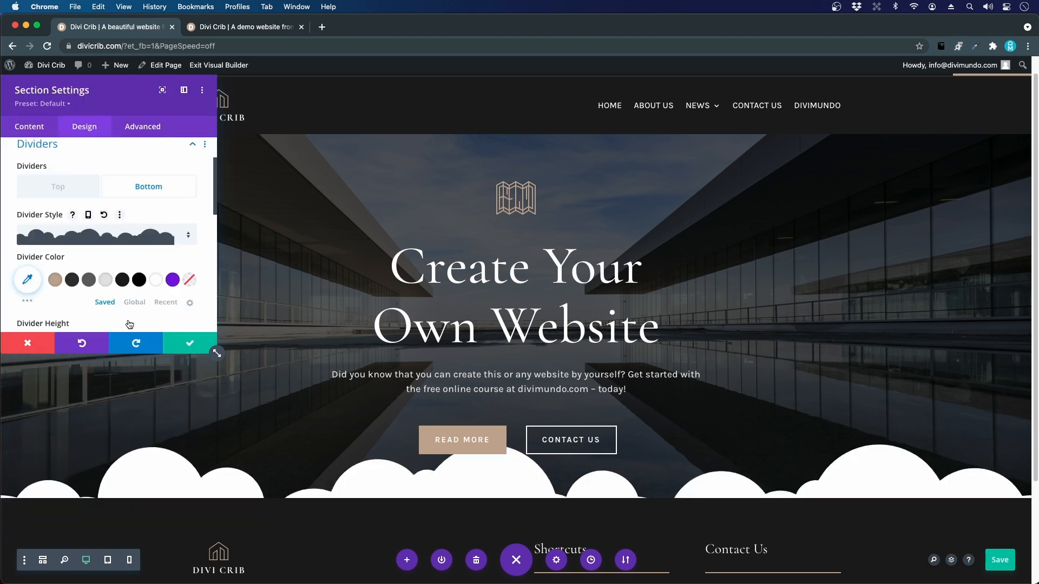
pyautogui.click(134, 235)
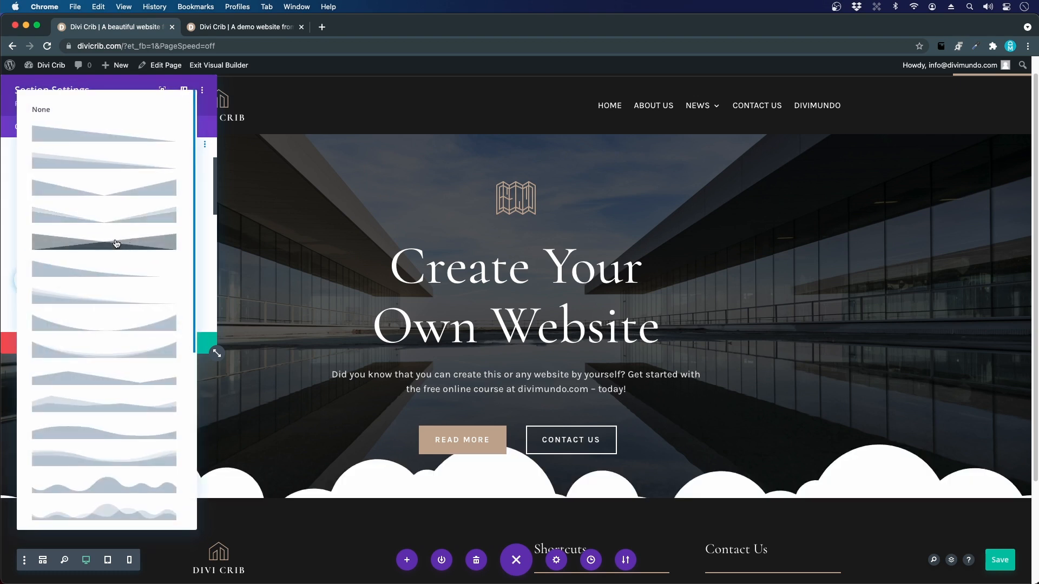
pyautogui.click(117, 244)
pyautogui.scroll(3, 114, 246)
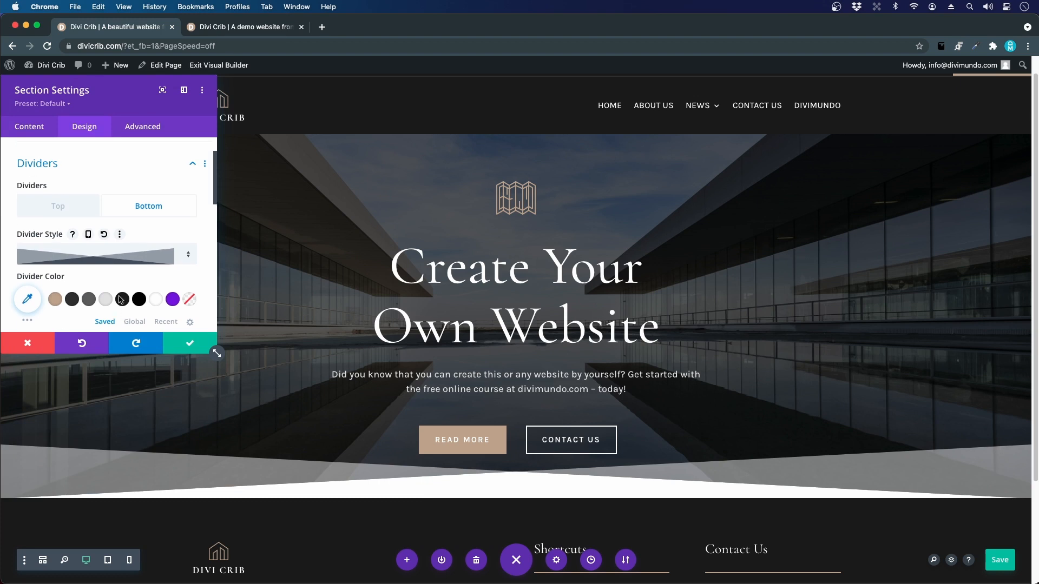
pyautogui.click(105, 305)
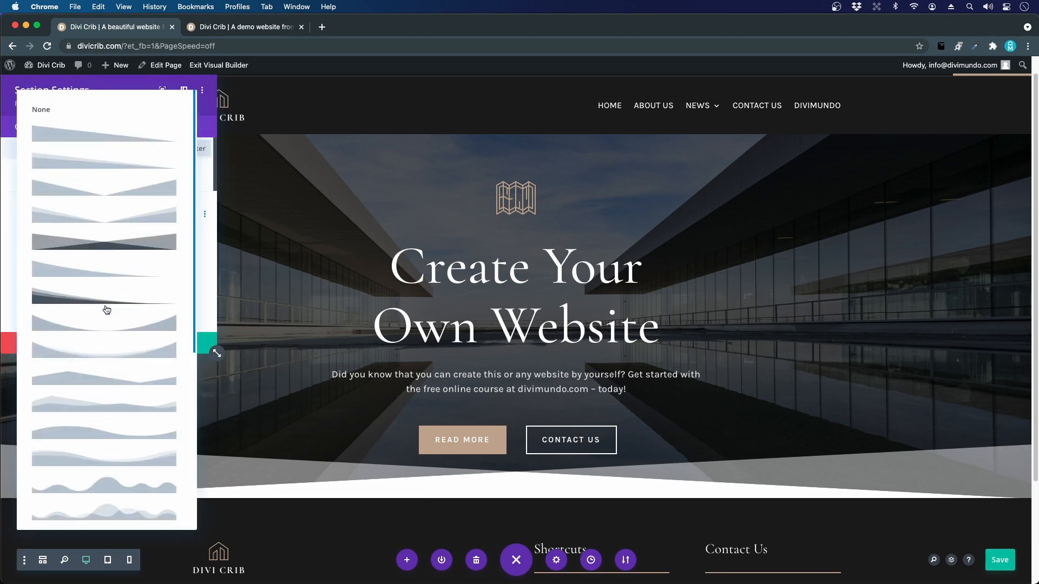
pyautogui.click(115, 372)
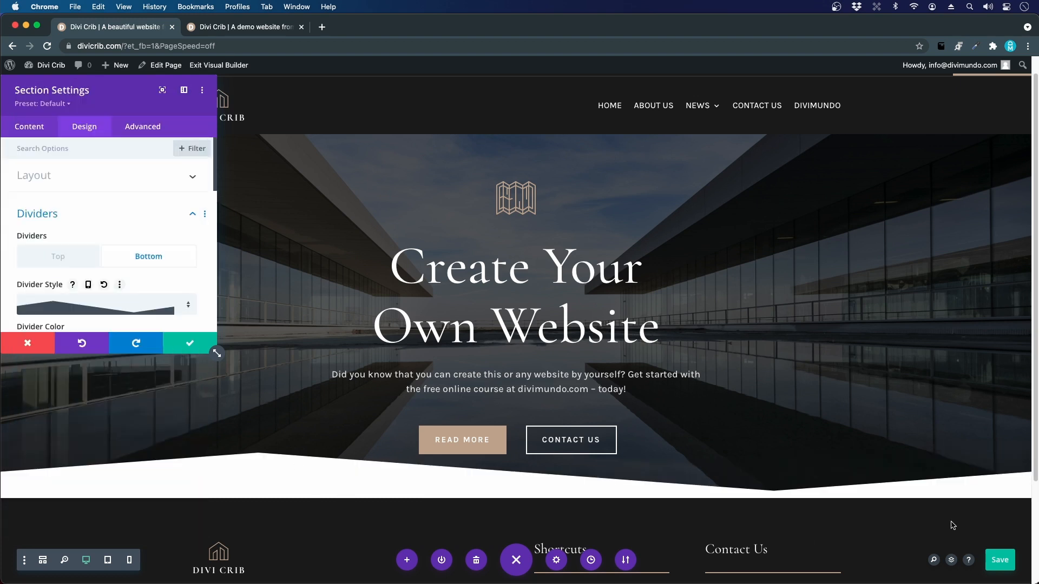
# Step: Set the hero section's bottom divider to the gently sloping style with raised corners and compare it with the demo site
pyautogui.scroll(-5, 79, 270)
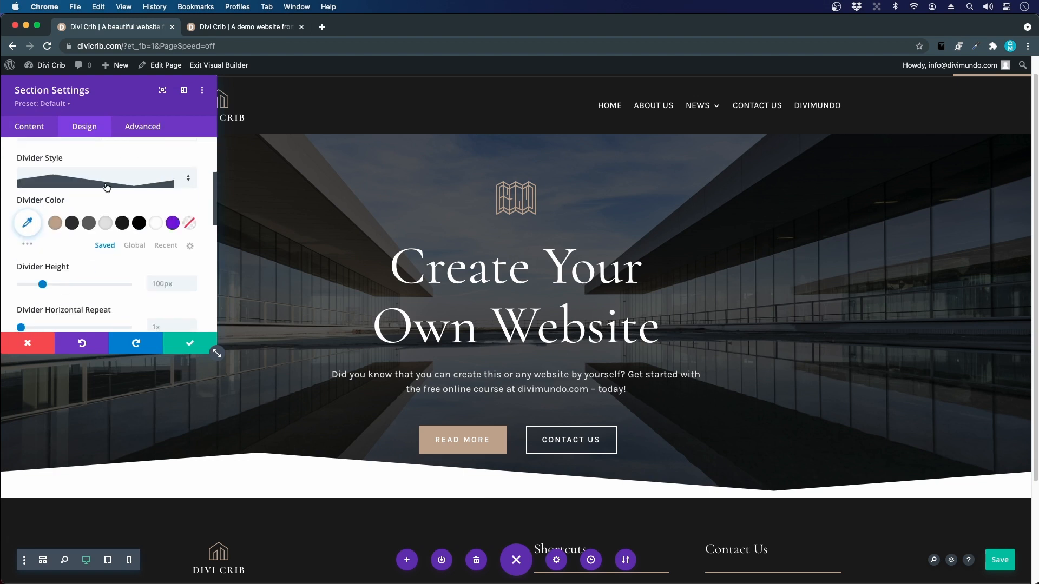
pyautogui.click(104, 186)
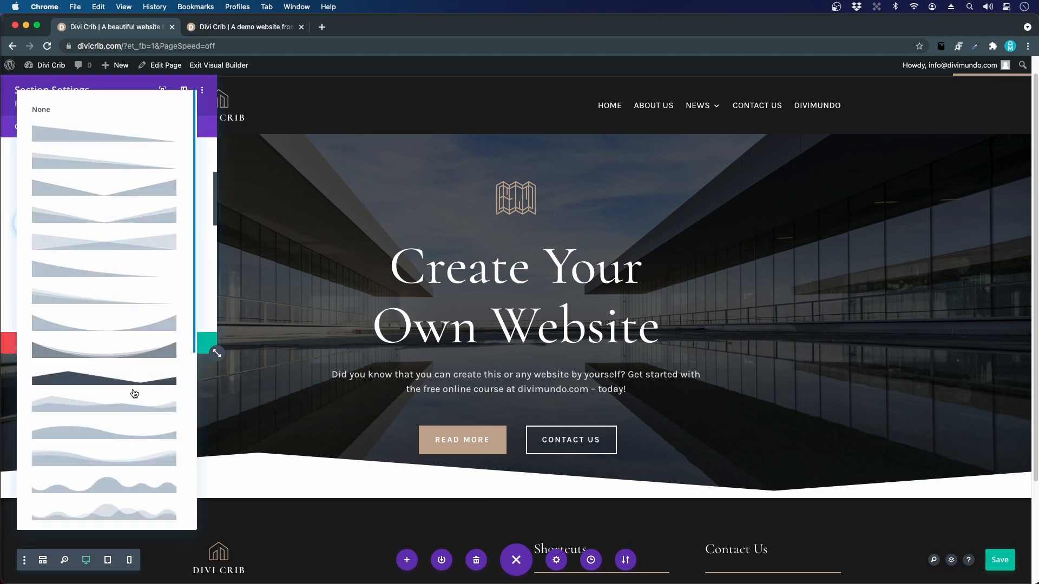
pyautogui.scroll(-2, 135, 450)
pyautogui.scroll(-2, 135, 450)
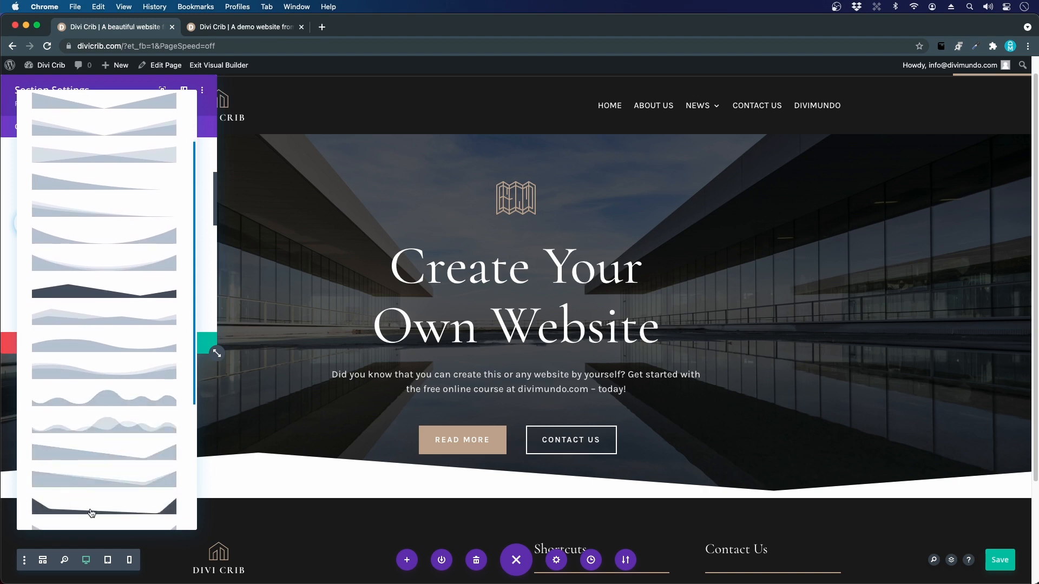
pyautogui.scroll(-1, 70, 501)
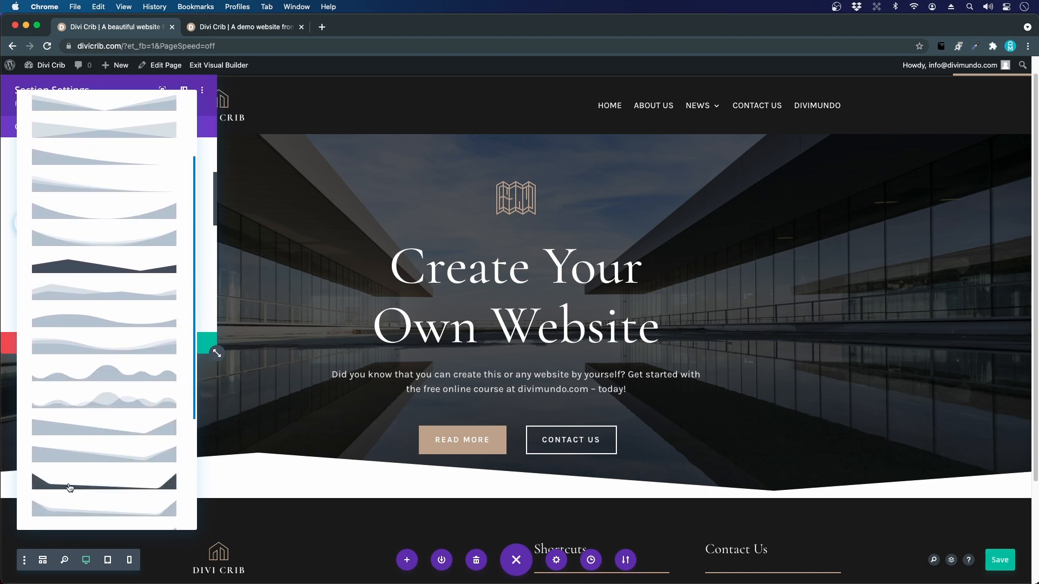
pyautogui.click(69, 485)
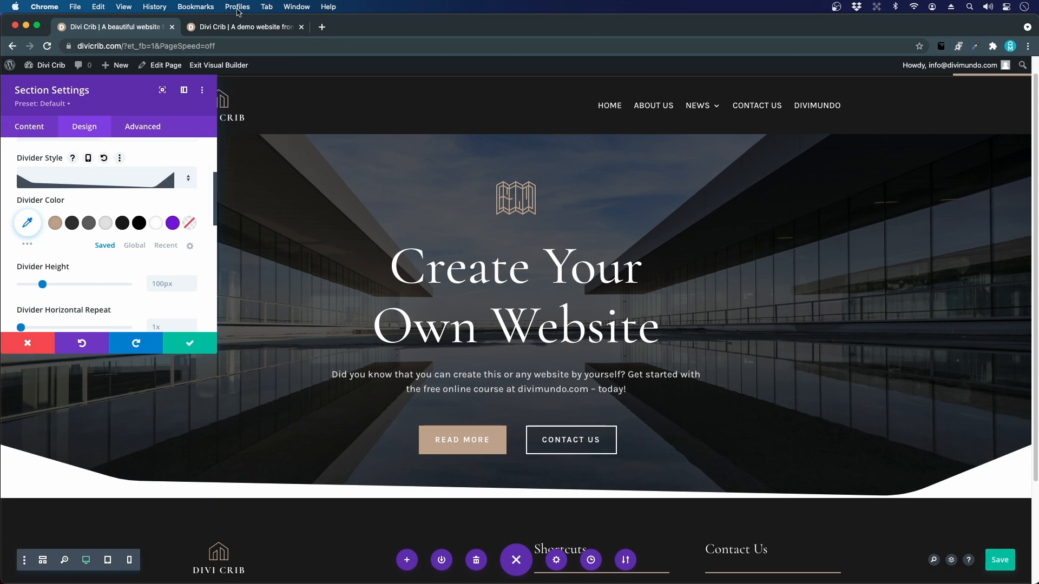
pyautogui.click(236, 29)
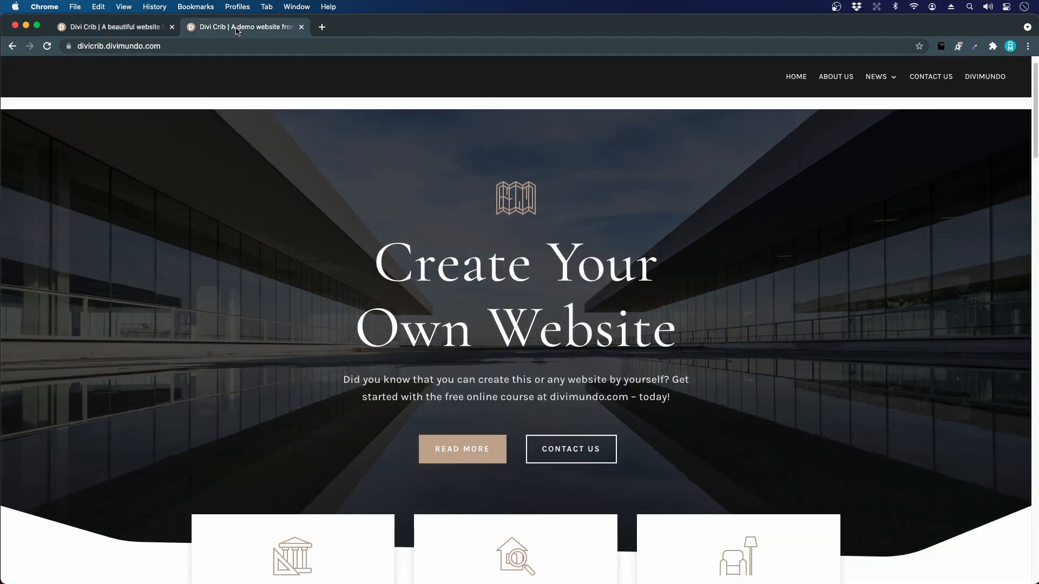
pyautogui.click(111, 30)
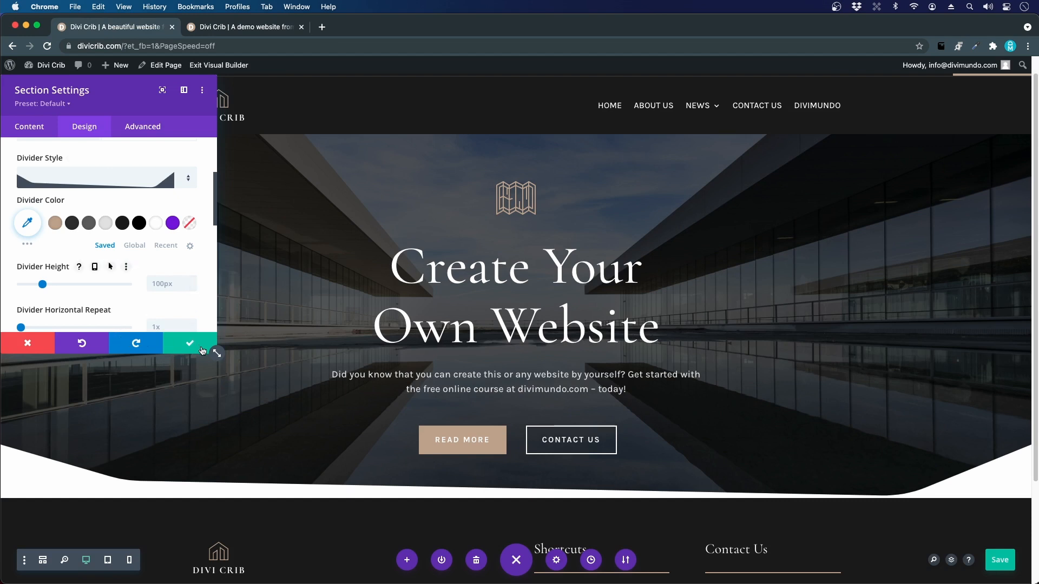
pyautogui.click(239, 27)
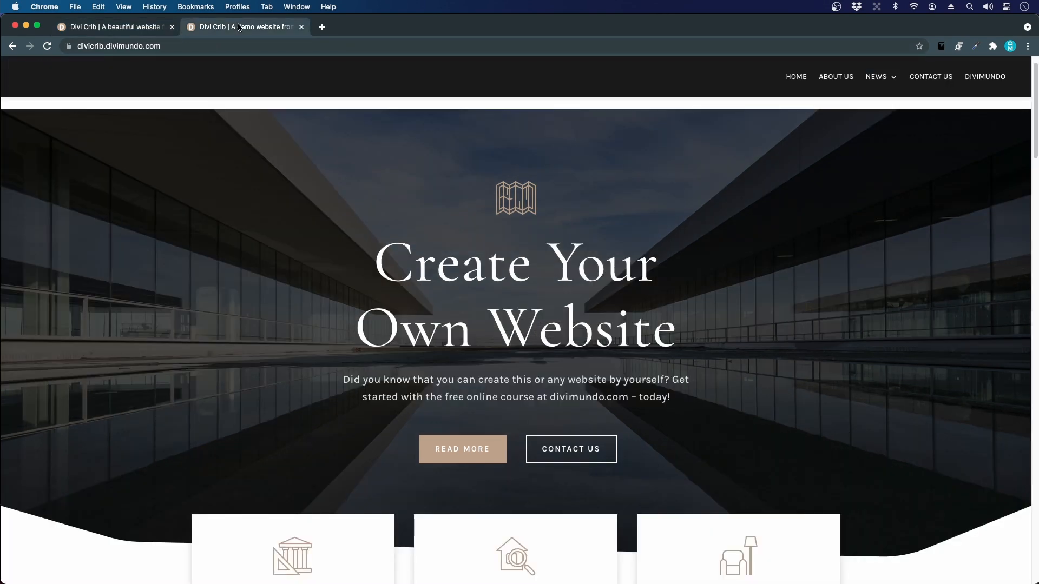
pyautogui.click(126, 22)
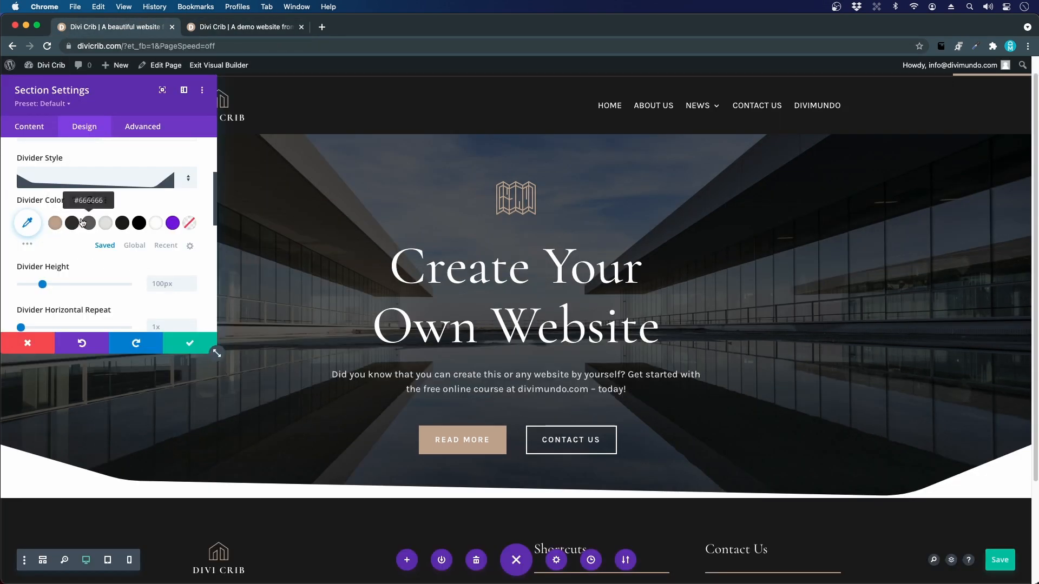
# Step: Set the hero section's padding to 100px top and 150px bottom and save the section settings
pyautogui.scroll(5, 83, 223)
pyautogui.click(74, 213)
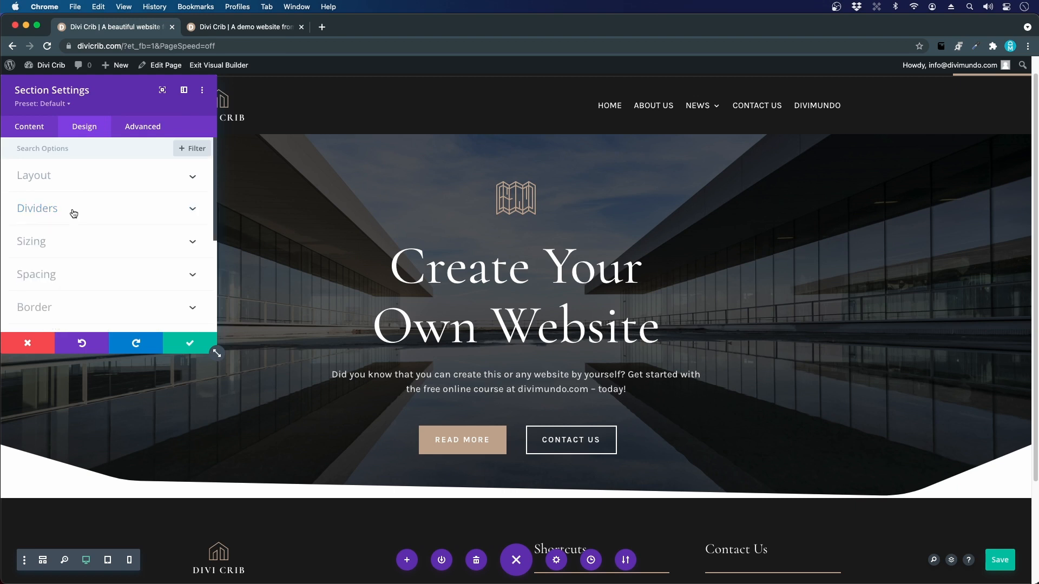
pyautogui.scroll(-2, 74, 213)
pyautogui.click(47, 226)
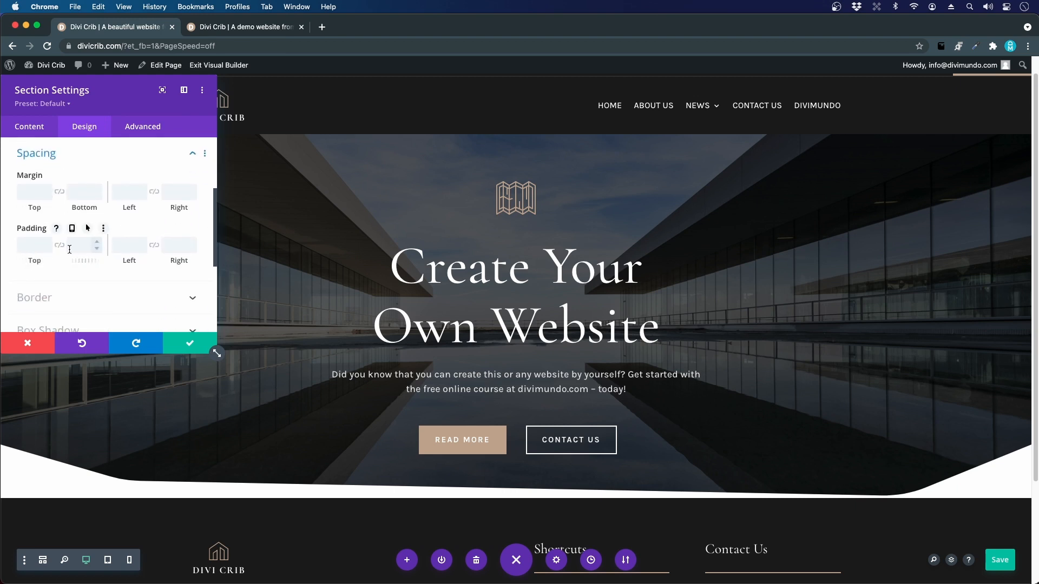
pyautogui.click(32, 245)
pyautogui.write('10')
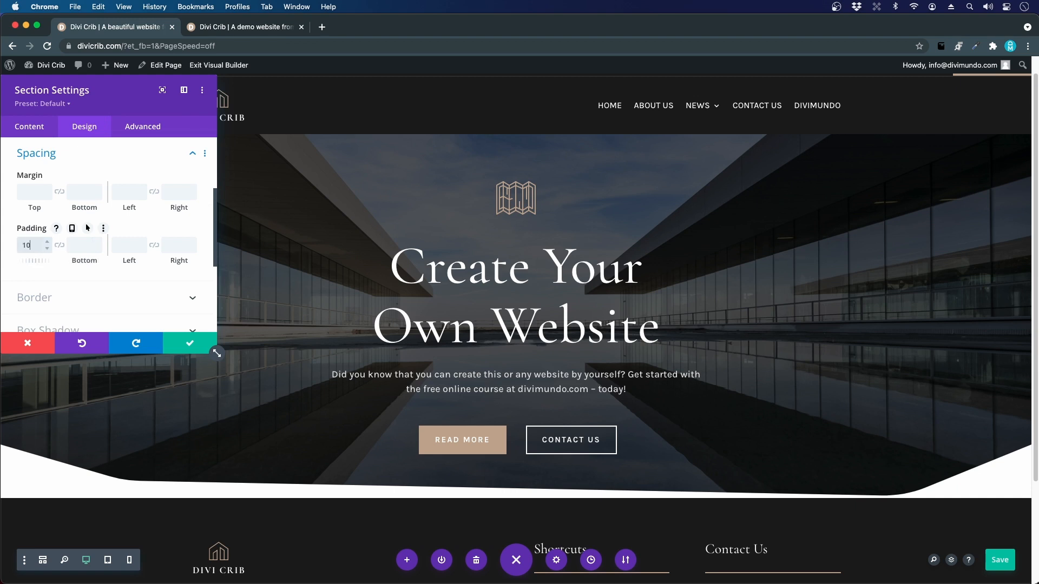
pyautogui.write('0px')
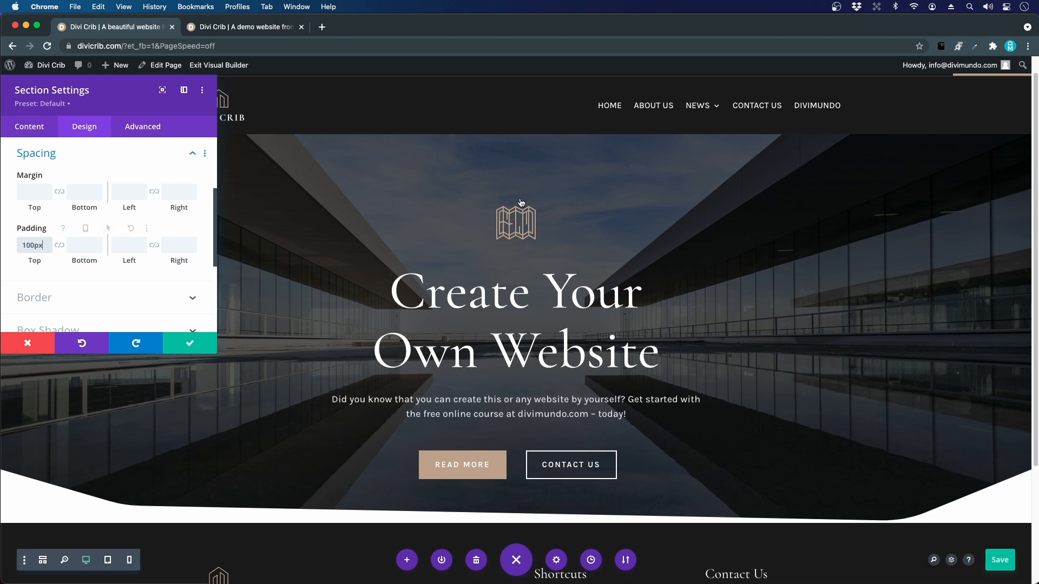
pyautogui.press('Tab')
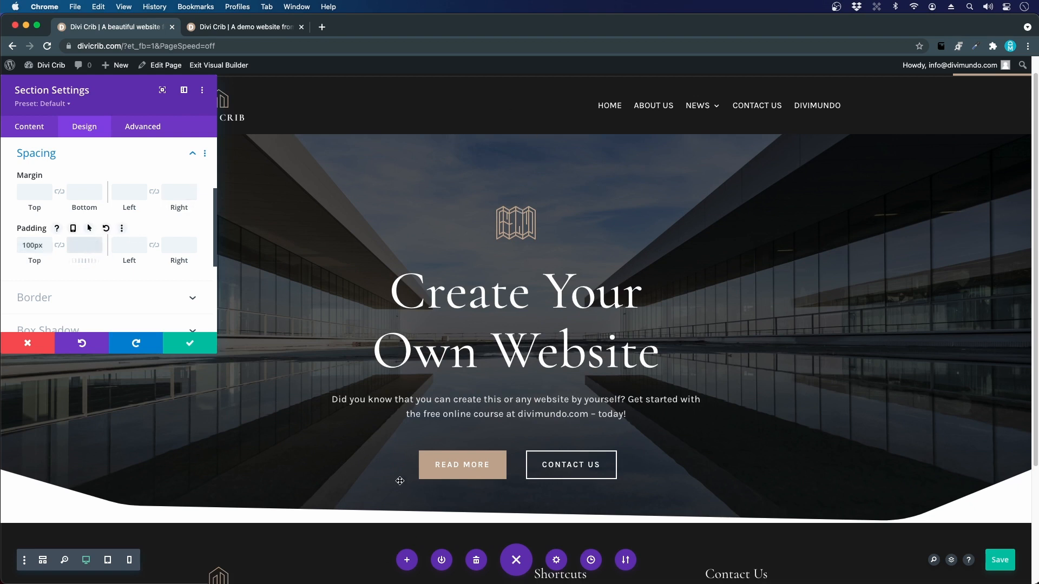
pyautogui.write('150')
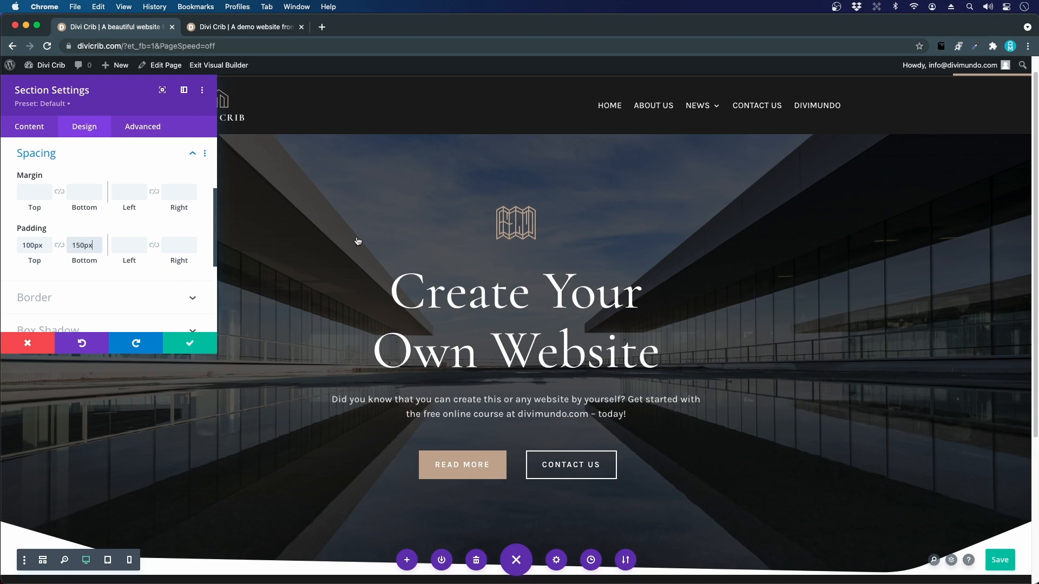
pyautogui.scroll(1, 357, 241)
pyautogui.press('Return')
# Step: Compare the area below the hero with the demo's three-card layout and add a new regular section beneath the hero section
pyautogui.scroll(-2, 482, 362)
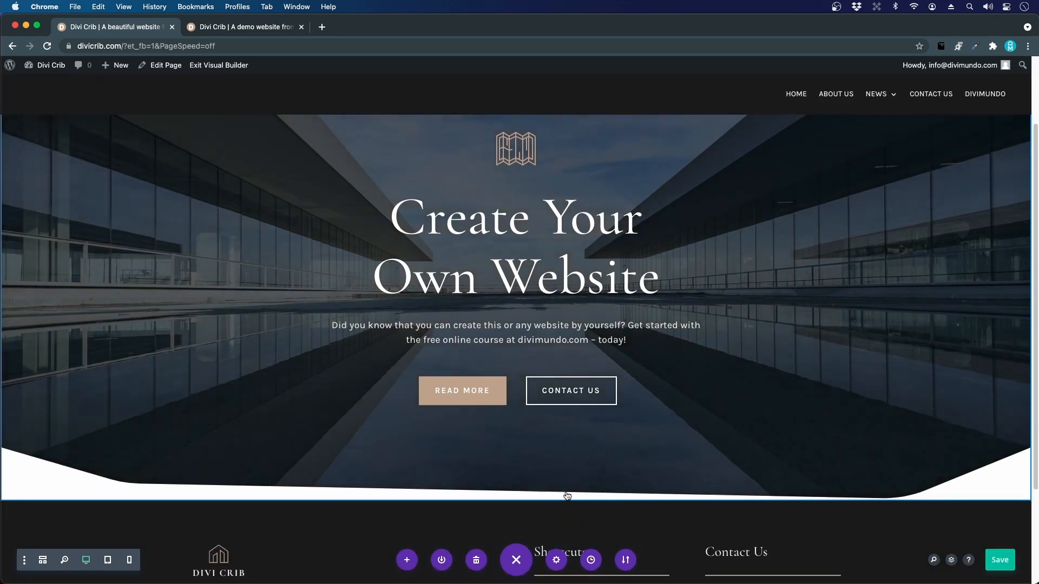
pyautogui.scroll(-1, 549, 452)
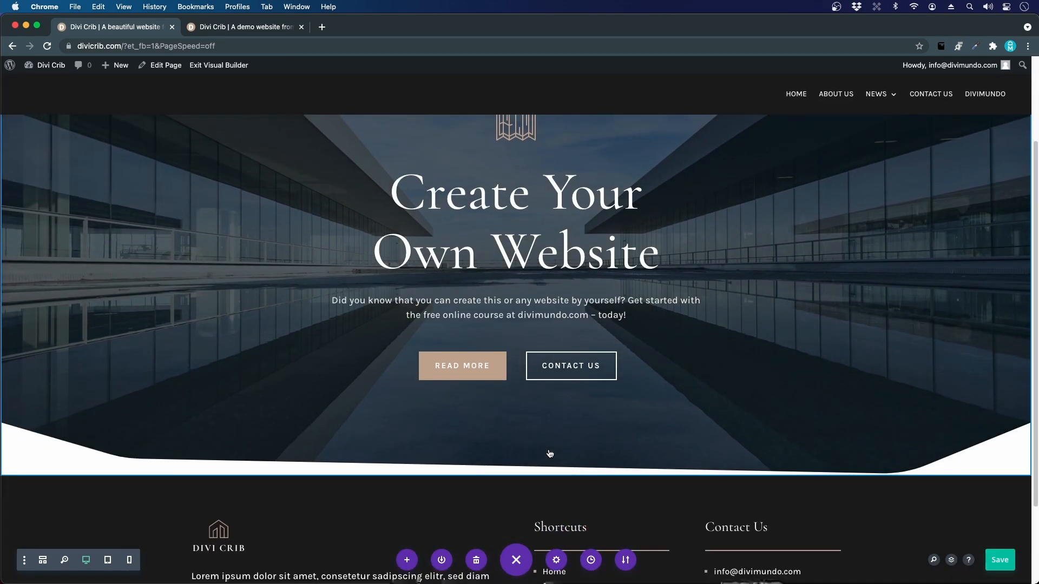
pyautogui.click(260, 28)
pyautogui.scroll(-4, 547, 338)
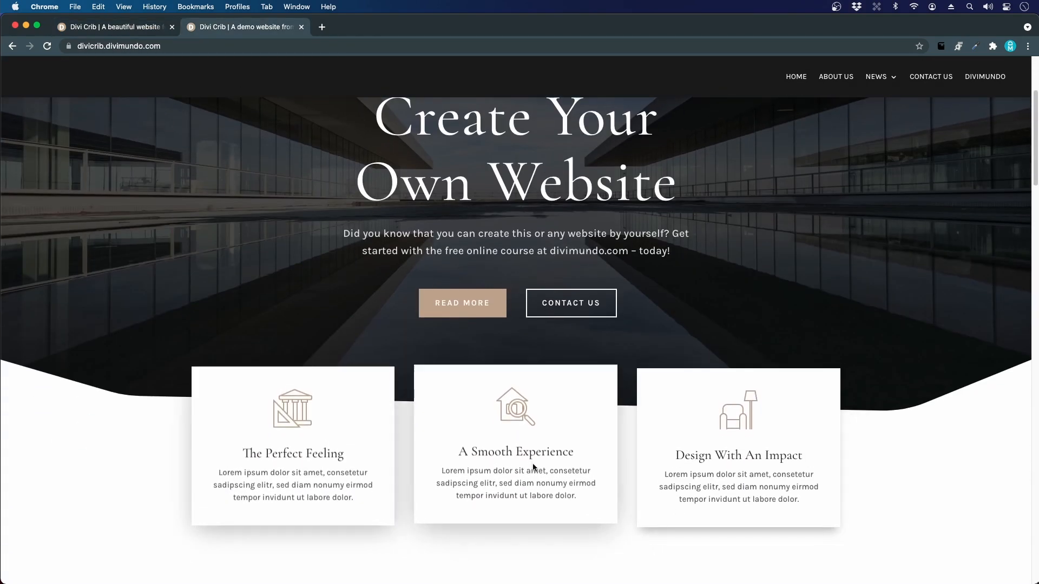
pyautogui.click(139, 26)
pyautogui.scroll(-4, 324, 289)
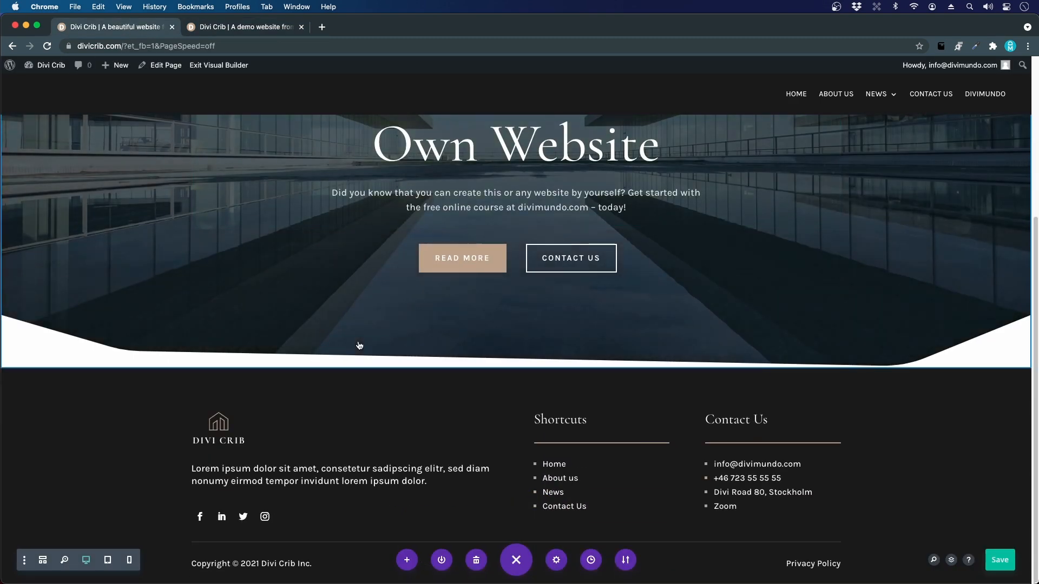
pyautogui.moveTo(516, 365)
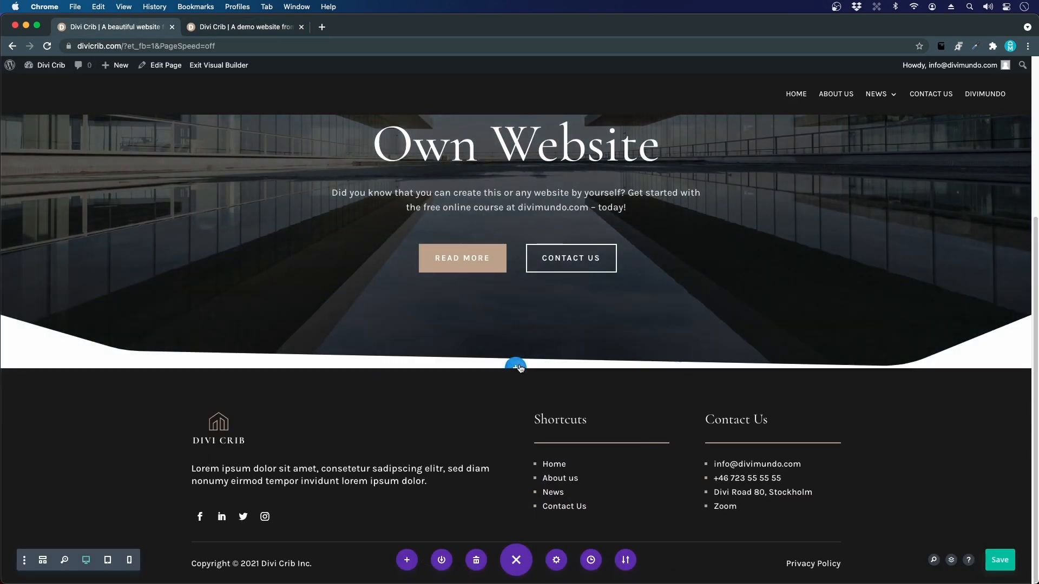
pyautogui.click(517, 367)
pyautogui.click(460, 338)
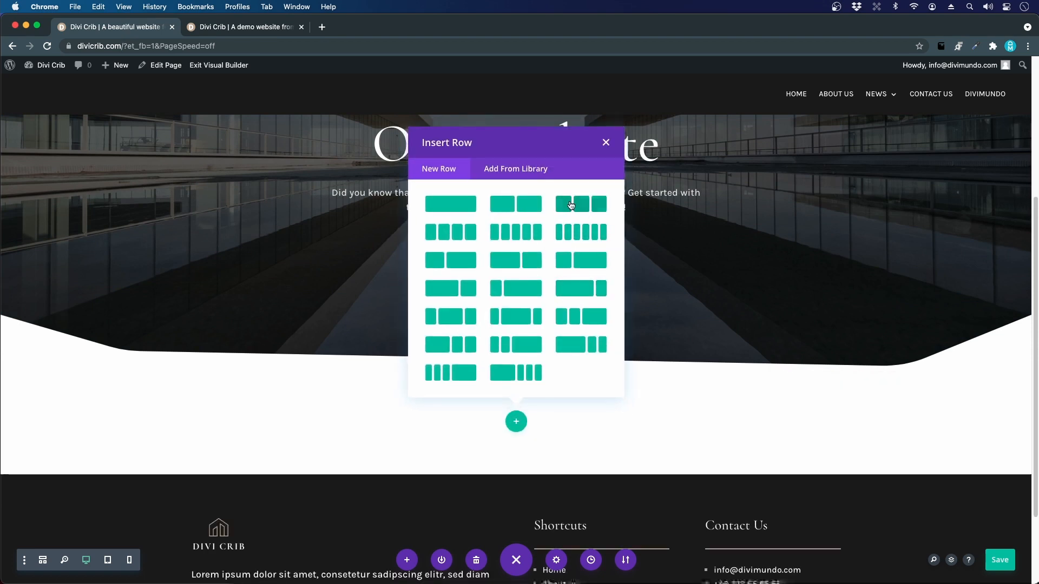
# Step: Insert a three-column row in the new section, add a Blurb module to its first column and dock the module settings beside the page
pyautogui.click(571, 205)
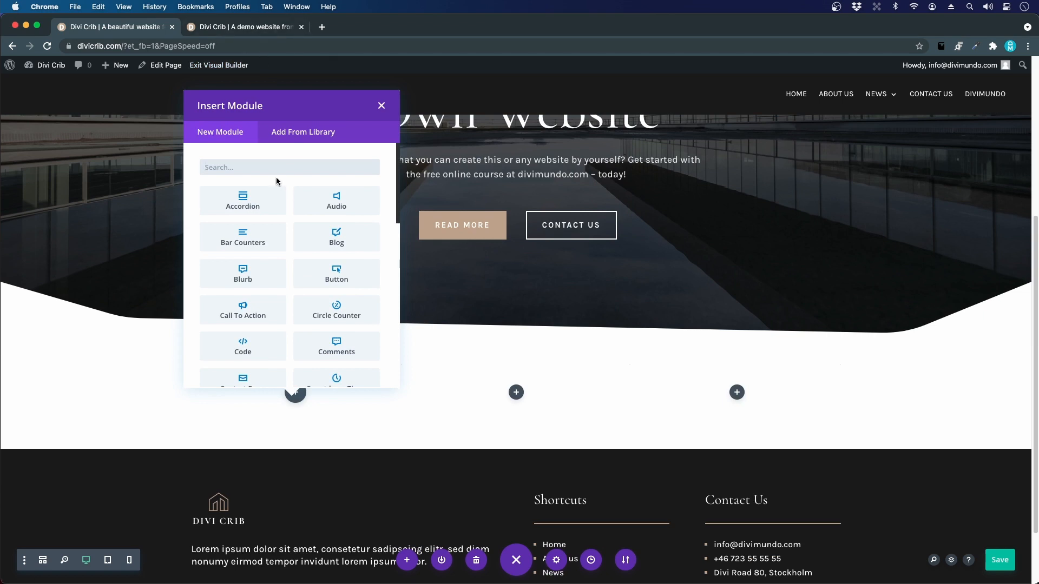
pyautogui.write('blur')
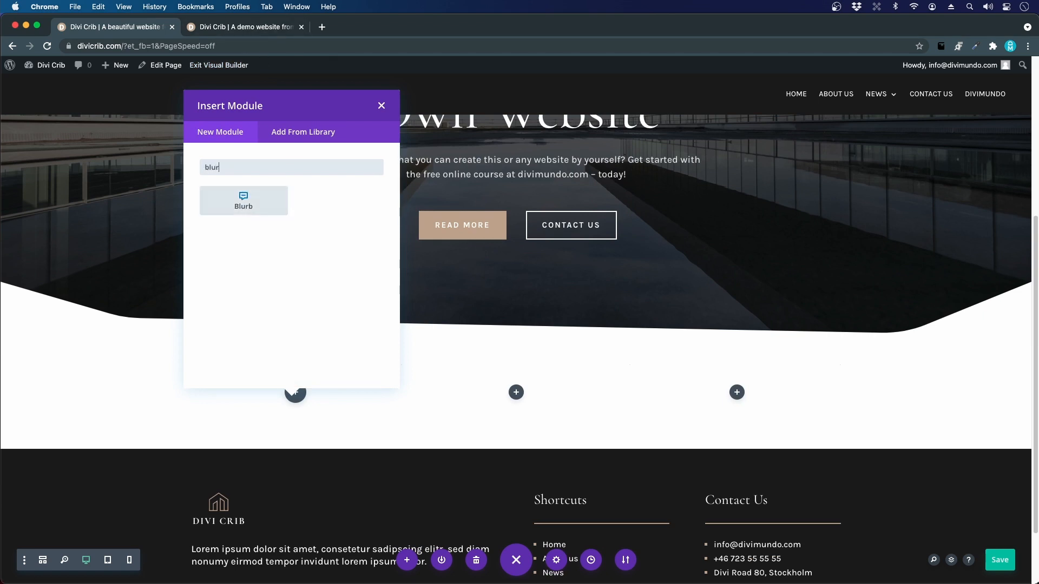
pyautogui.write('b')
pyautogui.click(245, 203)
pyautogui.scroll(-4, 334, 299)
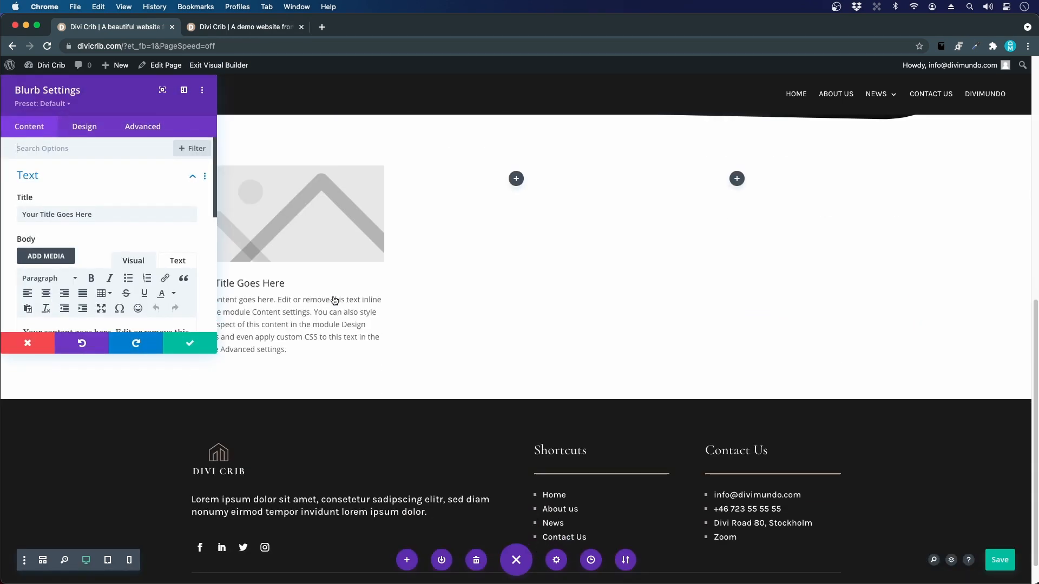
pyautogui.click(184, 91)
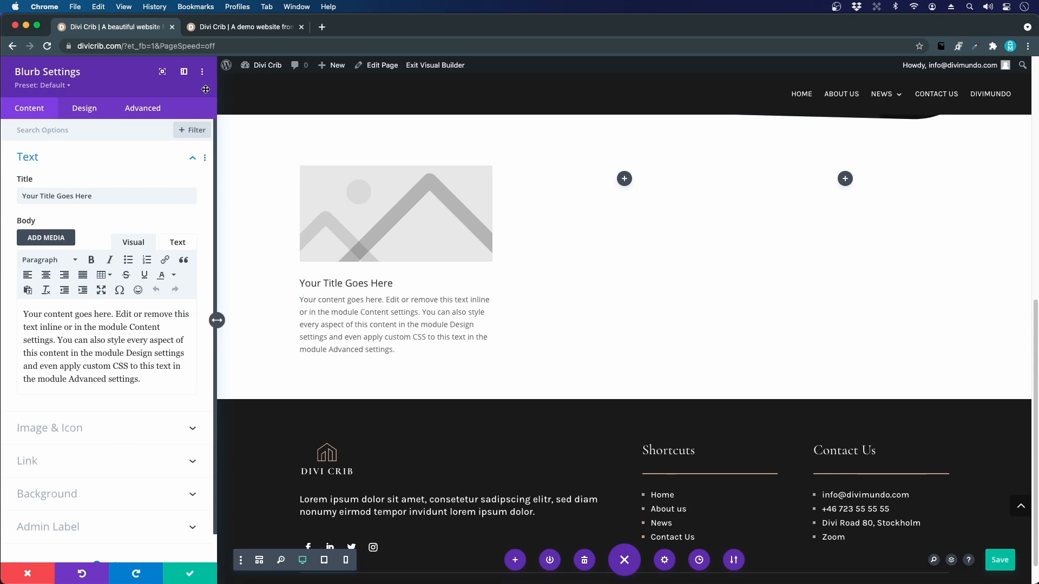
# Step: Copy the body text of the "The Perfect Feeling" card from the demo site and return to the page being built
pyautogui.click(221, 27)
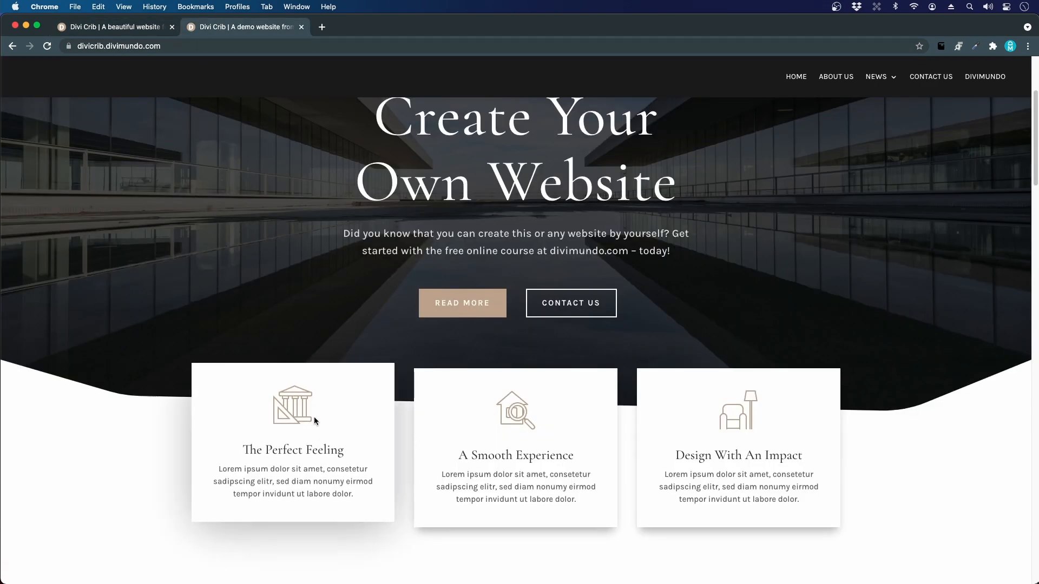
pyautogui.moveTo(355, 495); pyautogui.dragTo(212, 475)
pyautogui.press('super+c')
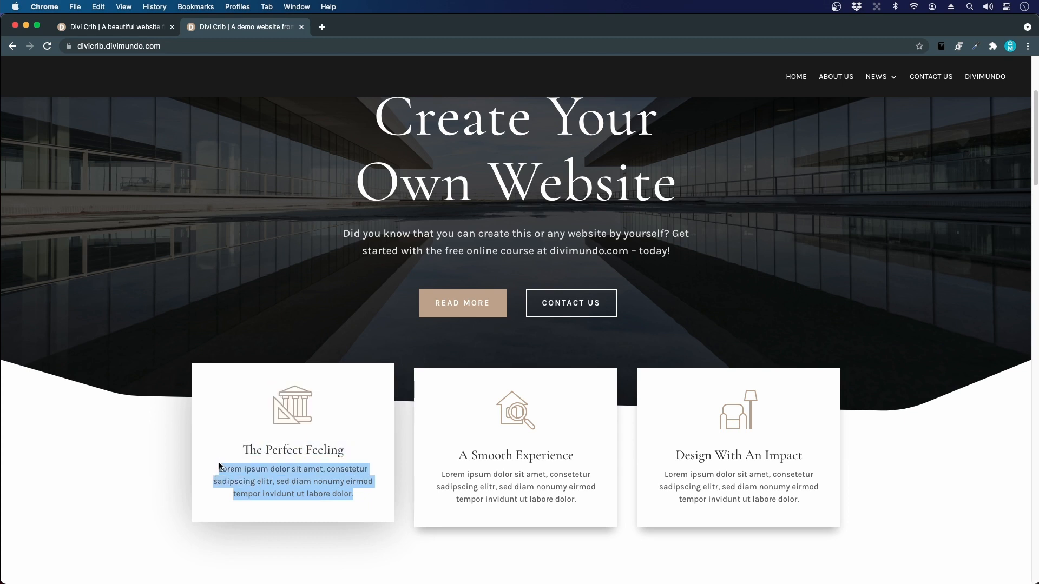
pyautogui.click(146, 30)
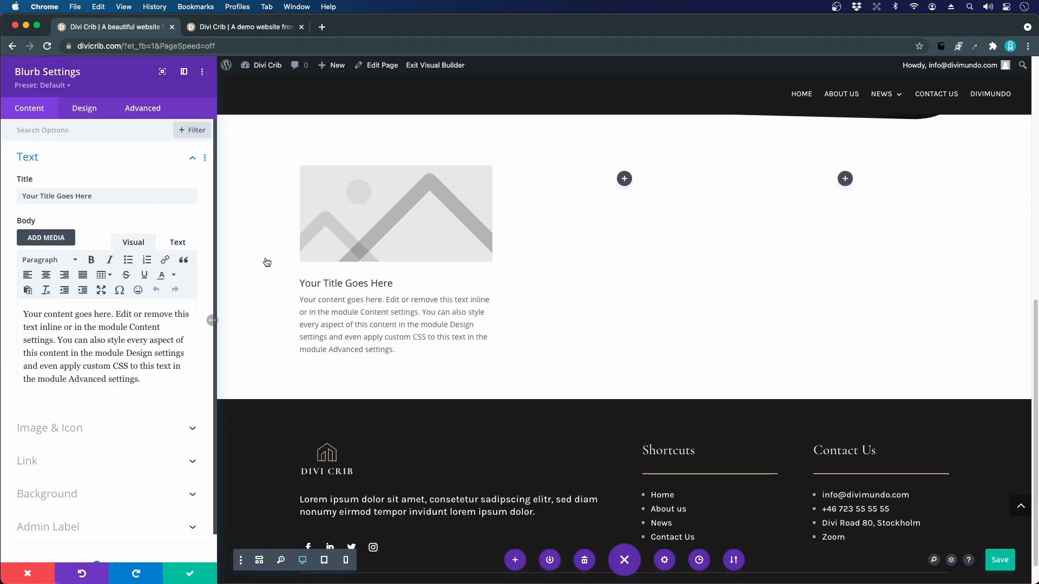
# Step: Set the blurb's title to "The Perfect Feeling" and replace its placeholder body with the copied lorem ipsum text
pyautogui.click(75, 196)
pyautogui.press('super+a')
pyautogui.write('The Pe')
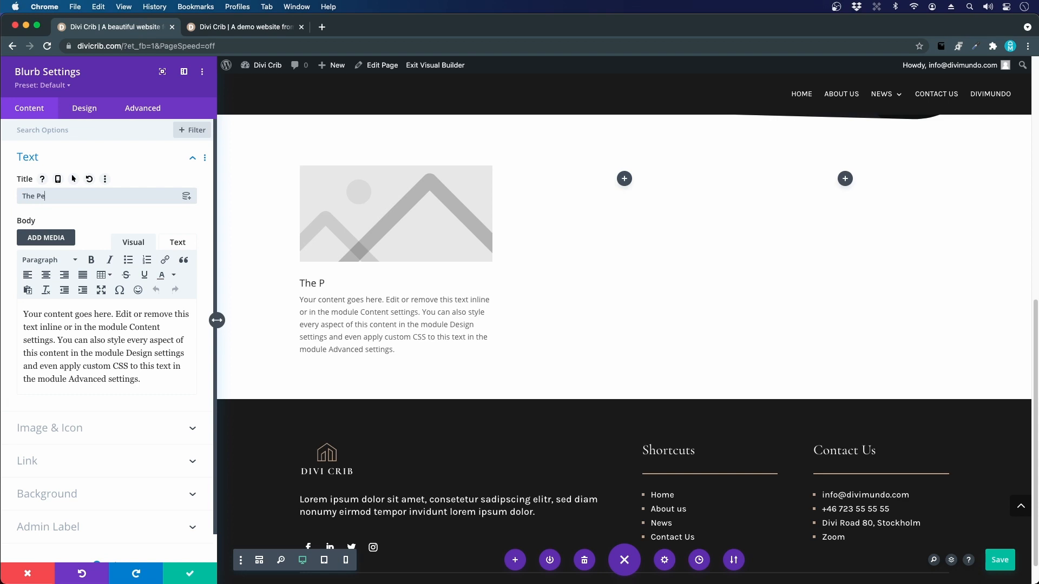
pyautogui.write('rfect Feeling')
pyautogui.tripleClick(157, 319)
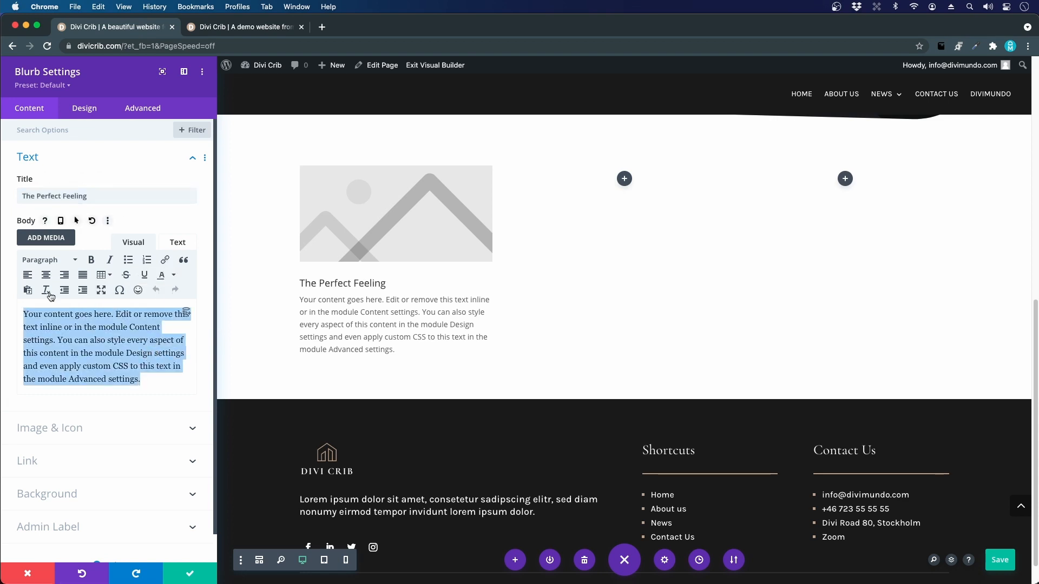
pyautogui.click(27, 290)
pyautogui.click(195, 316)
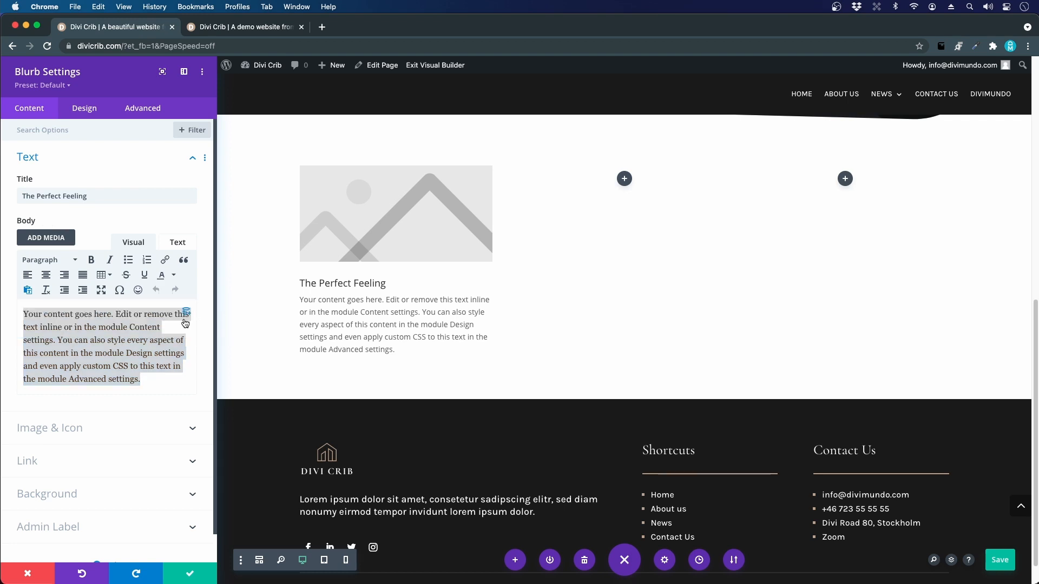
pyautogui.press('super+v')
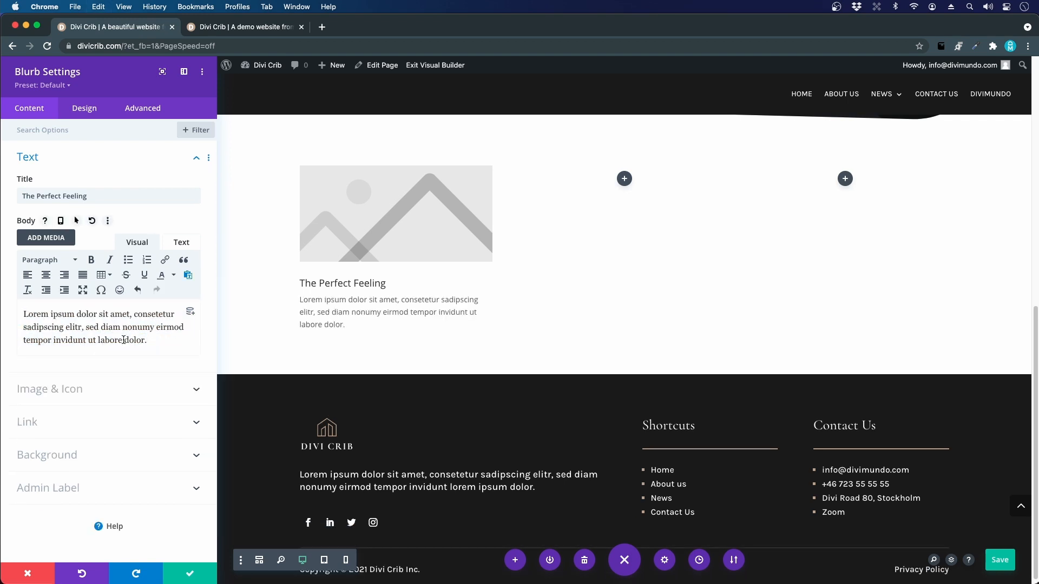
# Step: Try the blurb's built-in icon option in place of an image and browse the icon set
pyautogui.click(48, 389)
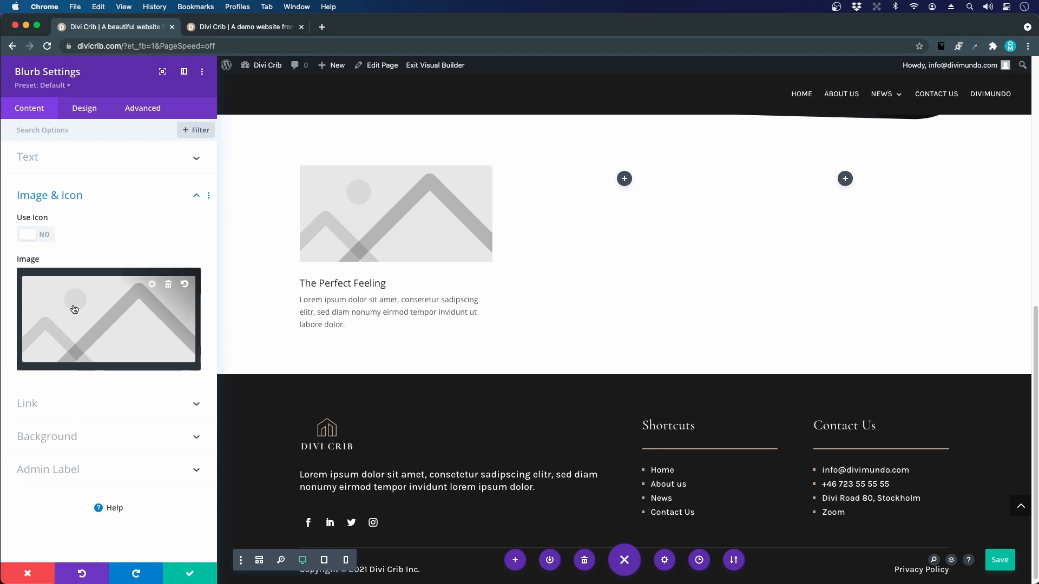
pyautogui.click(26, 235)
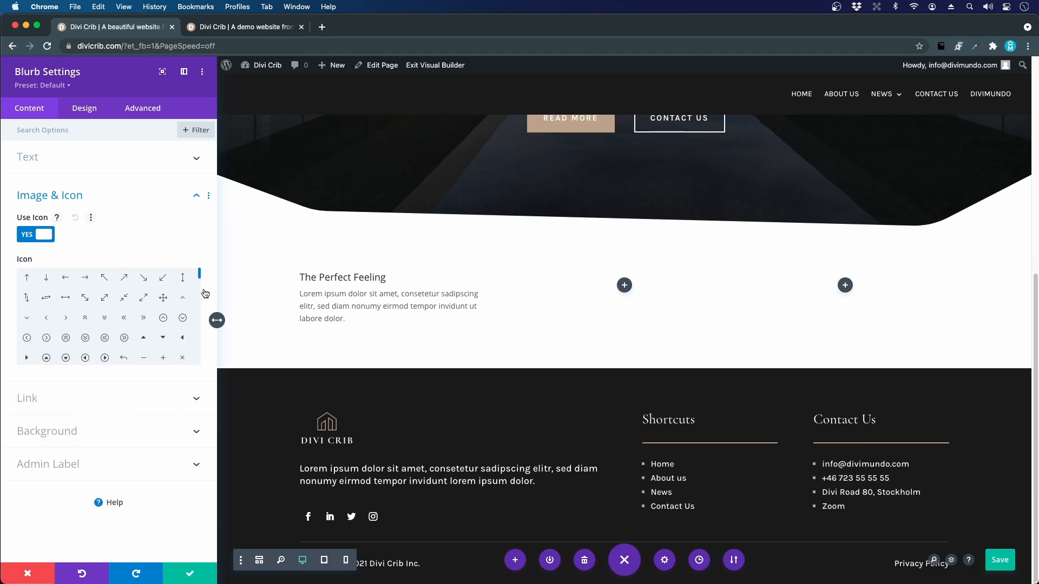
pyautogui.moveTo(196, 291)
pyautogui.mouseDown()
pyautogui.moveTo(185, 350)
pyautogui.moveTo(190, 271)
pyautogui.mouseUp()
pyautogui.click(38, 238)
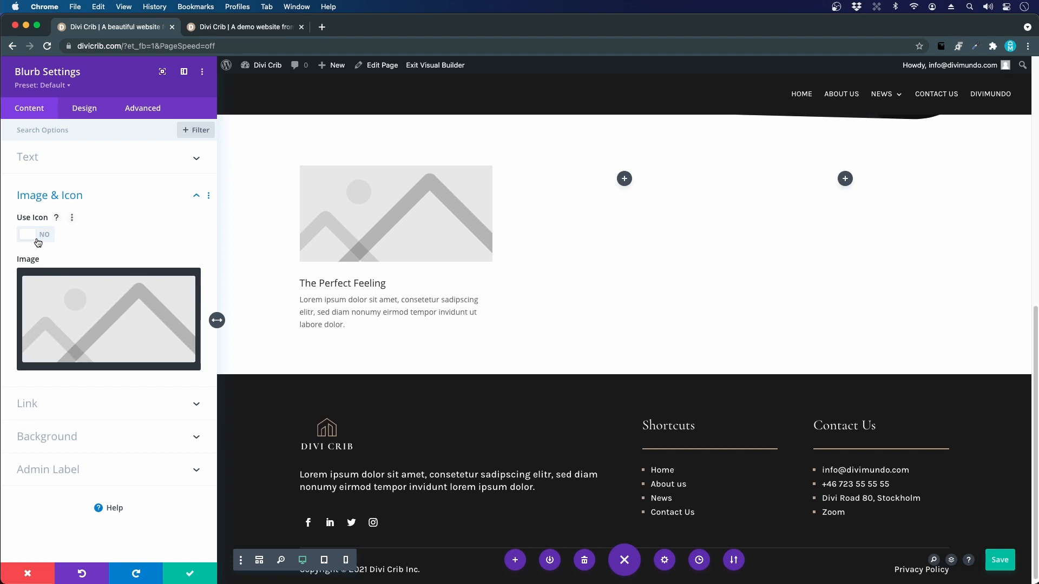
# Step: Replace the blurb's placeholder image with architecture-firm-01.png from the media library
pyautogui.click(104, 329)
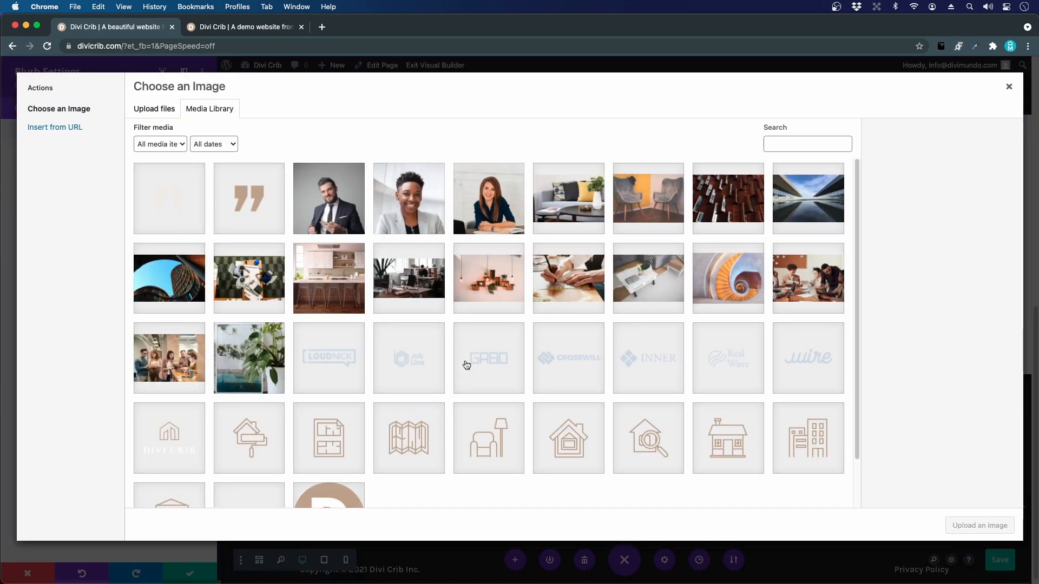
pyautogui.scroll(-3, 463, 373)
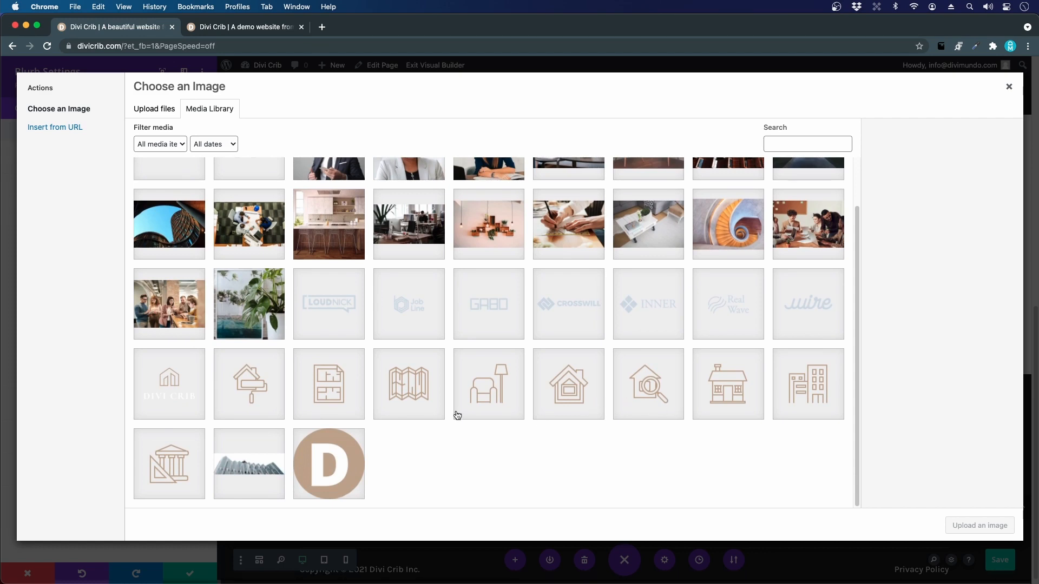
pyautogui.click(159, 453)
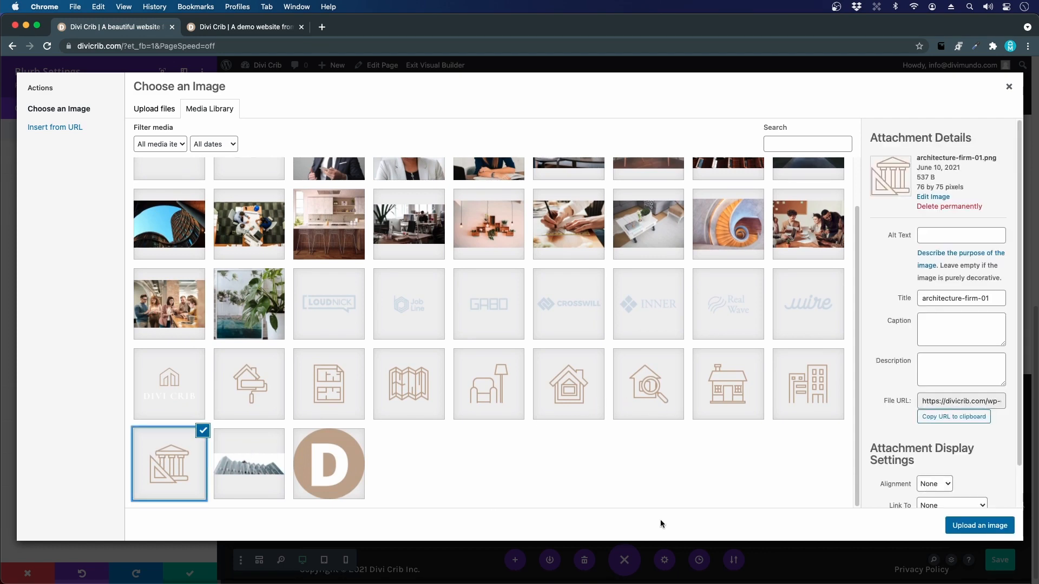
pyautogui.click(997, 529)
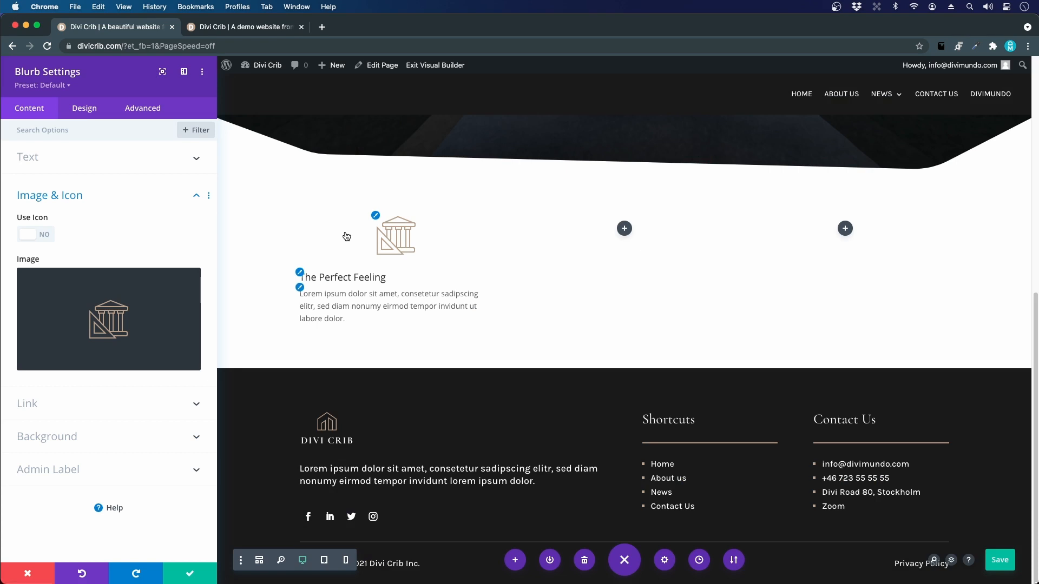
# Step: Center-align the blurb's text in its design settings
pyautogui.click(87, 108)
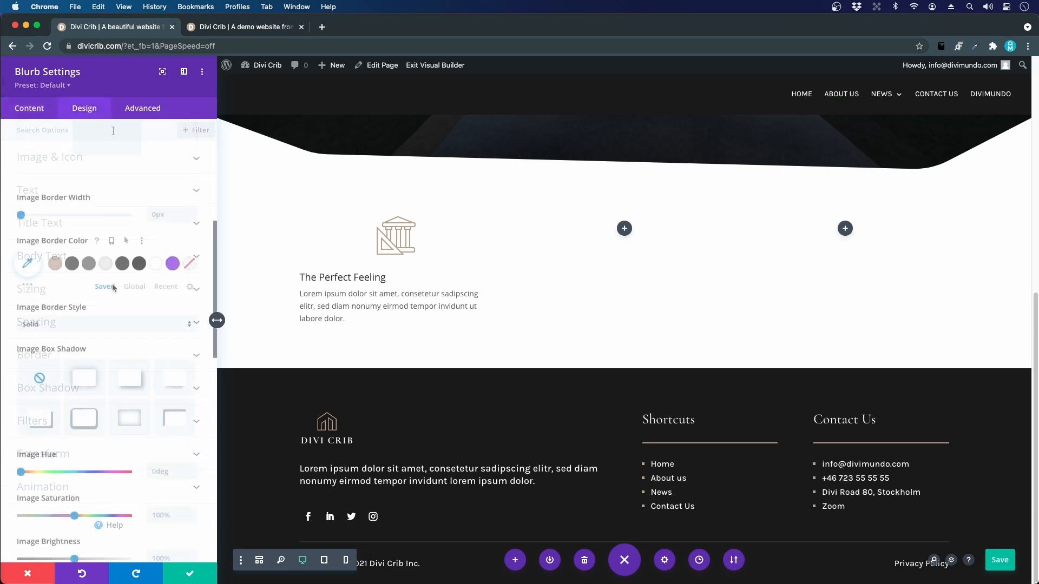
pyautogui.scroll(-10, 112, 283)
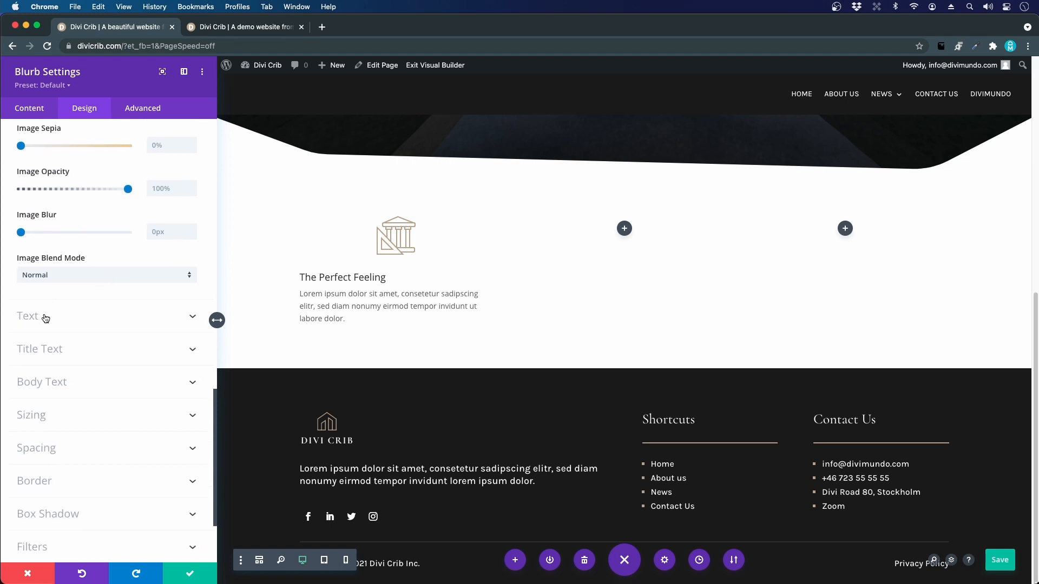
pyautogui.click(46, 318)
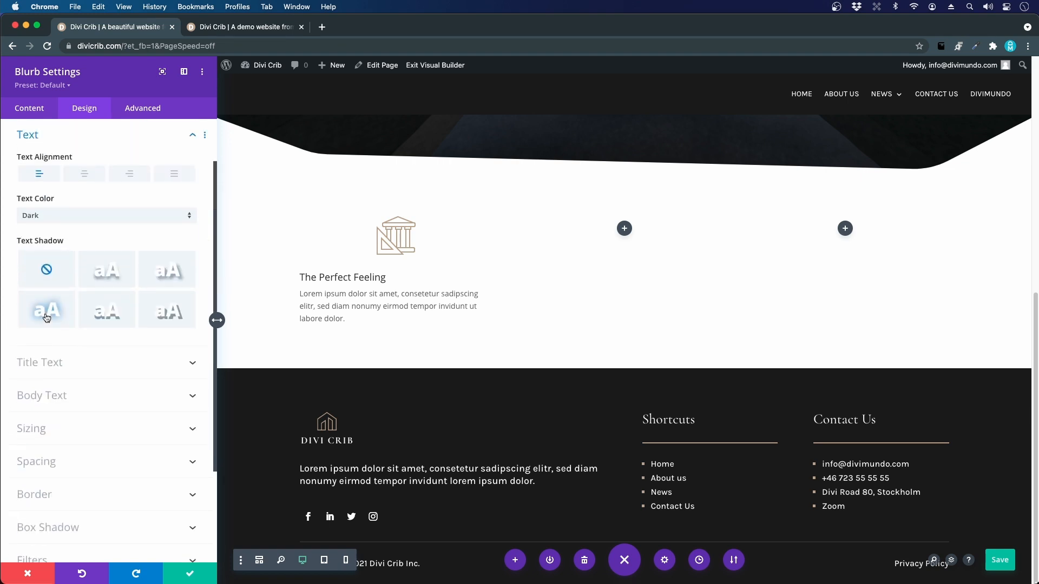
pyautogui.click(84, 175)
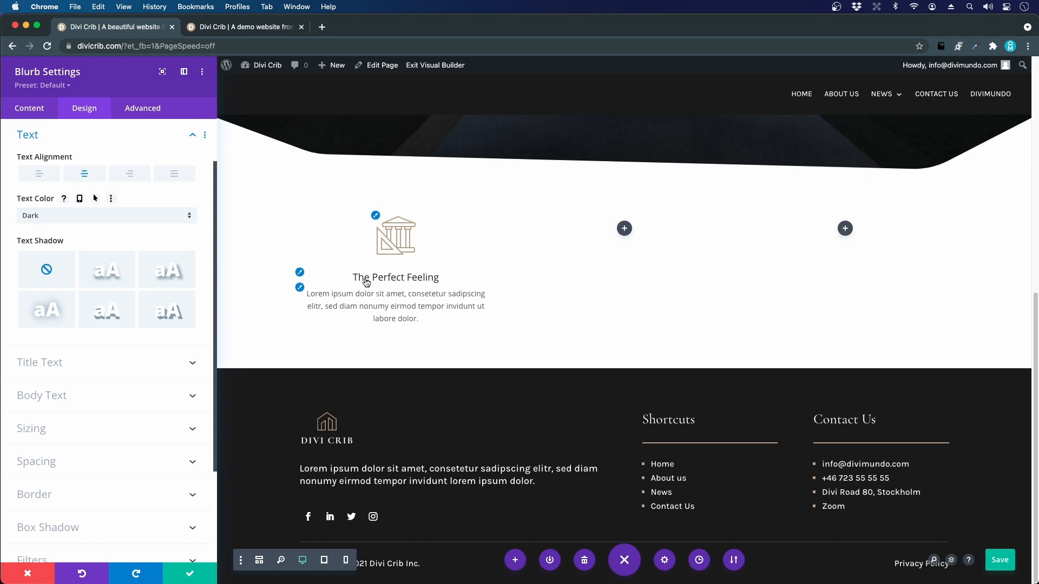
# Step: Set the blurb title's font to Cormorant Garamond and its text size to 26px
pyautogui.click(299, 273)
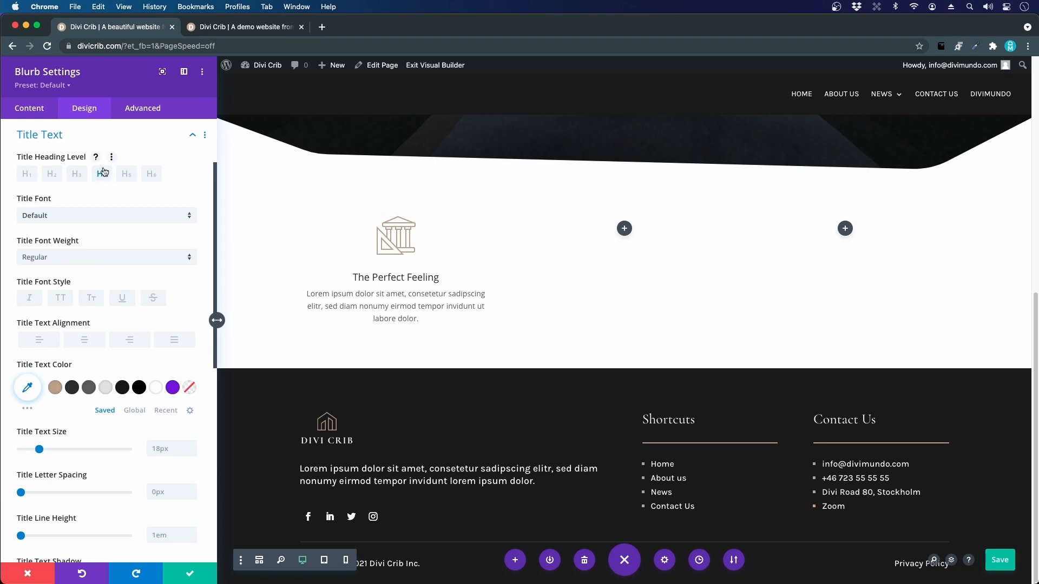
pyautogui.click(38, 220)
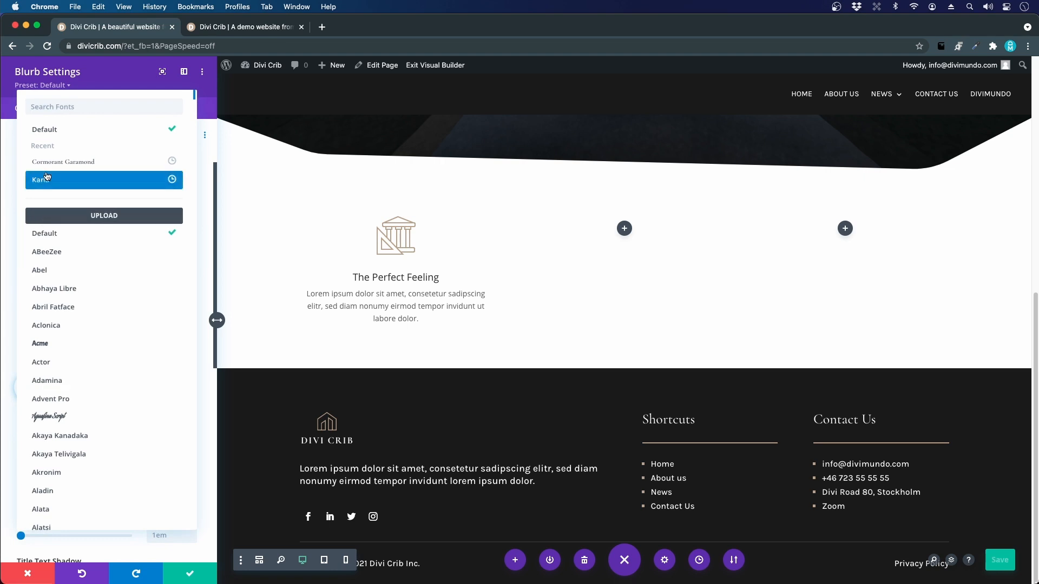
pyautogui.click(50, 168)
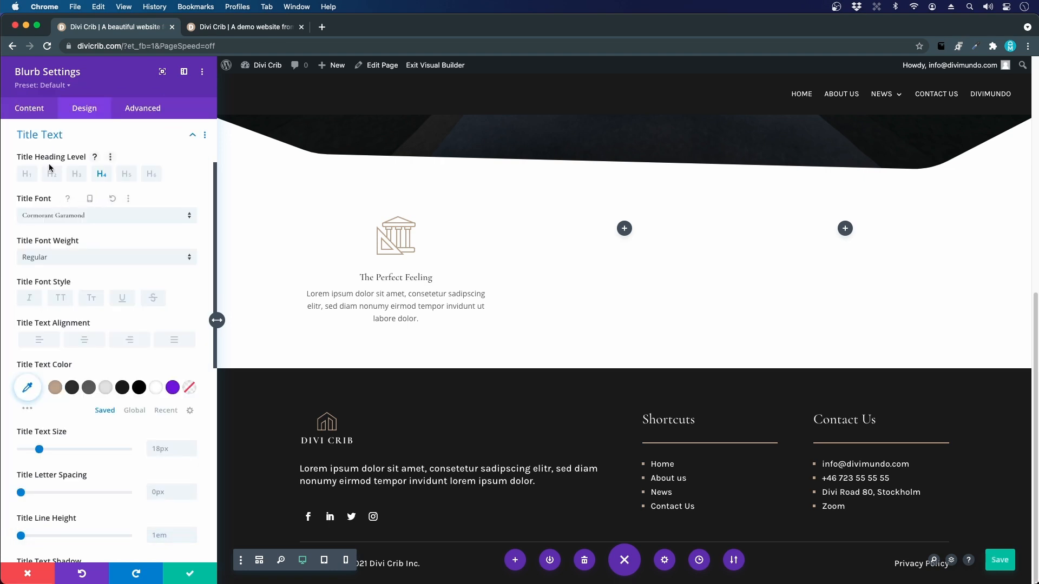
pyautogui.scroll(-2, 64, 395)
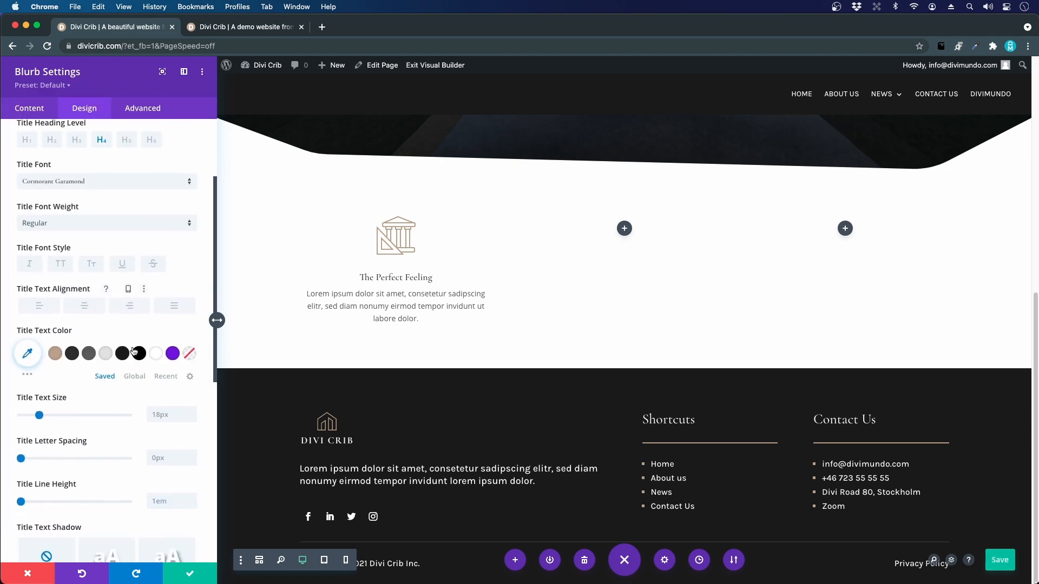
pyautogui.moveTo(40, 406); pyautogui.dragTo(48, 415)
# Step: Set the blurb body's font to Karla and its text size to 16px
pyautogui.click(299, 288)
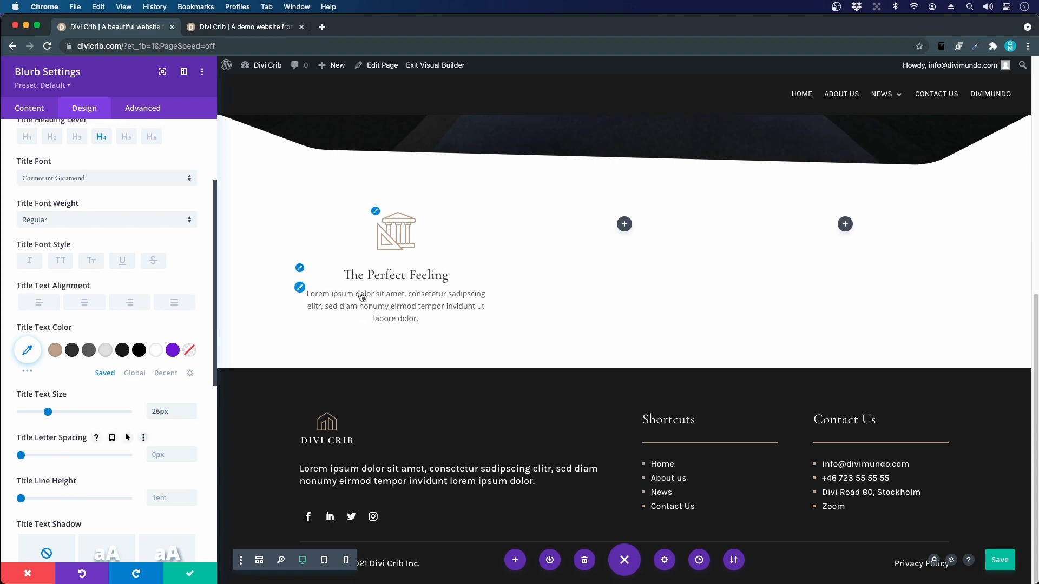
pyautogui.click(84, 208)
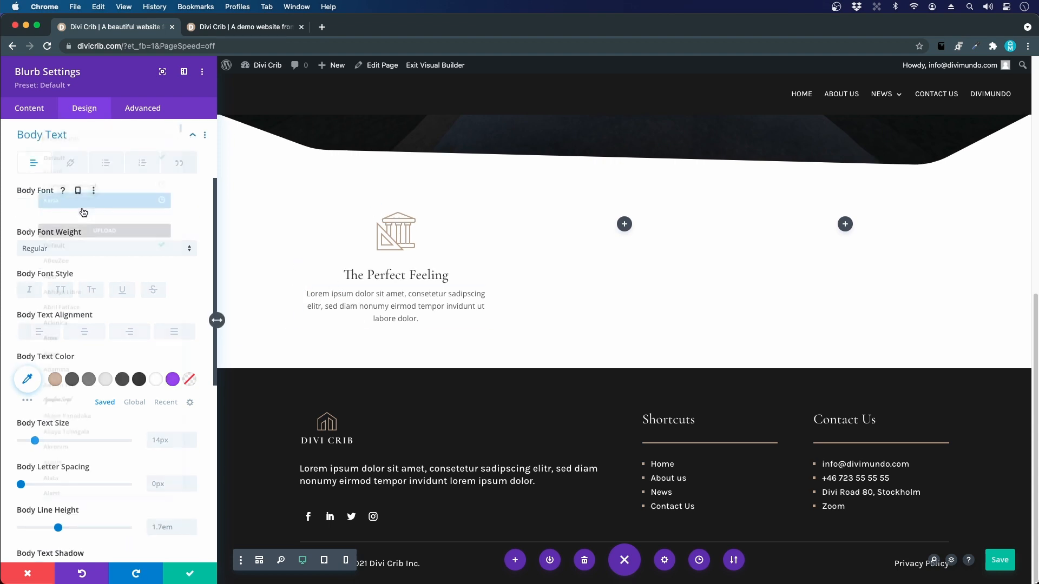
pyautogui.click(82, 184)
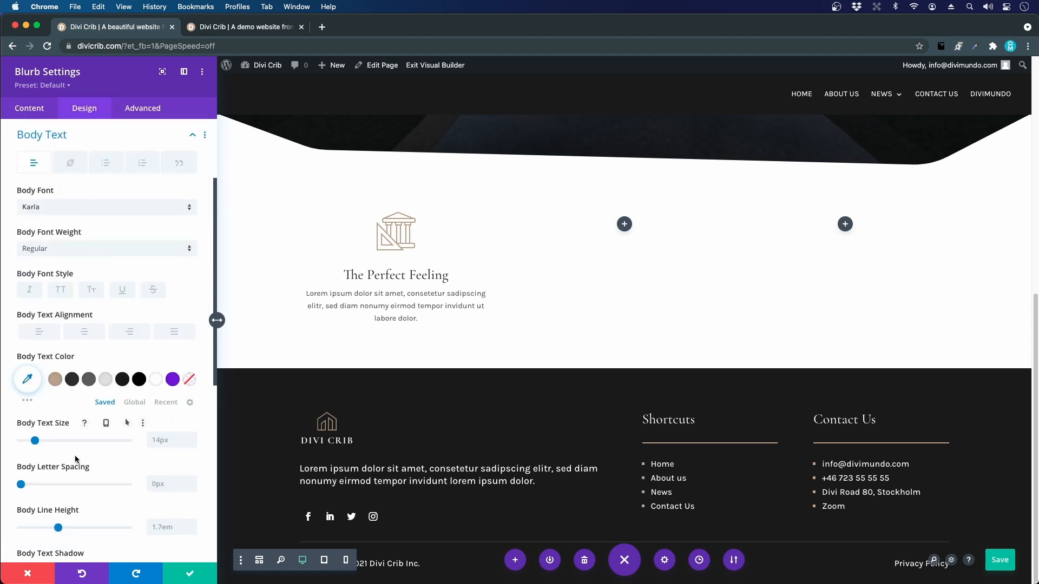
pyautogui.click(39, 441)
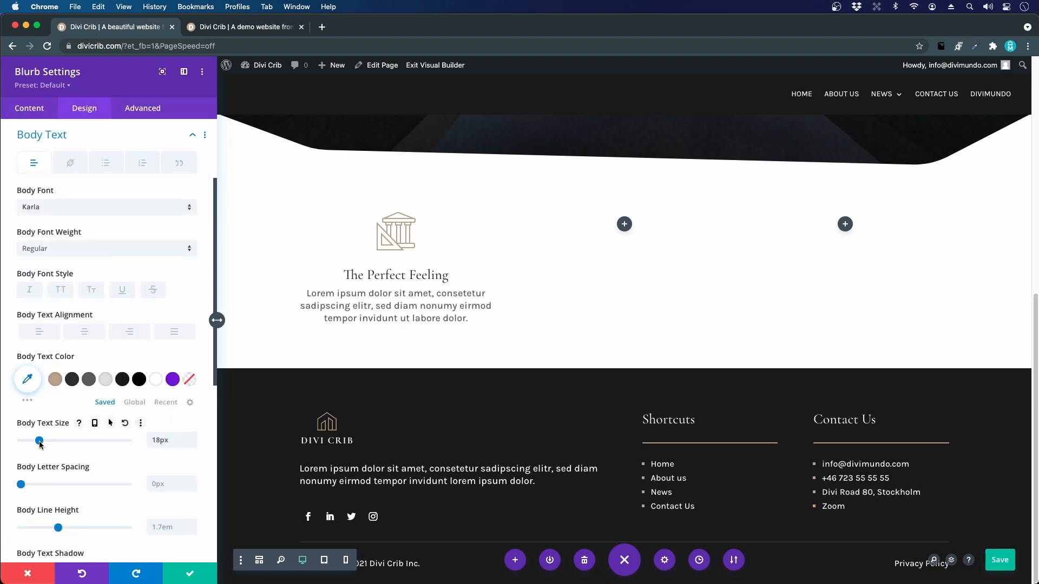
pyautogui.moveTo(39, 443); pyautogui.dragTo(38, 443)
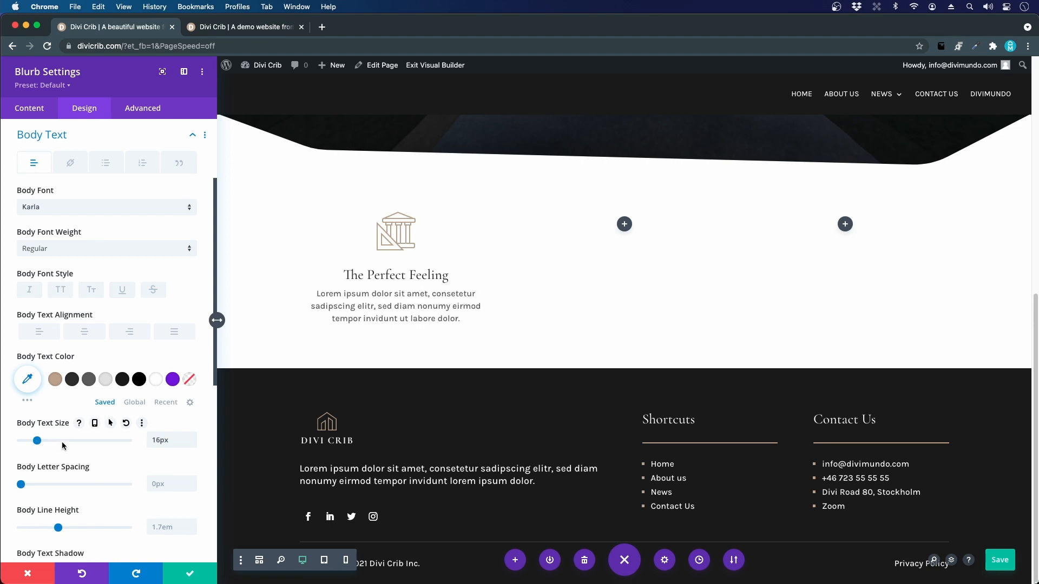
# Step: Compare the blurb's styling with the demo site's three cards and return to the page being built
pyautogui.click(265, 27)
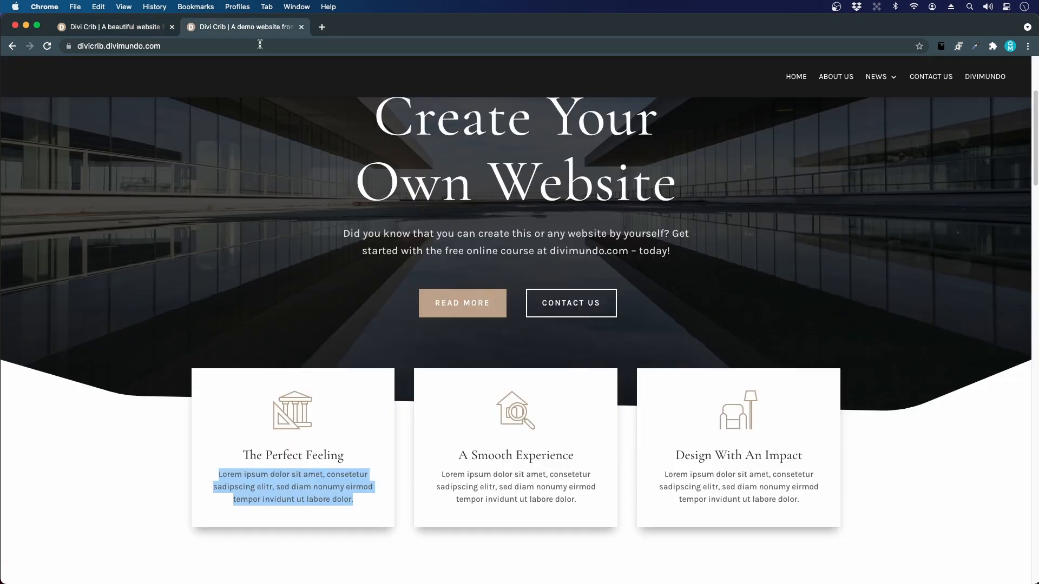
pyautogui.click(162, 443)
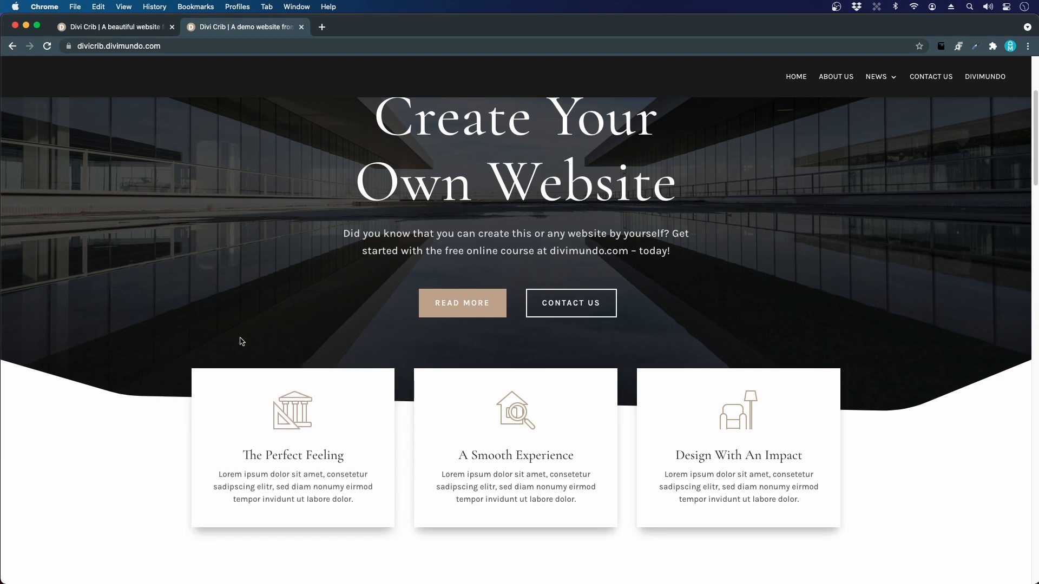
pyautogui.hotkey('ctrl', 'shift', 'Tab')
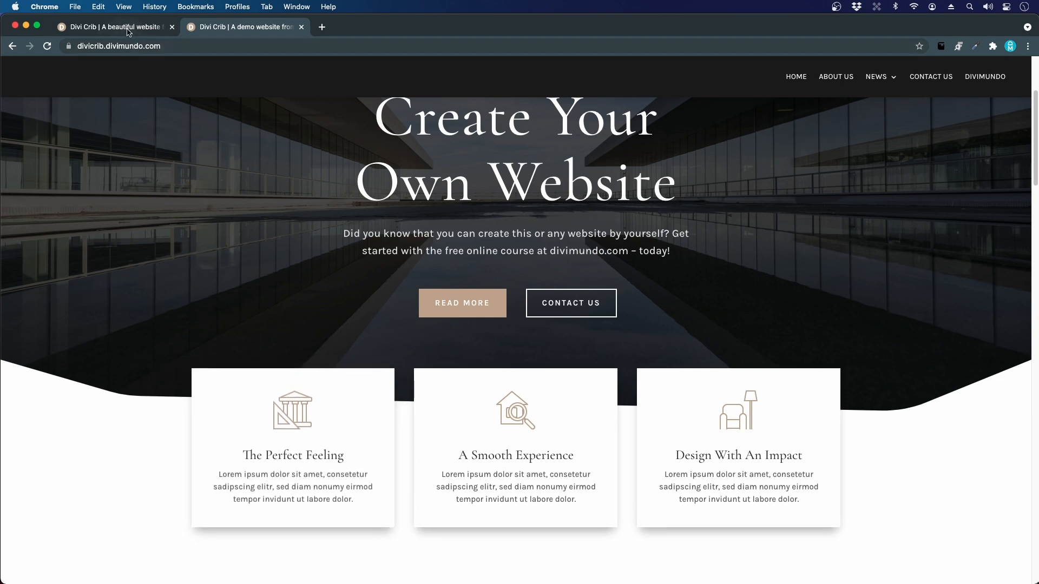
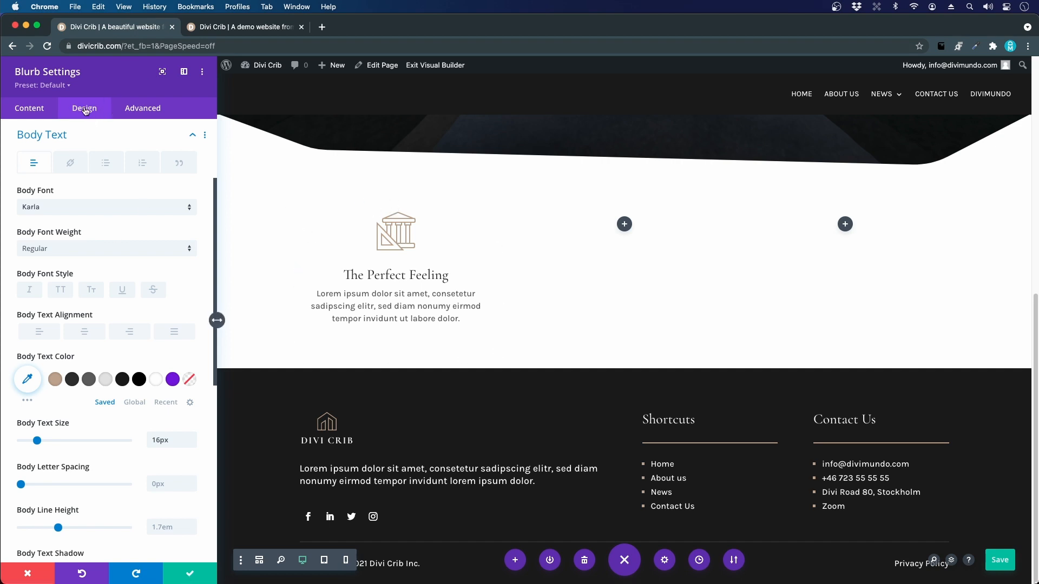
# Step: Apply the box shadow preset with a soft shadow along the bottom edge to the "The Perfect Feeling" blurb
pyautogui.click(54, 136)
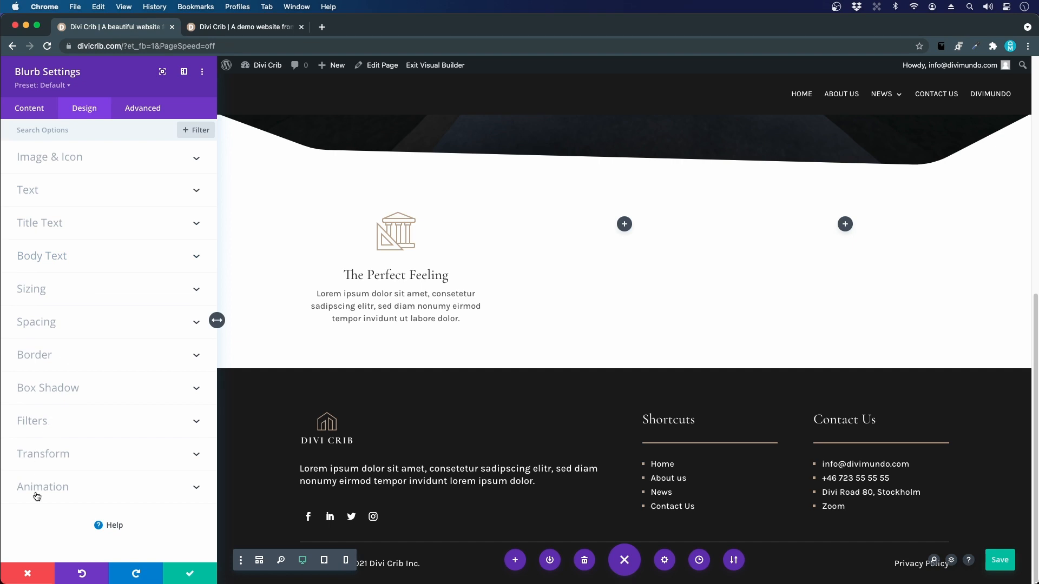
pyautogui.click(50, 394)
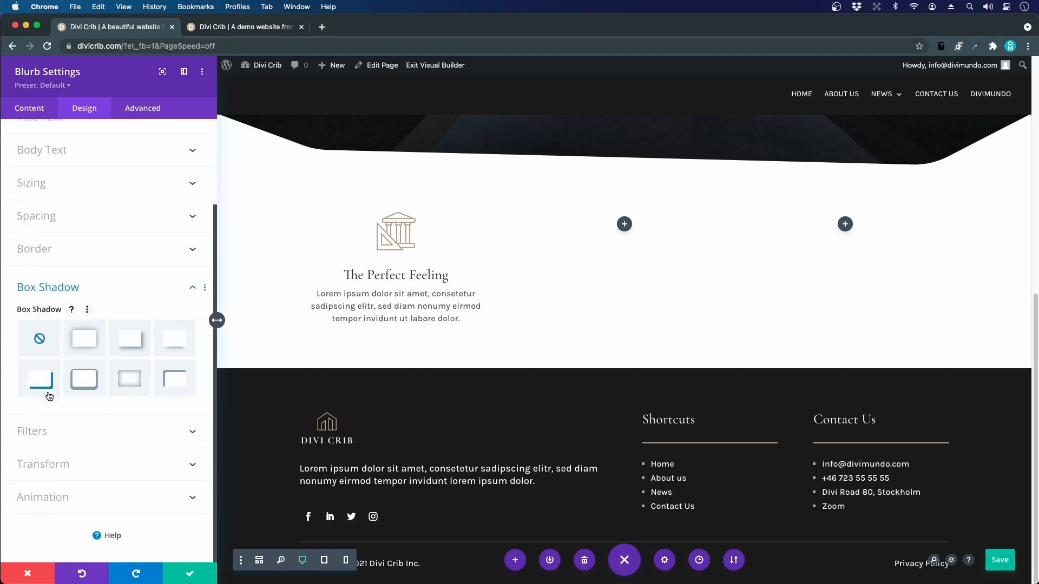
pyautogui.click(177, 346)
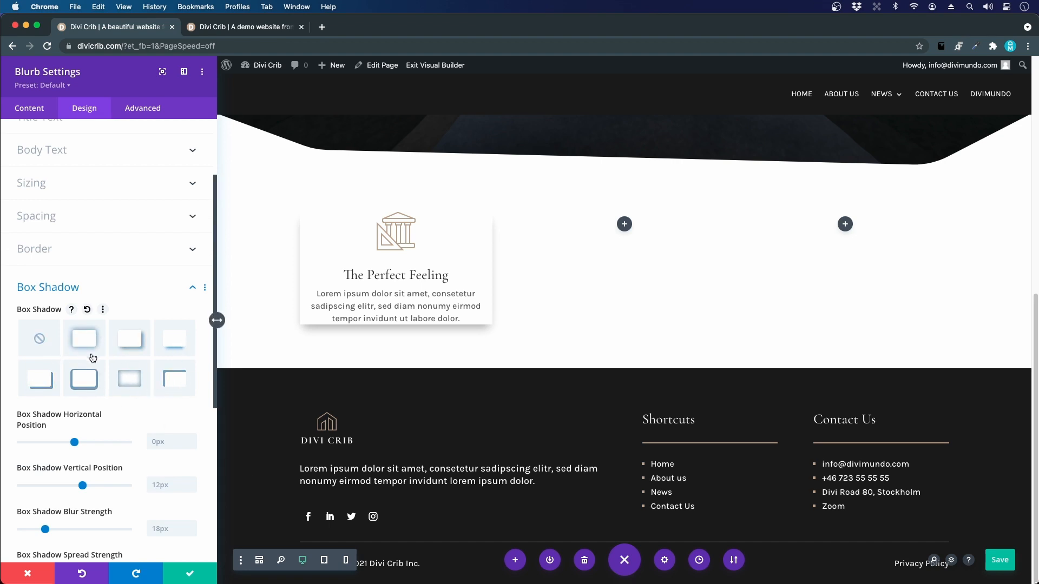
pyautogui.click(92, 353)
pyautogui.click(172, 341)
pyautogui.scroll(-2, 168, 328)
pyautogui.scroll(-1, 166, 329)
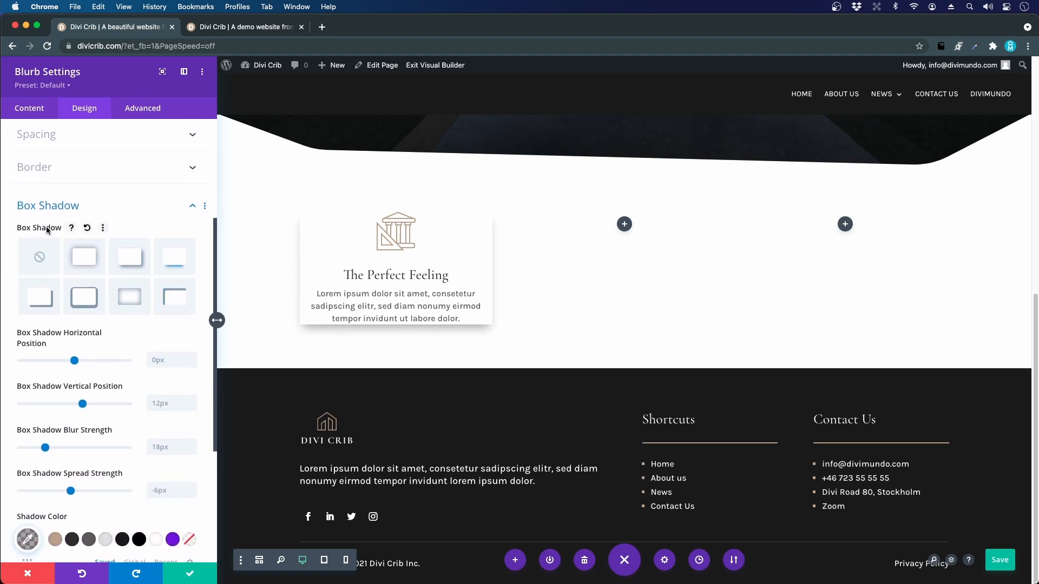
# Step: Set the blurb's box shadow blur strength to 80px for the hover state, matching the demo site's card, and save the blurb settings
pyautogui.click(238, 25)
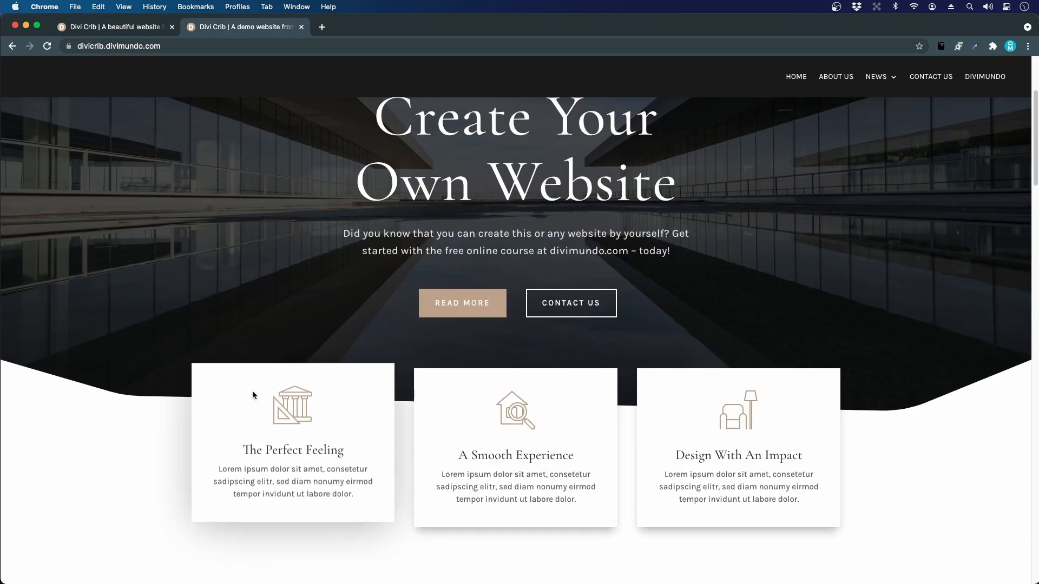
pyautogui.click(141, 31)
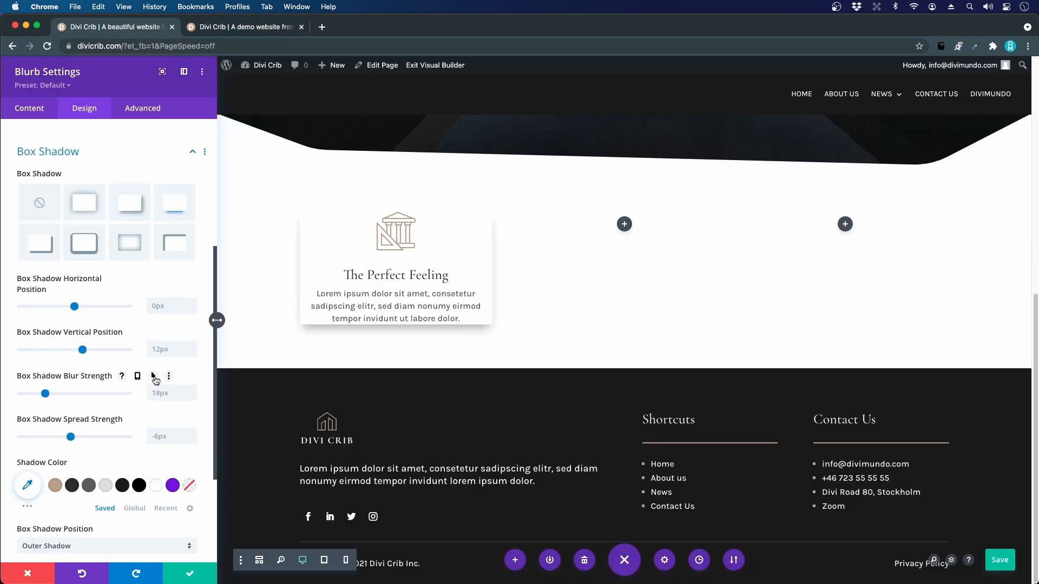
pyautogui.click(154, 377)
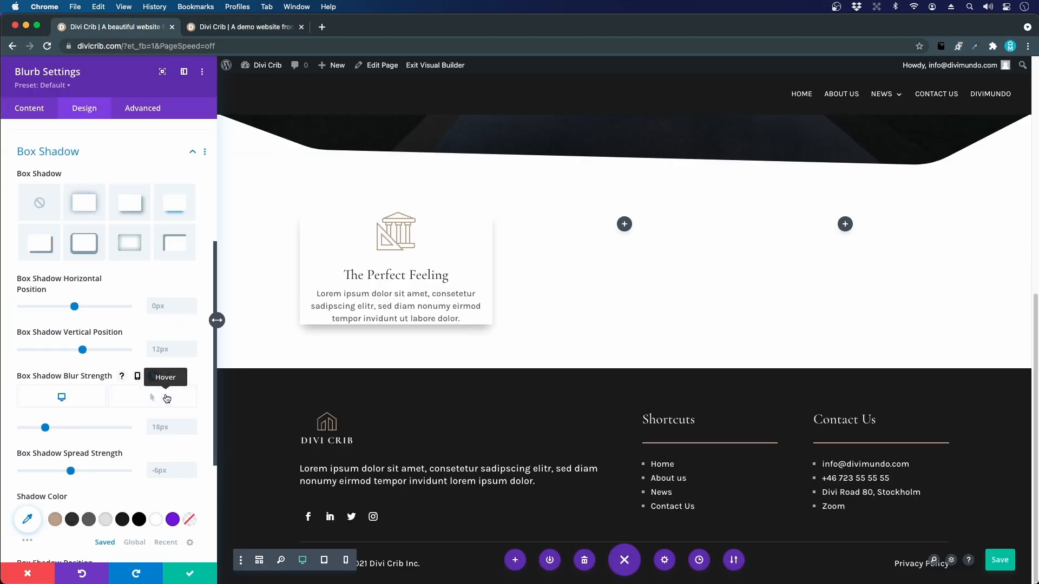
pyautogui.click(167, 399)
pyautogui.moveTo(47, 428); pyautogui.dragTo(246, 431)
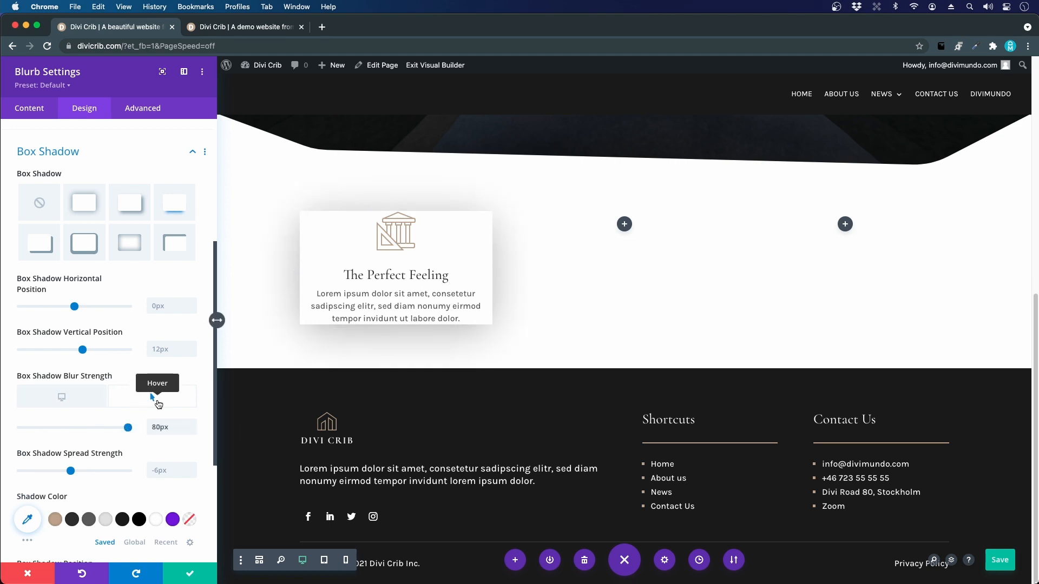
pyautogui.click(71, 398)
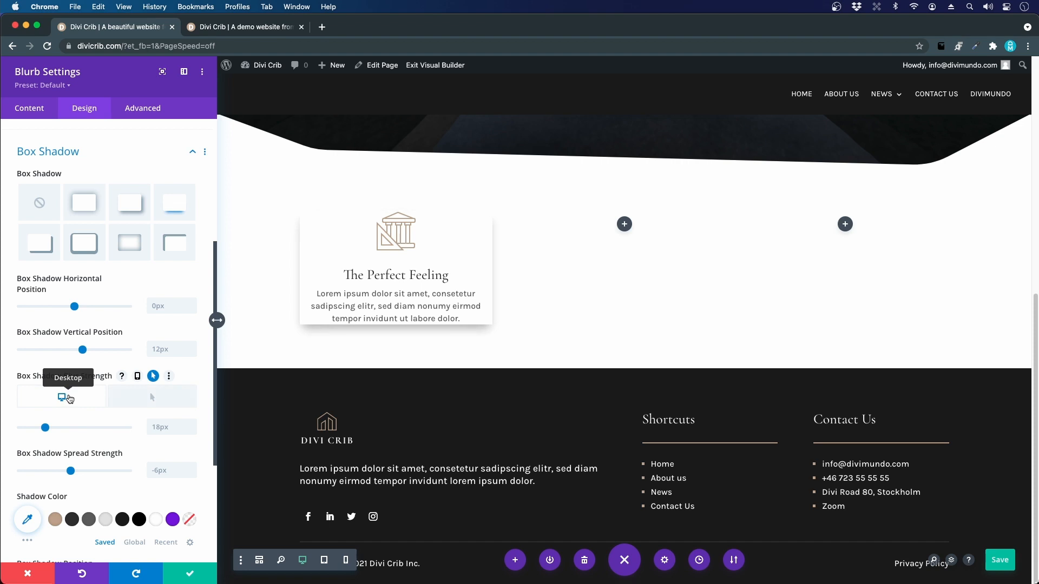
pyautogui.click(157, 399)
pyautogui.click(83, 397)
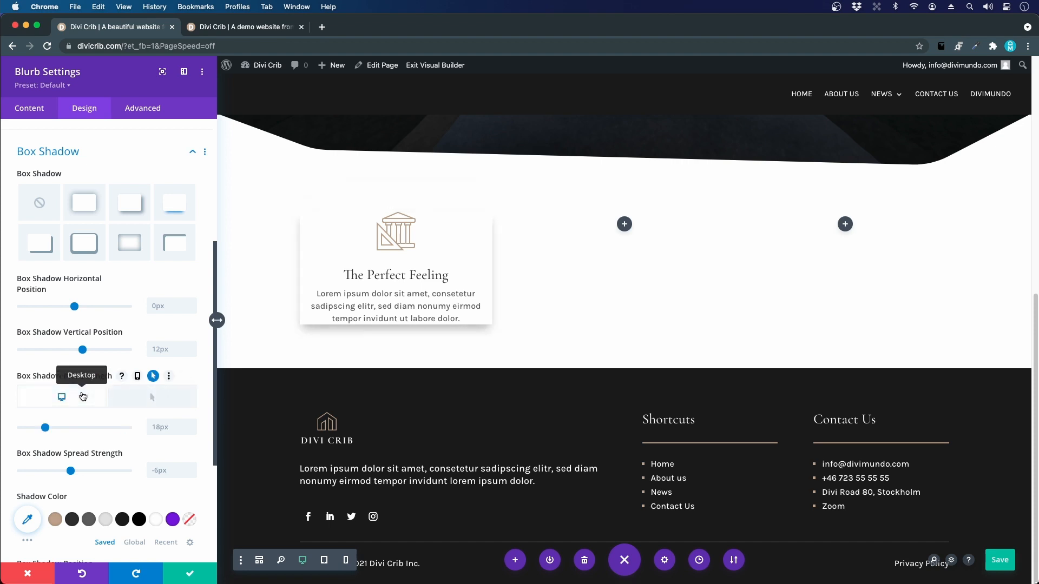
pyautogui.click(186, 573)
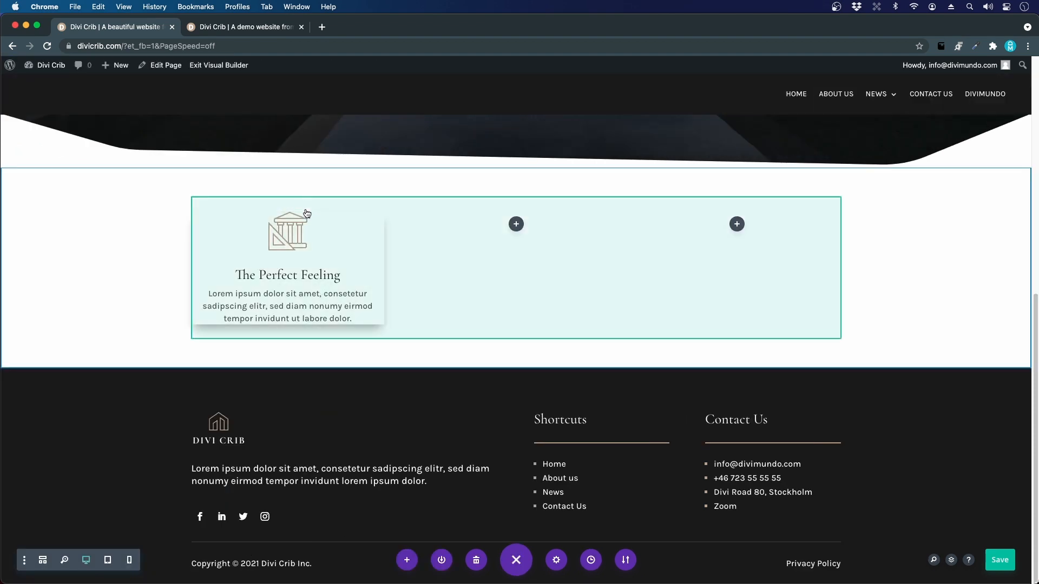
# Step: Remove the top padding of the section below the hero and of its three-column row
pyautogui.scroll(2, 324, 232)
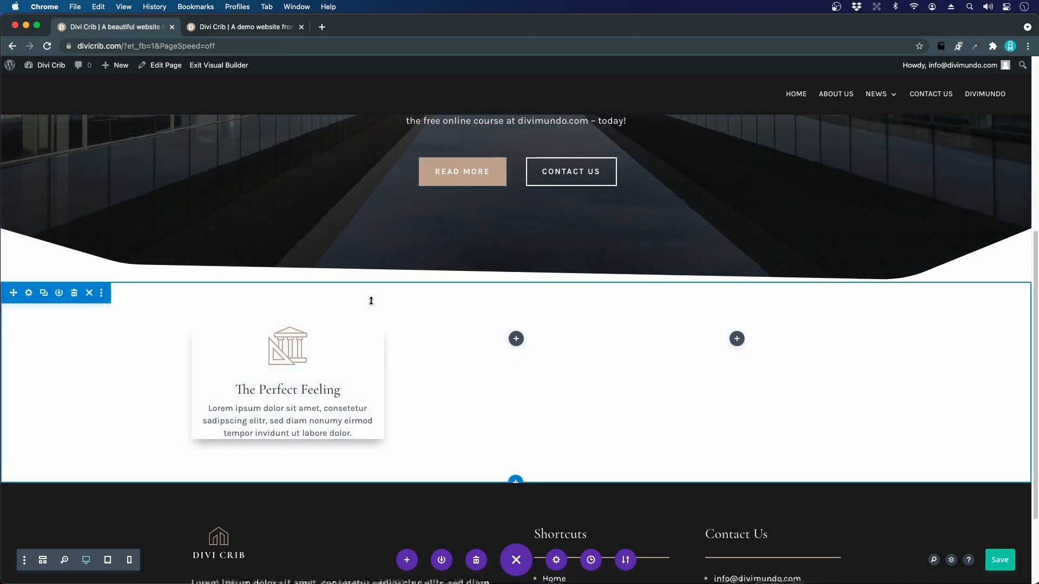
pyautogui.moveTo(371, 301); pyautogui.dragTo(375, 267)
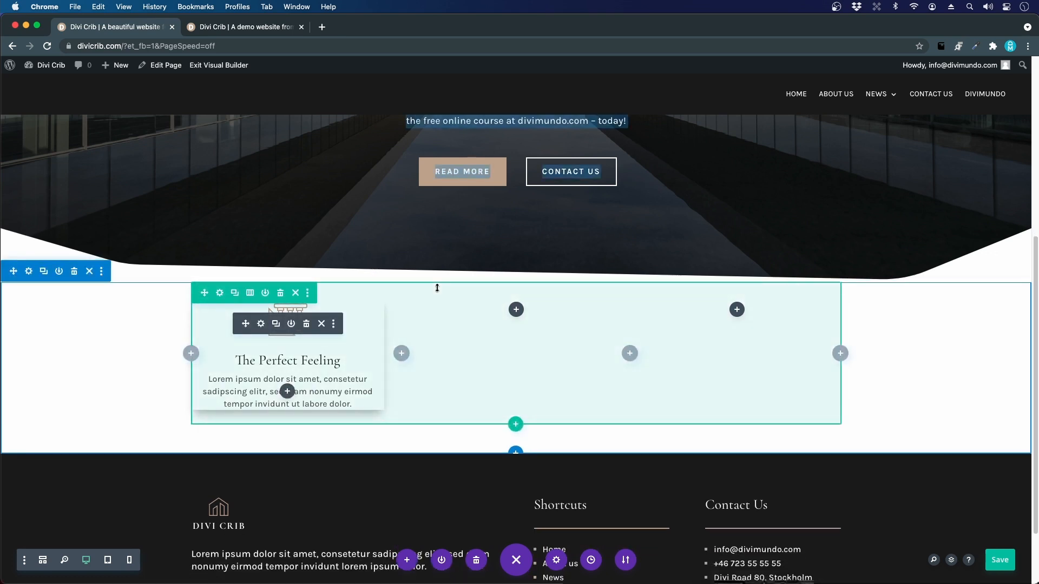
pyautogui.moveTo(438, 288); pyautogui.dragTo(440, 276)
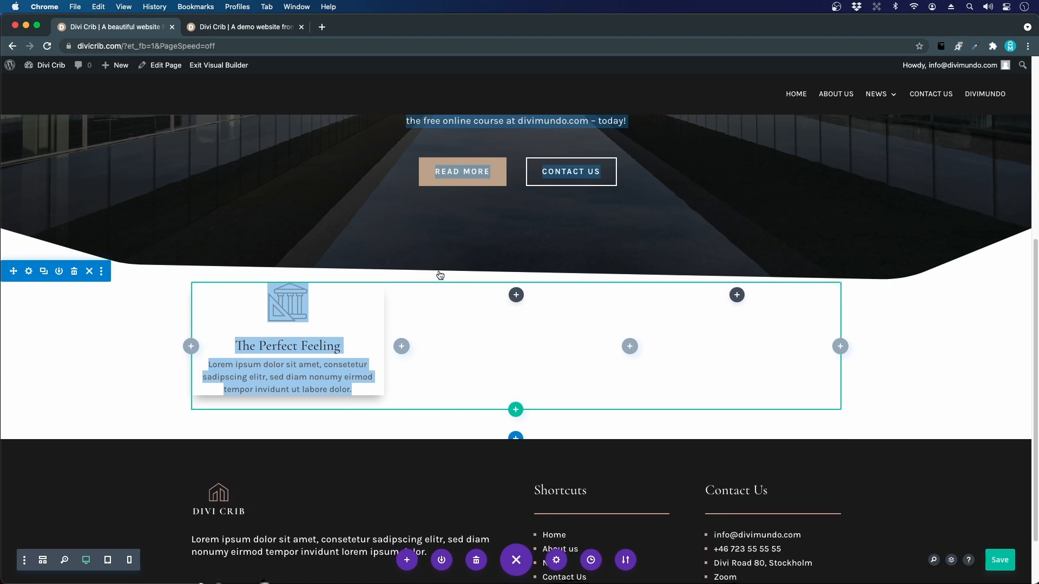
pyautogui.click(80, 496)
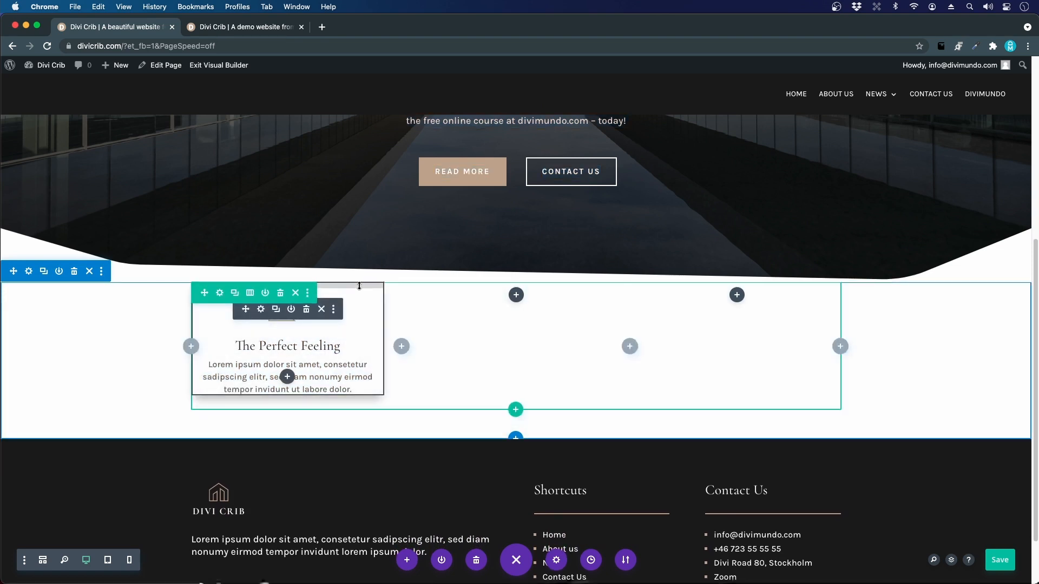
# Step: Open the settings of the "The Perfect Feeling" blurb for further styling
pyautogui.click(261, 310)
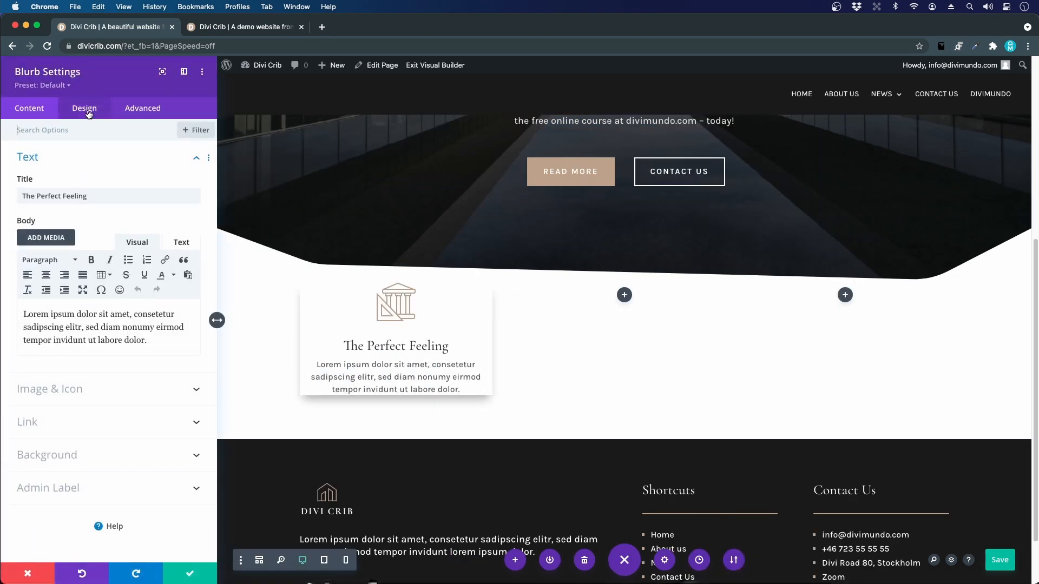
# Step: Set the top margin of The Perfect Feeling blurb to -81px in its spacing design settings
pyautogui.click(84, 109)
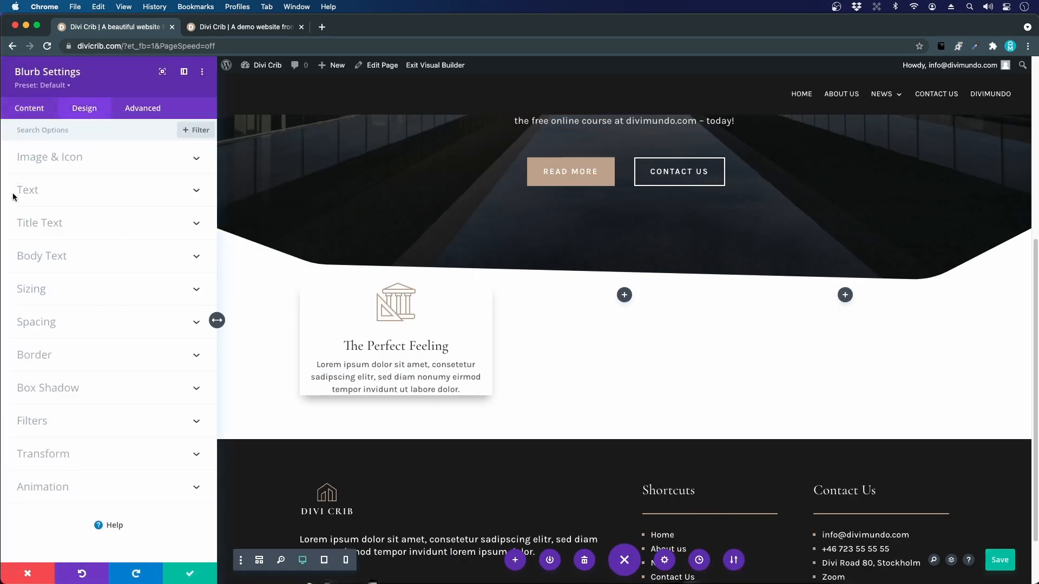
pyautogui.click(50, 319)
pyautogui.scroll(-2, 54, 311)
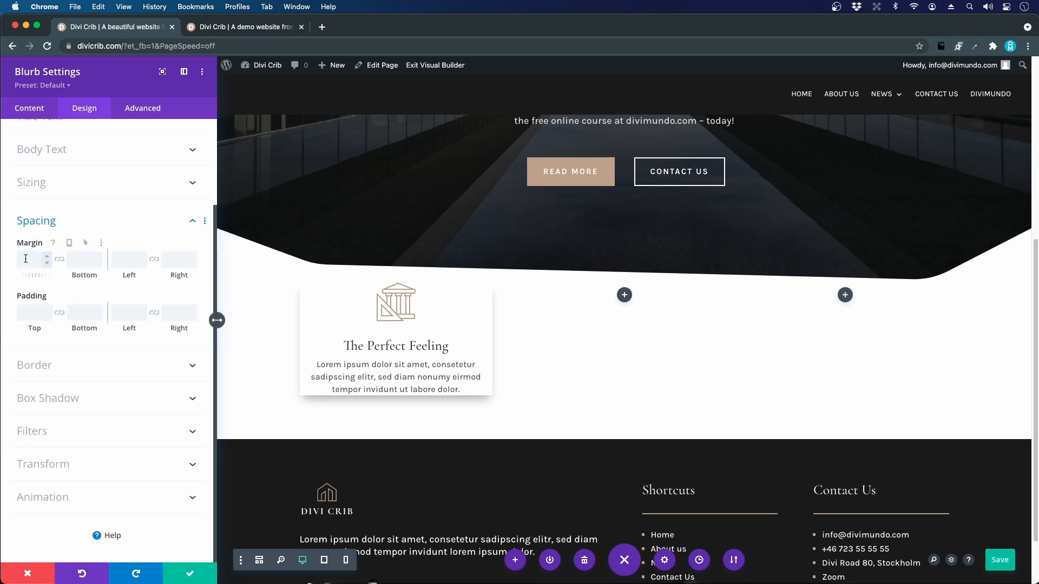
pyautogui.click(53, 263)
pyautogui.write('8px')
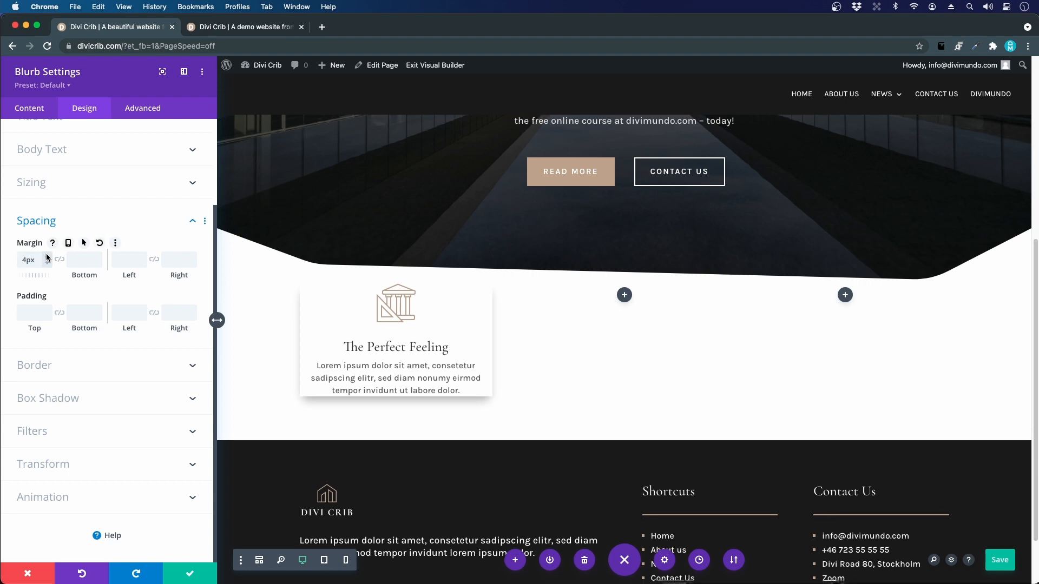
pyautogui.click(47, 257)
pyautogui.click(47, 257)
pyautogui.click(47, 257)
pyautogui.click(47, 256)
pyautogui.click(47, 257)
pyautogui.click(47, 257)
pyautogui.click(47, 257)
pyautogui.click(47, 257)
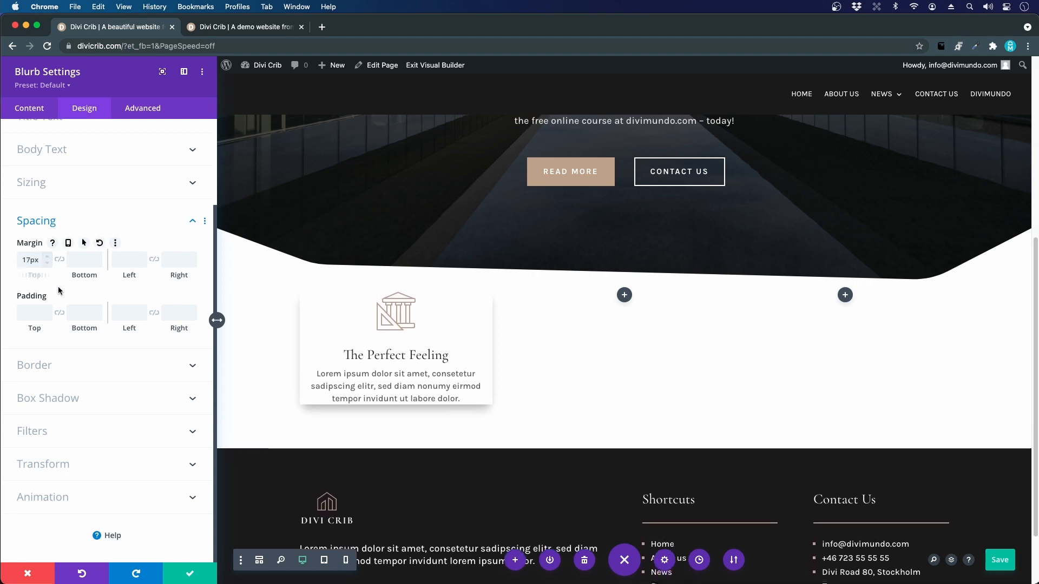
pyautogui.click(47, 264)
pyautogui.click(47, 265)
pyautogui.click(47, 264)
pyautogui.click(47, 264)
pyautogui.click(48, 265)
pyautogui.click(47, 264)
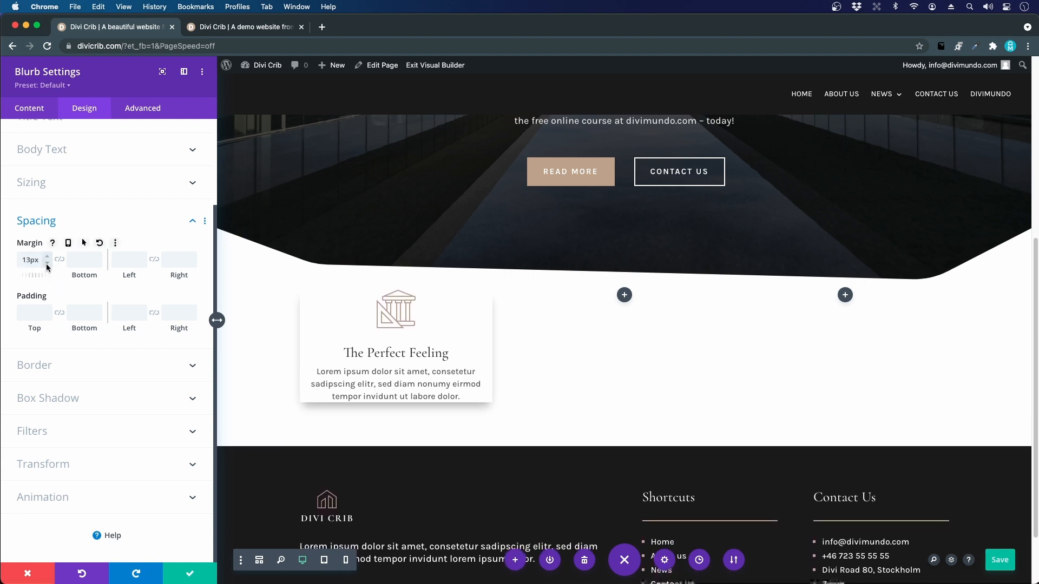
pyautogui.click(47, 264)
pyautogui.click(47, 265)
pyautogui.click(47, 264)
pyautogui.click(47, 265)
pyautogui.click(47, 265)
pyautogui.click(48, 265)
pyautogui.click(48, 265)
pyautogui.click(47, 264)
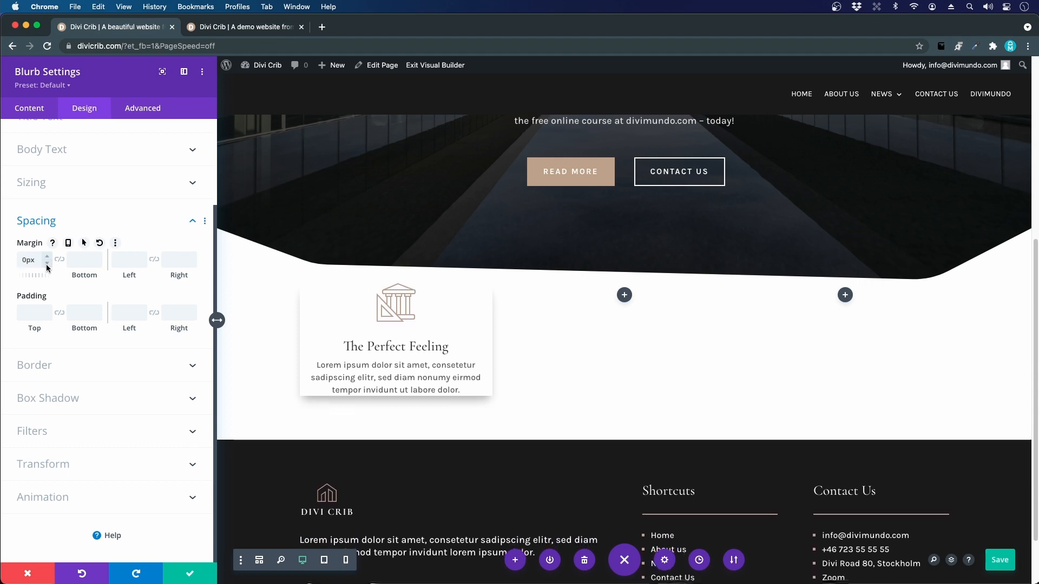
pyautogui.click(47, 265)
pyautogui.click(47, 264)
pyautogui.click(47, 265)
pyautogui.click(47, 264)
pyautogui.click(47, 264)
pyautogui.click(47, 264)
pyautogui.click(47, 265)
pyautogui.click(47, 265)
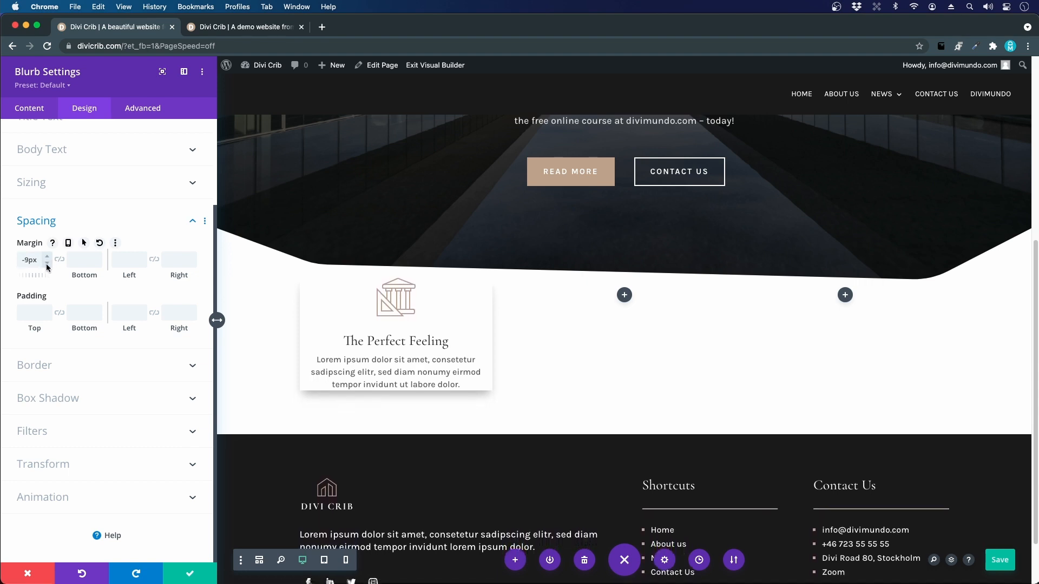
pyautogui.click(47, 264)
pyautogui.click(47, 265)
pyautogui.moveTo(35, 276); pyautogui.dragTo(2, 275)
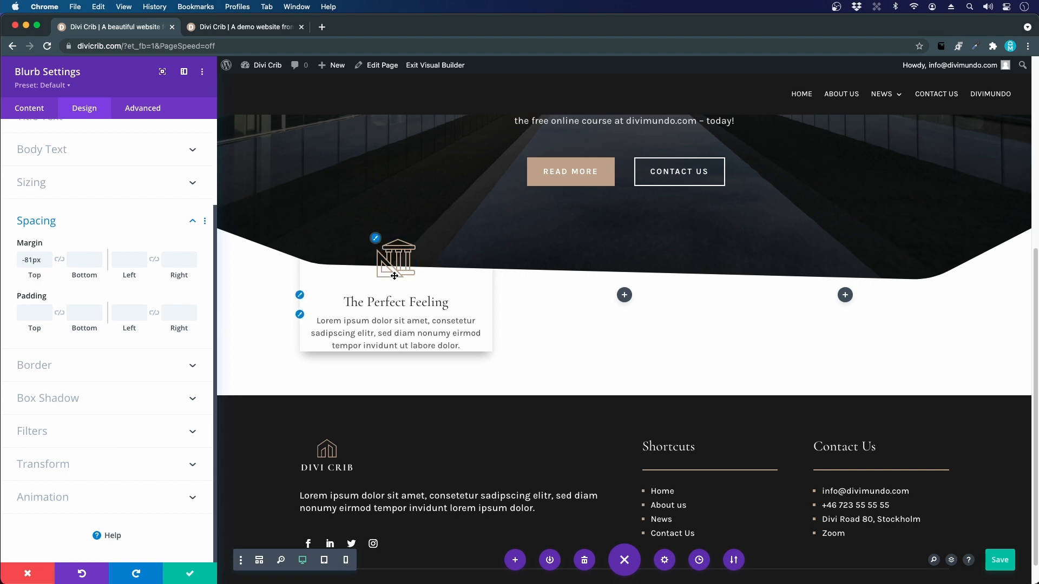
# Step: Give the blurb a white background color from the saved palette
pyautogui.scroll(3, 166, 336)
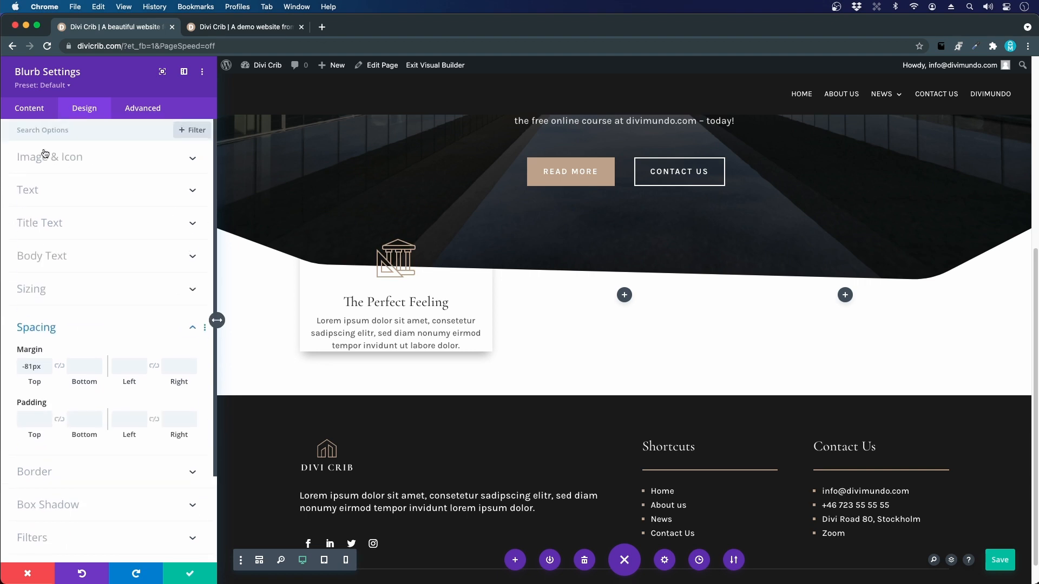
pyautogui.click(16, 104)
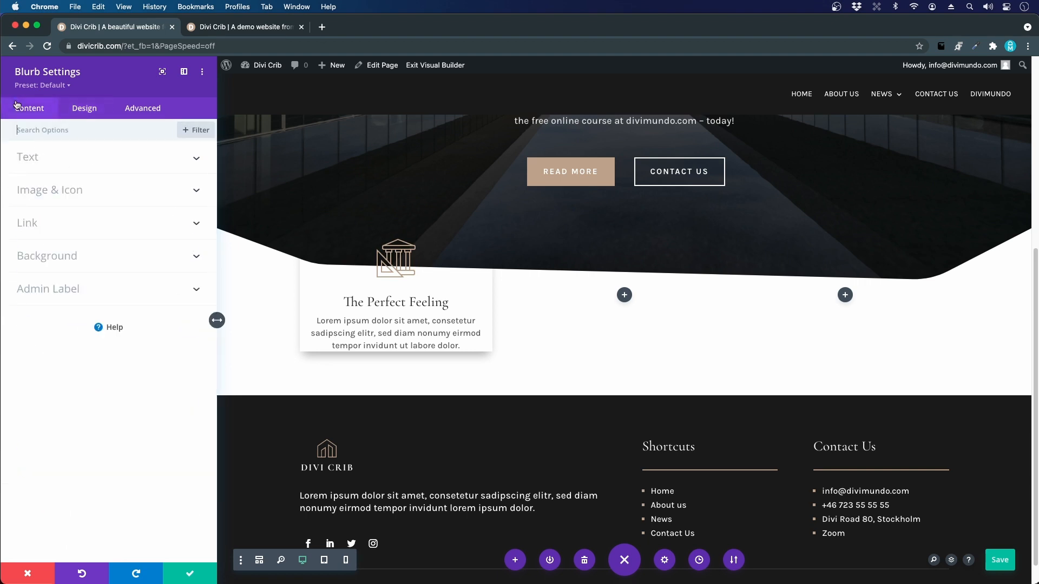
pyautogui.click(51, 251)
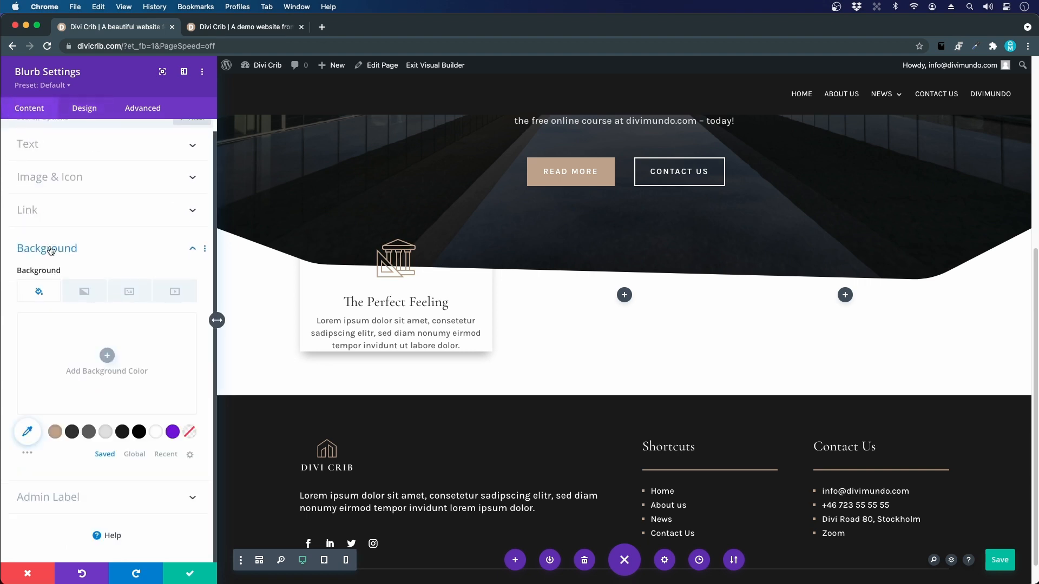
pyautogui.click(155, 431)
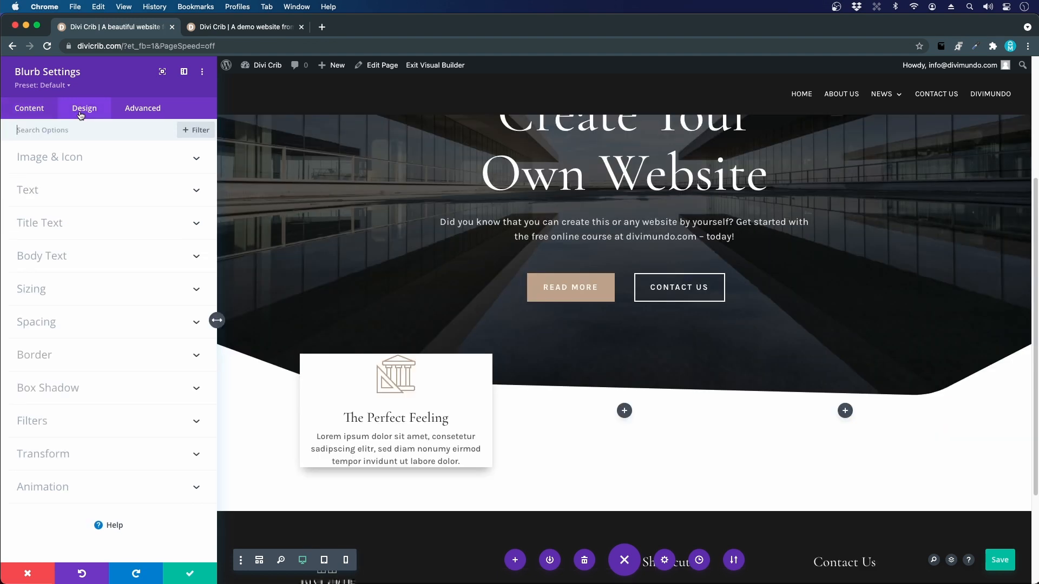
# Step: Compare the card with the demo site, set the blurb's padding to 40px on all four sides, and save its settings
pyautogui.hotkey('ctrl', 'Tab')
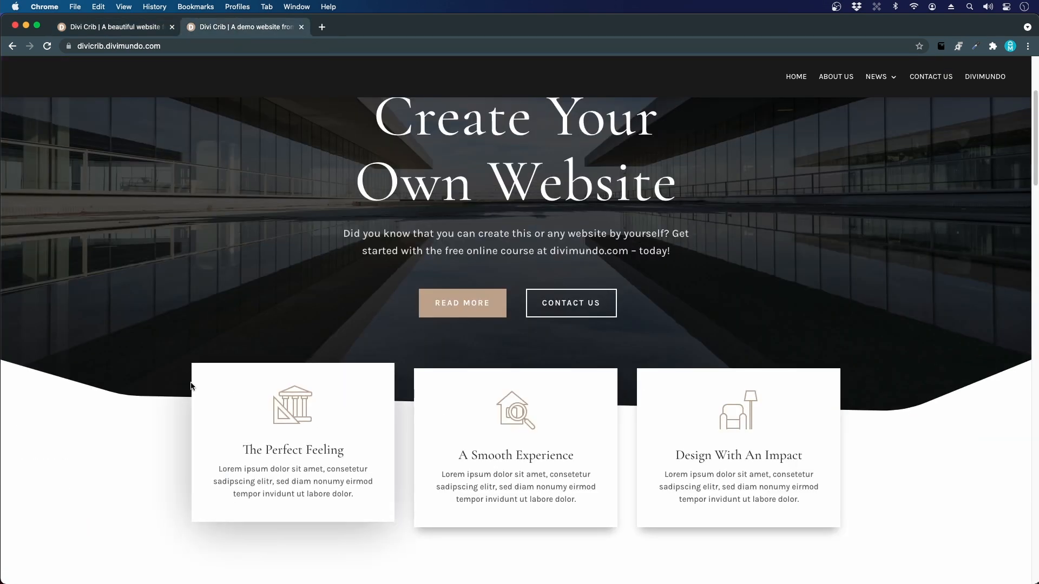
pyautogui.click(110, 27)
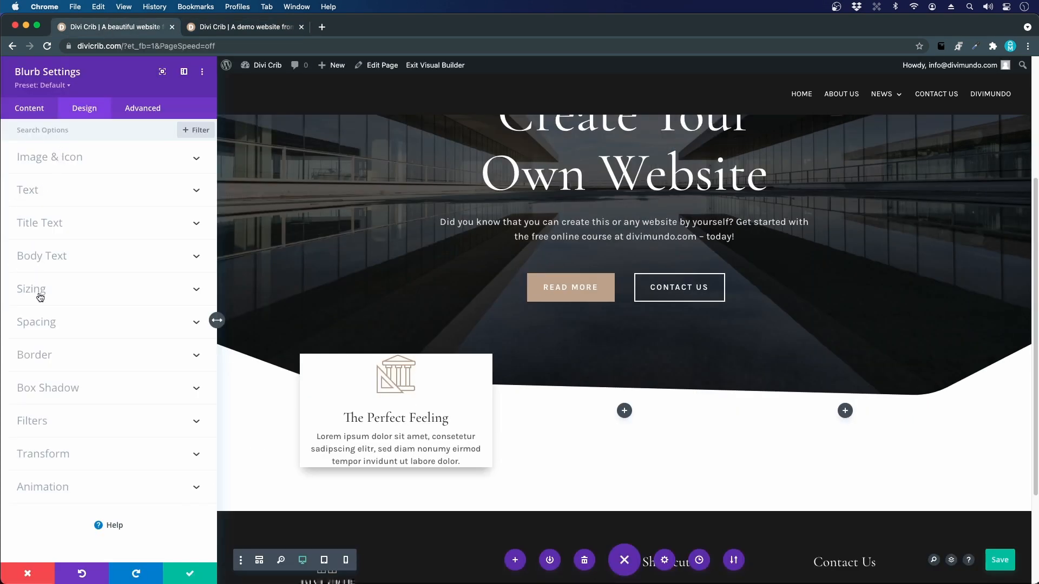
pyautogui.click(43, 323)
pyautogui.scroll(-3, 43, 334)
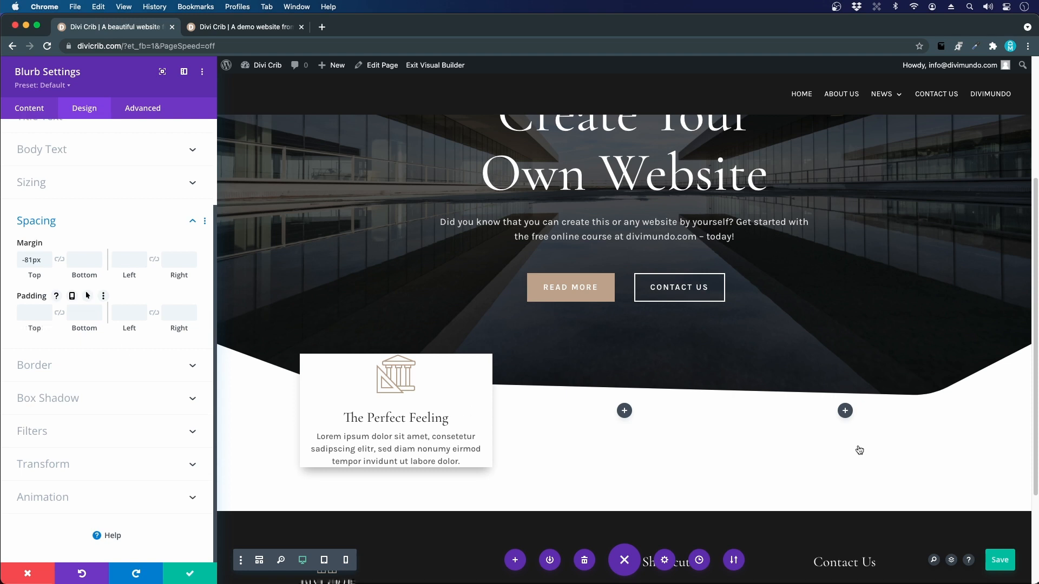
pyautogui.click(20, 315)
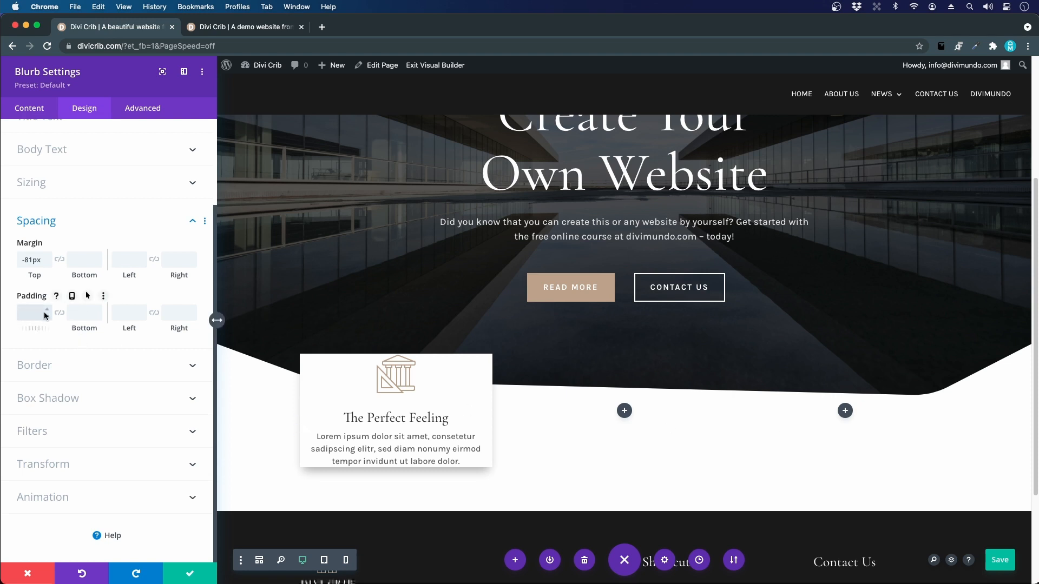
pyautogui.write('30px')
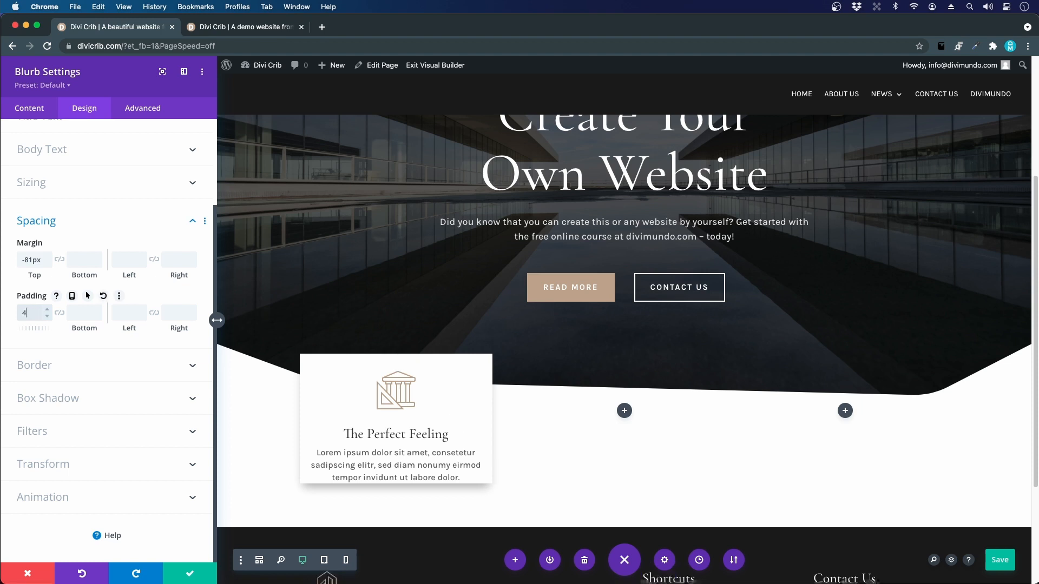
pyautogui.click(59, 312)
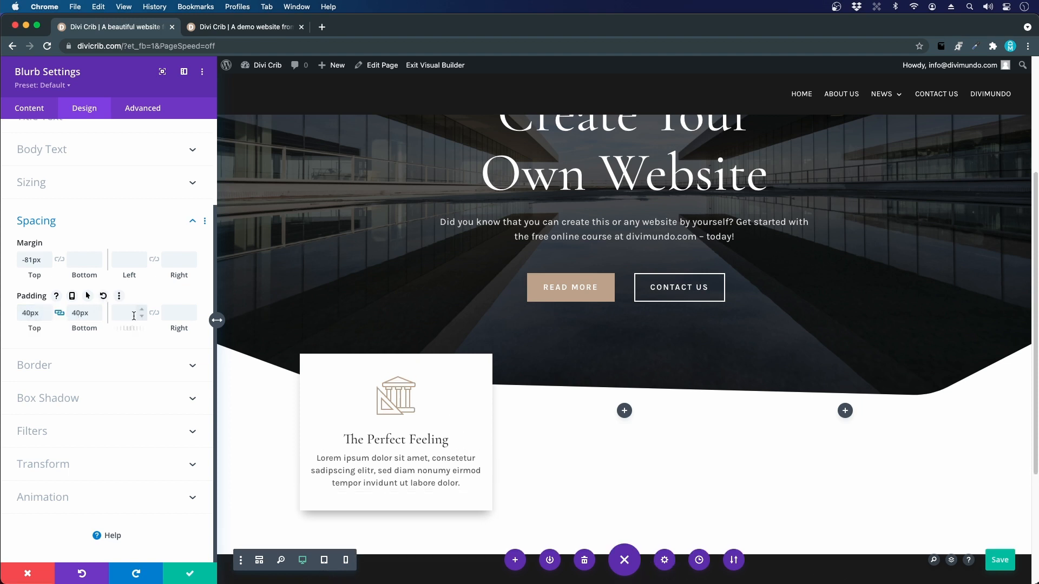
pyautogui.write('40')
pyautogui.click(155, 312)
pyautogui.scroll(-3, 524, 421)
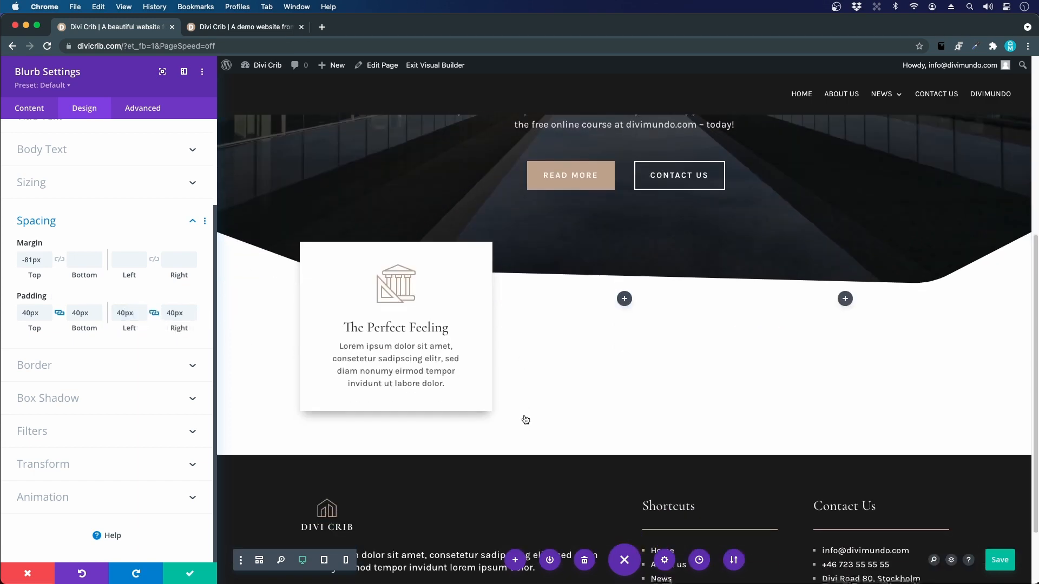
pyautogui.click(207, 573)
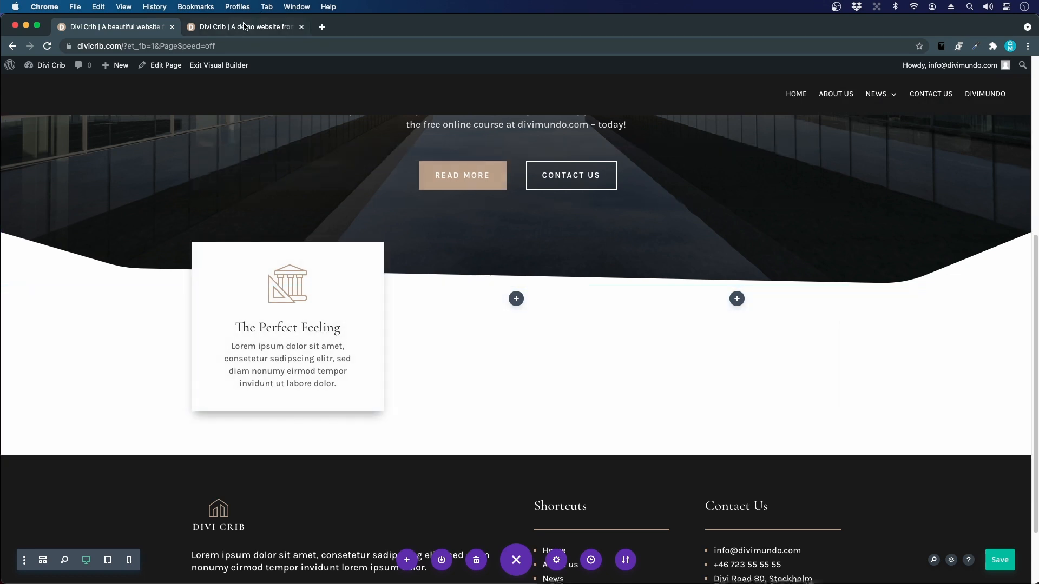
# Step: Check the cards on the demo site, then reopen the blurb's design settings at the Transform Translate options
pyautogui.click(244, 26)
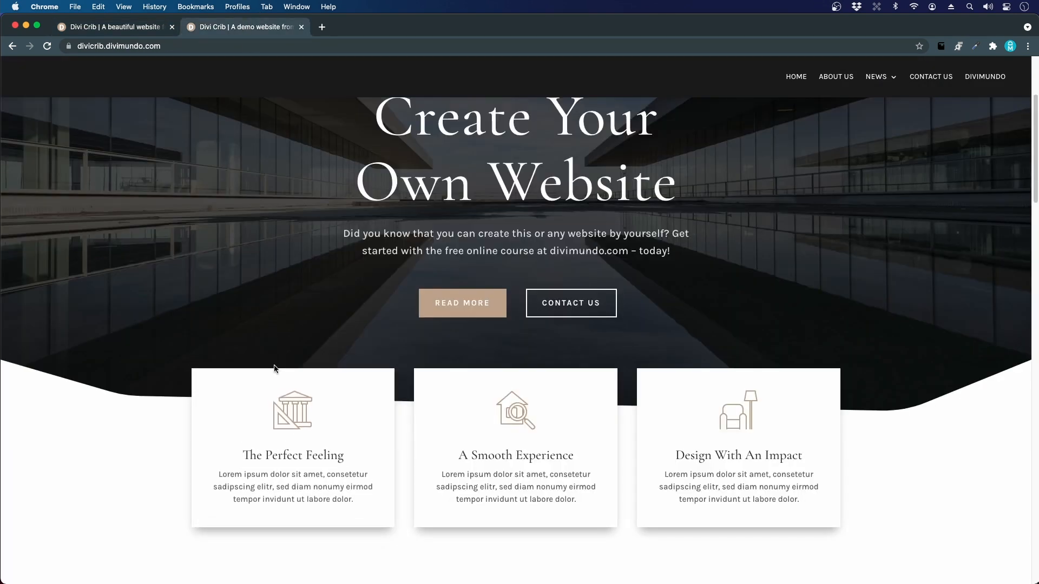
pyautogui.click(137, 28)
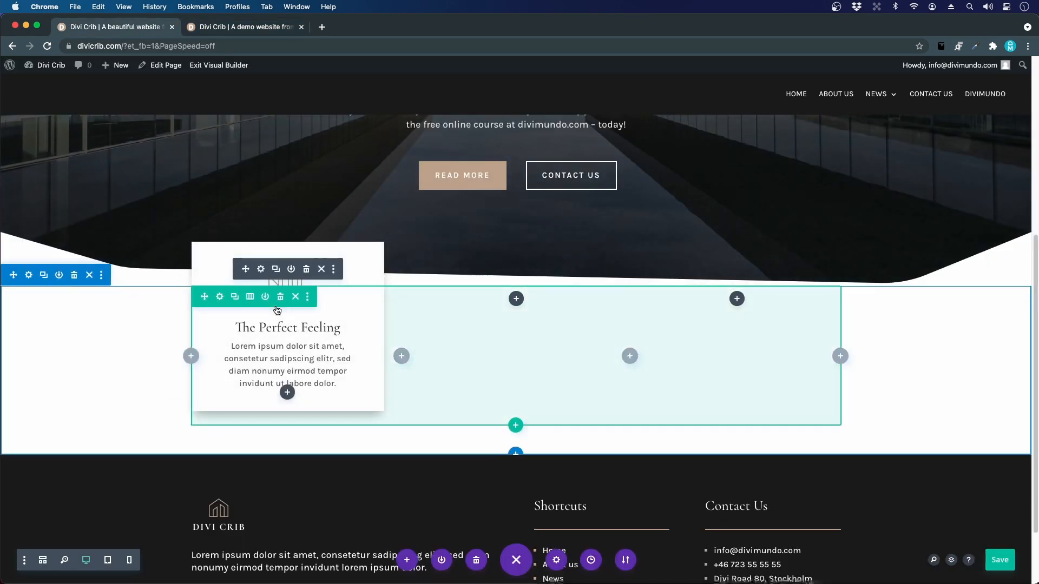
pyautogui.click(260, 270)
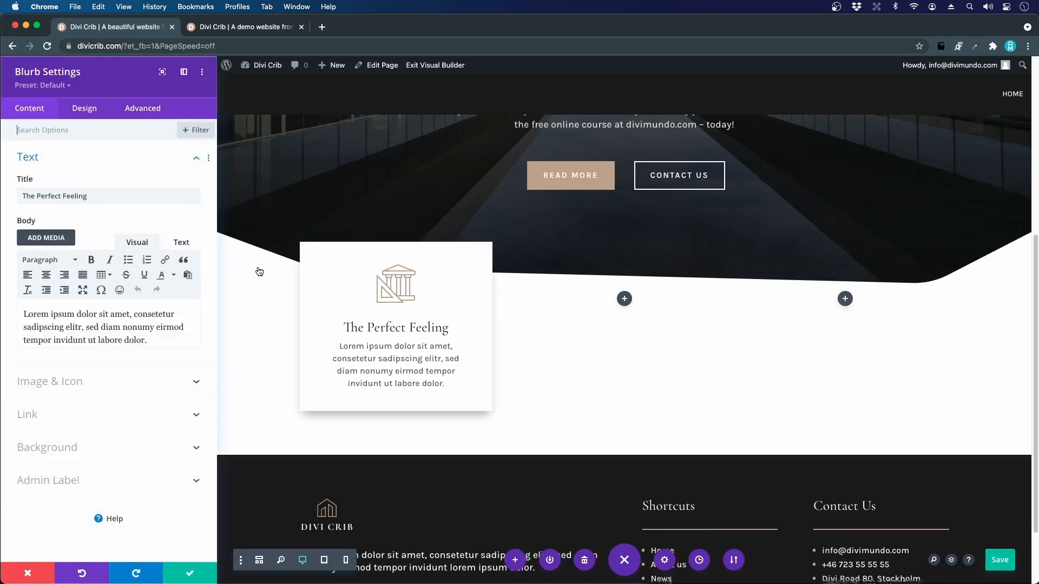
pyautogui.click(84, 108)
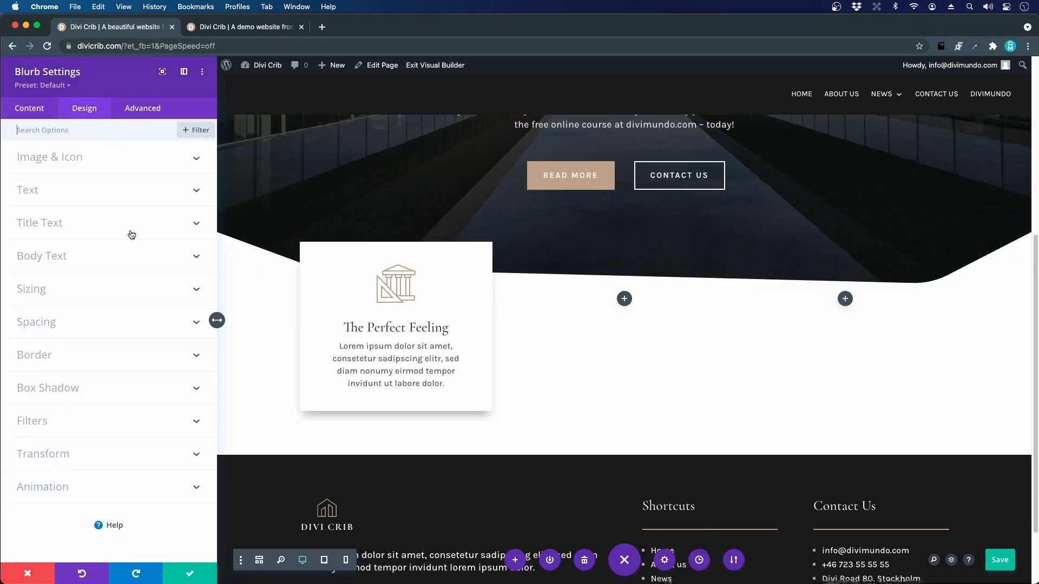
pyautogui.click(31, 454)
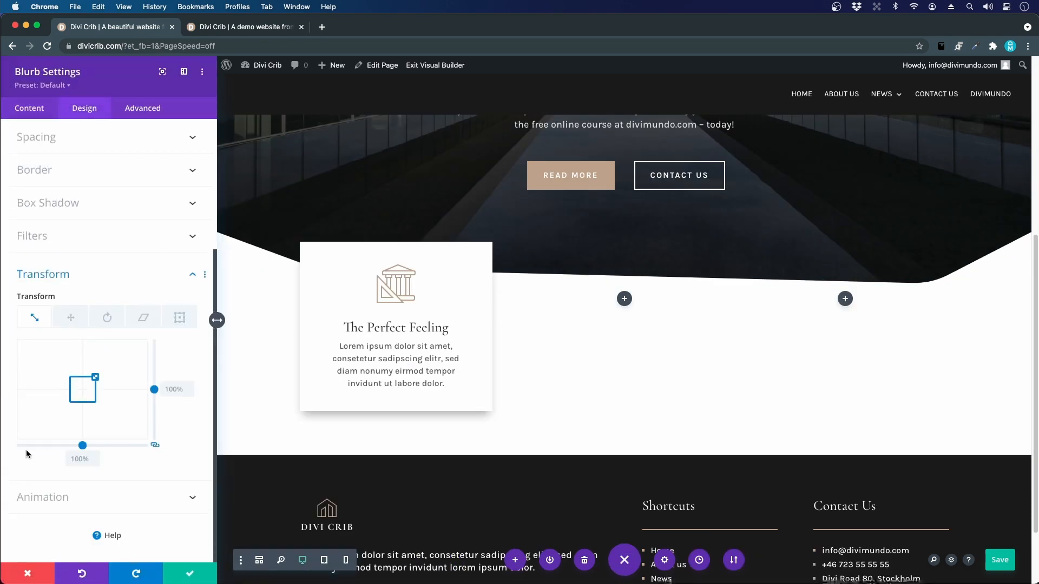
pyautogui.click(65, 321)
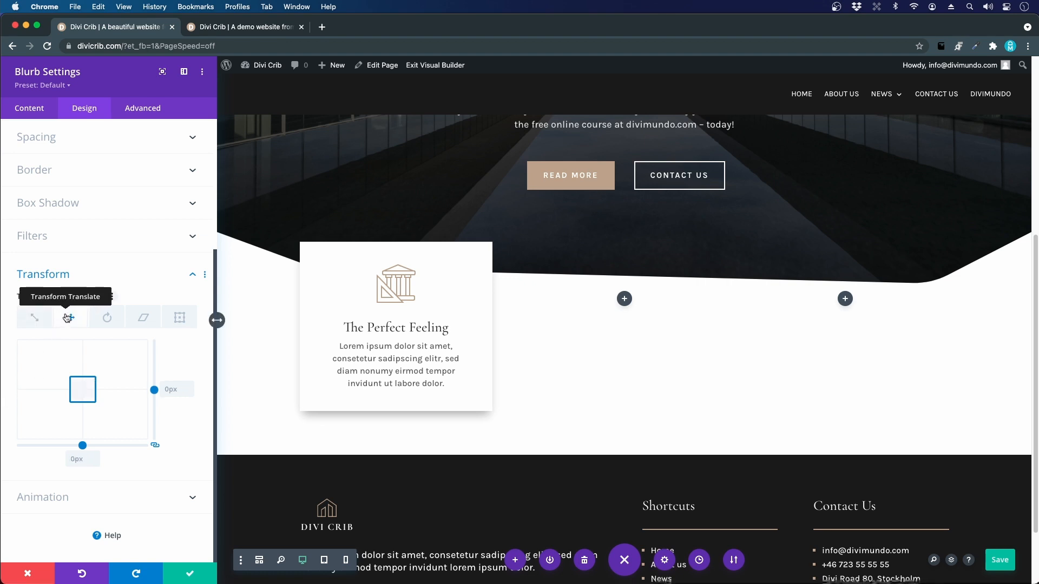
# Step: Try translating the card 74px horizontally and -15px vertically, and reset the transform
pyautogui.moveTo(85, 390)
pyautogui.mouseDown()
pyautogui.moveTo(82, 375)
pyautogui.moveTo(102, 395)
pyautogui.moveTo(76, 373)
pyautogui.moveTo(97, 374)
pyautogui.moveTo(97, 388)
pyautogui.mouseUp()
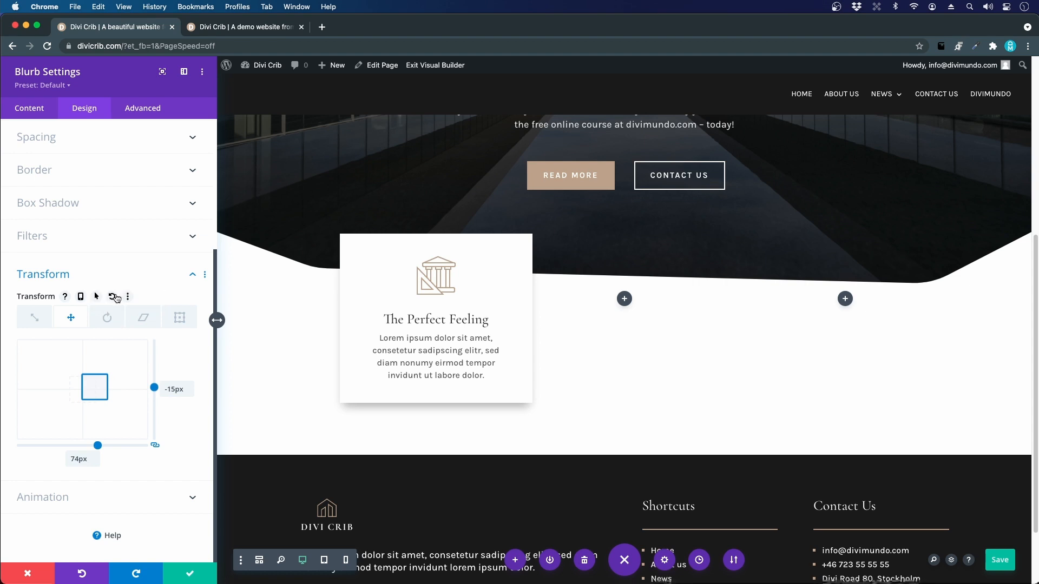
pyautogui.click(115, 297)
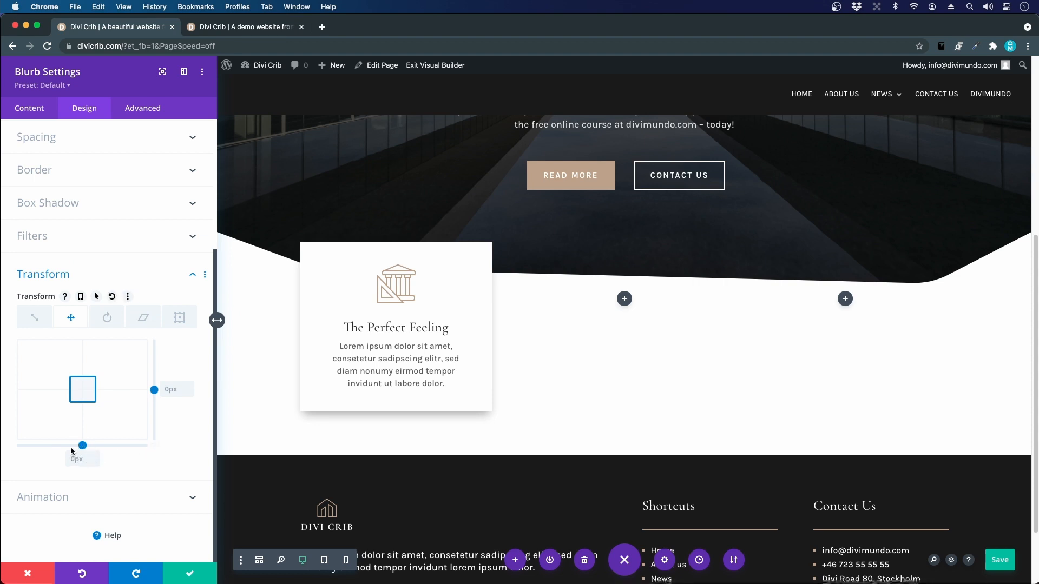
pyautogui.moveTo(155, 389); pyautogui.dragTo(157, 389)
# Step: Enable the hover state for the blurb's transform, set its vertical hover translation to -10px, and save the module settings
pyautogui.click(96, 297)
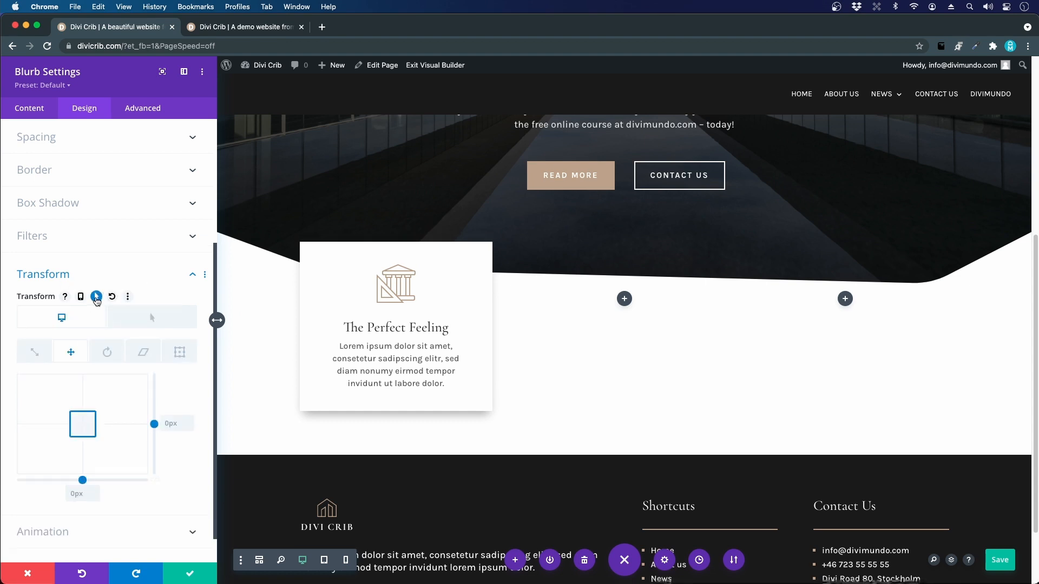
pyautogui.click(132, 320)
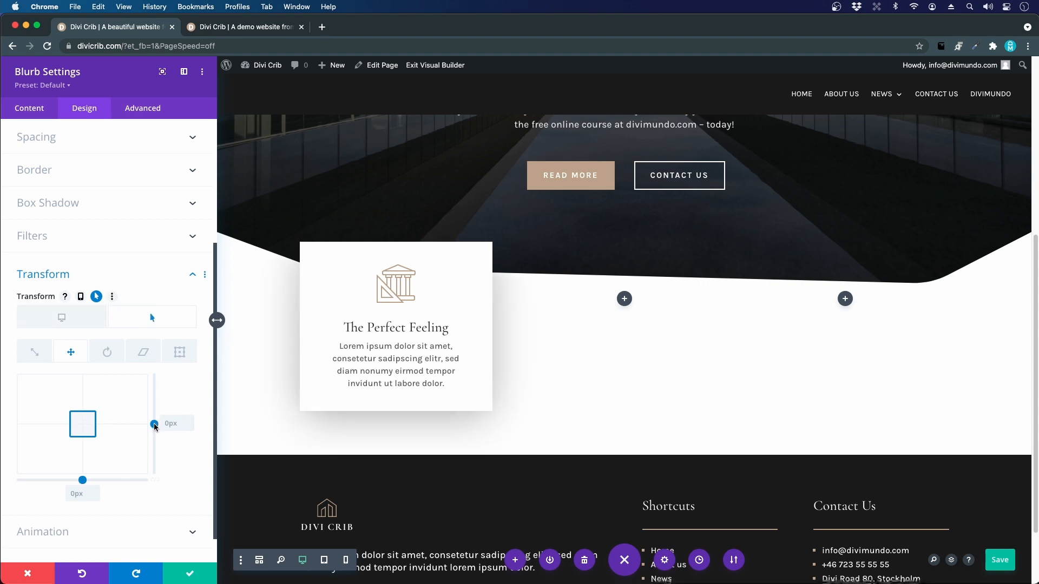
pyautogui.moveTo(154, 425); pyautogui.dragTo(155, 424)
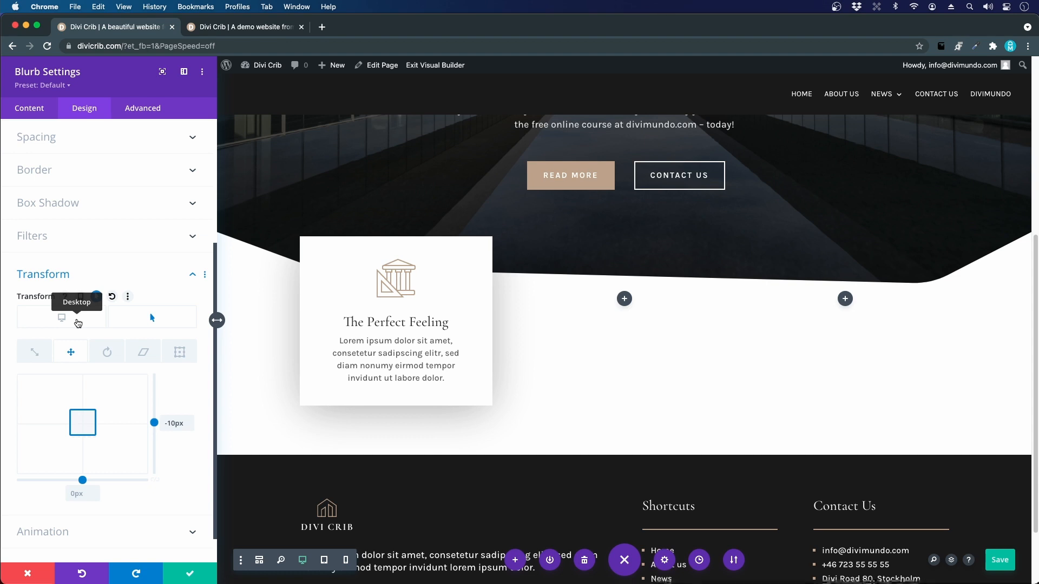
pyautogui.click(87, 321)
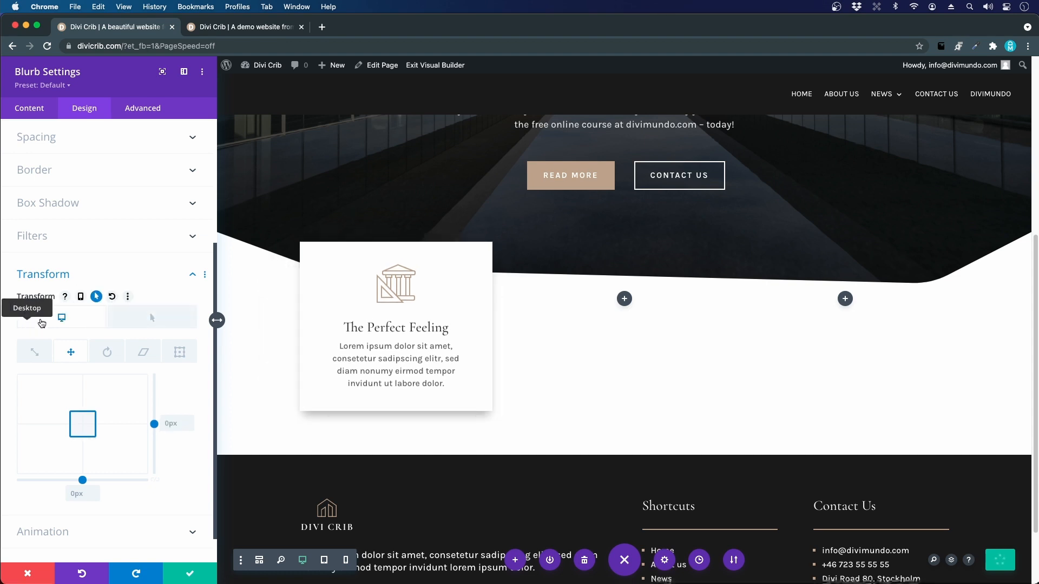
pyautogui.click(145, 319)
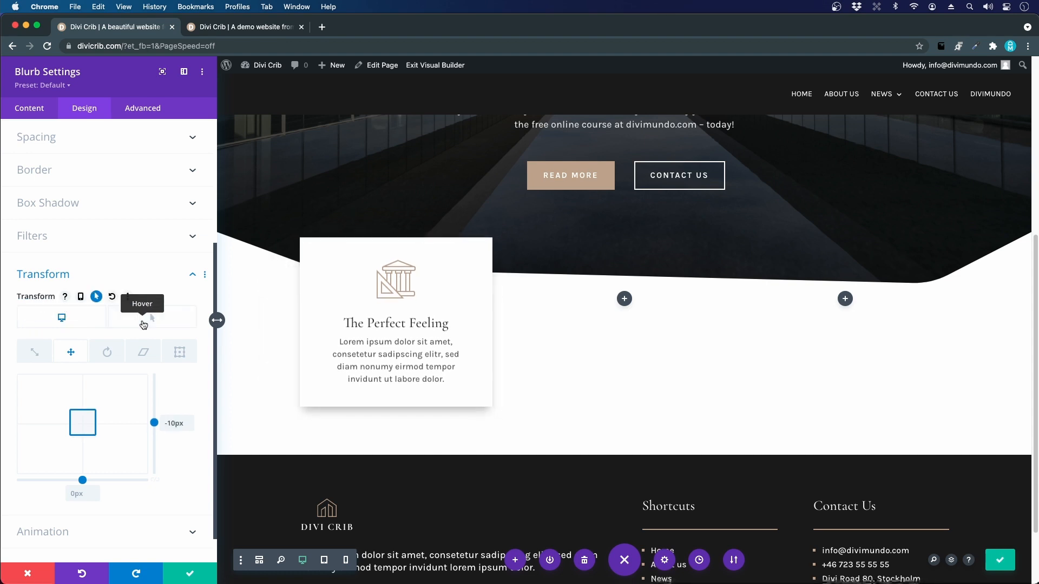
pyautogui.click(189, 573)
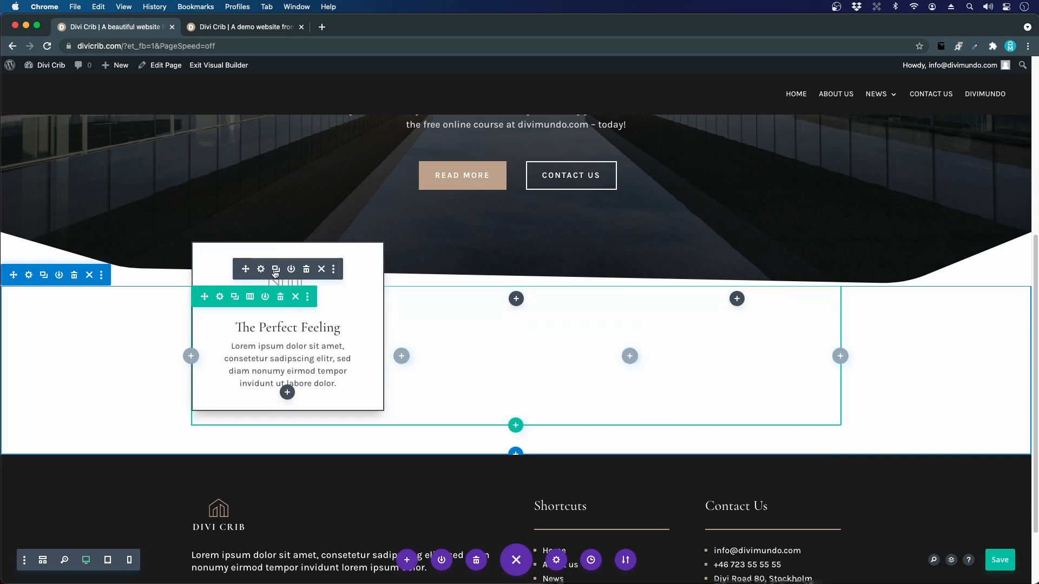
# Step: Duplicate The Perfect Feeling blurb module twice
pyautogui.click(275, 271)
pyautogui.click(275, 271)
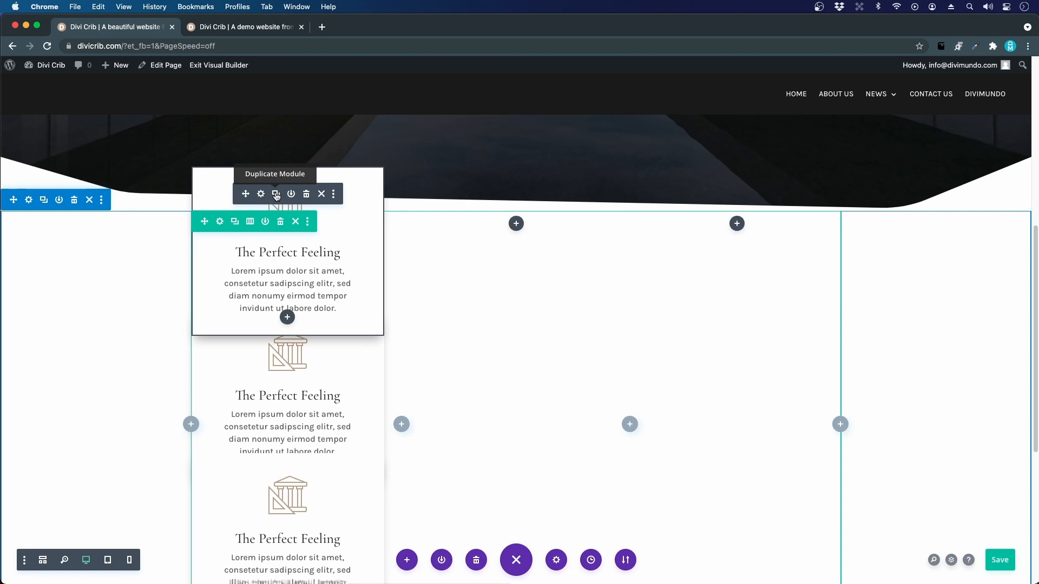
# Step: Move the two duplicated blurb modules into the row's second and third columns, one in each
pyautogui.moveTo(246, 194); pyautogui.dragTo(518, 189)
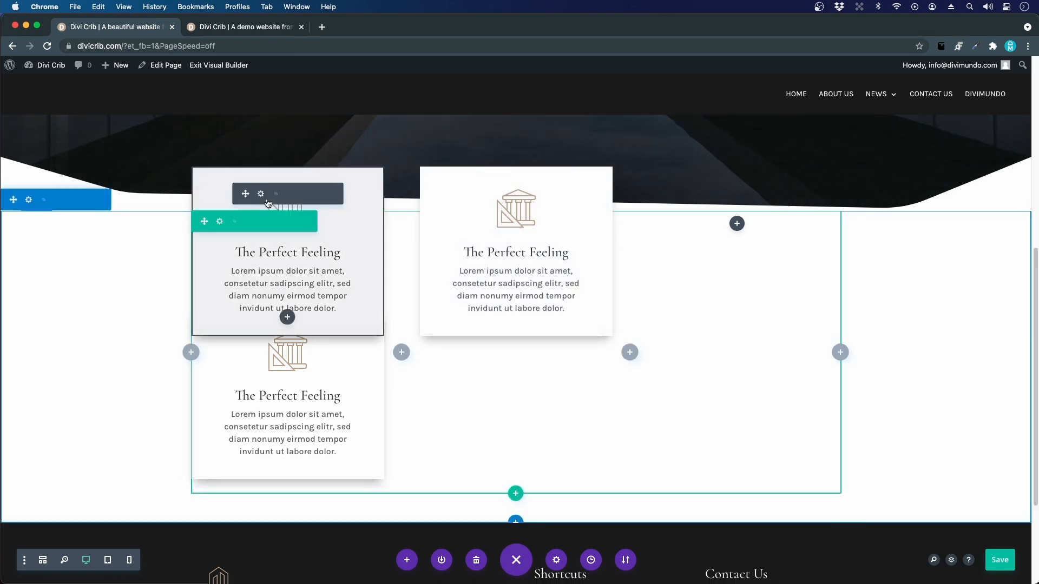
pyautogui.moveTo(762, 212); pyautogui.dragTo(740, 191)
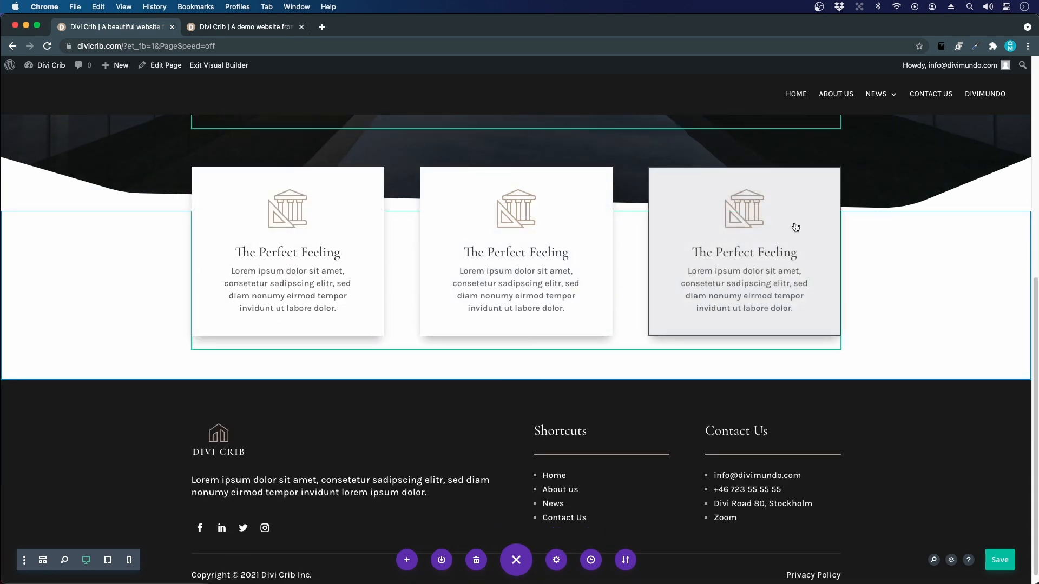
pyautogui.scroll(4, 427, 474)
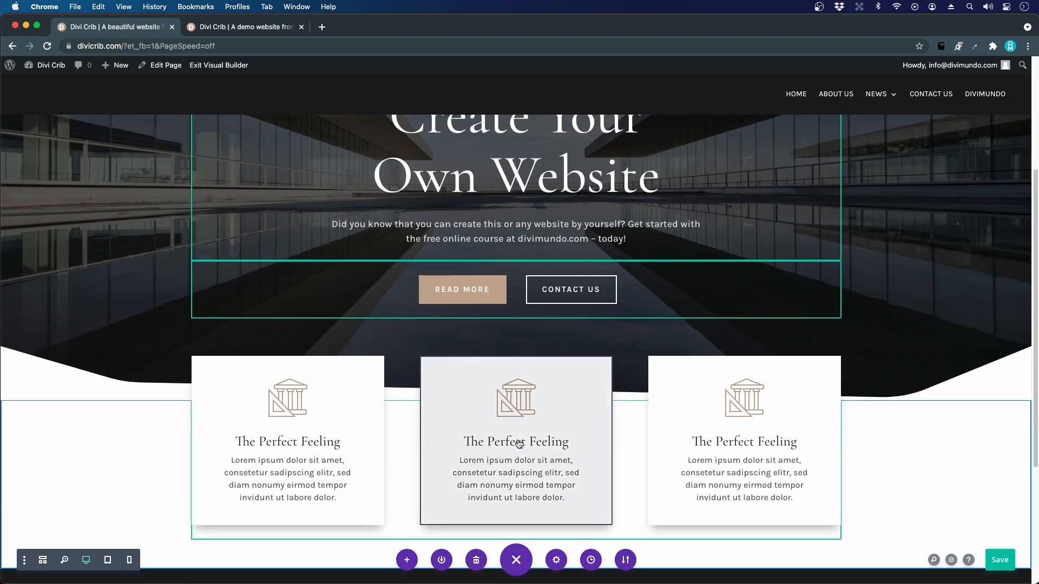
# Step: Open the middle card's blurb settings and change its title to "The Best Feeling"
pyautogui.click(509, 411)
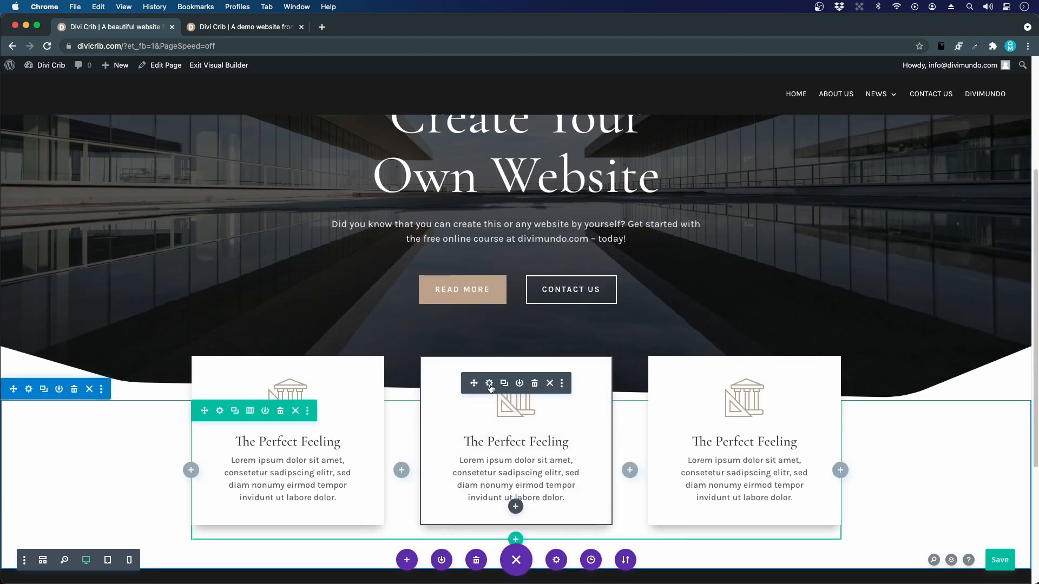
pyautogui.click(489, 384)
pyautogui.doubleClick(49, 196)
pyautogui.write('Best Feeling')
# Step: Replace the middle blurb's image with the armchair and lamp icon from the media library, and save the module settings
pyautogui.click(81, 389)
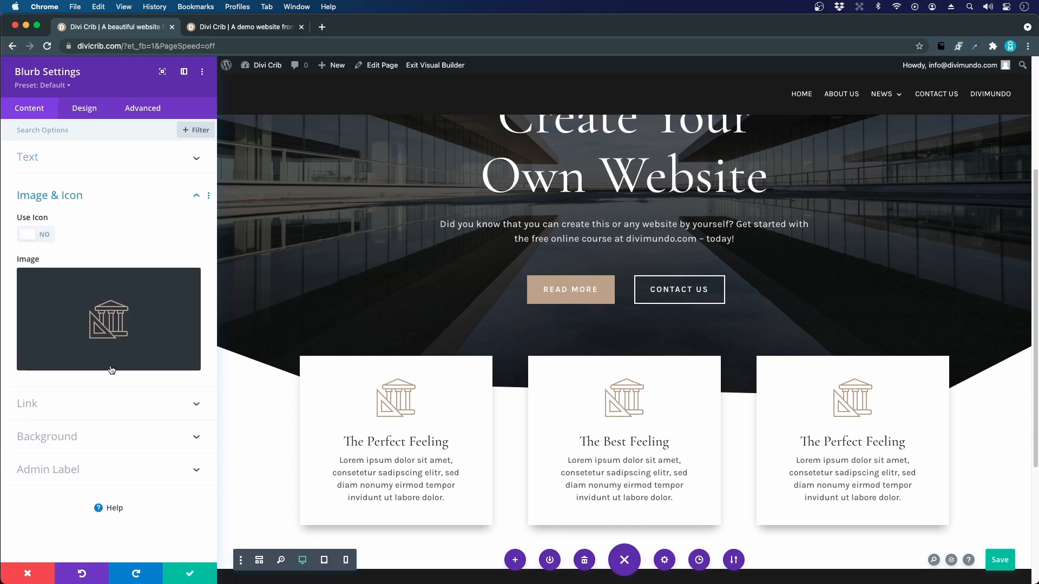
pyautogui.click(115, 320)
pyautogui.scroll(-1, 549, 364)
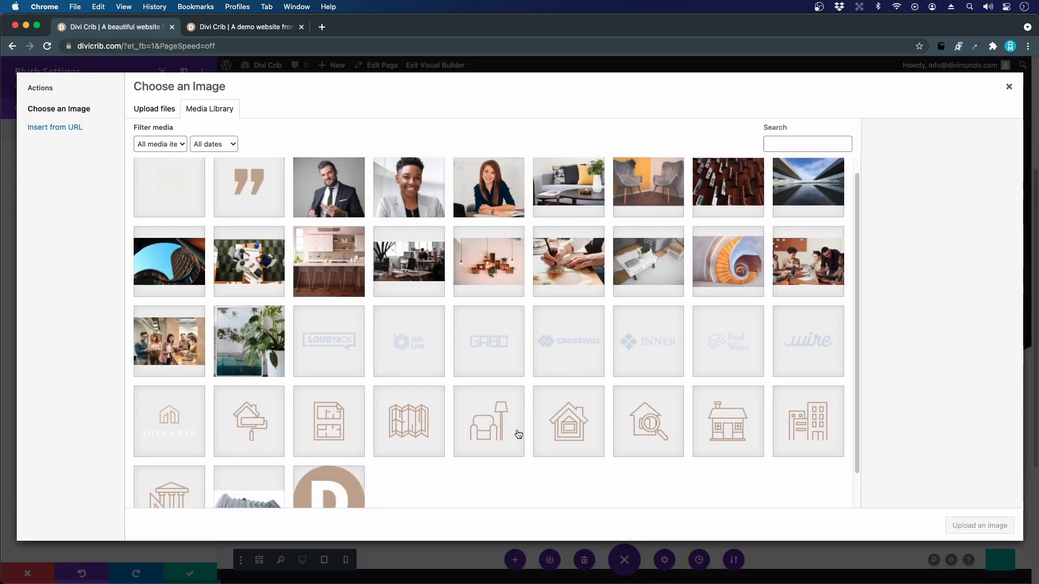
pyautogui.click(515, 429)
pyautogui.click(979, 525)
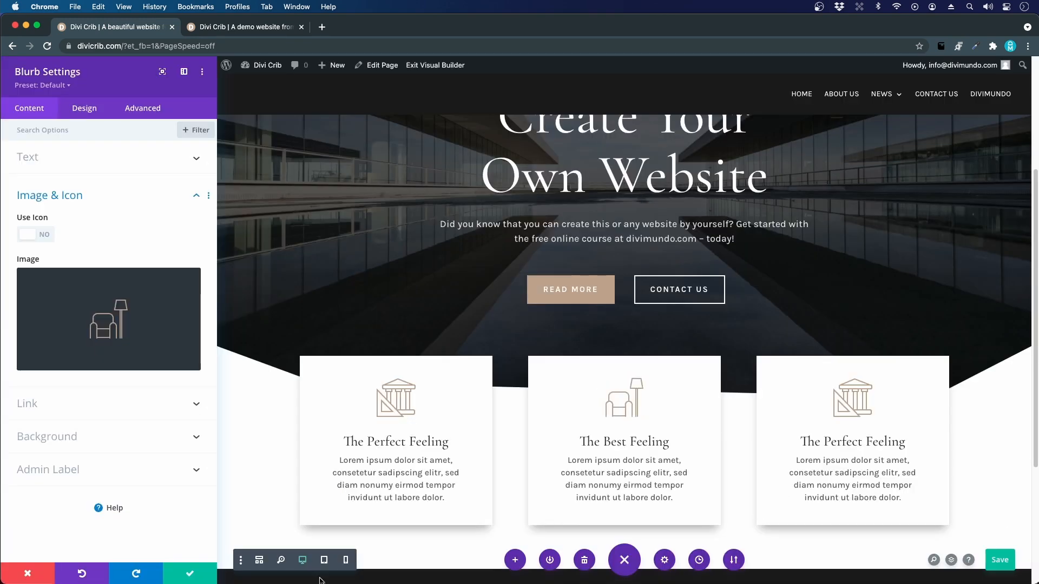
pyautogui.click(202, 571)
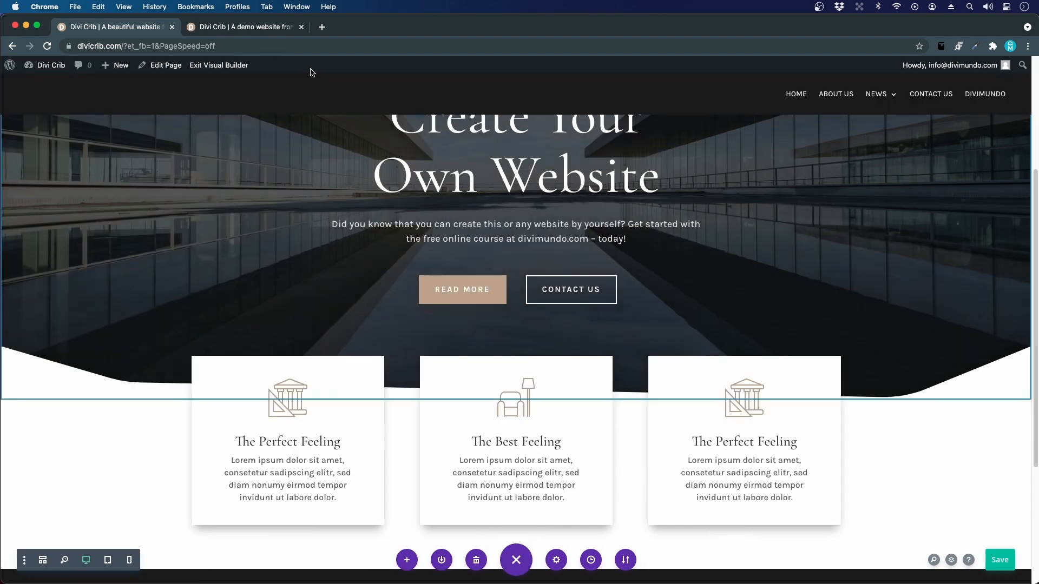
# Step: Compare the card spacing with the demo site, then enable a custom gutter width of 2 for the cards row and save it
pyautogui.scroll(-1, 259, 425)
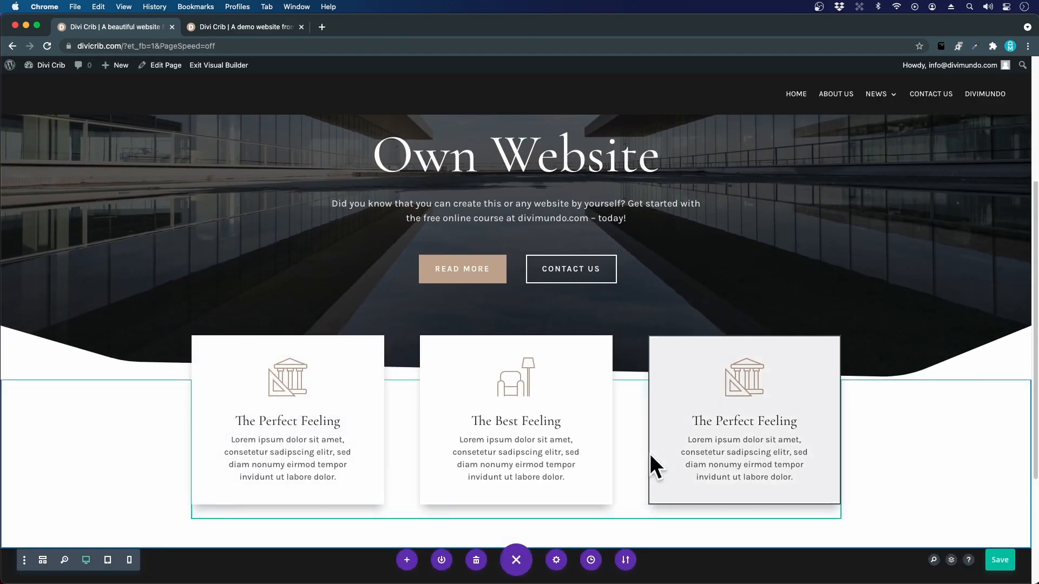
pyautogui.click(217, 30)
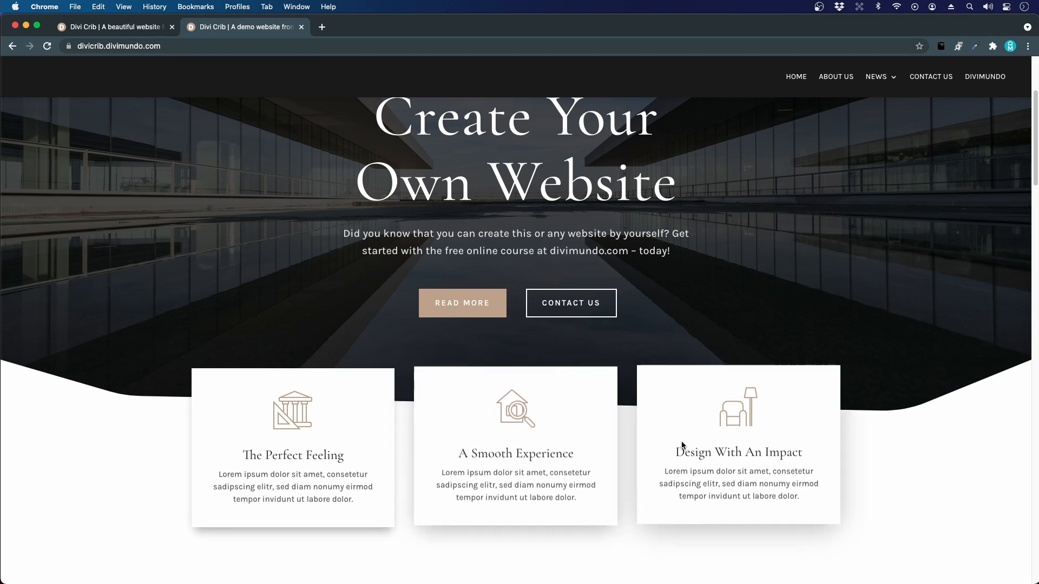
pyautogui.click(160, 27)
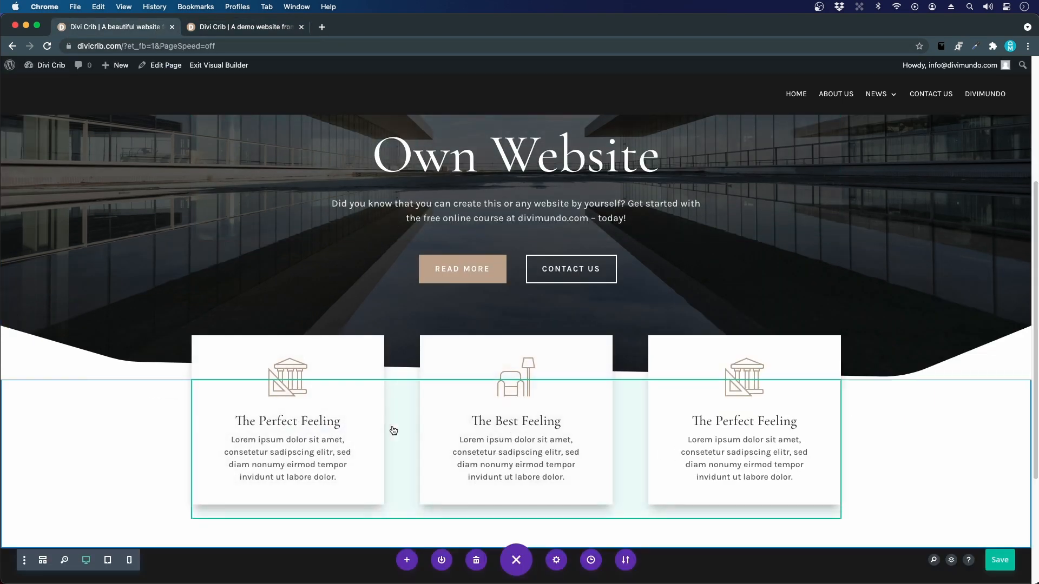
pyautogui.moveTo(260, 357)
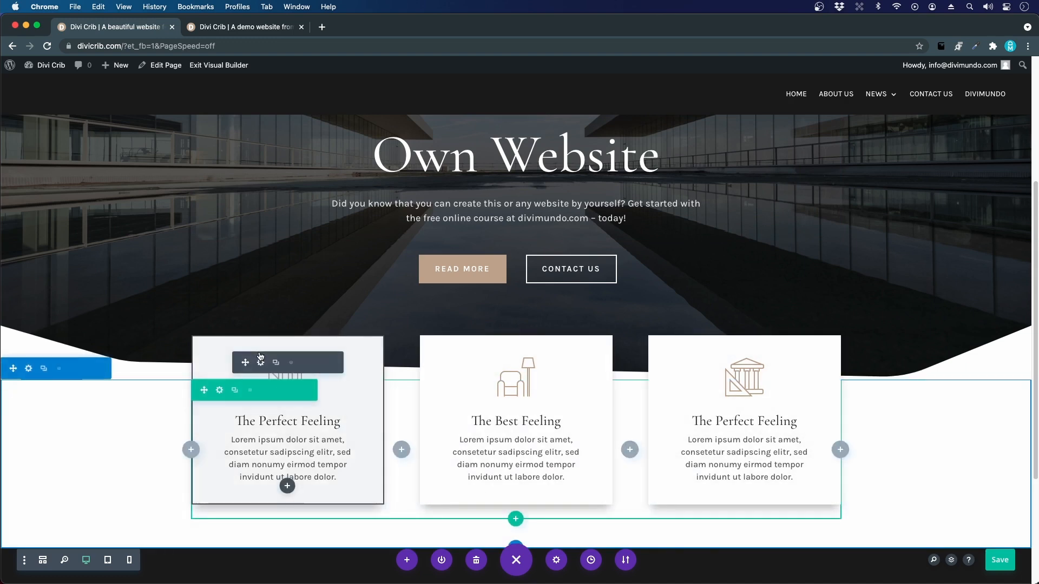
pyautogui.click(220, 391)
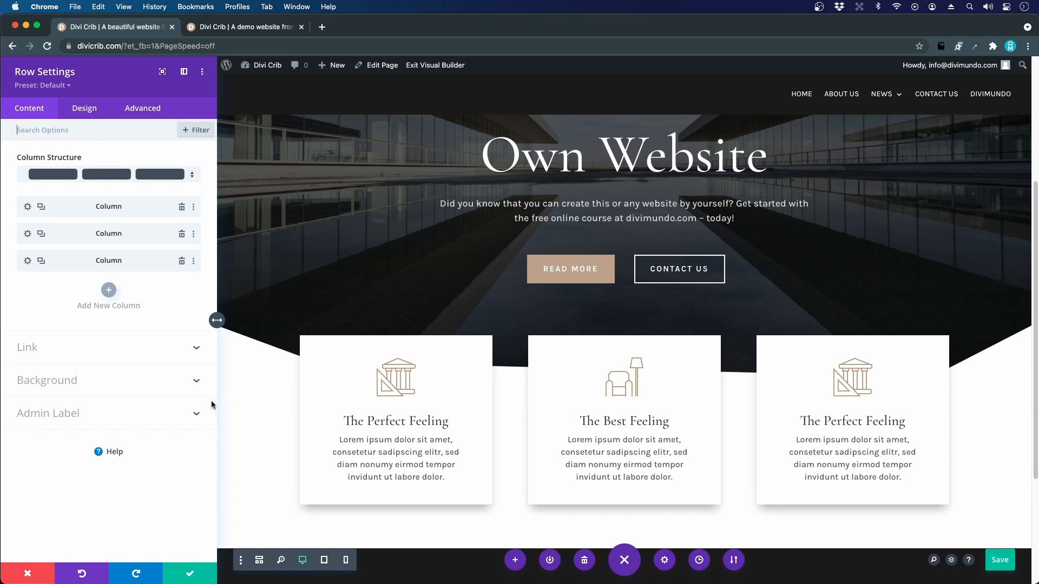
pyautogui.click(100, 112)
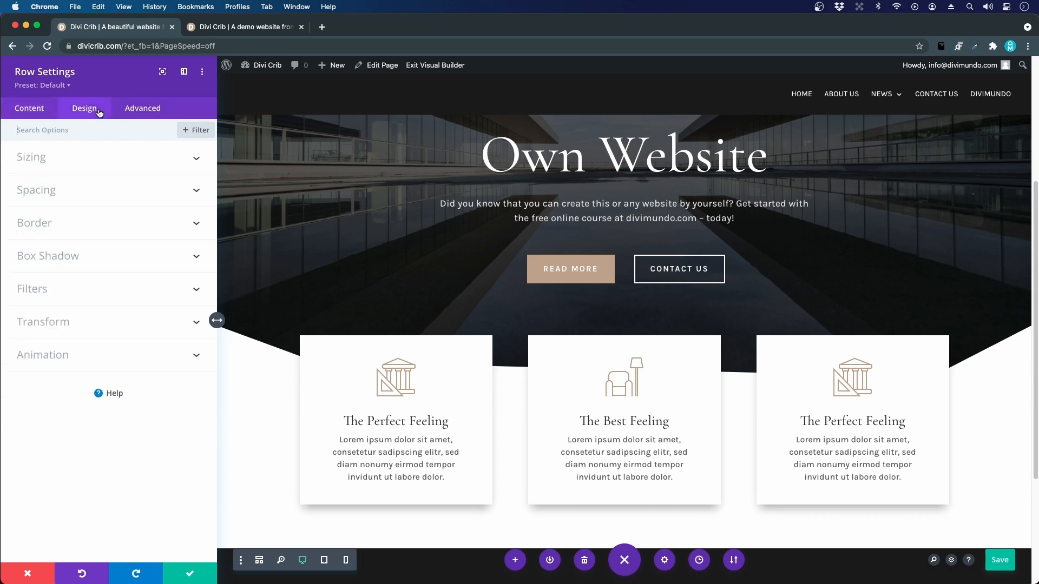
pyautogui.click(28, 162)
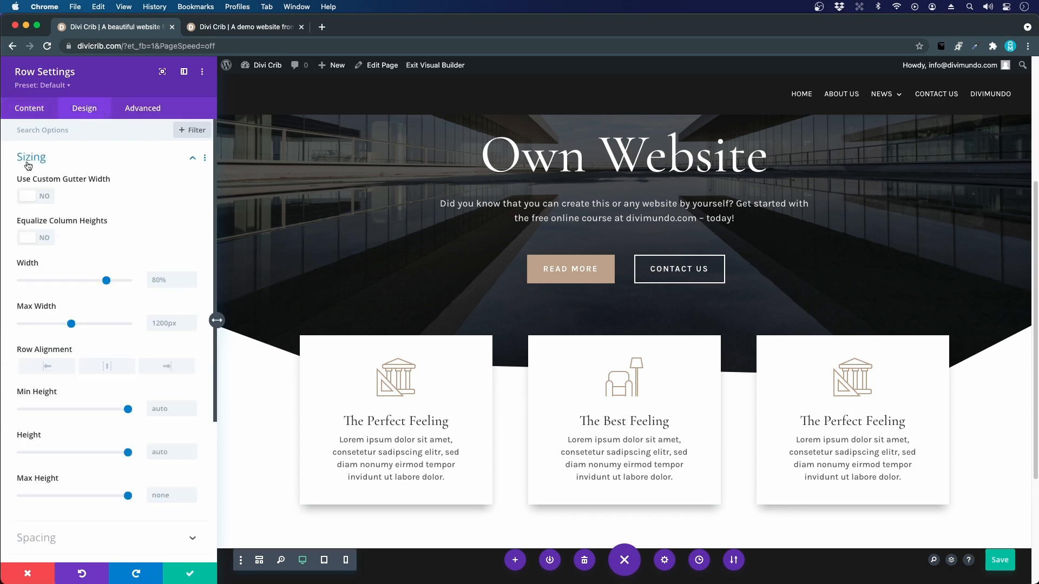
pyautogui.click(46, 195)
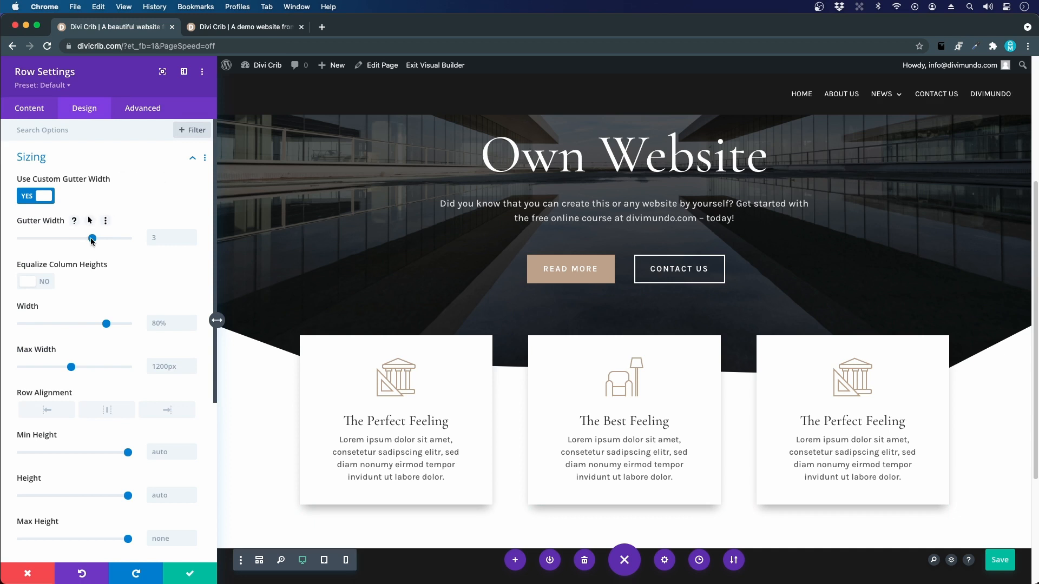
pyautogui.moveTo(92, 238); pyautogui.dragTo(75, 241)
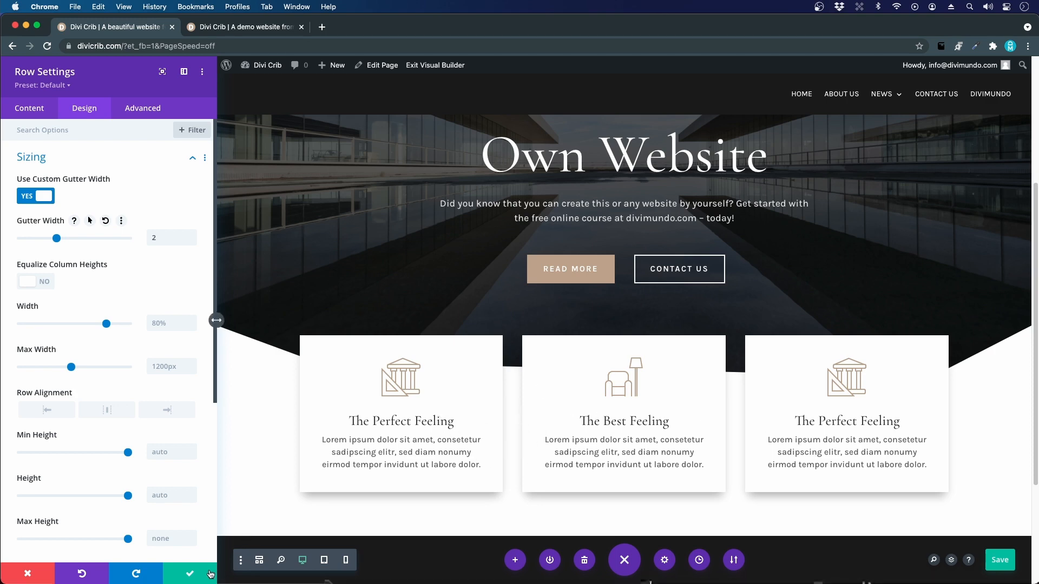
pyautogui.click(189, 573)
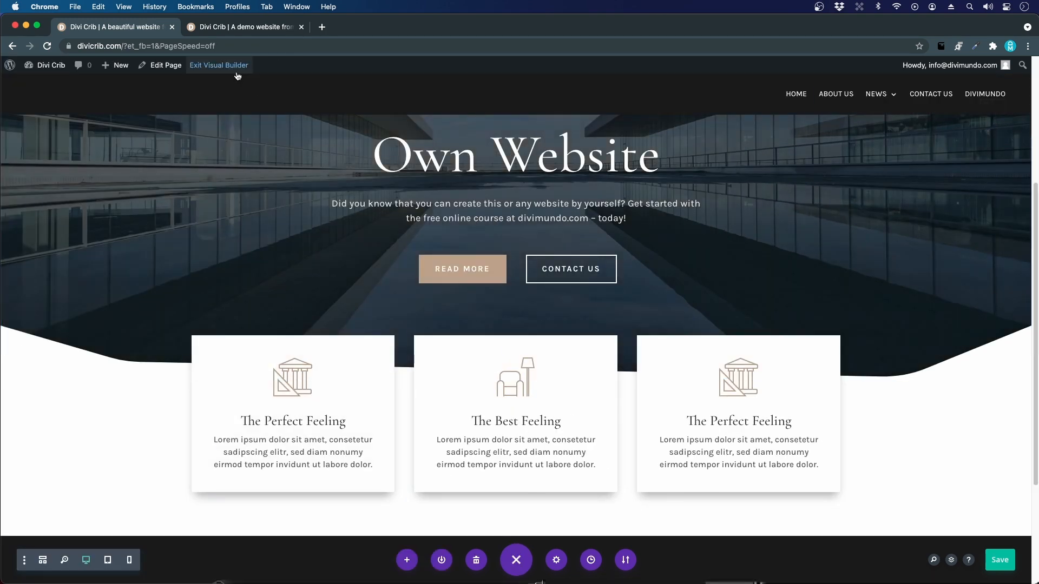
# Step: Exit the visual builder saving all changes, and check the three cards on the published page
pyautogui.click(218, 65)
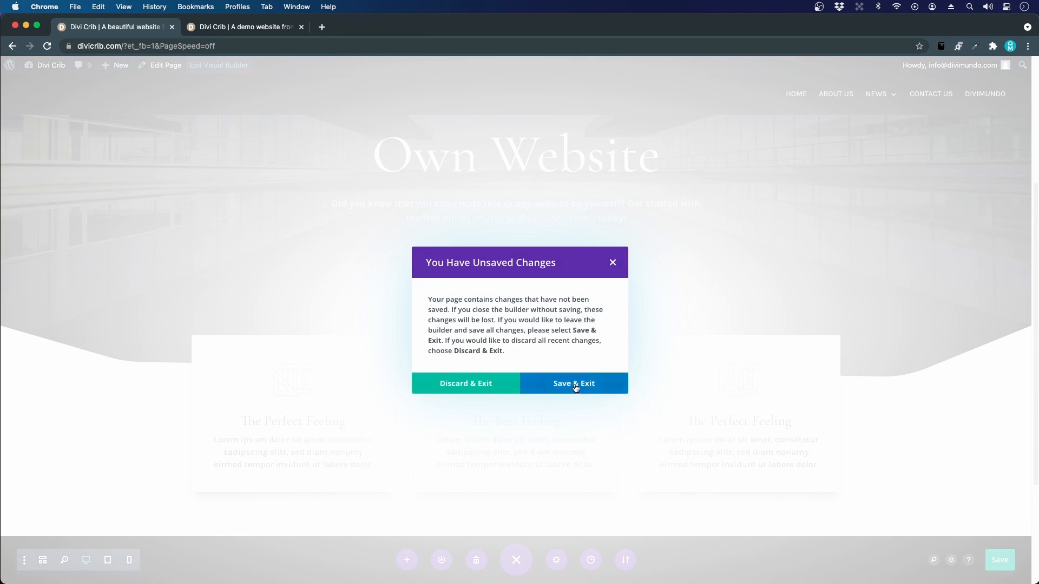
pyautogui.click(575, 384)
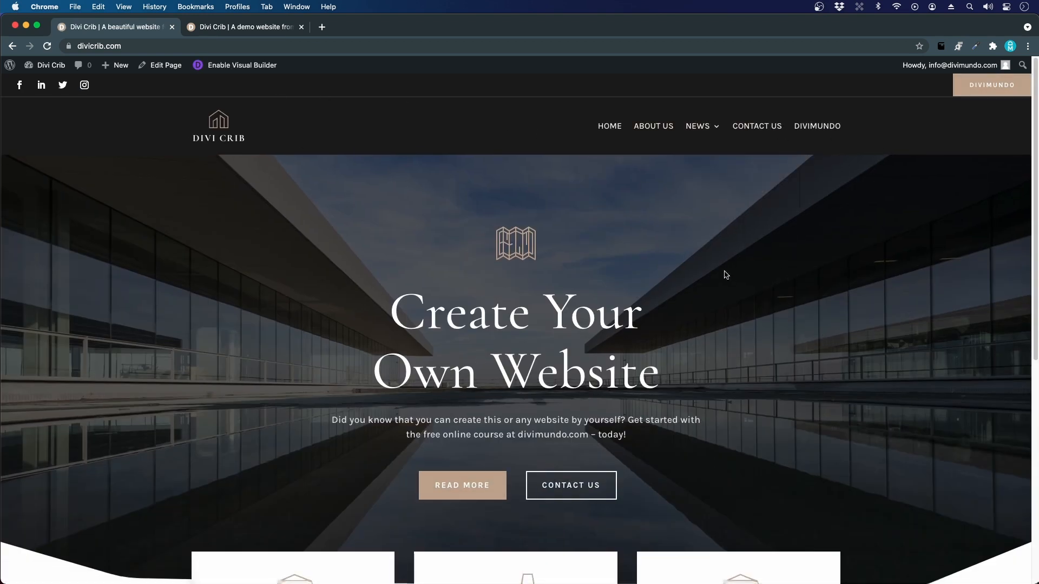
pyautogui.scroll(-2, 725, 275)
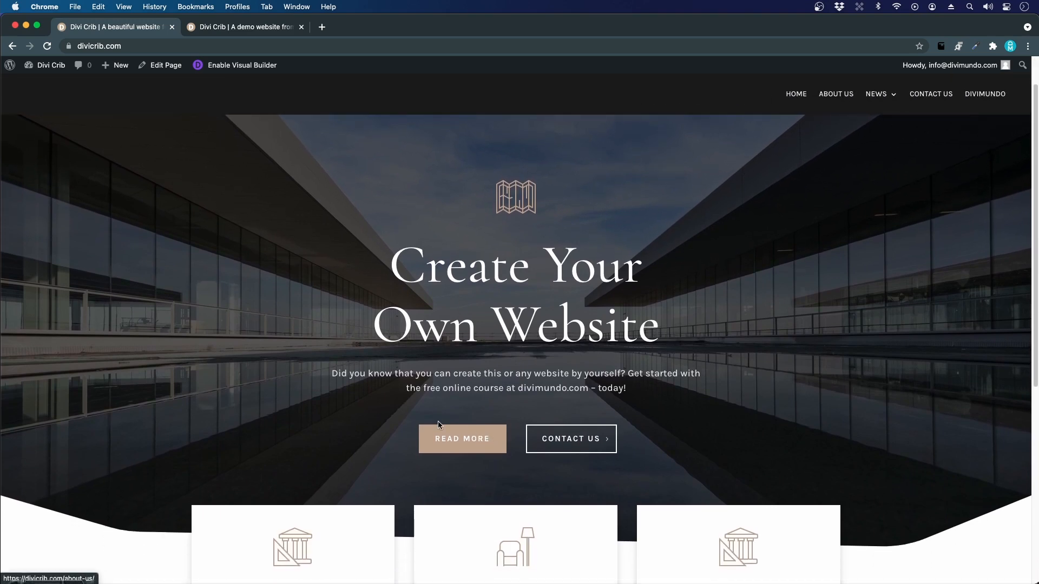
pyautogui.scroll(-4, 422, 414)
pyautogui.scroll(-1, 102, 332)
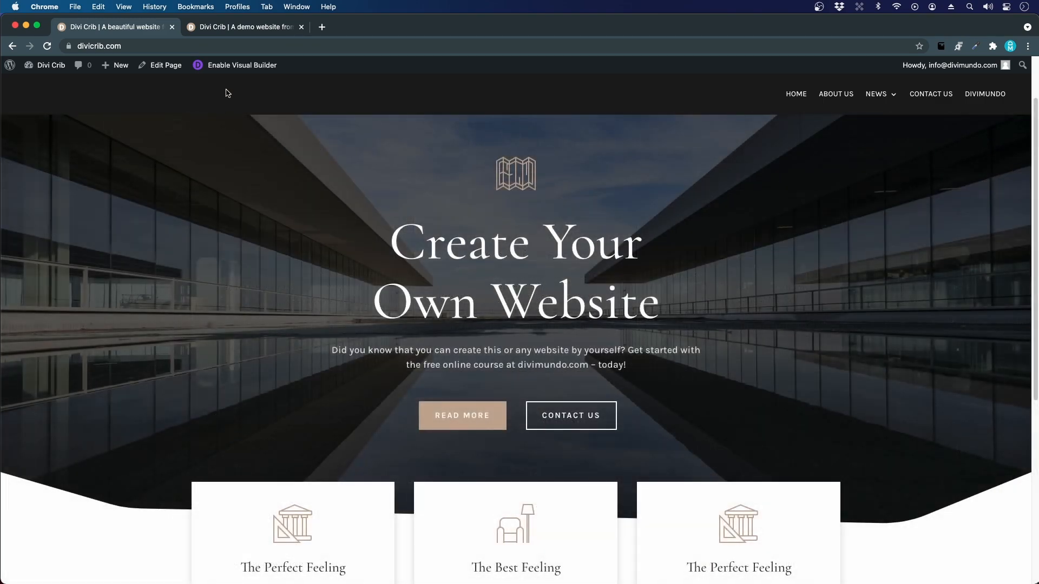
# Step: Reopen the page in the visual builder and examine the demo site's image-and-text section below the cards
pyautogui.click(245, 71)
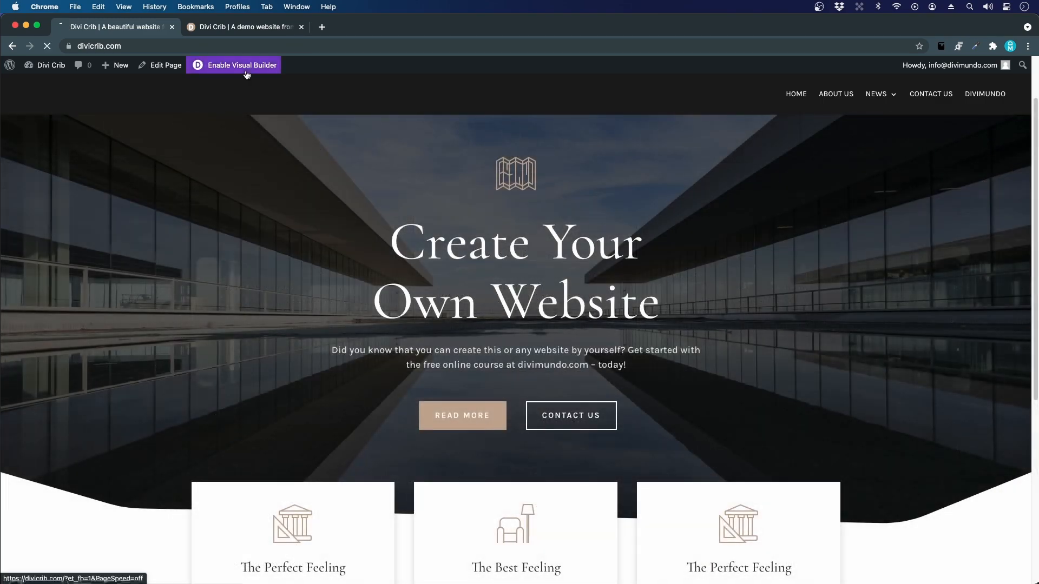
pyautogui.click(222, 31)
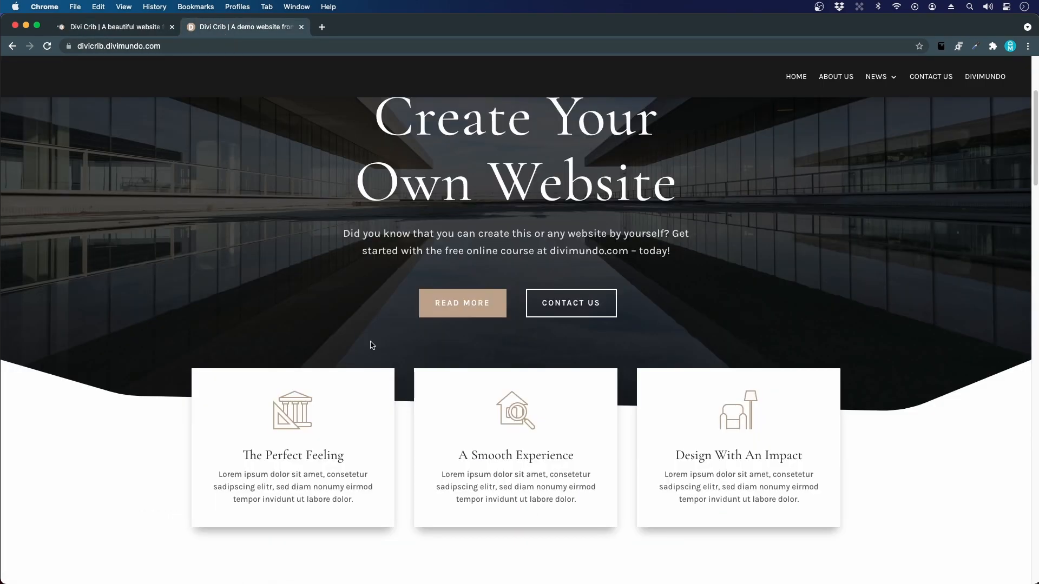
pyautogui.scroll(-6, 373, 346)
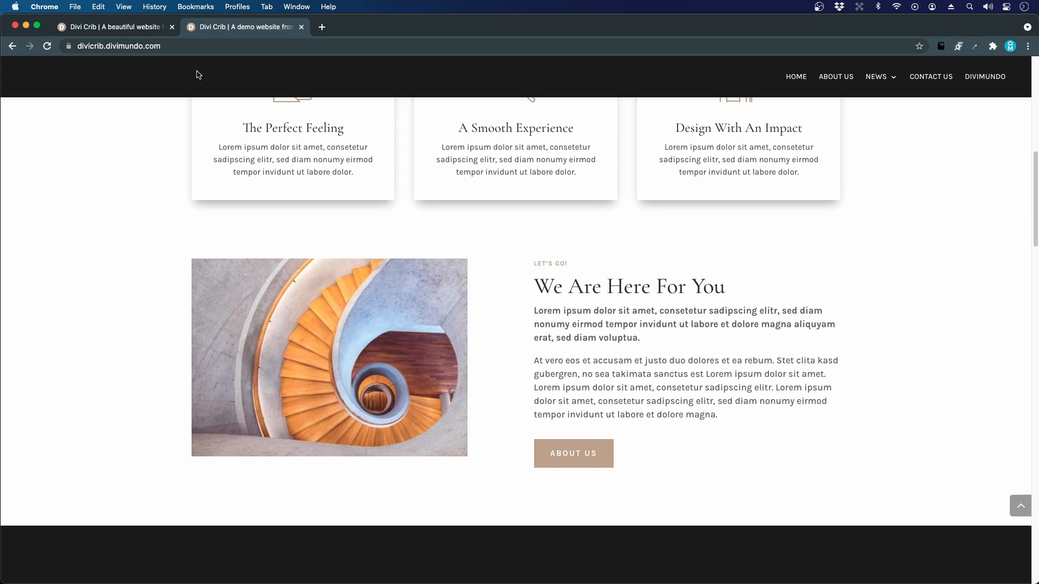
# Step: Return to the page being built and add a new section below the cards with a row of two equal columns
pyautogui.click(132, 28)
pyautogui.scroll(-5, 501, 431)
pyautogui.scroll(-2, 502, 430)
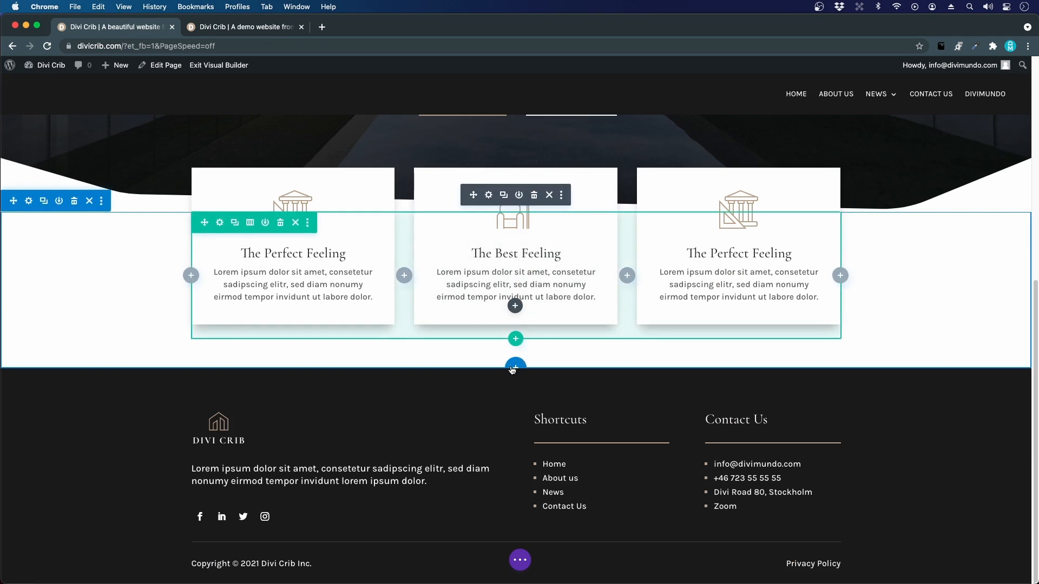
pyautogui.click(515, 366)
pyautogui.click(456, 332)
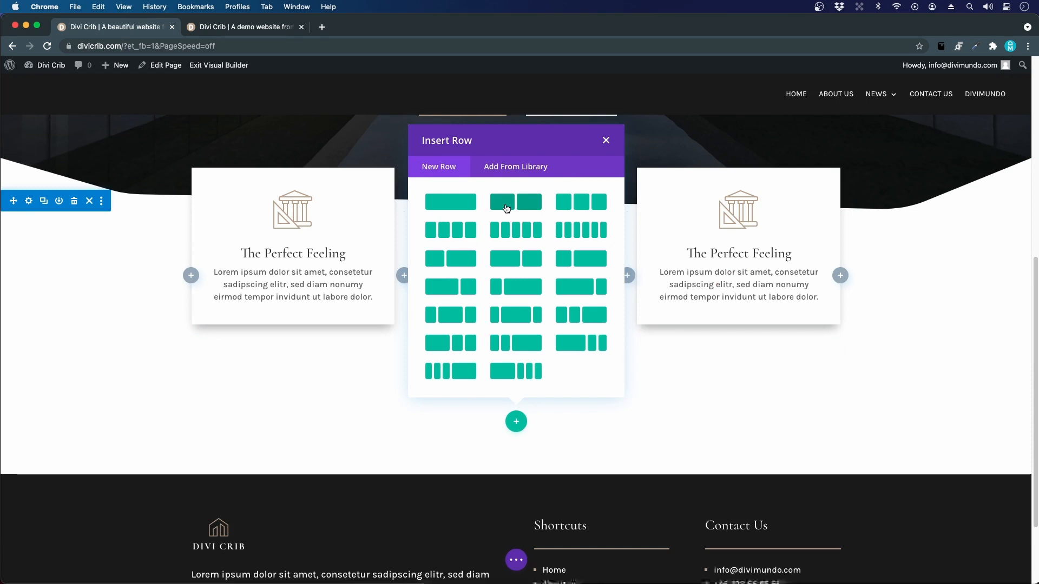
pyautogui.click(506, 208)
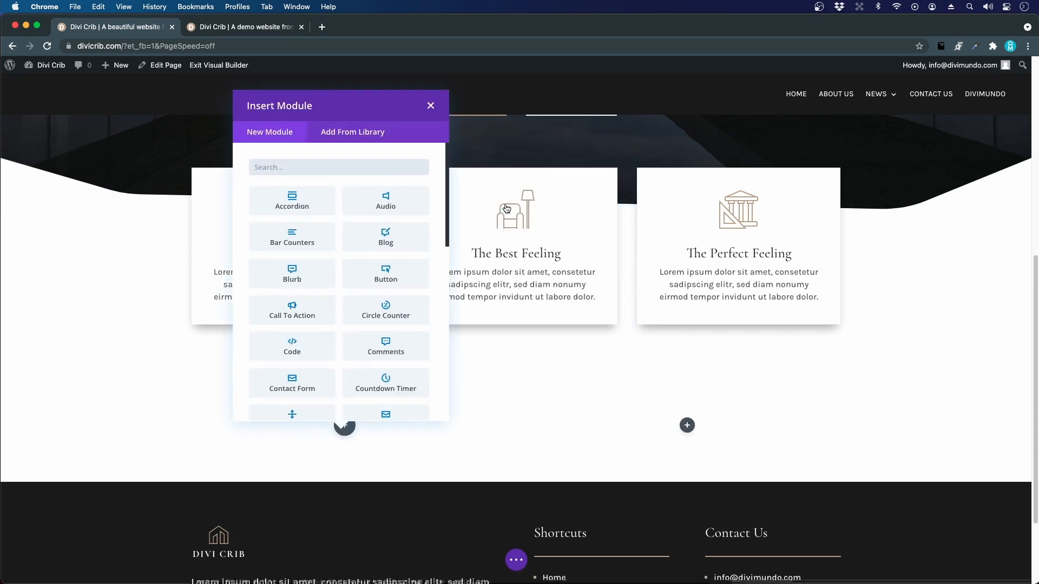
# Step: Insert an Image module in the new row's first column using the spiral staircase picture from the media library, and save it
pyautogui.write('image')
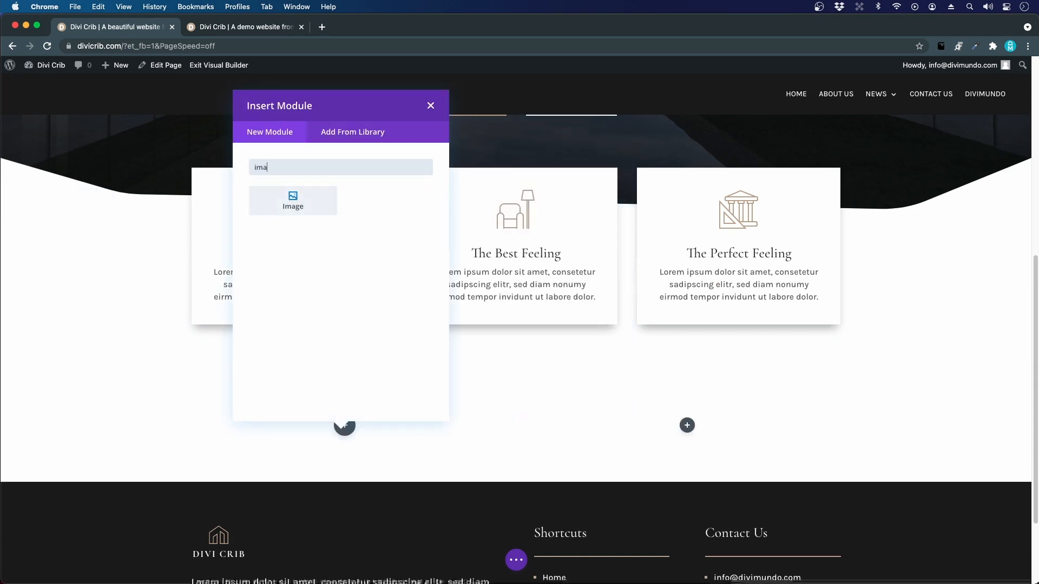
pyautogui.click(285, 199)
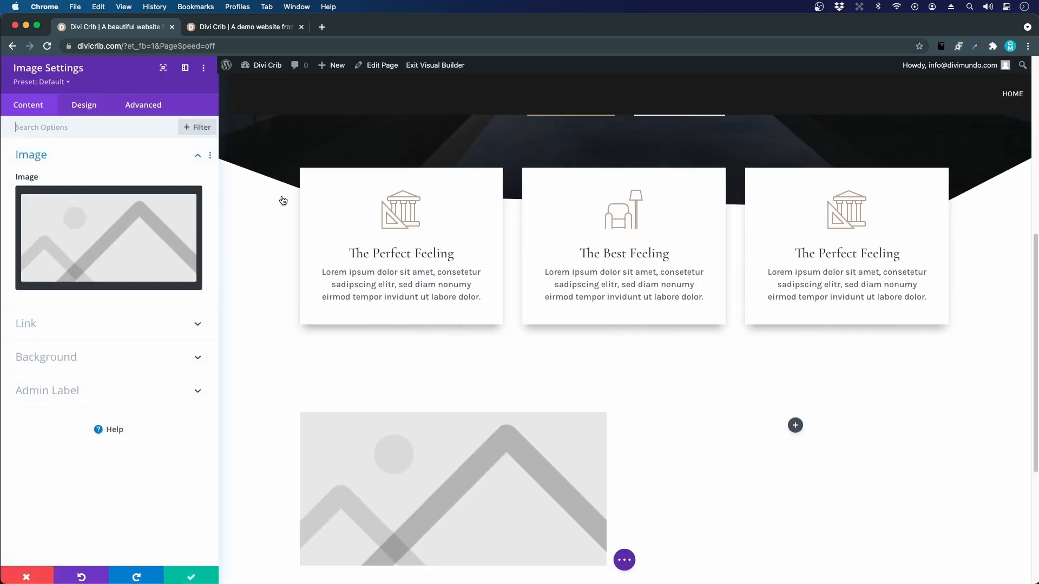
pyautogui.click(104, 240)
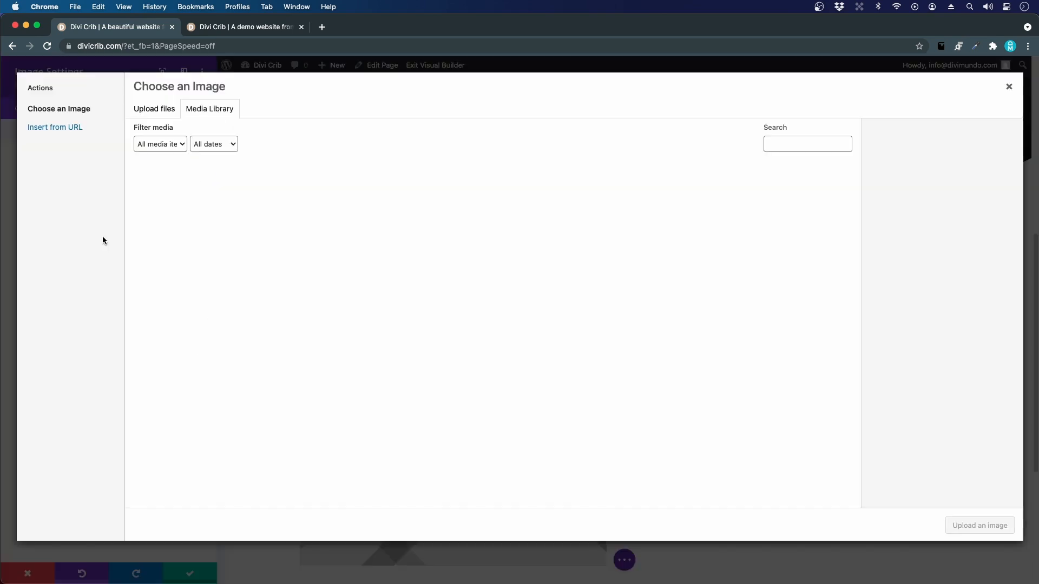
pyautogui.scroll(-2, 687, 432)
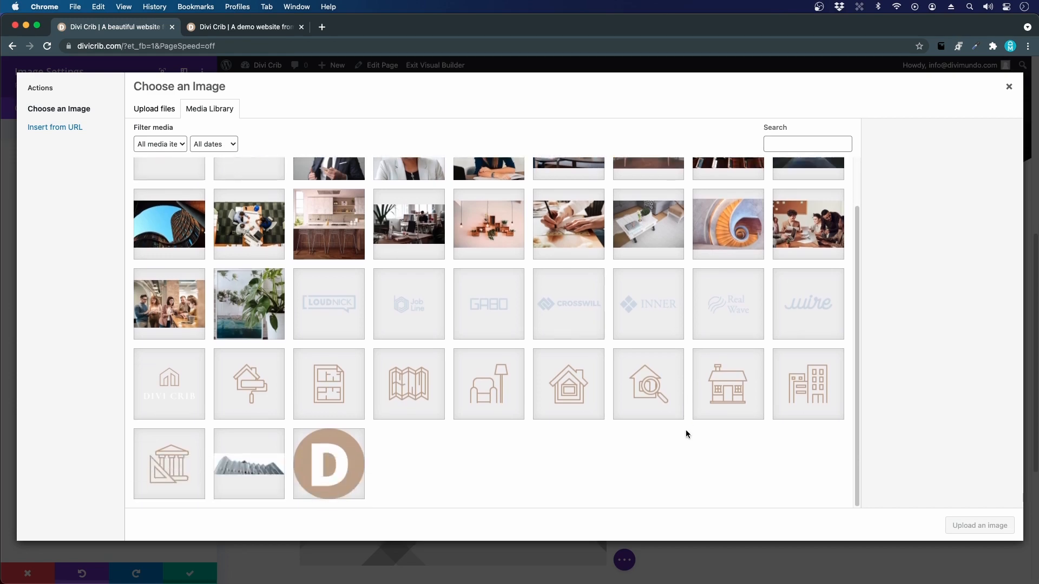
pyautogui.click(723, 202)
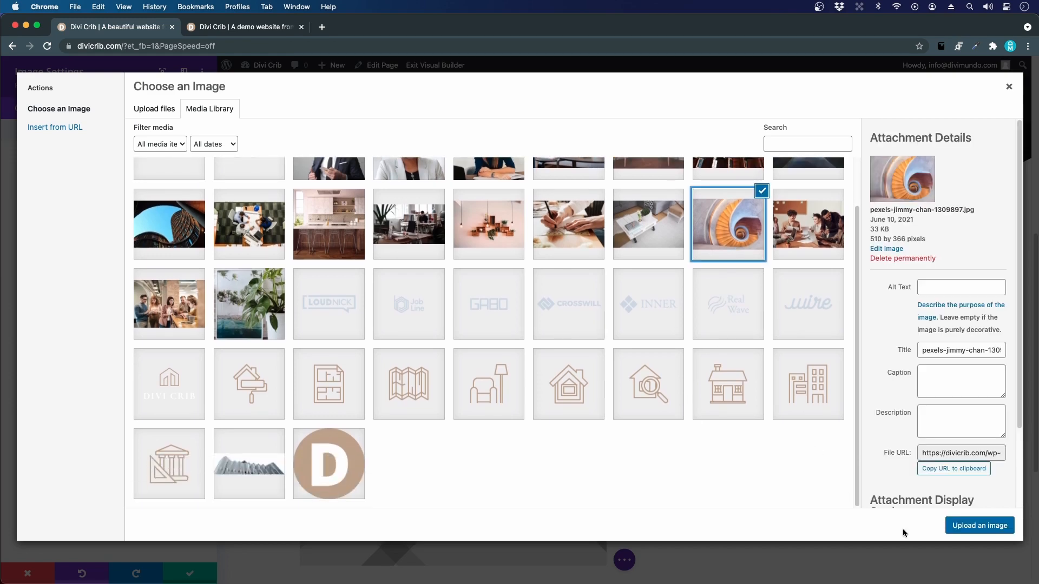
pyautogui.click(992, 526)
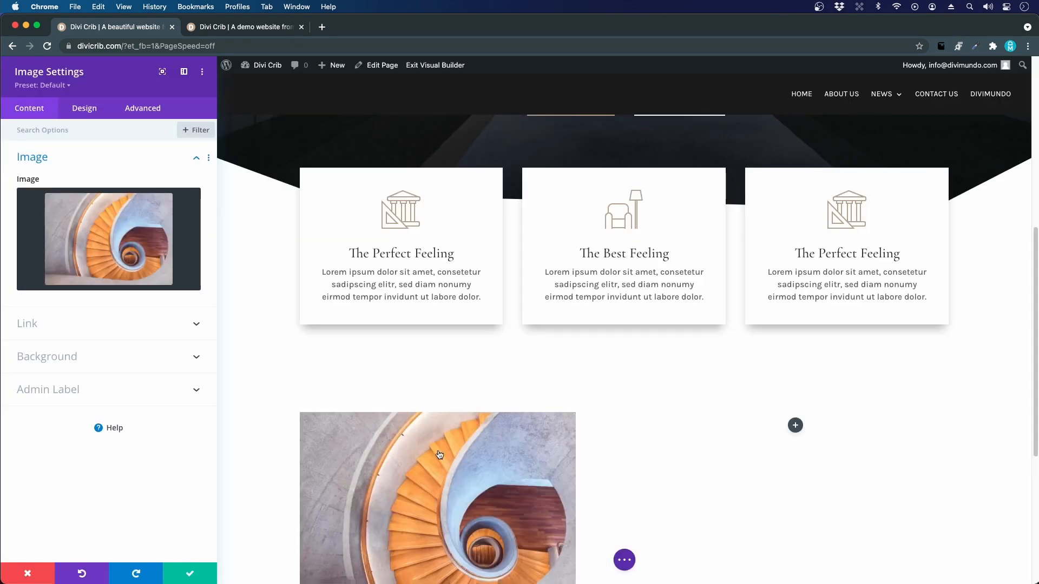
pyautogui.scroll(-3, 439, 455)
pyautogui.click(191, 572)
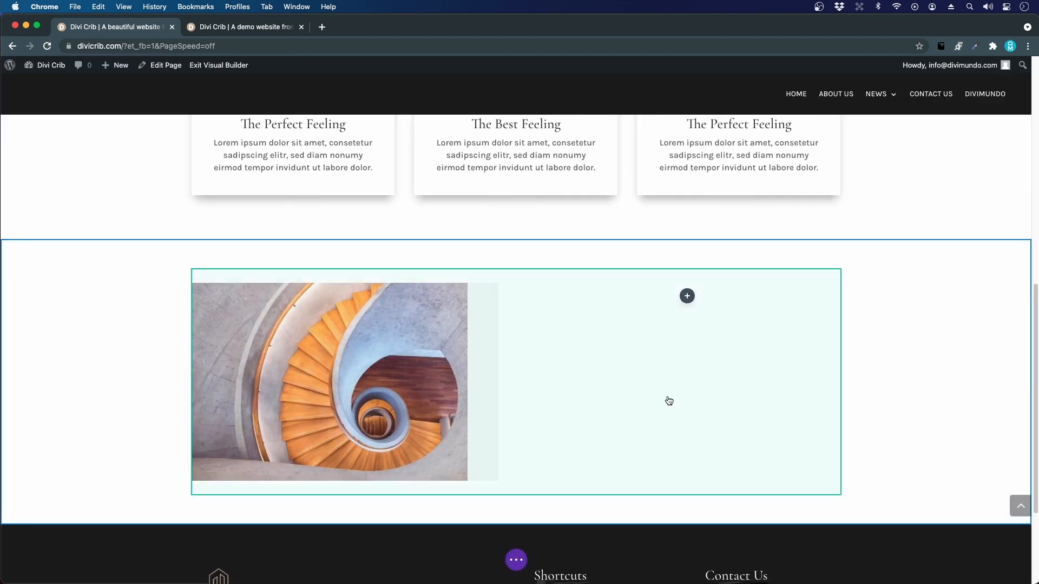
# Step: Insert a Text module in the second column, beside the spiral staircase image
pyautogui.click(688, 296)
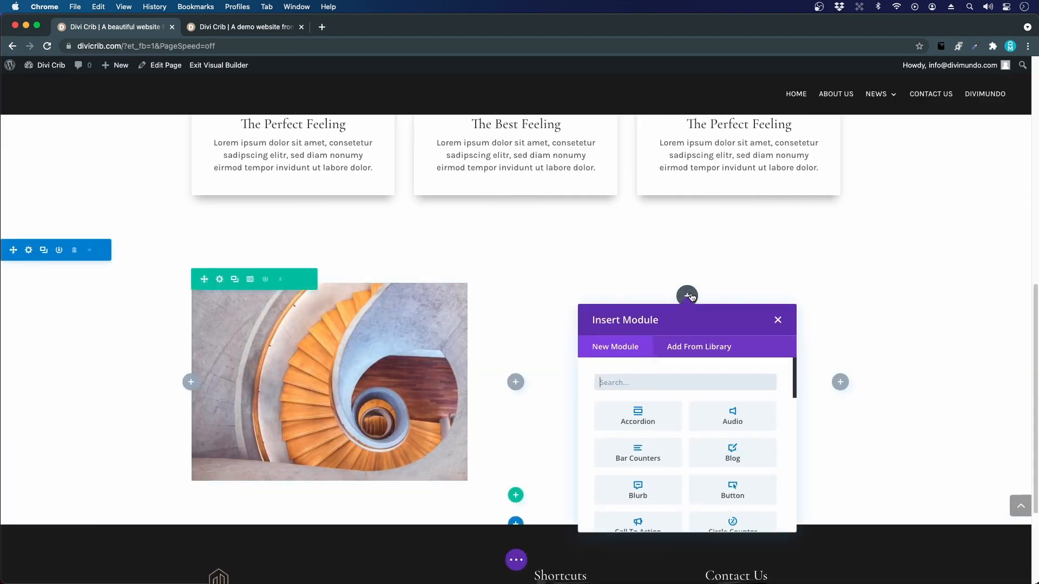
pyautogui.write('text')
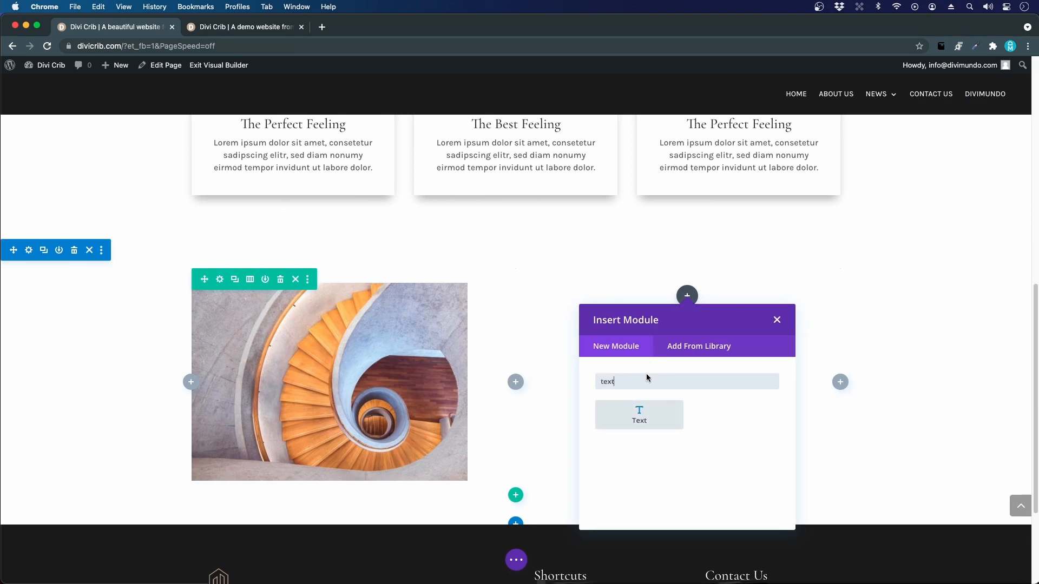
pyautogui.click(636, 411)
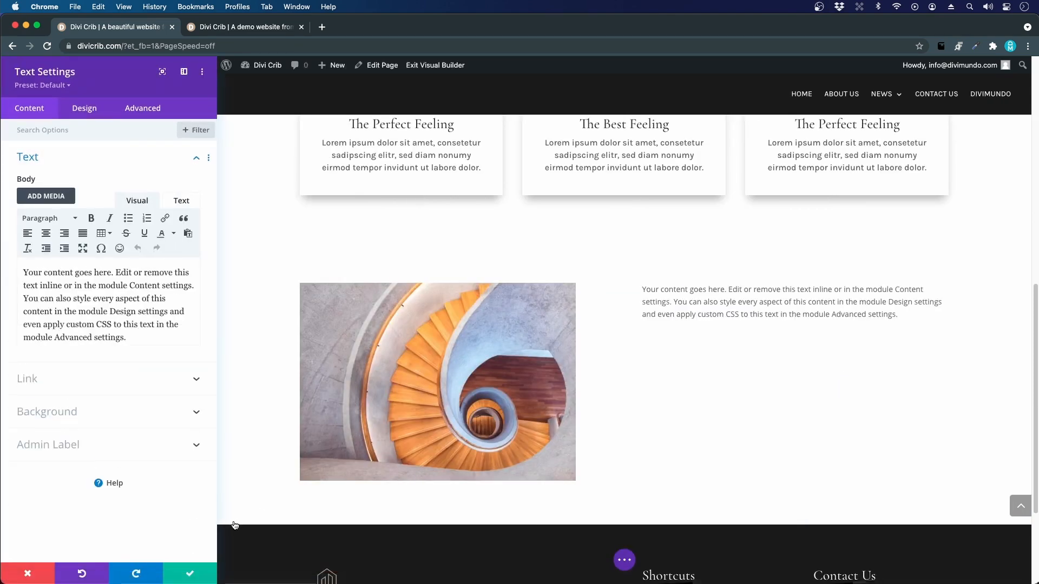
# Step: Copy the label, heading and both paragraphs beside the staircase image on the demo site
pyautogui.click(233, 28)
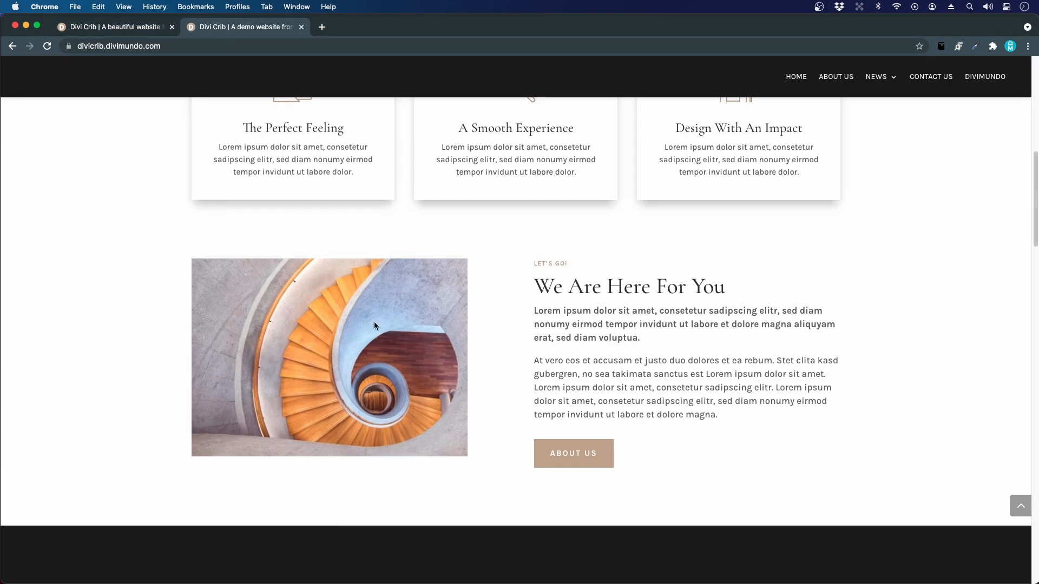
pyautogui.moveTo(531, 263); pyautogui.dragTo(753, 426)
pyautogui.press('super+c')
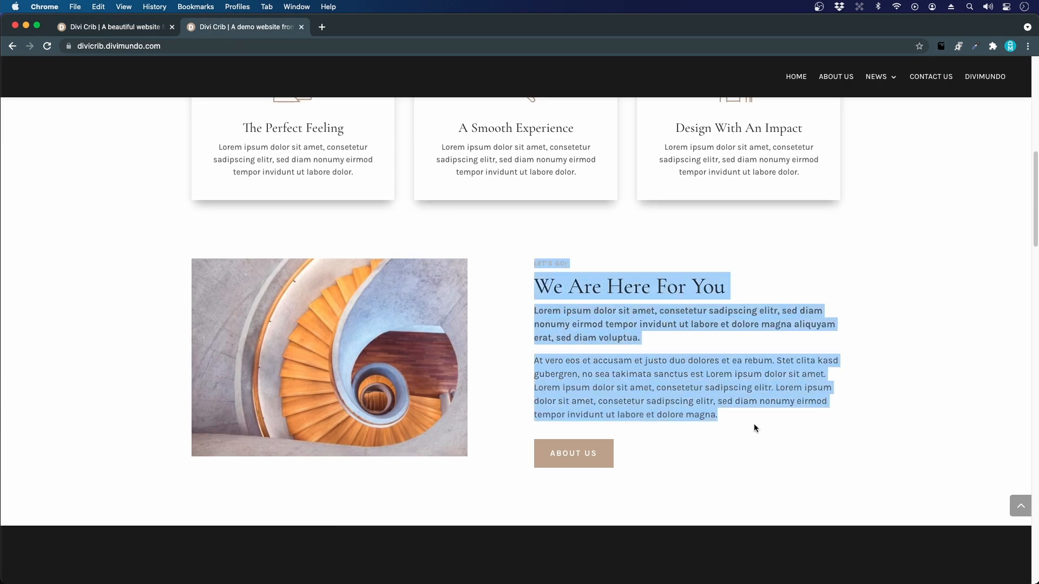
# Step: Return to the page being built and replace the Text module's placeholder body with the copied demo text
pyautogui.click(158, 31)
pyautogui.doubleClick(114, 326)
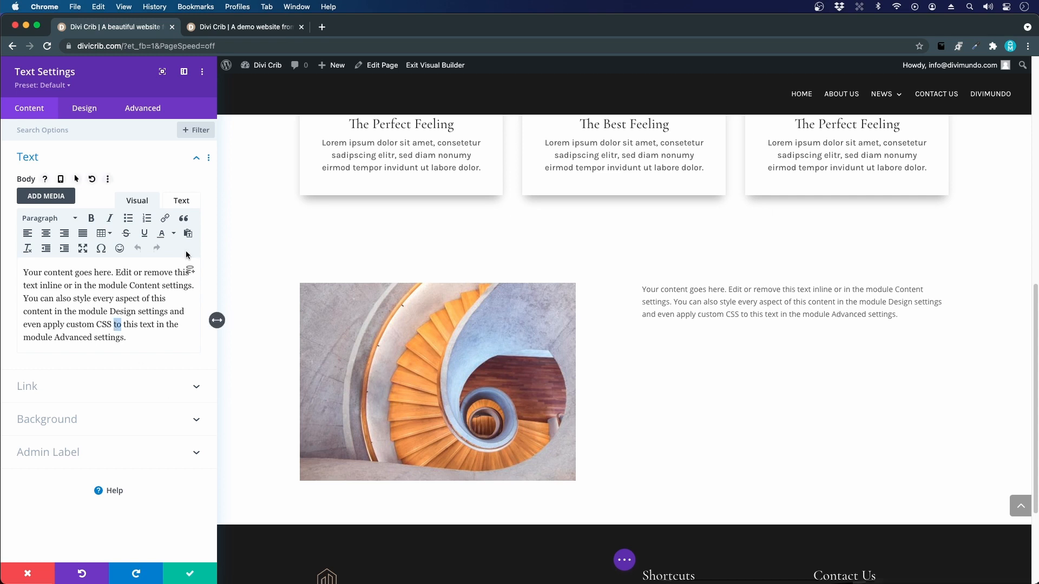
pyautogui.click(188, 233)
pyautogui.click(200, 273)
pyautogui.click(135, 352)
pyautogui.moveTo(133, 346); pyautogui.dragTo(19, 261)
pyautogui.press('super+v')
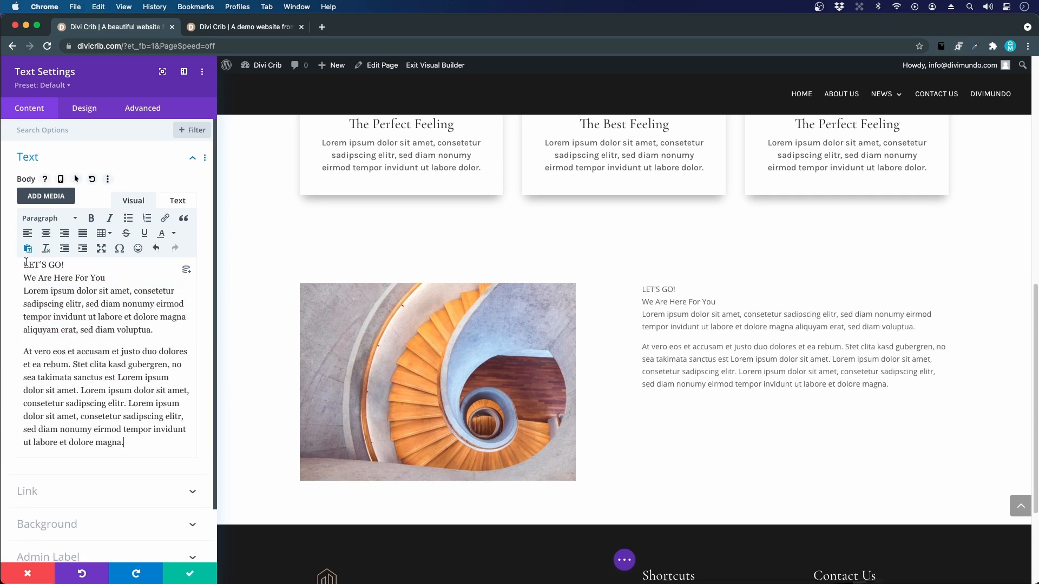
# Step: Retype the first line as "Let's go" and split it and "We Are Here For You" into separate paragraphs
pyautogui.moveTo(83, 272); pyautogui.dragTo(18, 266)
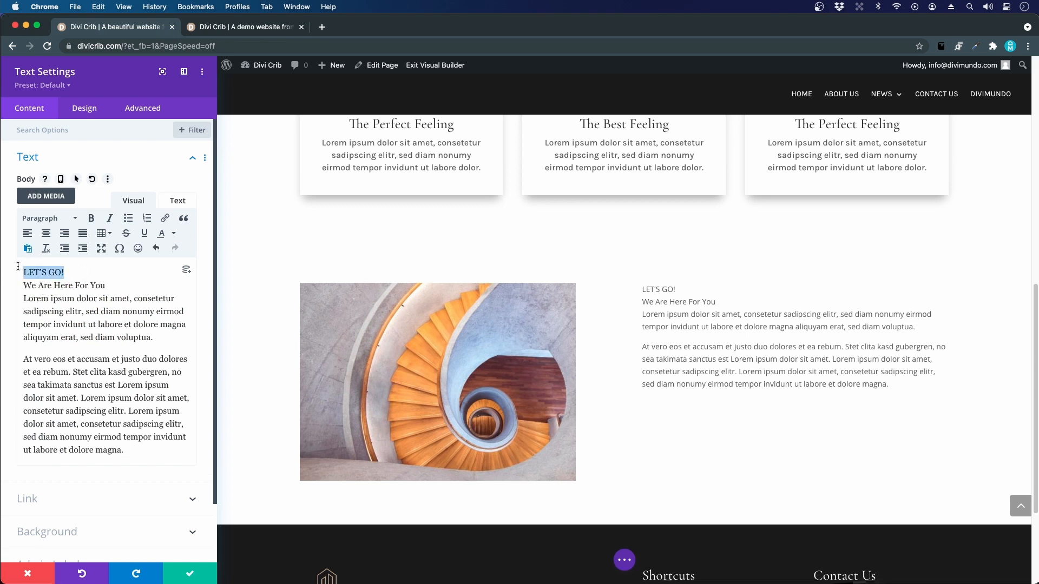
pyautogui.write("Let's go")
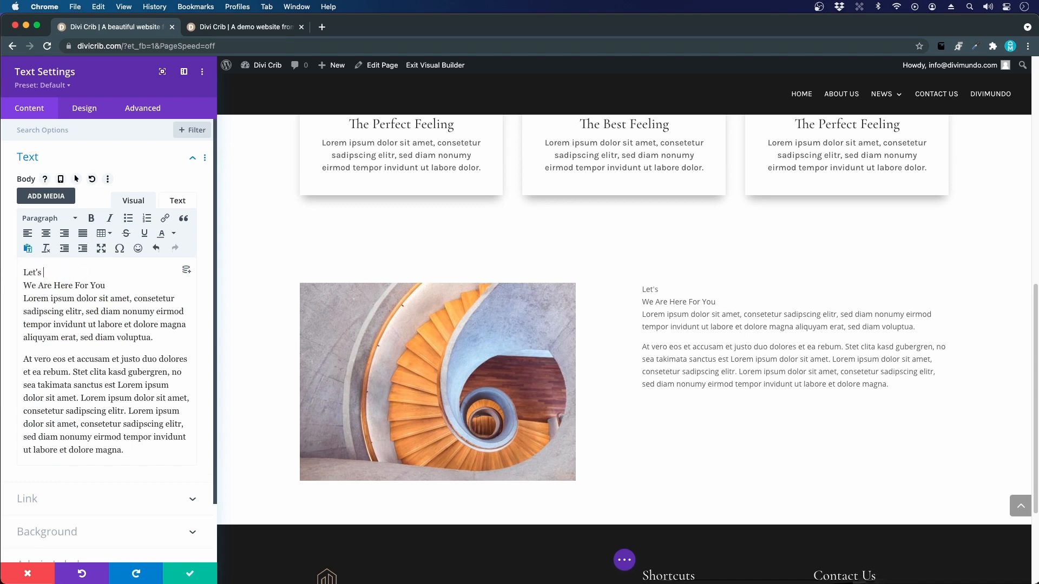
pyautogui.click(23, 285)
pyautogui.press('BackSpace')
pyautogui.press('Return')
pyautogui.click(23, 306)
pyautogui.press('BackSpace')
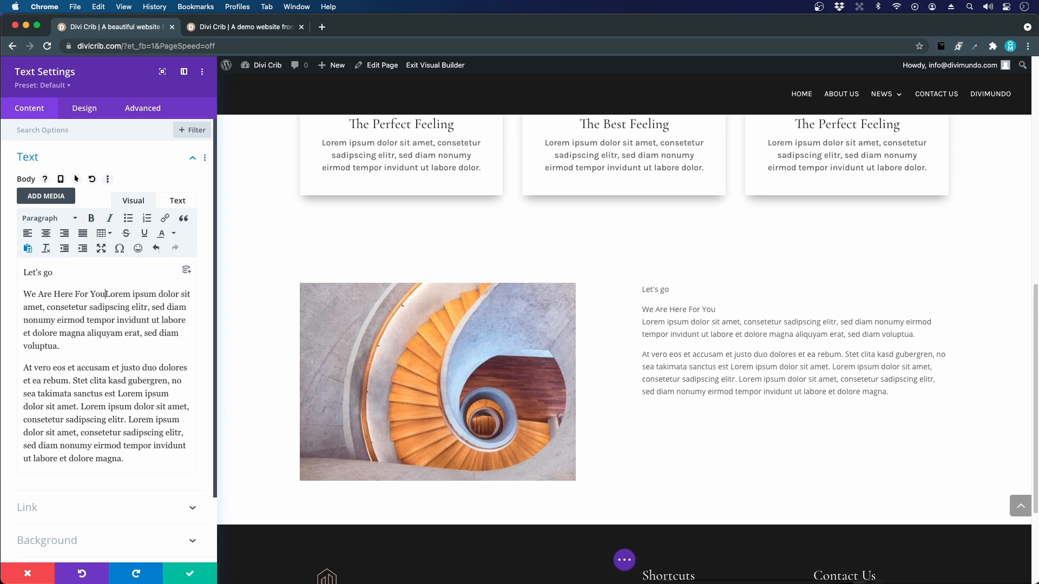
pyautogui.press('Return')
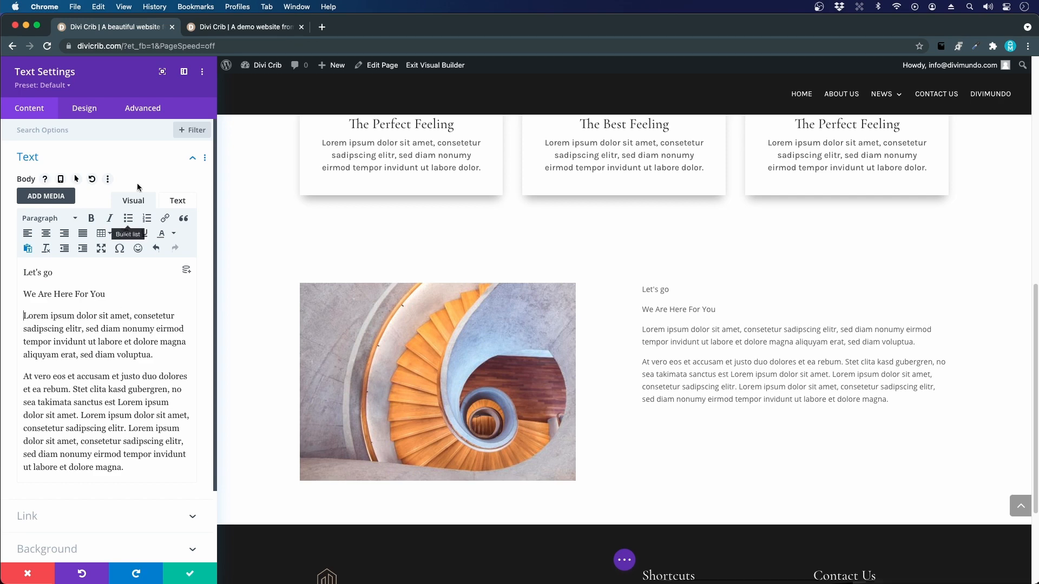
# Step: Examine how the demo site styles the label, heading, intro paragraph and body paragraph, and return to the page being built
pyautogui.hotkey('ctrl', 'Tab')
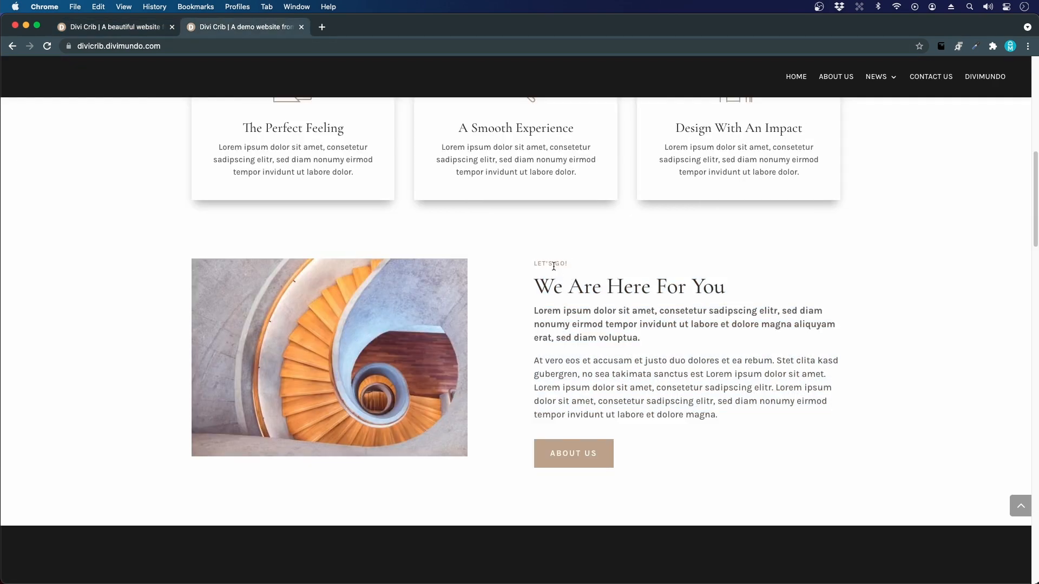
pyautogui.moveTo(543, 263)
pyautogui.mouseDown()
pyautogui.moveTo(567, 264)
pyautogui.moveTo(531, 261)
pyautogui.mouseUp()
pyautogui.click(571, 264)
pyautogui.click(547, 260)
pyautogui.moveTo(536, 278); pyautogui.dragTo(742, 288)
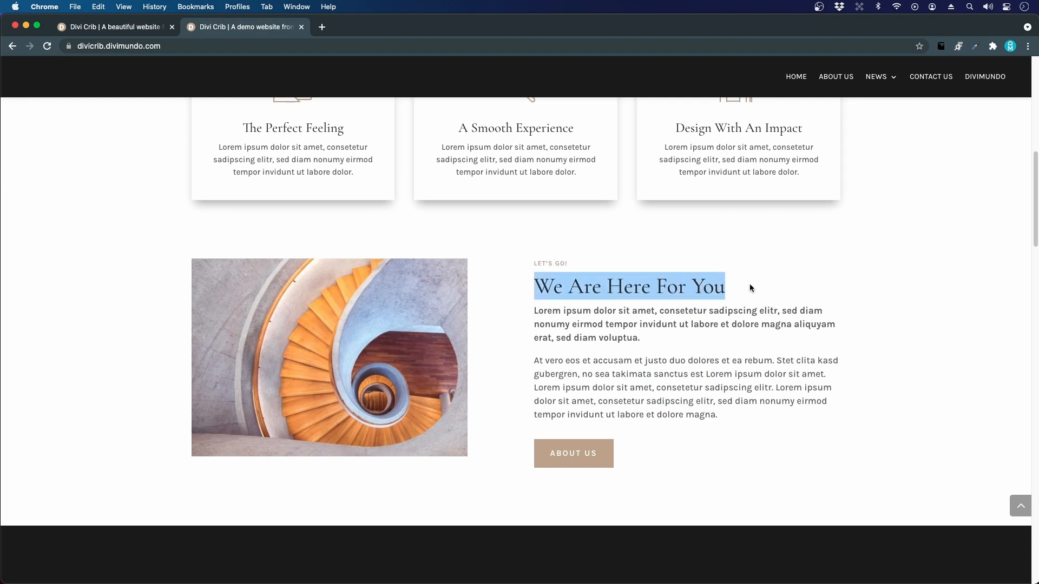
pyautogui.moveTo(642, 339); pyautogui.dragTo(541, 313)
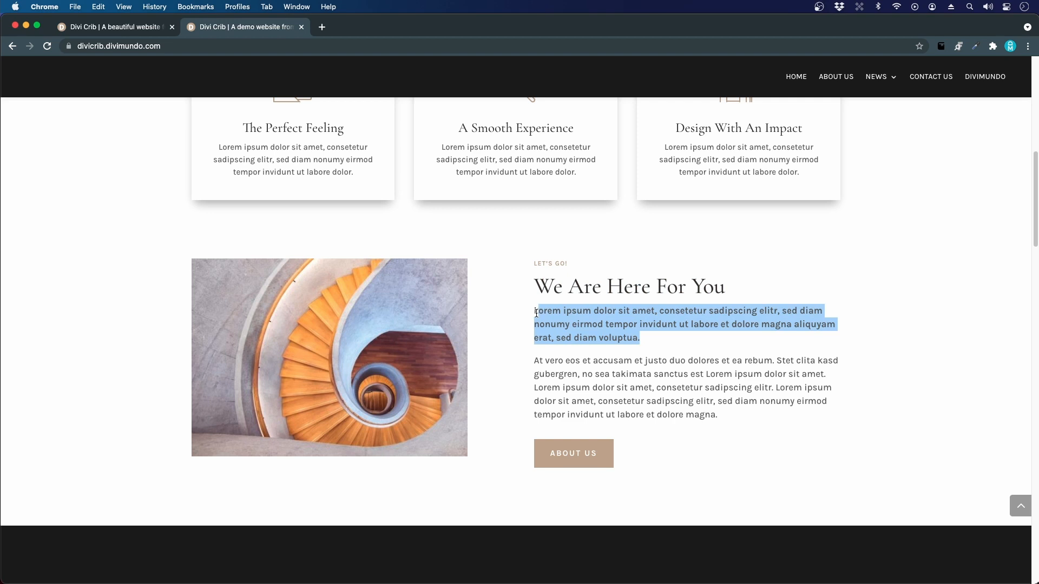
pyautogui.tripleClick(611, 366)
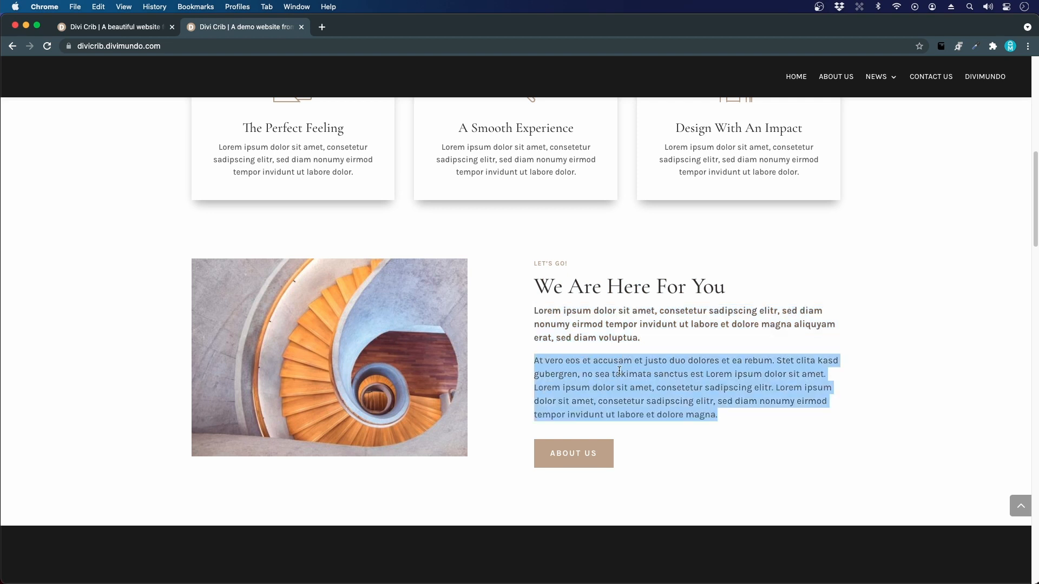
pyautogui.click(131, 34)
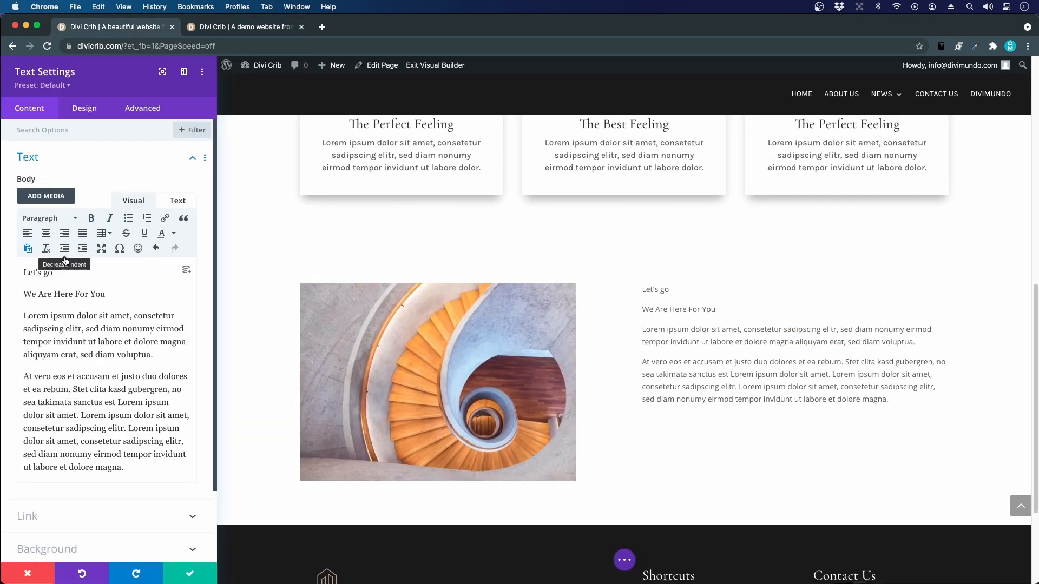
# Step: Format "Let's go" as Heading 4 and "We Are Here For You" as Heading 2
pyautogui.moveTo(53, 272); pyautogui.dragTo(24, 271)
pyautogui.click(70, 221)
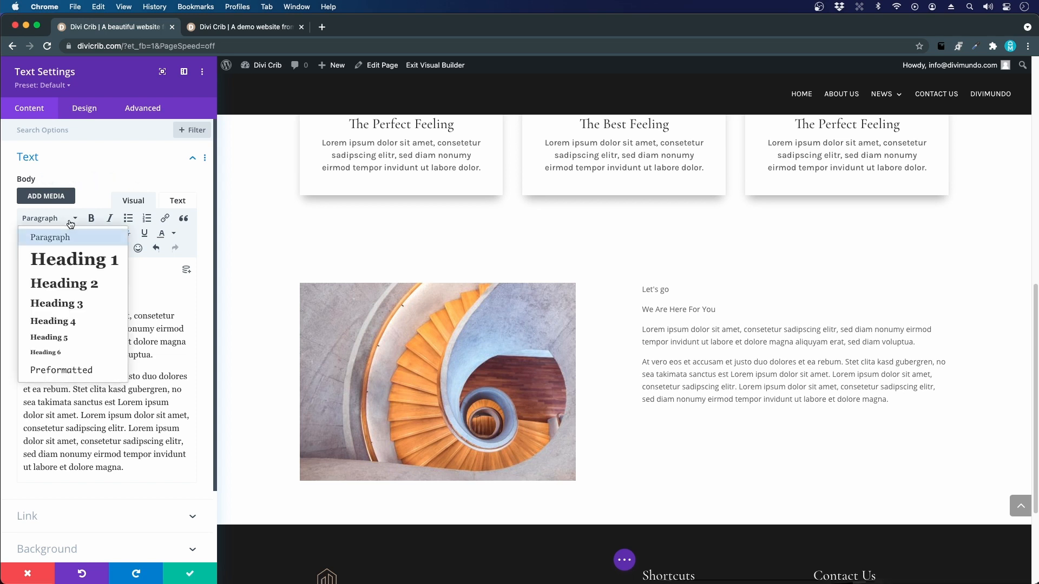
pyautogui.click(76, 321)
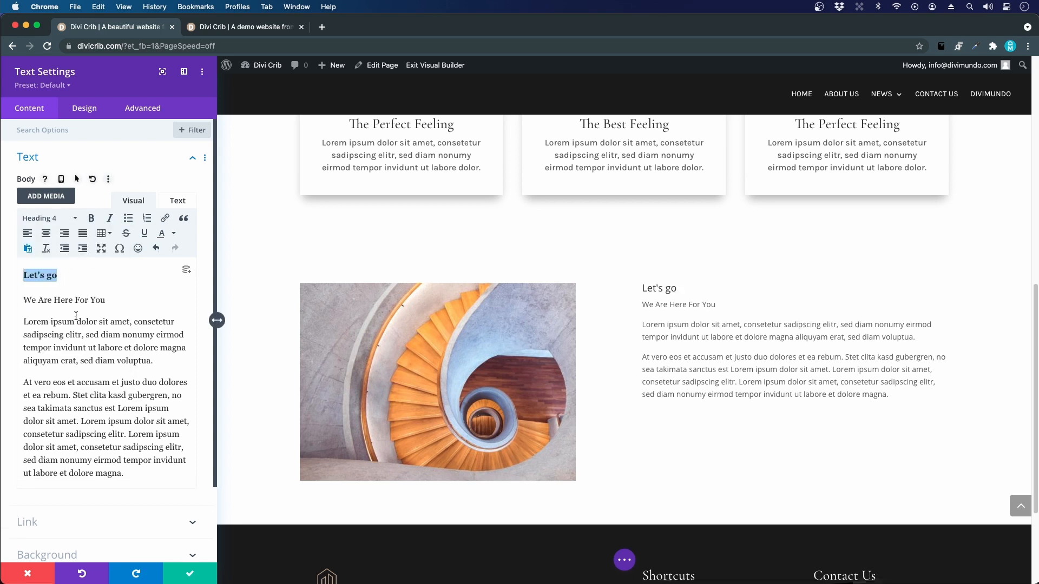
pyautogui.moveTo(118, 302); pyautogui.dragTo(13, 303)
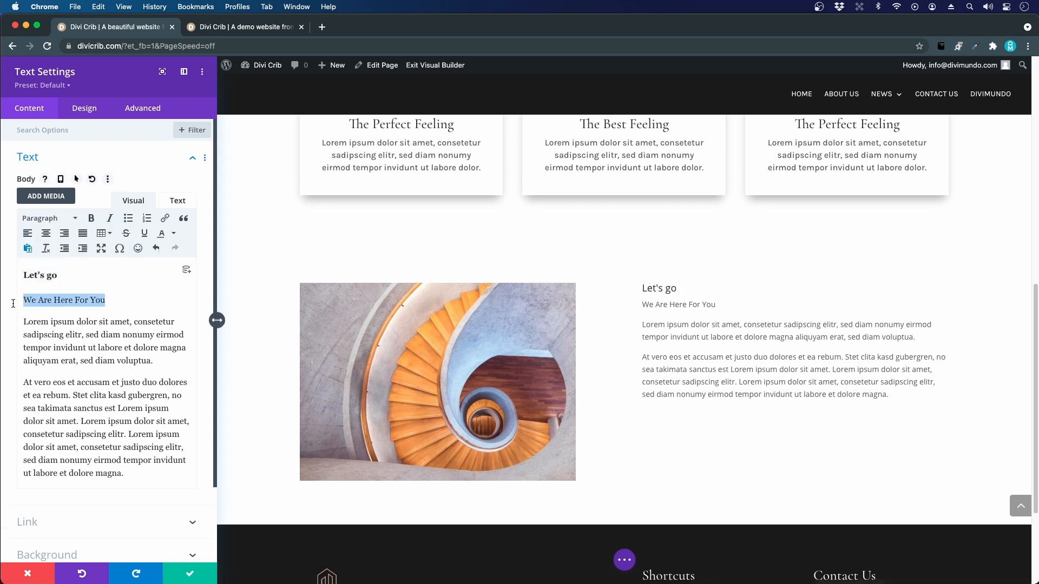
pyautogui.click(69, 219)
pyautogui.click(74, 285)
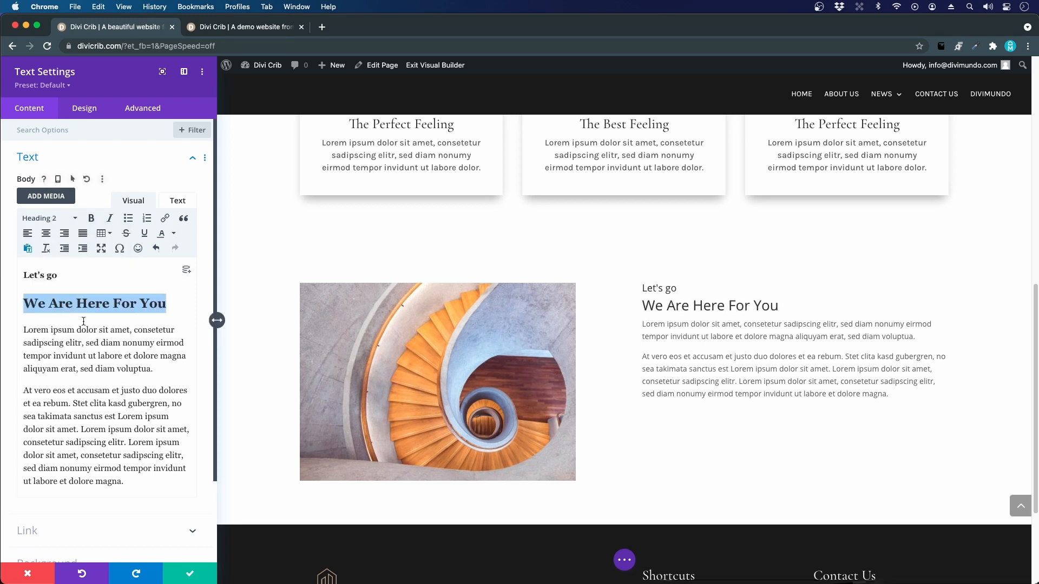
# Step: Make the first Lorem ipsum paragraph below the heading bold
pyautogui.click(127, 351)
pyautogui.moveTo(164, 368); pyautogui.dragTo(21, 326)
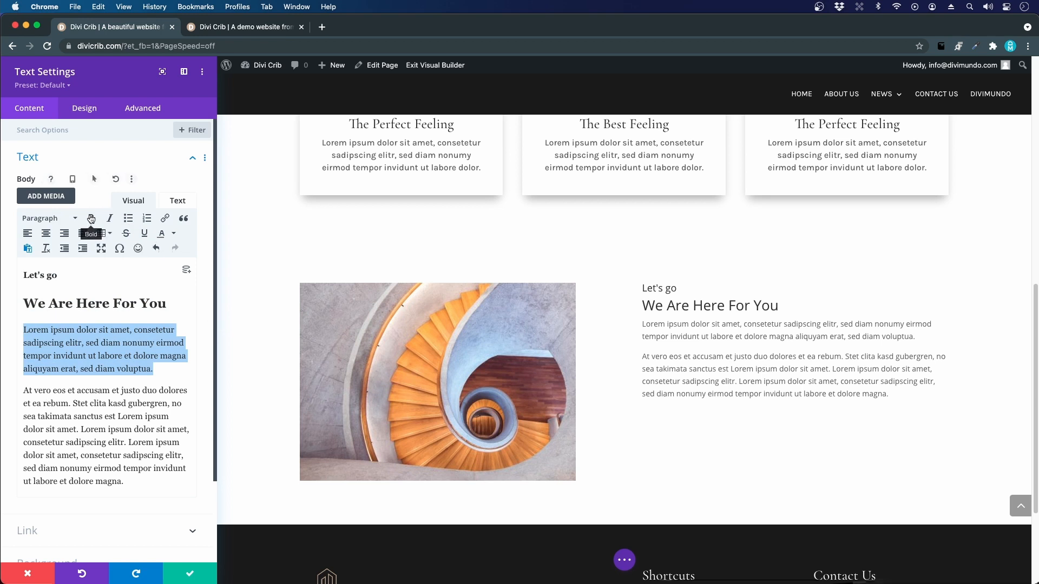
pyautogui.click(90, 218)
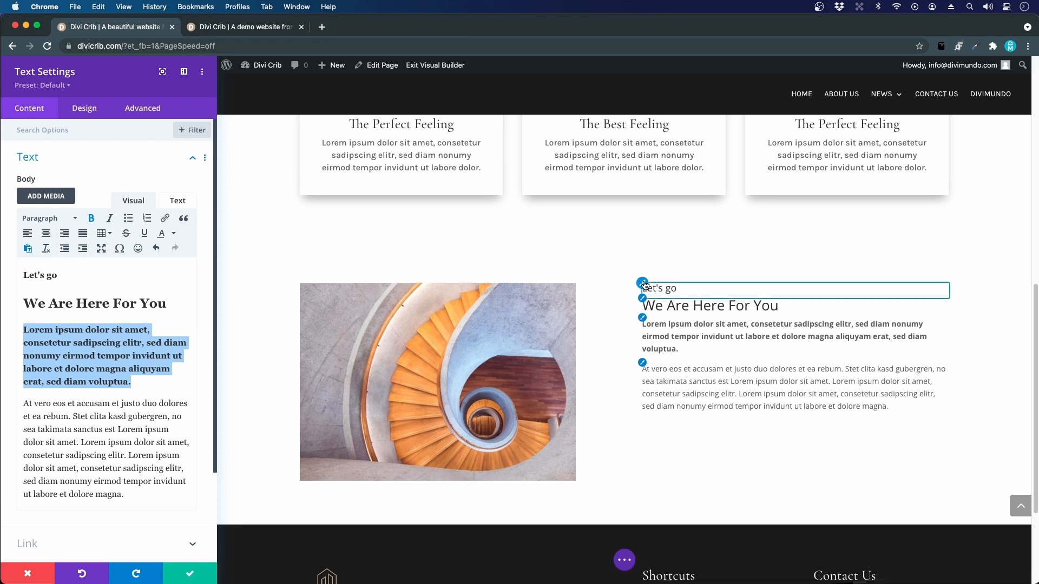
# Step: Style the "Let's go" Heading 4 text with the Karla font, the saved beige colour and a 12px size
pyautogui.click(644, 287)
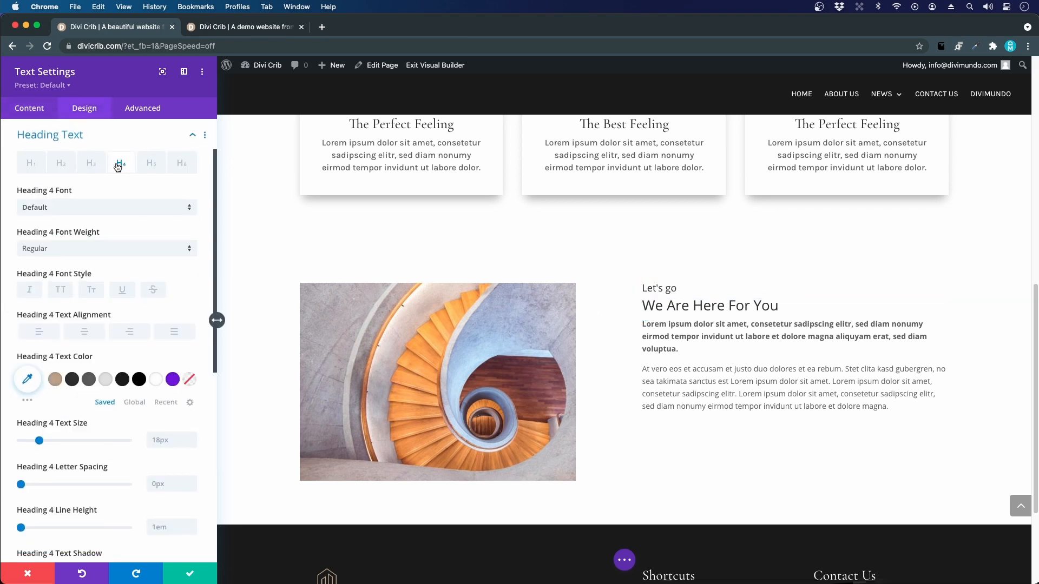
pyautogui.click(48, 208)
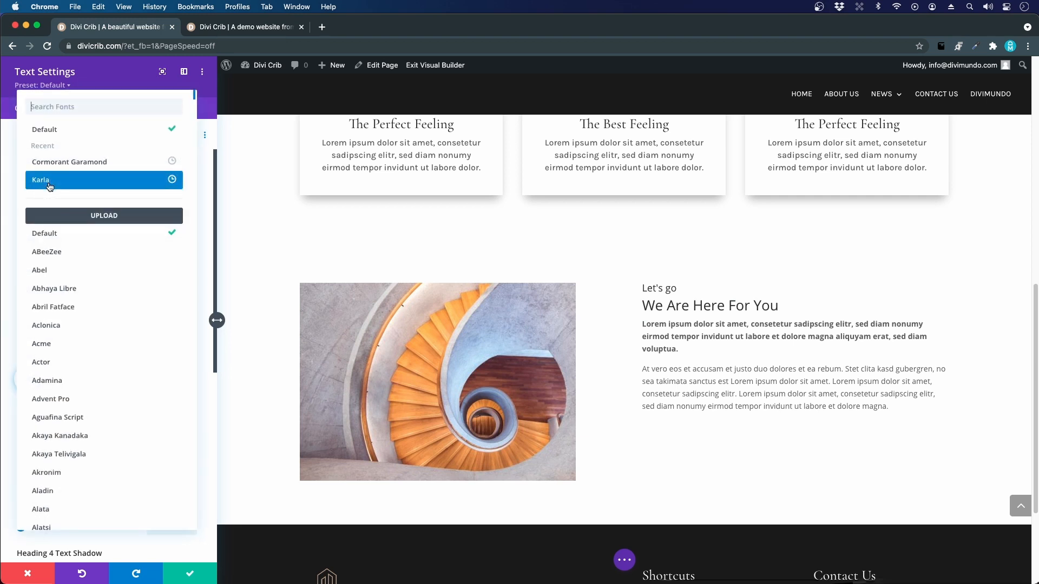
pyautogui.click(49, 184)
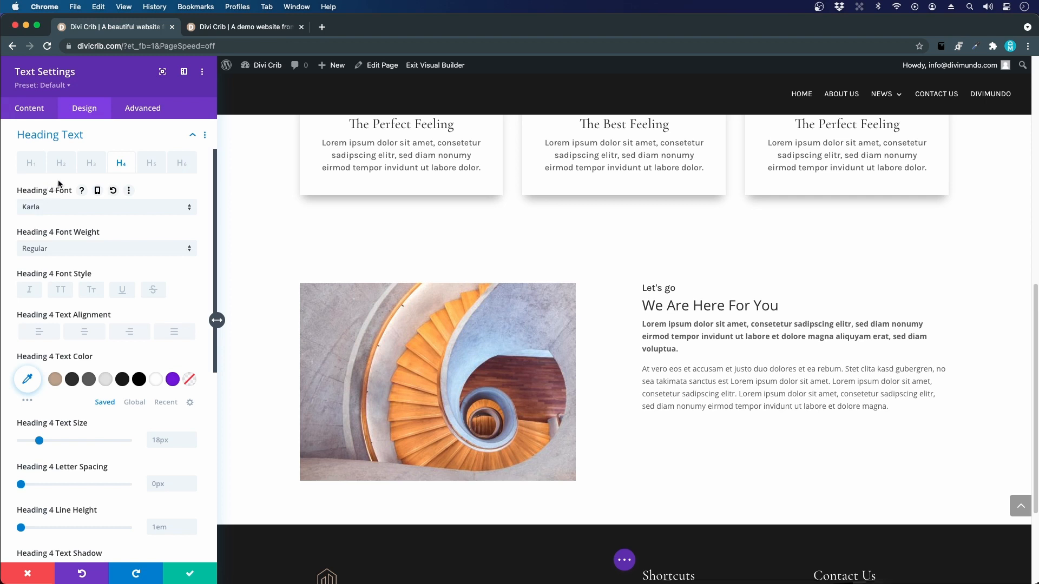
pyautogui.click(59, 381)
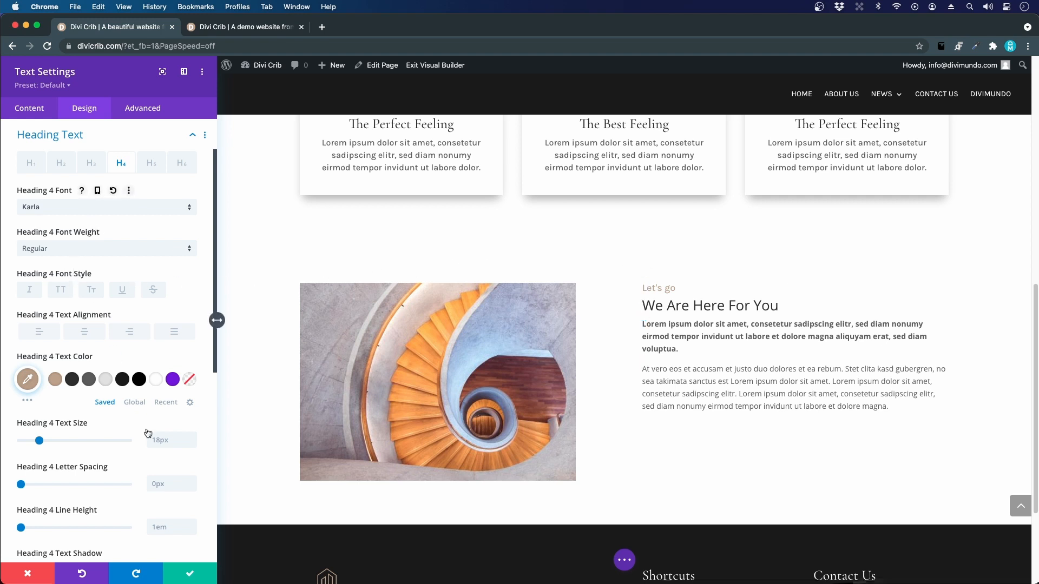
pyautogui.write('12')
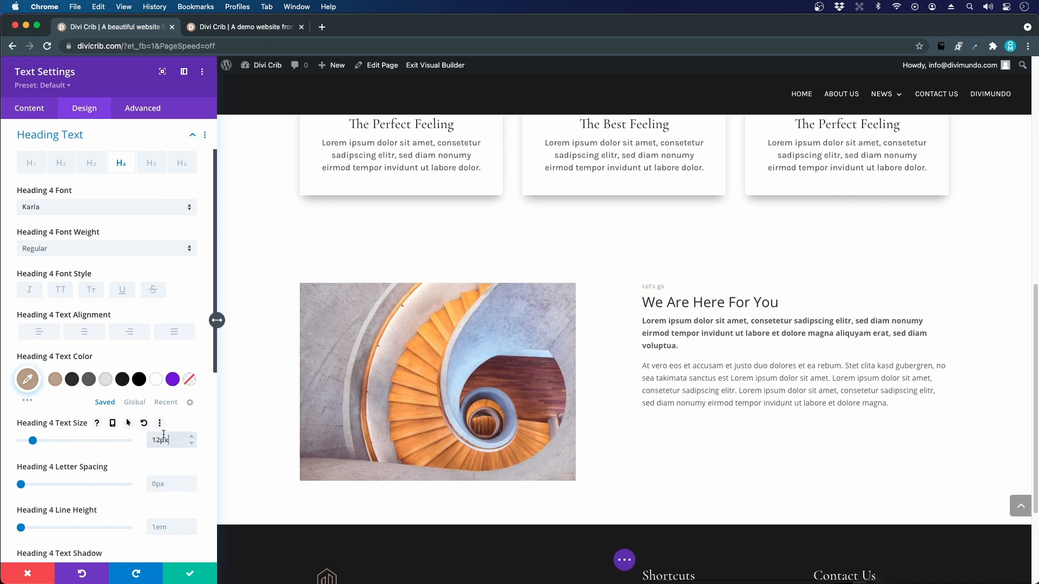
# Step: Set the Heading 4 text to uppercase with a Bold font weight
pyautogui.click(61, 292)
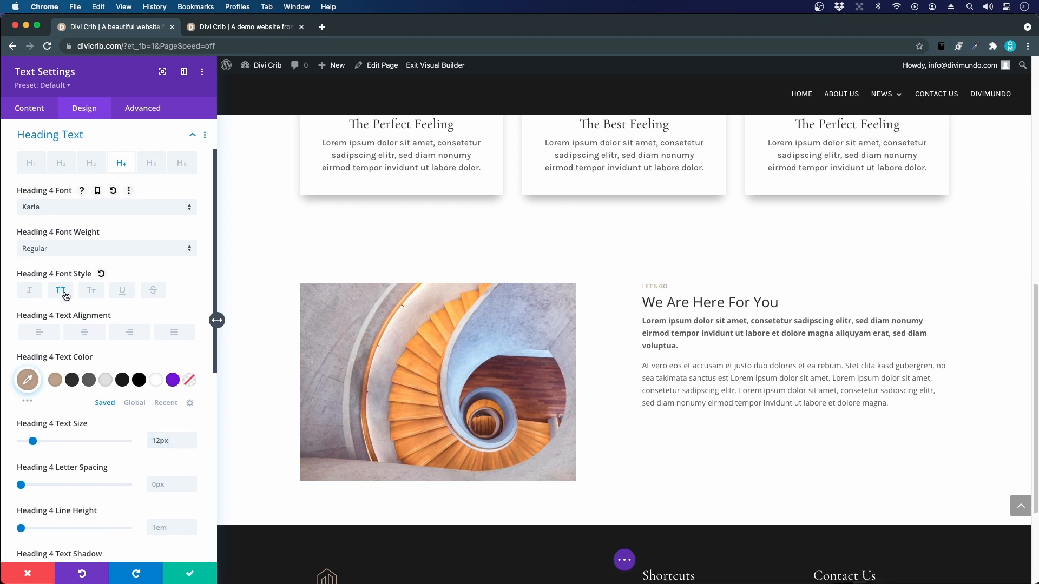
pyautogui.click(63, 249)
pyautogui.click(59, 351)
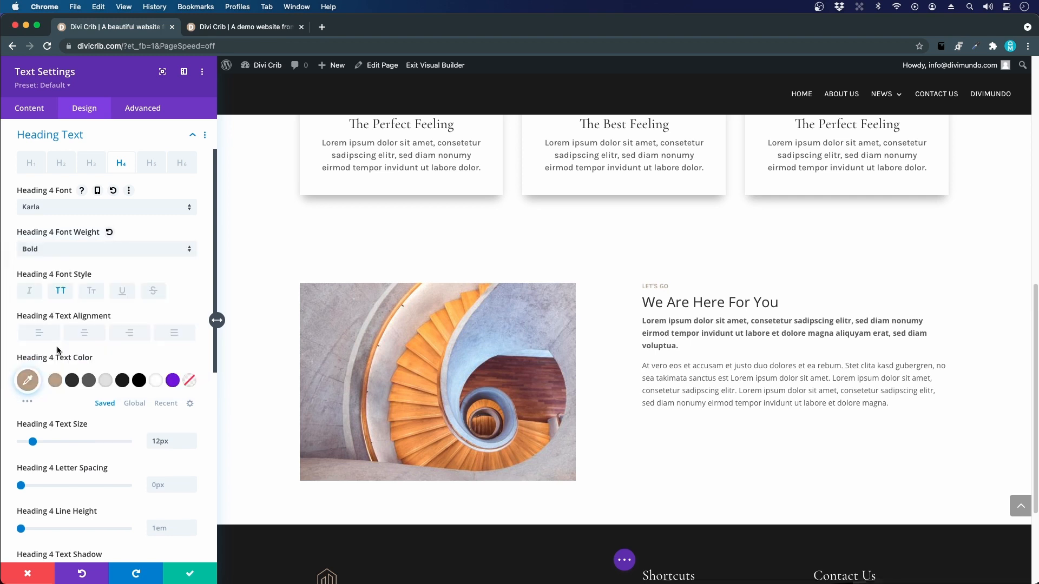
# Step: Set the Heading 4 letter spacing to 1px and its line height to 1.5em
pyautogui.scroll(-1, 47, 353)
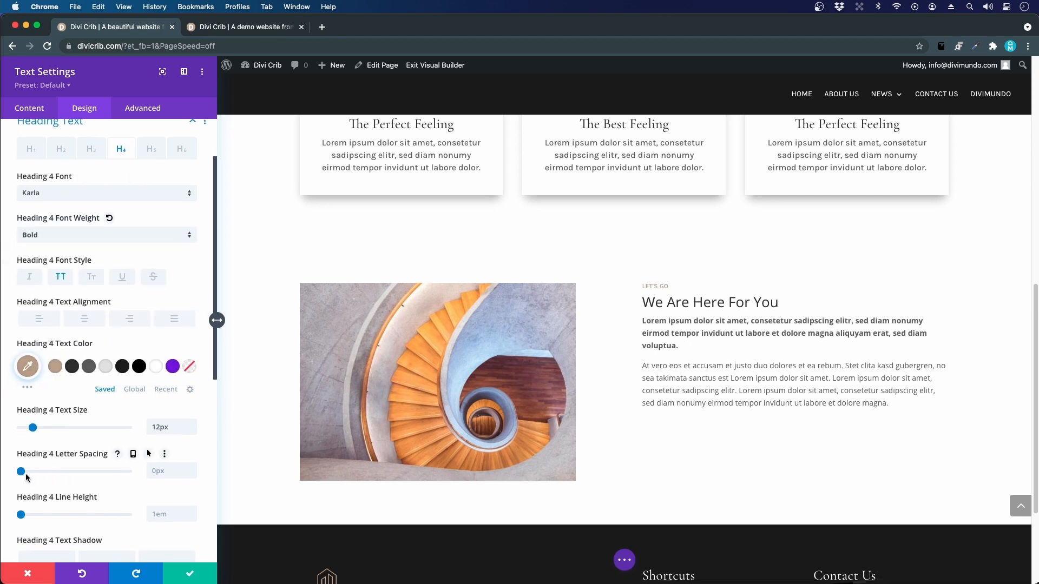
pyautogui.moveTo(20, 472); pyautogui.dragTo(21, 474)
pyautogui.scroll(-1, 213, 320)
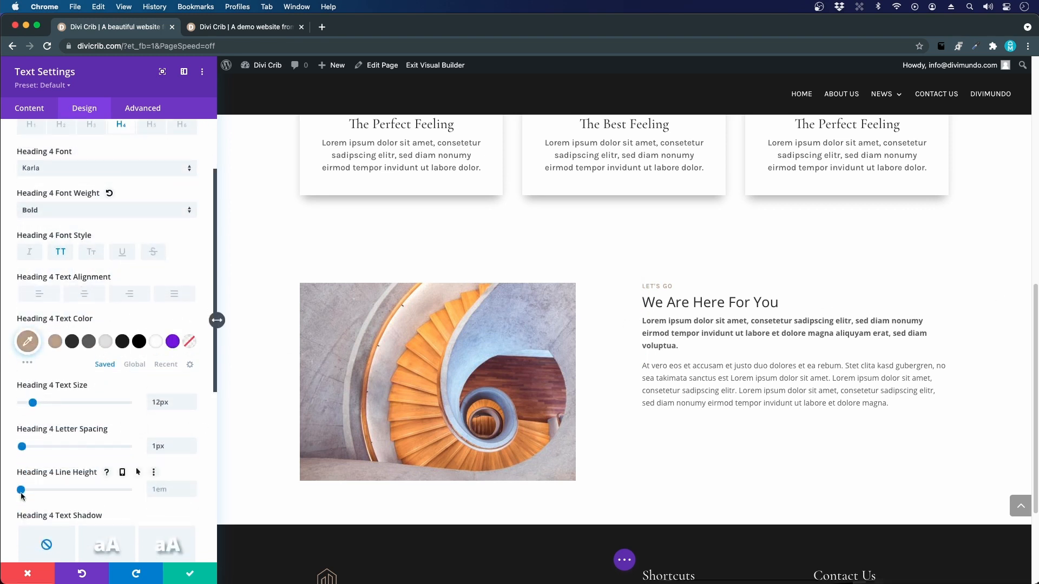
pyautogui.moveTo(24, 496); pyautogui.dragTo(46, 493)
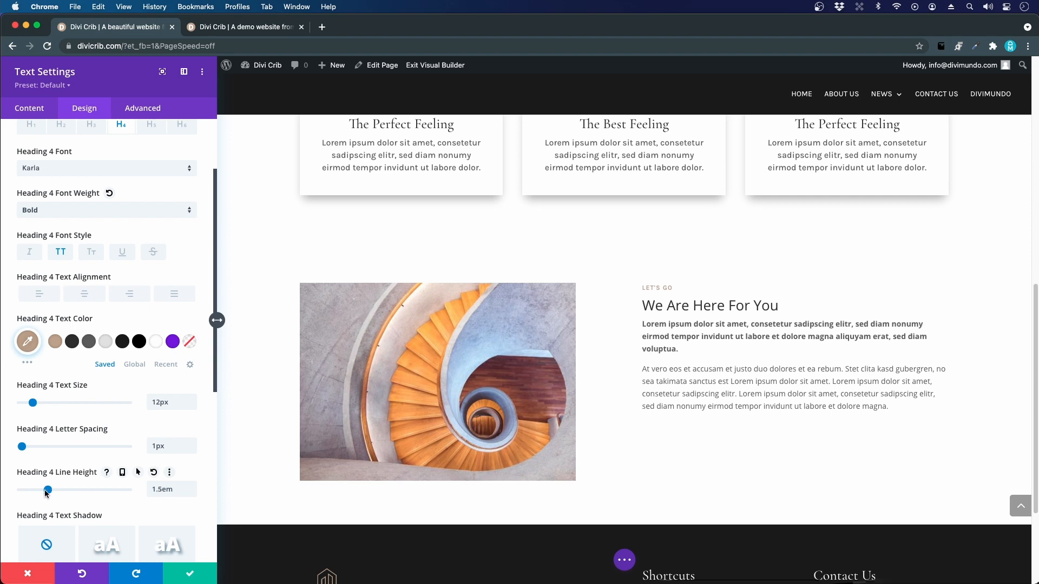
# Step: Set the font of the "We Are Here For You" Heading 2 text to Cormorant Garamond
pyautogui.click(645, 304)
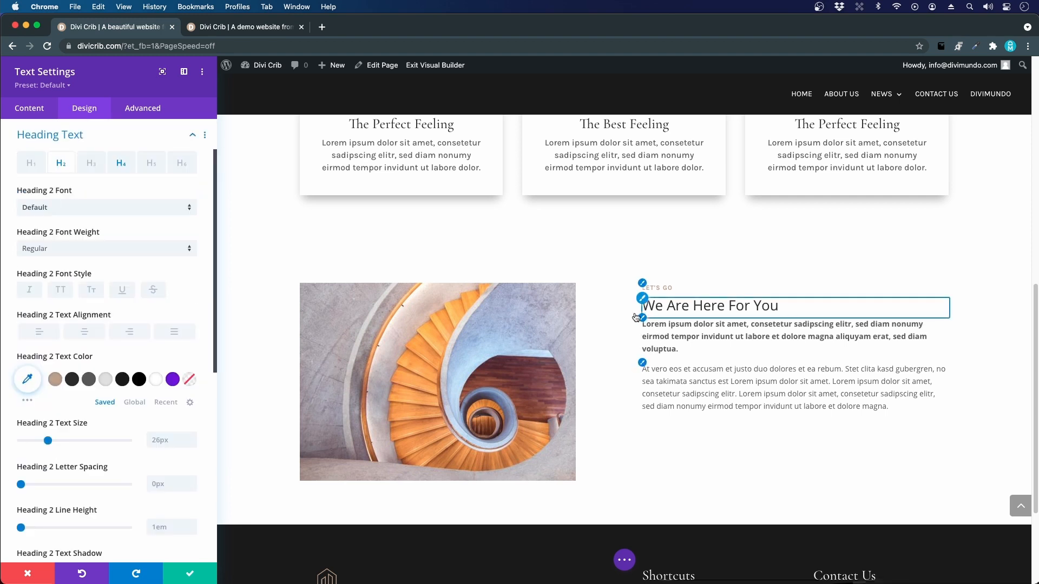
pyautogui.click(63, 209)
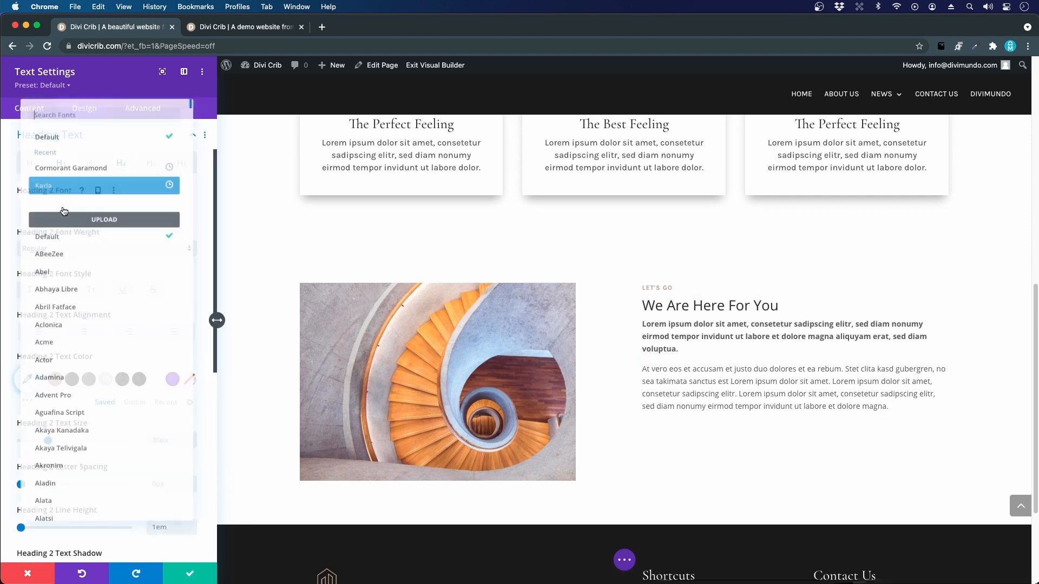
pyautogui.click(74, 171)
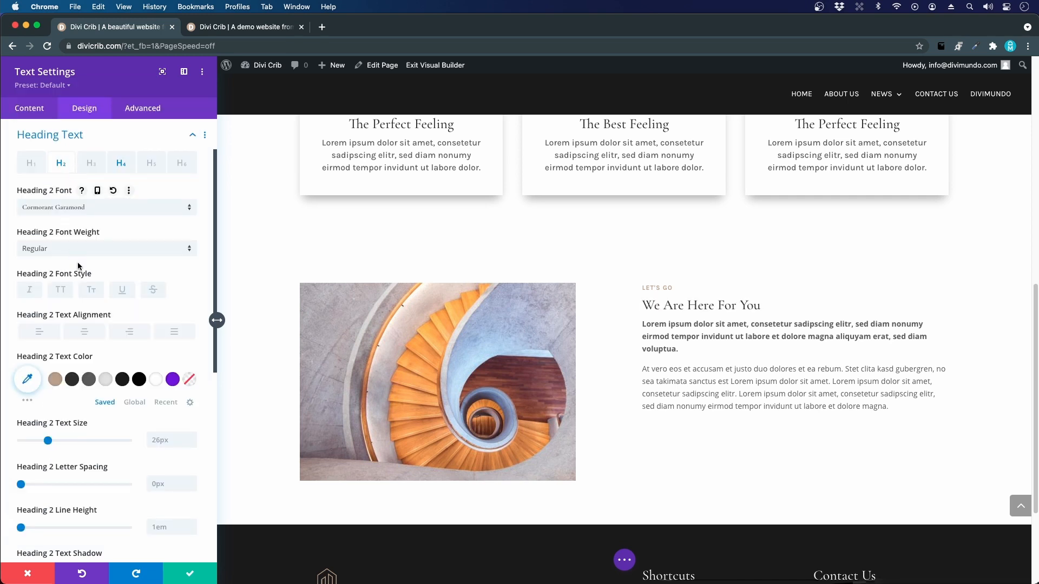
# Step: Style the Heading 2 text with the saved dark grey colour, a 42px size and a 1.1em line height
pyautogui.scroll(-1, 60, 378)
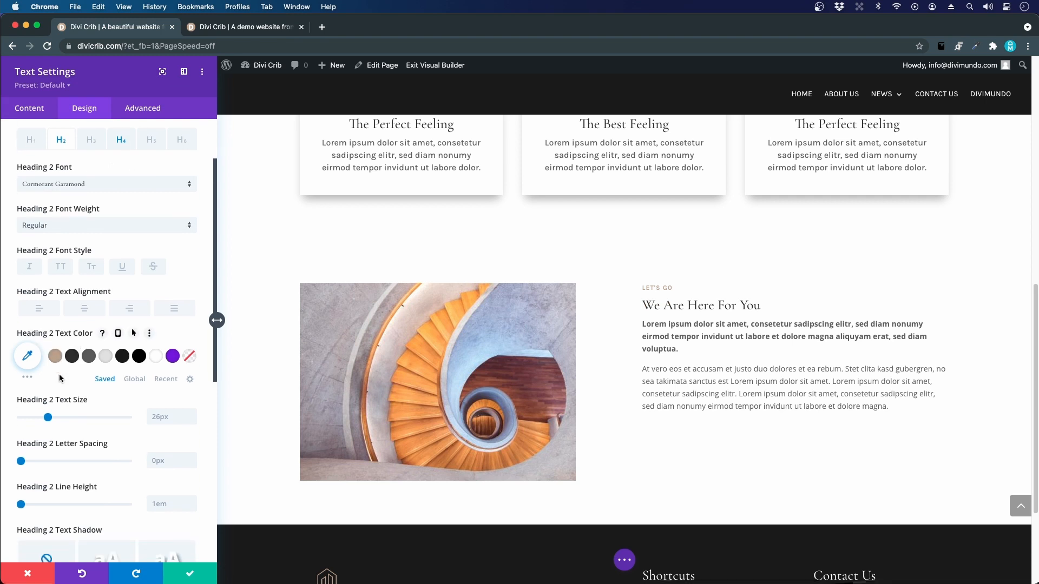
pyautogui.scroll(-2, 60, 378)
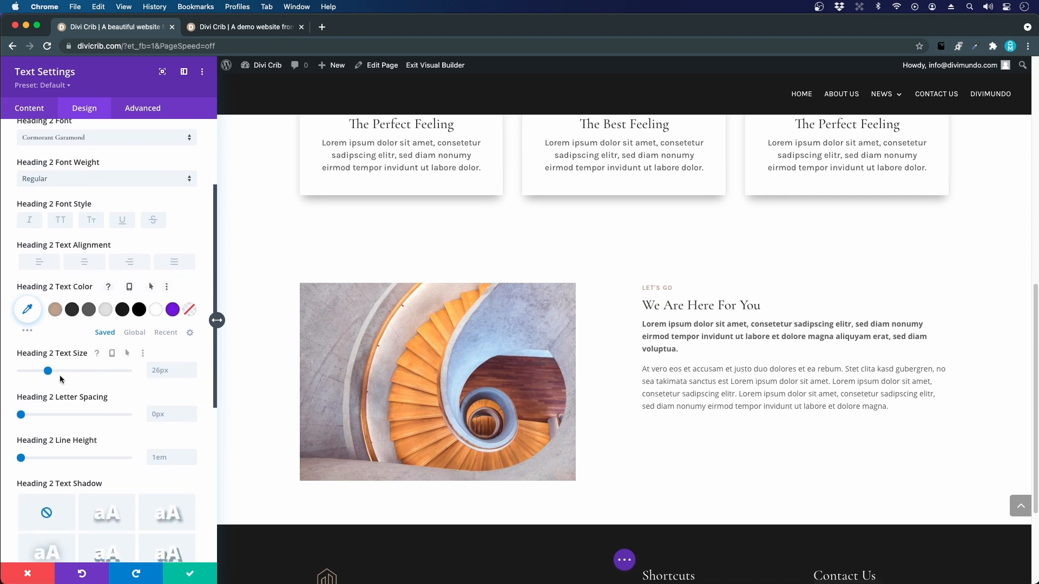
pyautogui.click(71, 309)
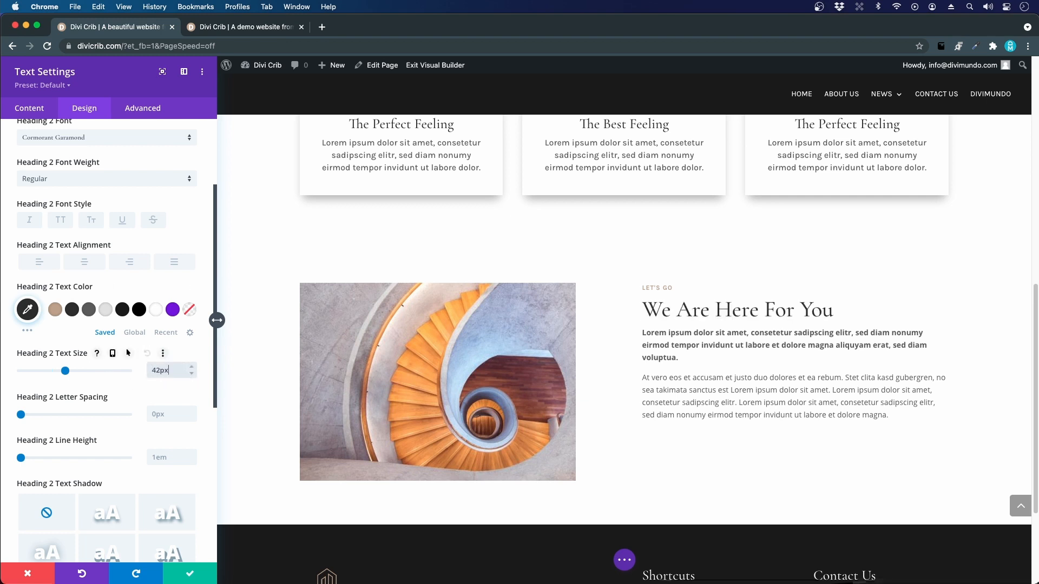
pyautogui.click(165, 459)
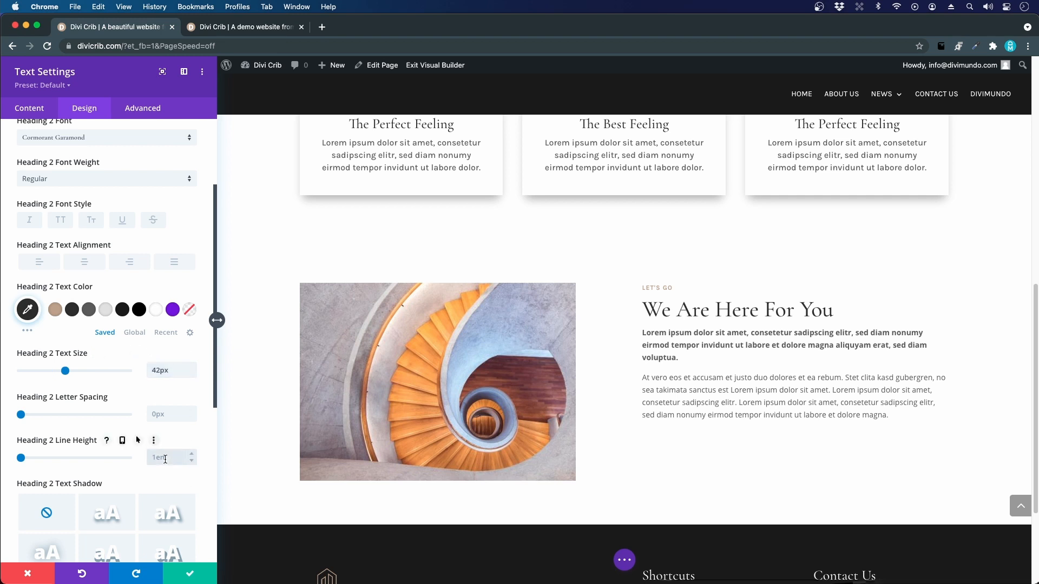
pyautogui.write('1.1em')
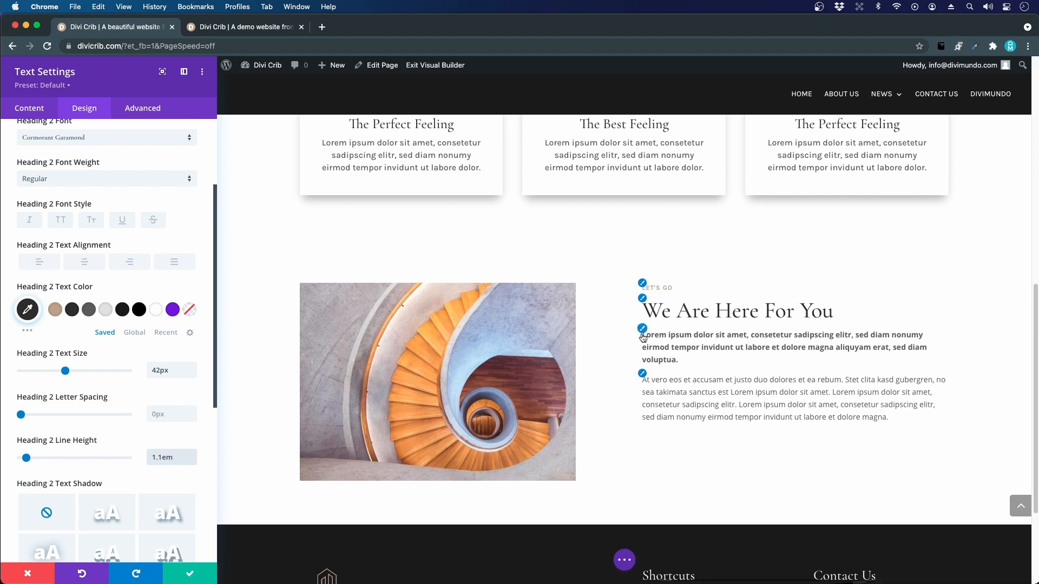
# Step: Style the module's body text with the Karla font, a 17px size and a 1.5em line height
pyautogui.click(643, 334)
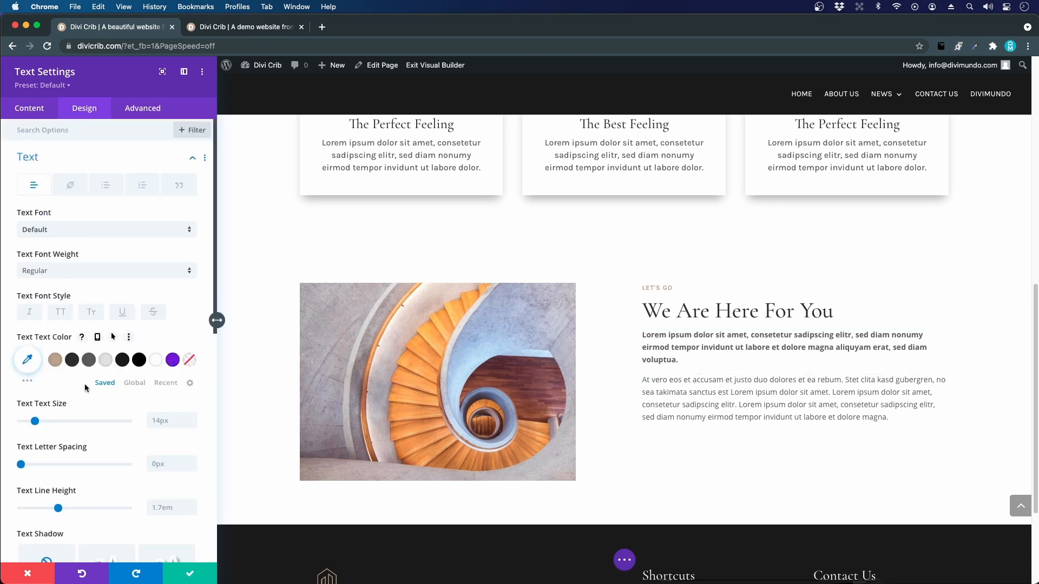
pyautogui.scroll(-1, 97, 403)
pyautogui.click(43, 226)
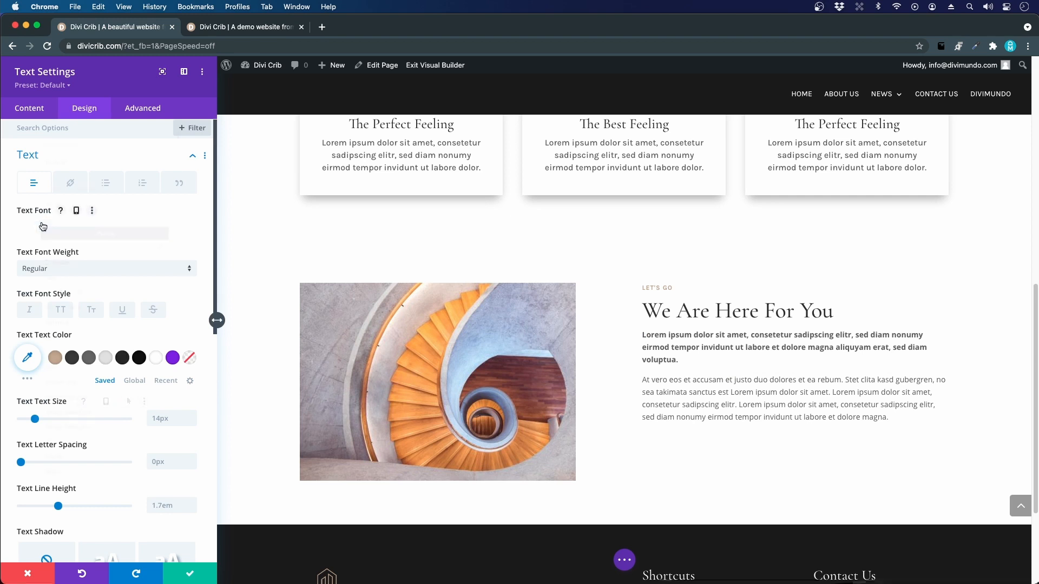
pyautogui.click(82, 178)
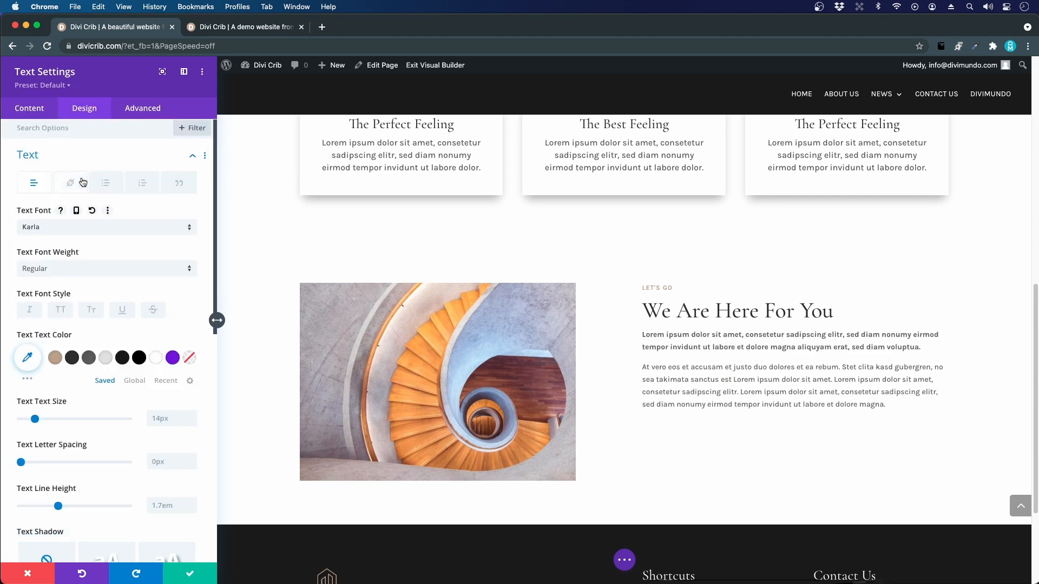
pyautogui.click(169, 417)
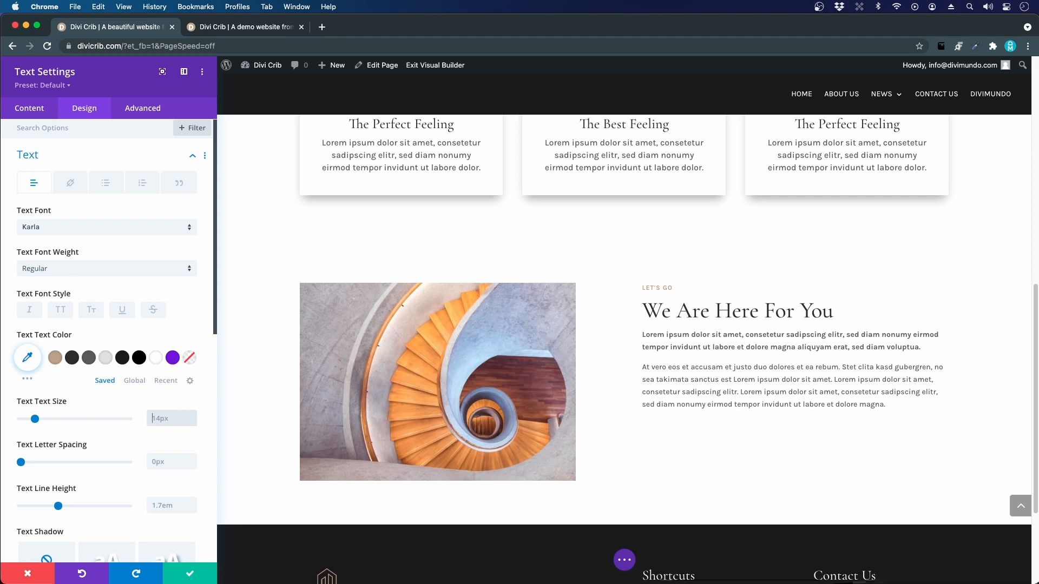
pyautogui.write('17px')
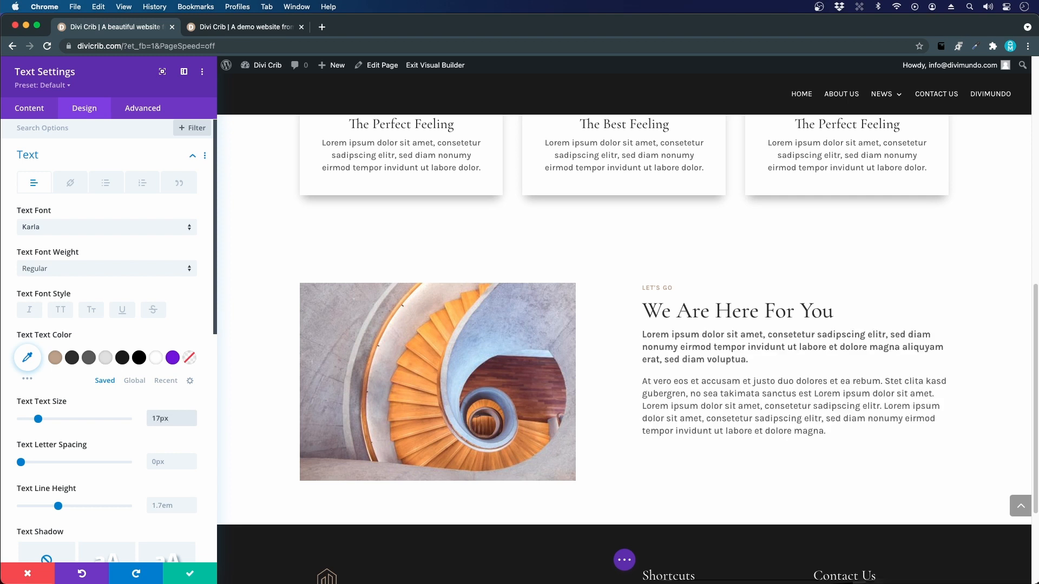
pyautogui.scroll(-1, 104, 401)
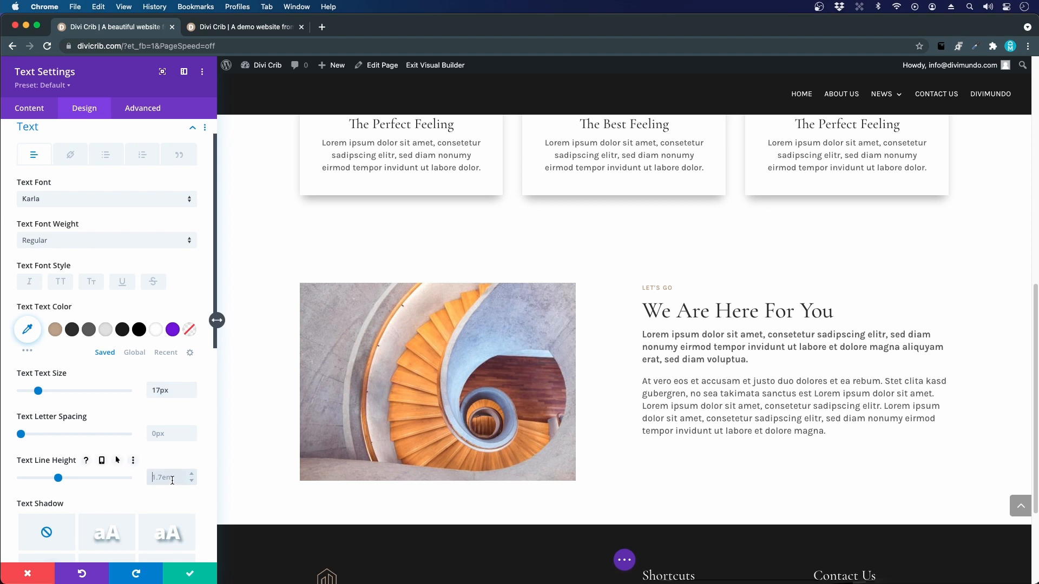
pyautogui.write('1.5em')
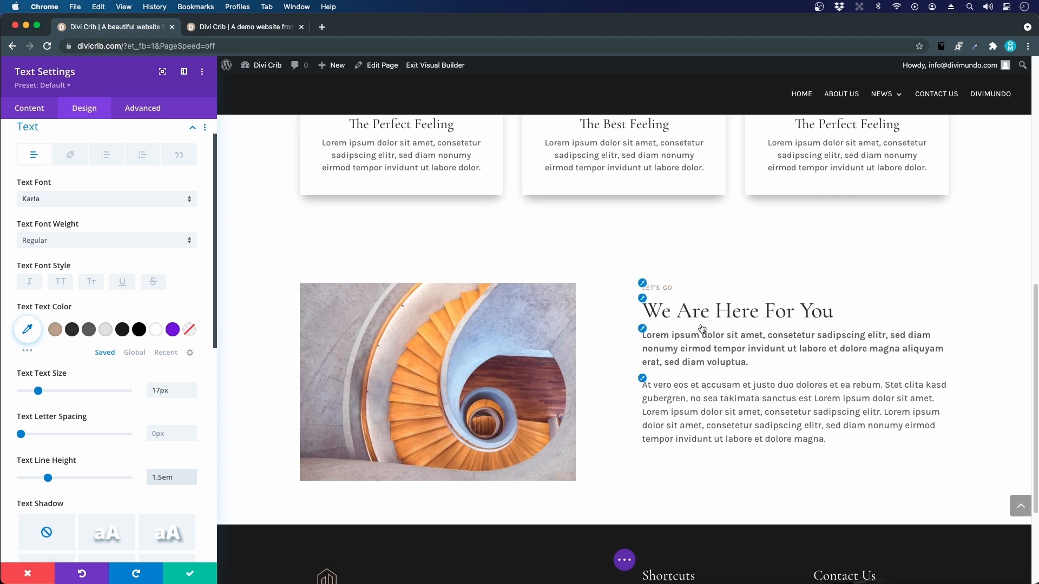
# Step: Apply the text module's styles to the active preset and save the module settings
pyautogui.rightClick(99, 76)
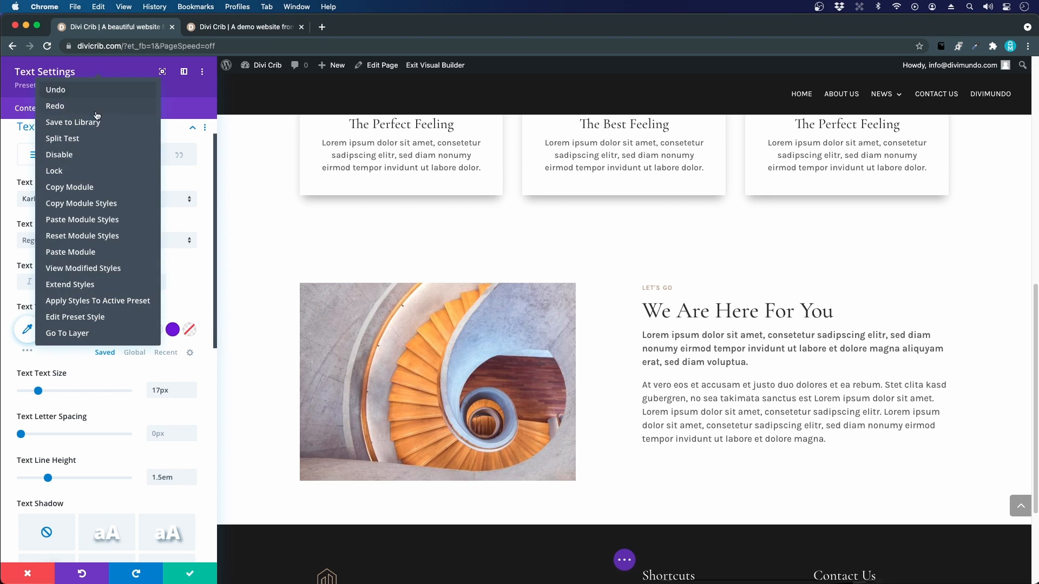
pyautogui.click(90, 302)
pyautogui.click(108, 571)
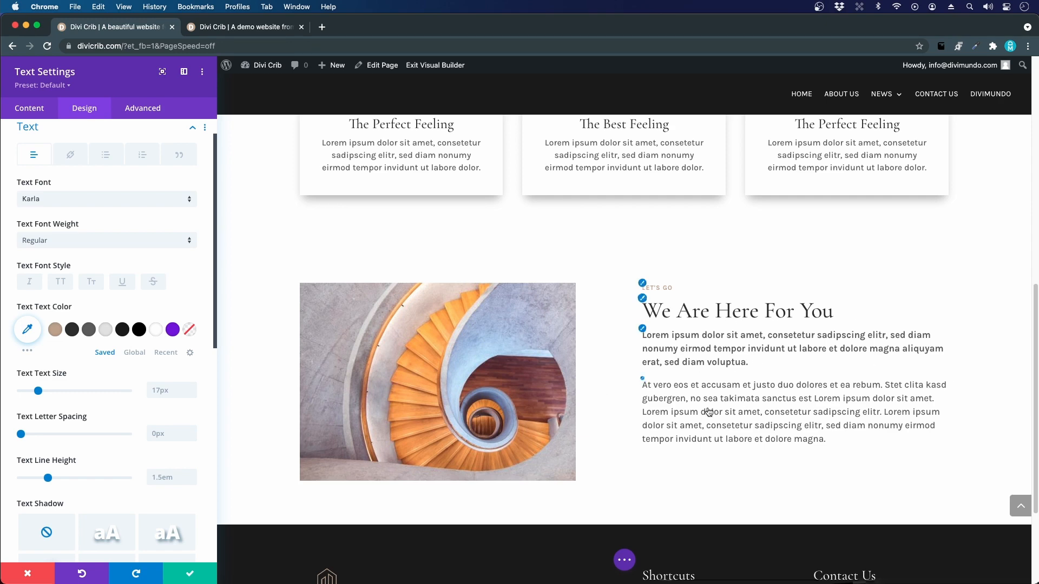
pyautogui.click(195, 573)
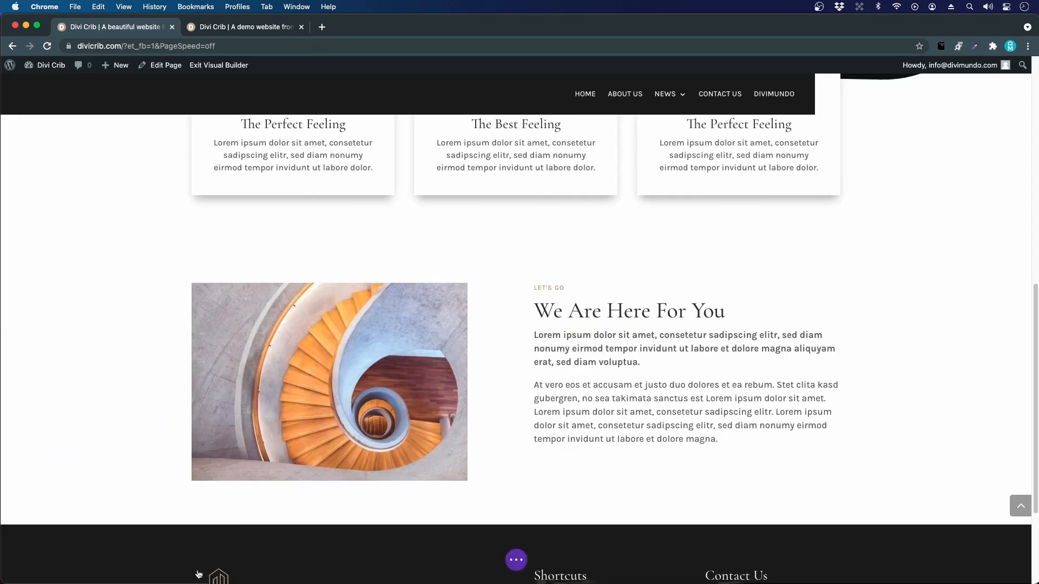
# Step: Link the words "Lorem ipsum" after "dolor sit amet." in the second paragraph of the text module to the URL "#"
pyautogui.click(655, 381)
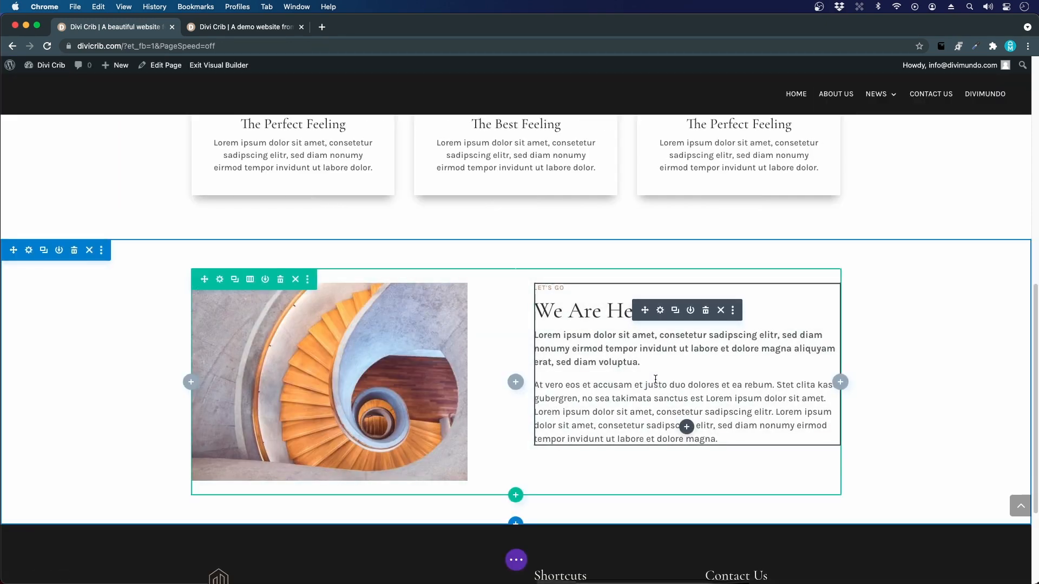
pyautogui.click(660, 311)
pyautogui.click(130, 505)
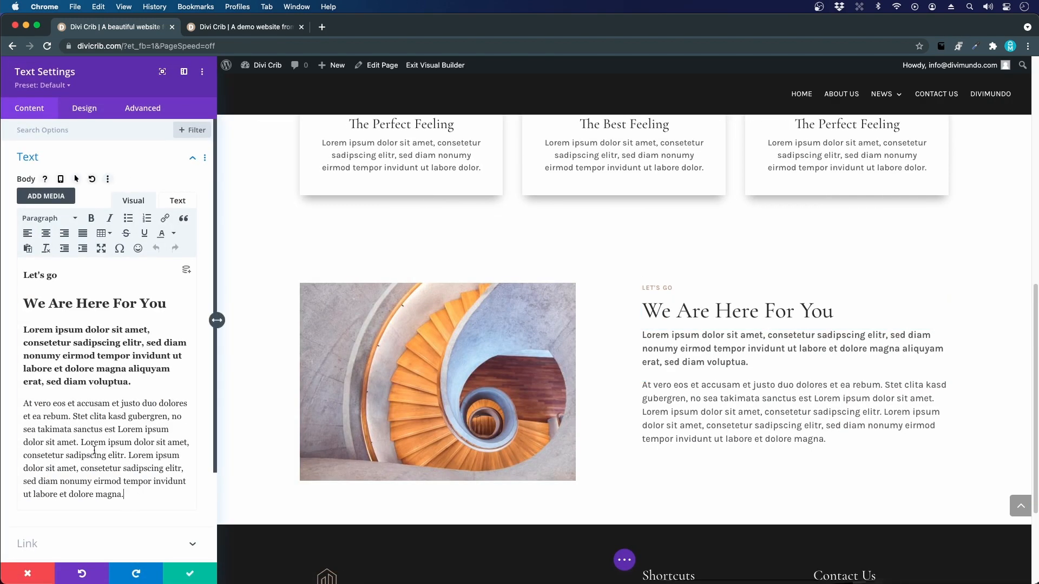
pyautogui.moveTo(81, 443); pyautogui.dragTo(133, 443)
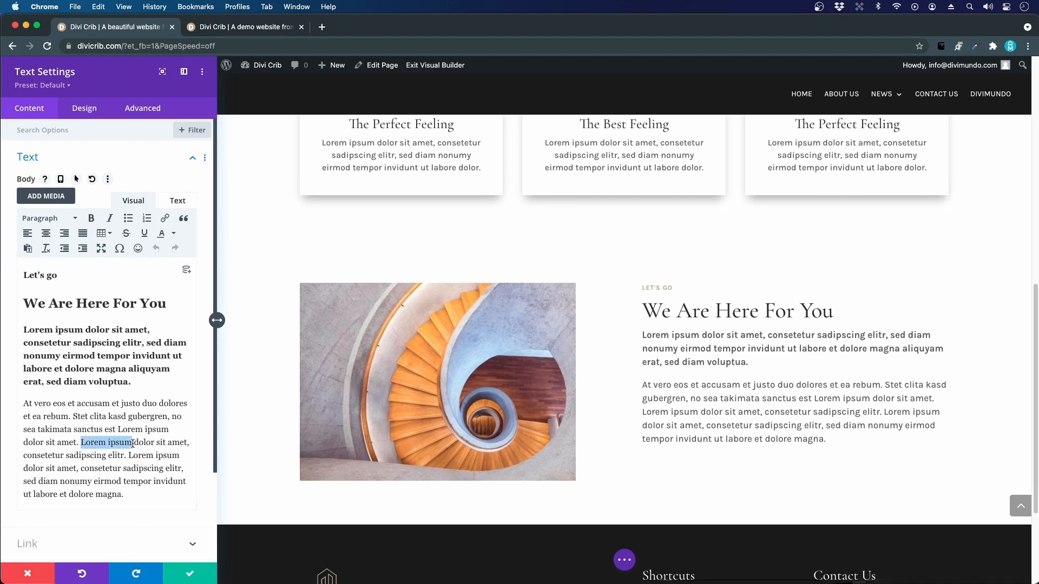
pyautogui.click(165, 218)
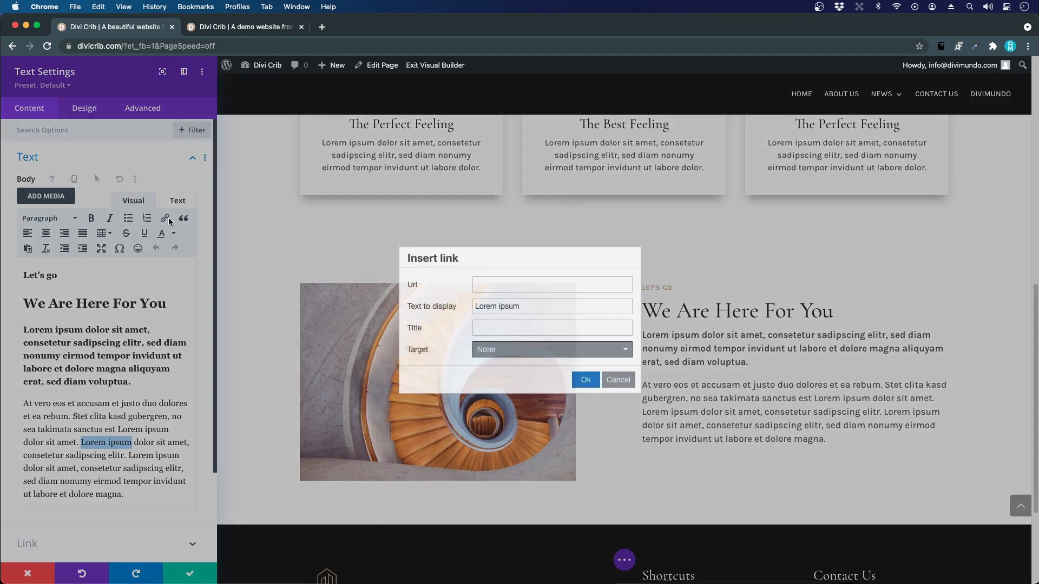
pyautogui.click(509, 286)
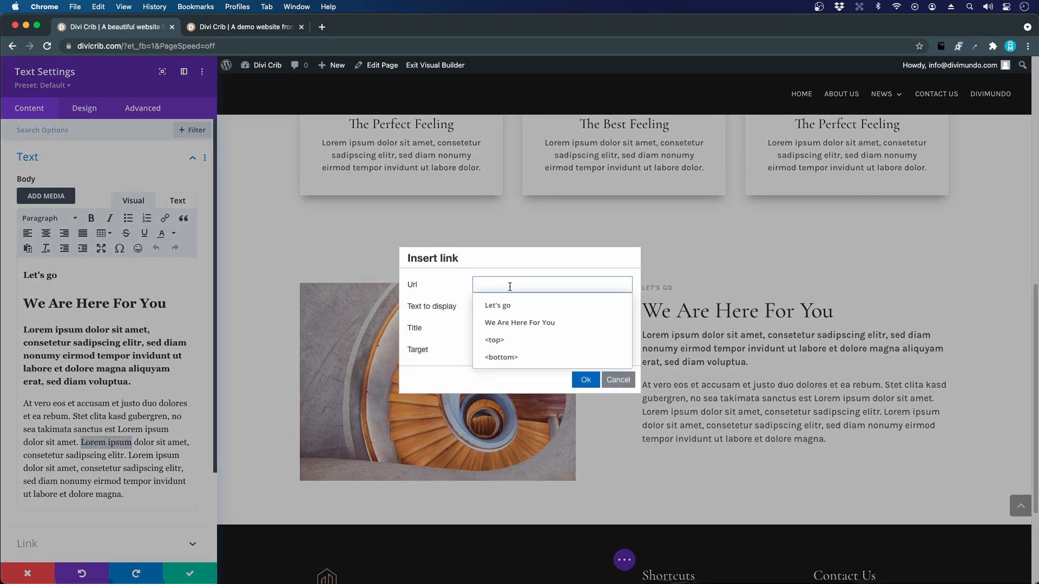
pyautogui.write('#')
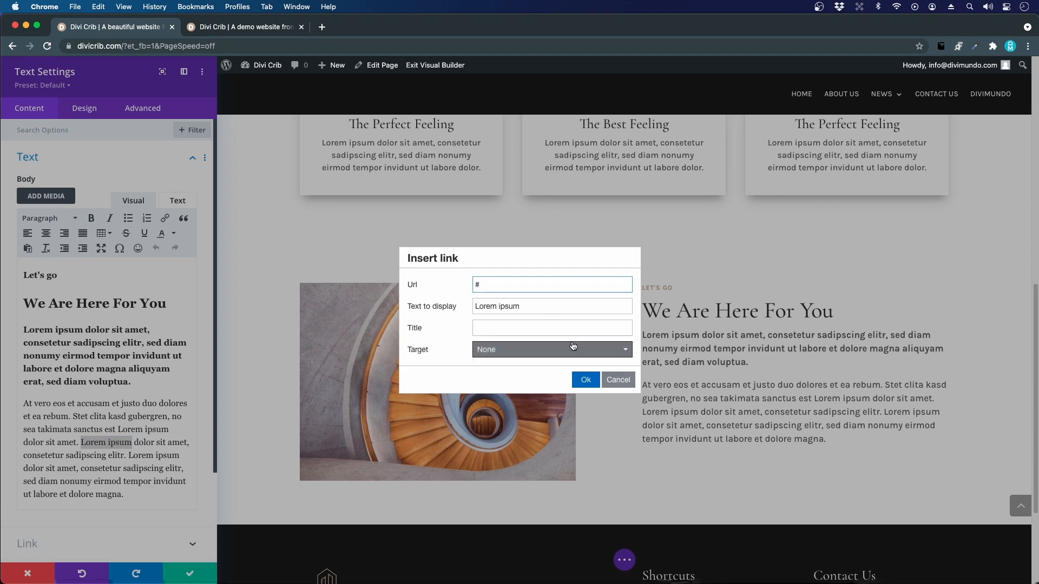
pyautogui.click(586, 380)
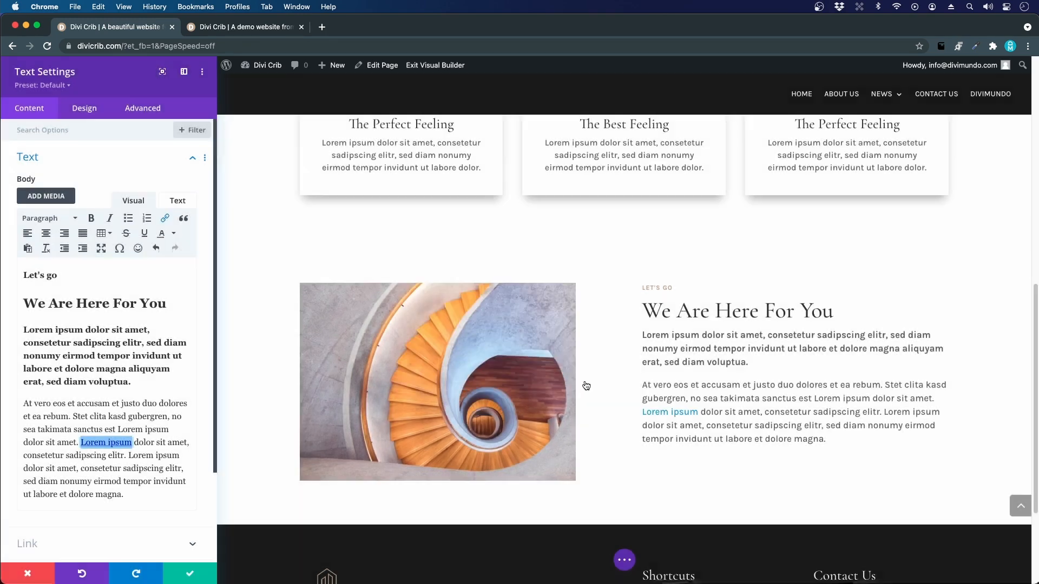
# Step: Set the link text colour to the saved beige and save the text module
pyautogui.click(676, 413)
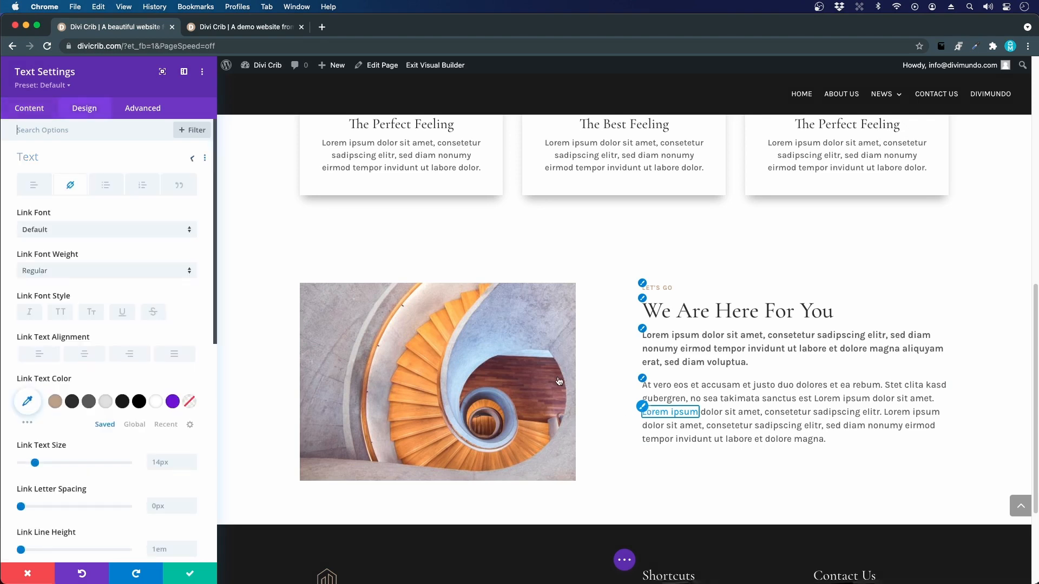
pyautogui.click(55, 401)
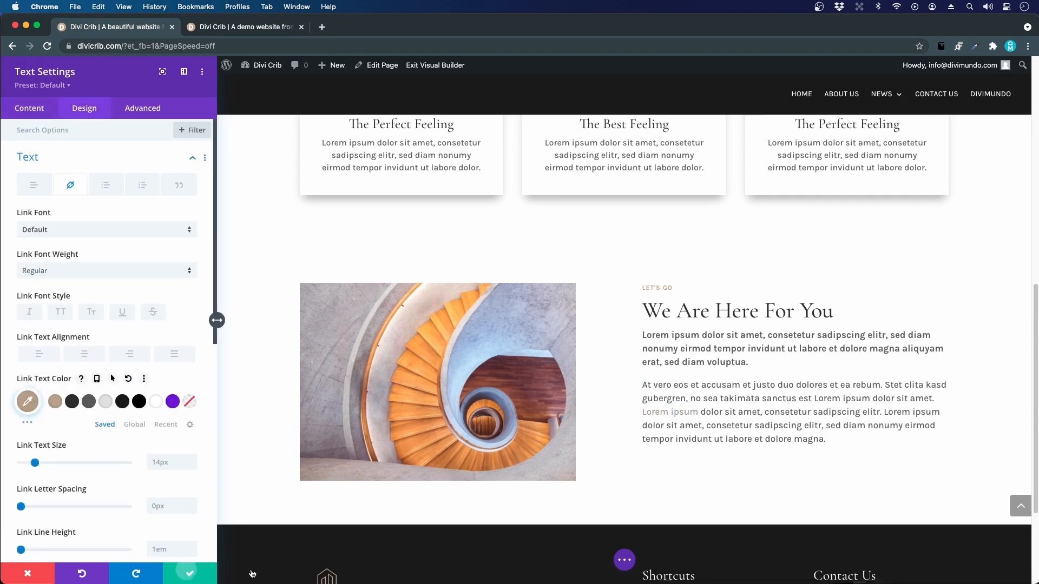
pyautogui.click(189, 572)
# Step: Split the last paragraph after the linked sentence ending "consetetur sadipscing elitr." and insert a "Heading 3" line between the two parts
pyautogui.moveTo(674, 355)
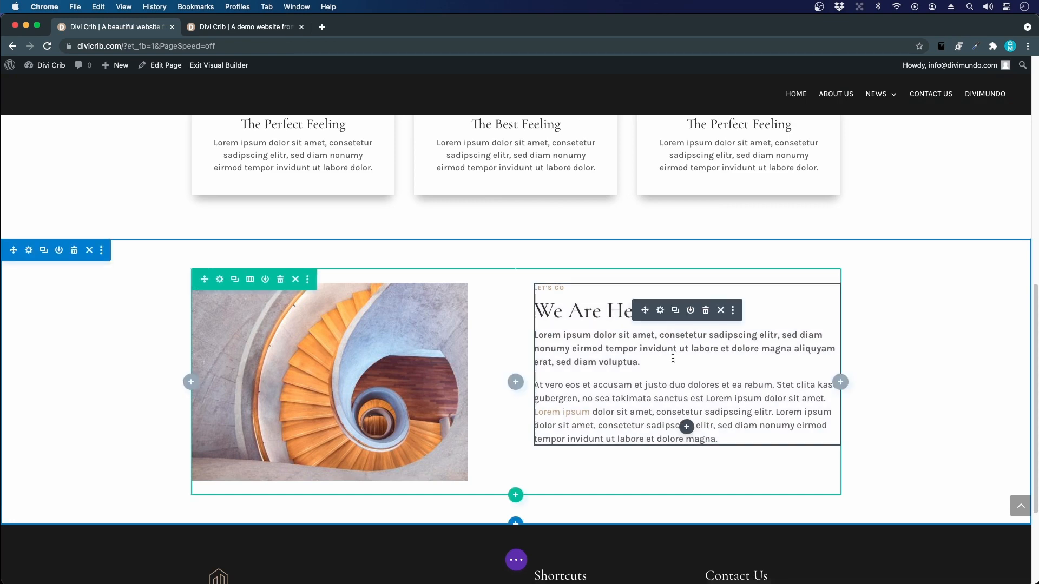
pyautogui.click(661, 310)
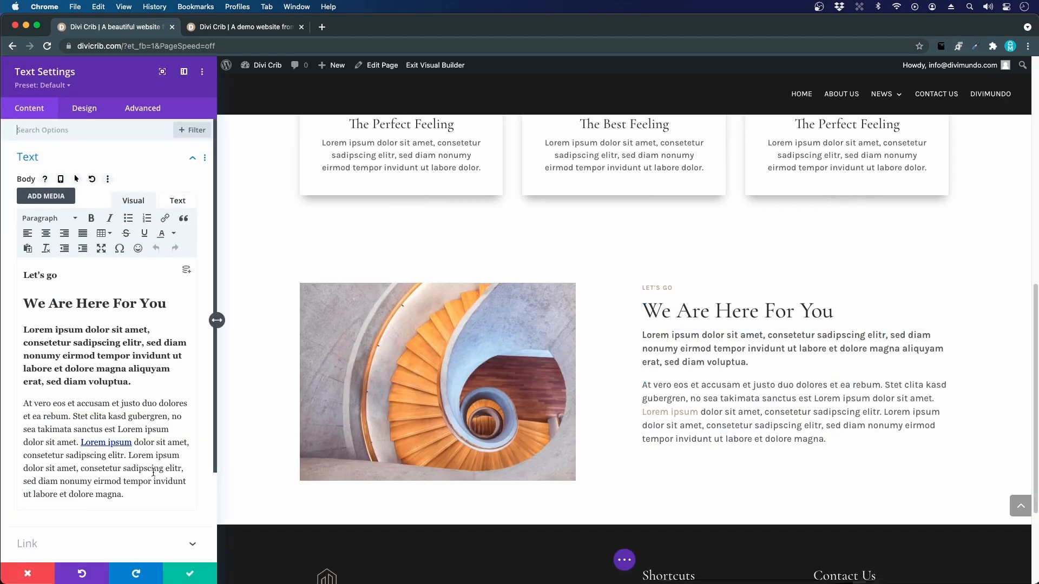
pyautogui.click(129, 456)
pyautogui.press('Return')
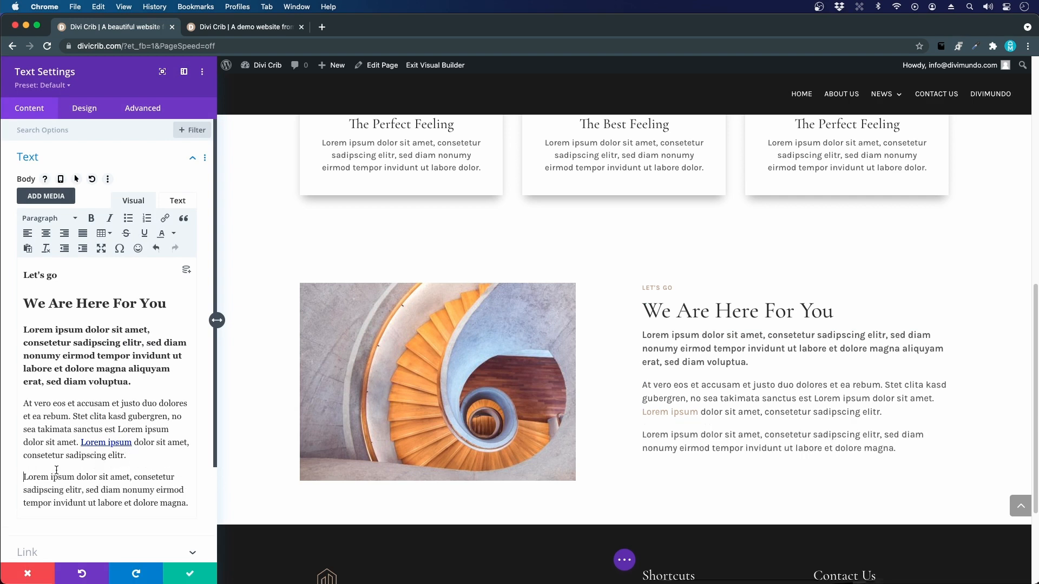
pyautogui.press('Return')
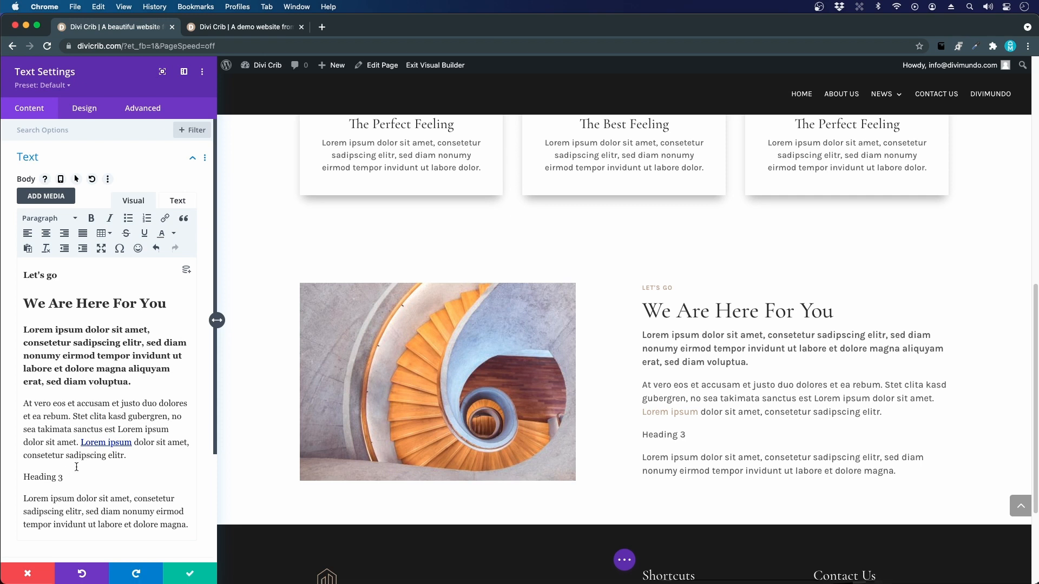
# Step: Format the new "Heading 3" line with the Heading 3 paragraph style
pyautogui.moveTo(65, 479); pyautogui.dragTo(20, 479)
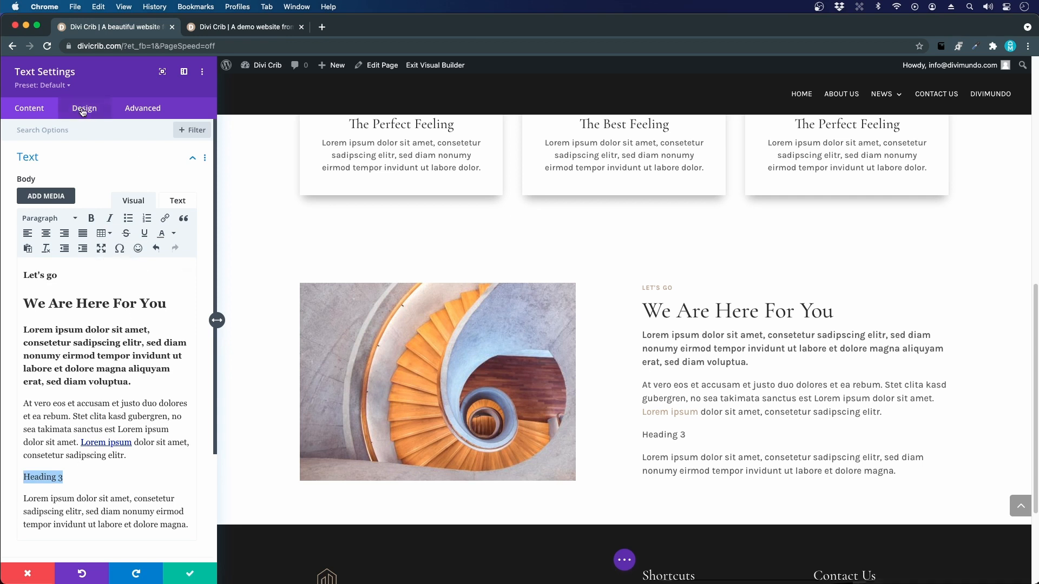
pyautogui.click(75, 218)
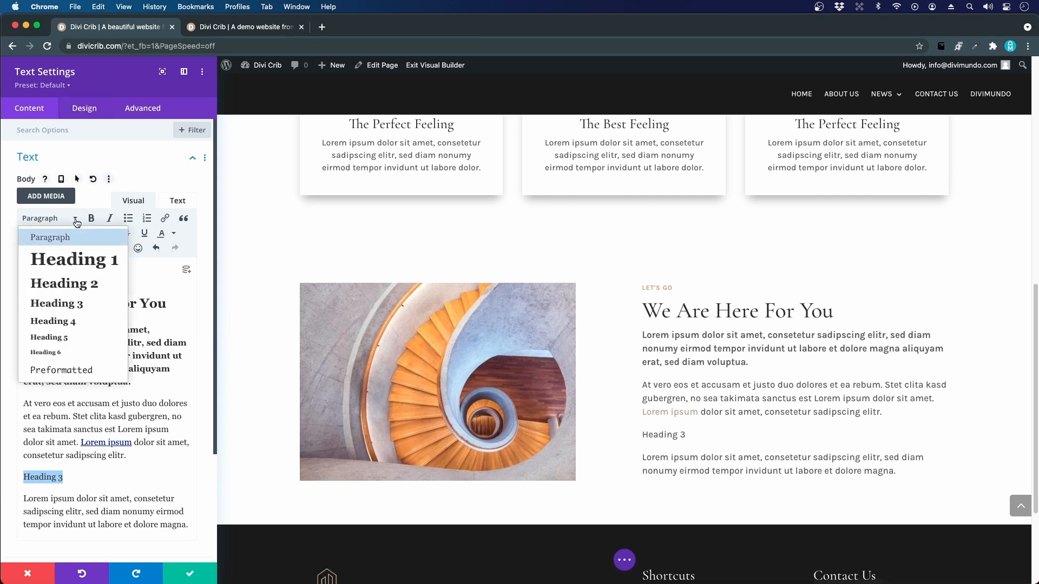
pyautogui.click(90, 310)
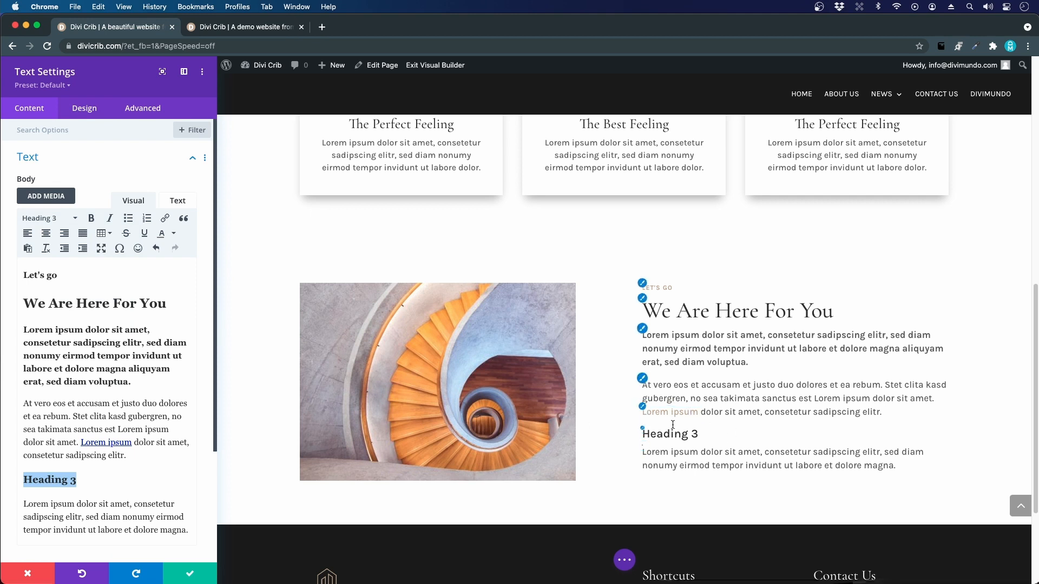
# Step: Set the text module's Heading 3 font to Cormorant Garamond with a Bold weight
pyautogui.click(642, 427)
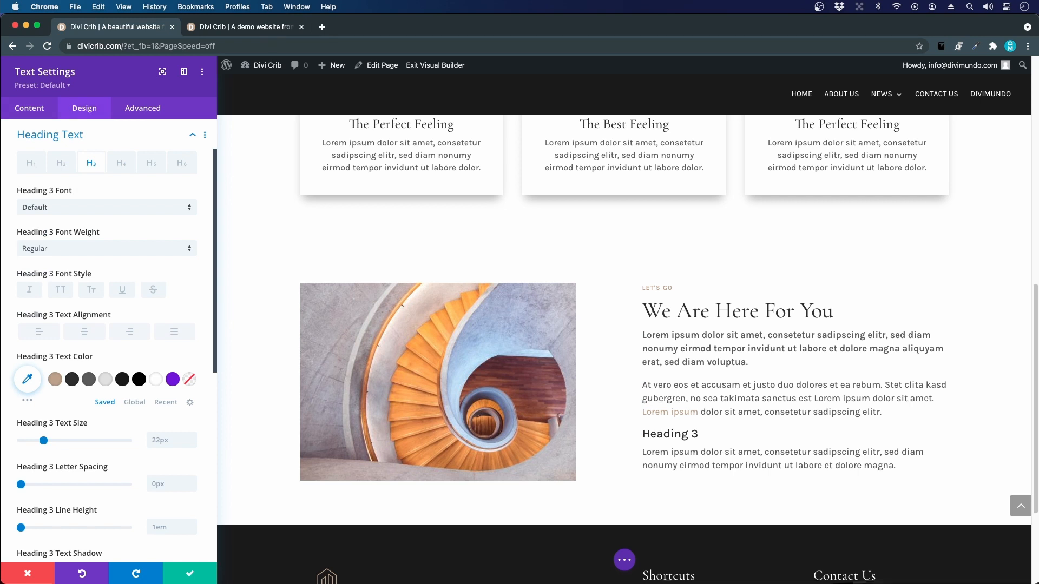
pyautogui.click(60, 215)
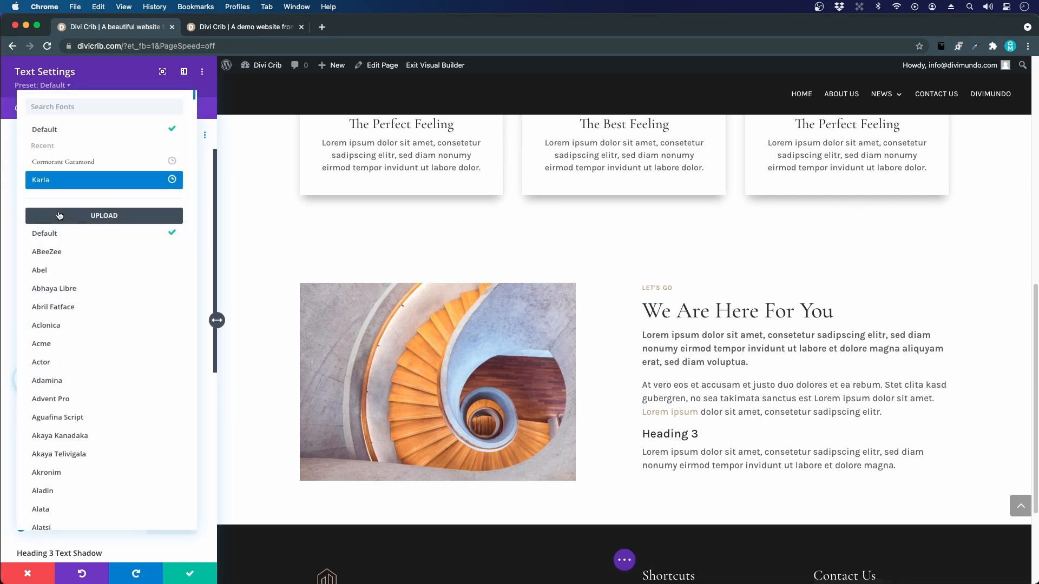
pyautogui.click(73, 161)
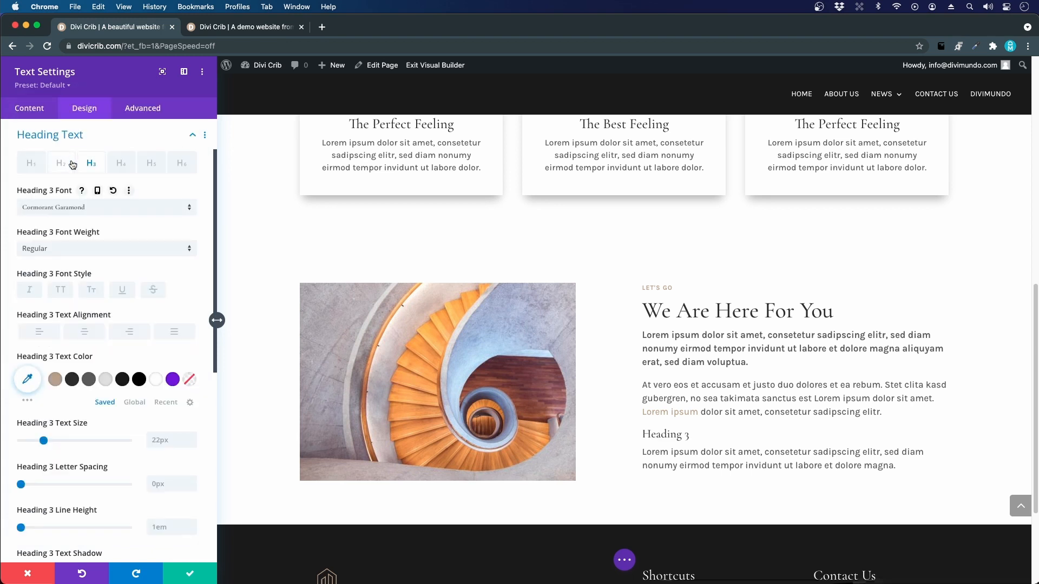
pyautogui.click(70, 247)
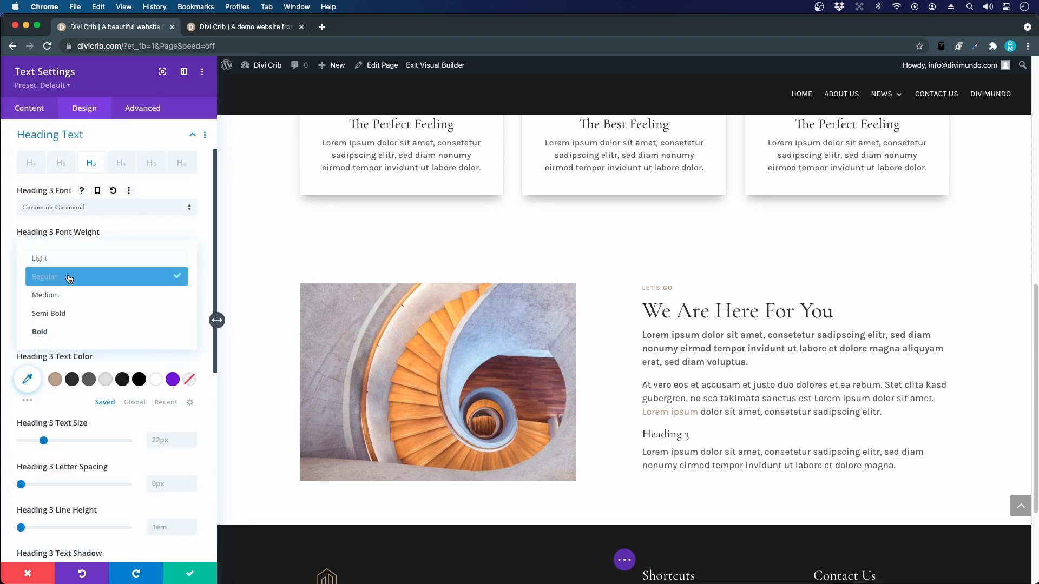
pyautogui.click(76, 331)
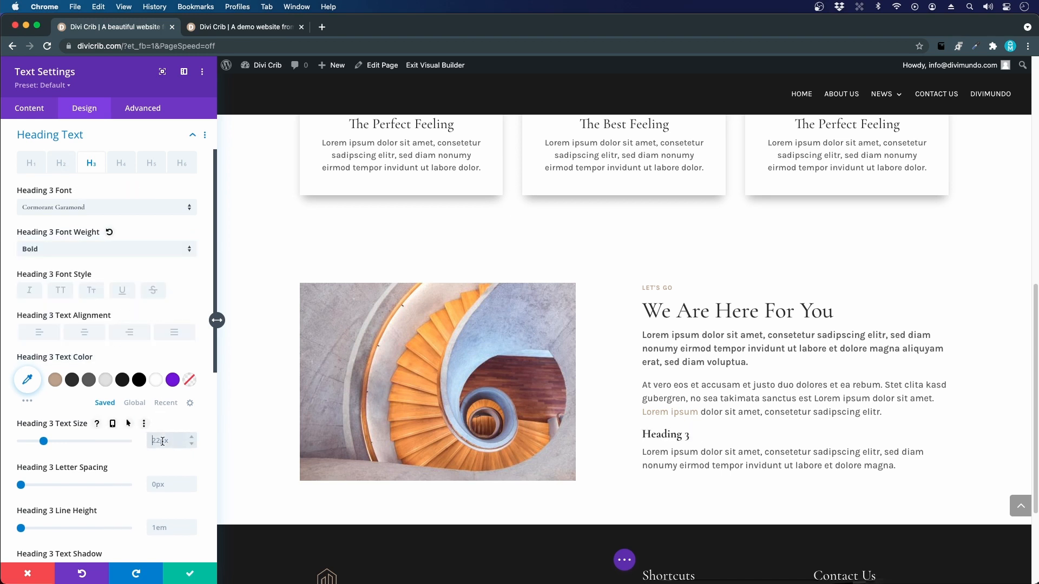
# Step: Set the Heading 3 text size to 25px and line height to 1.3em, and save the text module
pyautogui.write('px')
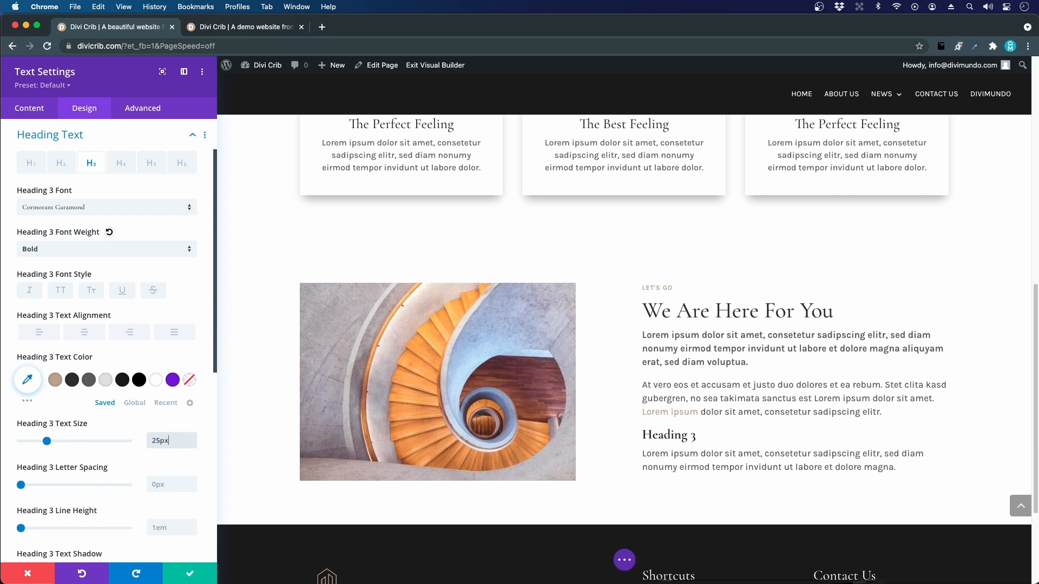
pyautogui.click(153, 527)
pyautogui.write('1.3em')
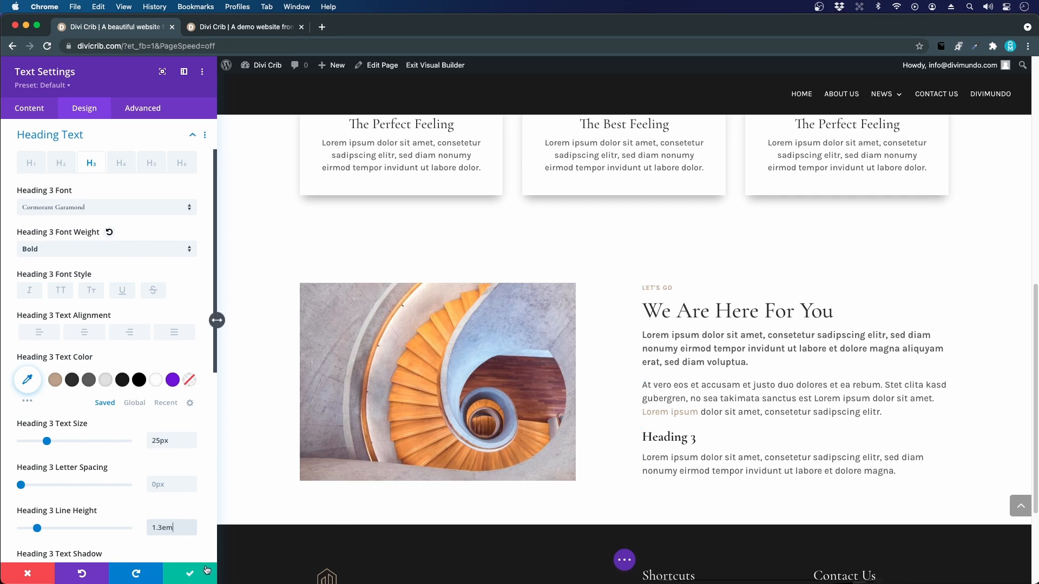
pyautogui.click(190, 573)
# Step: Apply the styles of the "We Are Here For You" text module to the default text preset across the site
pyautogui.scroll(-1, 719, 400)
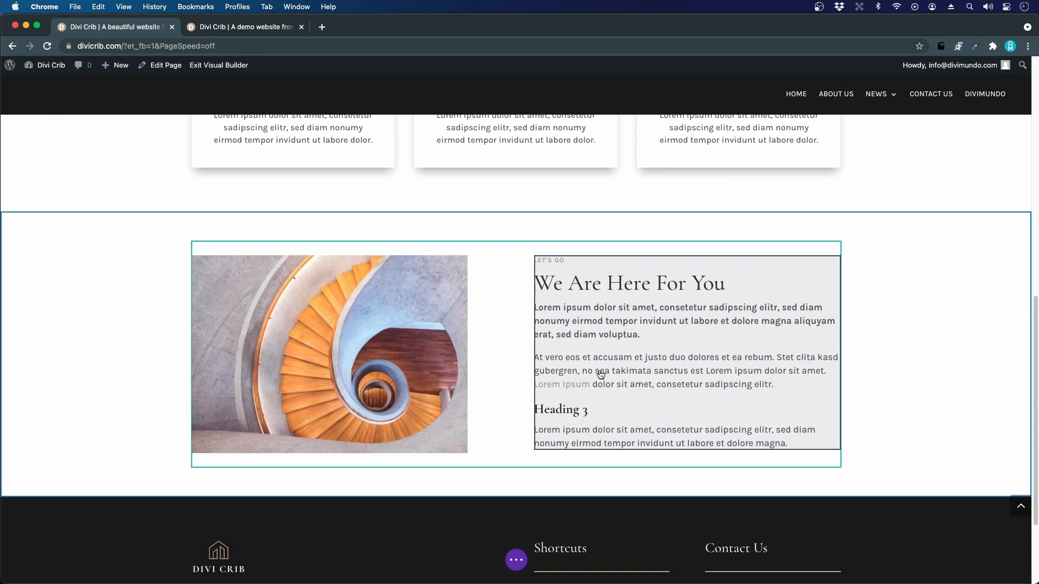
pyautogui.rightClick(645, 283)
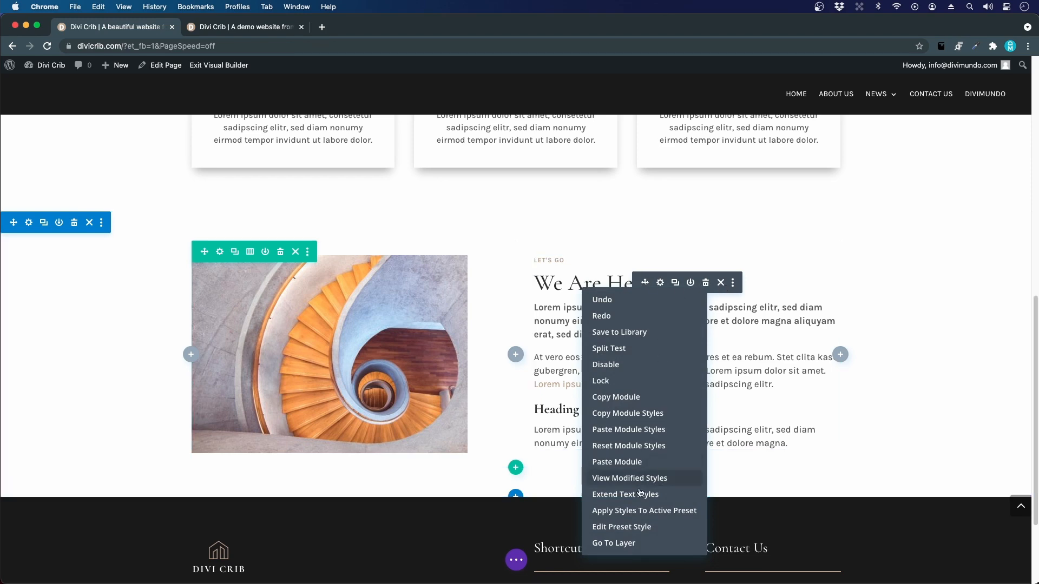
pyautogui.click(643, 512)
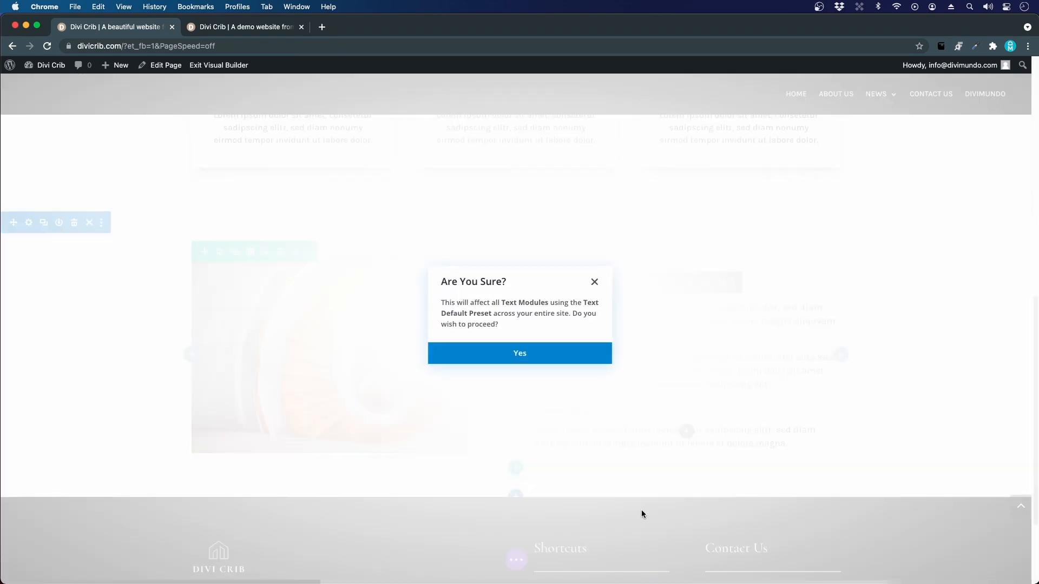
pyautogui.click(549, 358)
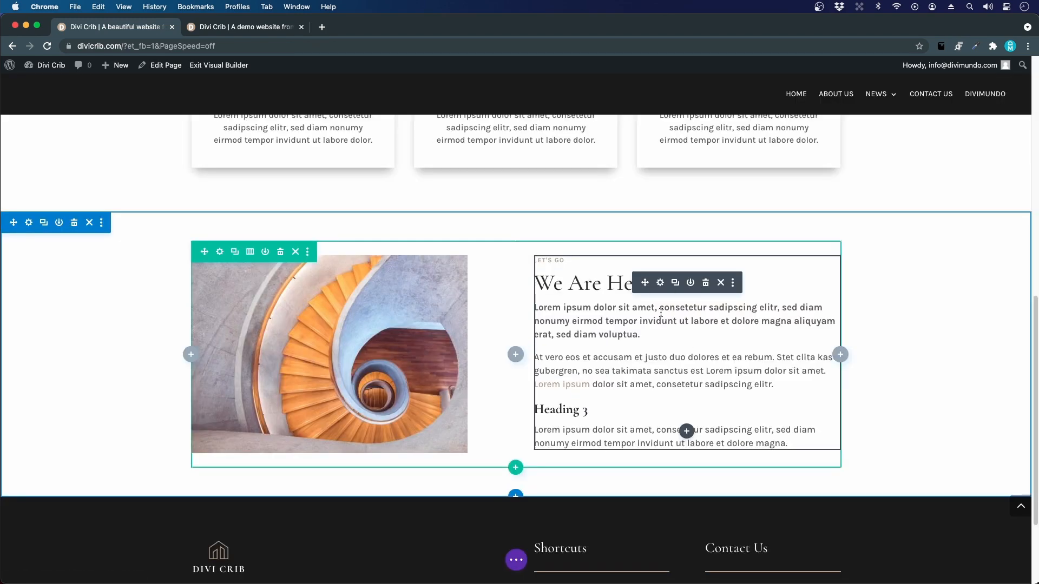
# Step: Insert a Button module below the "We Are Here For You" text and save it with the default label "Click Here"
pyautogui.scroll(-3, 713, 373)
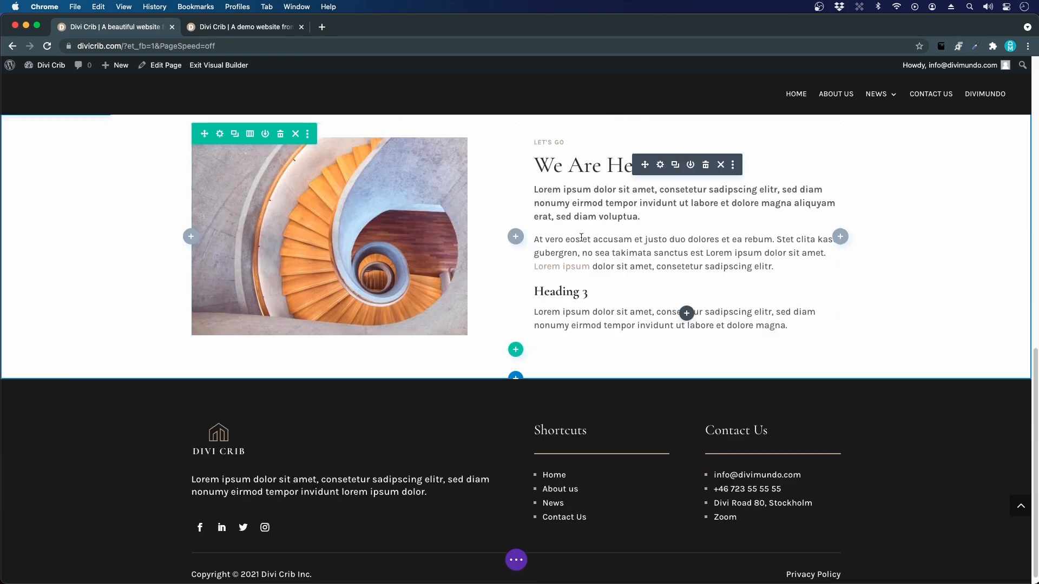
pyautogui.scroll(5, 689, 319)
pyautogui.click(686, 439)
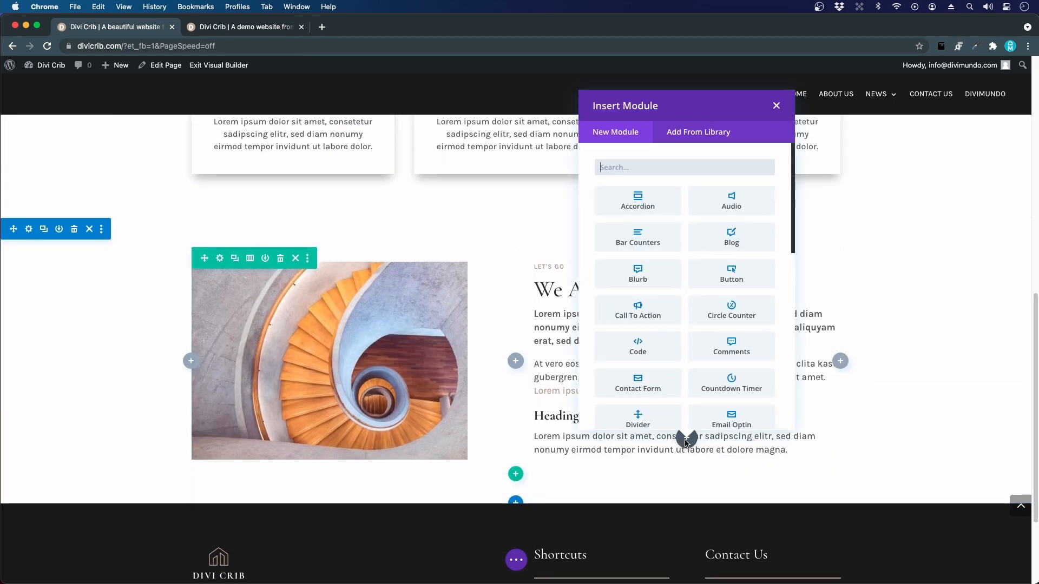
pyautogui.write('butt')
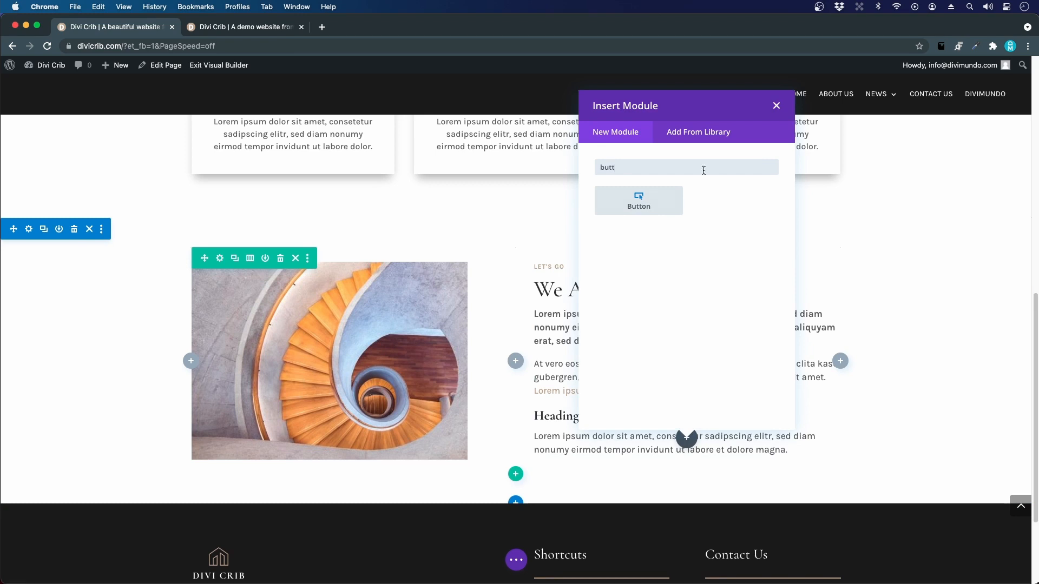
pyautogui.click(649, 200)
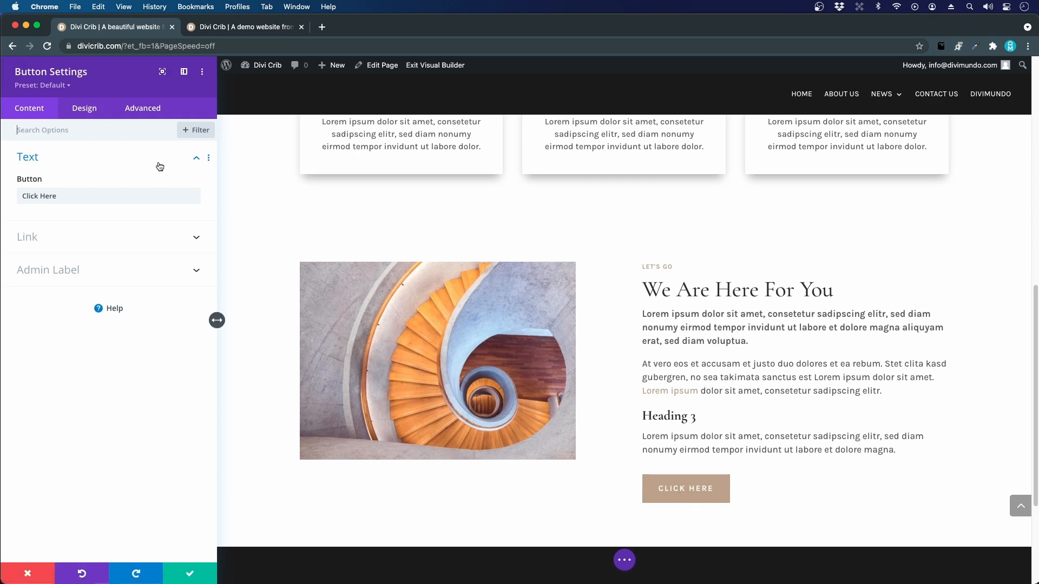
pyautogui.tripleClick(122, 201)
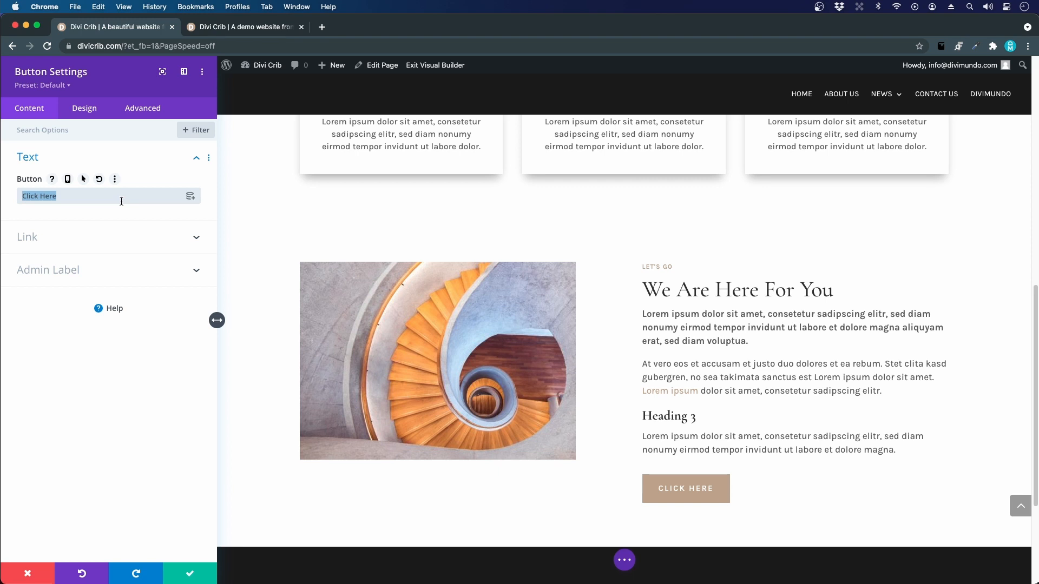
pyautogui.click(190, 573)
# Step: Add a new section between the staircase image section and the footer
pyautogui.scroll(-2, 308, 365)
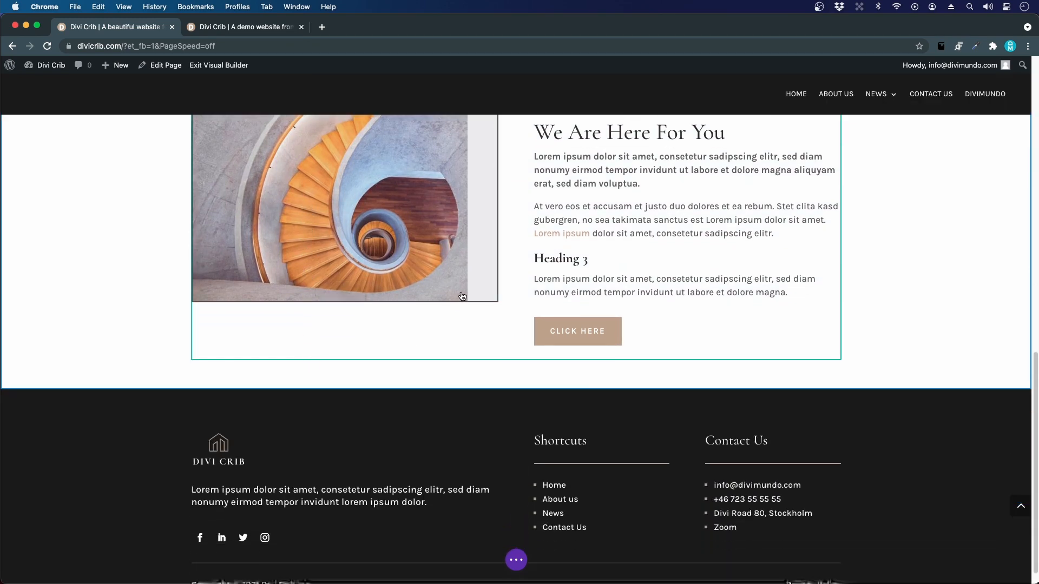
pyautogui.scroll(2, 665, 248)
pyautogui.scroll(2, 508, 263)
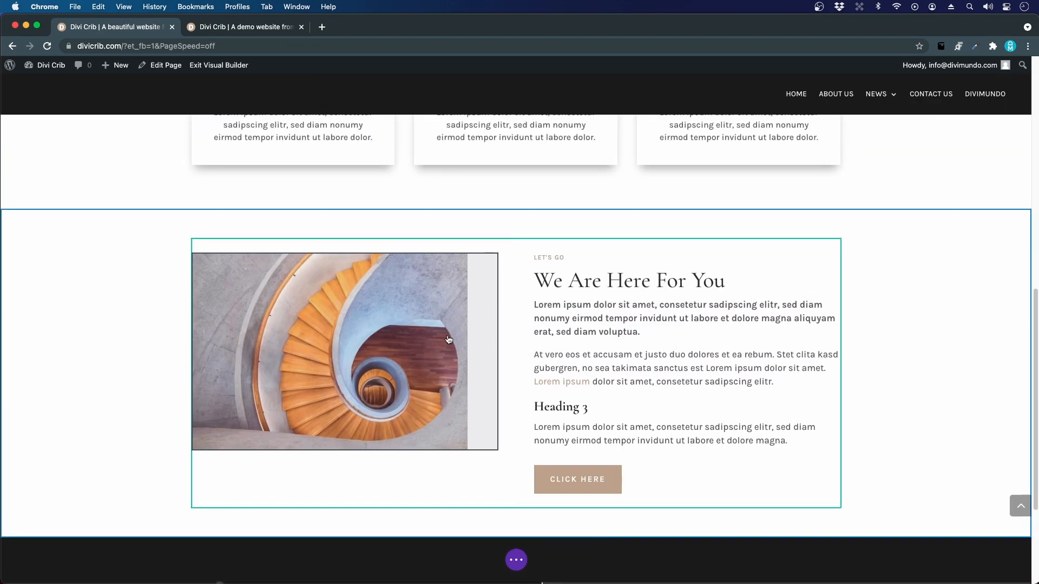
pyautogui.scroll(-3, 533, 374)
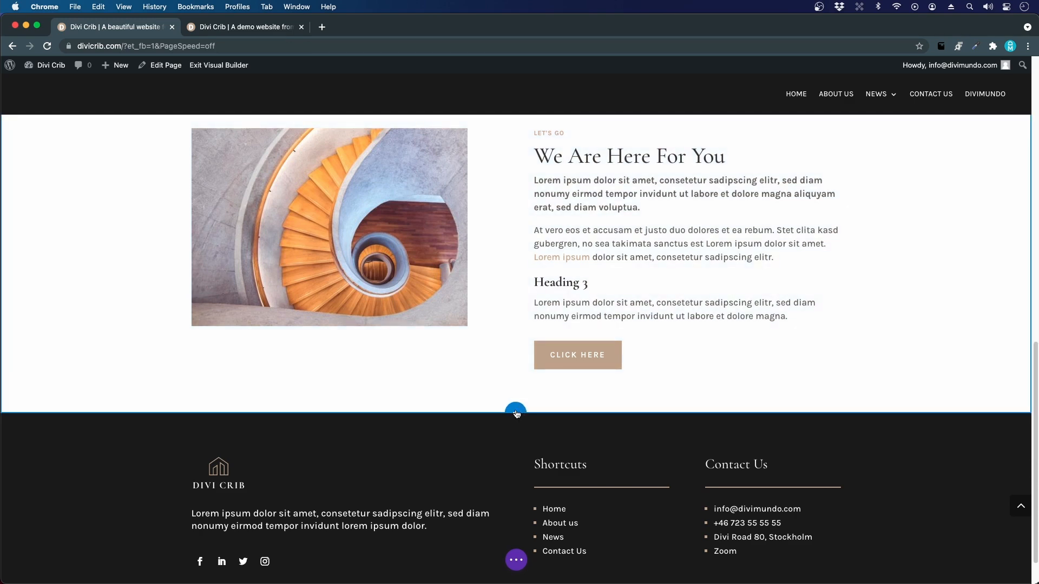
pyautogui.click(515, 412)
pyautogui.click(469, 383)
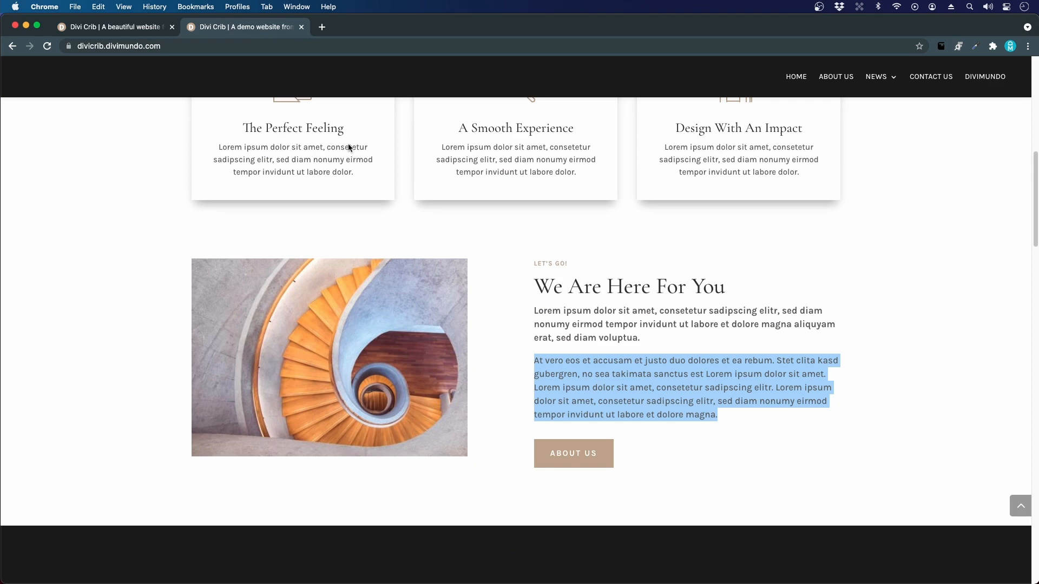
# Step: Examine the dark testimonial slider on the demo site, cycling through its slides with the arrow and dot controls
pyautogui.scroll(-5, 400, 349)
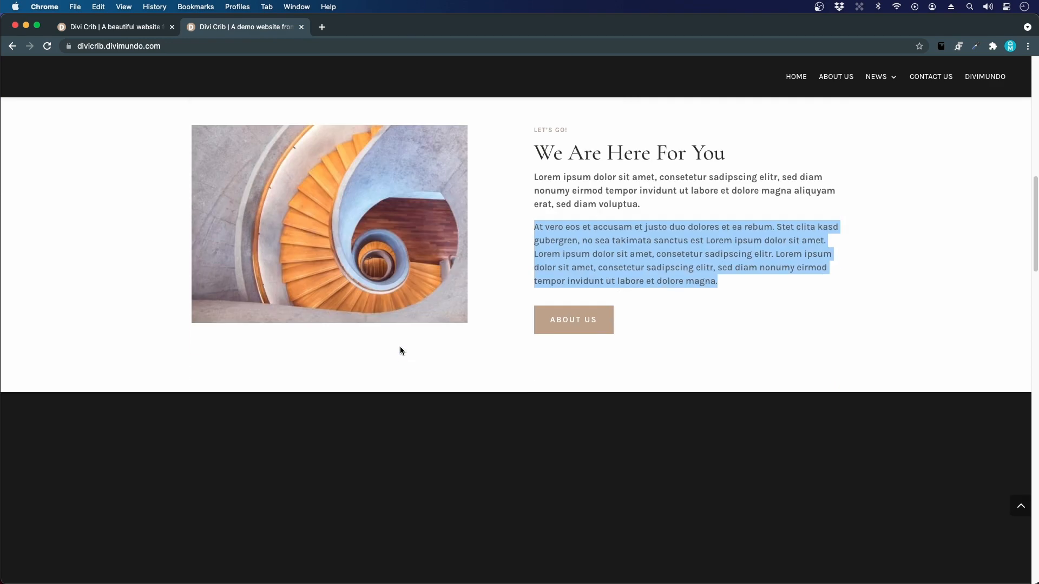
pyautogui.scroll(-1, 332, 375)
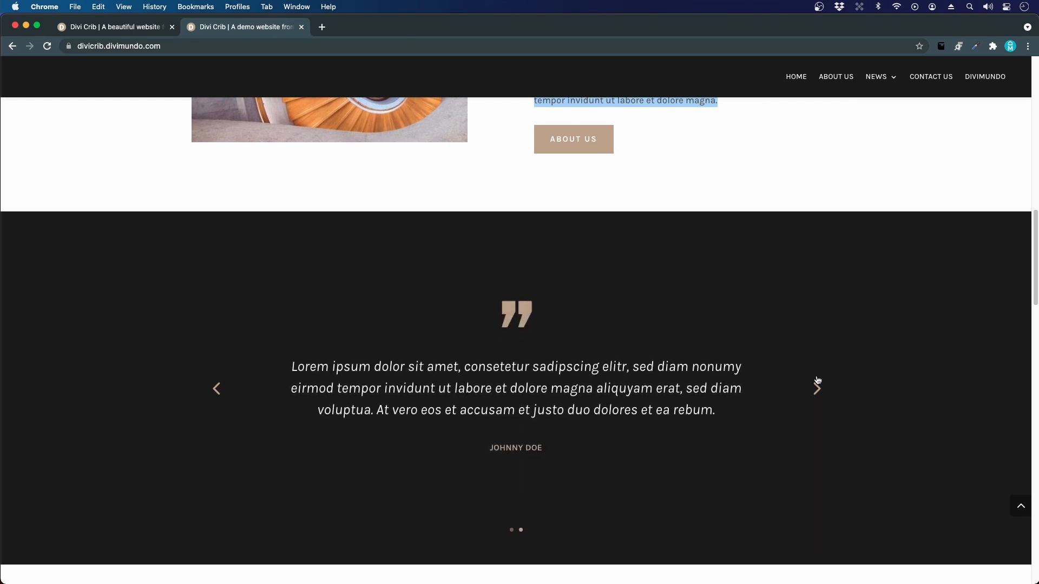
pyautogui.click(817, 393)
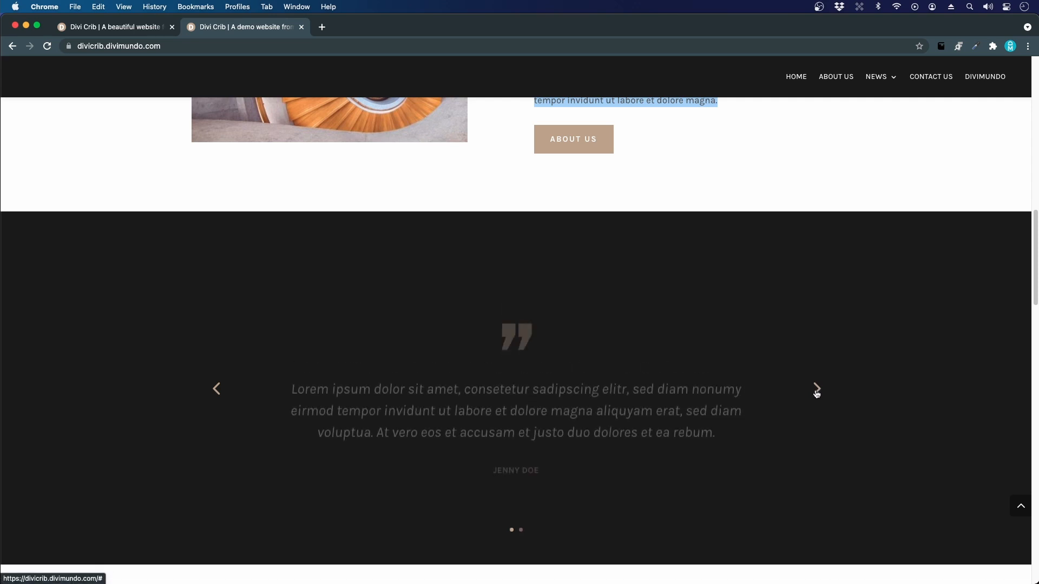
pyautogui.click(817, 392)
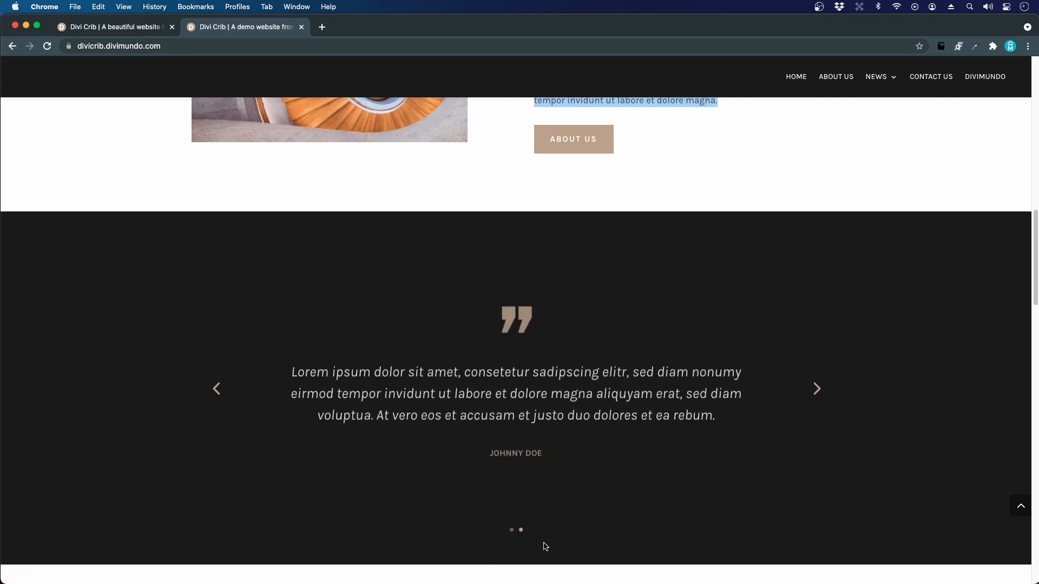
pyautogui.click(512, 532)
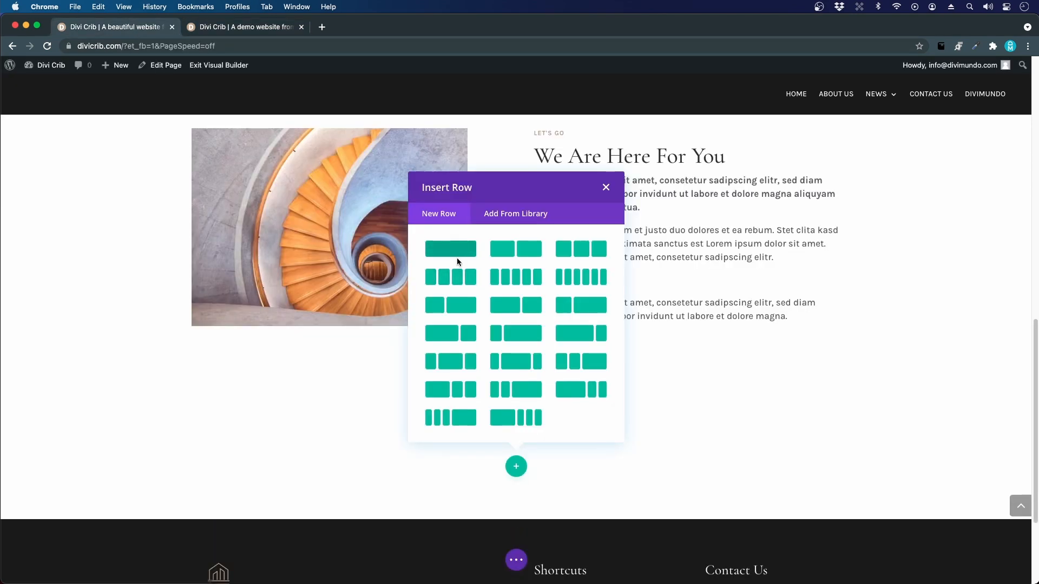
# Step: Insert a single-column row with a Slider module into the new section of the edited homepage
pyautogui.click(459, 257)
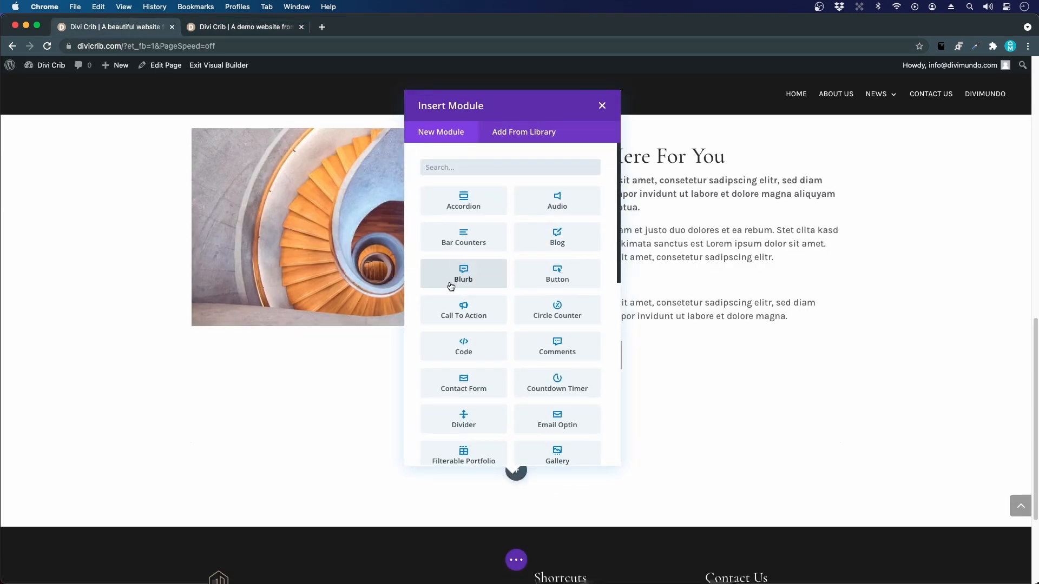
pyautogui.write('slider')
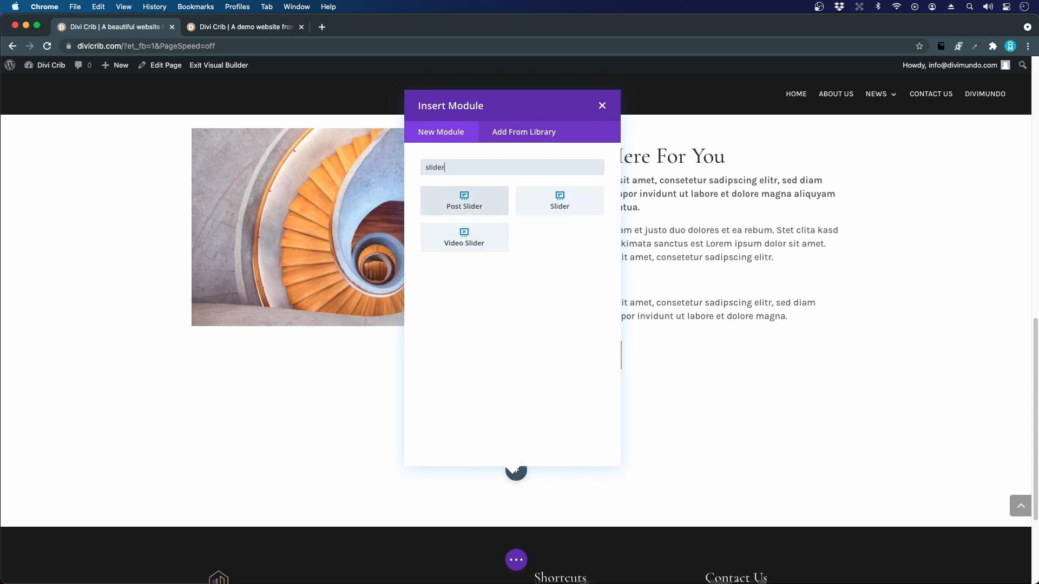
pyautogui.click(557, 207)
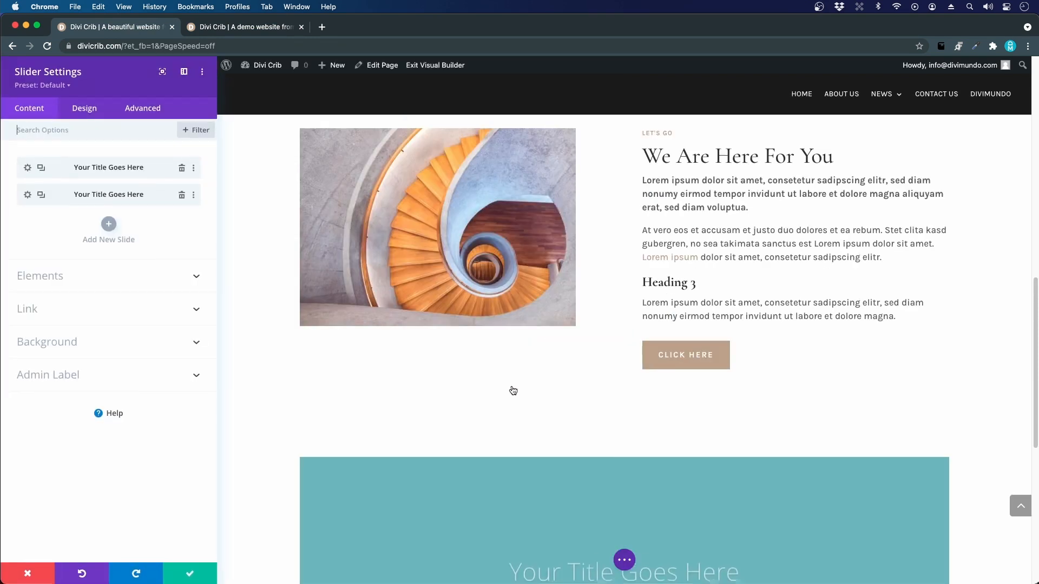
pyautogui.scroll(-2, 513, 390)
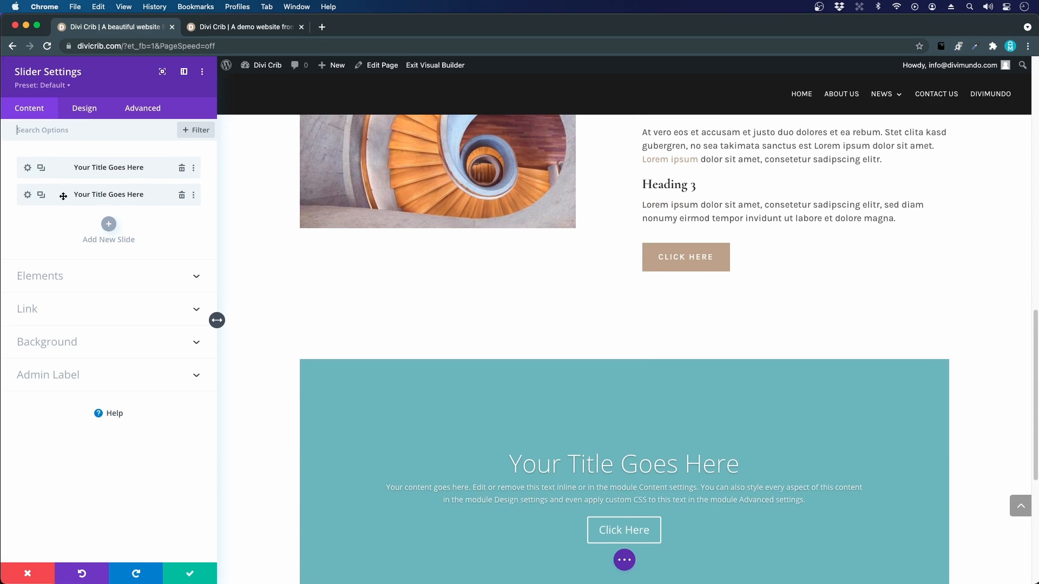
# Step: Open the first slide's settings and copy the full testimonial quote from the demo site's slider
pyautogui.click(28, 168)
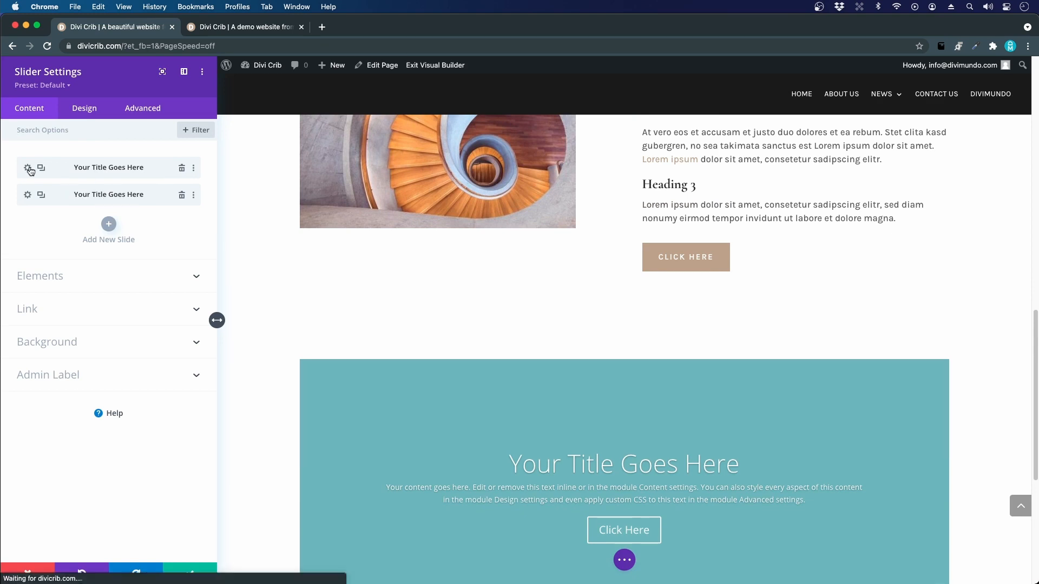
pyautogui.click(233, 31)
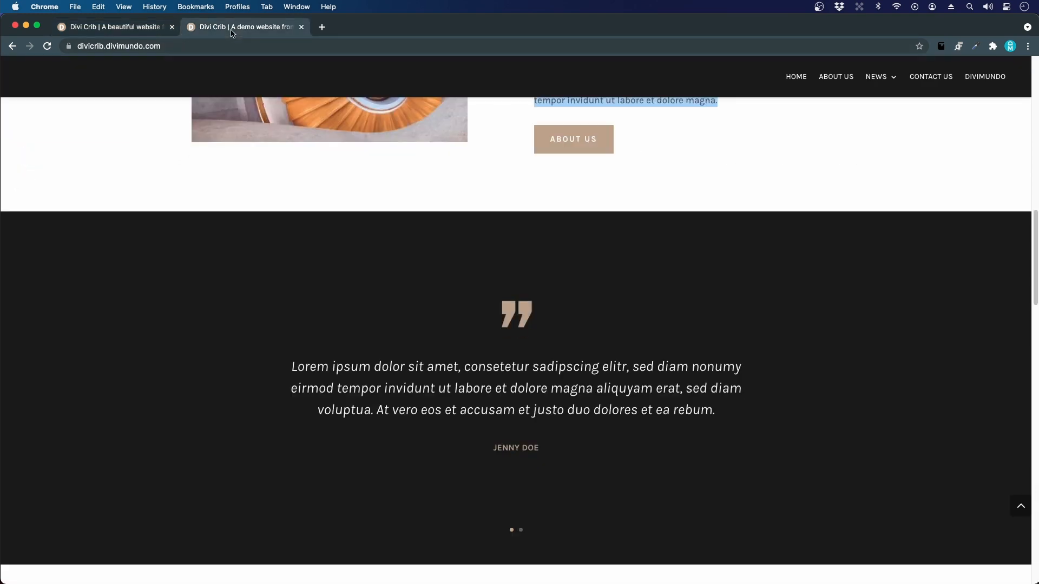
pyautogui.moveTo(723, 414); pyautogui.dragTo(338, 388)
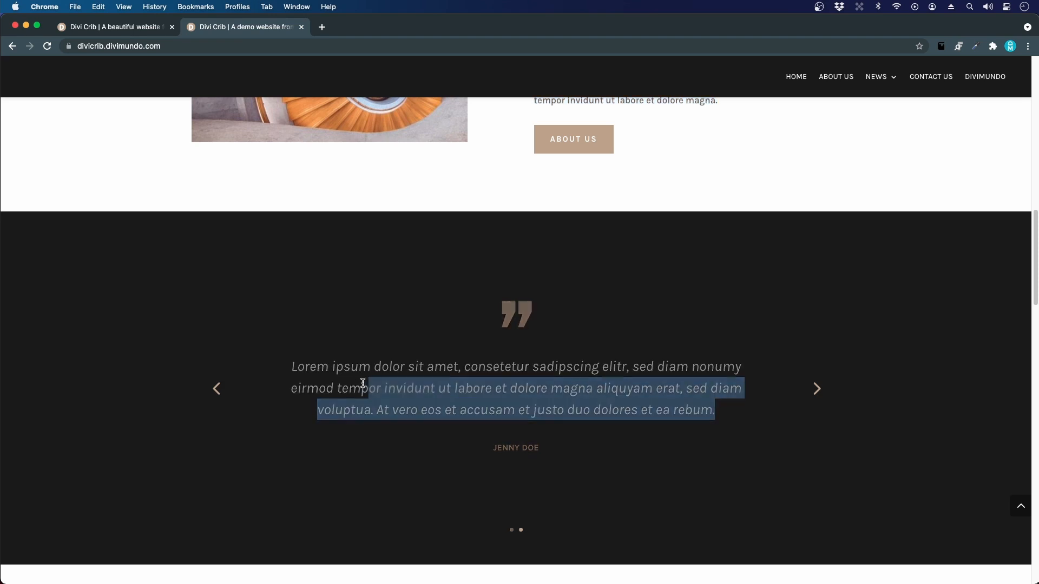
pyautogui.tripleClick(330, 383)
pyautogui.press('super+c')
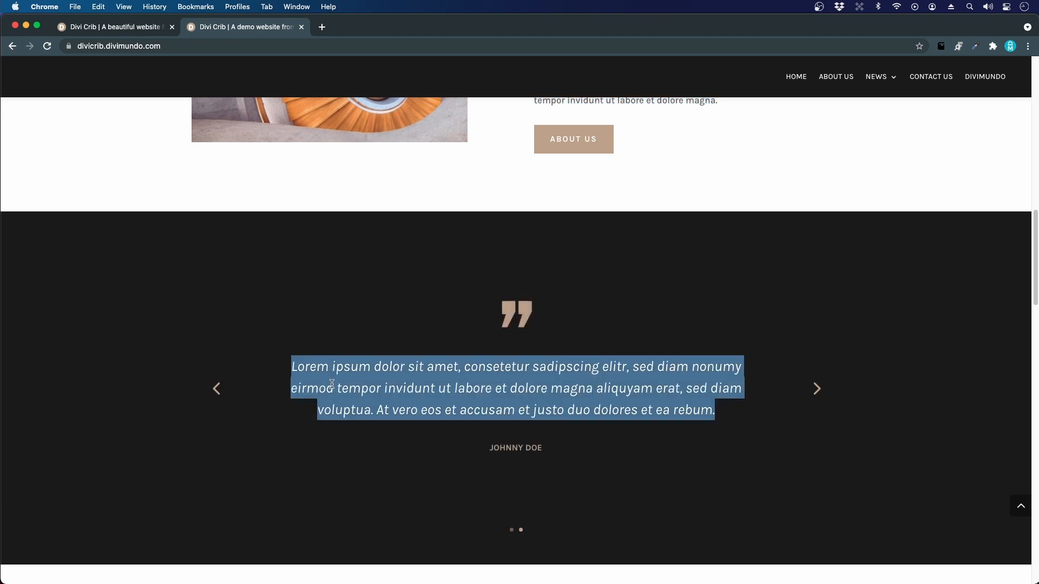
# Step: Replace the first slide's placeholder body on the edited homepage with the copied testimonial quote, pasted as plain text
pyautogui.click(122, 34)
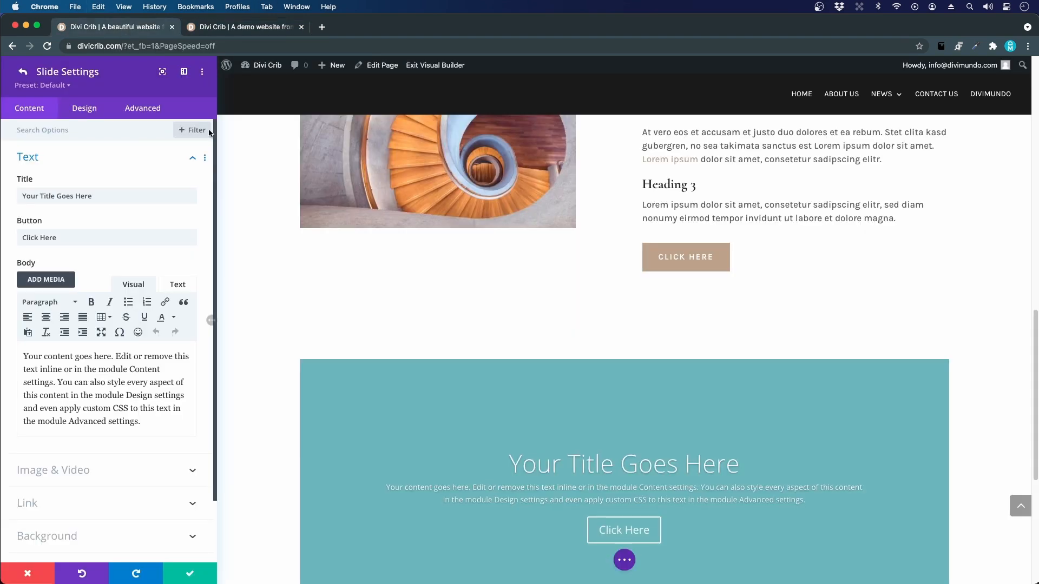
pyautogui.tripleClick(105, 365)
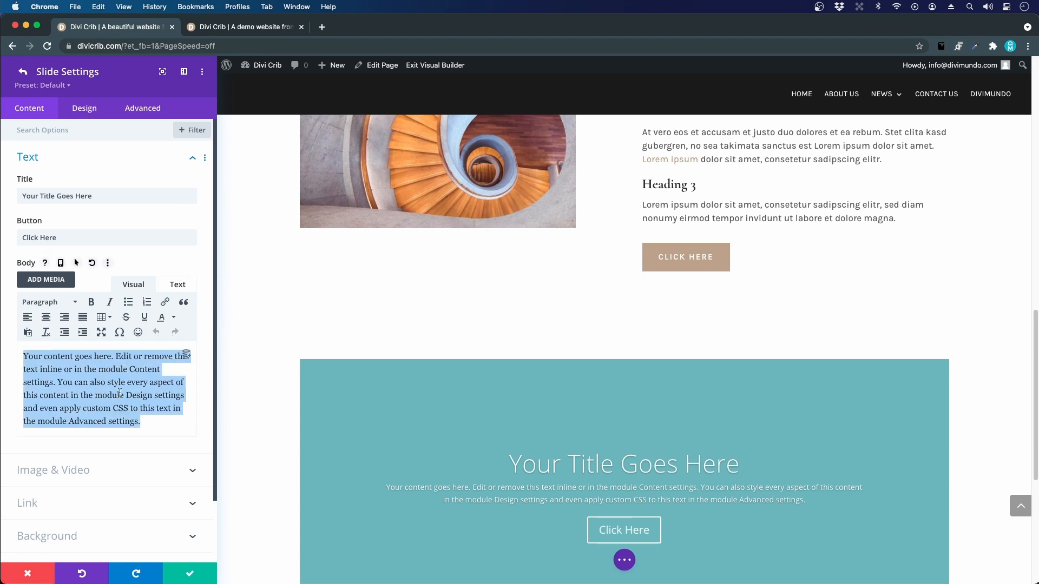
pyautogui.click(28, 333)
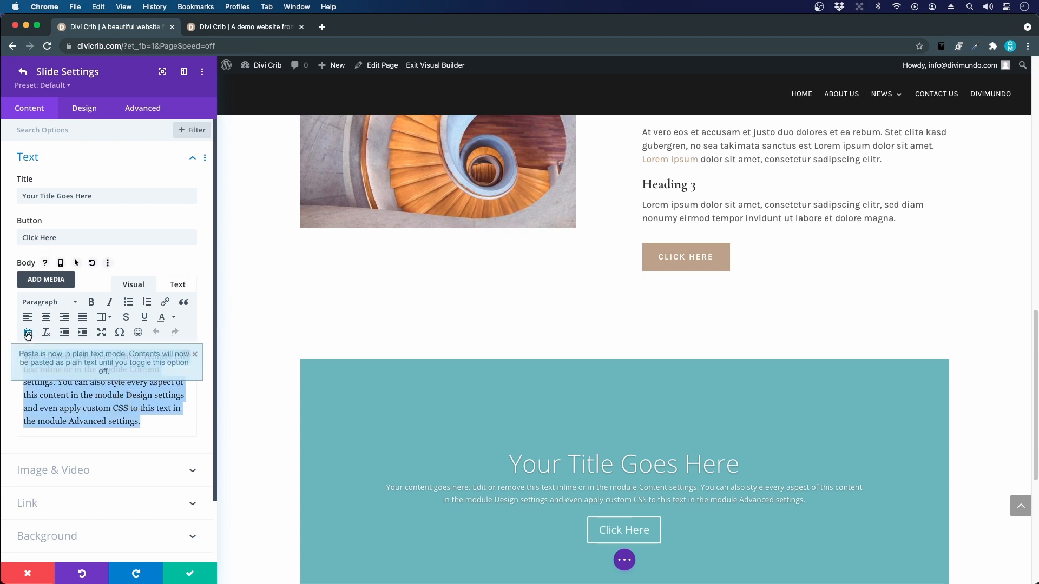
pyautogui.click(195, 354)
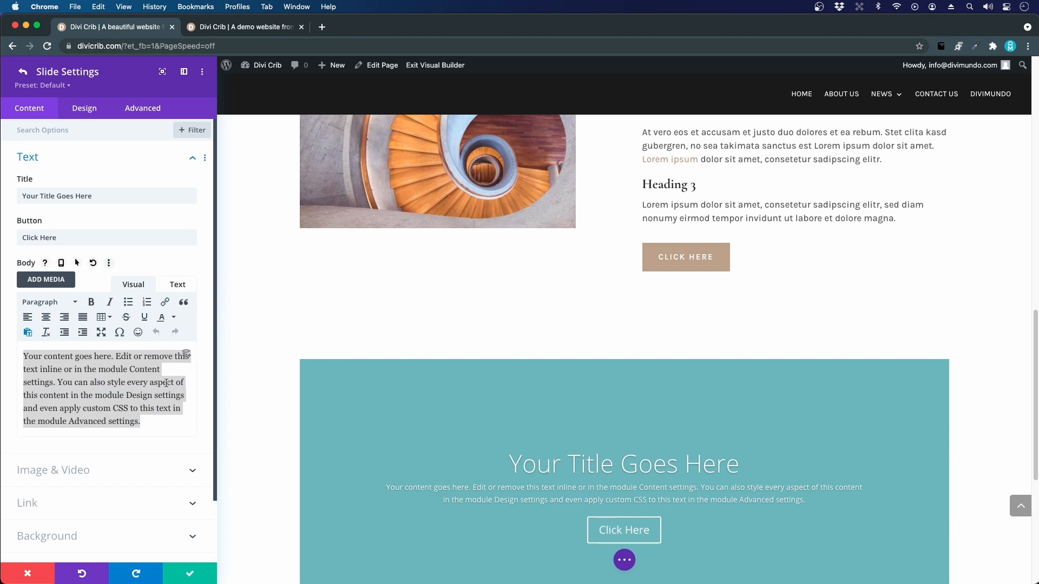
pyautogui.doubleClick(141, 383)
pyautogui.press('super+v')
pyautogui.tripleClick(140, 383)
pyautogui.press('super+v')
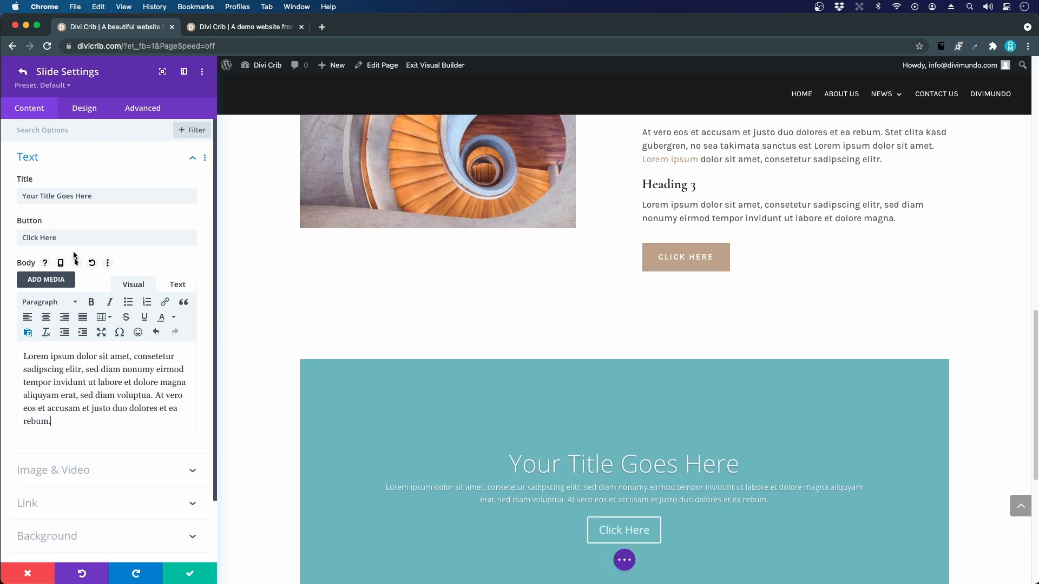
# Step: Clear the first slide's title and button text, leaving only the testimonial body
pyautogui.tripleClick(50, 196)
pyautogui.press('BackSpace')
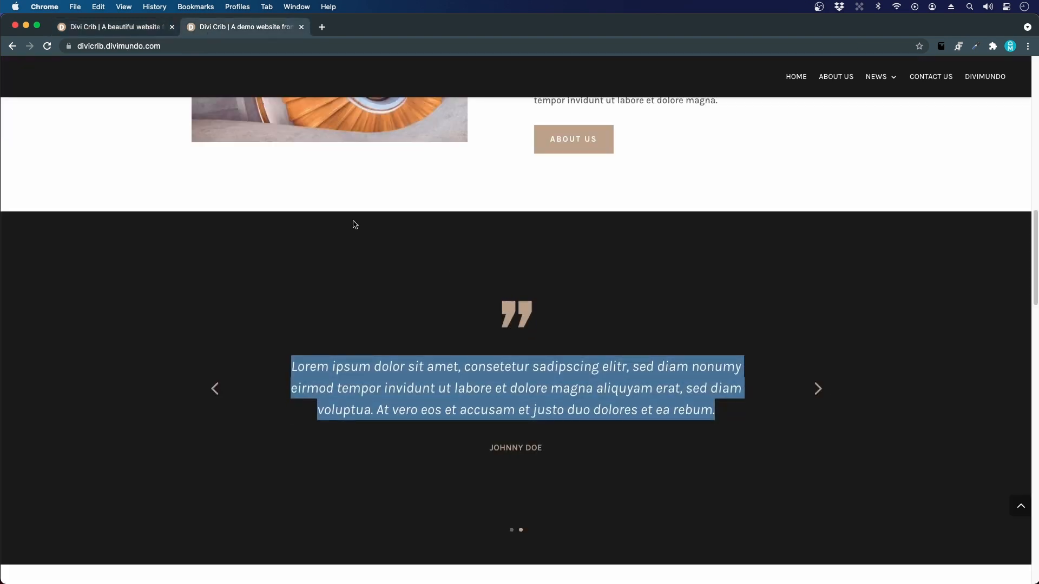
pyautogui.click(115, 25)
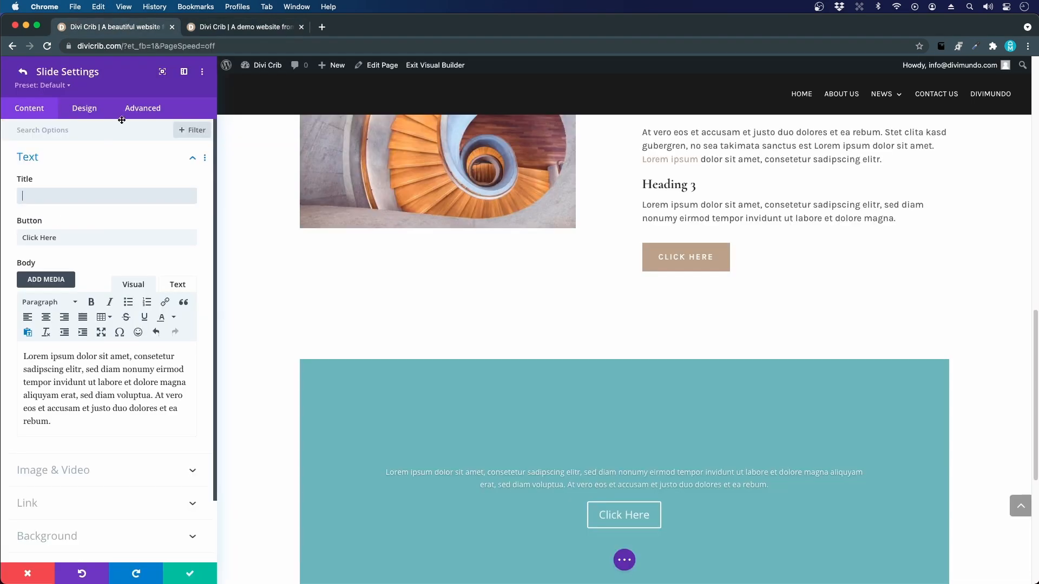
pyautogui.tripleClick(64, 230)
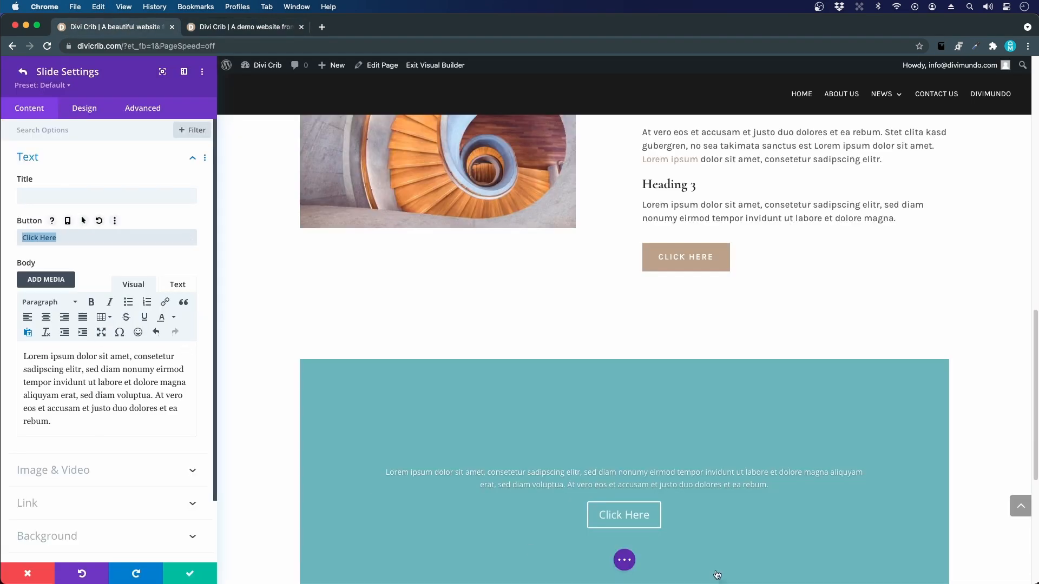
pyautogui.press('BackSpace')
# Step: Set the first slide's background color to the saved dark swatch #1c1c1c and save both the slide and the slider
pyautogui.scroll(-5, 649, 486)
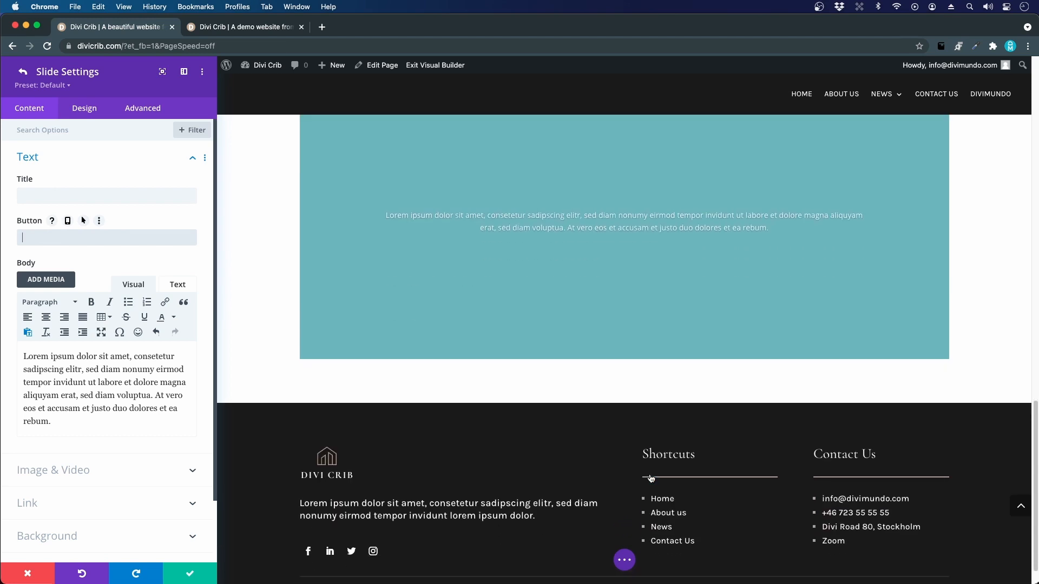
pyautogui.scroll(1, 651, 479)
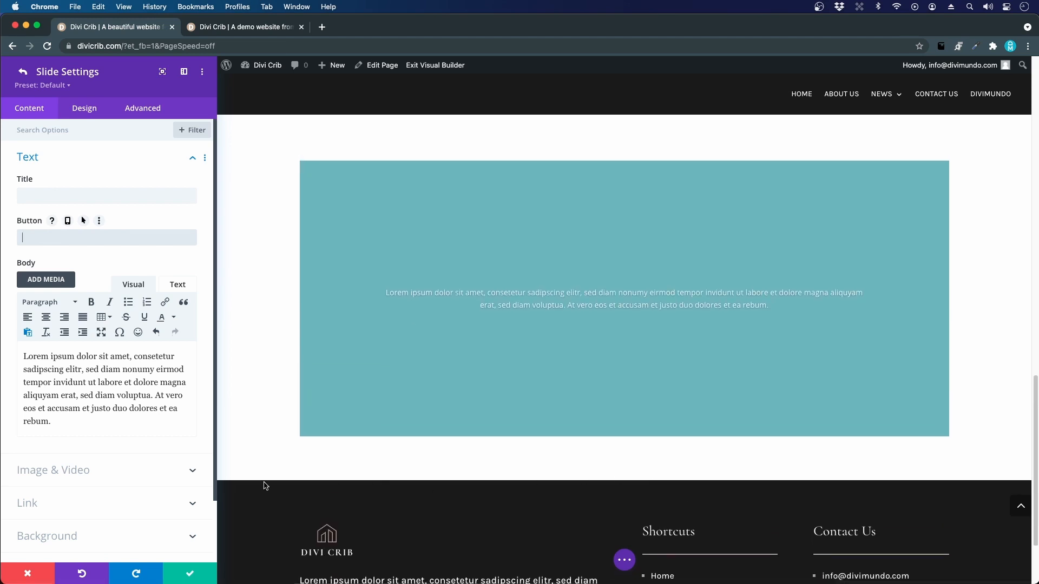
pyautogui.scroll(-3, 108, 406)
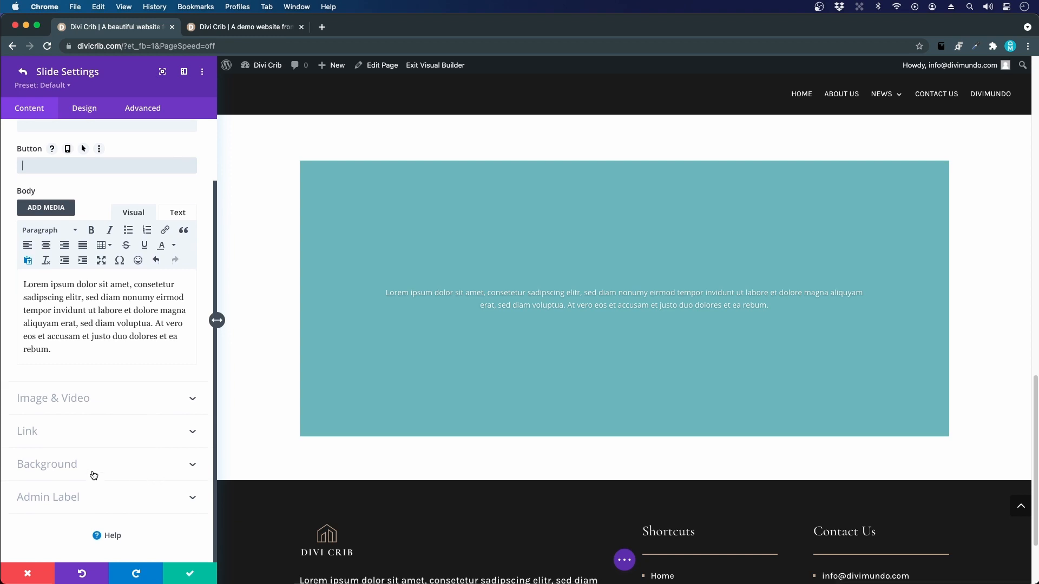
pyautogui.click(93, 475)
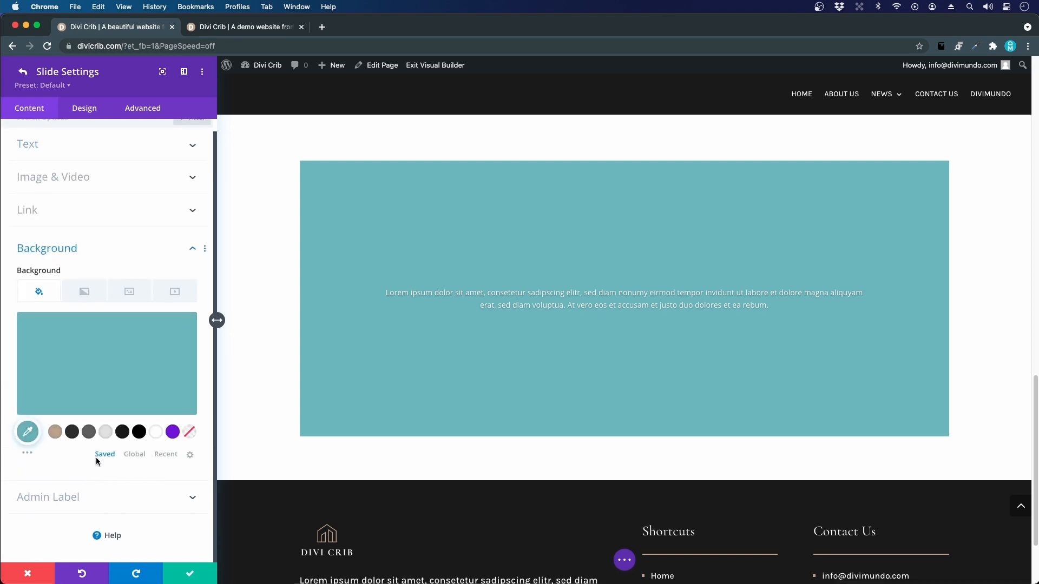
pyautogui.click(122, 431)
pyautogui.scroll(3, 420, 450)
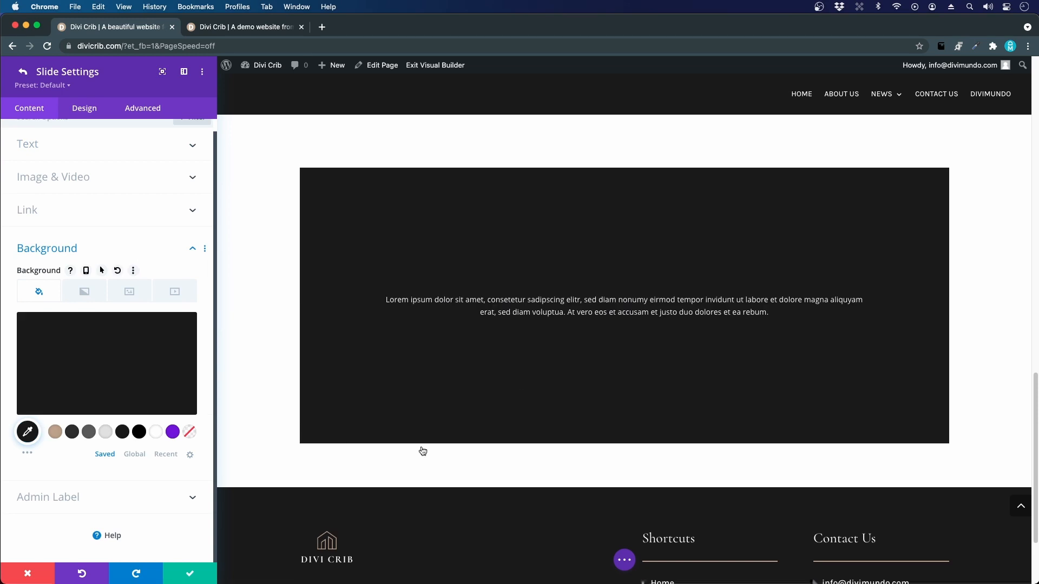
pyautogui.click(184, 572)
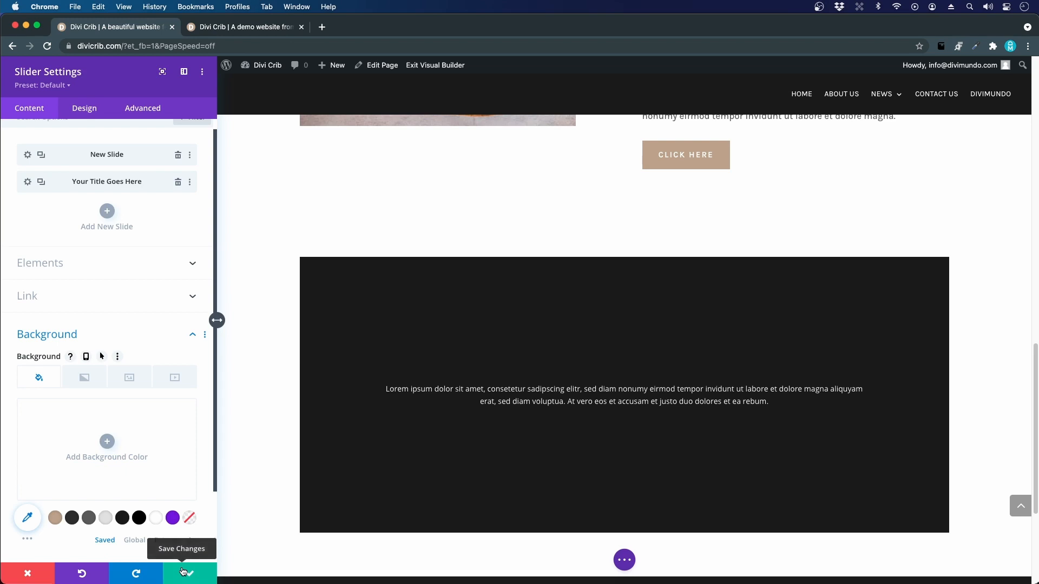
pyautogui.click(185, 573)
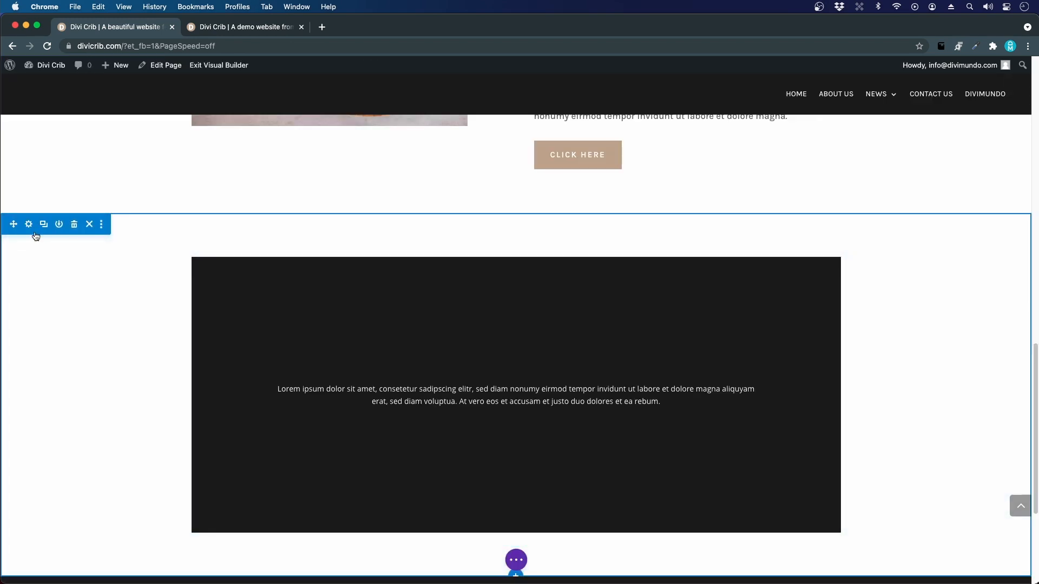
# Step: Set the background color of the section containing the slider to #1c1c1c and save the section settings
pyautogui.click(29, 224)
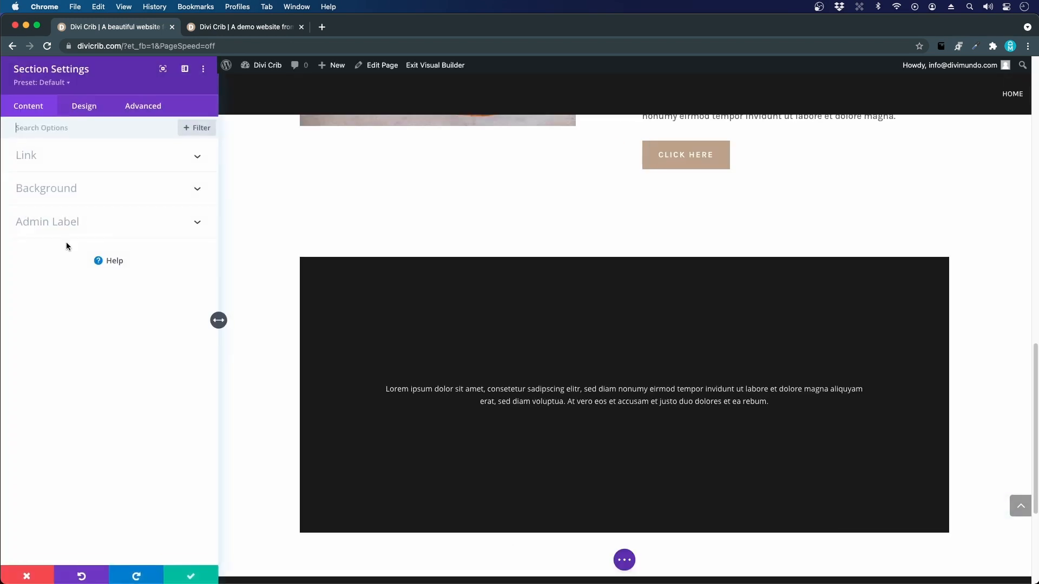
pyautogui.click(51, 190)
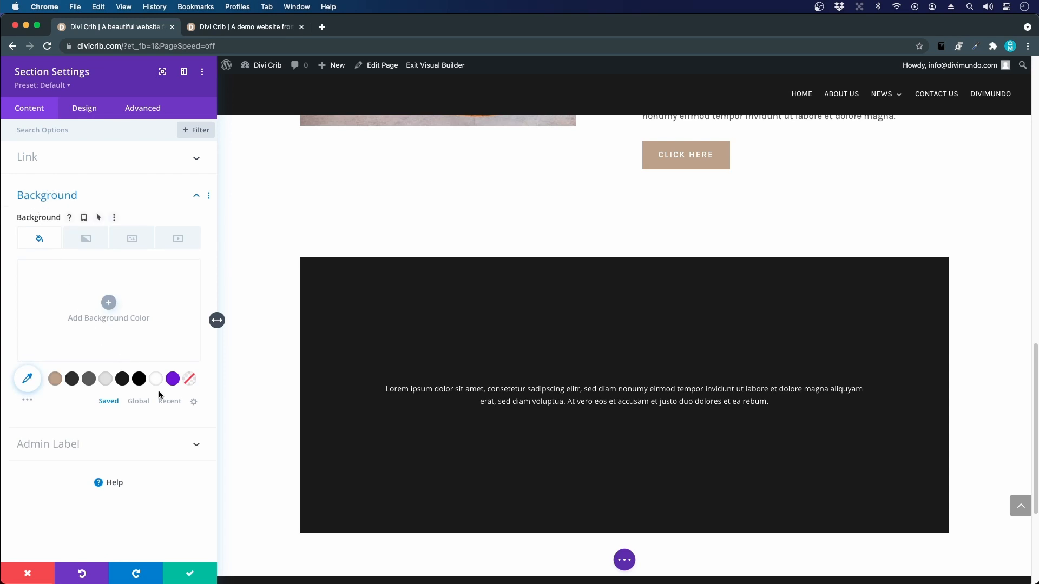
pyautogui.click(123, 379)
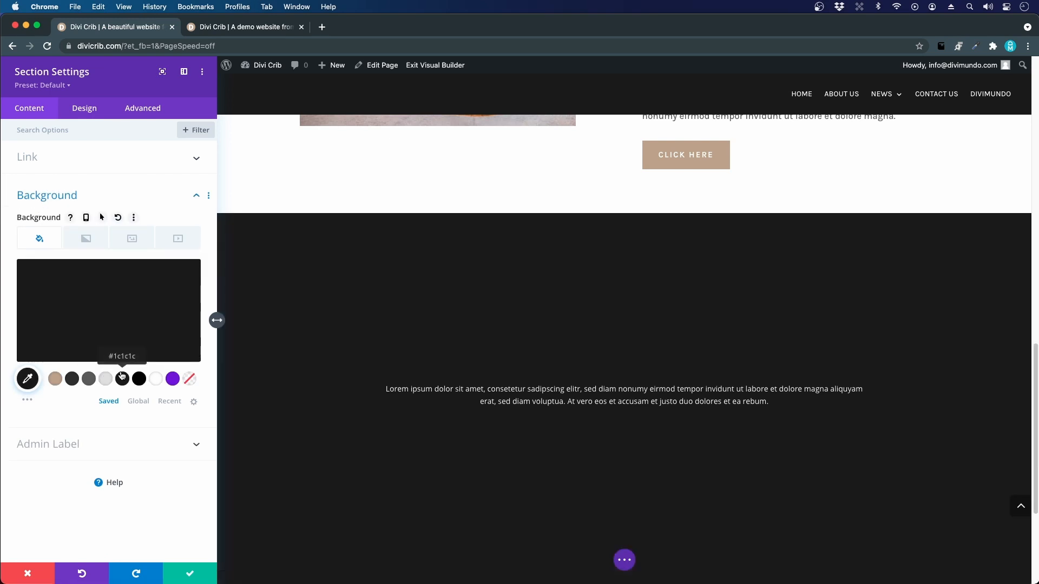
pyautogui.click(166, 574)
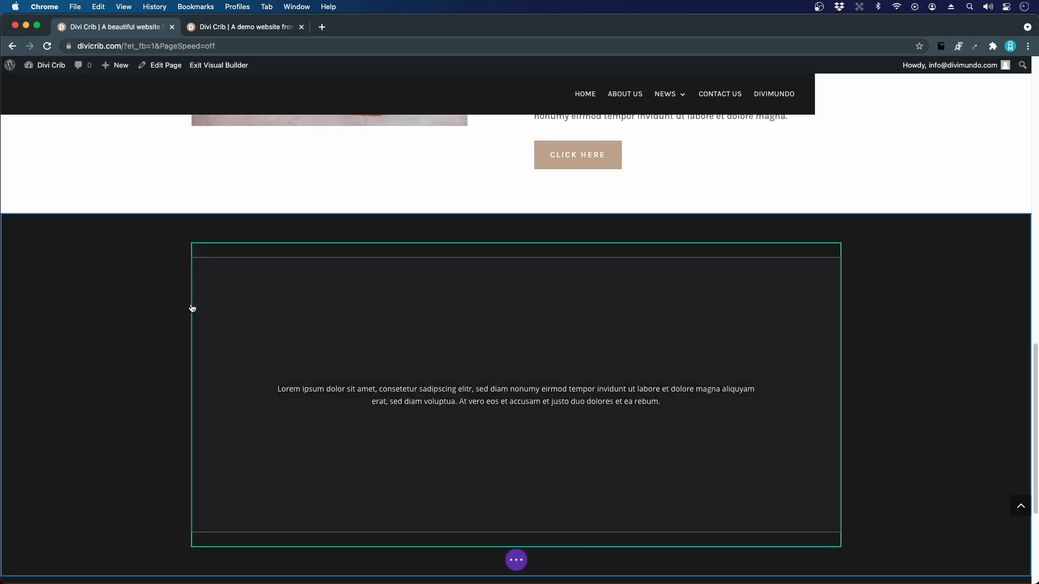
# Step: Reopen the slider's first slide and add an empty line above the testimonial quote in its body
pyautogui.scroll(-3, 443, 352)
pyautogui.scroll(3, 438, 351)
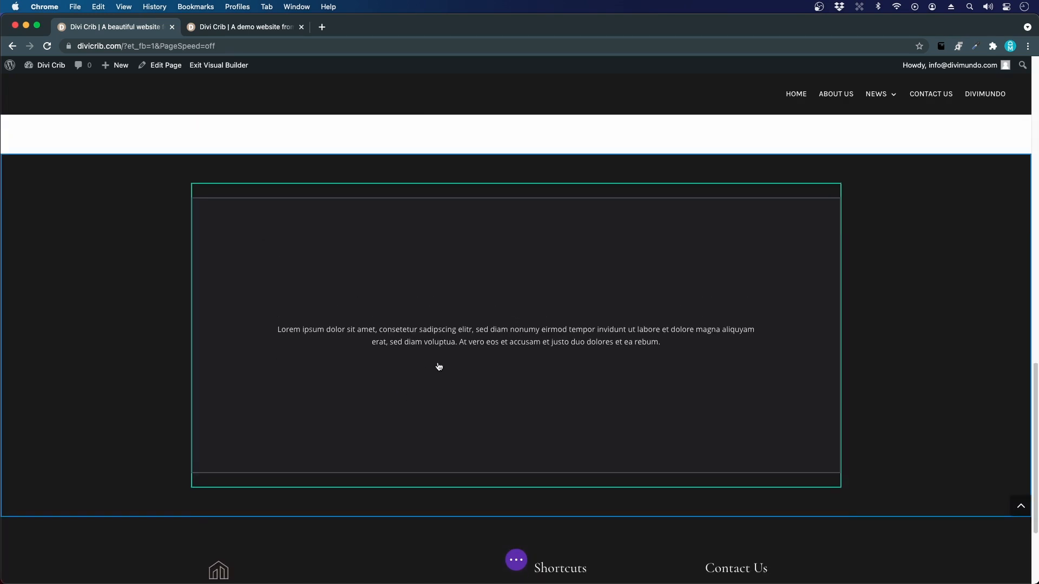
pyautogui.moveTo(488, 341)
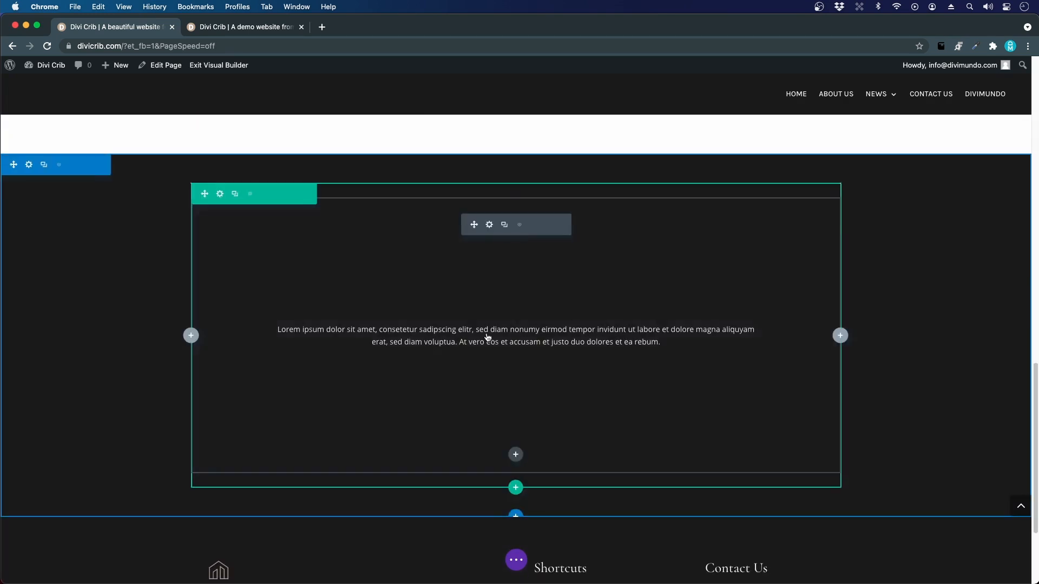
pyautogui.click(488, 225)
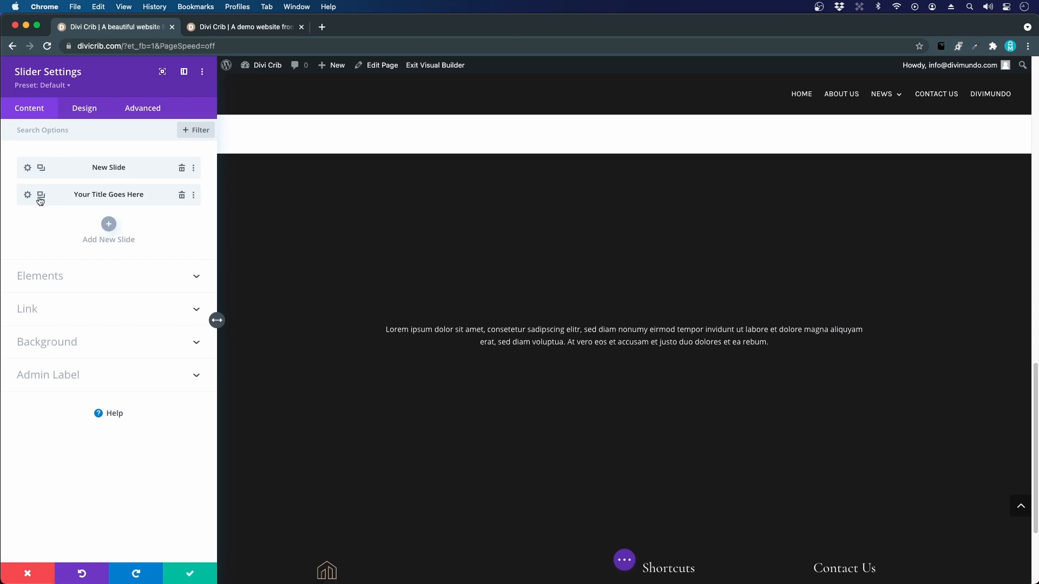
pyautogui.click(27, 169)
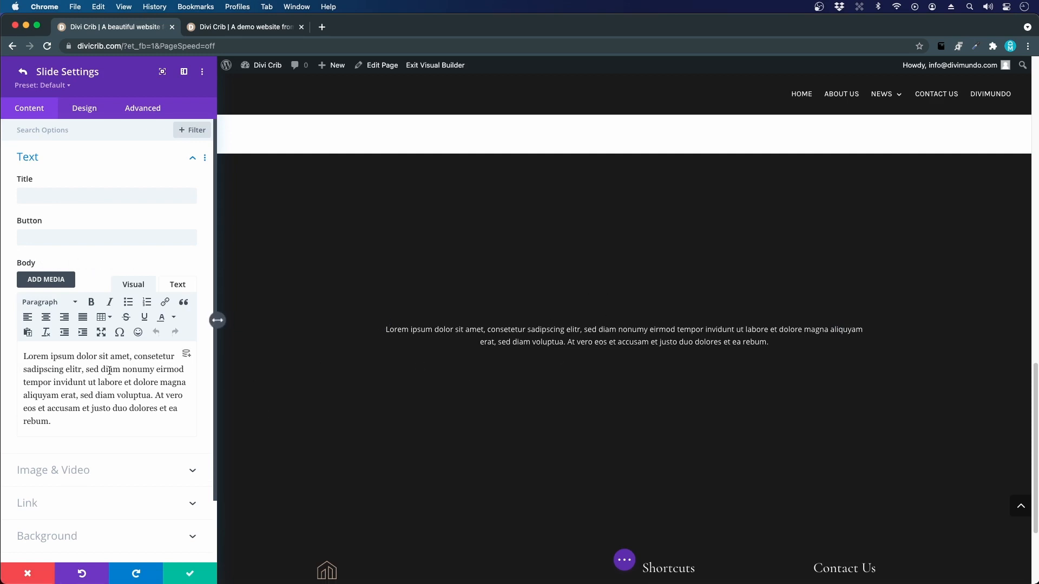
pyautogui.press('Return')
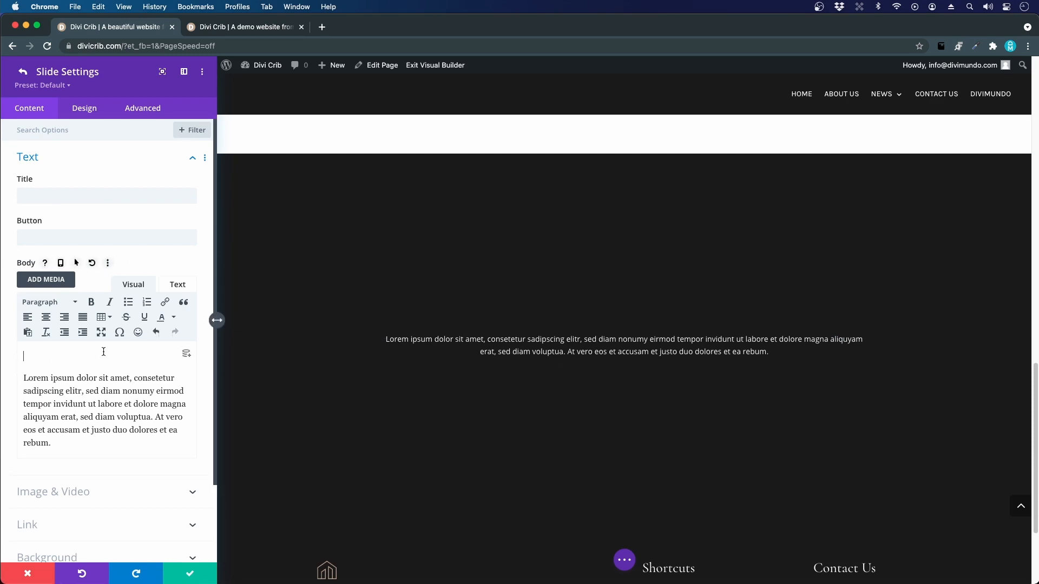
# Step: Insert the beige quotation mark image quotation.png from the media library into the empty line above the quote
pyautogui.click(45, 279)
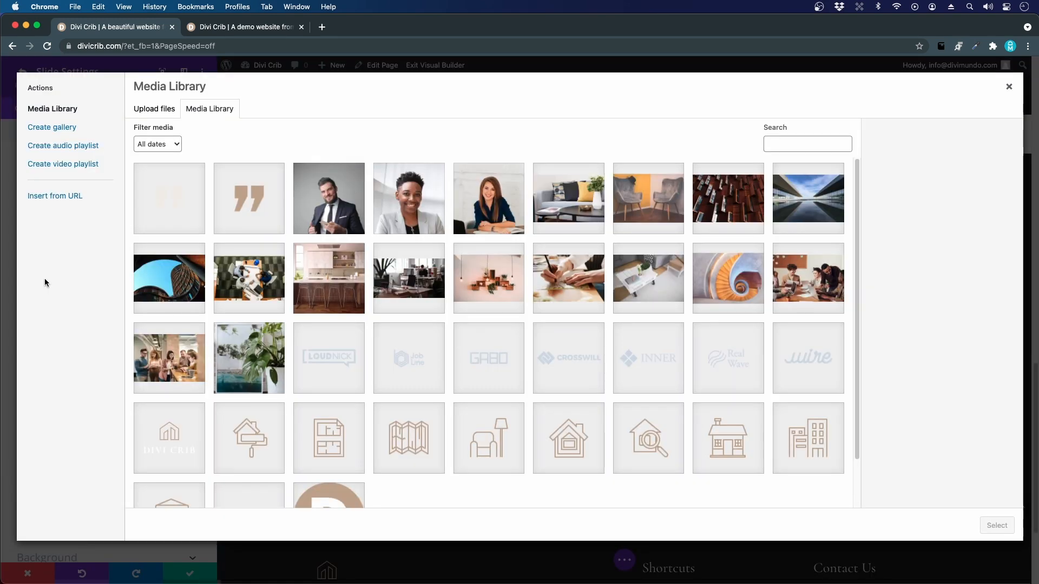
pyautogui.click(254, 210)
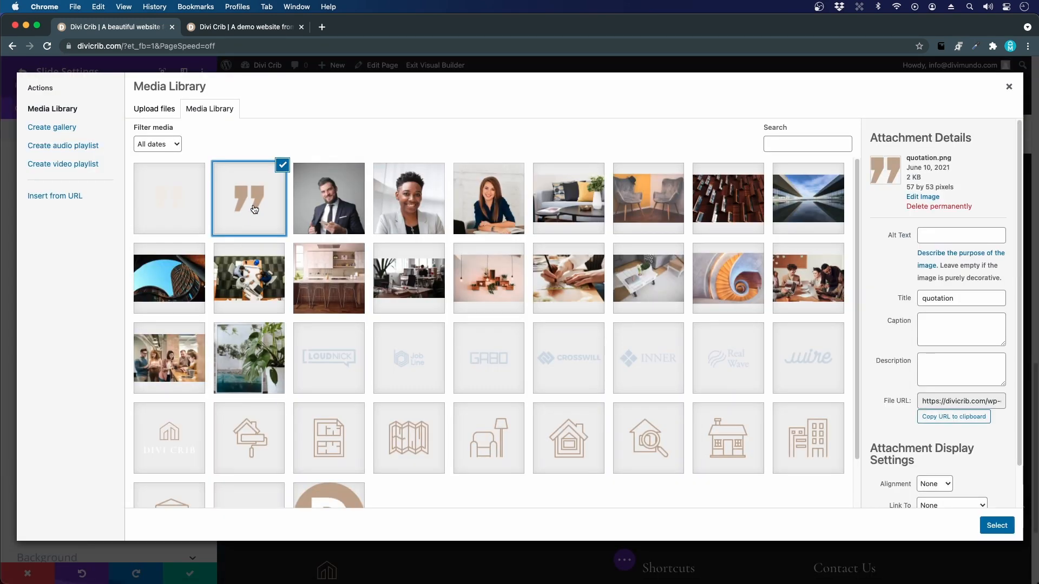
pyautogui.click(180, 216)
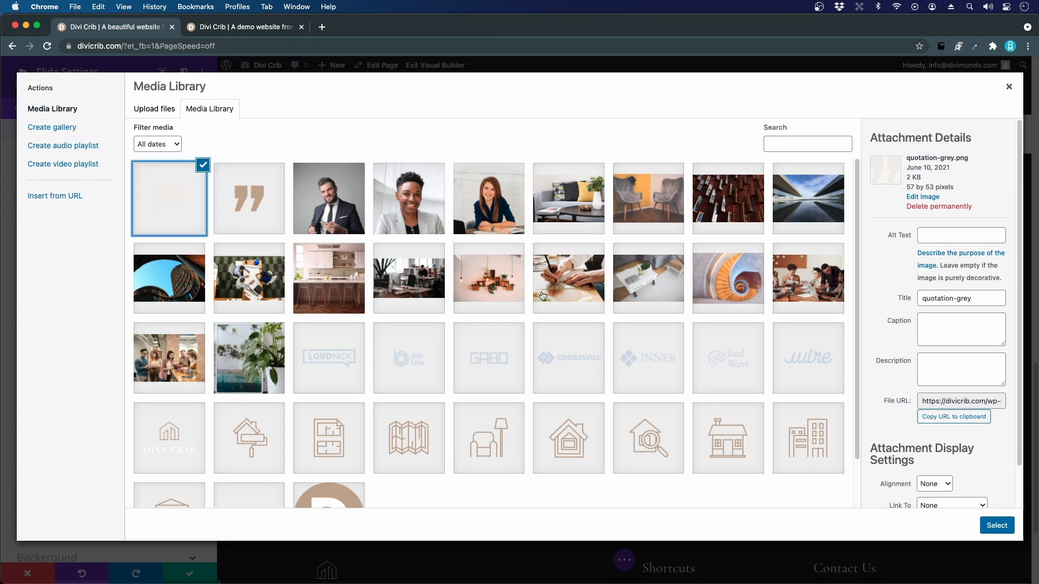
pyautogui.click(282, 215)
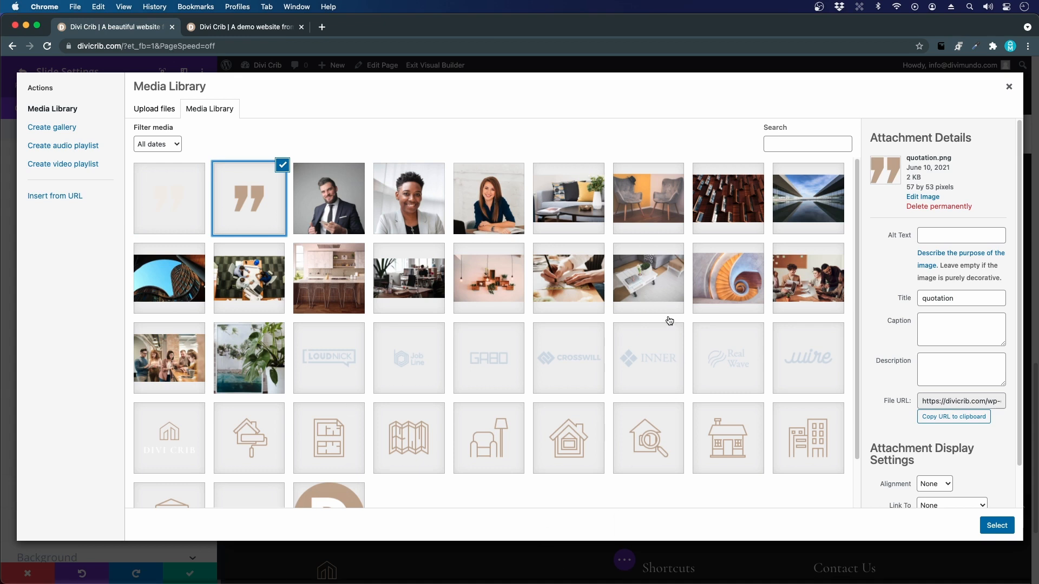
pyautogui.click(151, 200)
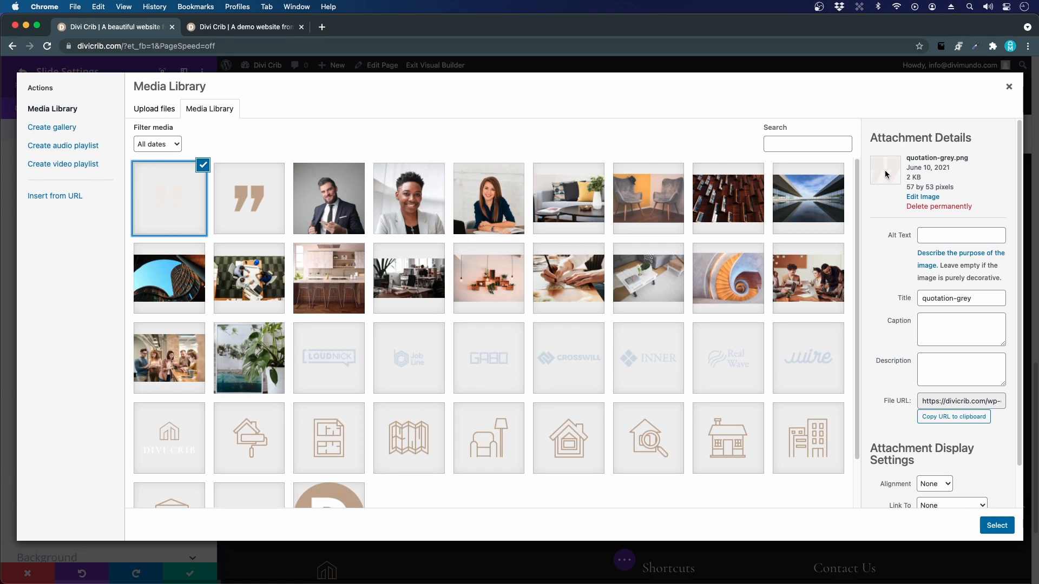
pyautogui.click(231, 215)
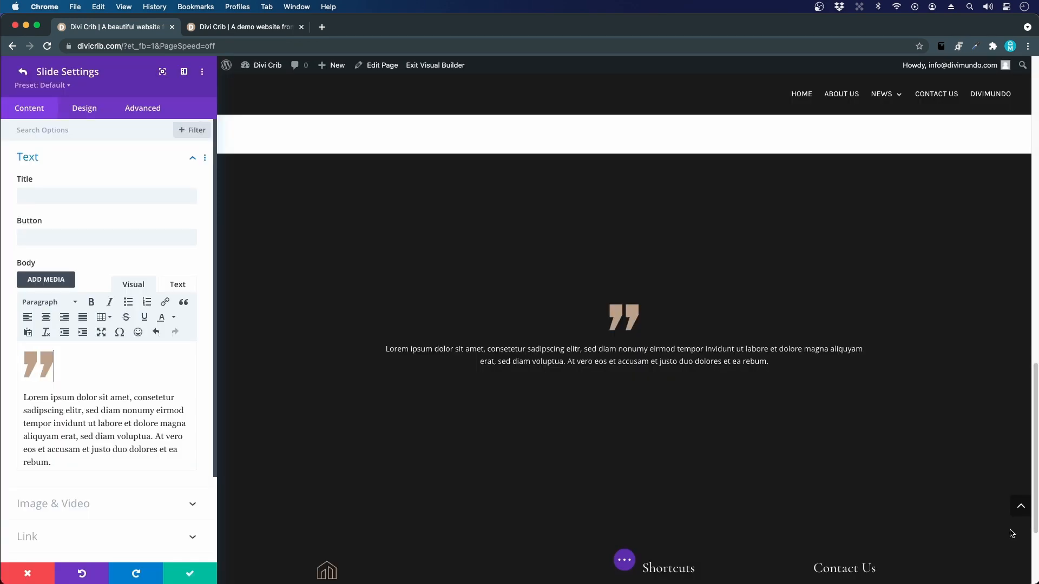
pyautogui.click(996, 526)
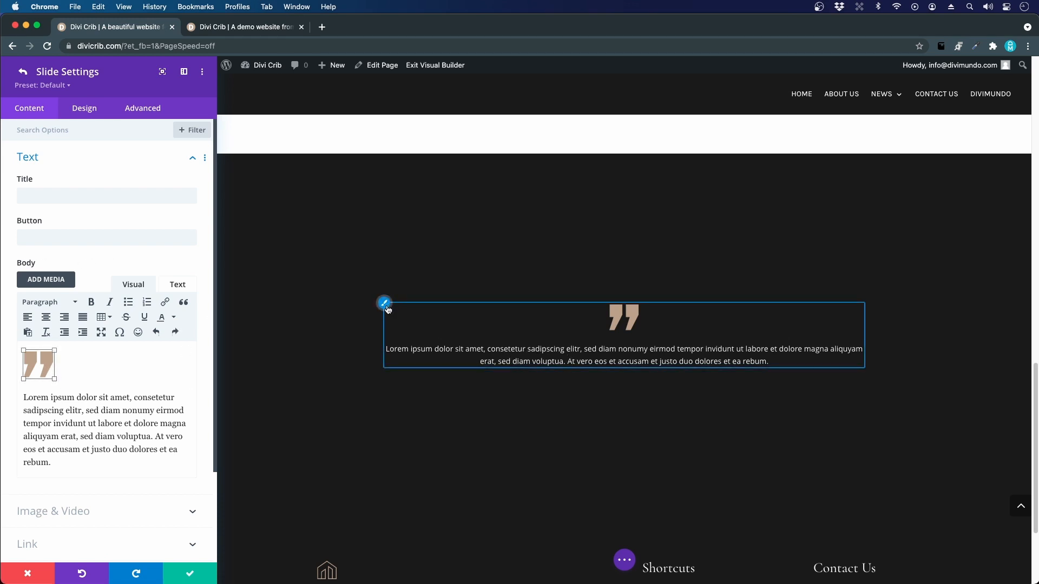
# Step: Italicize the testimonial quote and set the slide's body text to 27px with a 1.5em line height
pyautogui.moveTo(114, 466); pyautogui.dragTo(14, 401)
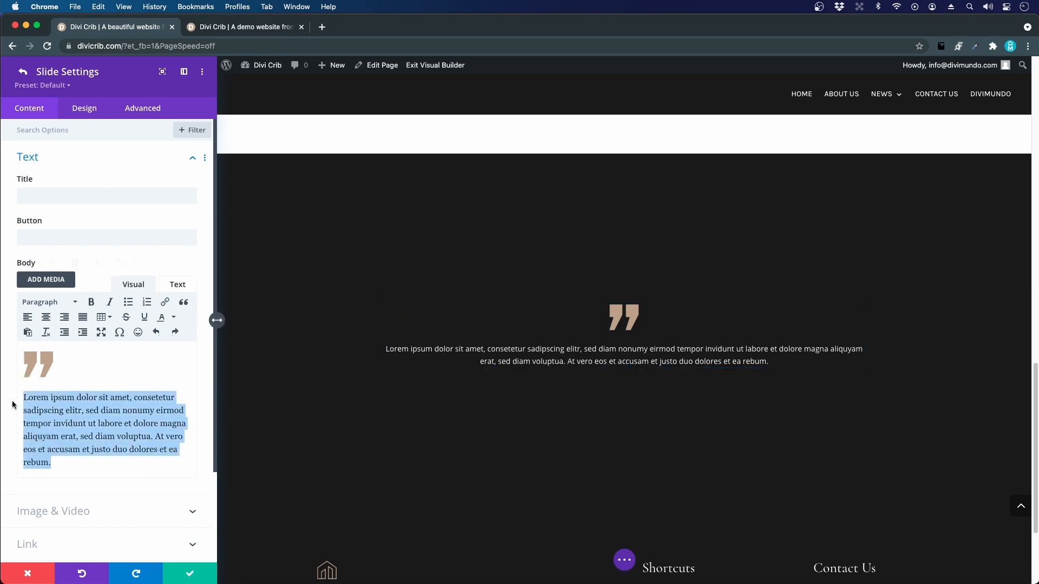
pyautogui.click(111, 304)
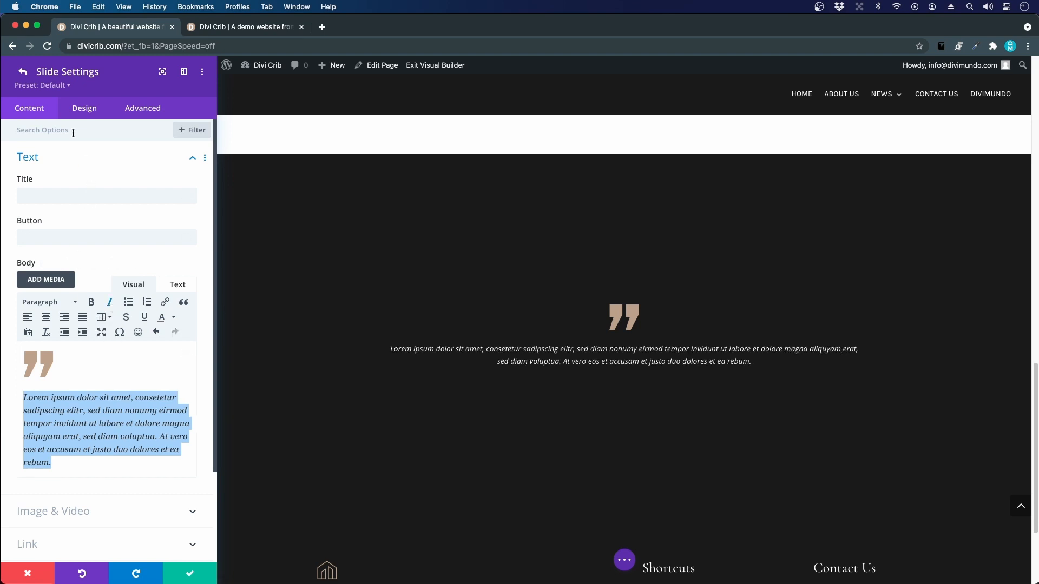
pyautogui.click(76, 114)
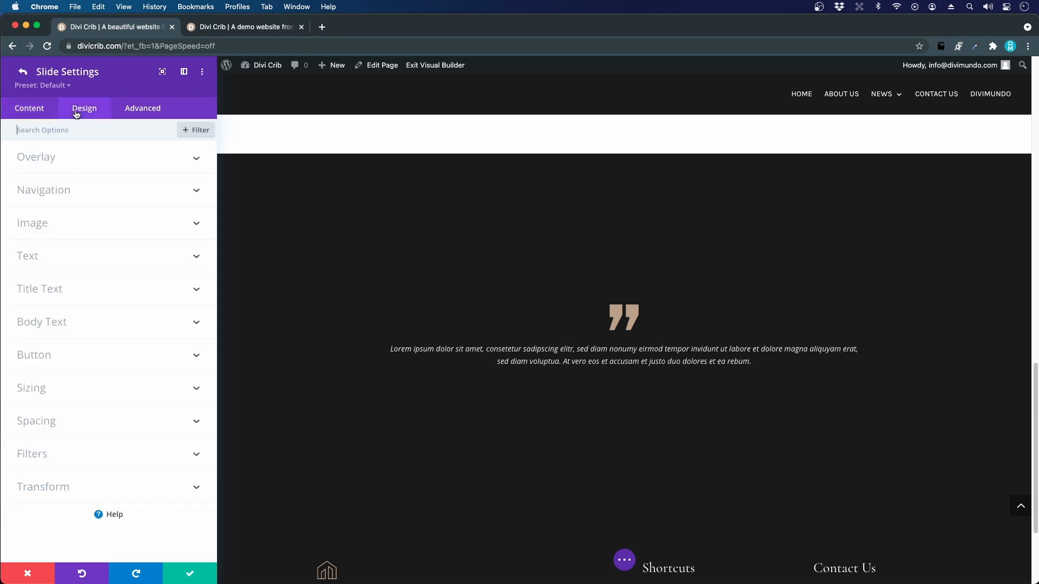
pyautogui.click(35, 320)
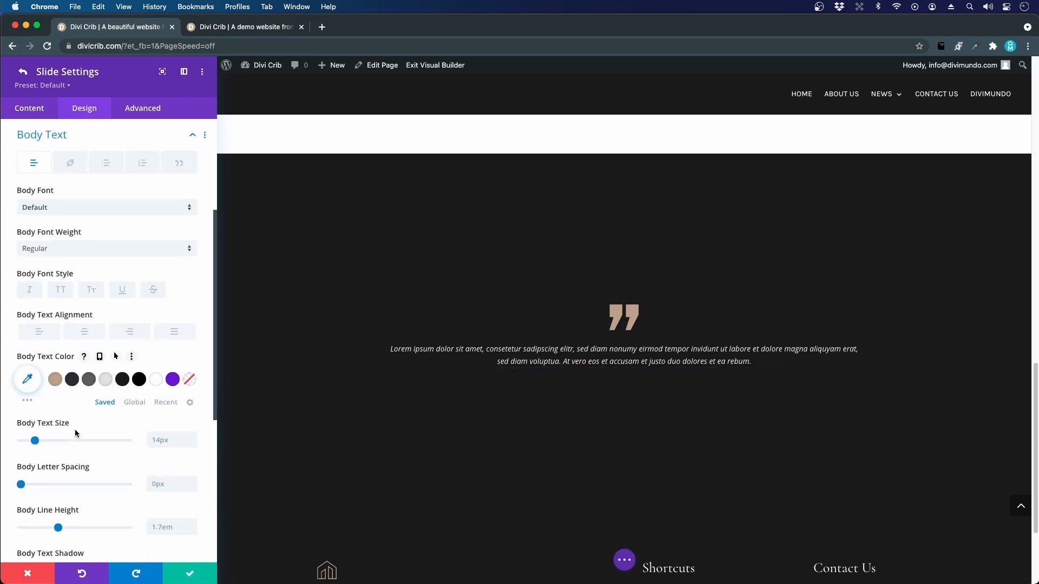
pyautogui.moveTo(35, 441); pyautogui.dragTo(49, 453)
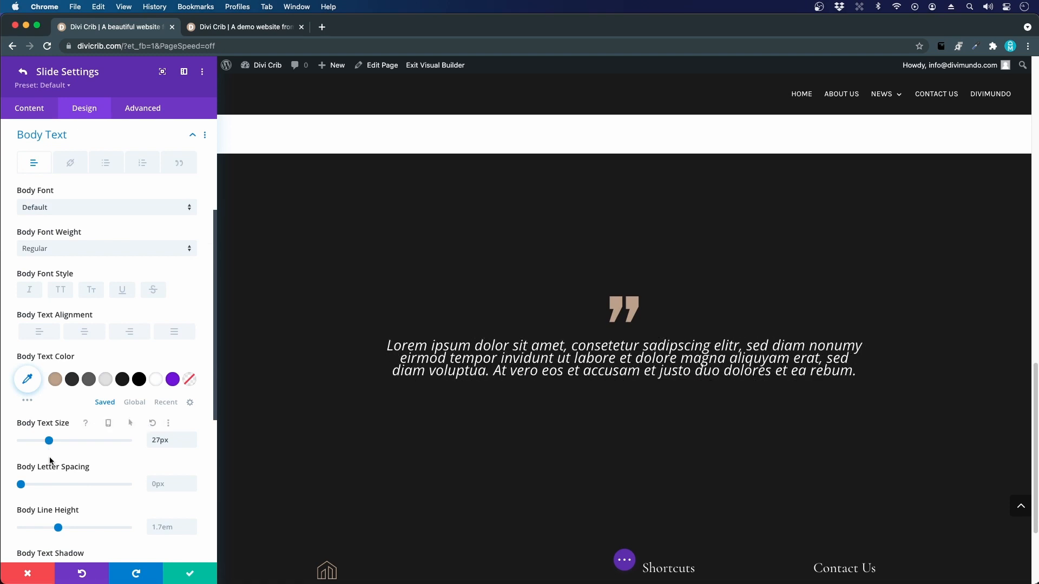
pyautogui.scroll(-2, 50, 457)
pyautogui.moveTo(58, 506); pyautogui.dragTo(48, 506)
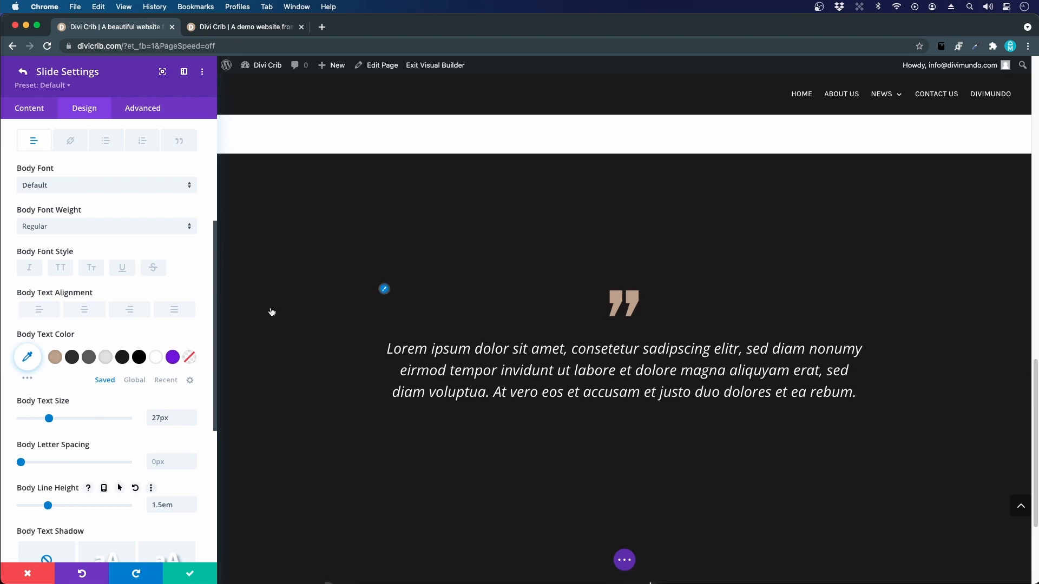
pyautogui.scroll(-5, 132, 396)
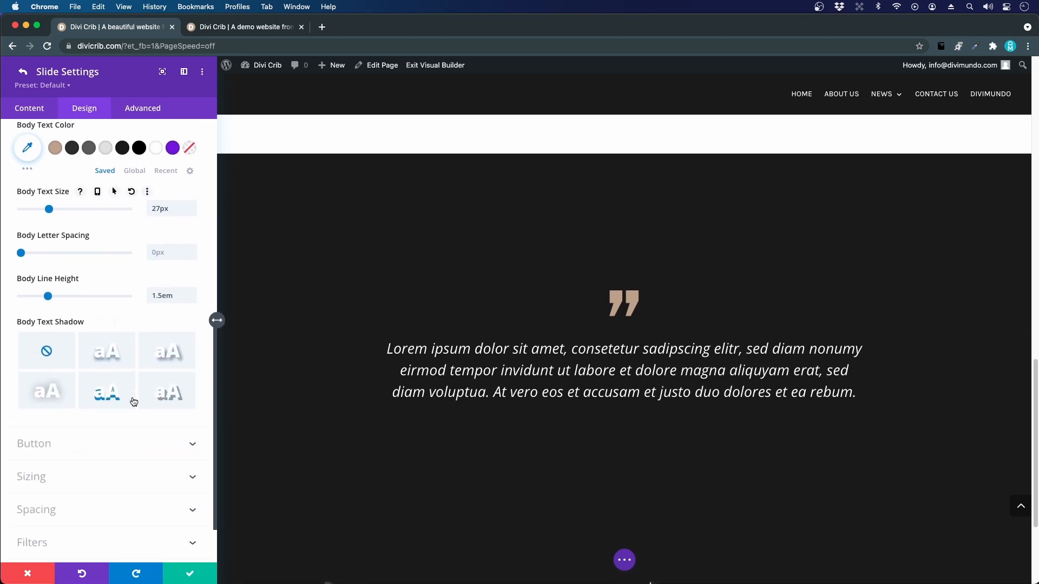
# Step: Set the slide's arrow color and dot navigation color to the saved beige swatch #c2ab92
pyautogui.scroll(10, 131, 393)
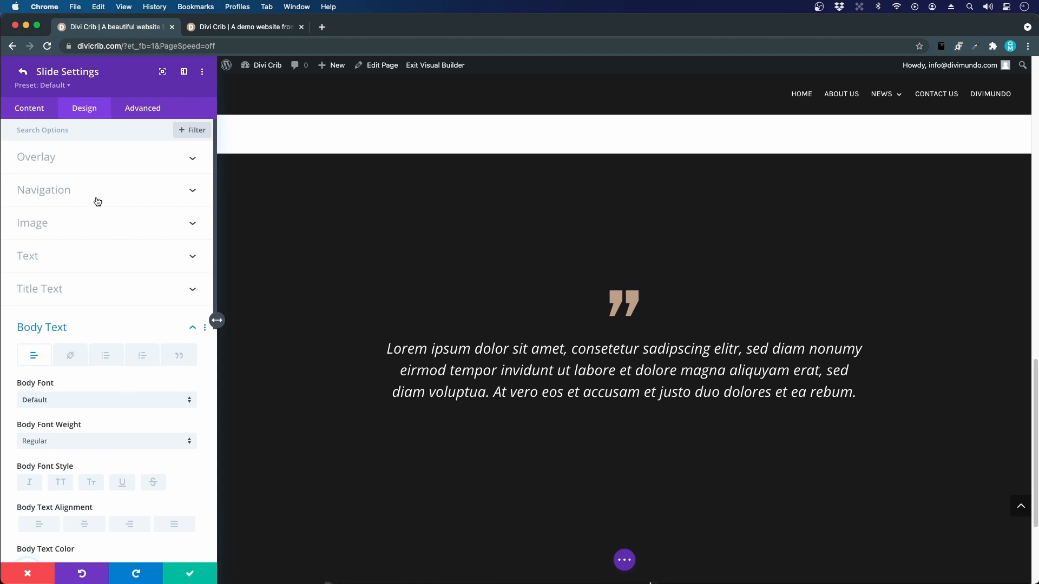
pyautogui.click(50, 192)
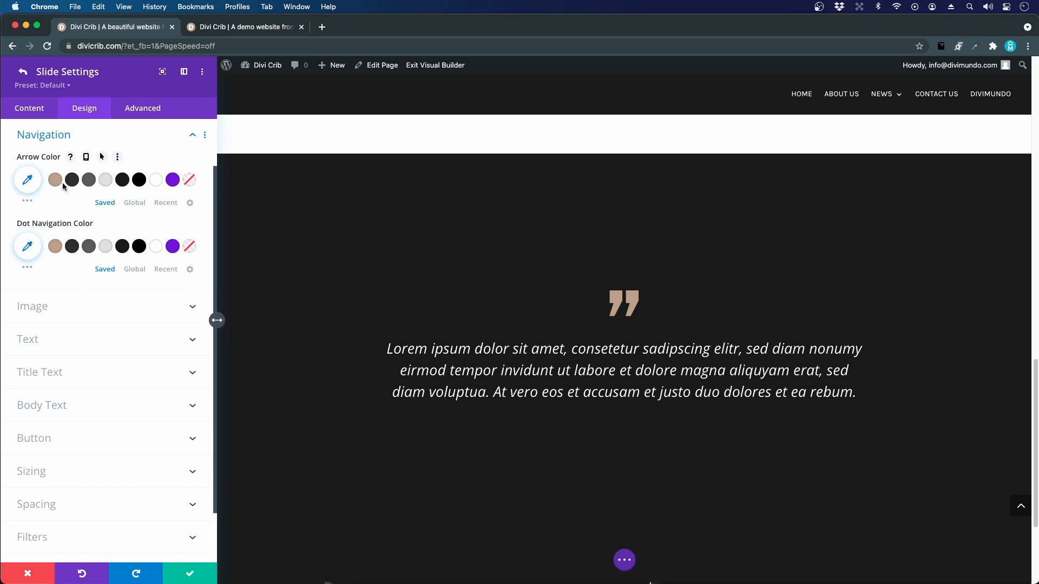
pyautogui.click(55, 181)
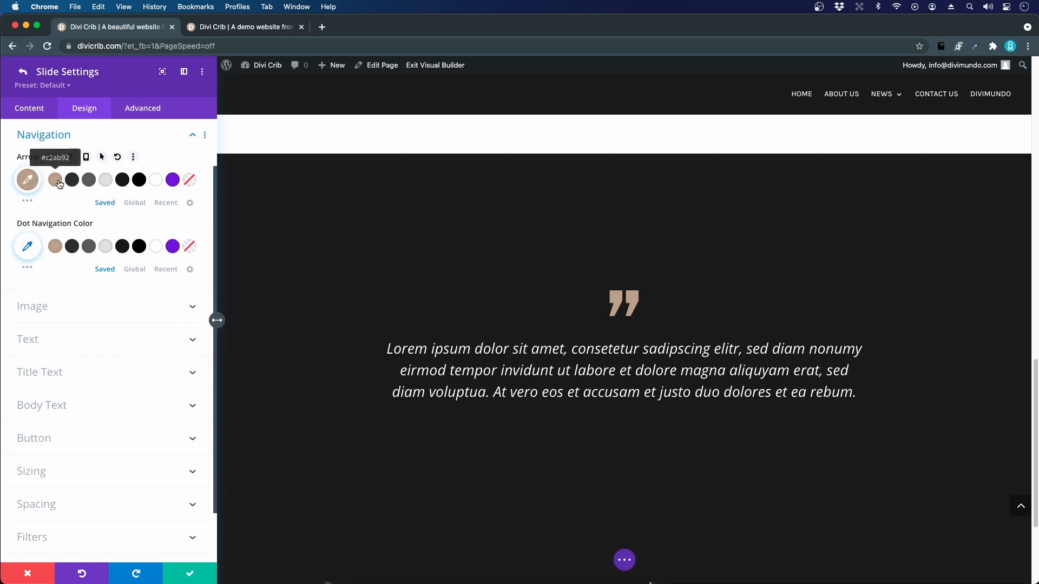
pyautogui.click(54, 246)
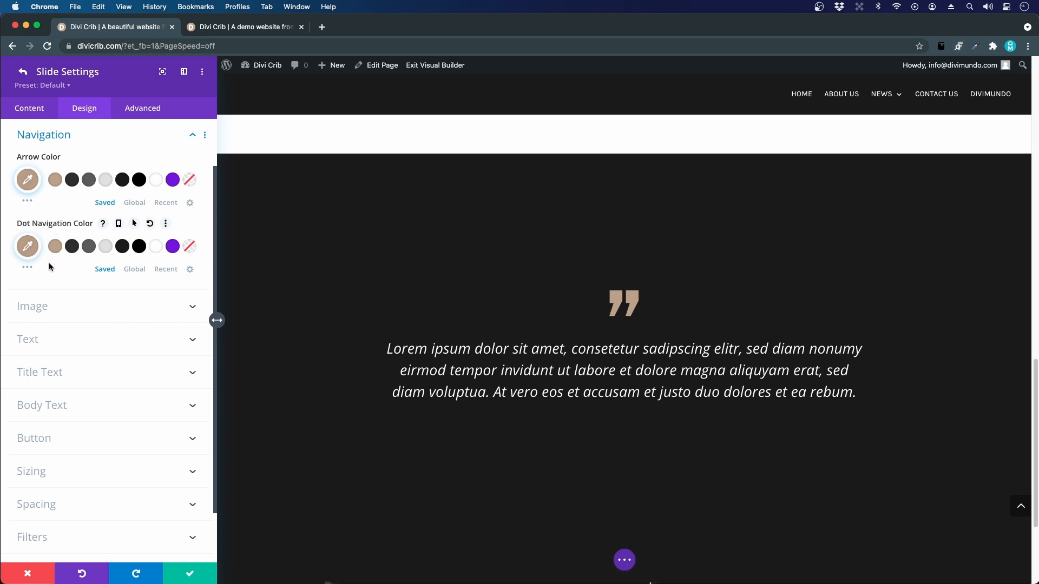
# Step: Compare with the demo site's testimonial and add the author's name in capitals on a new line below the quote
pyautogui.scroll(2, 50, 267)
pyautogui.click(35, 117)
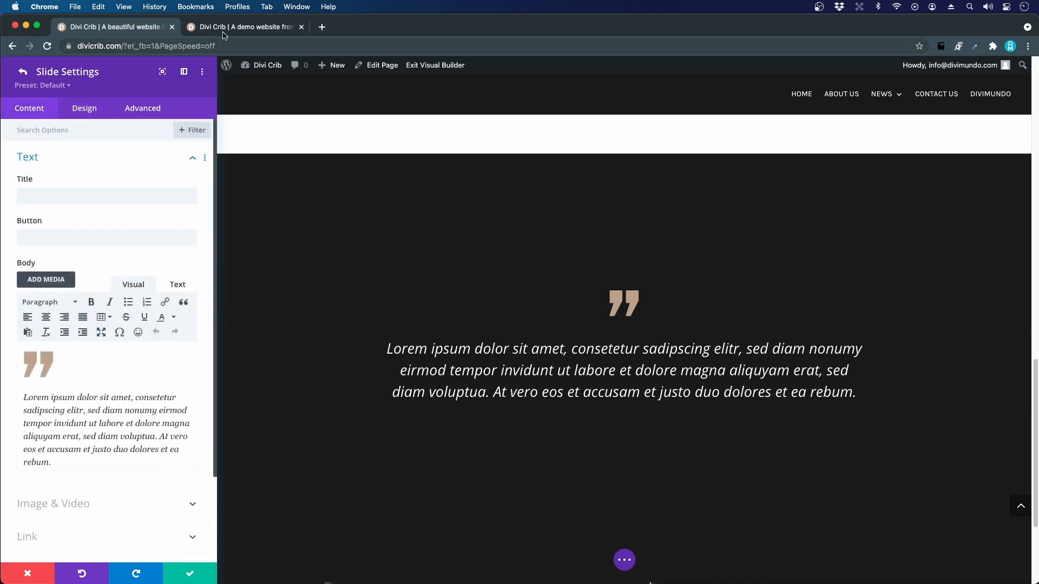
pyautogui.click(224, 32)
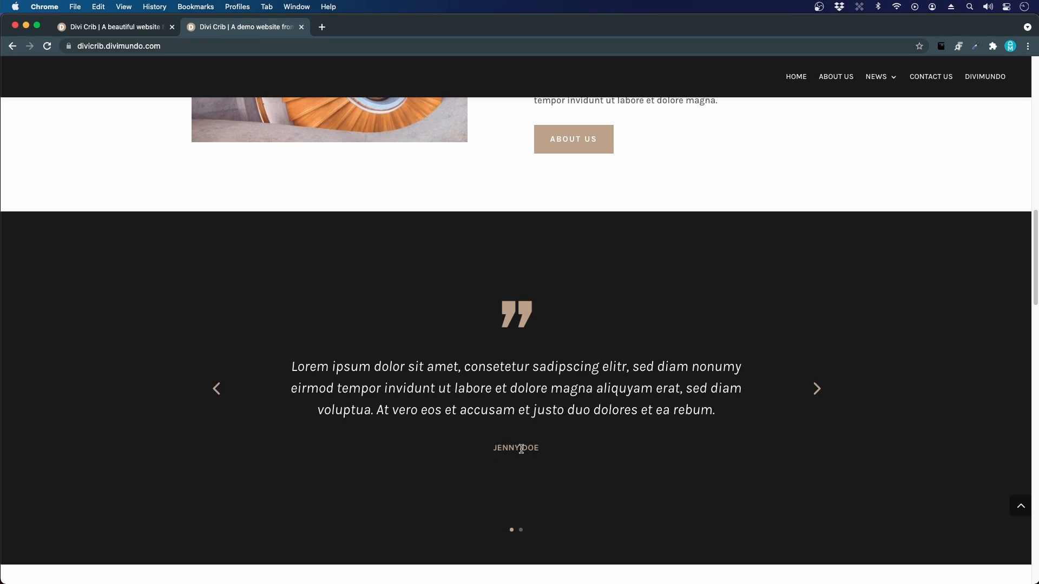
pyautogui.click(112, 30)
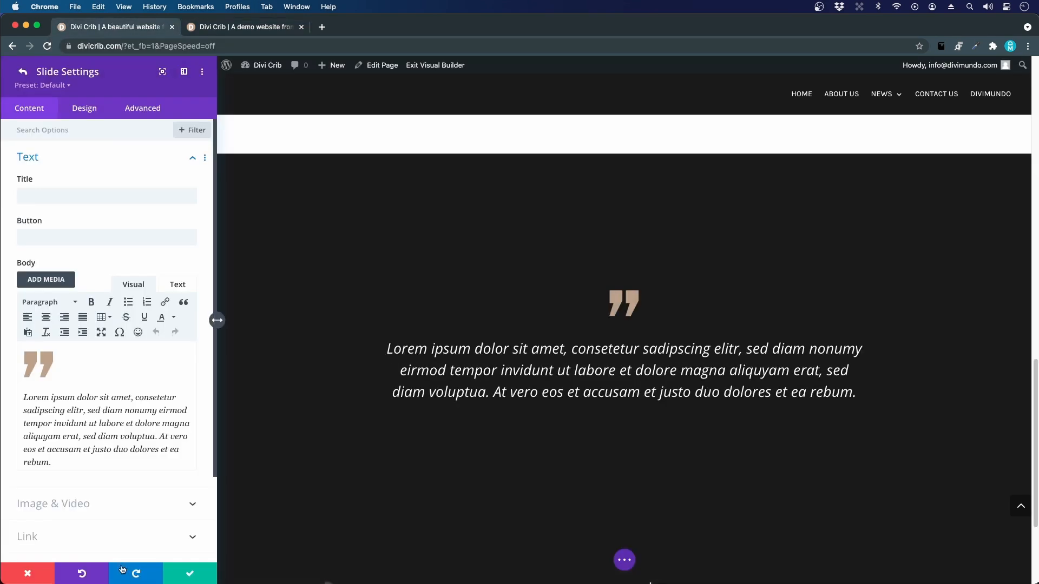
pyautogui.press('Return')
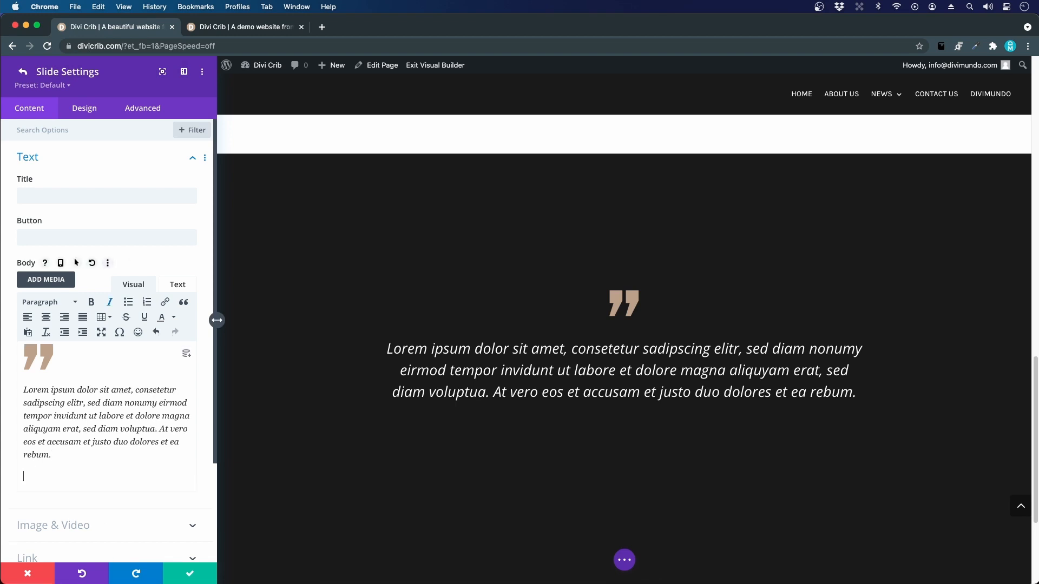
pyautogui.write('JOHN DOE')
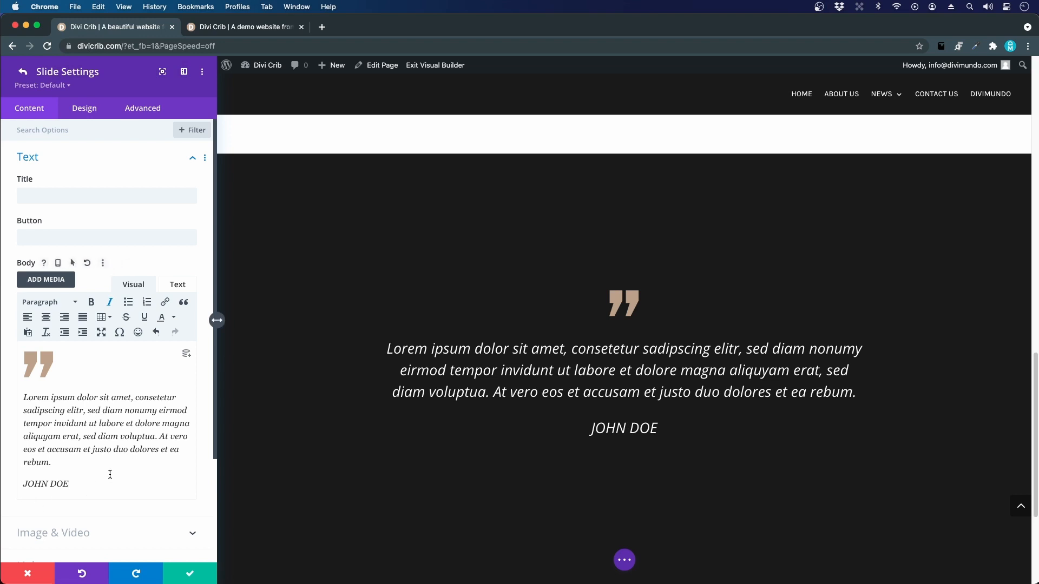
# Step: Apply the magenta text color to the author name below the quote
pyautogui.moveTo(104, 483); pyautogui.dragTo(14, 483)
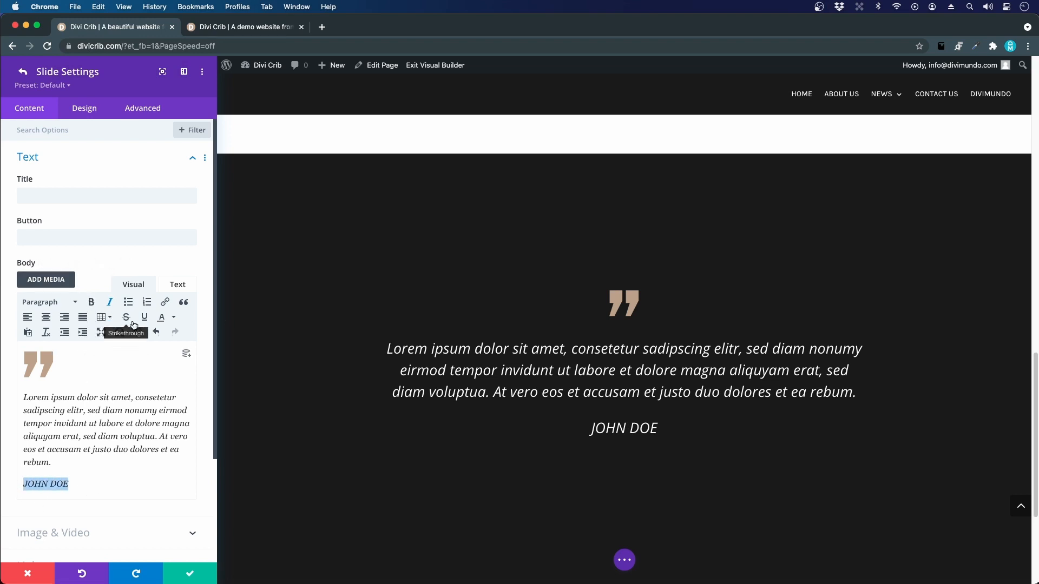
pyautogui.click(175, 319)
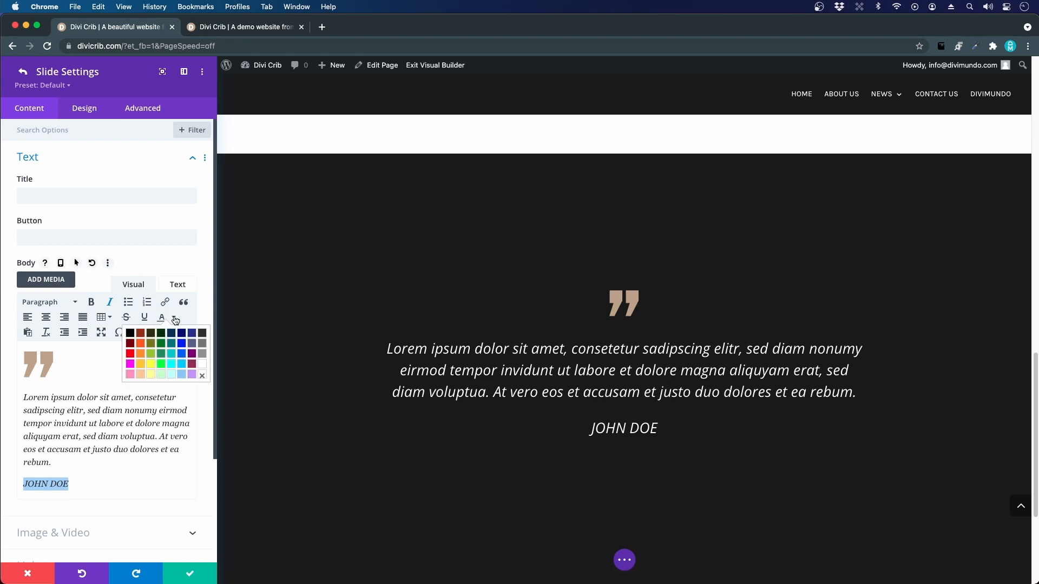
pyautogui.click(131, 363)
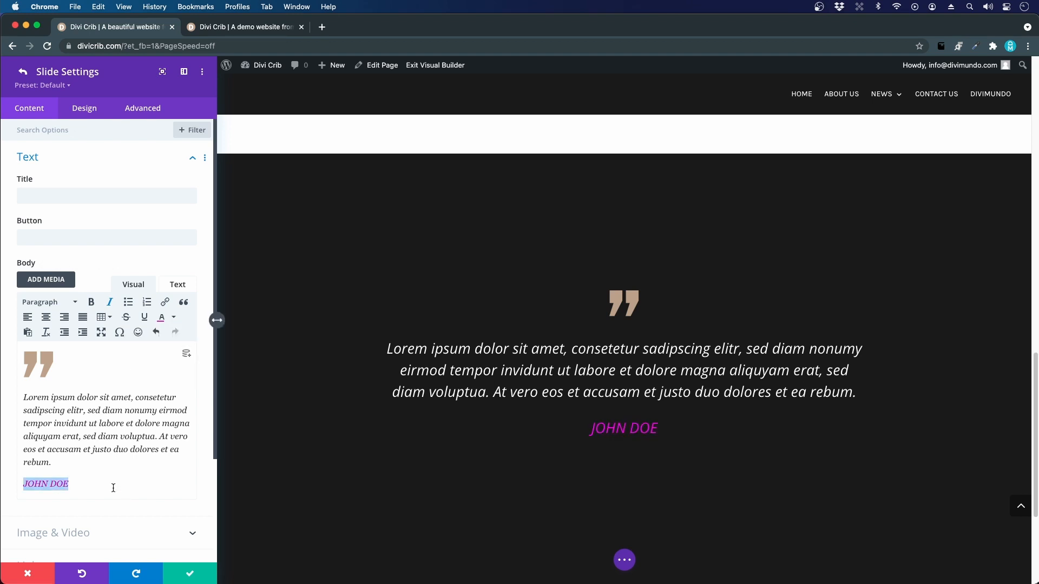
pyautogui.click(131, 484)
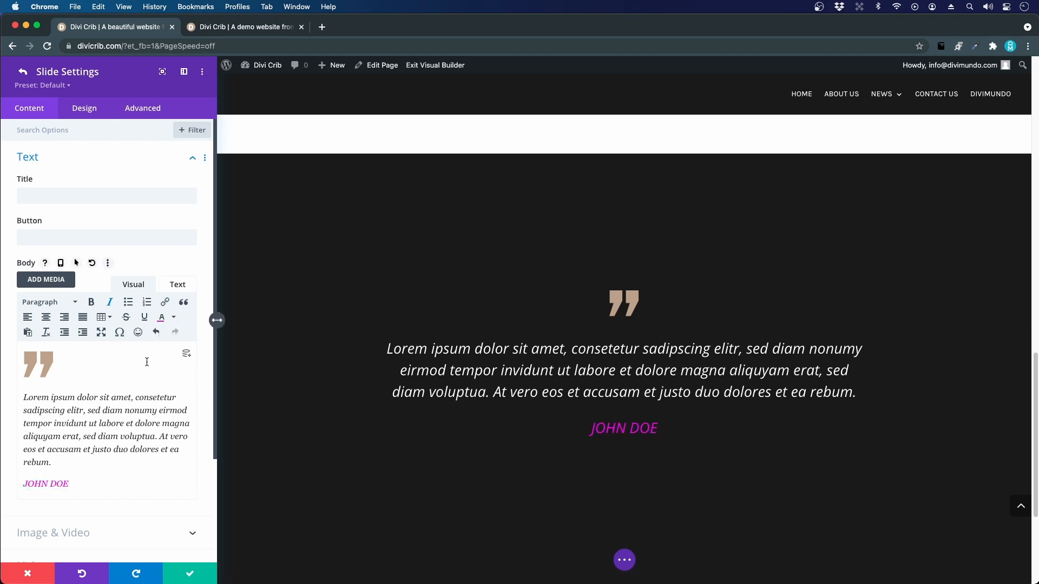
# Step: In the slide body's HTML source, replace the color value of the author name's span with #c2ab92
pyautogui.click(182, 287)
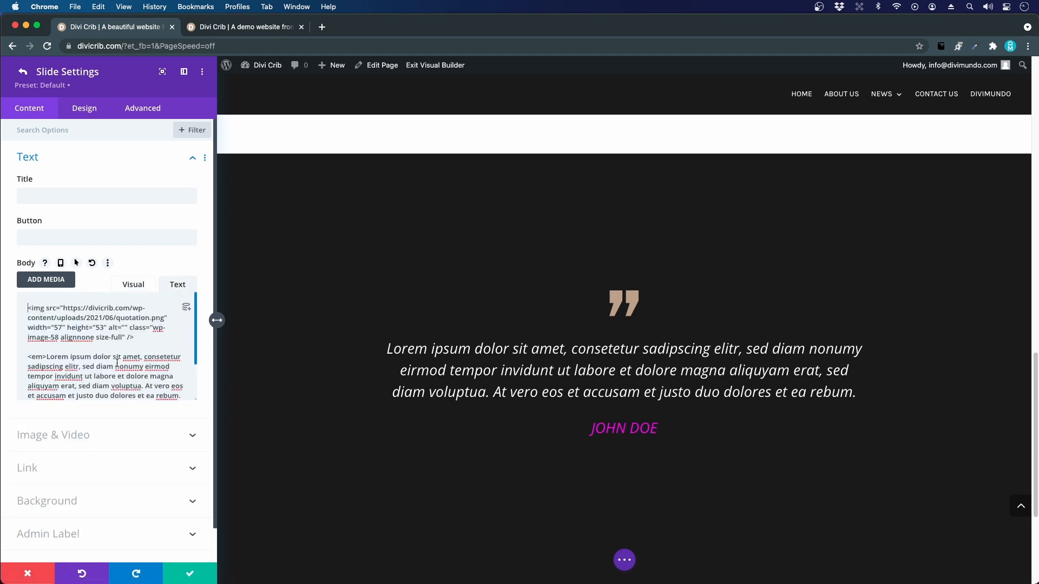
pyautogui.scroll(-2, 141, 363)
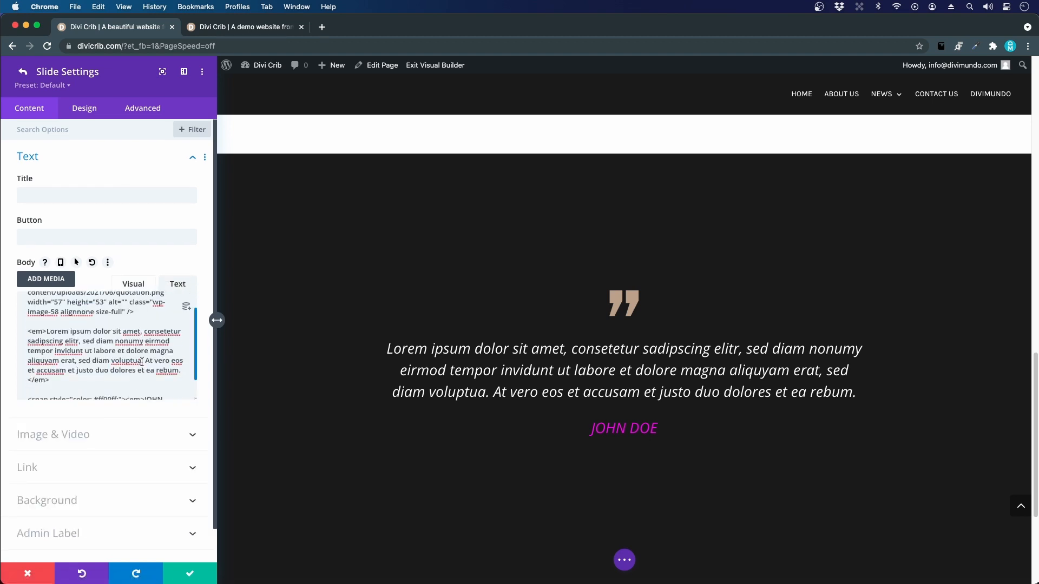
pyautogui.scroll(-3, 122, 356)
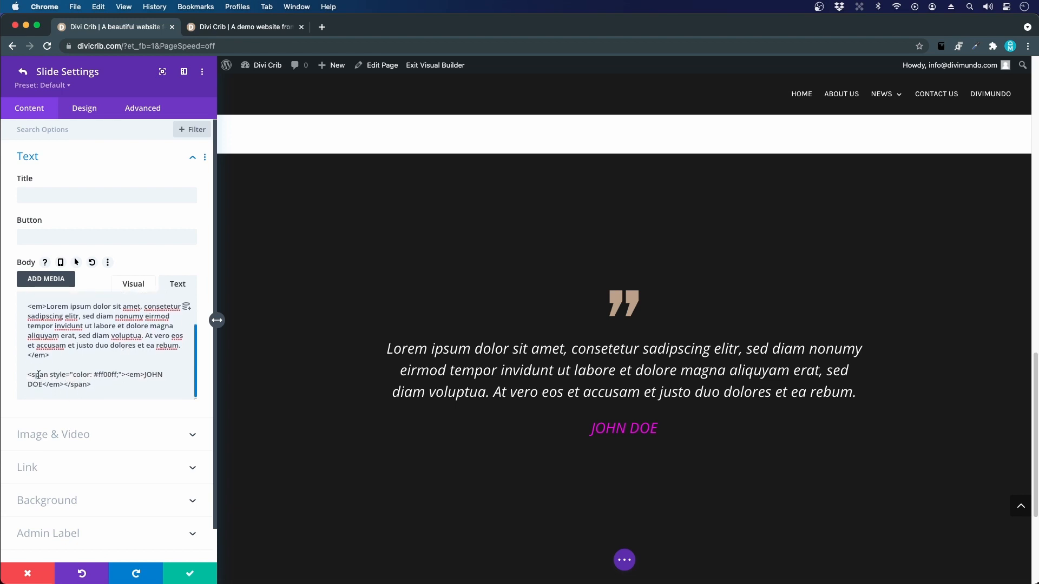
pyautogui.moveTo(34, 375); pyautogui.dragTo(86, 382)
pyautogui.click(86, 383)
pyautogui.moveTo(117, 372); pyautogui.dragTo(94, 373)
pyautogui.write('#c2ab92')
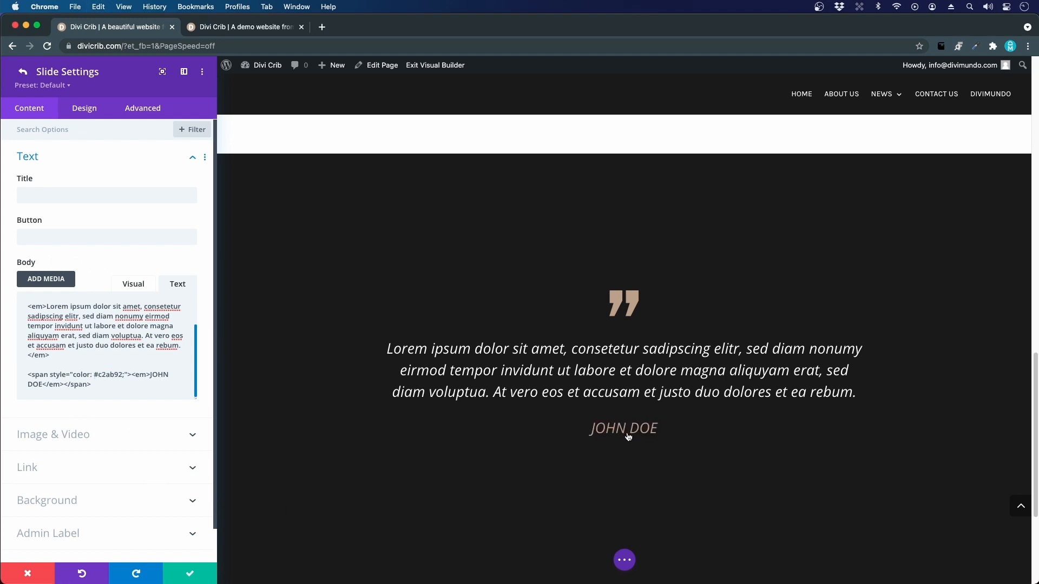
# Step: Add font-size:12px to the inline style of the author name's span
pyautogui.click(125, 374)
pyautogui.write('font-size:')
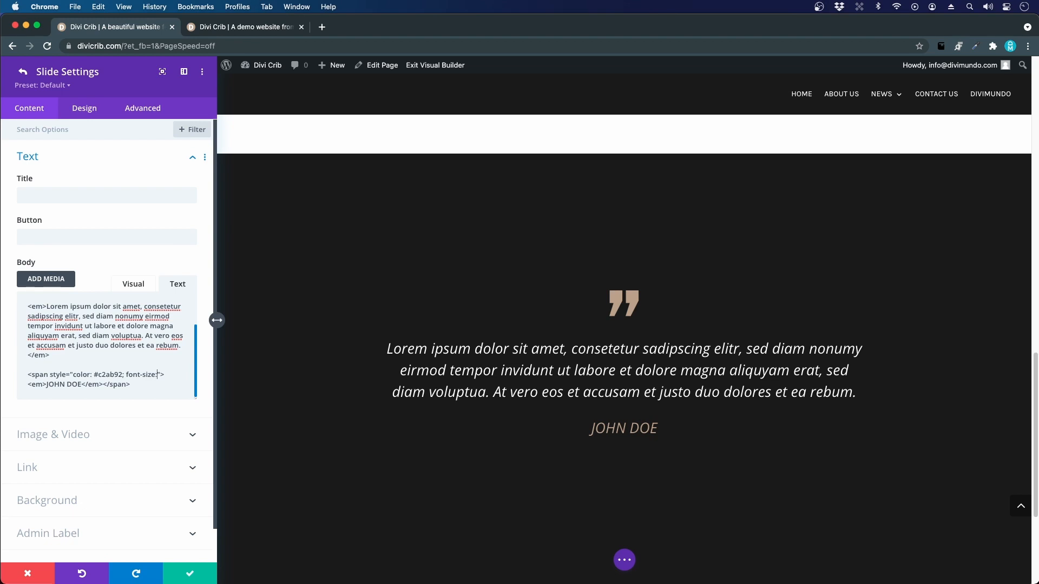
pyautogui.write('12px')
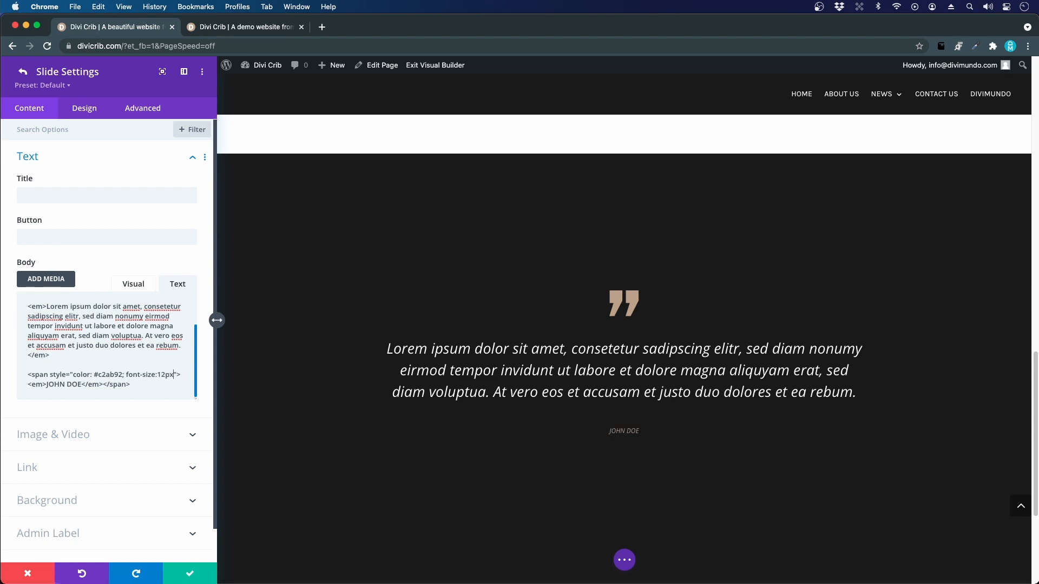
# Step: Remove the em tags around the author name and add font-weight:bold to its span style
pyautogui.doubleClick(34, 385)
pyautogui.moveTo(45, 385); pyautogui.dragTo(27, 385)
pyautogui.press('BackSpace')
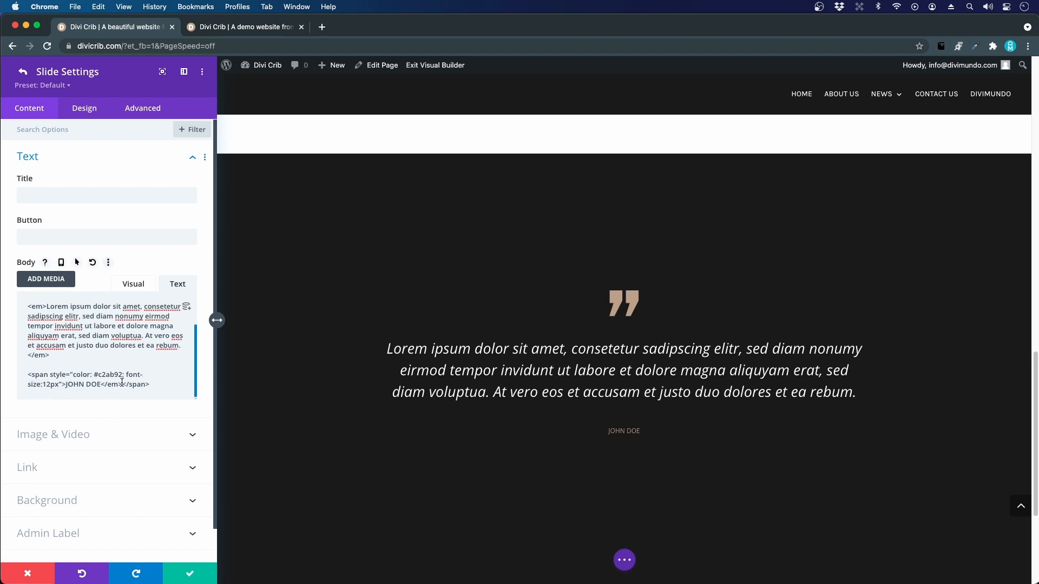
pyautogui.press('BackSpace')
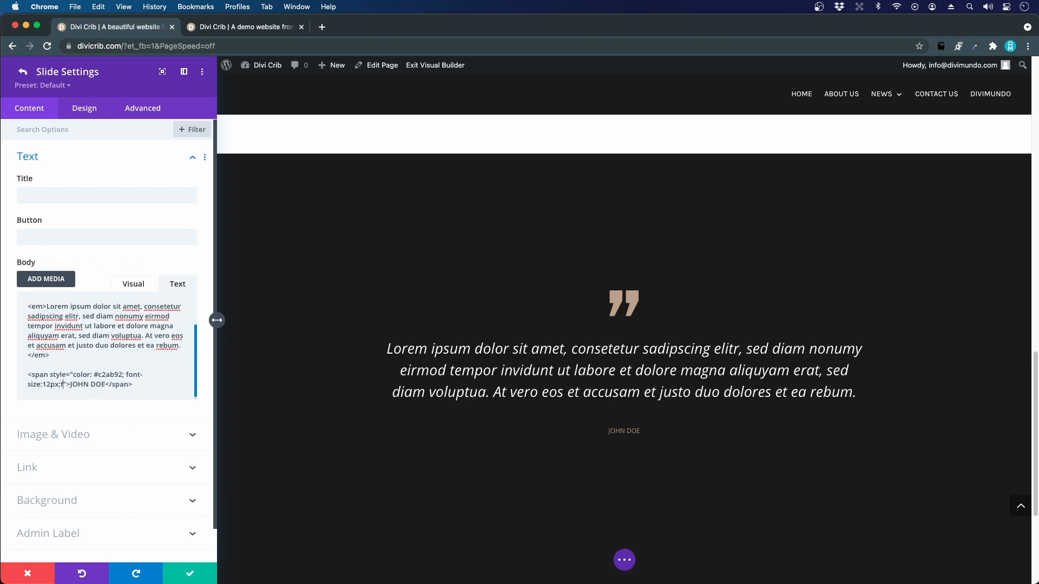
pyautogui.write('font-weight:bol')
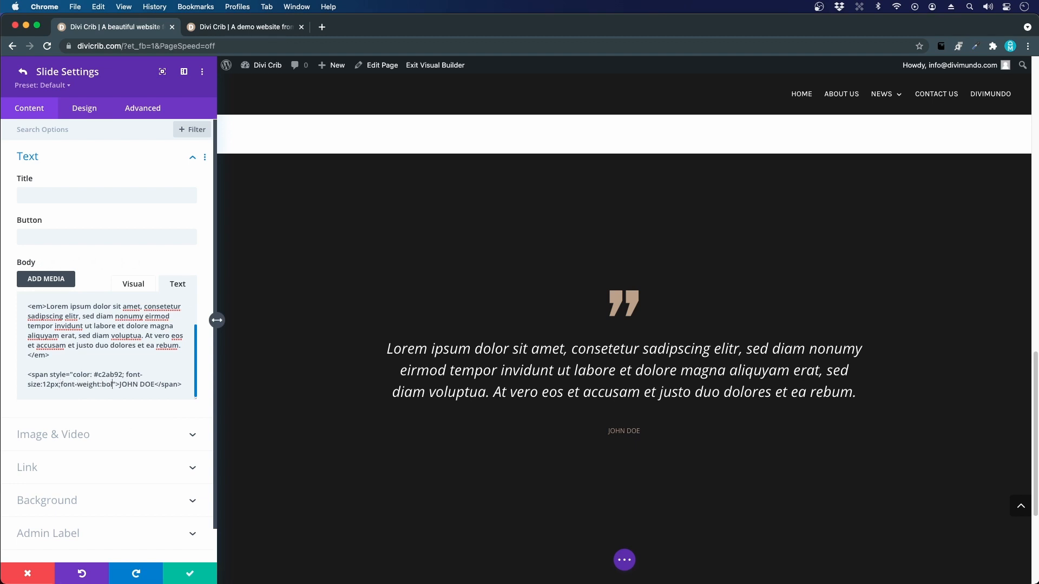
pyautogui.write('d')
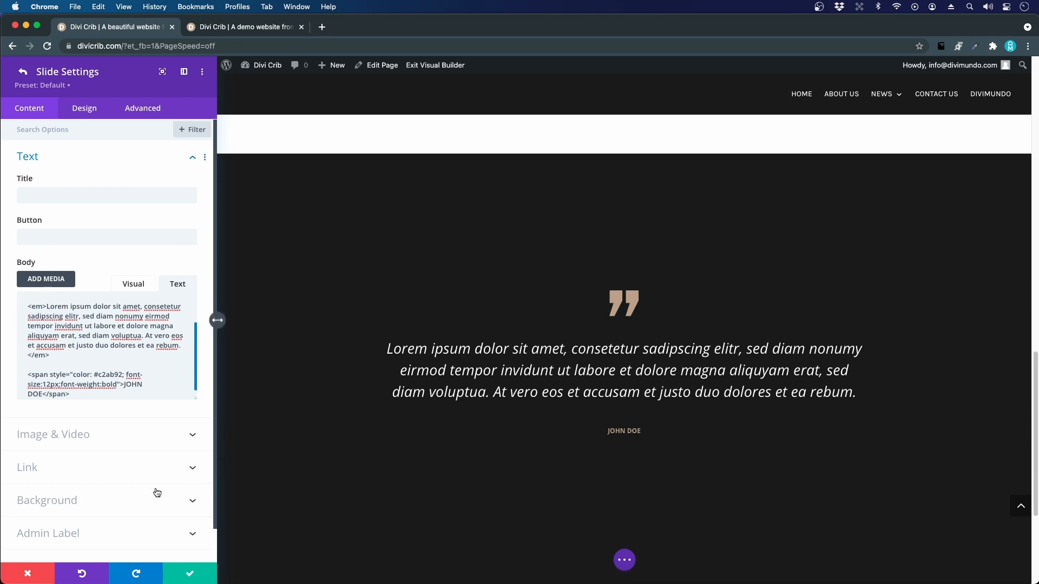
# Step: Return to the slider settings, delete the default "Your Title Goes Here" slide and duplicate the finished testimonial slide
pyautogui.click(22, 74)
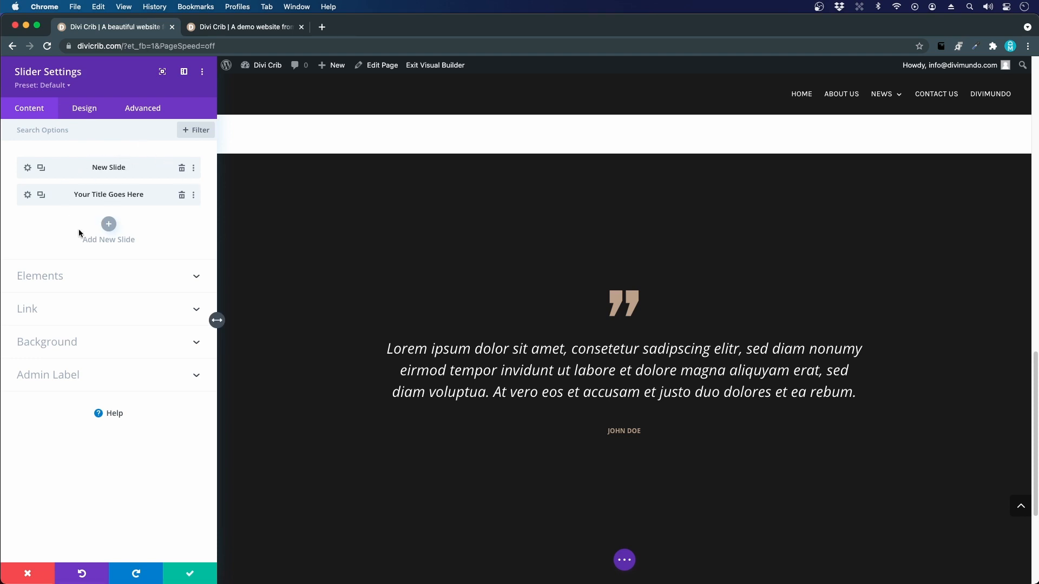
pyautogui.click(182, 195)
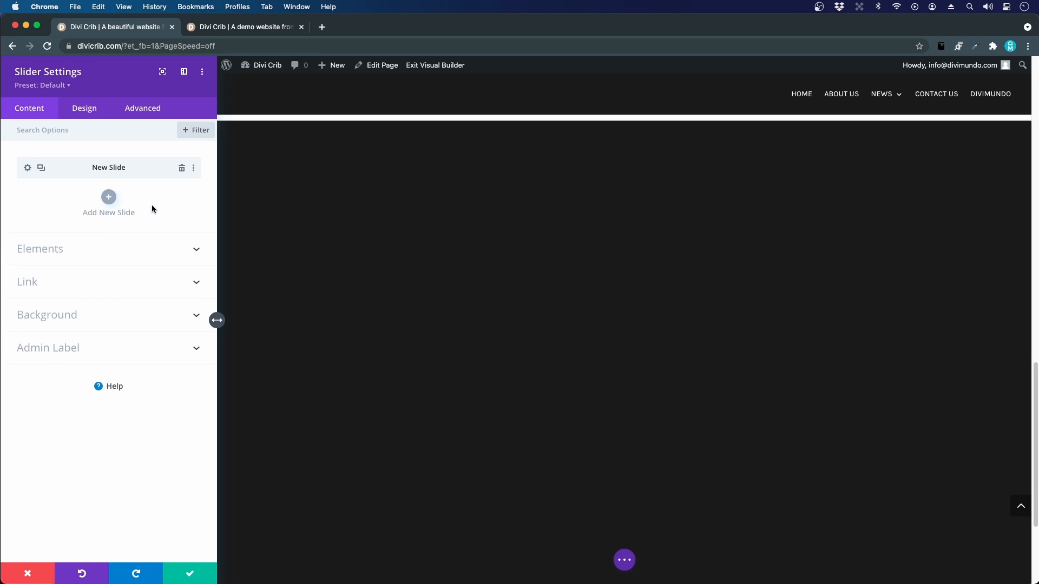
pyautogui.click(42, 168)
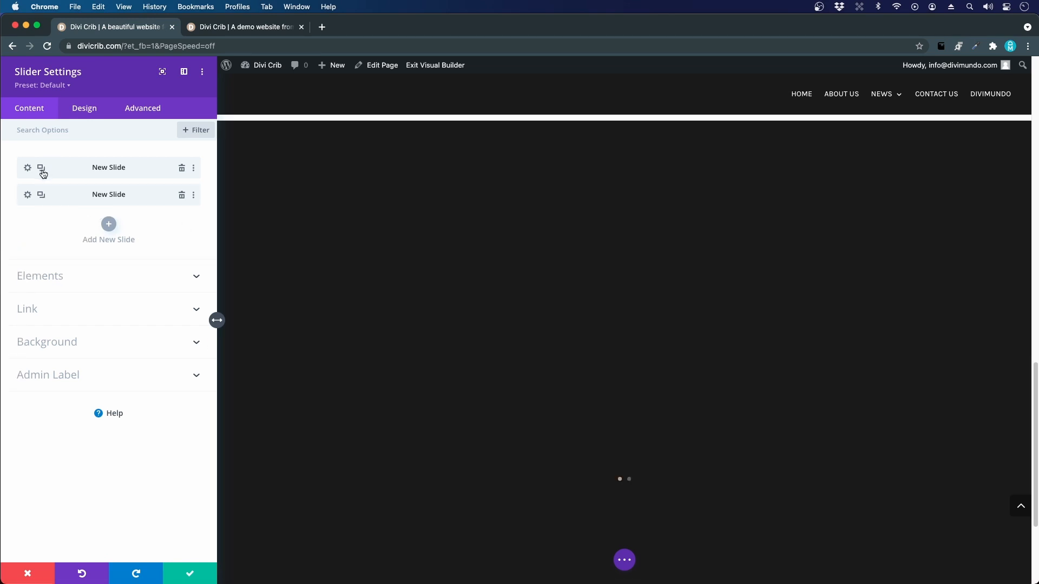
# Step: In the second slide's body, replace the author's first name with the second testimonial author's first name and return to the slider settings
pyautogui.click(28, 195)
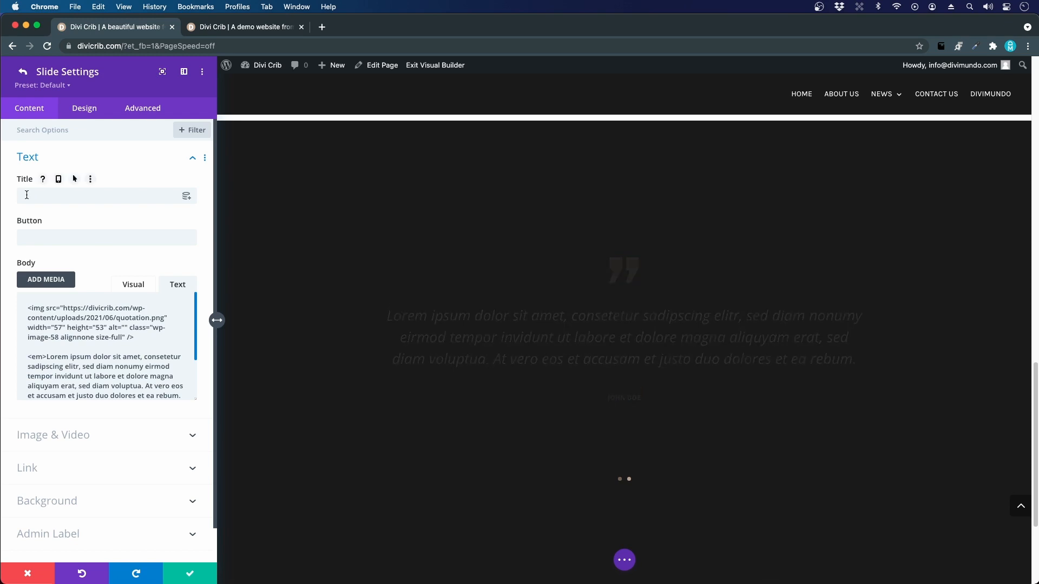
pyautogui.click(133, 285)
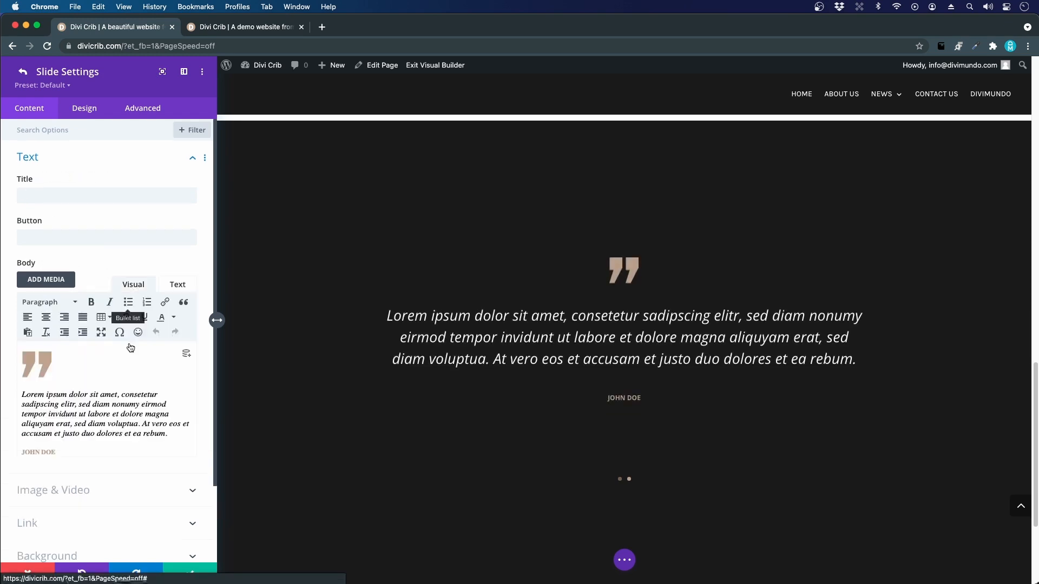
pyautogui.scroll(-1, 47, 458)
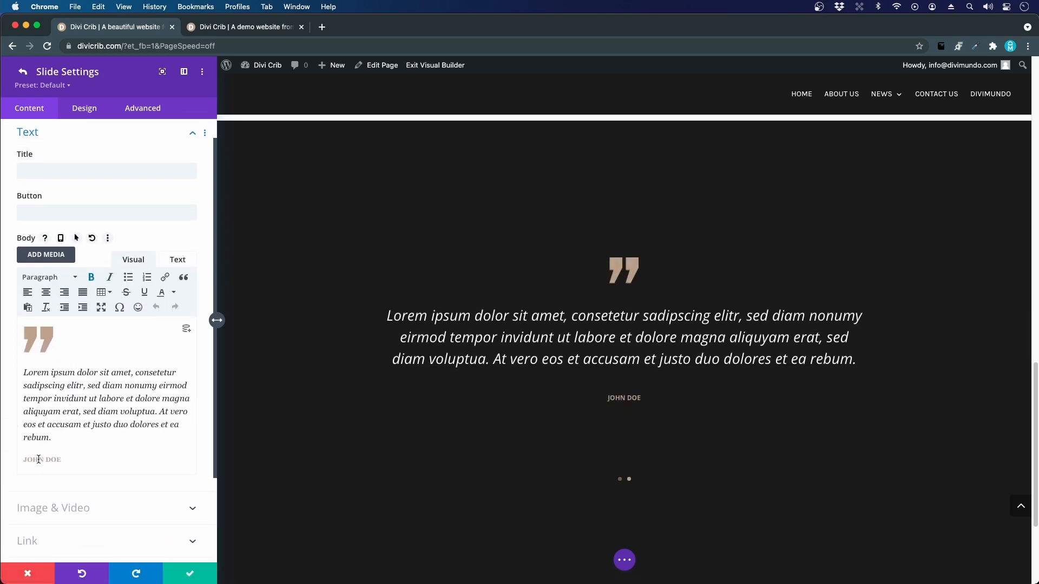
pyautogui.doubleClick(38, 459)
pyautogui.write('JANE')
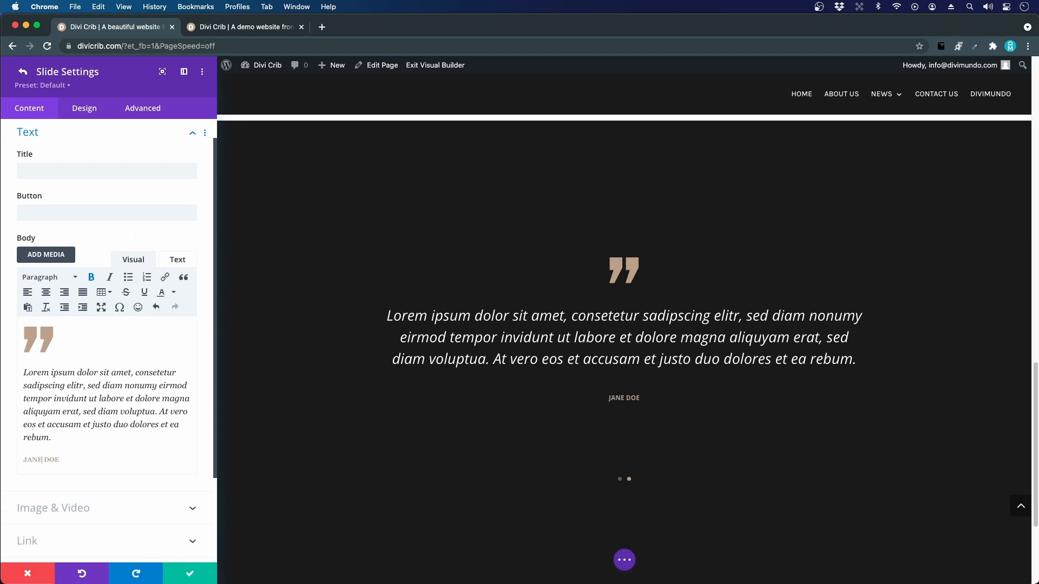
pyautogui.click(23, 72)
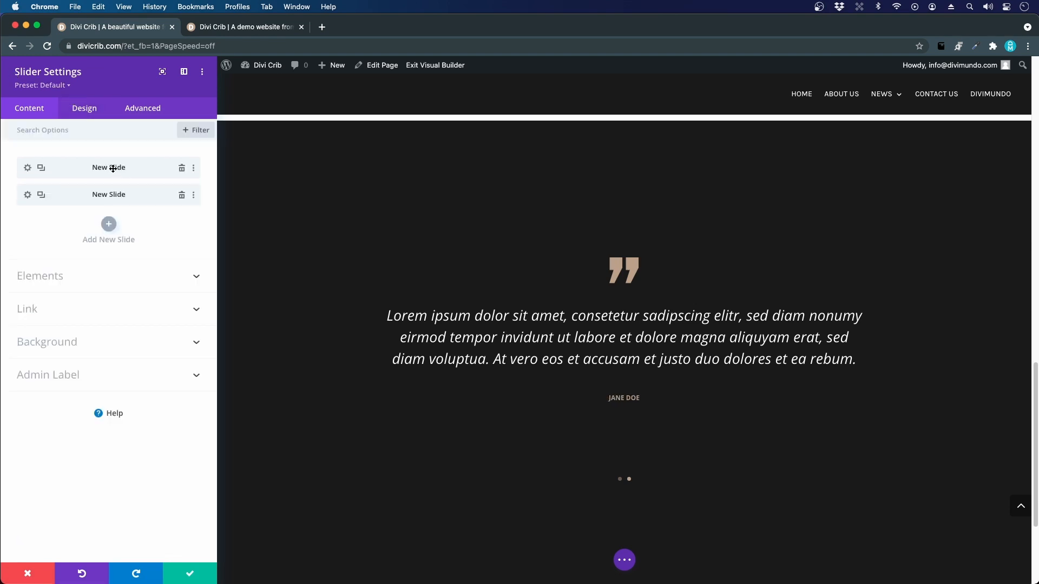
# Step: Set the first slide's admin label to its testimonial author's full name and return to the slider settings
pyautogui.click(28, 168)
pyautogui.scroll(-3, 31, 468)
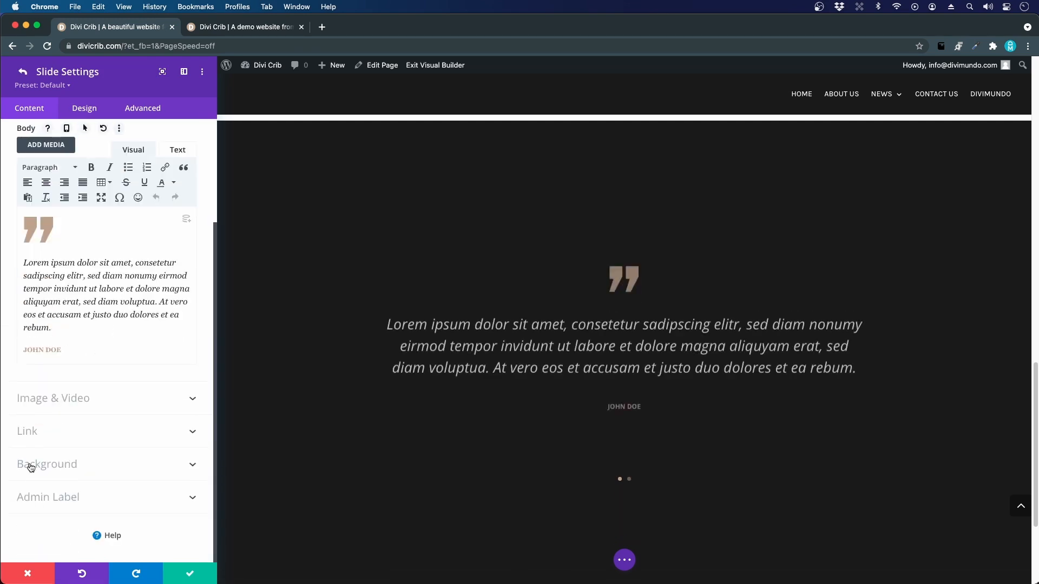
pyautogui.click(55, 504)
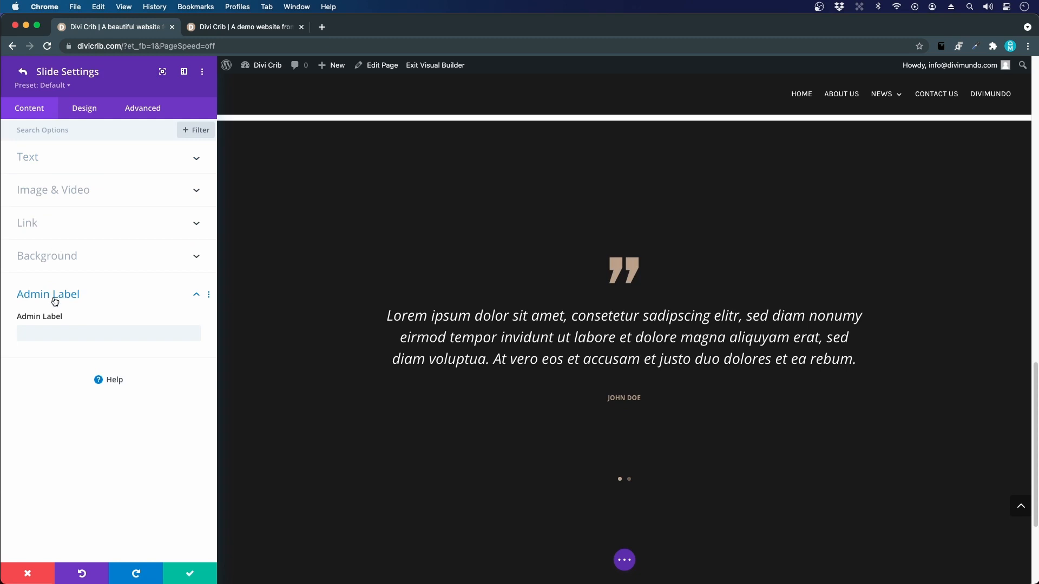
pyautogui.click(61, 336)
pyautogui.write('John ')
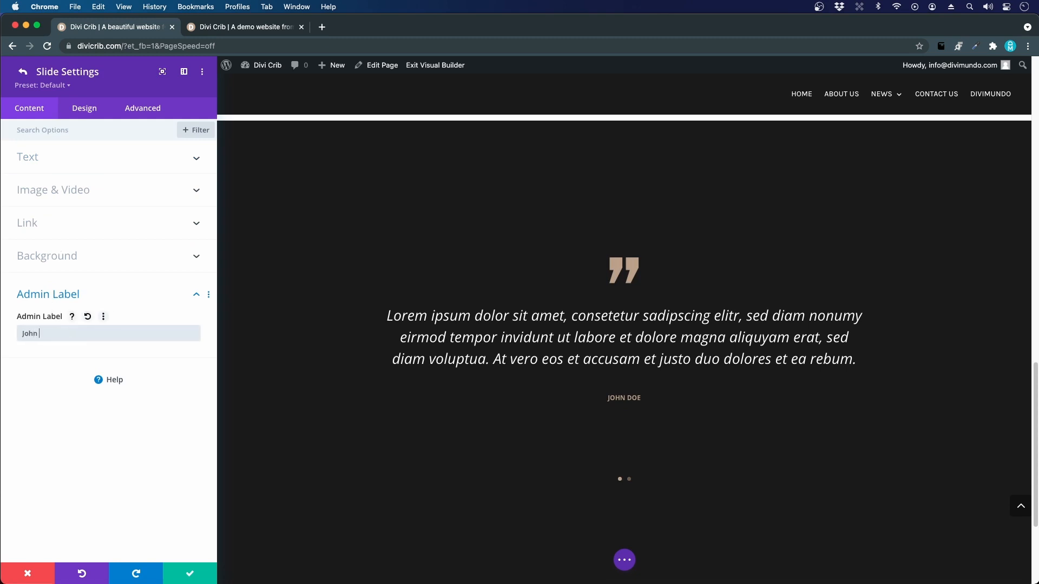
pyautogui.write('Doe')
pyautogui.click(23, 75)
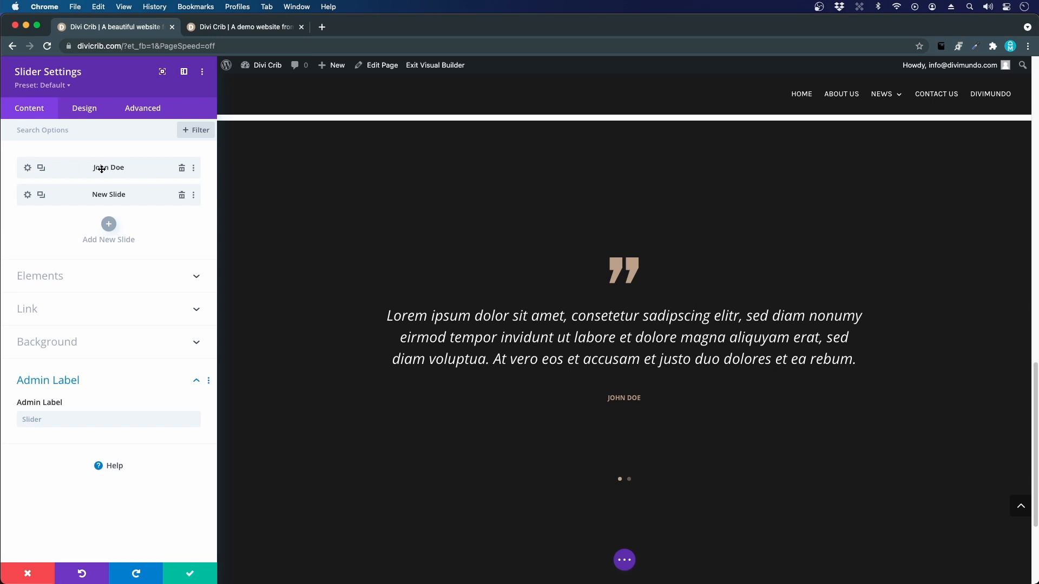
# Step: Set the second slide's admin label to its own author's full name and return to the slider settings
pyautogui.click(26, 196)
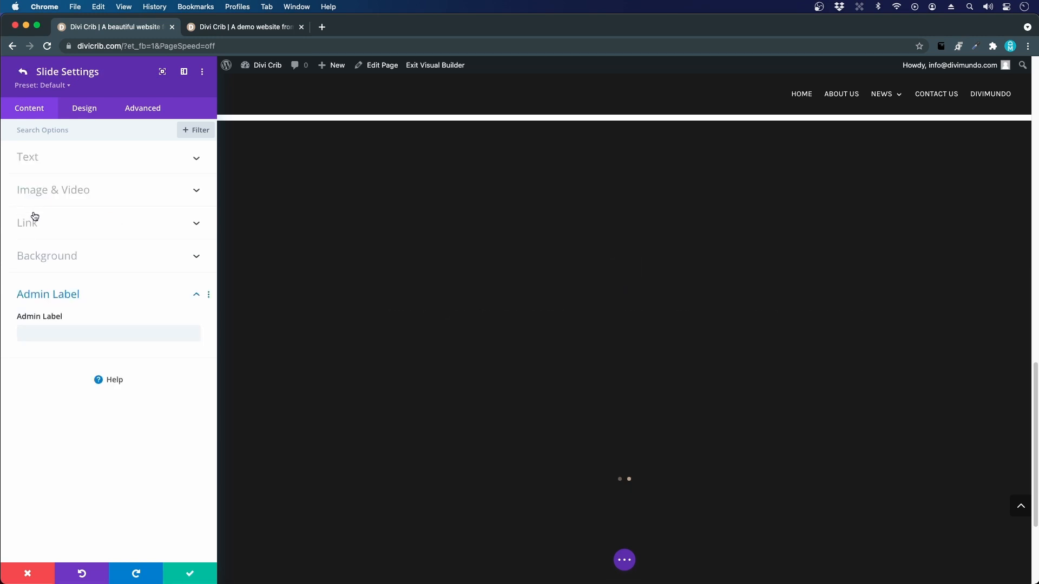
pyautogui.click(85, 329)
pyautogui.write('Jane')
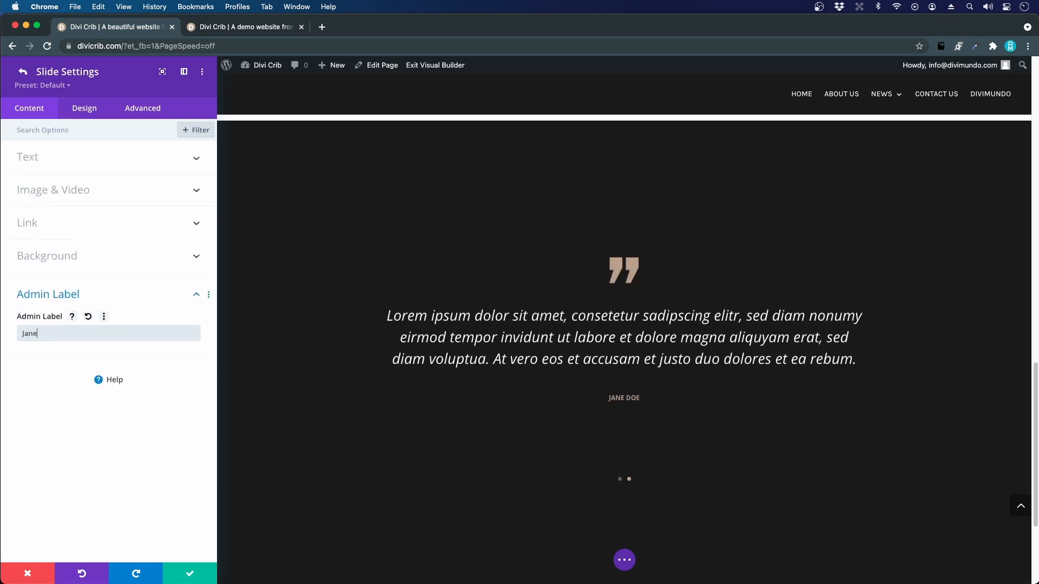
pyautogui.write(' Doe')
pyautogui.click(23, 73)
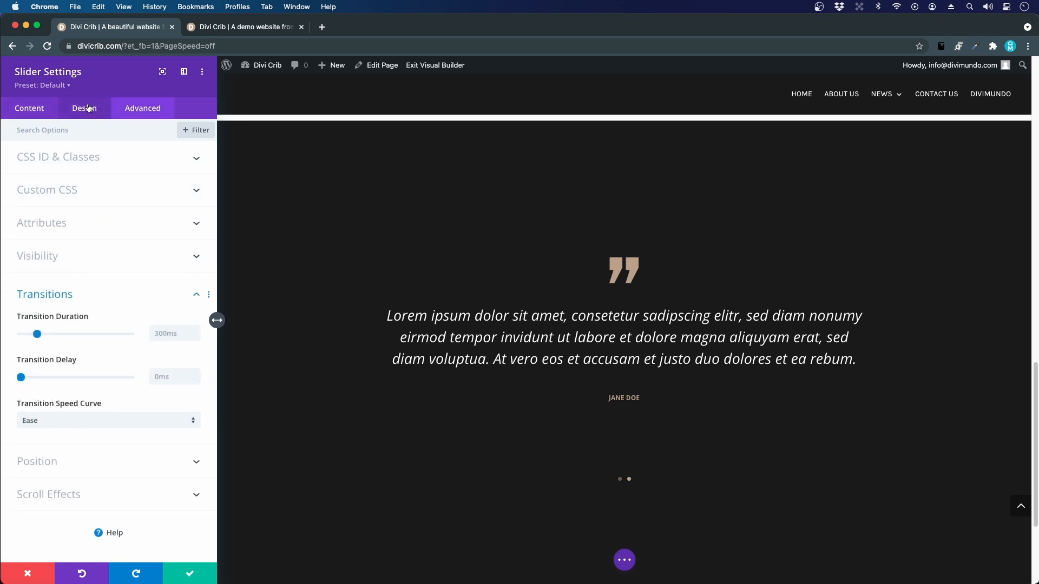
# Step: Turn on automatic animation for the slider at 5000 ms, let it continue on hover, and save the module
pyautogui.click(89, 108)
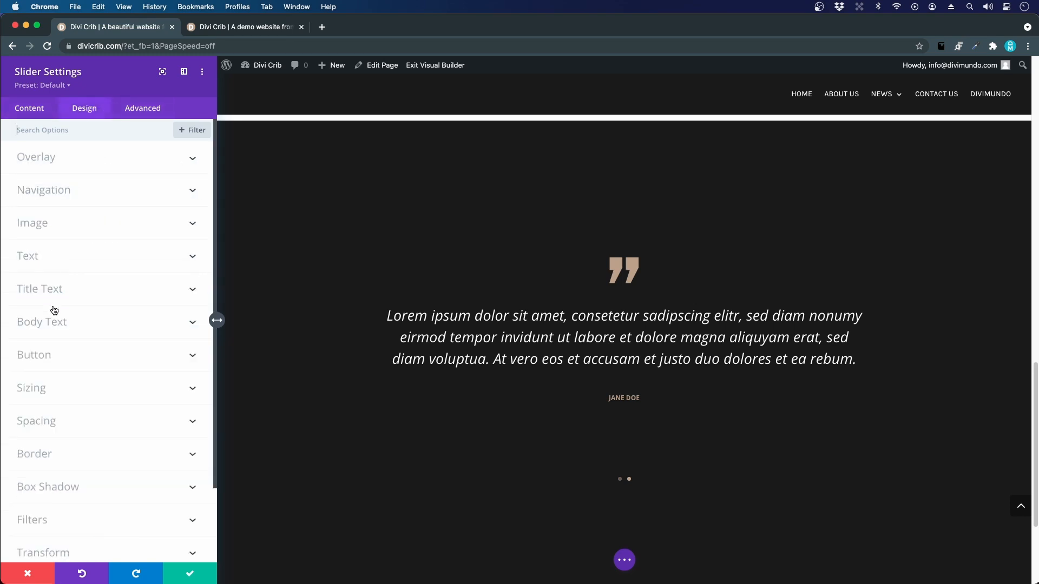
pyautogui.scroll(-3, 54, 310)
pyautogui.click(69, 496)
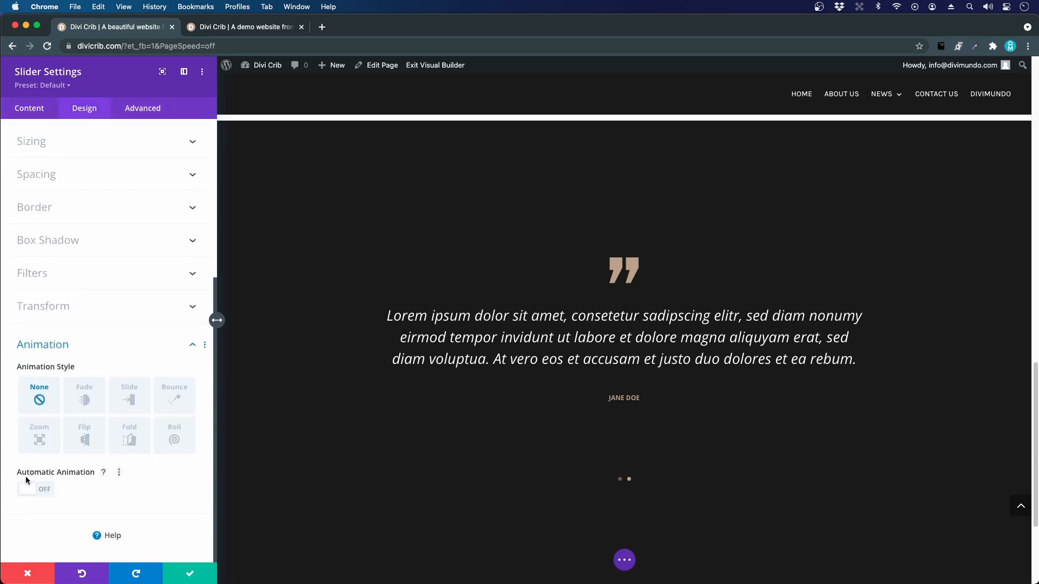
pyautogui.click(49, 490)
pyautogui.scroll(-4, 86, 433)
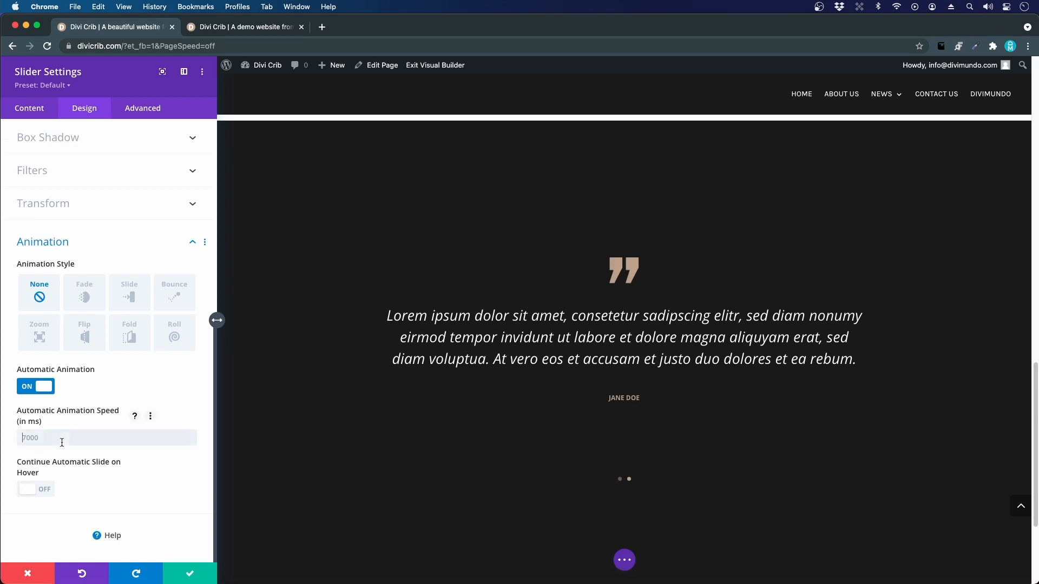
pyautogui.click(78, 444)
pyautogui.write('5000')
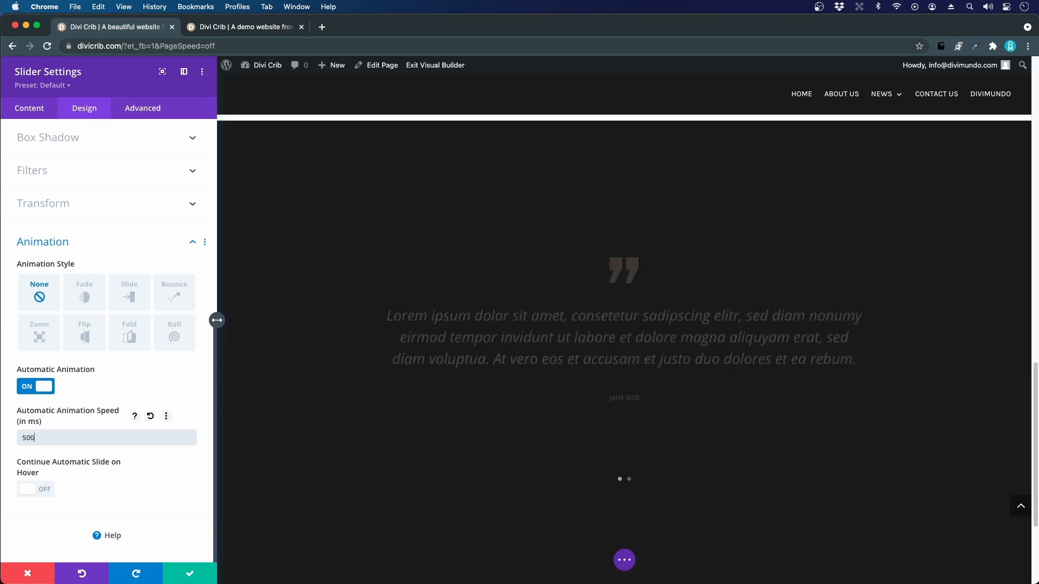
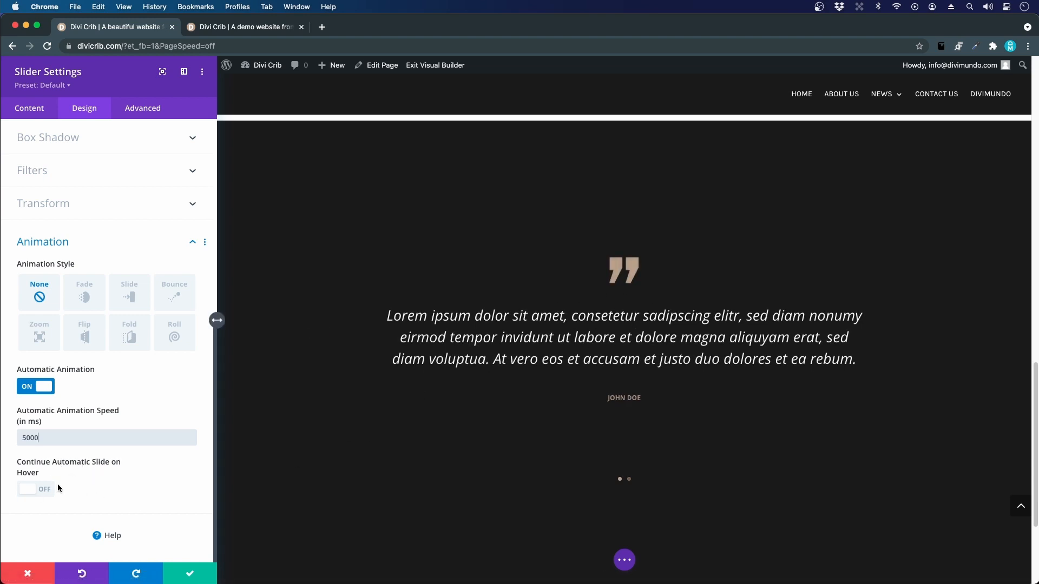
pyautogui.click(51, 489)
pyautogui.click(201, 571)
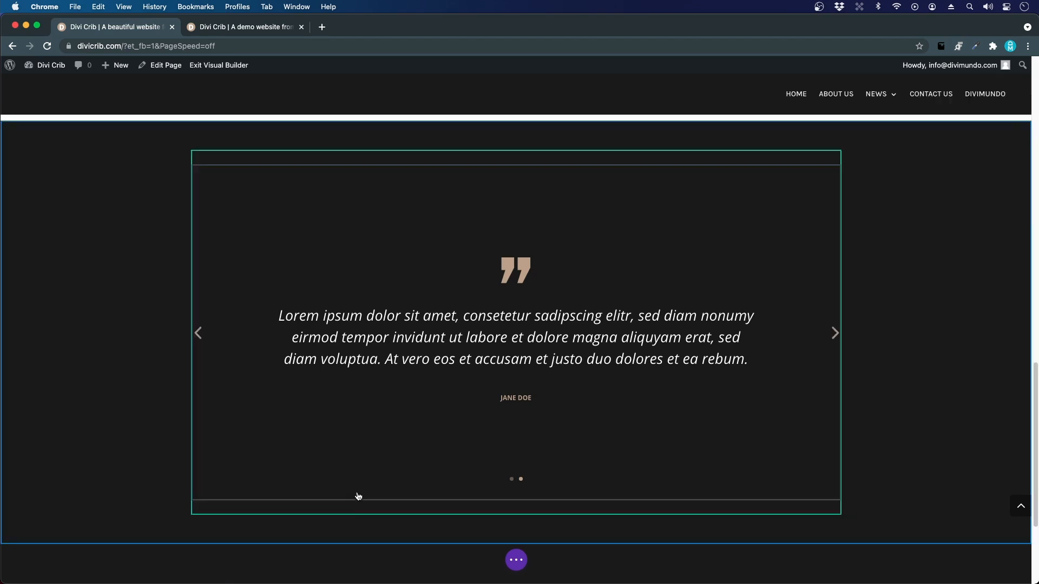
# Step: Add a new section with a one-column row and a Text module between the testimonial slider and the footer
pyautogui.scroll(8, 358, 497)
pyautogui.scroll(-11, 359, 498)
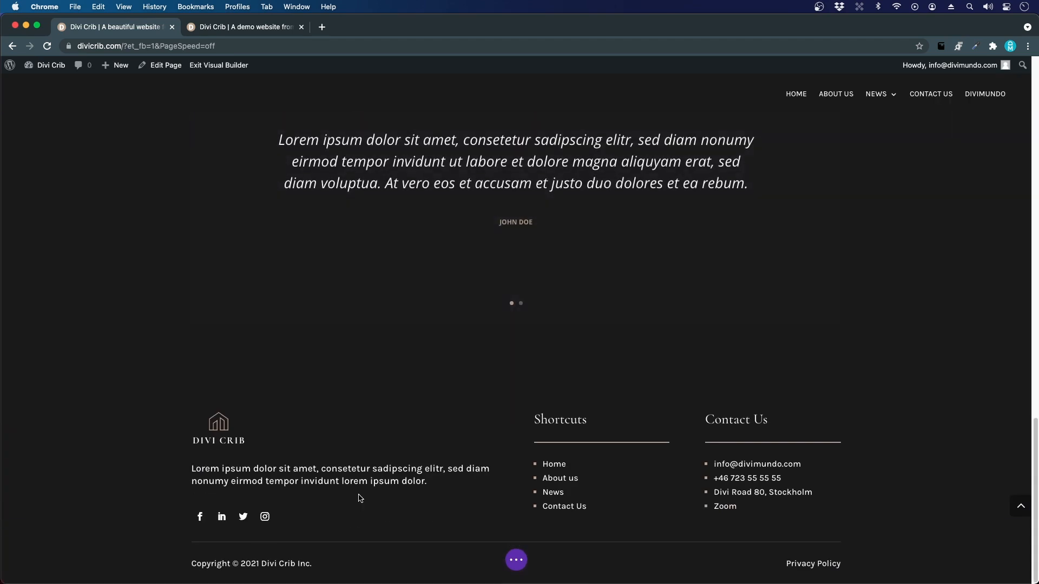
pyautogui.scroll(2, 359, 498)
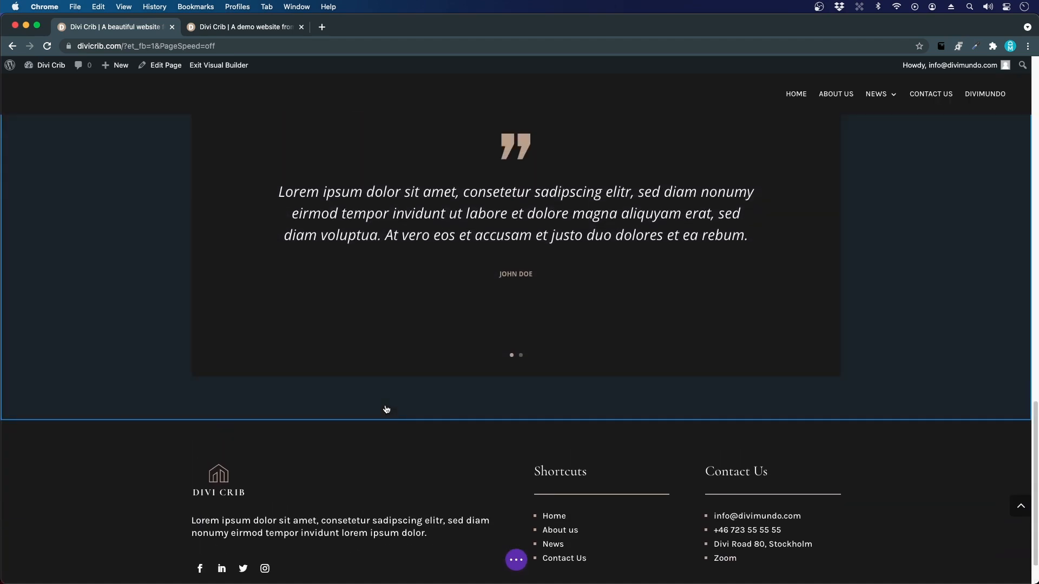
pyautogui.moveTo(386, 409)
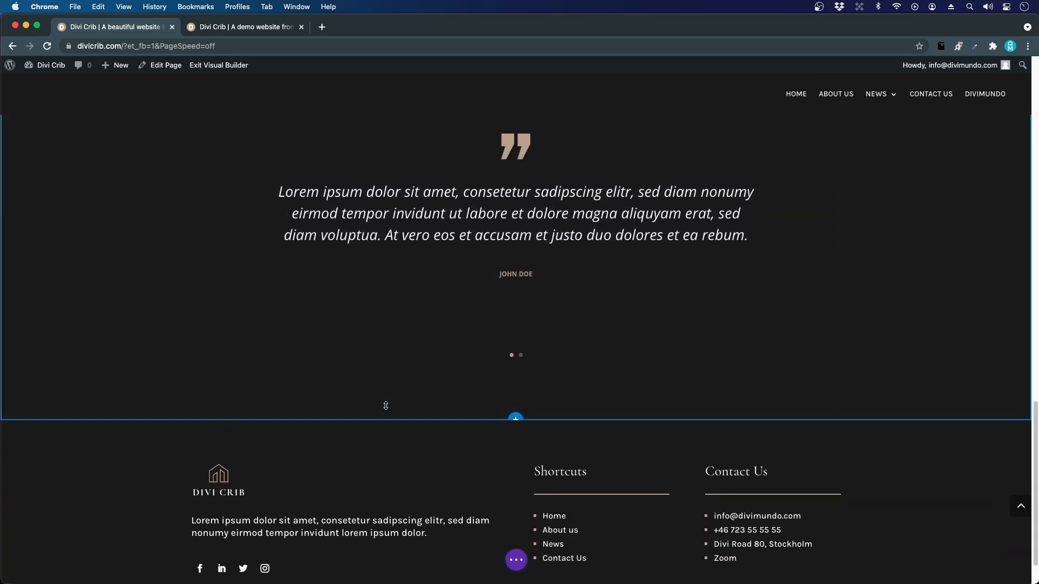
pyautogui.click(517, 418)
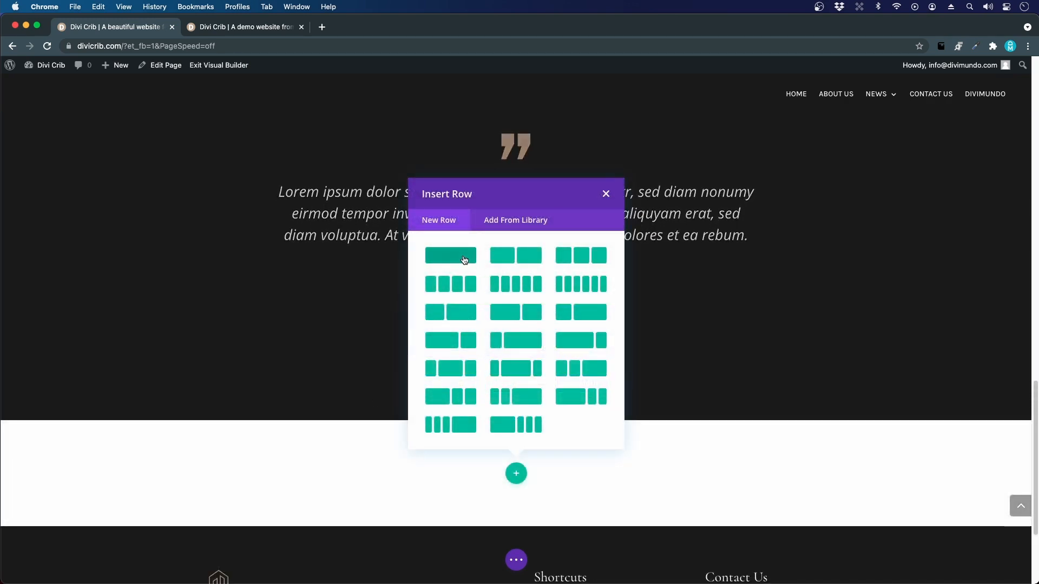
pyautogui.click(465, 260)
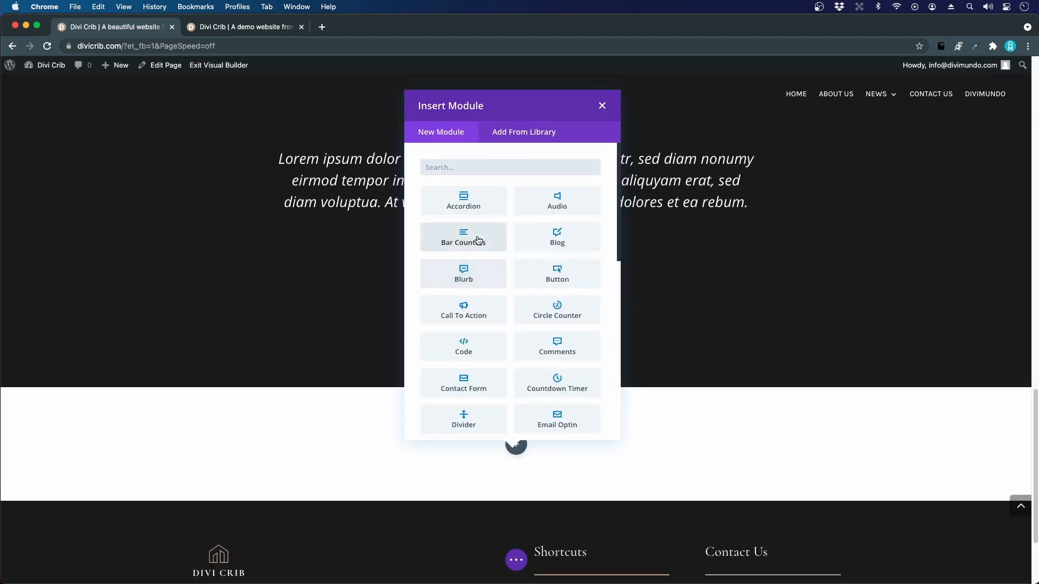
pyautogui.write('text')
pyautogui.click(482, 204)
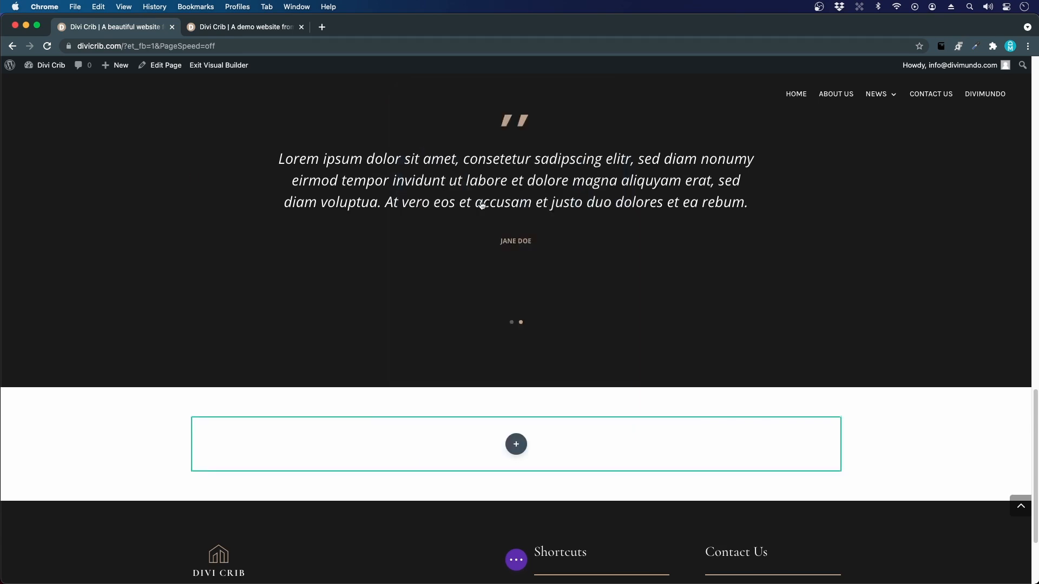
# Step: Enter "Latest news" and "Don't miss a thing" as two separate lines in the text module's body
pyautogui.write('Latest n')
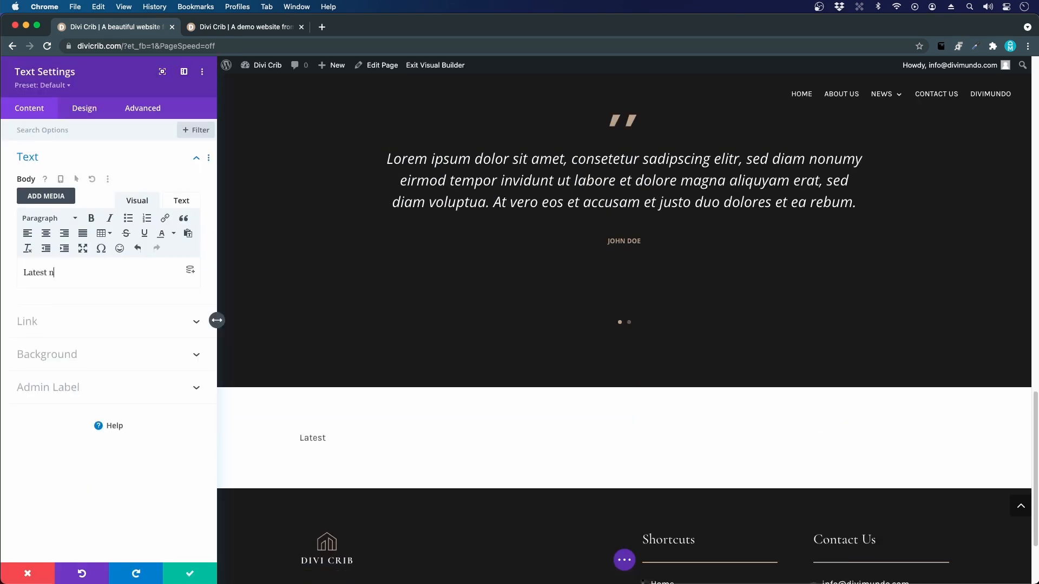
pyautogui.write('ews')
pyautogui.press('Return')
pyautogui.write('Don')
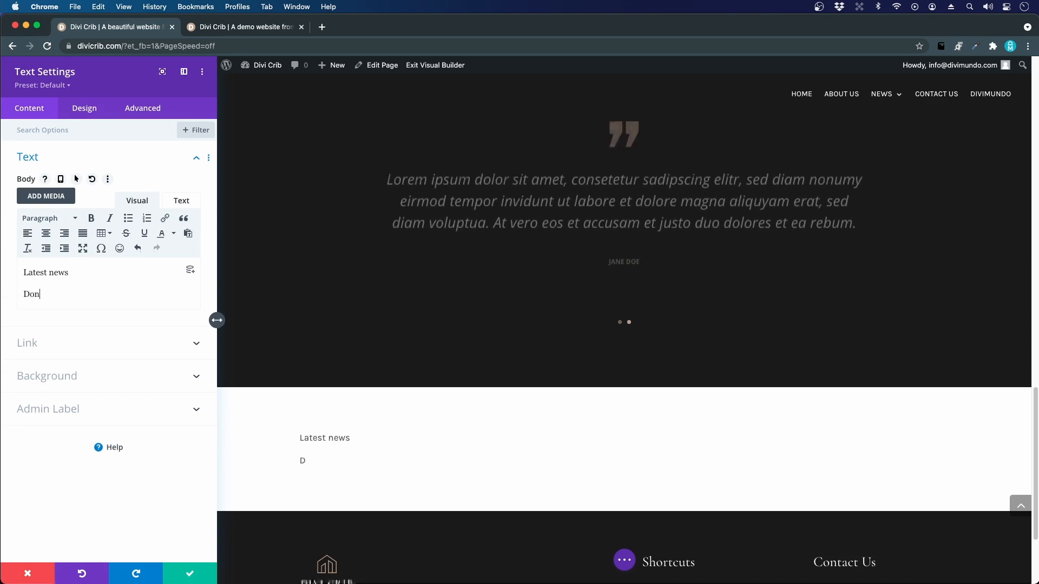
pyautogui.write("'t miss a ting")
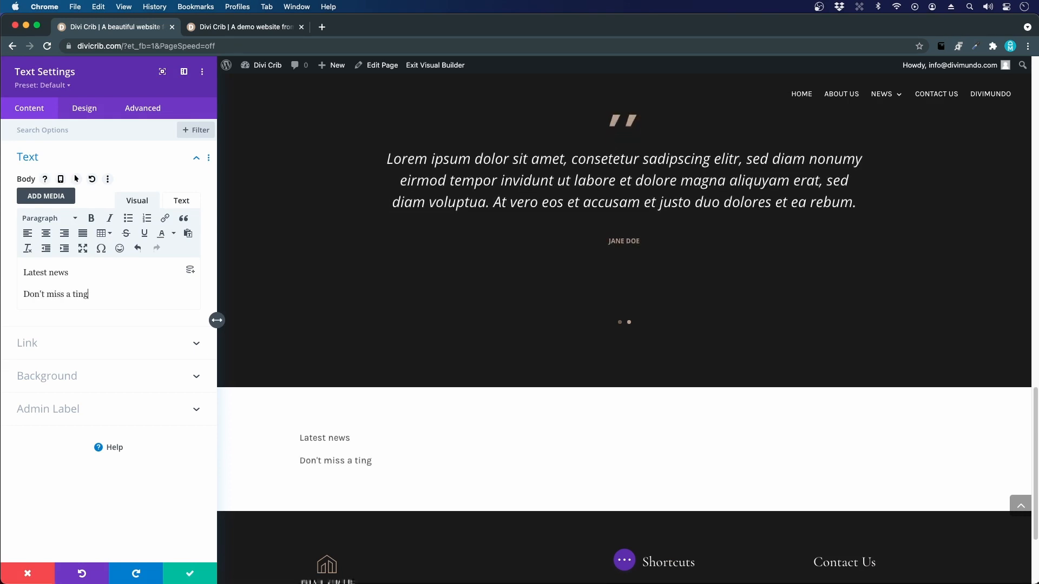
pyautogui.press('BackSpace')
pyautogui.press('BackSpace')
pyautogui.press('BackSpace')
pyautogui.press('BackSpace')
pyautogui.write('thing')
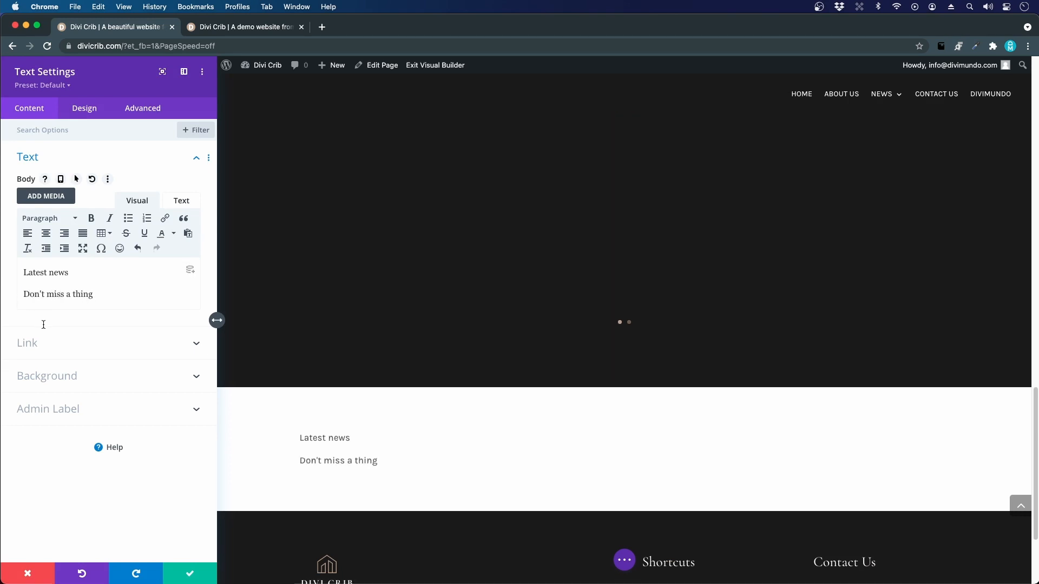
# Step: Format "Latest news" as Heading 4 and "Don't miss a thing" as Heading 2
pyautogui.moveTo(70, 272); pyautogui.dragTo(23, 272)
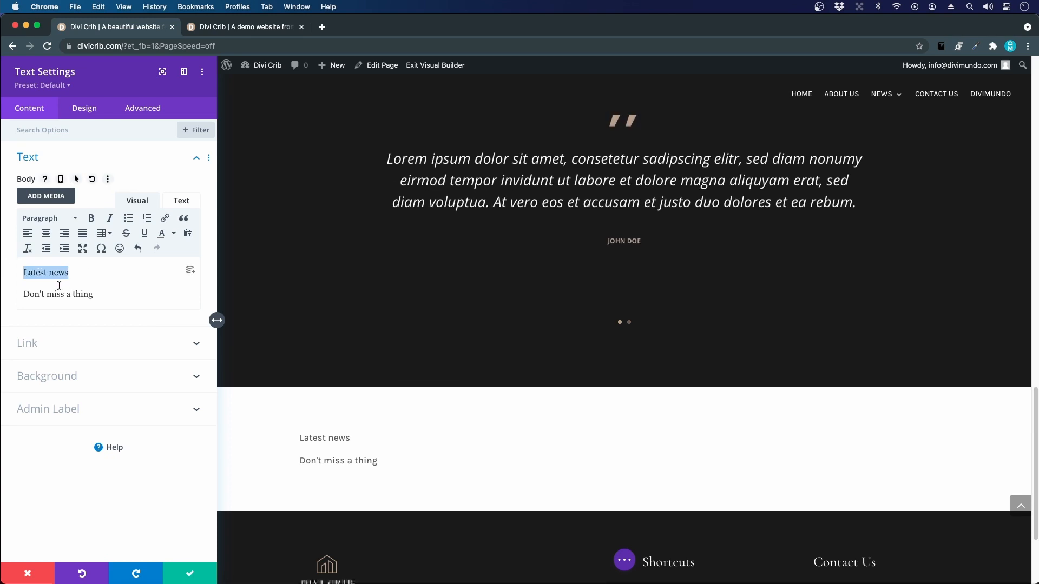
pyautogui.click(30, 223)
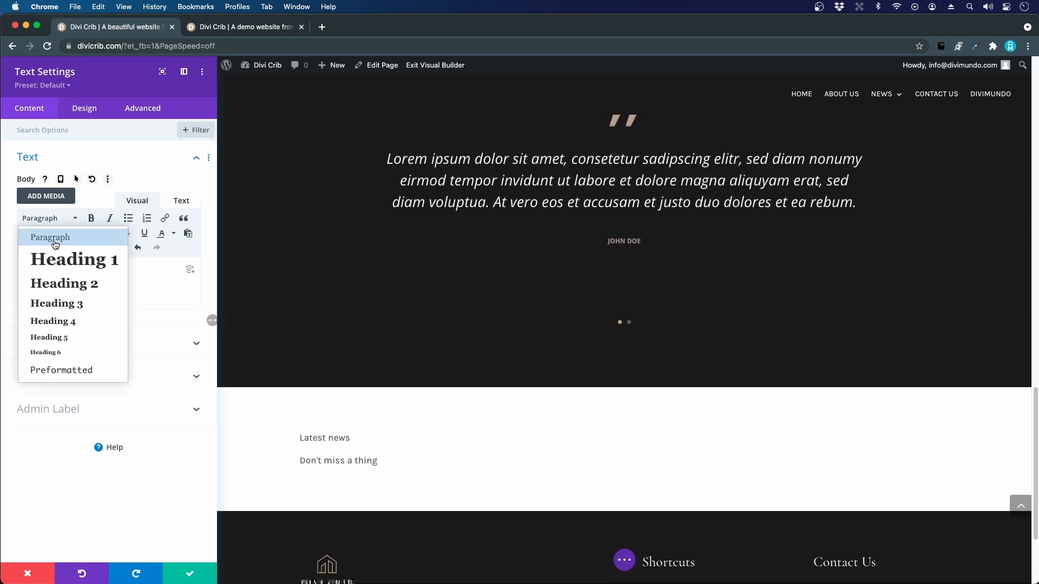
pyautogui.click(83, 320)
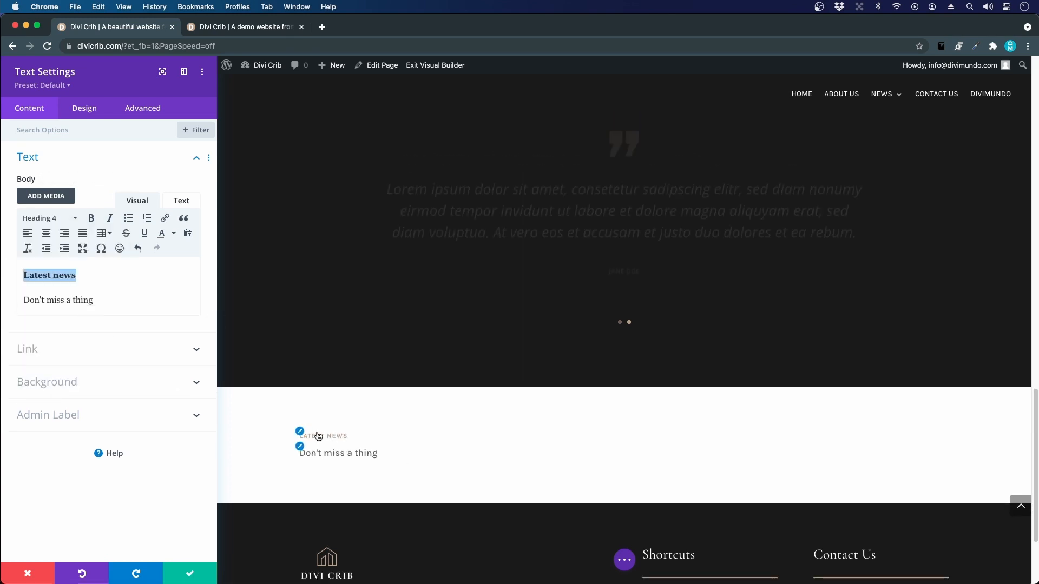
pyautogui.click(107, 308)
pyautogui.moveTo(93, 302); pyautogui.dragTo(23, 303)
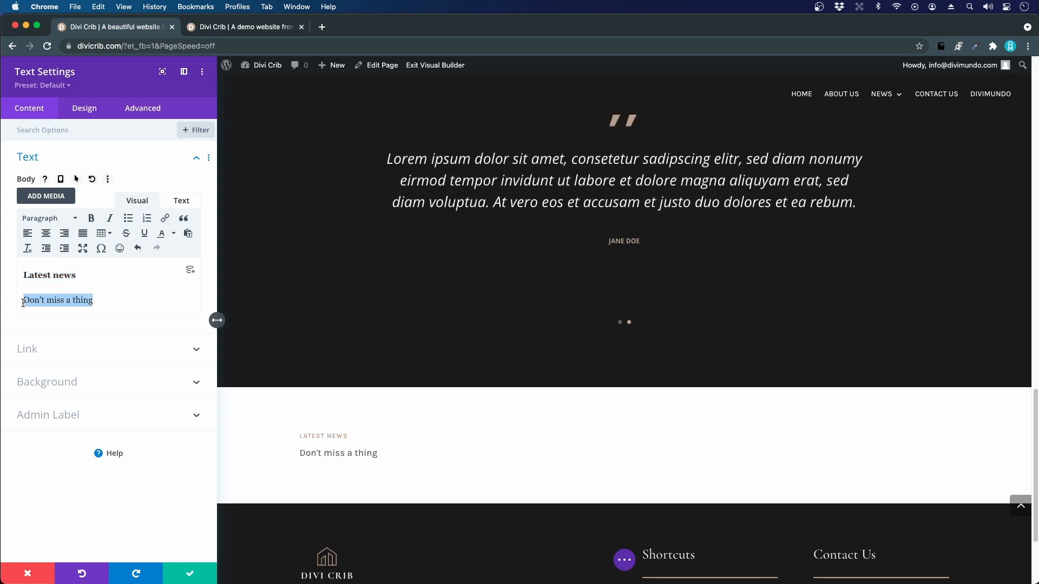
pyautogui.click(50, 222)
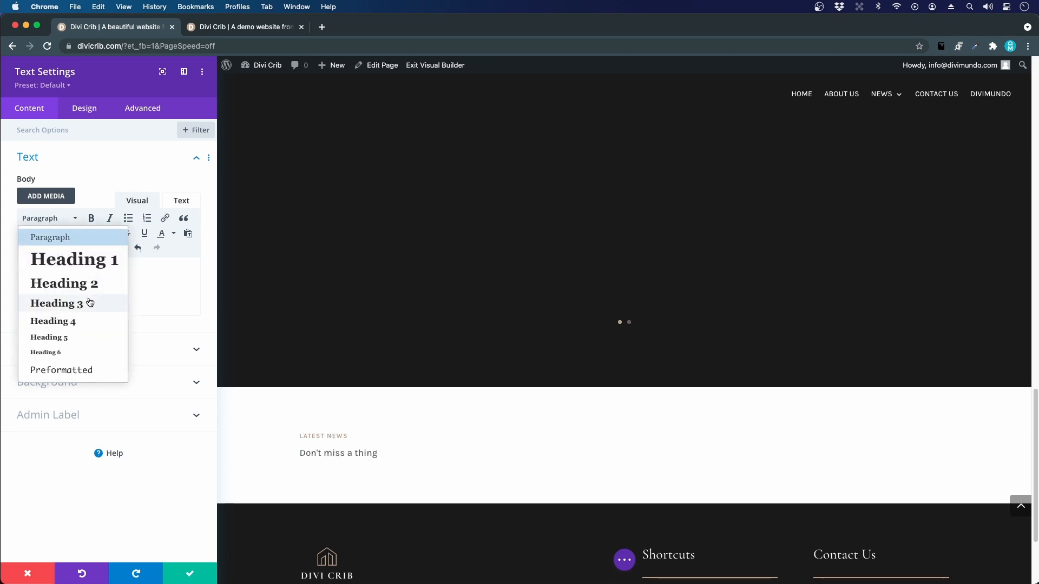
pyautogui.click(94, 283)
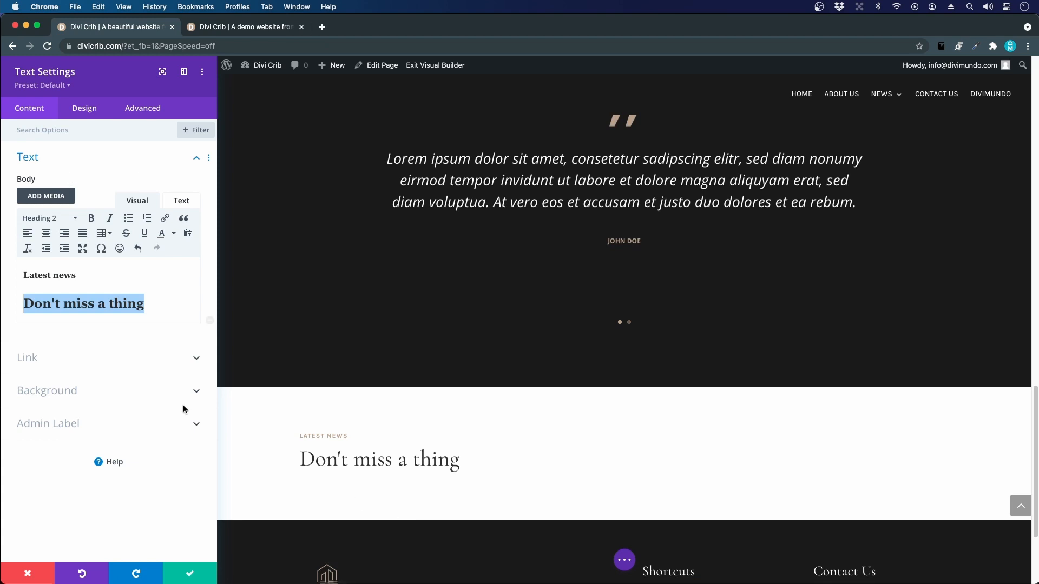
# Step: Center the alignment of the "Latest news" and "Don't miss a thing" text module and save it
pyautogui.click(84, 108)
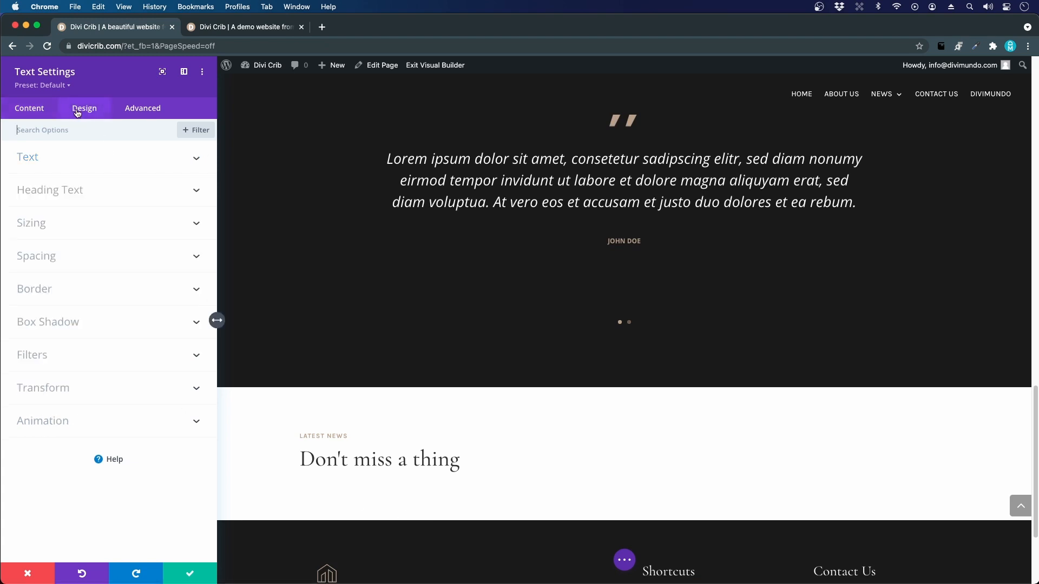
pyautogui.click(54, 158)
pyautogui.scroll(-3, 108, 351)
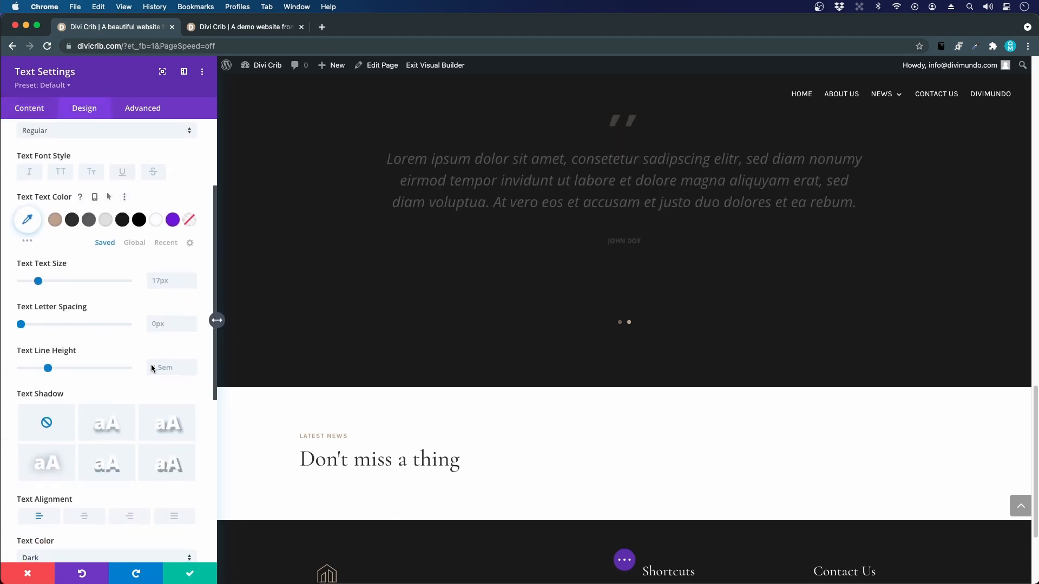
pyautogui.click(77, 522)
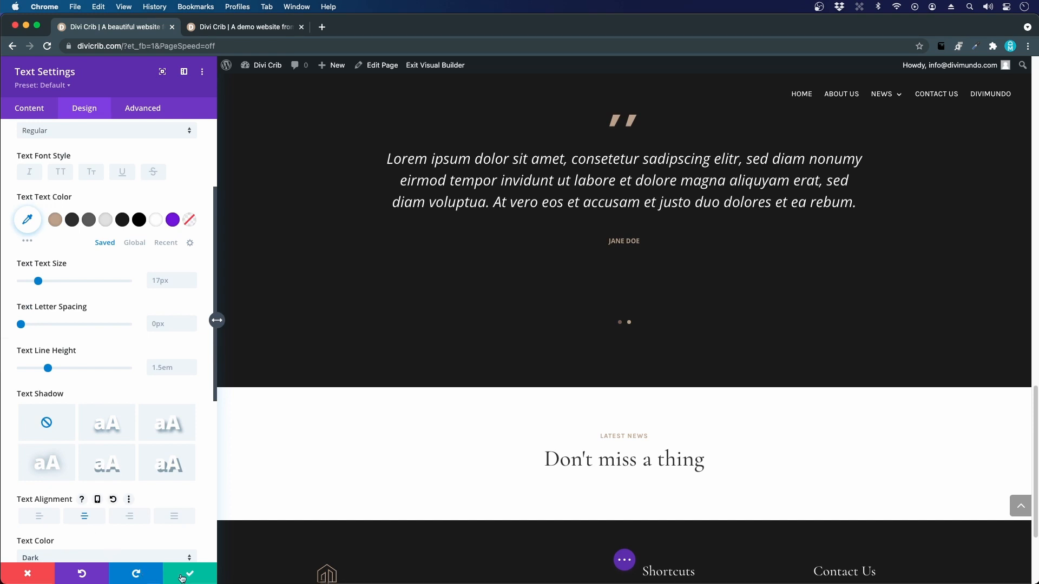
pyautogui.press('Escape')
# Step: Add a new row below the latest news headings and insert a Blog module into it, checking the demo site for reference
pyautogui.scroll(-3, 599, 371)
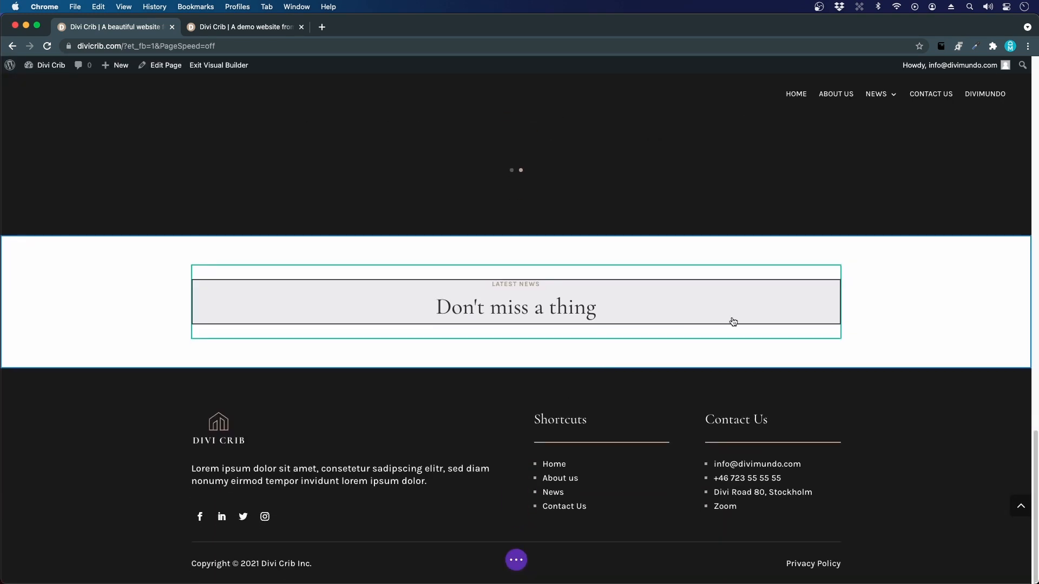
pyautogui.click(522, 340)
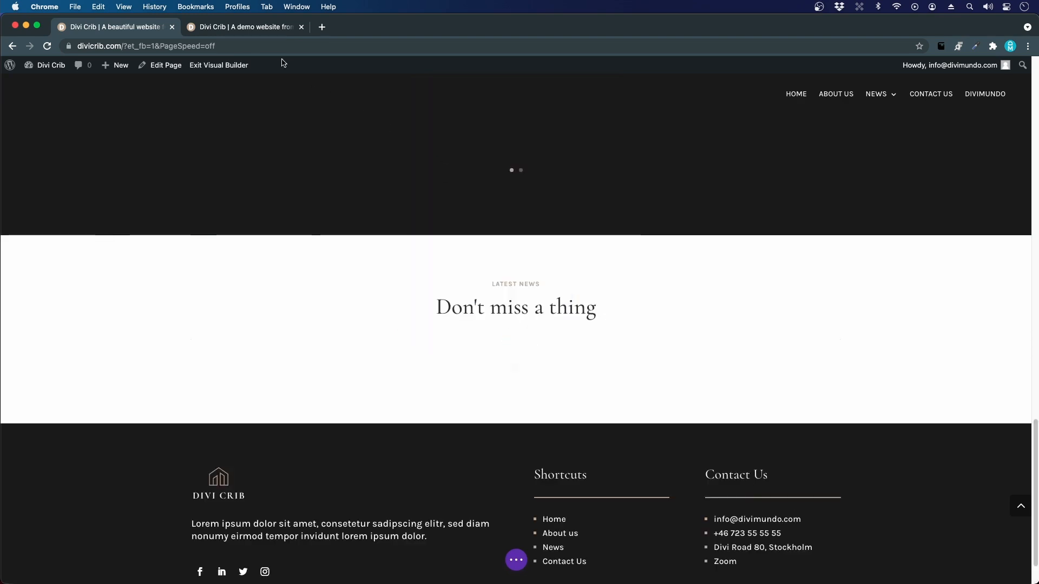
pyautogui.click(241, 28)
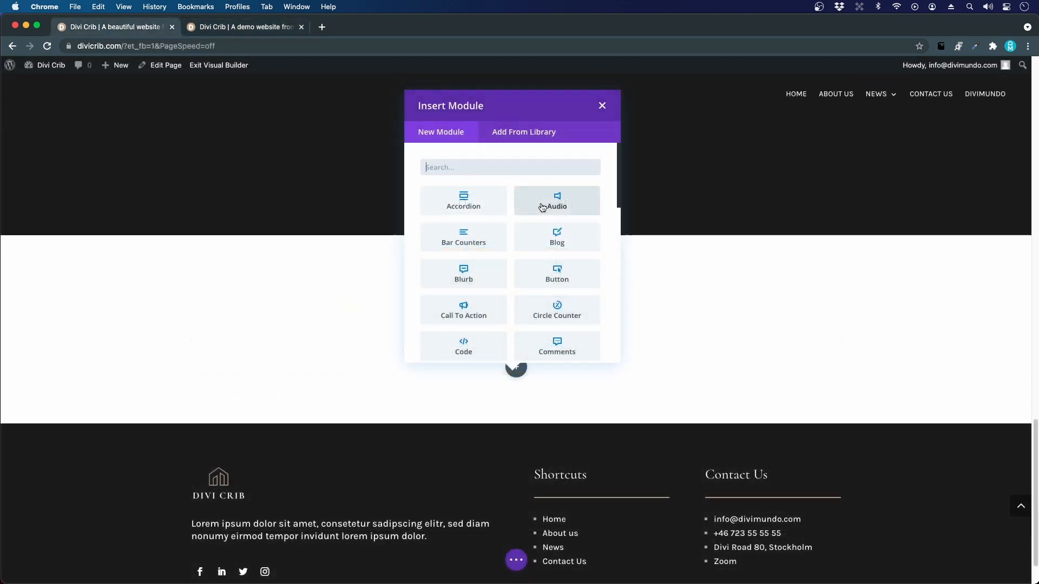
pyautogui.write('blog')
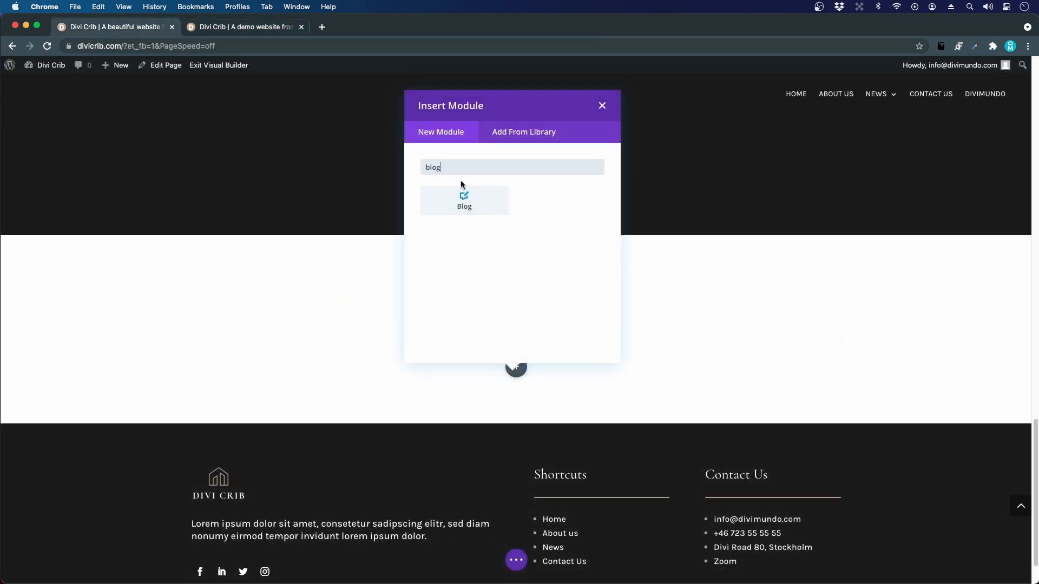
pyautogui.click(463, 198)
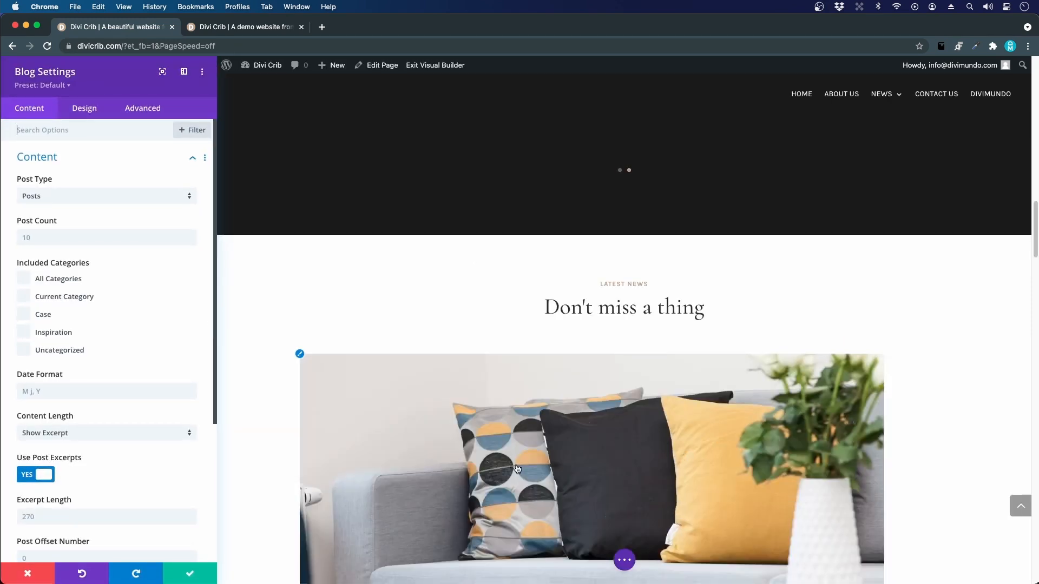
# Step: Choose Posts as the Blog module's post type and set its post count to 3
pyautogui.click(140, 202)
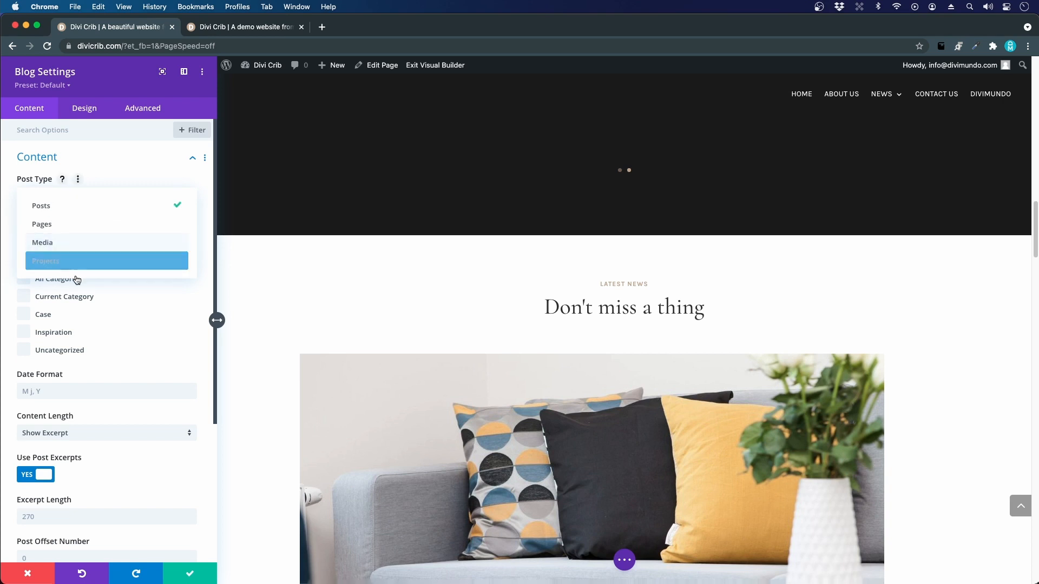
pyautogui.click(82, 206)
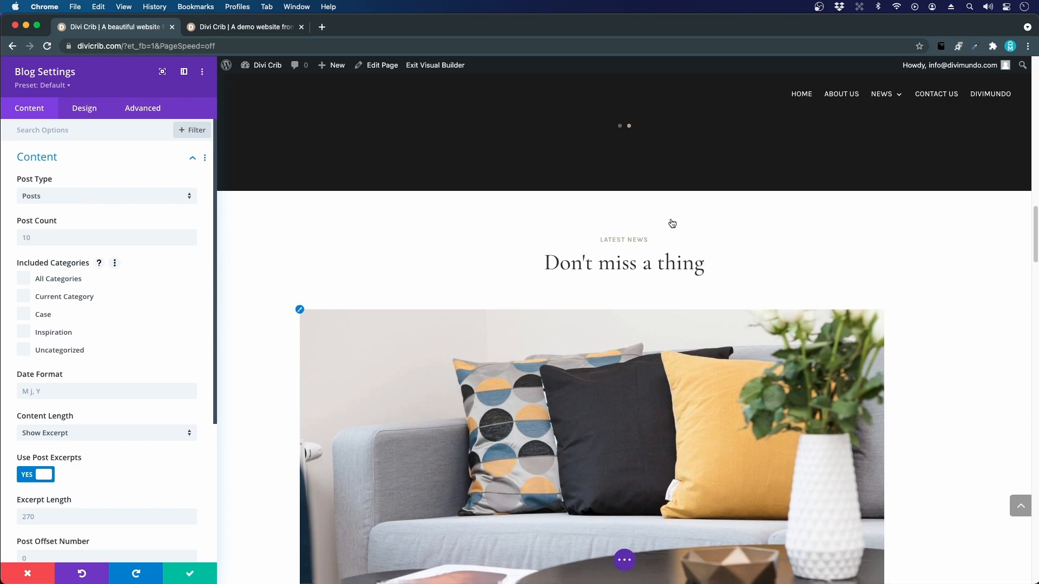
pyautogui.scroll(-10, 533, 348)
pyautogui.scroll(6, 535, 354)
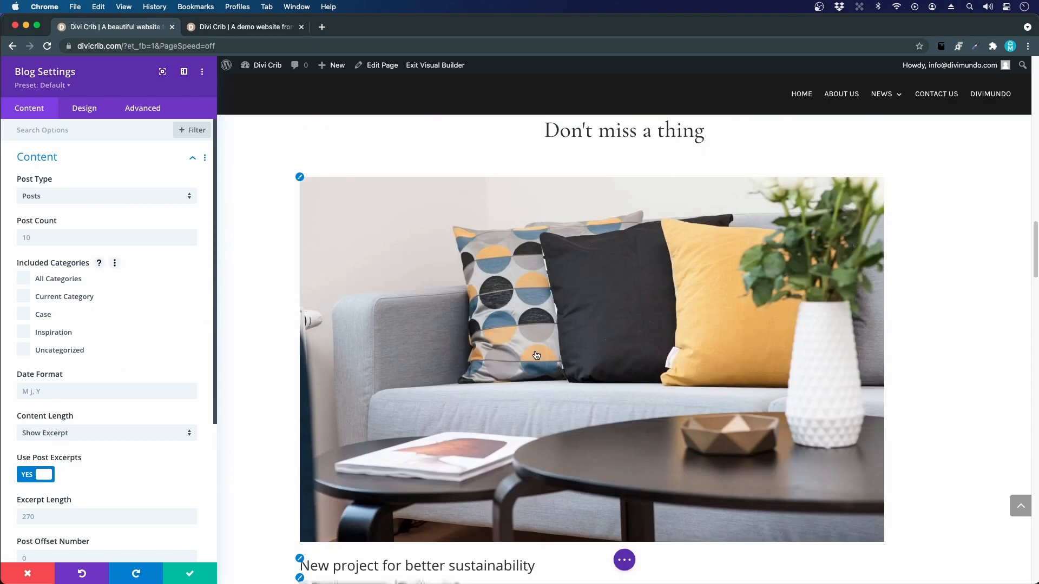
pyautogui.scroll(3, 537, 355)
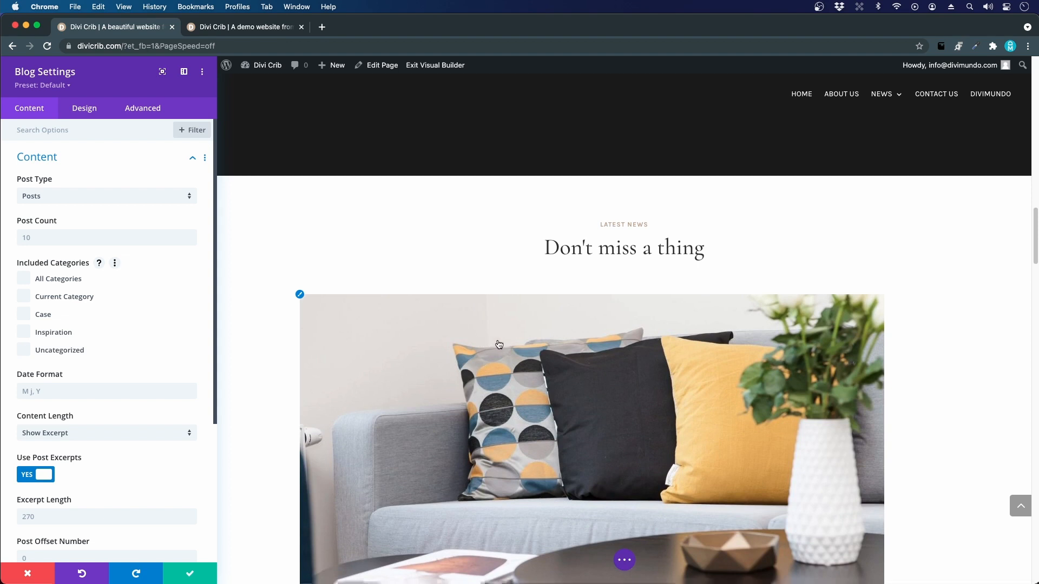
pyautogui.click(33, 245)
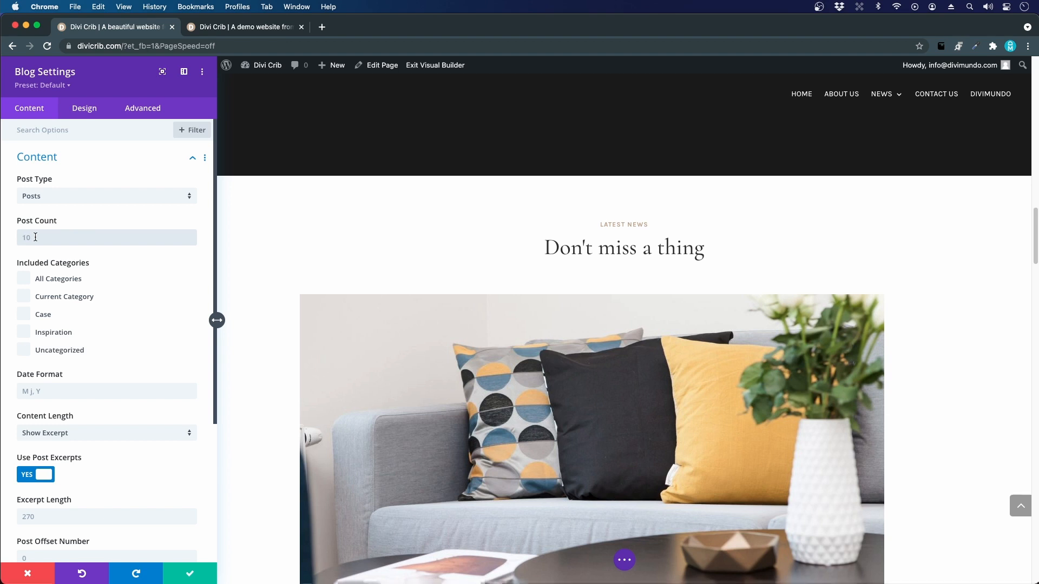
pyautogui.write('3')
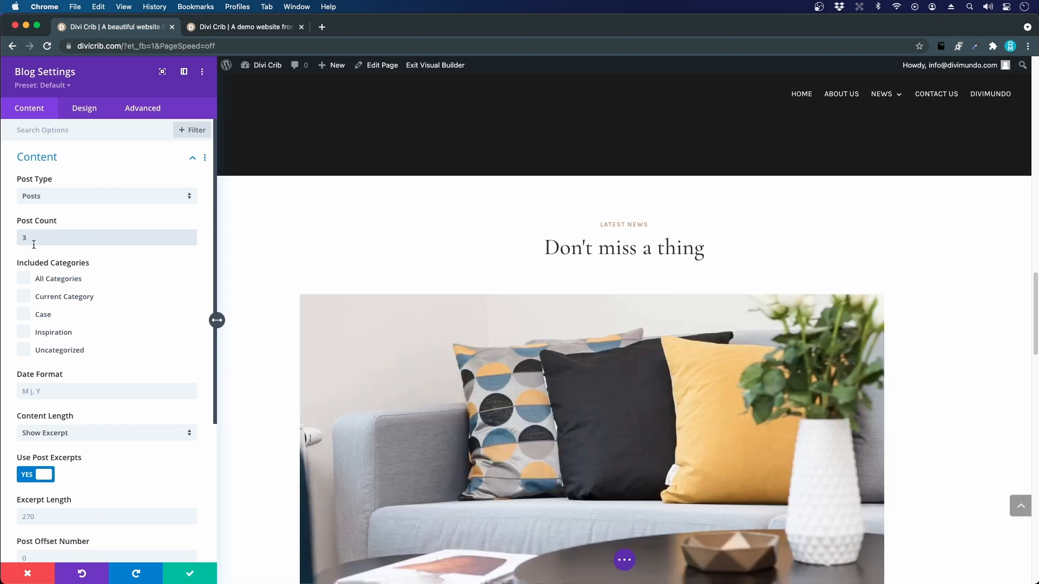
# Step: Switch the blog module's layout to Grid in its design settings
pyautogui.scroll(-1, 160, 295)
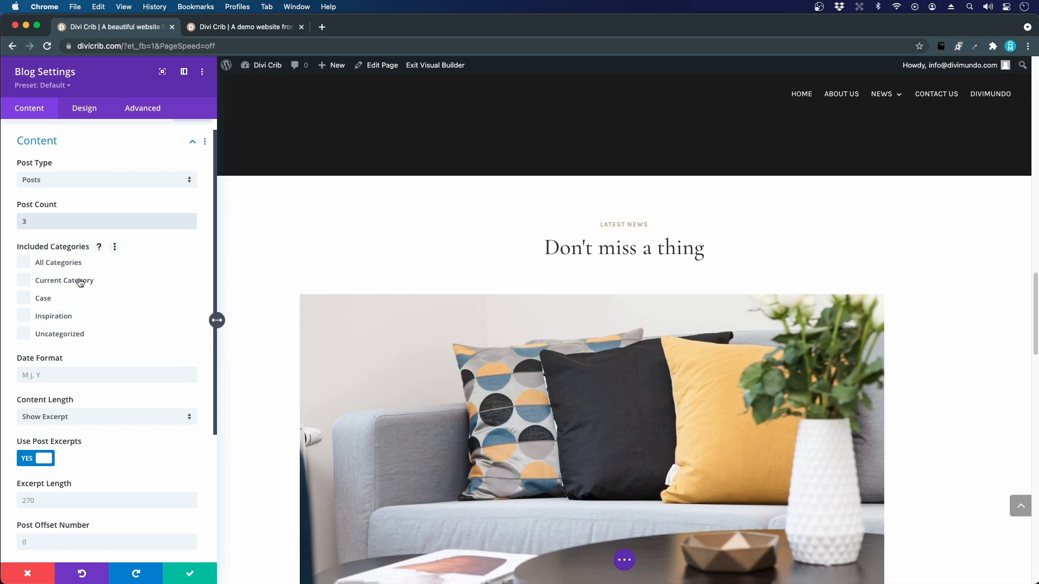
pyautogui.scroll(-2, 82, 351)
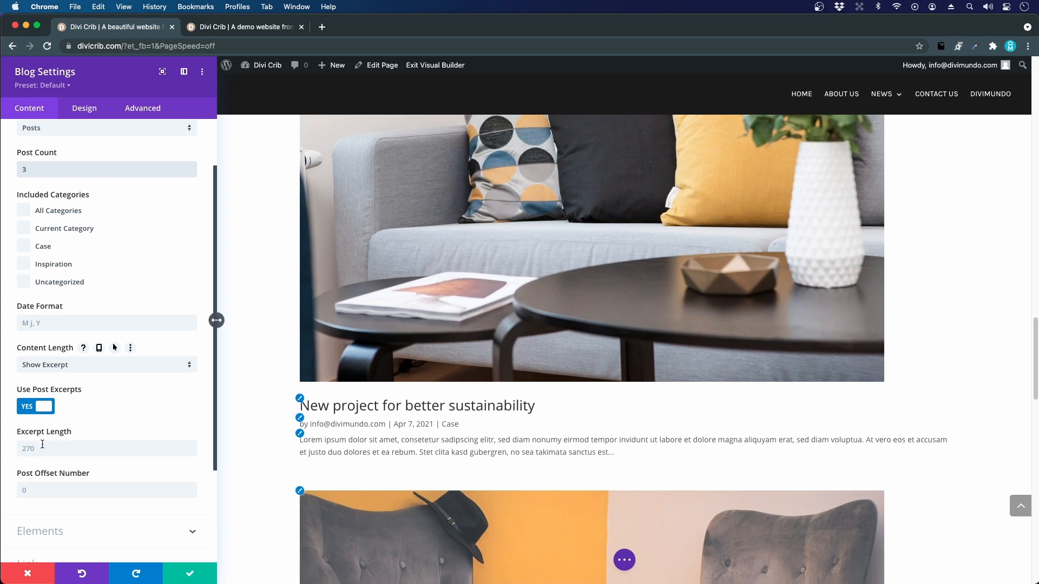
pyautogui.scroll(-1, 74, 452)
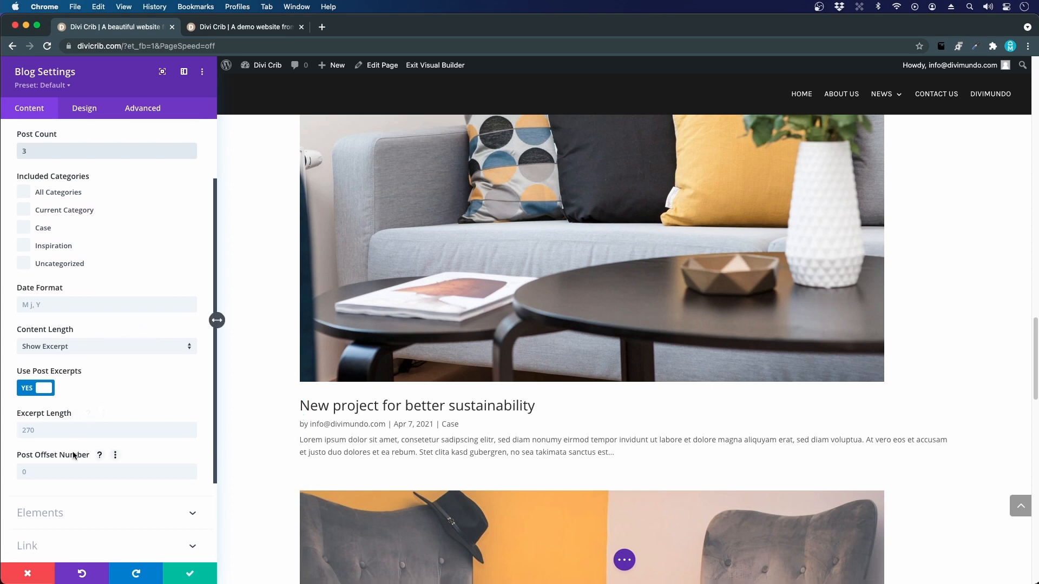
pyautogui.scroll(1, 73, 455)
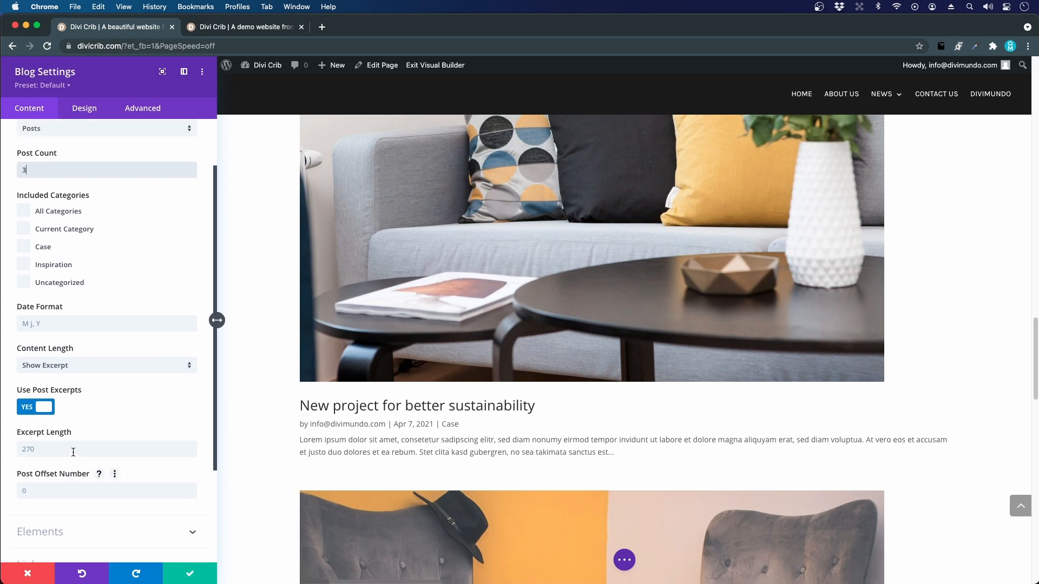
pyautogui.click(90, 114)
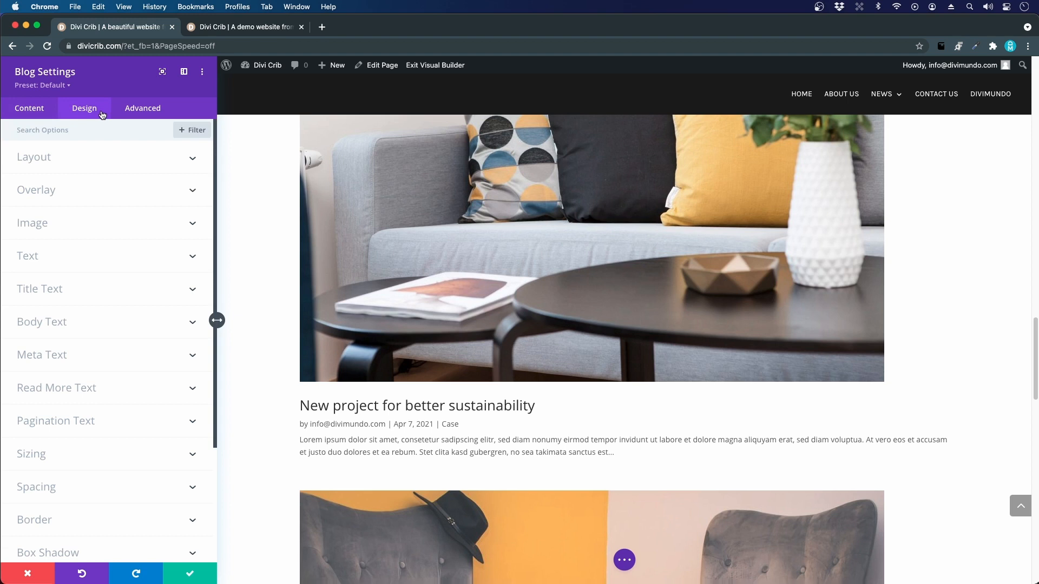
pyautogui.click(37, 158)
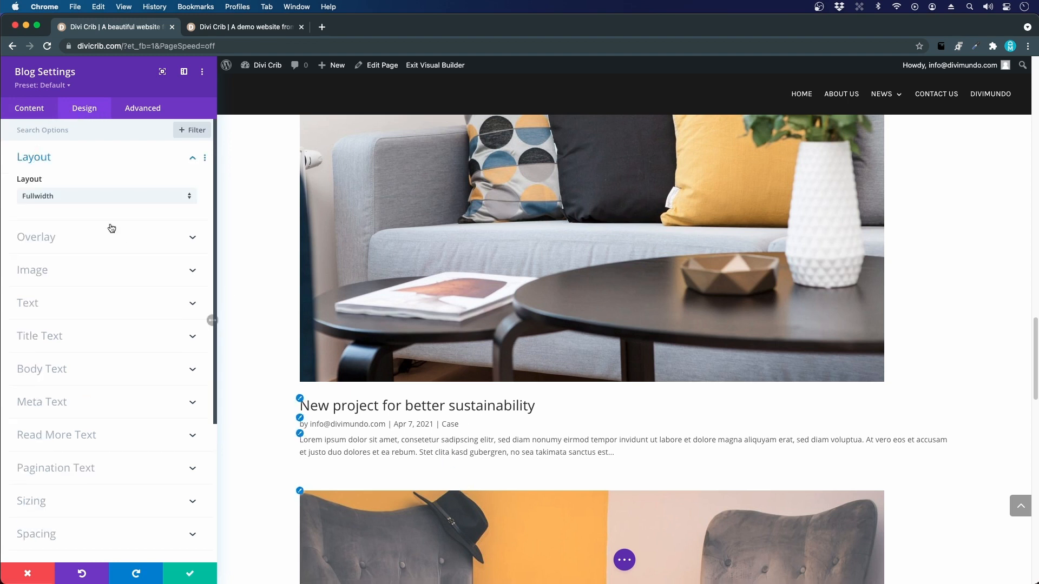
pyautogui.click(65, 197)
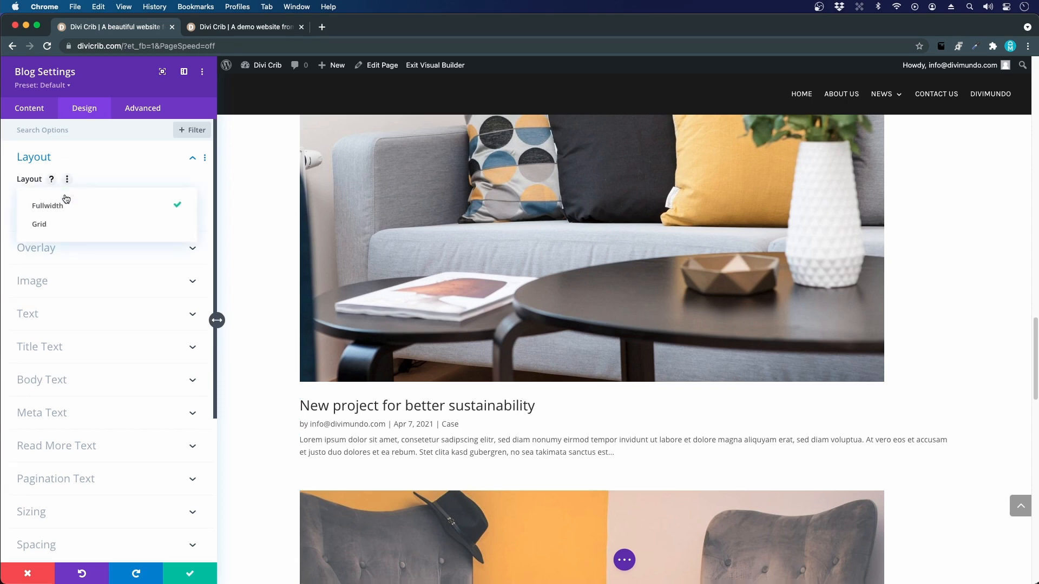
pyautogui.click(45, 224)
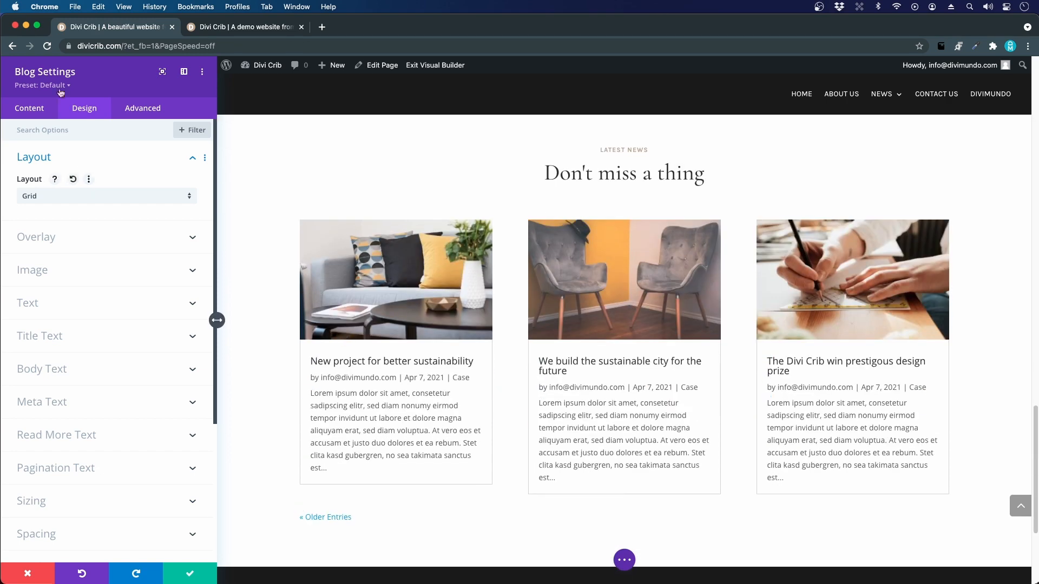
# Step: Set the blog module's excerpt length to 120 in its content settings
pyautogui.click(26, 108)
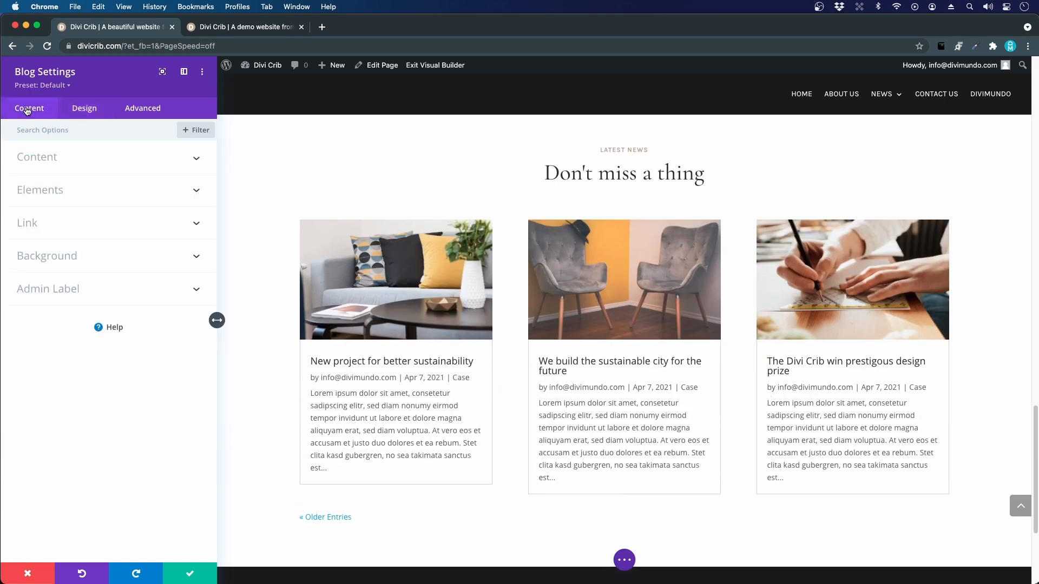
pyautogui.click(58, 170)
pyautogui.scroll(-3, 92, 250)
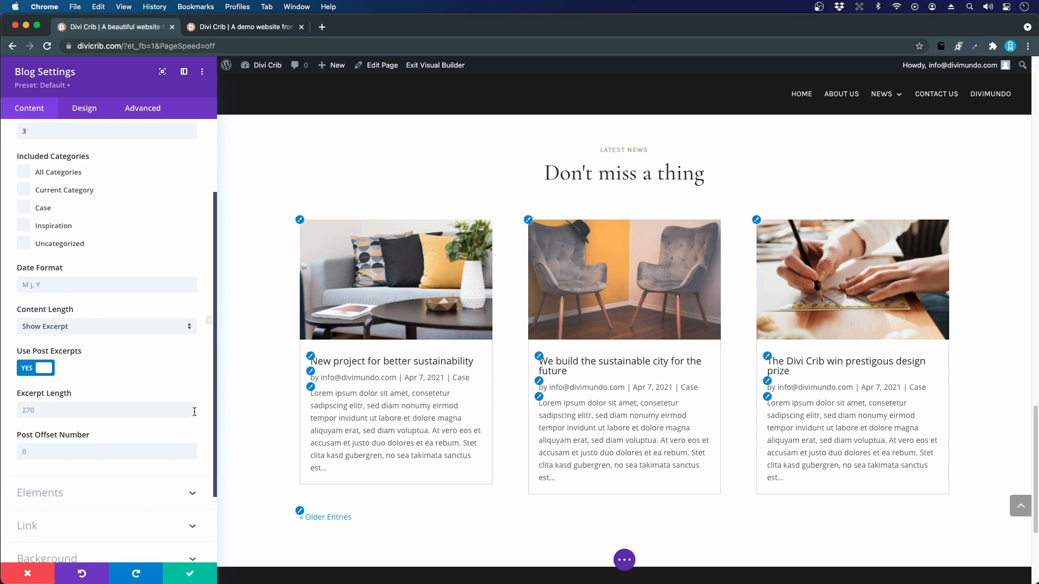
pyautogui.click(158, 411)
pyautogui.write('120')
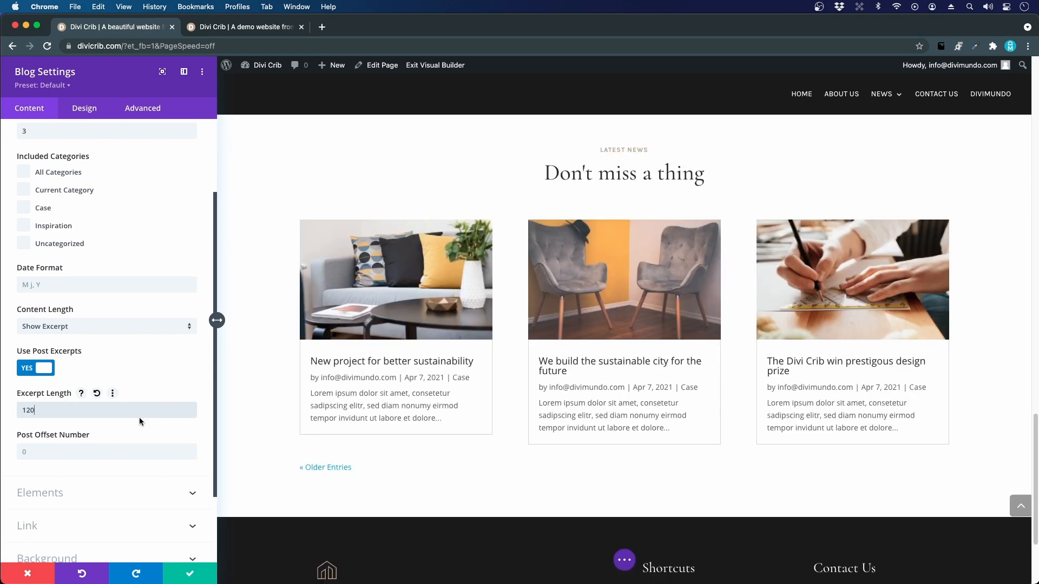
# Step: Show the Read More button on the blog posts and hide the author and the pagination
pyautogui.scroll(-2, 58, 401)
pyautogui.click(56, 401)
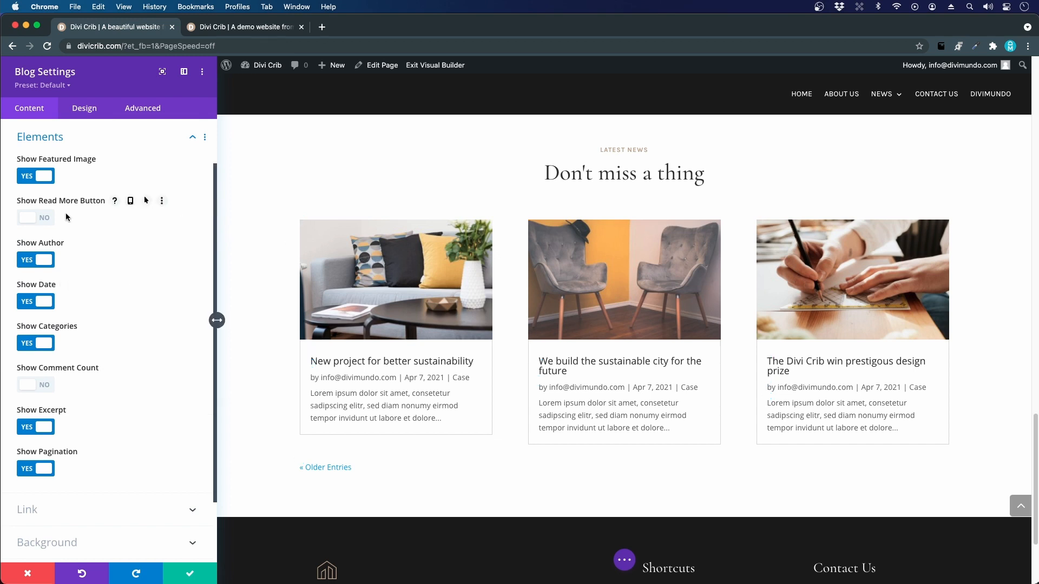
pyautogui.click(43, 219)
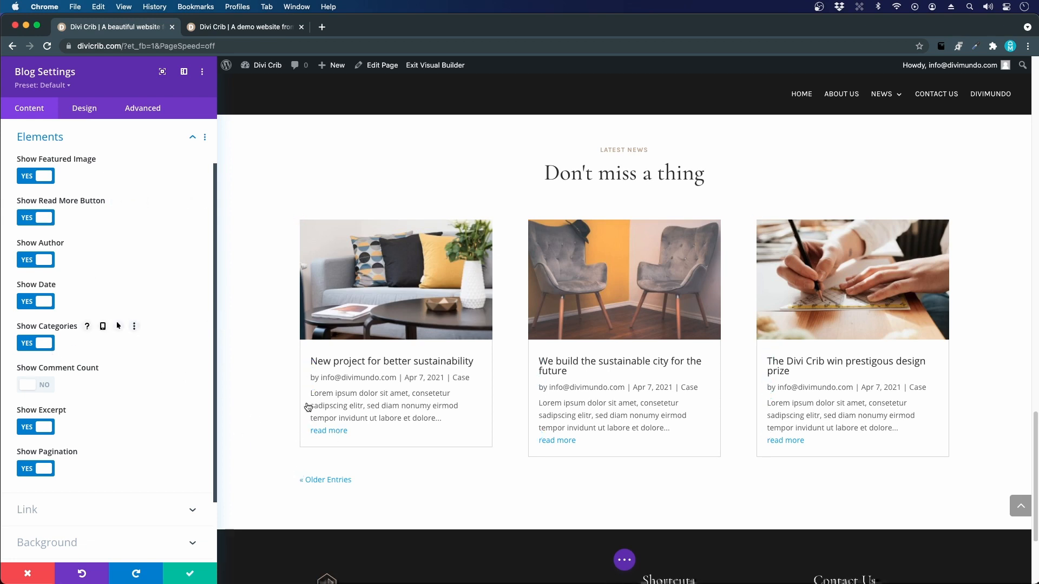
pyautogui.click(35, 260)
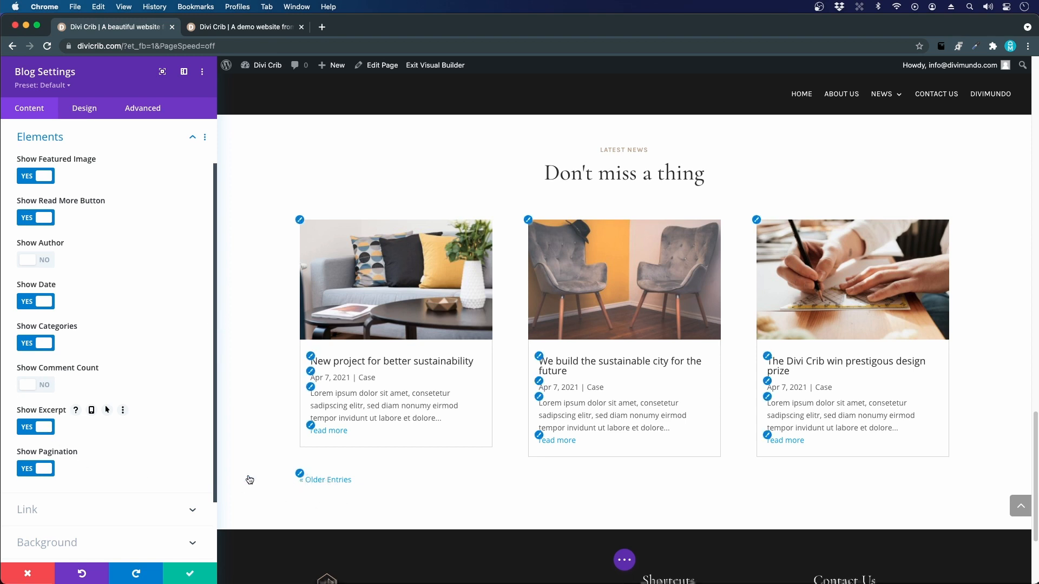
pyautogui.click(51, 476)
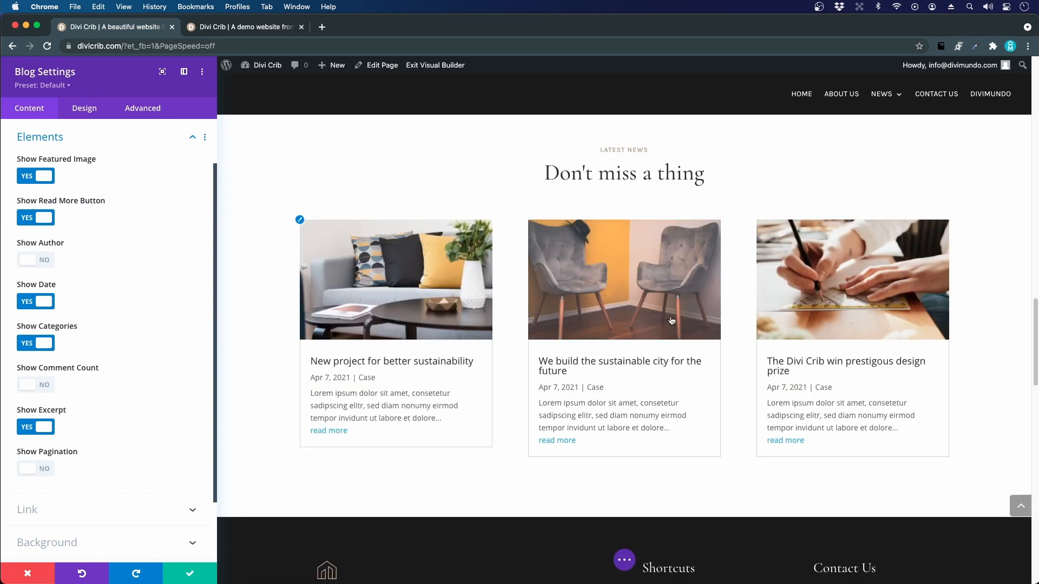
pyautogui.scroll(-3, 129, 436)
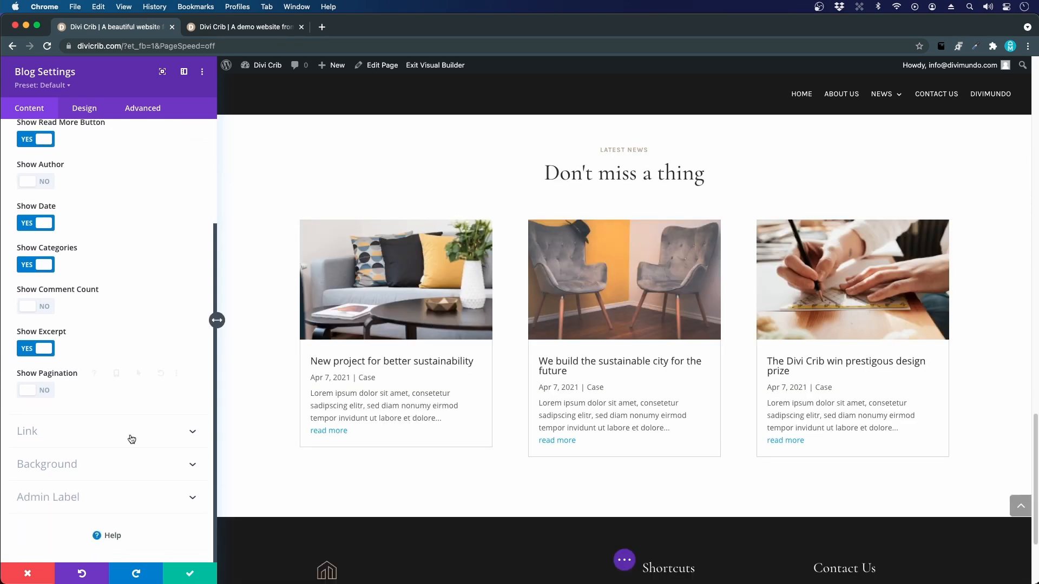
pyautogui.scroll(5, 132, 439)
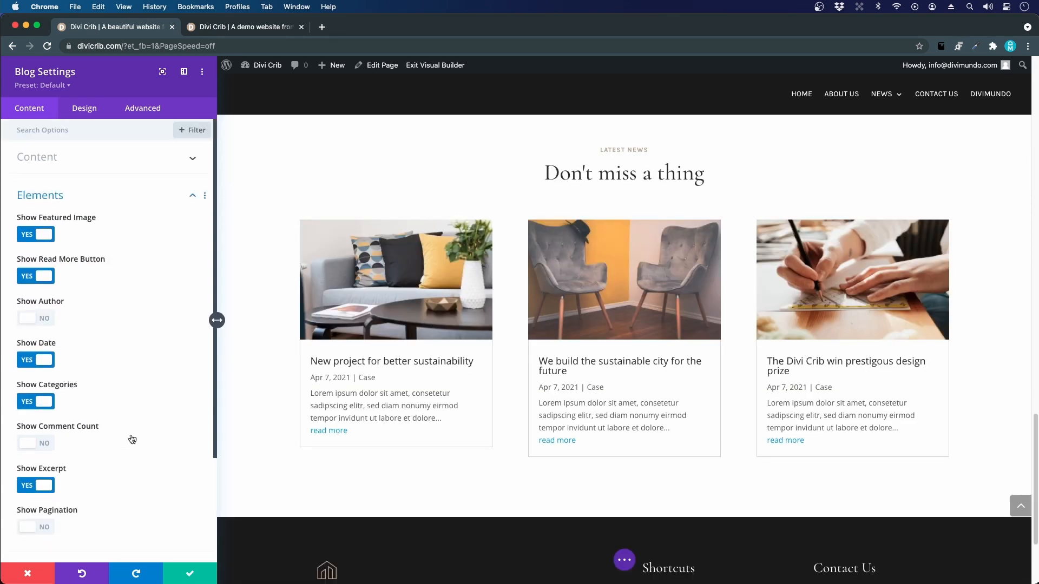
# Step: Check the news cards on the demo site and turn on the Featured Image Overlay for the blog module
pyautogui.click(84, 108)
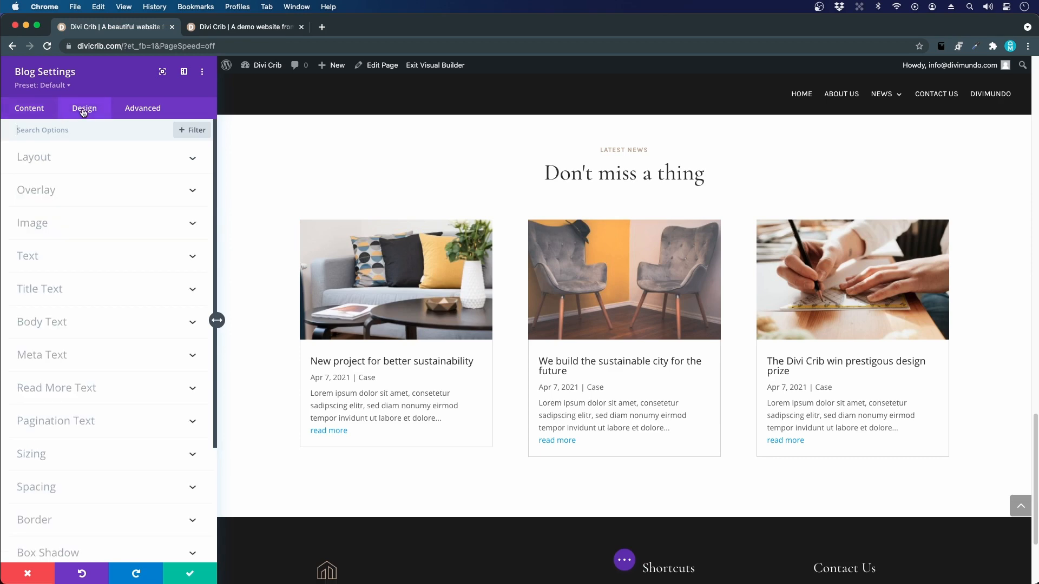
pyautogui.click(238, 27)
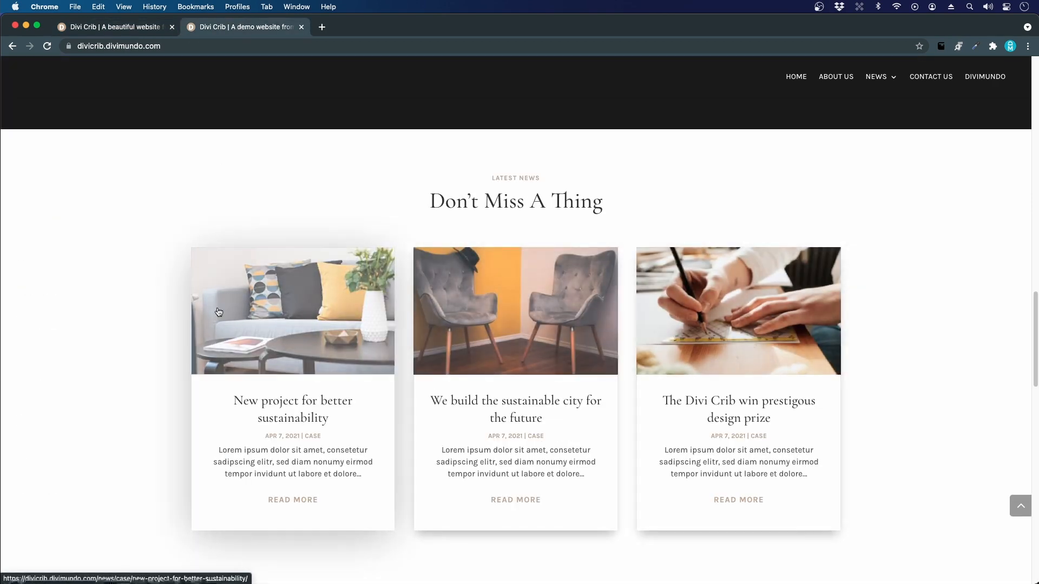
pyautogui.click(130, 31)
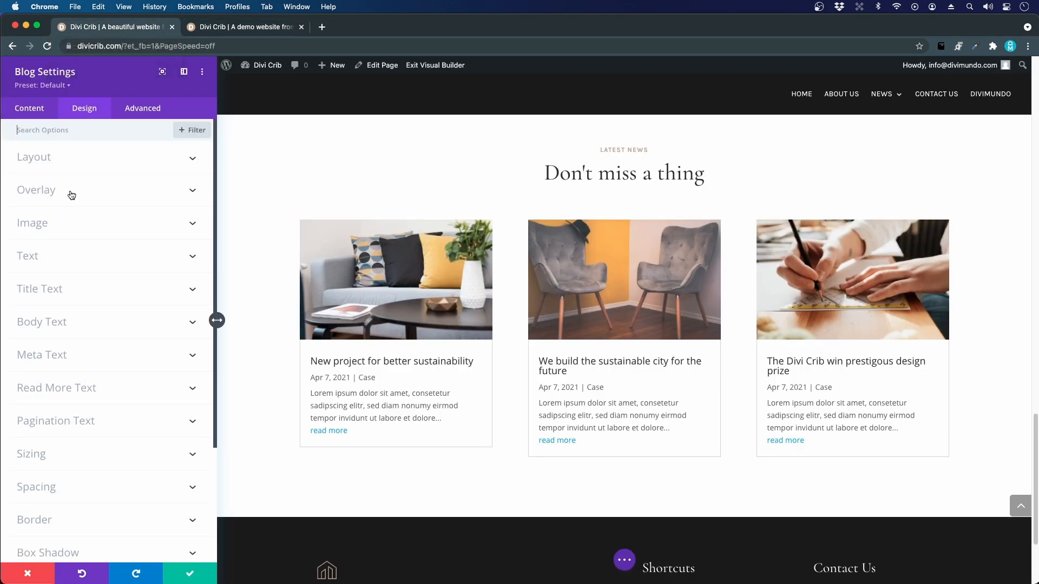
pyautogui.click(70, 192)
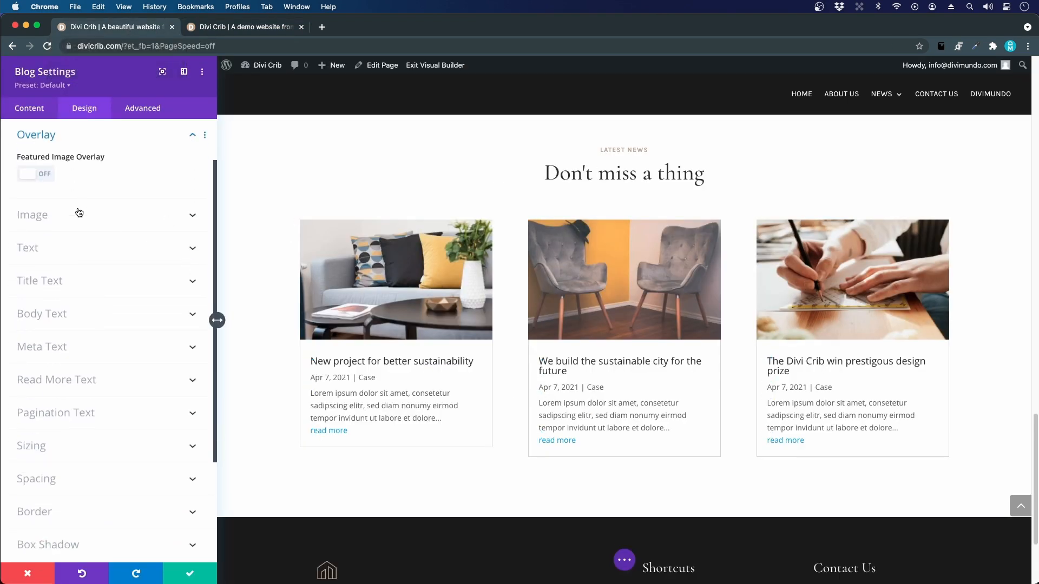
pyautogui.click(45, 174)
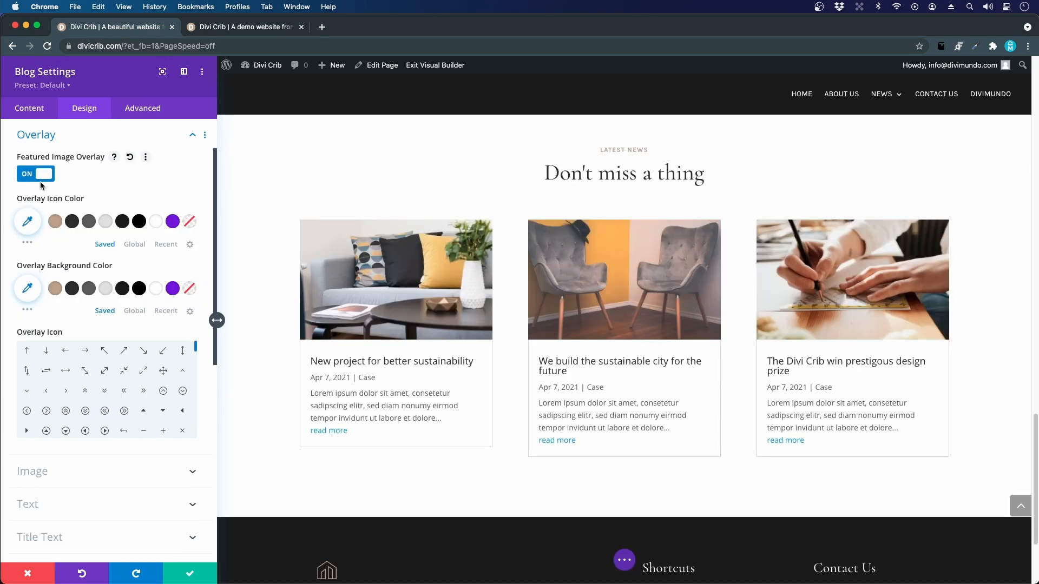
# Step: Make the overlay icon transparent and set the overlay background color to rgba(255,255,255,0.18), using the demo site as reference
pyautogui.click(243, 28)
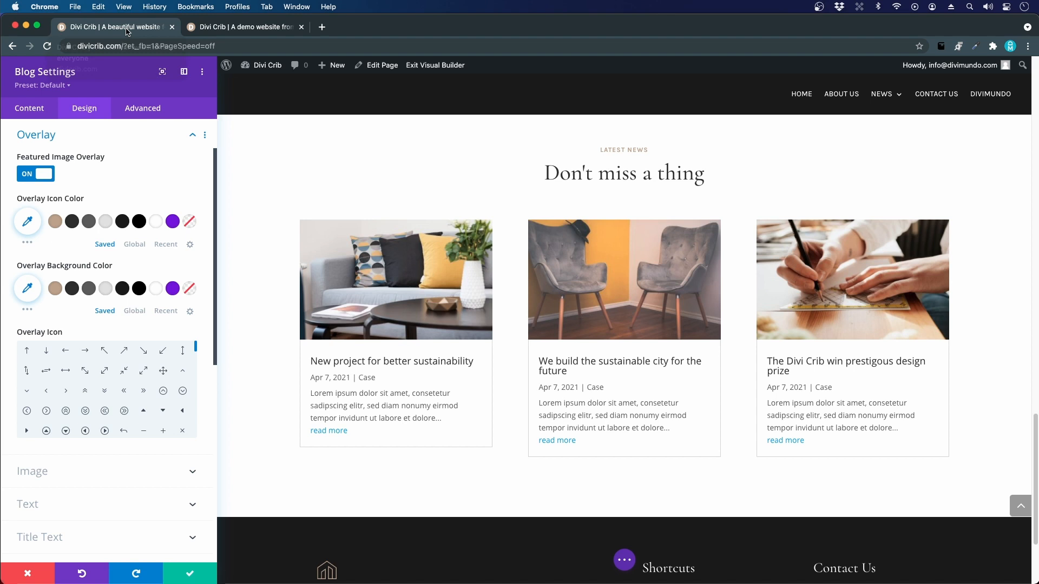
pyautogui.click(125, 27)
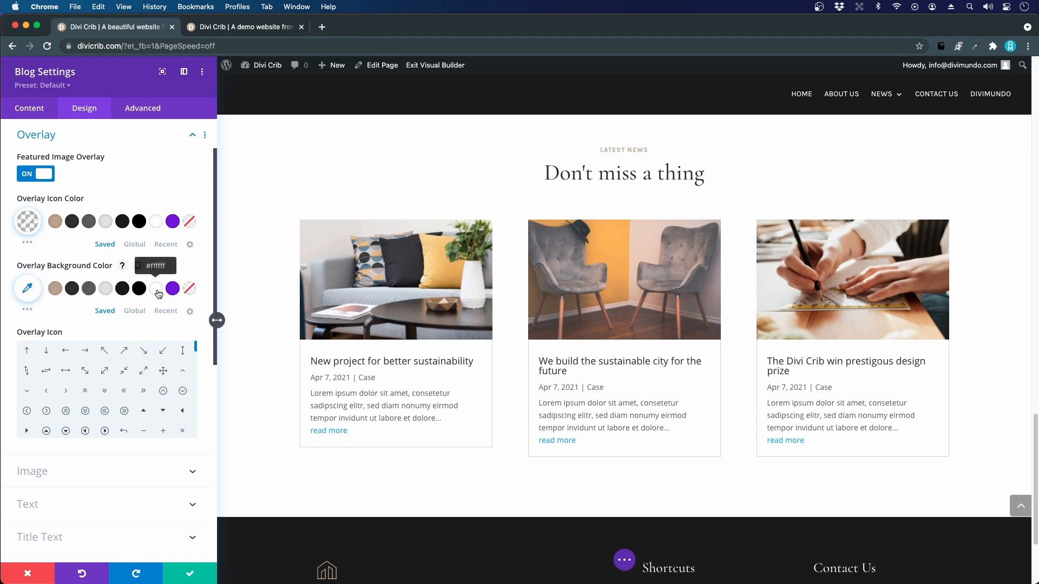
pyautogui.click(29, 291)
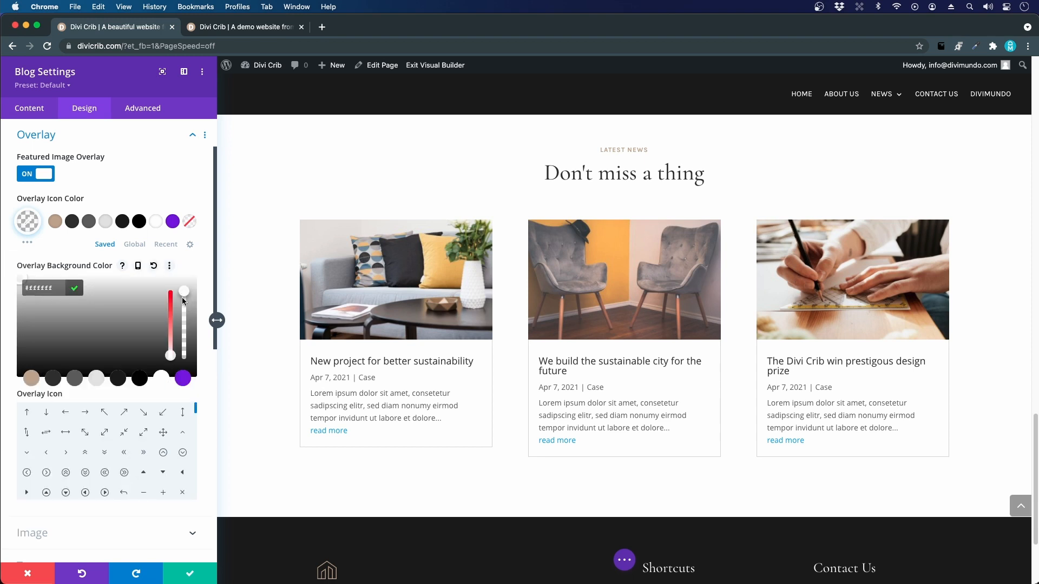
pyautogui.moveTo(179, 323); pyautogui.dragTo(182, 336)
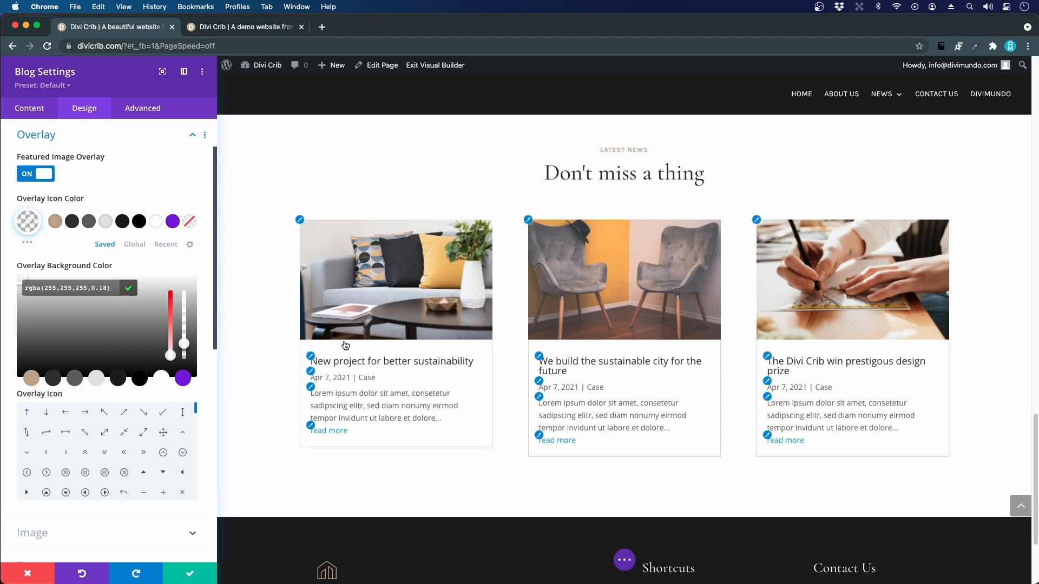
pyautogui.click(203, 268)
# Step: Style the post titles in Cormorant Garamond with a dark color, 25px text size and 1.2em line height
pyautogui.scroll(-3, 203, 268)
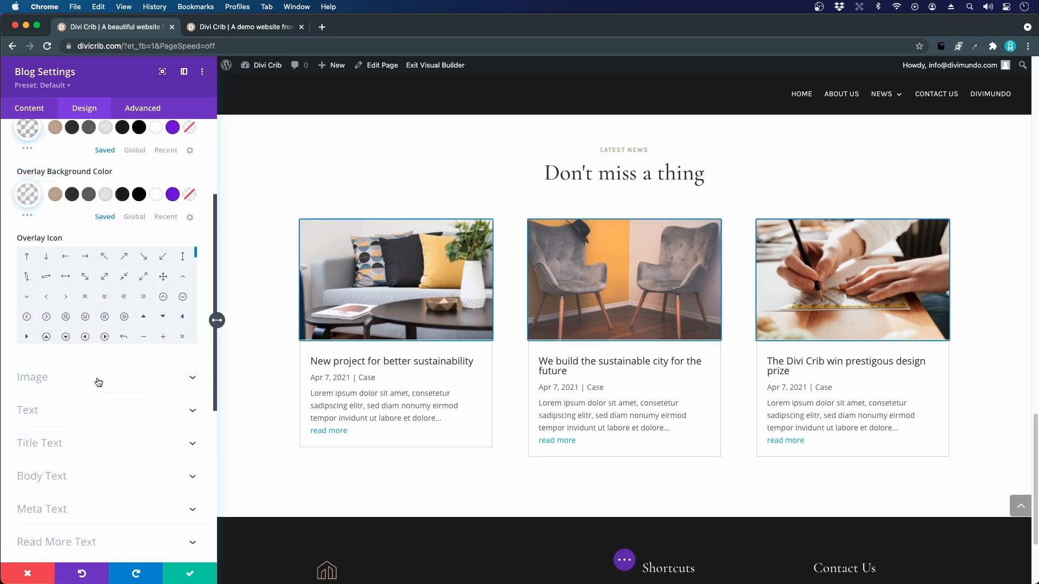
pyautogui.scroll(-1, 95, 407)
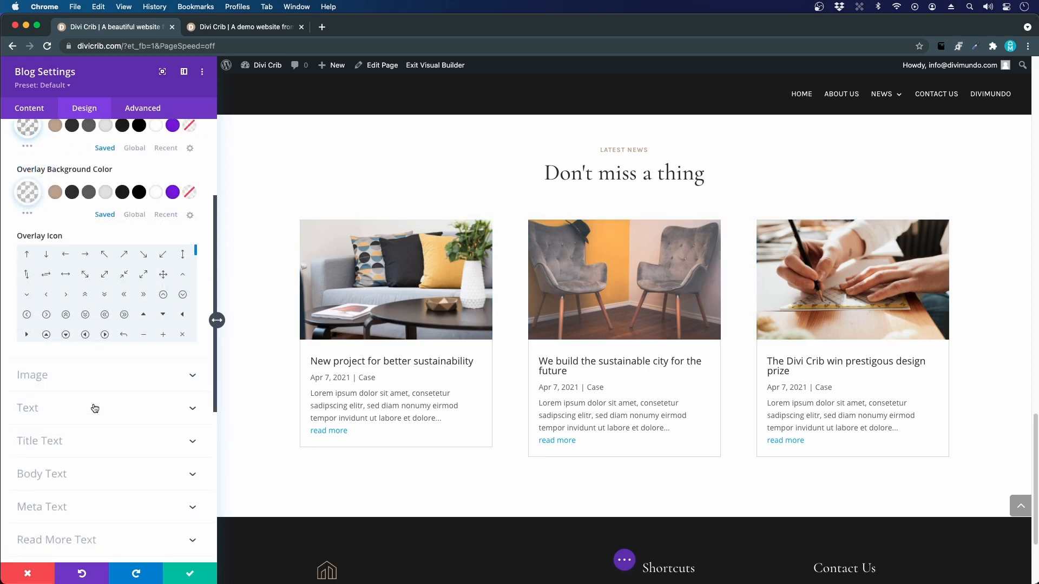
pyautogui.click(94, 409)
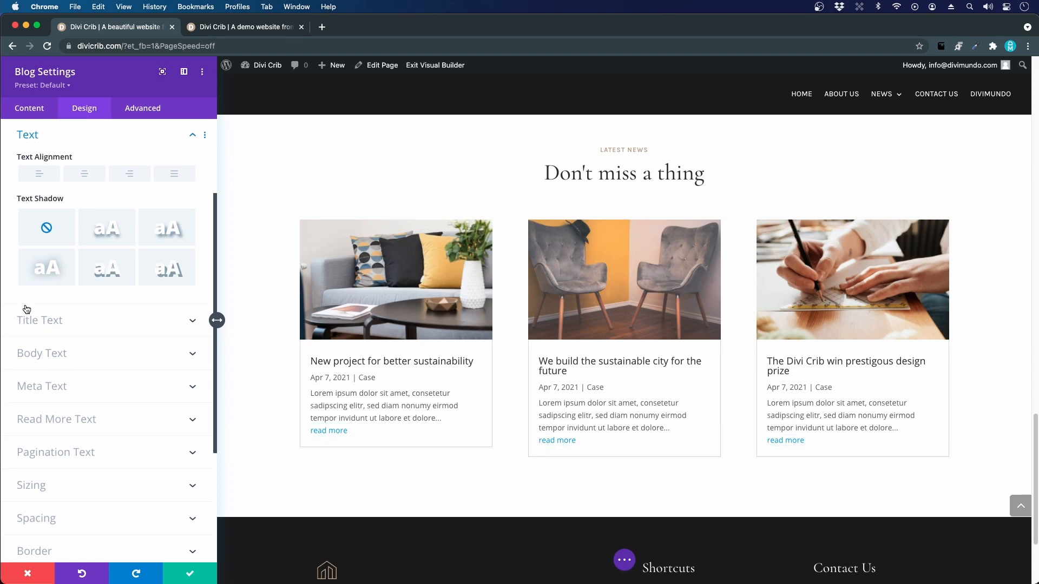
pyautogui.click(312, 360)
pyautogui.click(105, 215)
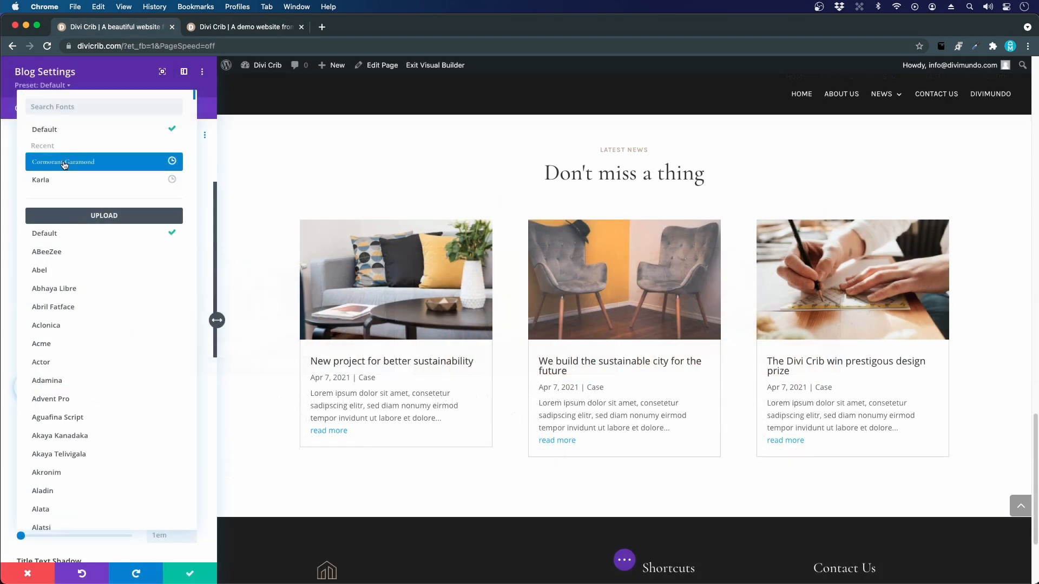
pyautogui.click(63, 160)
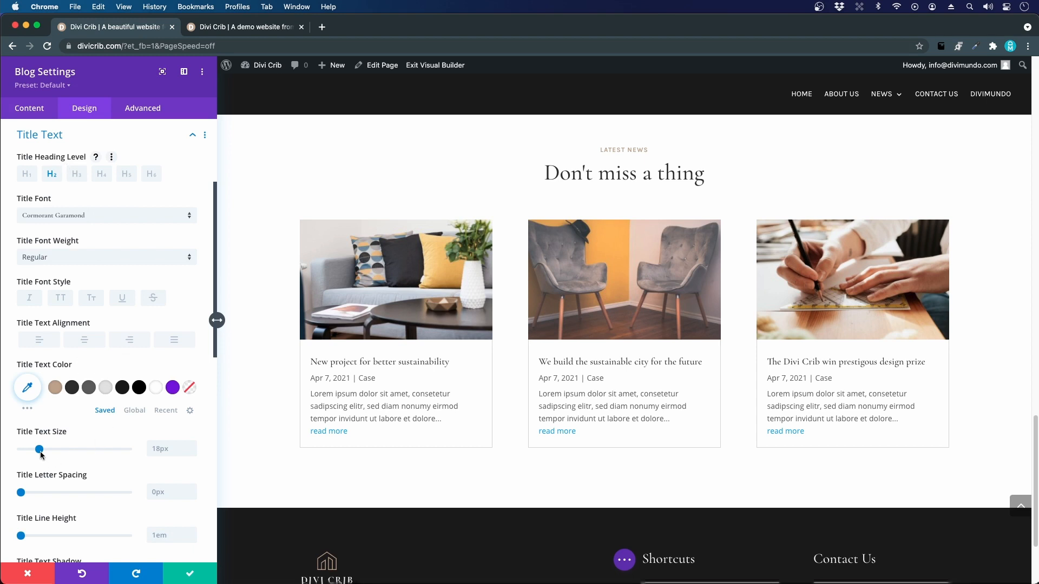
pyautogui.moveTo(40, 450); pyautogui.dragTo(48, 449)
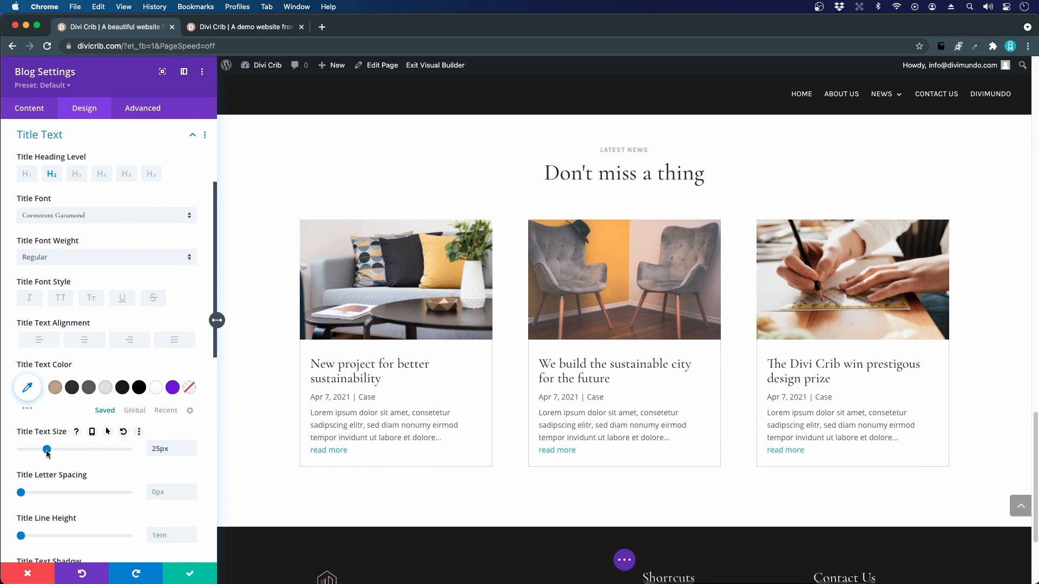
pyautogui.moveTo(22, 487); pyautogui.dragTo(31, 490)
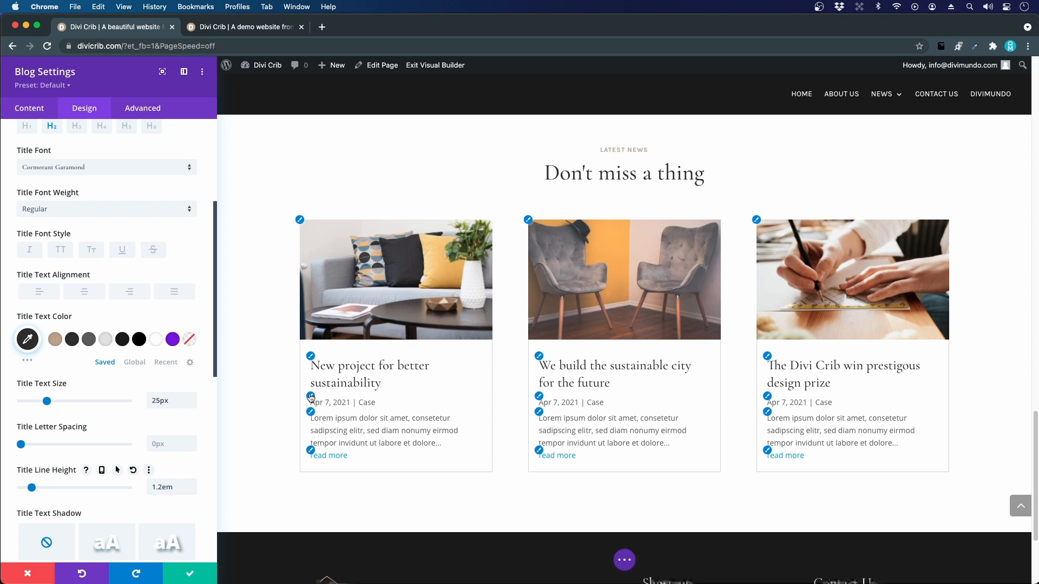
# Step: Style the blog meta text in Karla Bold, uppercase, with the beige color #c2ab92 and a 12px text size
pyautogui.click(311, 399)
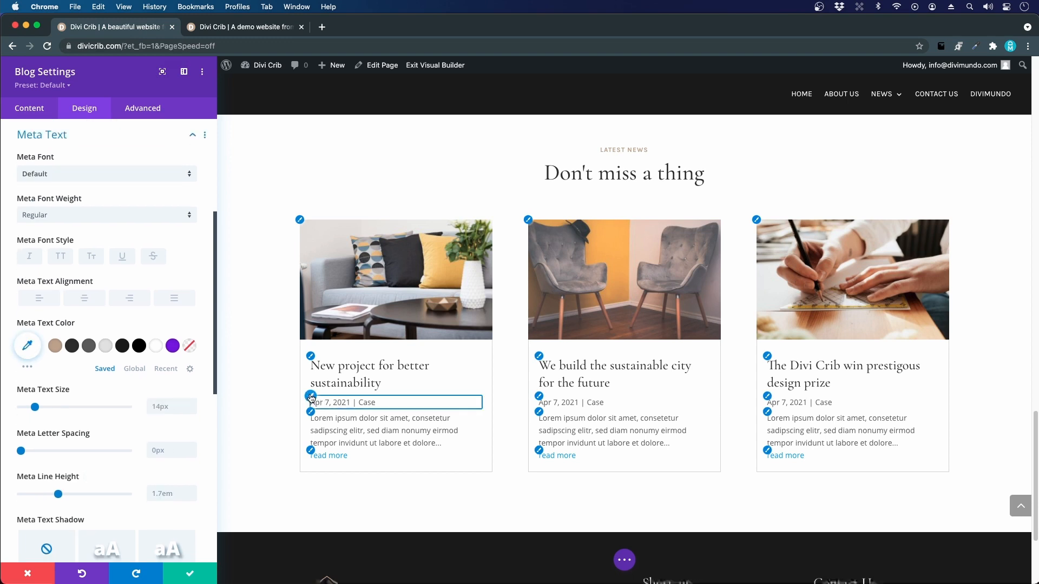
pyautogui.click(55, 345)
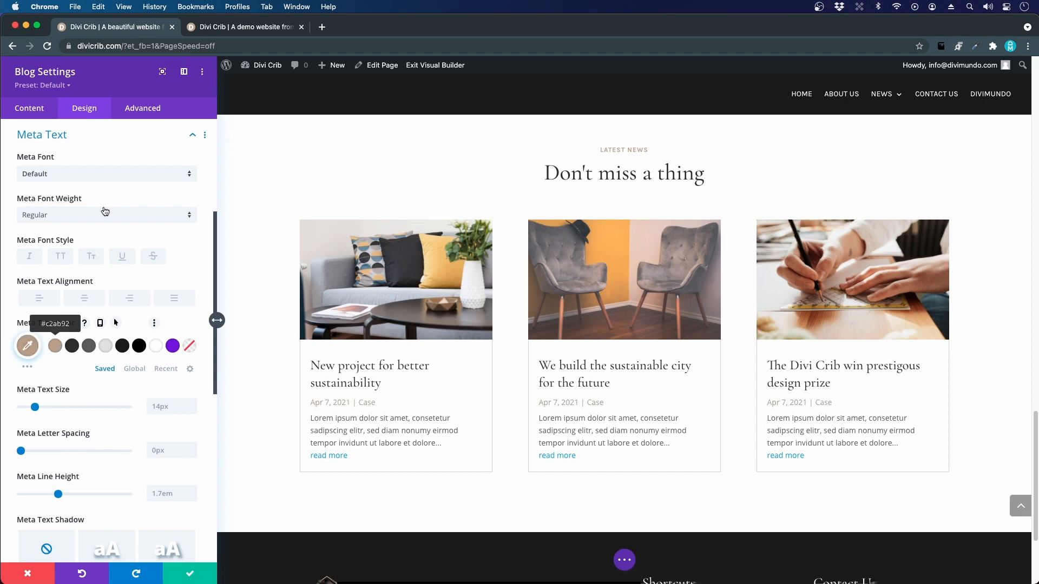
pyautogui.click(101, 174)
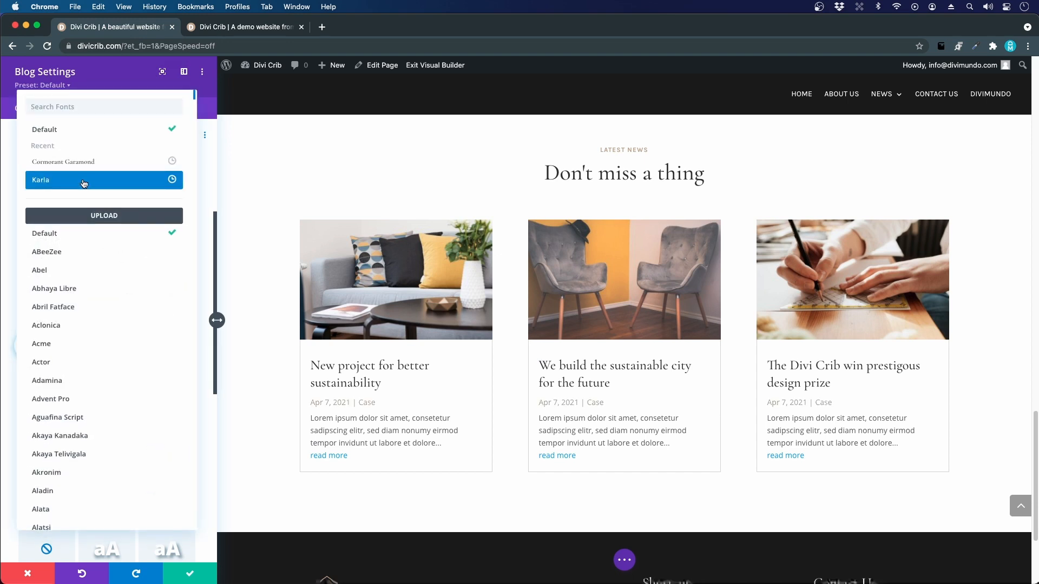
pyautogui.click(83, 181)
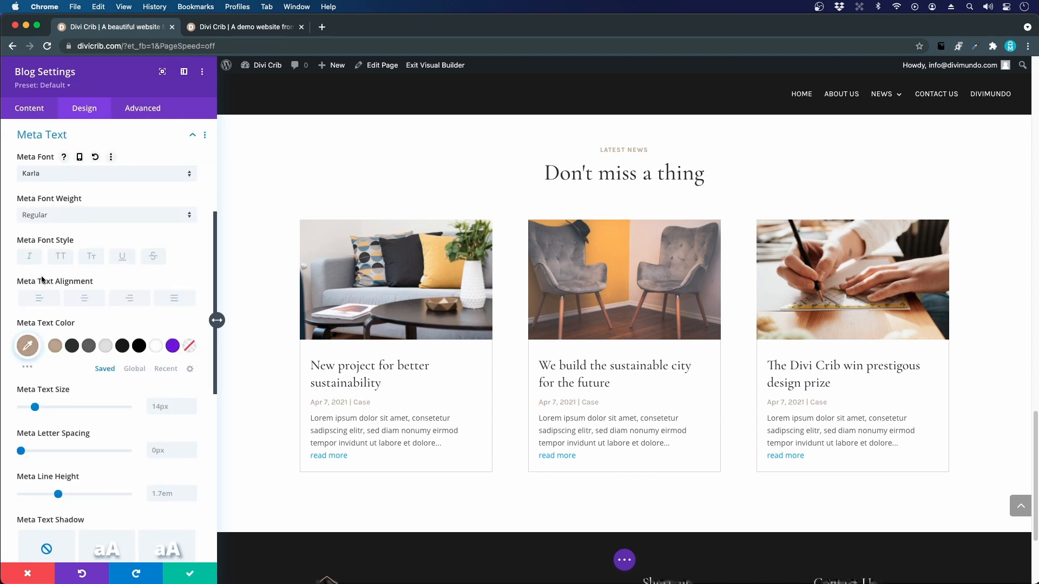
pyautogui.click(62, 257)
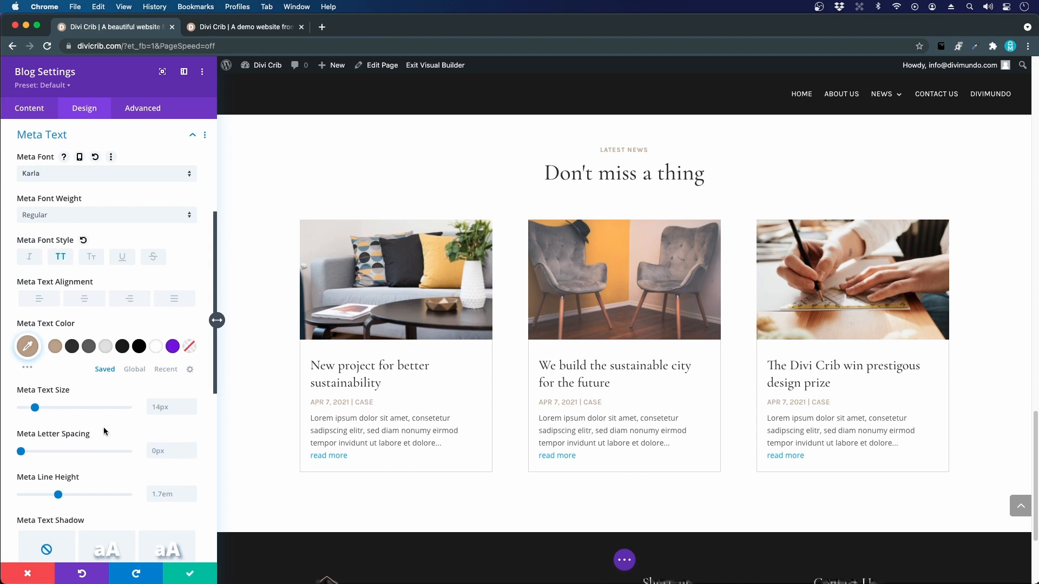
pyautogui.click(167, 407)
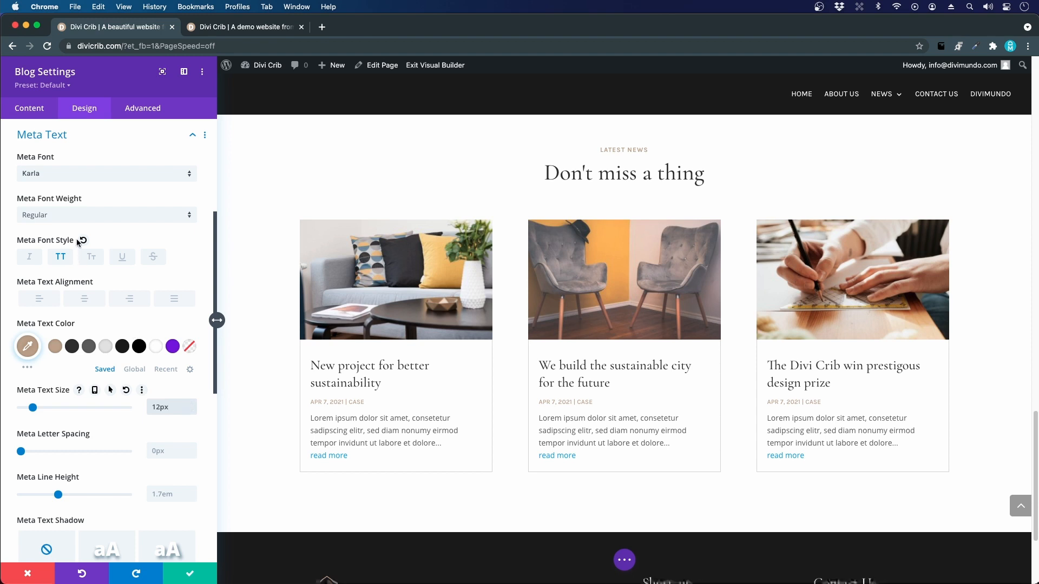
pyautogui.click(74, 217)
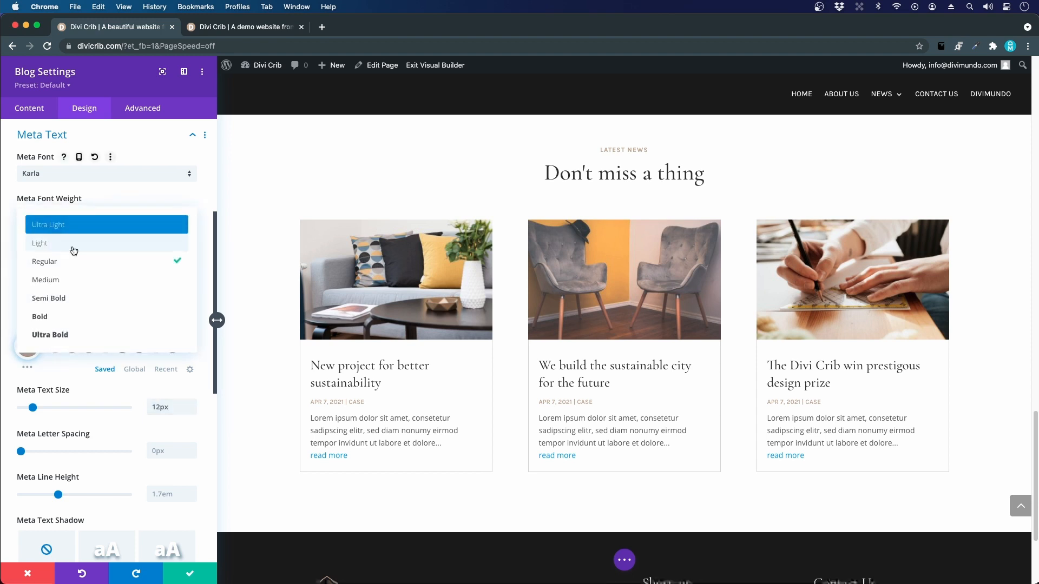
pyautogui.click(75, 311)
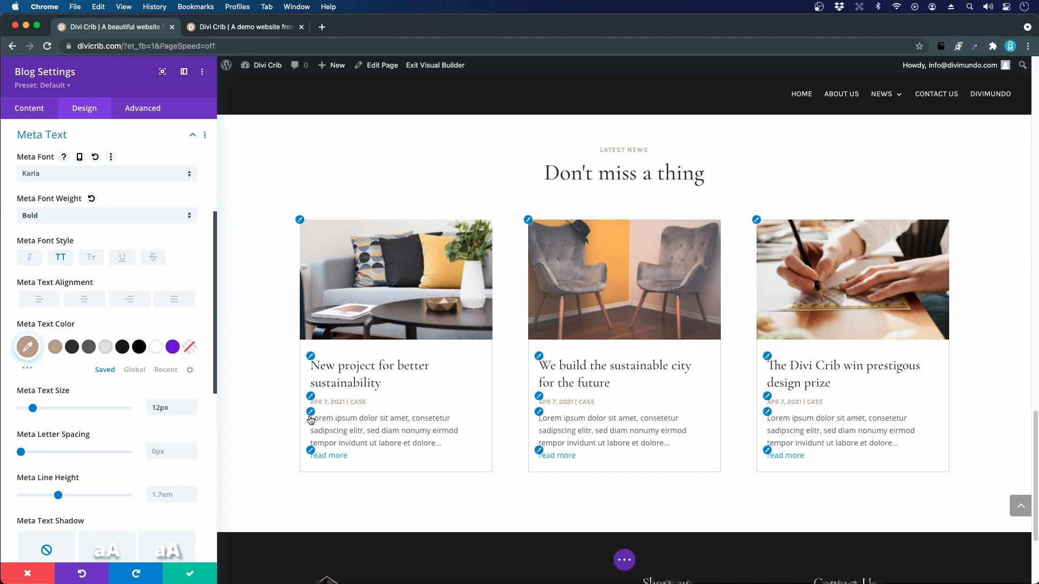
# Step: Style the blog body text in Karla with the gray color #666666 and a 15px text size
pyautogui.click(331, 428)
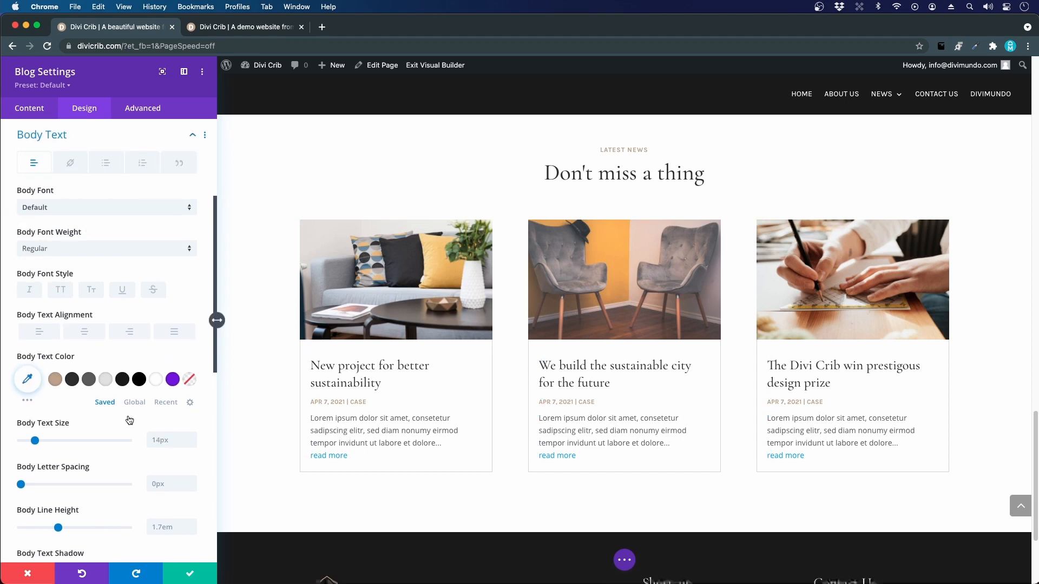
pyautogui.click(89, 380)
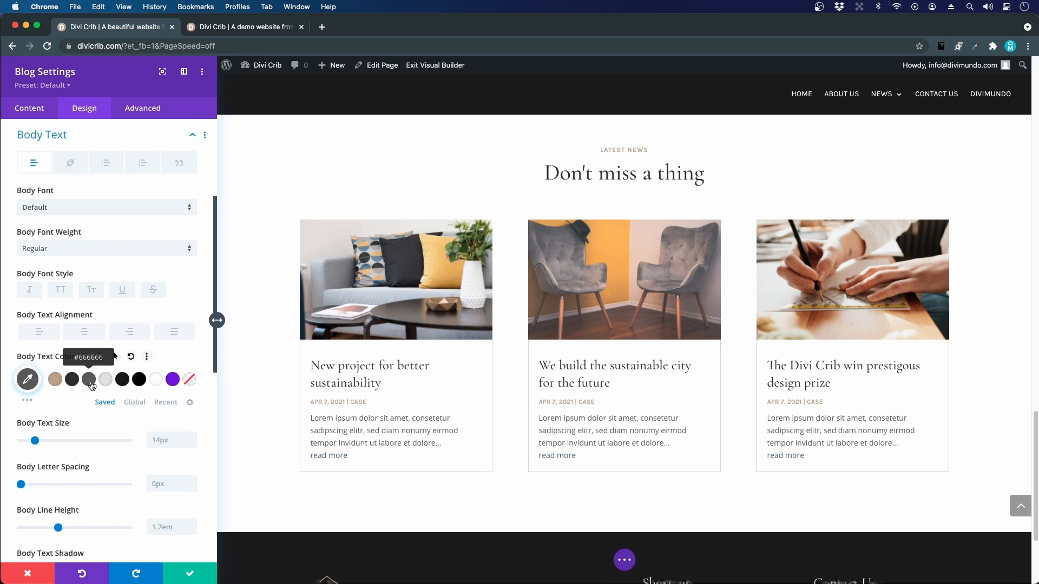
pyautogui.scroll(-1, 100, 400)
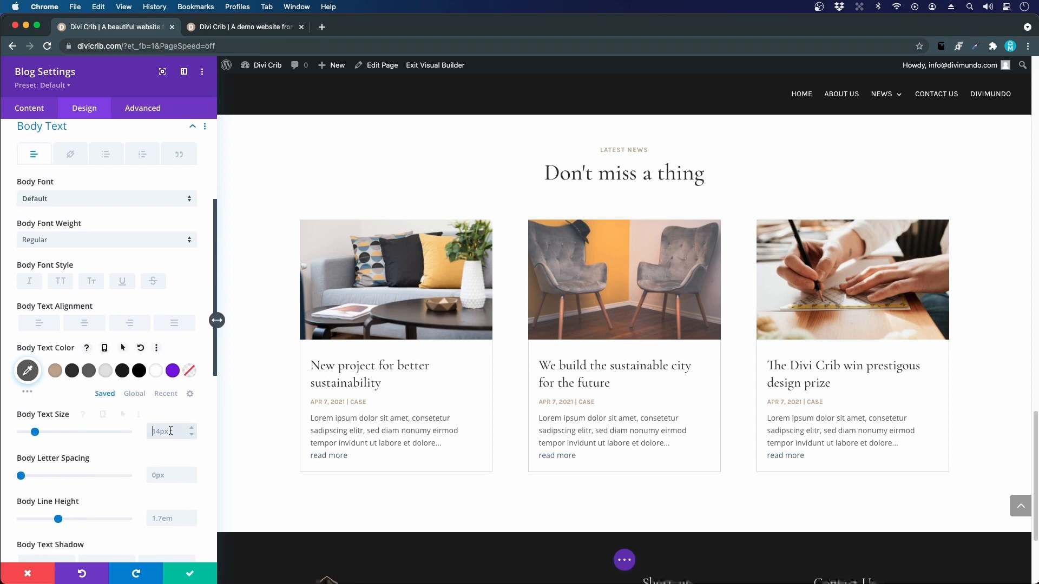
pyautogui.click(57, 201)
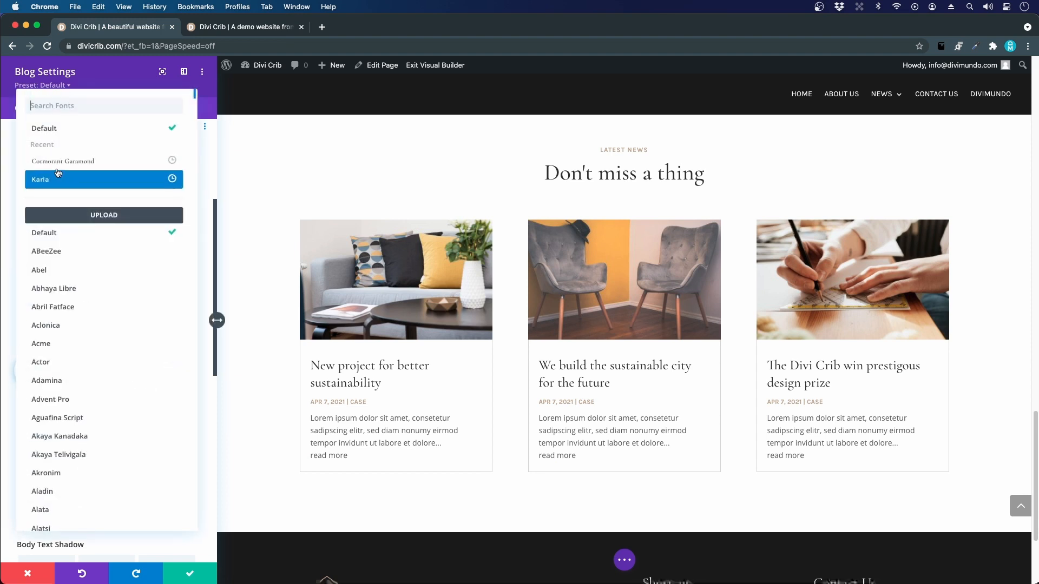
pyautogui.click(56, 179)
pyautogui.moveTo(35, 432); pyautogui.dragTo(36, 434)
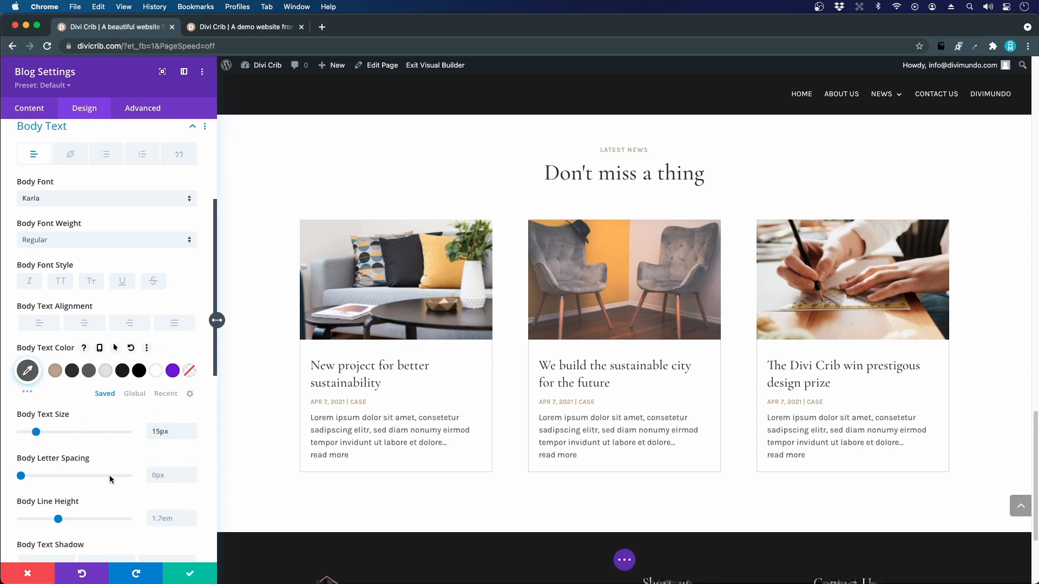
pyautogui.scroll(-5, 109, 475)
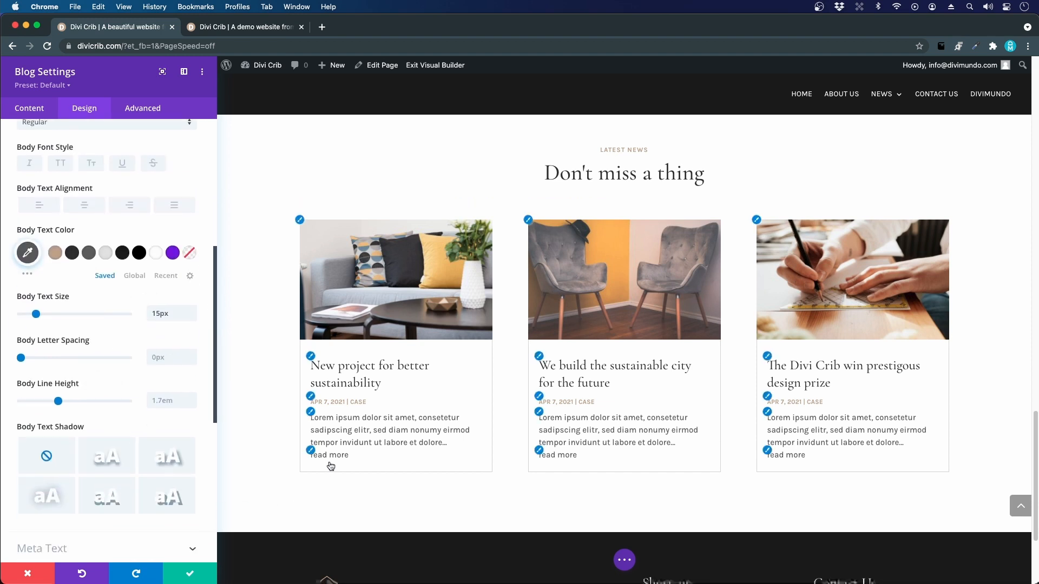
# Step: Style the Read More text in Karla Bold, uppercase, with the beige color #c2ab92, using the demo site's news cards as reference
pyautogui.click(311, 451)
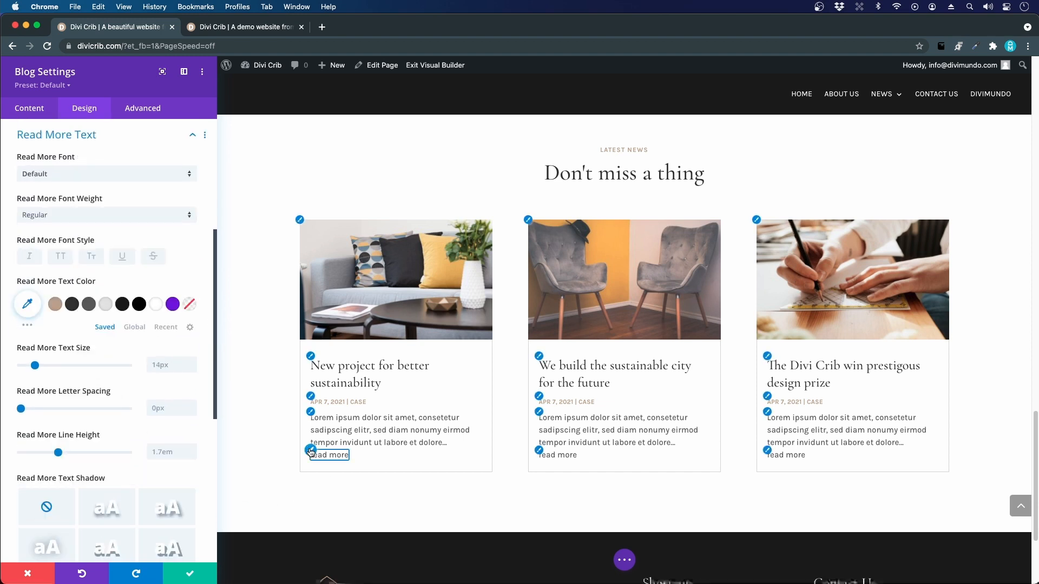
pyautogui.click(214, 25)
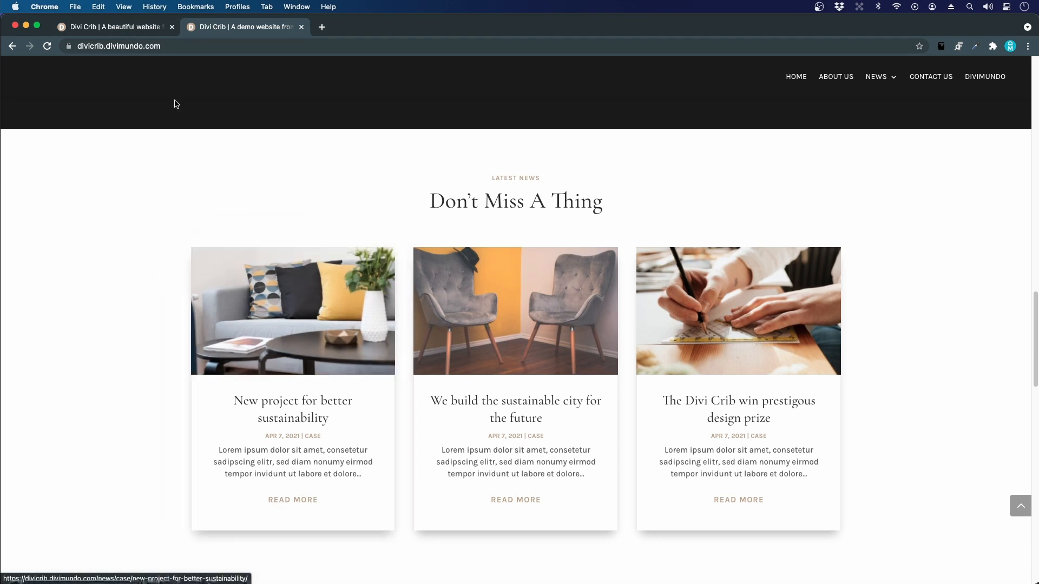
pyautogui.click(138, 27)
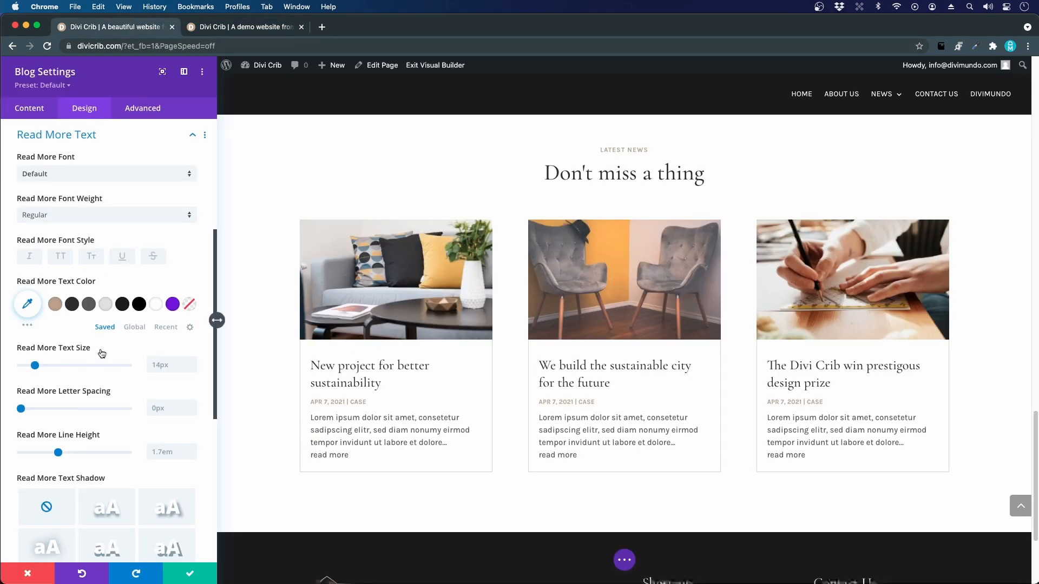
pyautogui.scroll(5, 74, 205)
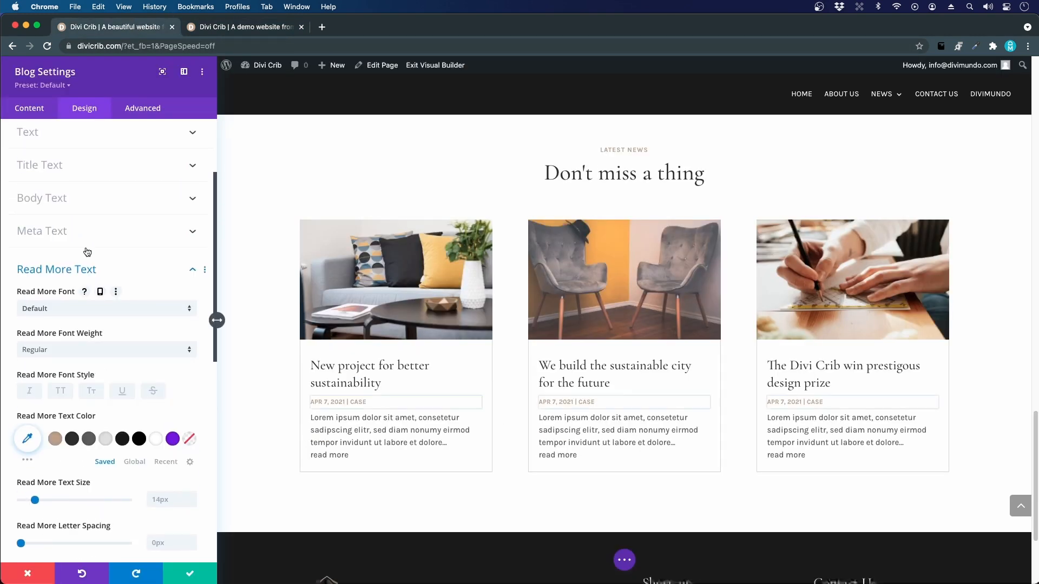
pyautogui.click(69, 309)
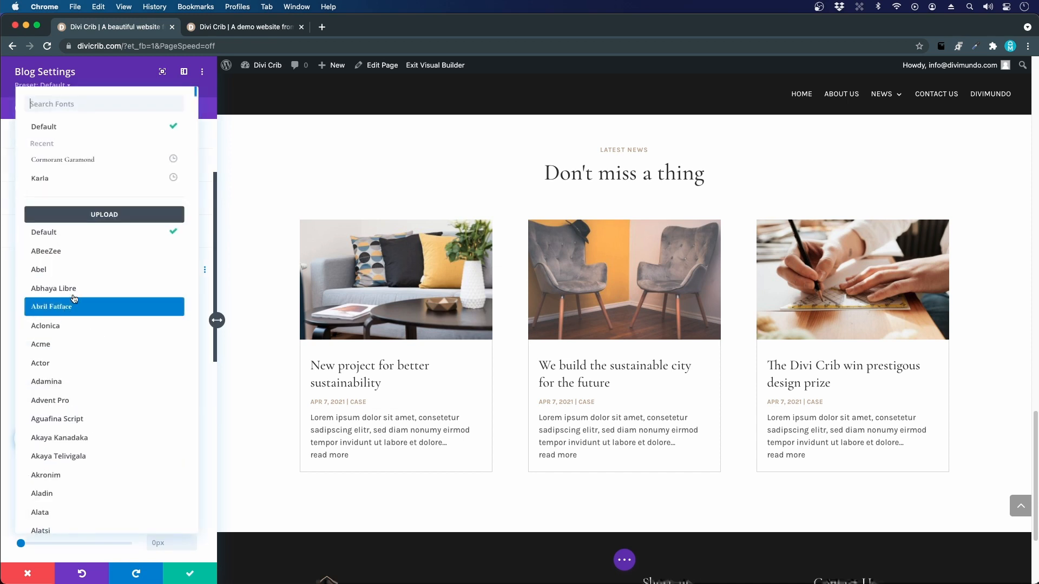
pyautogui.click(57, 177)
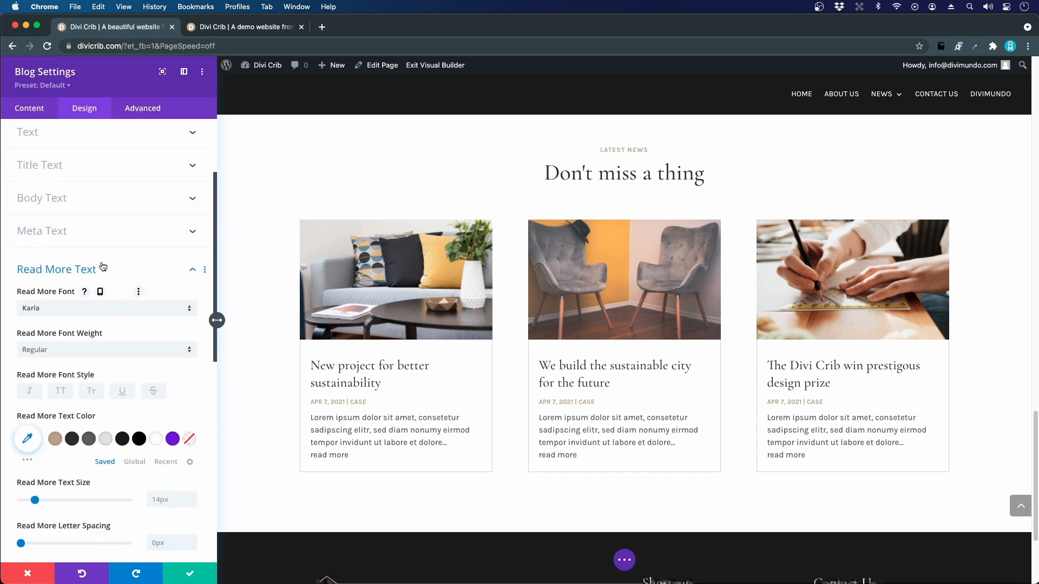
pyautogui.click(81, 353)
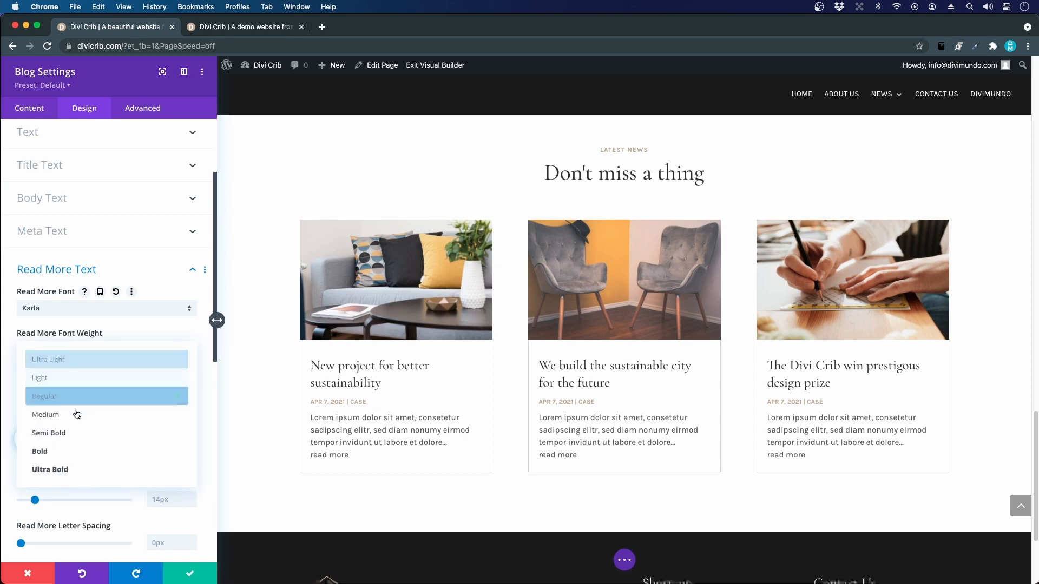
pyautogui.click(75, 445)
pyautogui.click(60, 392)
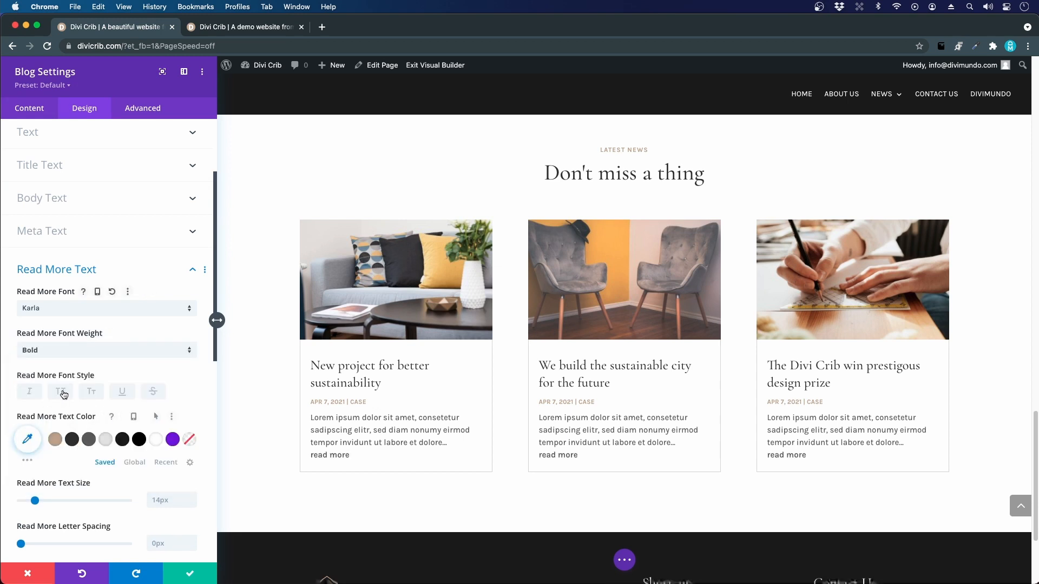
pyautogui.click(55, 440)
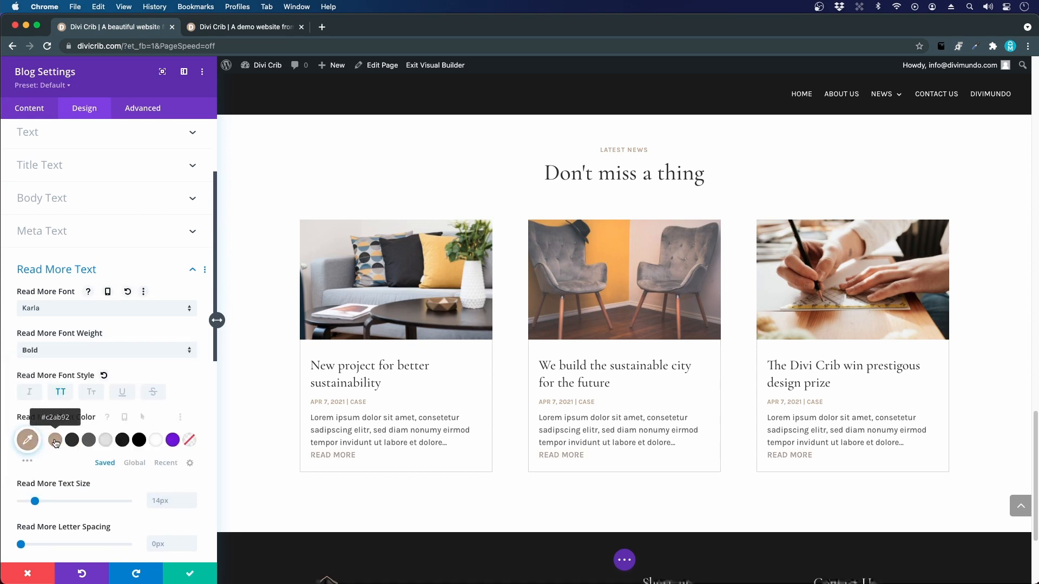
# Step: Compare the Read More links with the demo site and set the Read More letter spacing to 2px
pyautogui.scroll(-2, 60, 465)
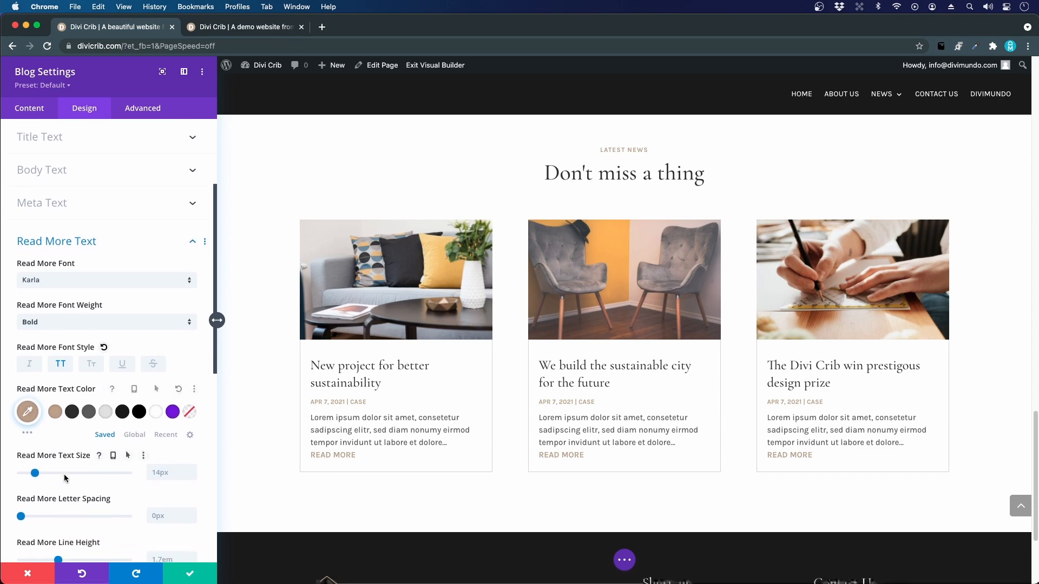
pyautogui.click(252, 32)
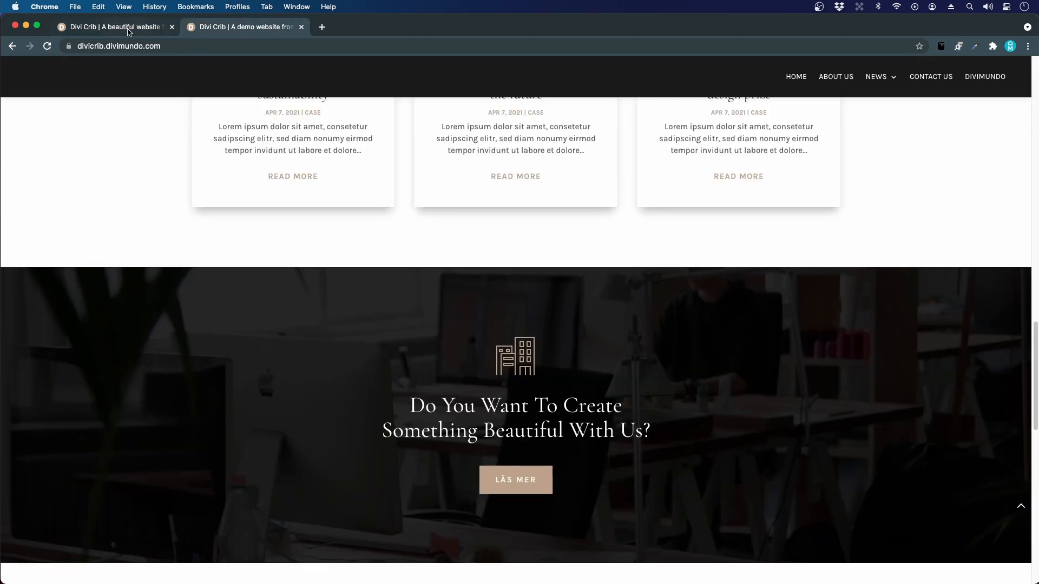
pyautogui.click(128, 30)
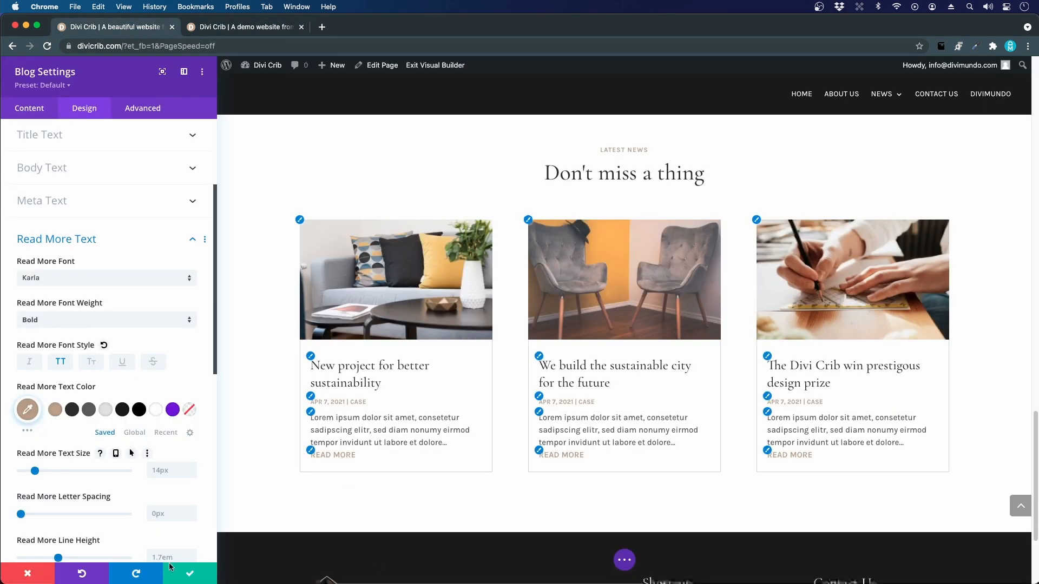
pyautogui.scroll(-5, 72, 462)
pyautogui.scroll(-1, 72, 463)
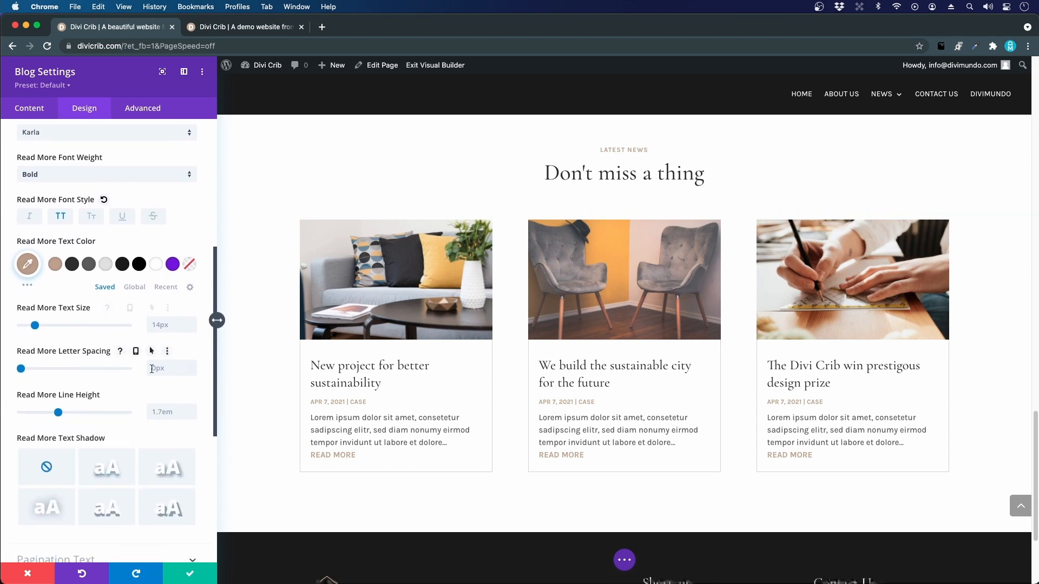
pyautogui.moveTo(22, 371); pyautogui.dragTo(24, 371)
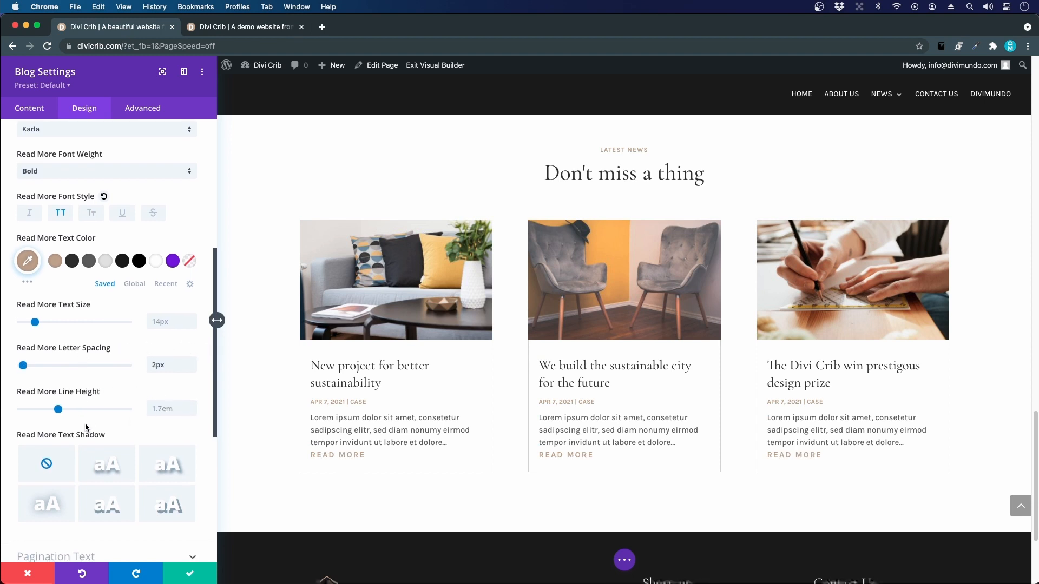
# Step: Check the spacing above the Read More links on the demo site and set the Read More line height to 5em
pyautogui.scroll(-1, 86, 423)
pyautogui.scroll(-3, 85, 428)
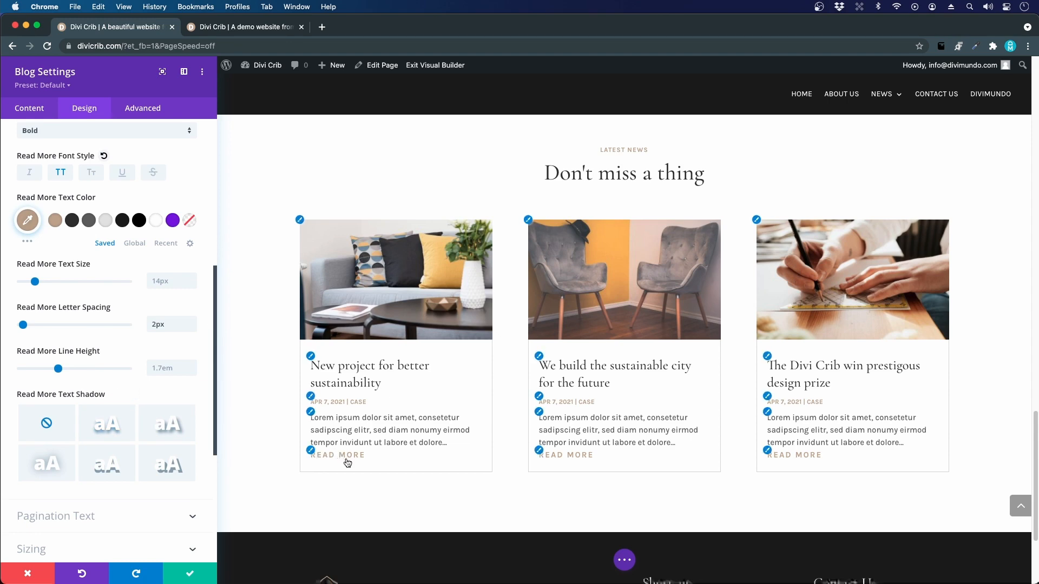
pyautogui.hotkey('ctrl', 'Tab')
pyautogui.scroll(-6, 311, 482)
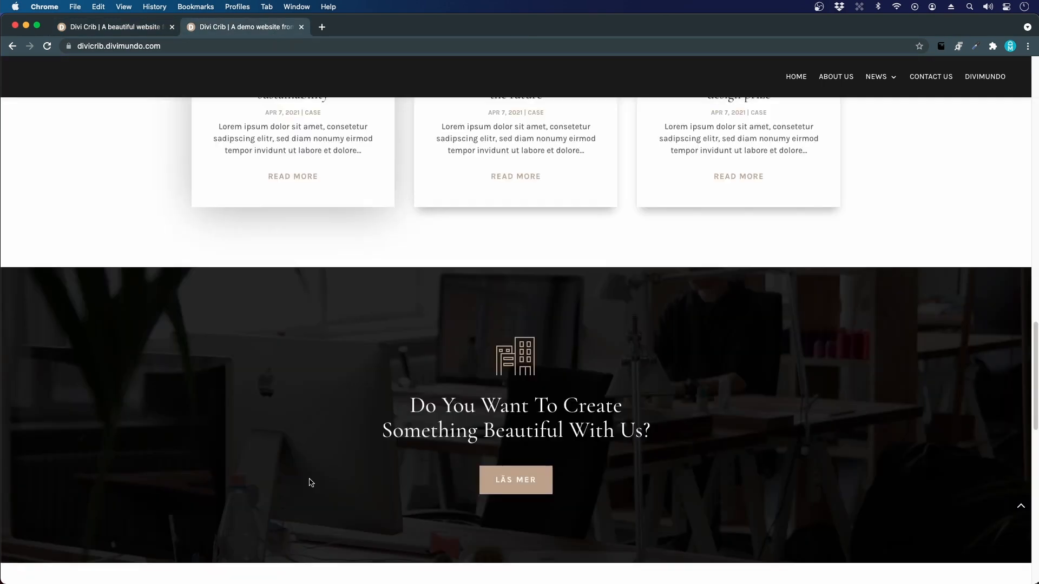
pyautogui.scroll(6, 311, 483)
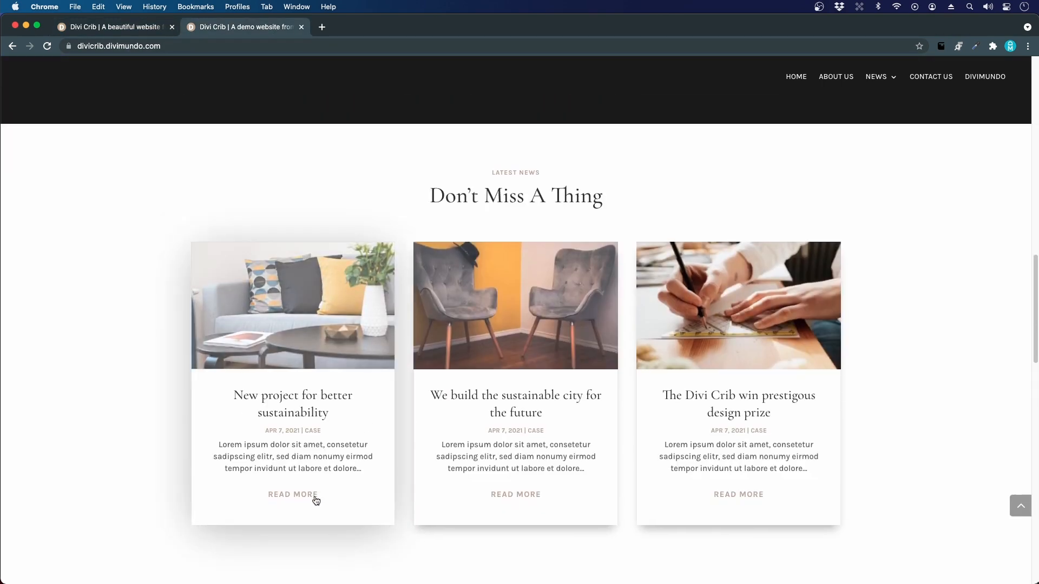
pyautogui.hotkey('ctrl', 'shift', 'Tab')
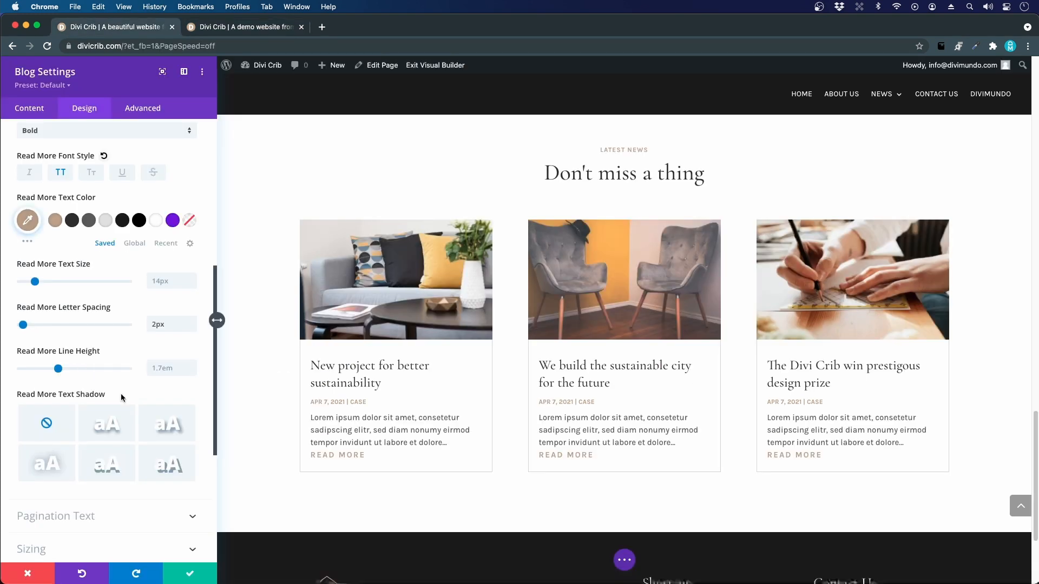
pyautogui.scroll(-1, 172, 347)
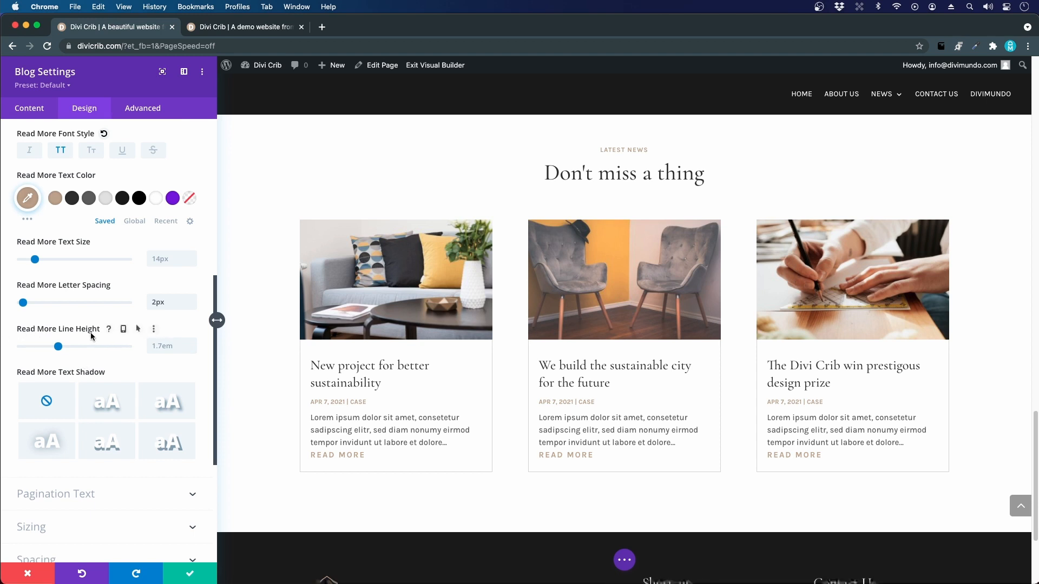
pyautogui.moveTo(57, 346); pyautogui.dragTo(129, 351)
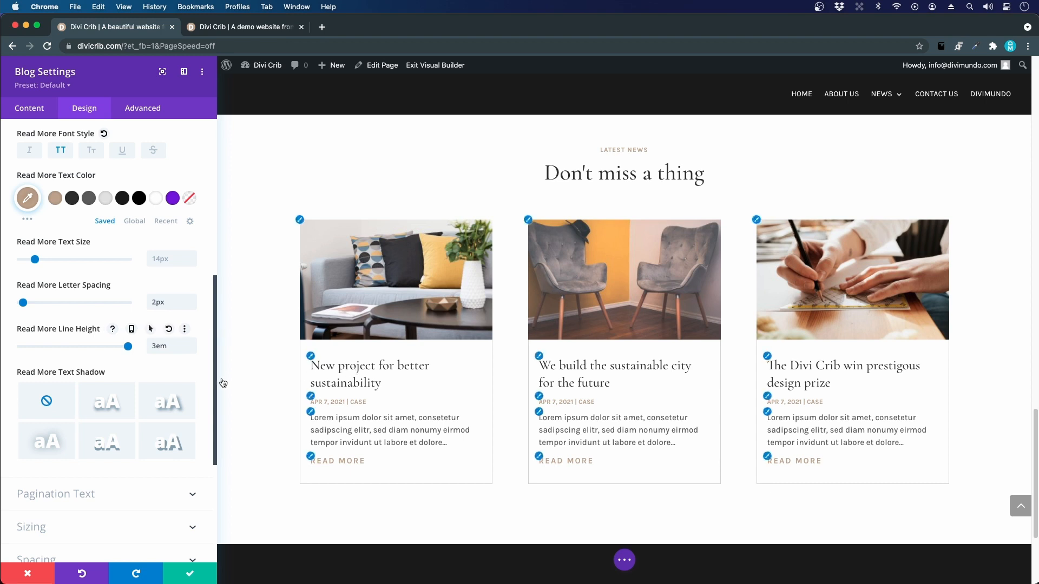
pyautogui.moveTo(156, 346); pyautogui.dragTo(145, 345)
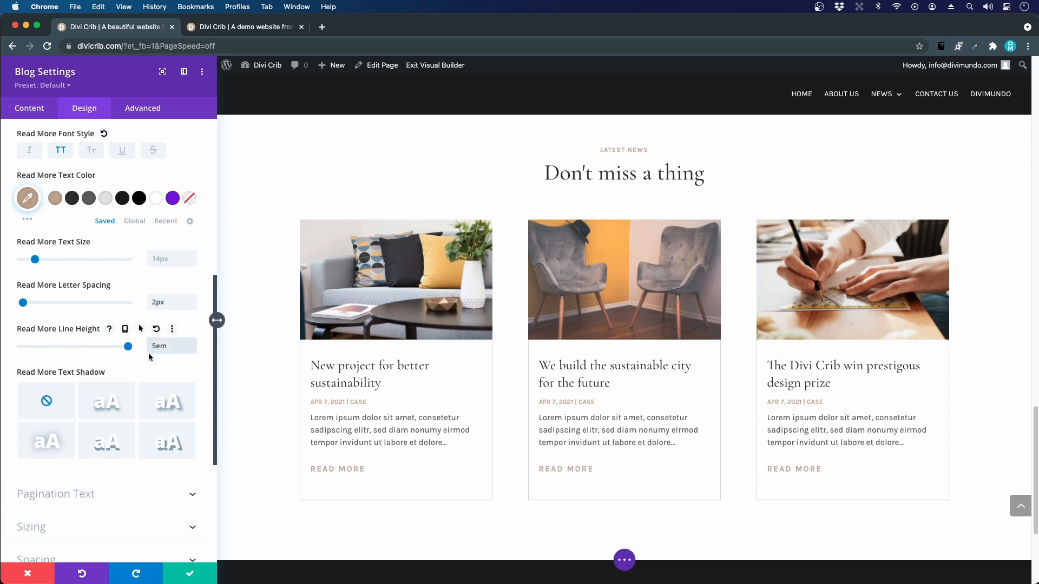
# Step: Compare the Read More text and card styling with the news cards on the demo site
pyautogui.click(170, 373)
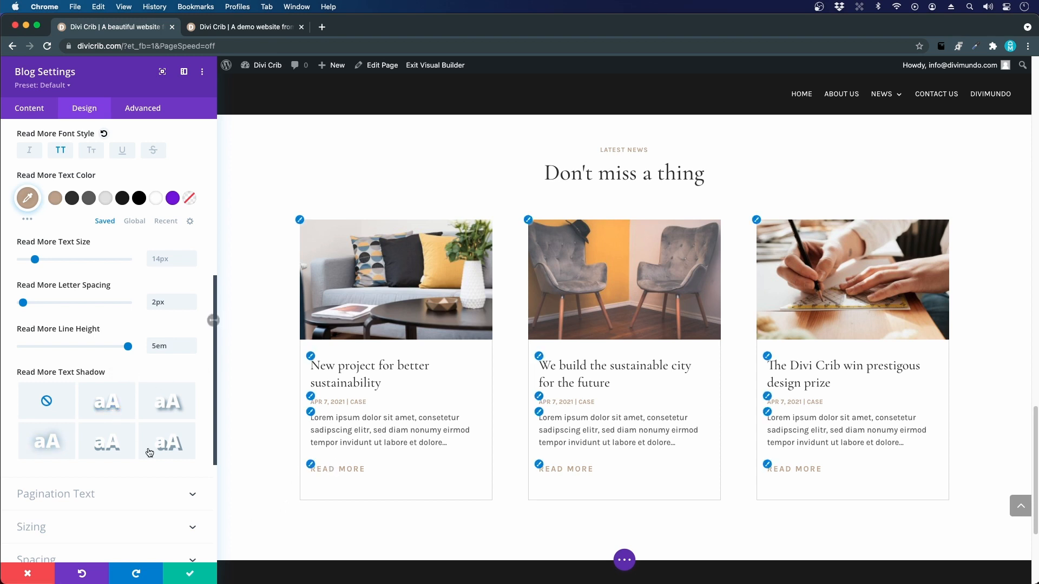
pyautogui.scroll(3, 105, 466)
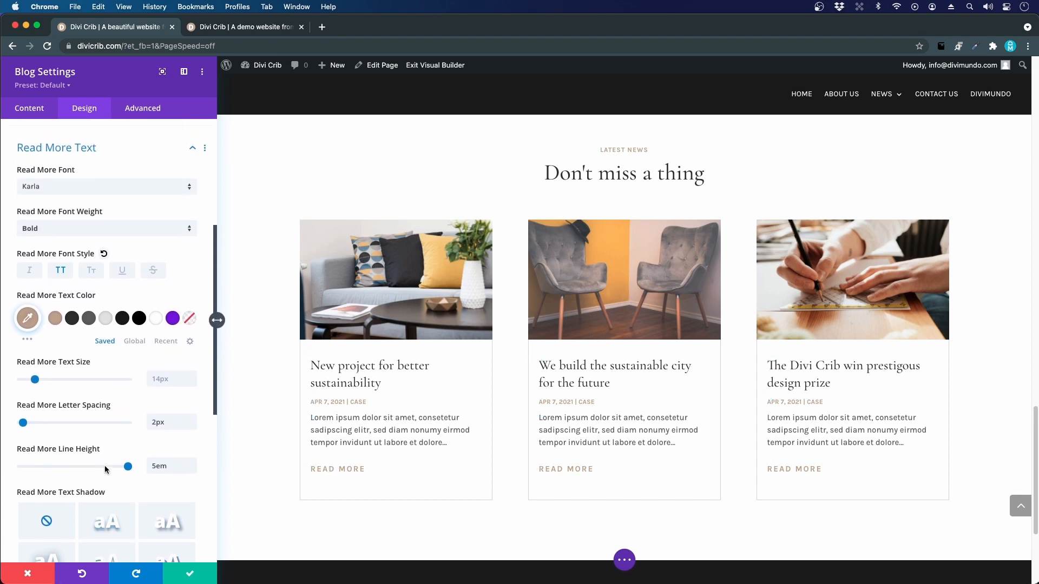
pyautogui.scroll(1, 105, 467)
pyautogui.scroll(-3, 105, 467)
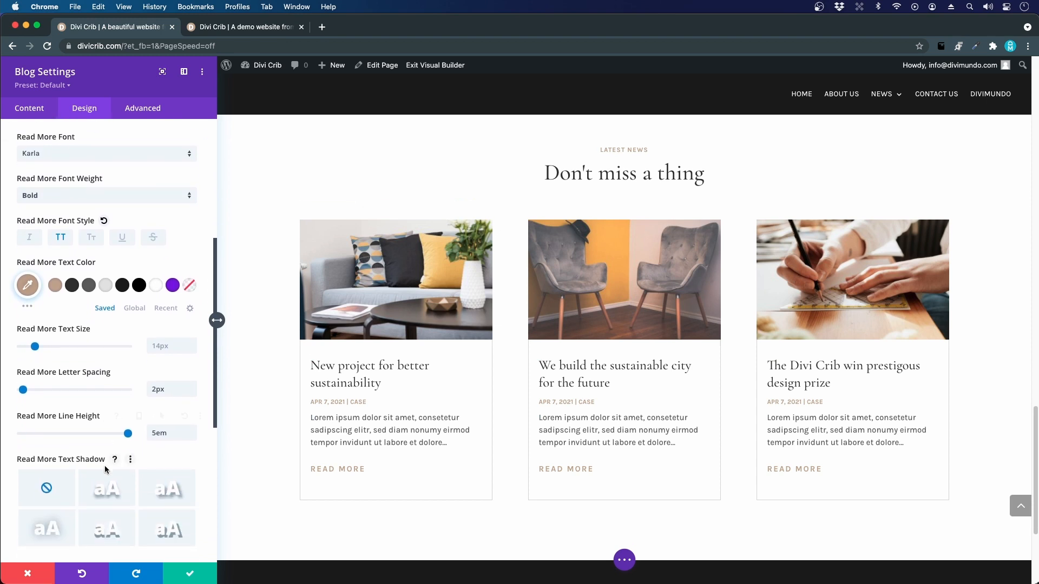
pyautogui.scroll(-2, 105, 469)
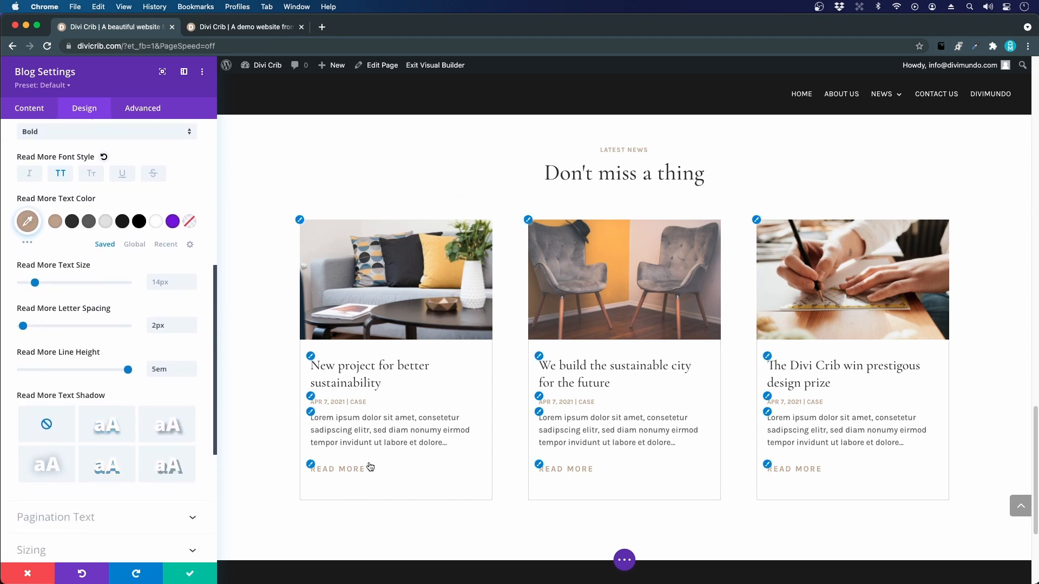
pyautogui.click(244, 27)
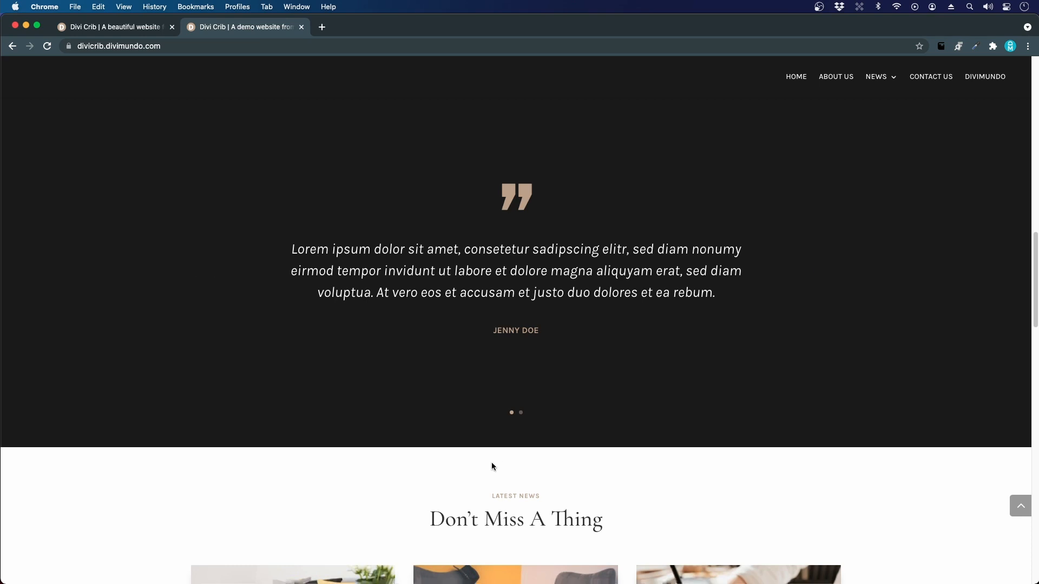
pyautogui.scroll(-1, 490, 463)
pyautogui.scroll(-9, 489, 466)
pyautogui.scroll(2, 304, 408)
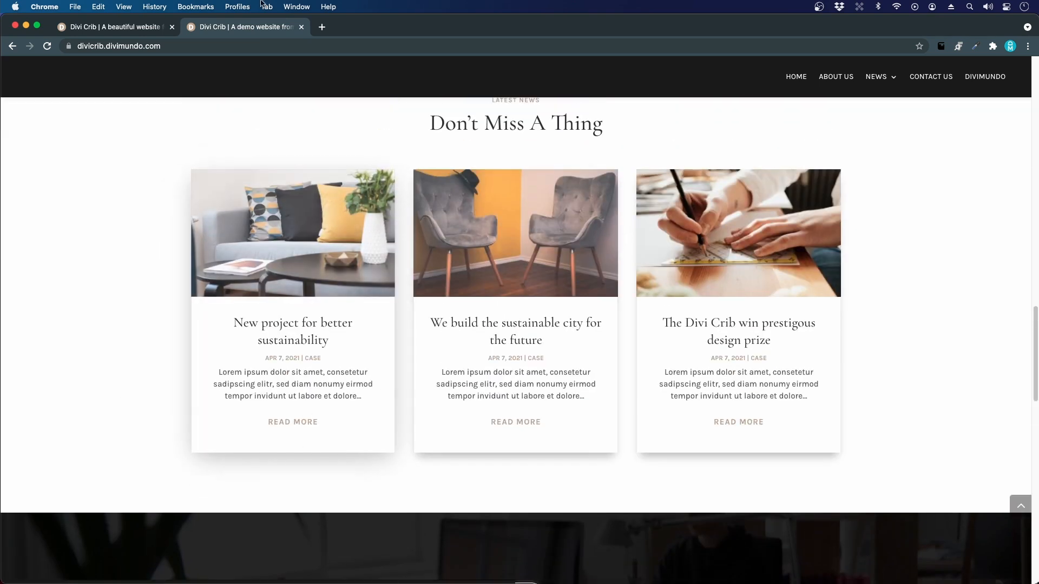
pyautogui.click(139, 33)
# Step: Center the text alignment of the blog module's post cards
pyautogui.scroll(6, 85, 304)
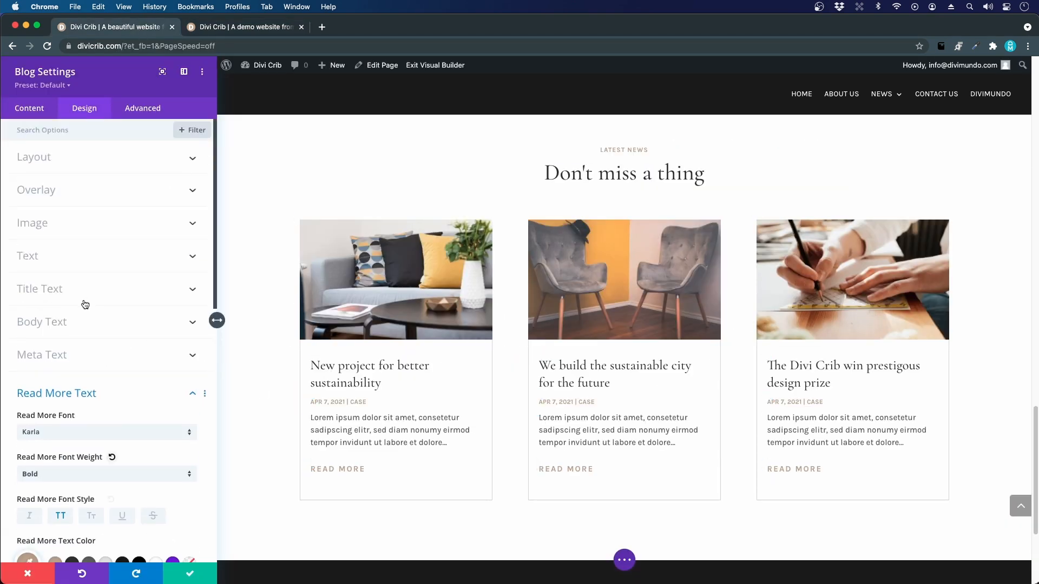
pyautogui.click(47, 264)
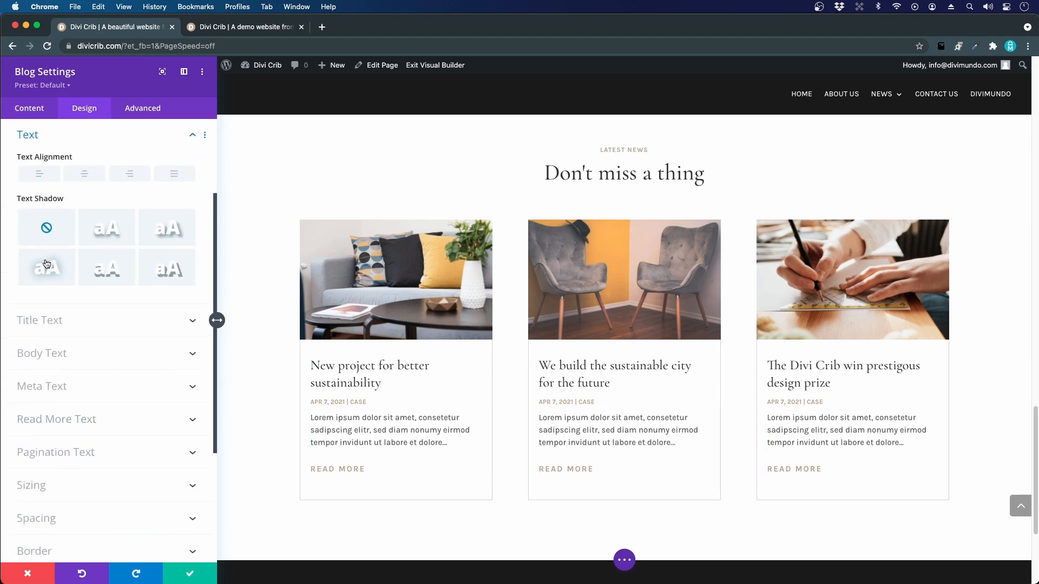
pyautogui.click(90, 178)
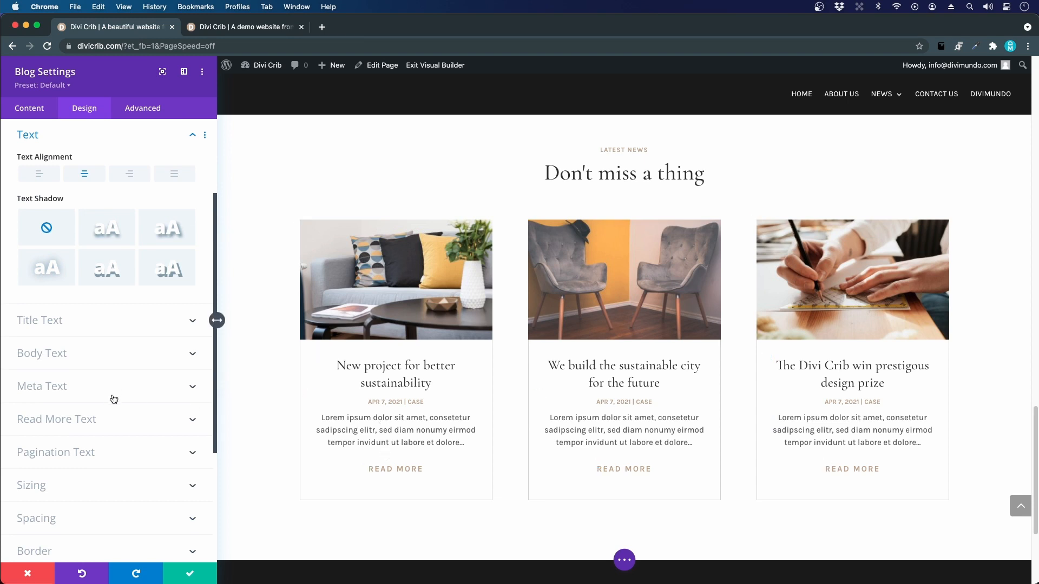
# Step: Remove the border around the blog cards by setting the grid layout border width to 0px
pyautogui.scroll(-5, 114, 400)
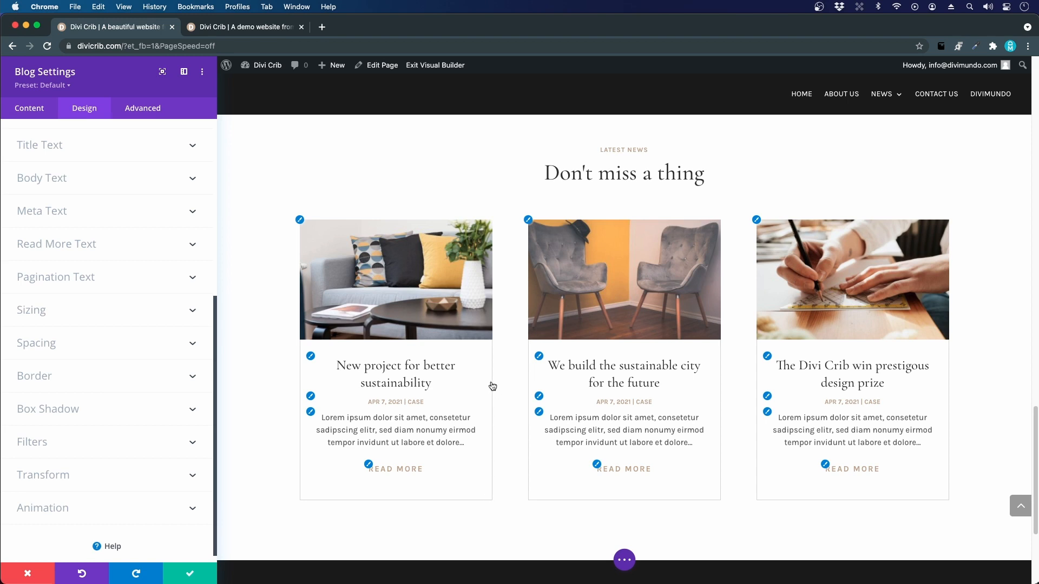
pyautogui.click(35, 385)
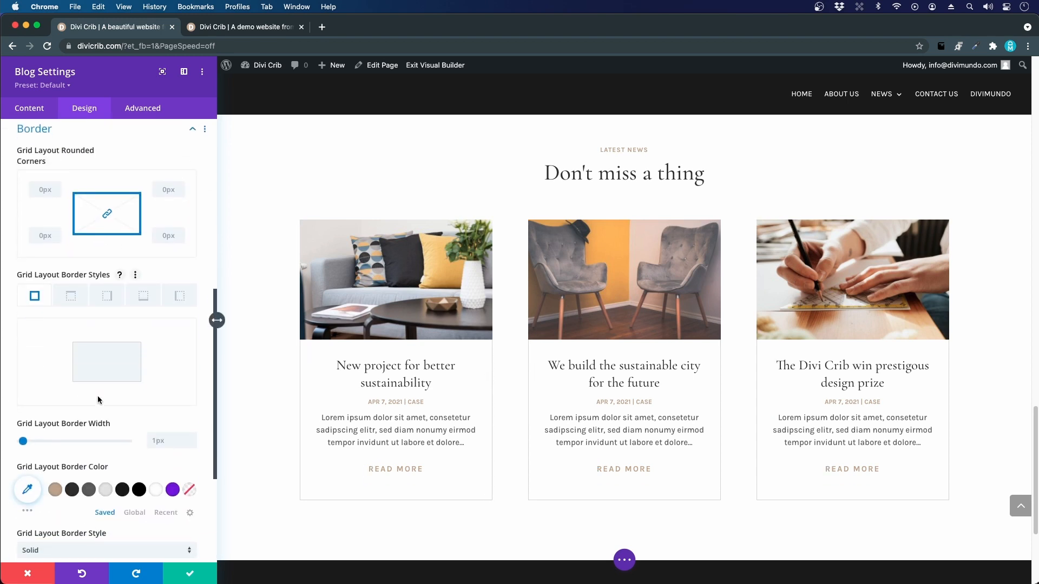
pyautogui.scroll(-1, 81, 406)
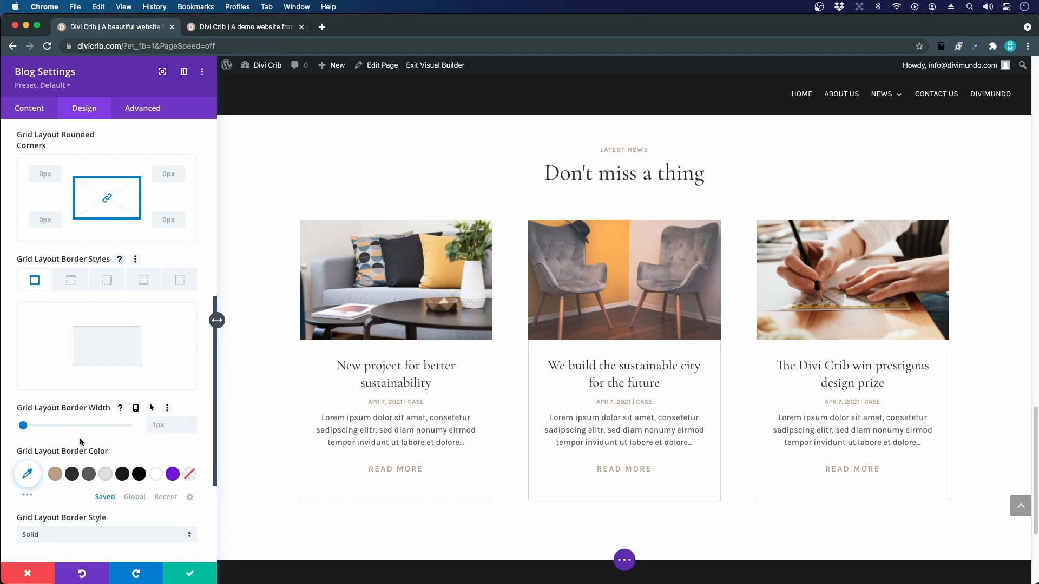
pyautogui.moveTo(22, 426); pyautogui.dragTo(18, 426)
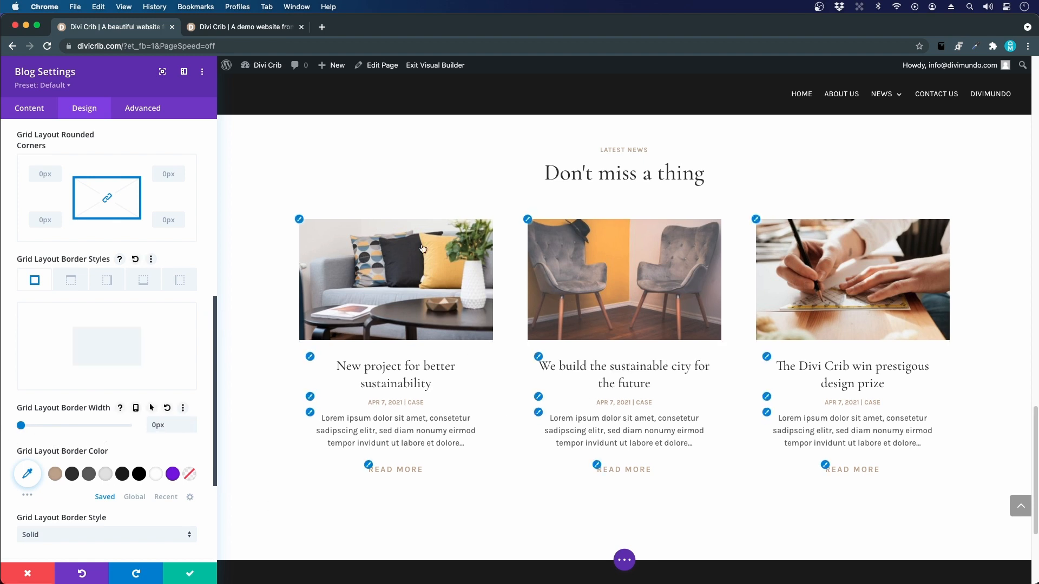
# Step: Apply the box shadow preset that casts a soft shadow below the blog cards
pyautogui.scroll(-5, 101, 407)
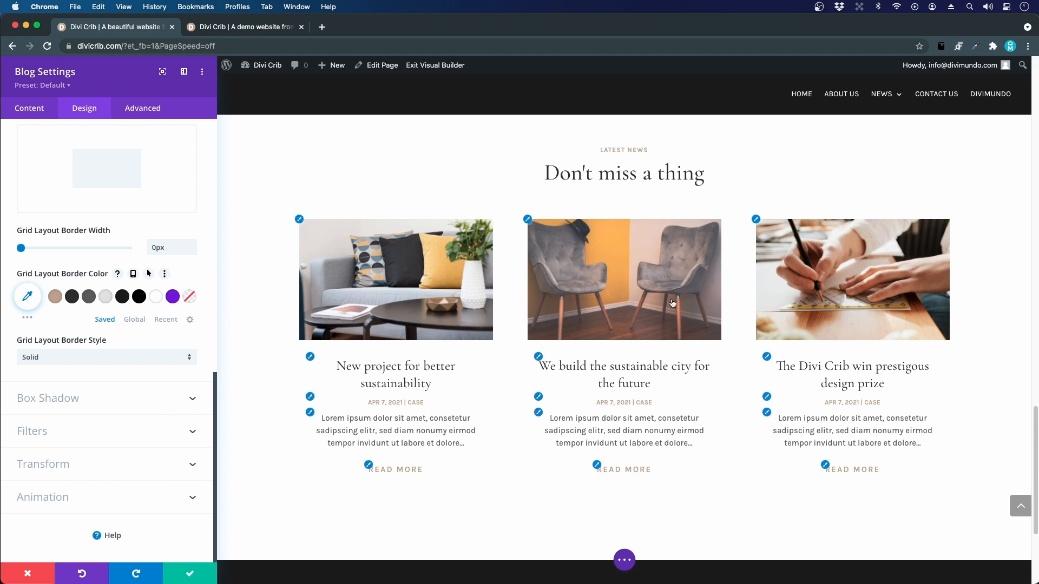
pyautogui.click(76, 407)
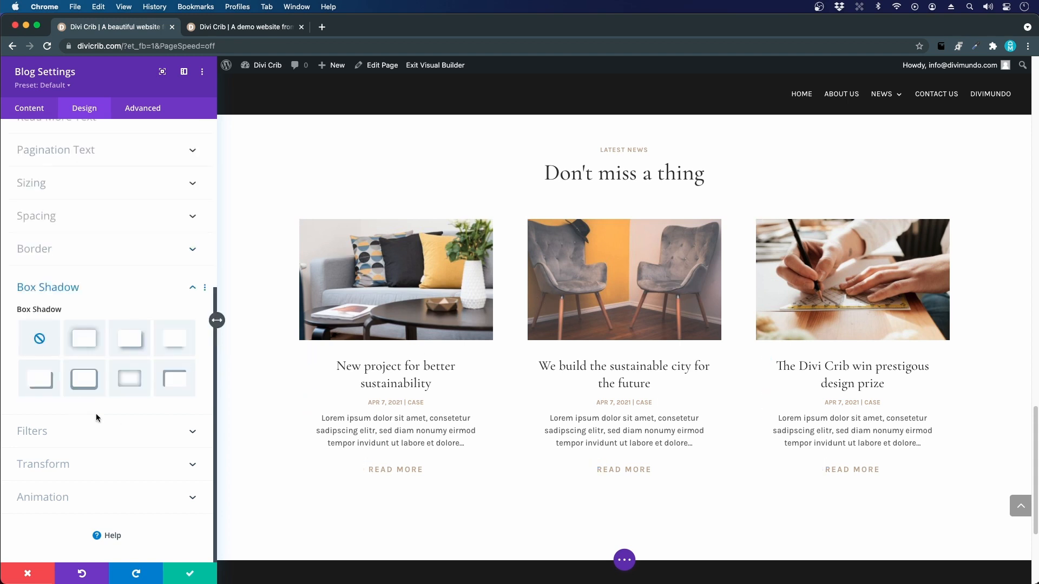
pyautogui.click(173, 341)
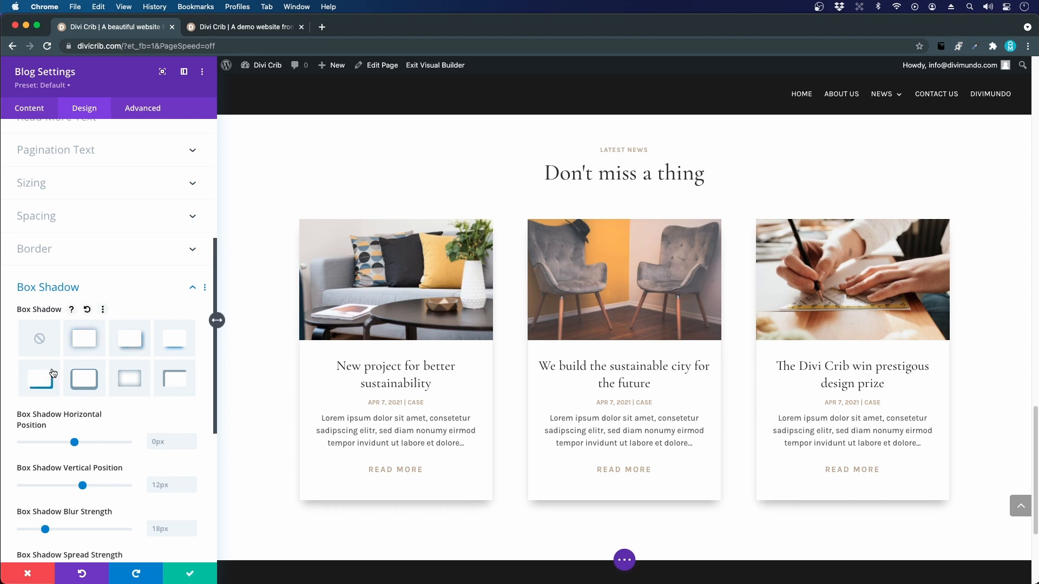
# Step: Set the box shadow blur strength to 80px for the hover state and compare it with the default state
pyautogui.scroll(-4, 53, 372)
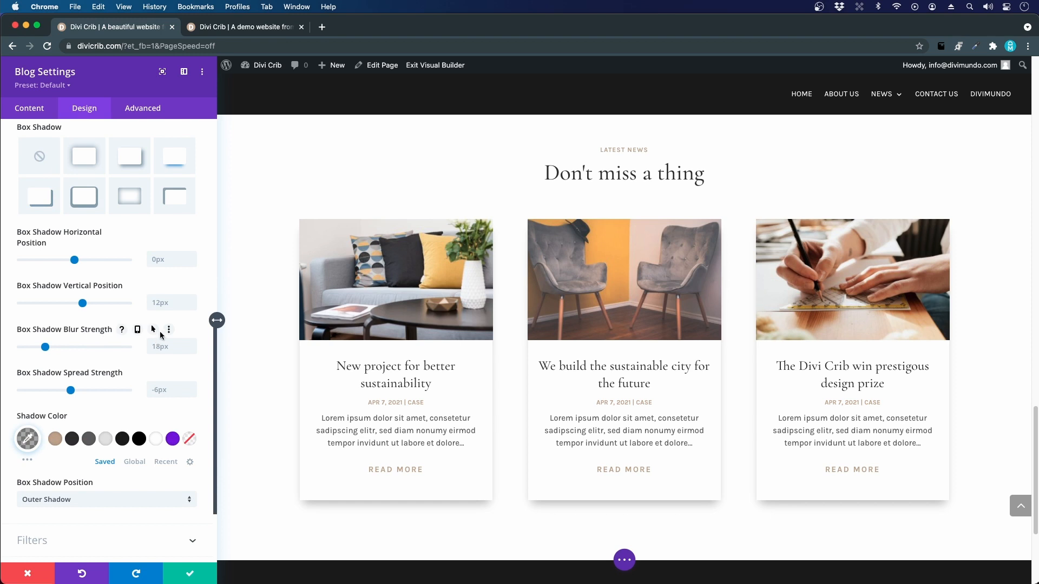
pyautogui.click(152, 330)
pyautogui.click(152, 350)
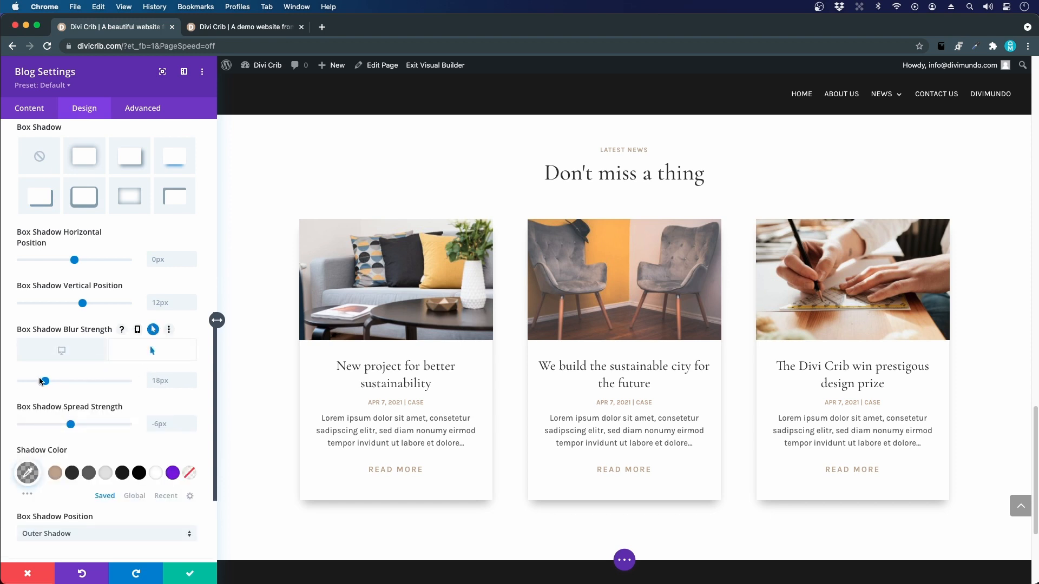
pyautogui.moveTo(46, 382); pyautogui.dragTo(210, 386)
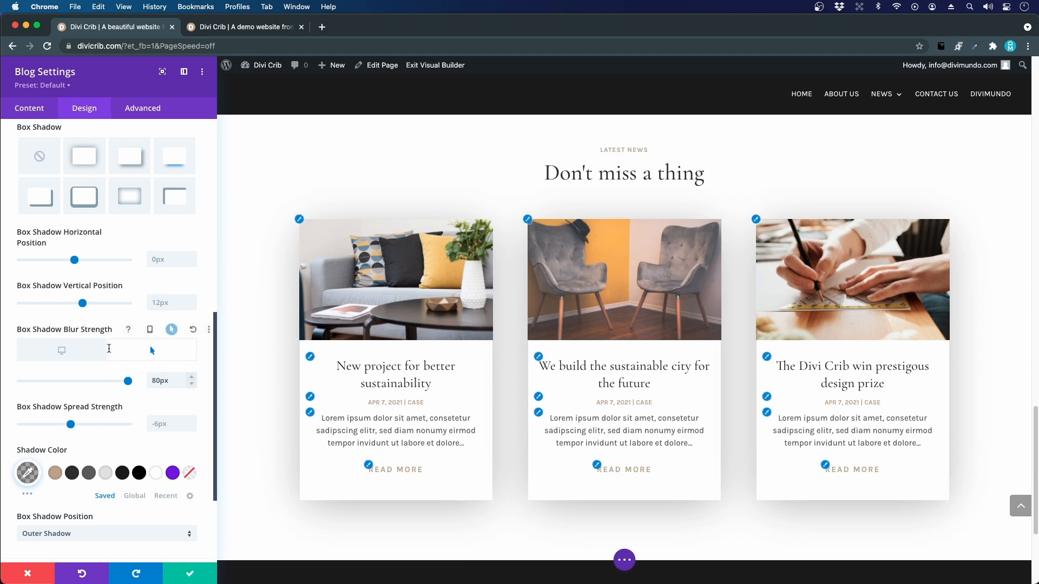
pyautogui.click(86, 350)
pyautogui.click(134, 353)
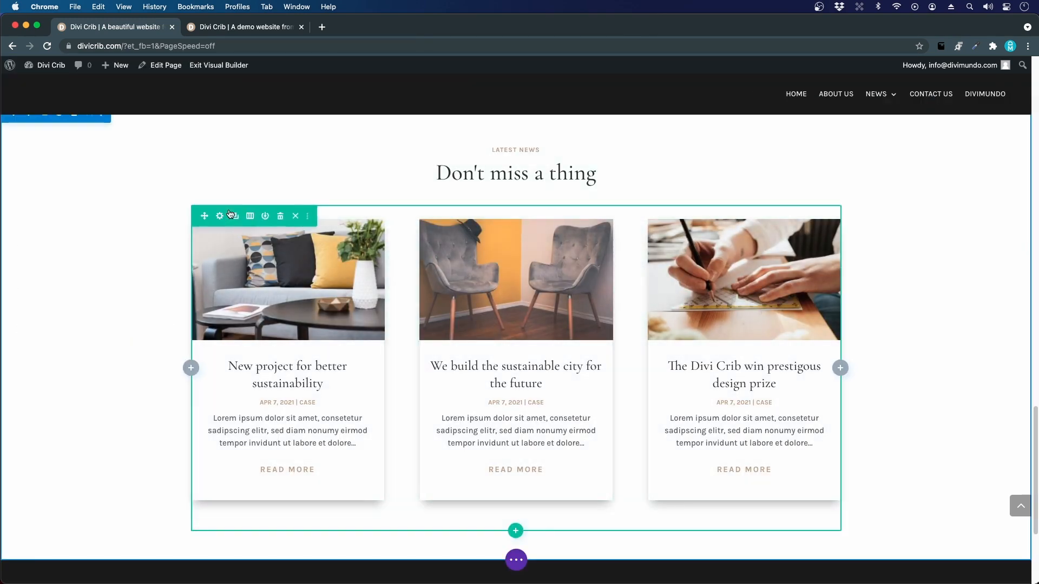
# Step: Enable a custom gutter width of 2 for the row holding the blog cards and save the row settings
pyautogui.click(220, 216)
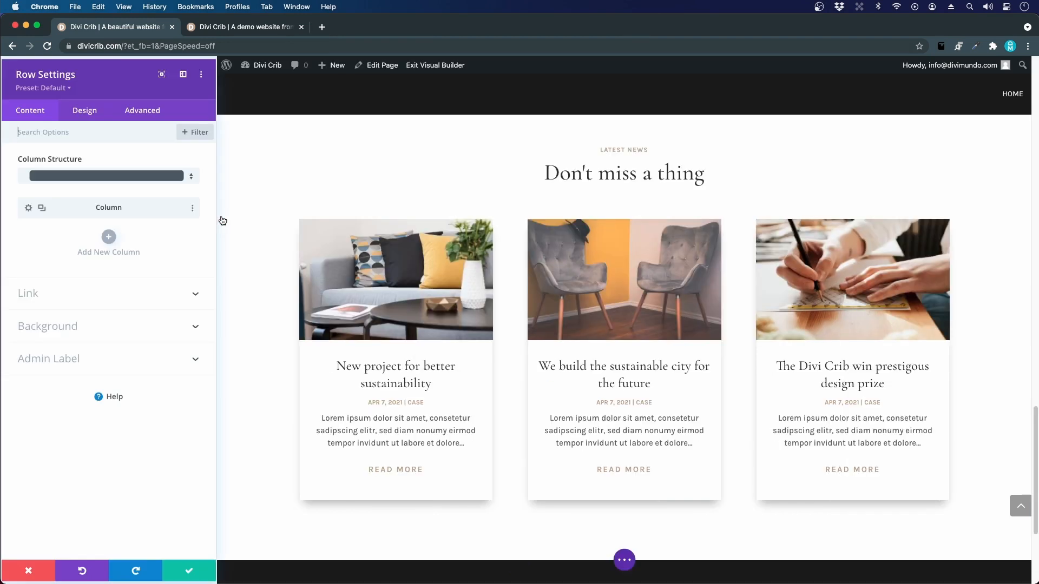
pyautogui.click(76, 114)
pyautogui.click(59, 162)
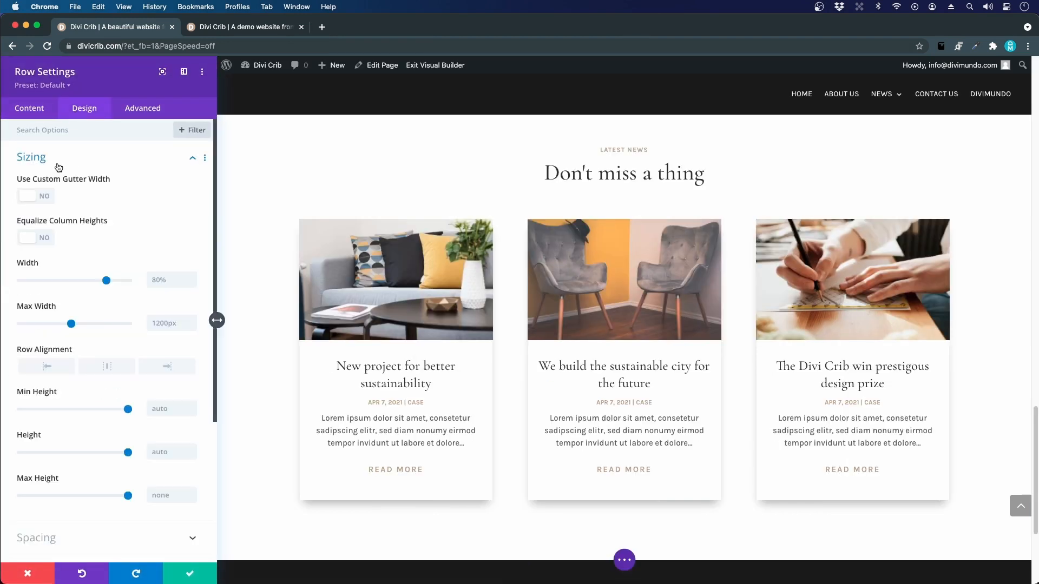
pyautogui.click(43, 200)
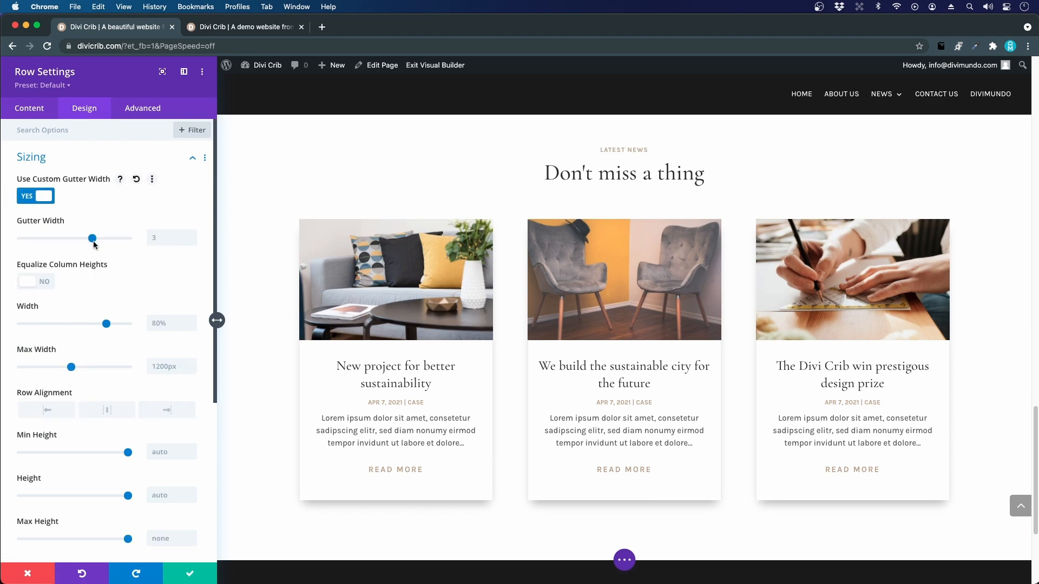
pyautogui.click(66, 238)
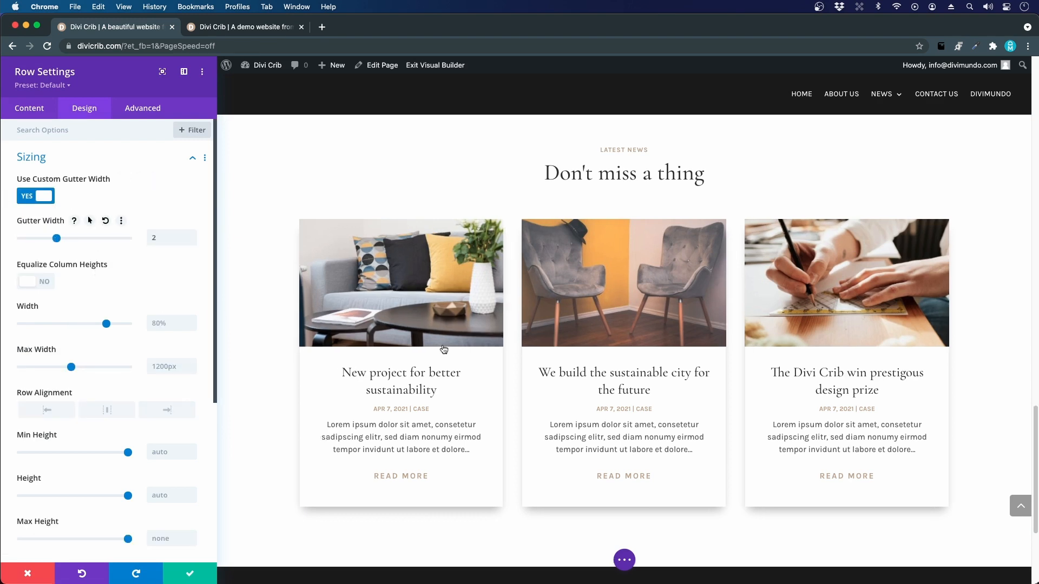
pyautogui.click(189, 573)
# Step: Insert a Button module below the blog cards and set its text to "All news"
pyautogui.scroll(-3, 510, 412)
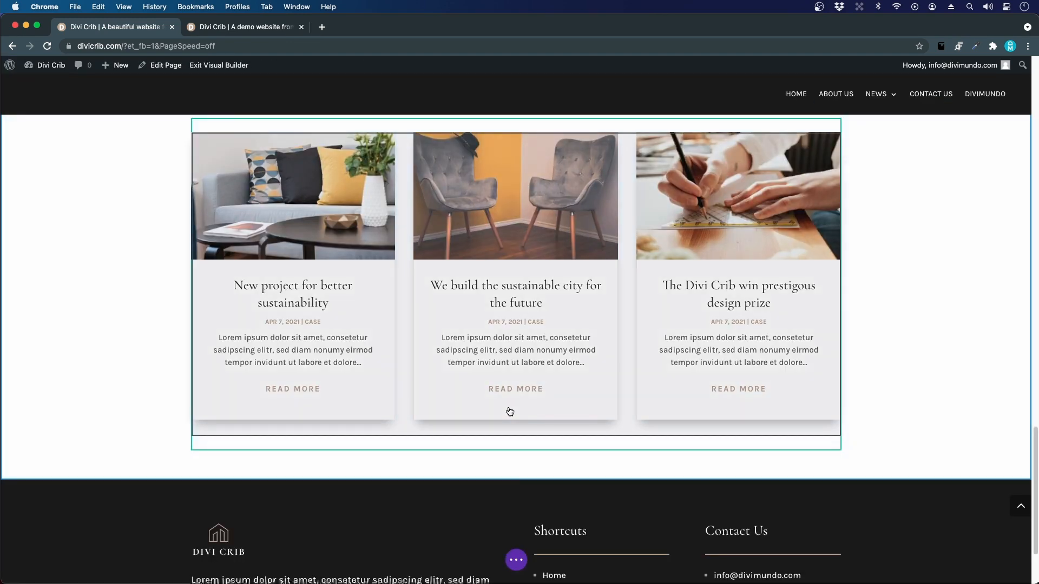
pyautogui.click(515, 415)
pyautogui.write('butt')
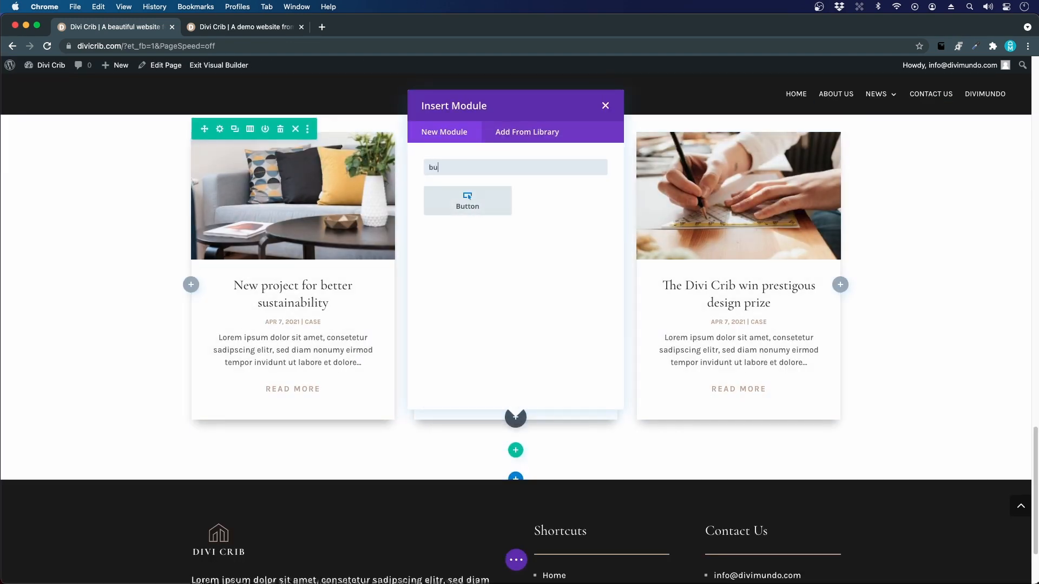
pyautogui.click(466, 202)
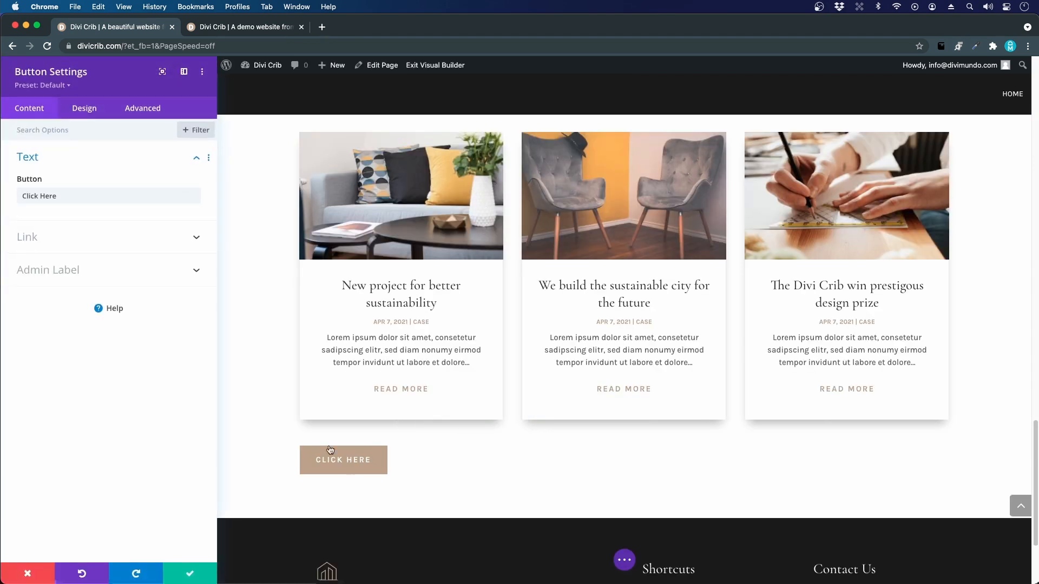
pyautogui.tripleClick(67, 203)
pyautogui.write('All news')
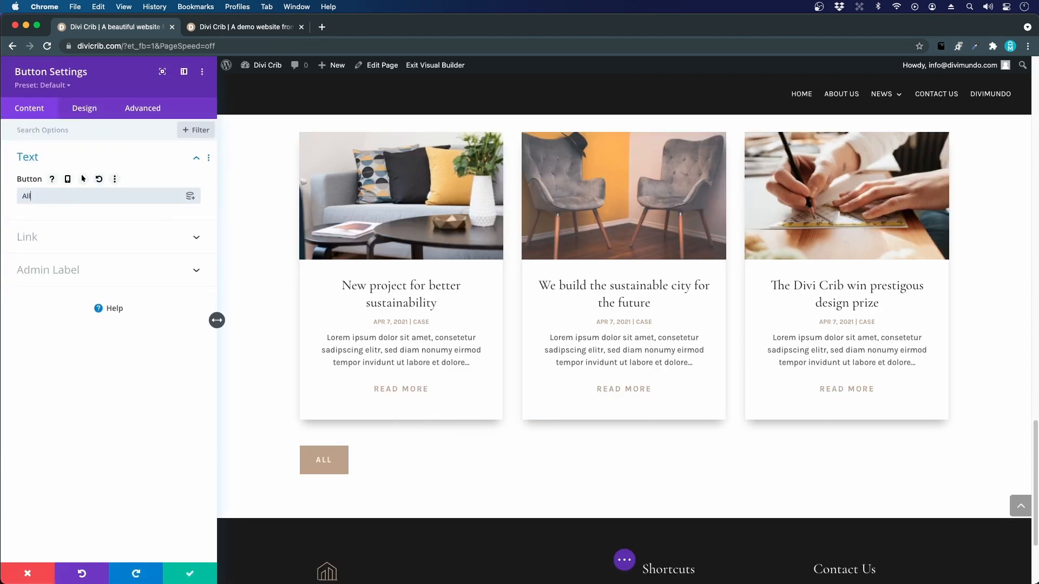
# Step: Link the All news button to the News page using a dynamic page link
pyautogui.click(36, 238)
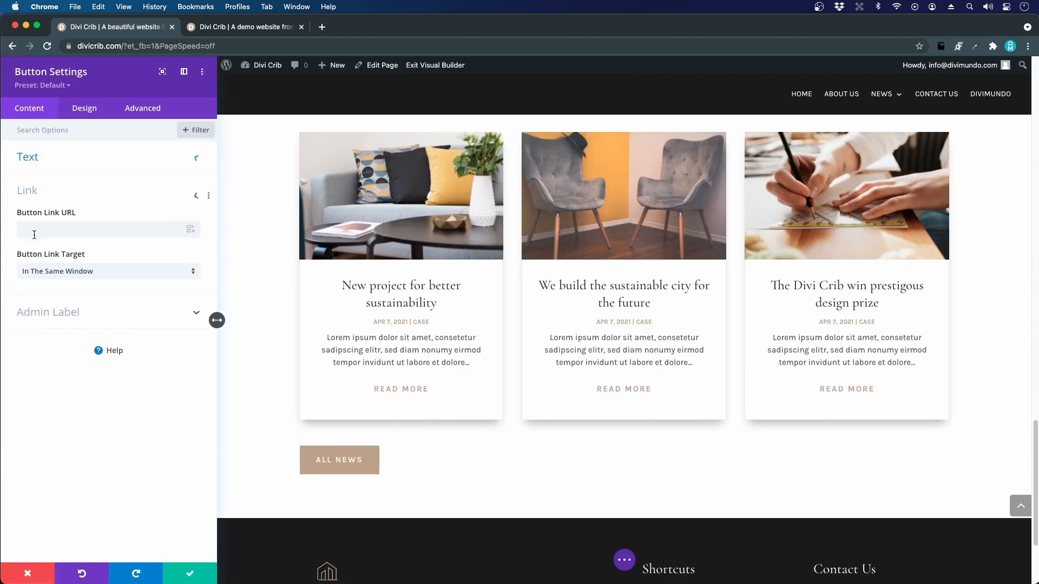
pyautogui.click(190, 236)
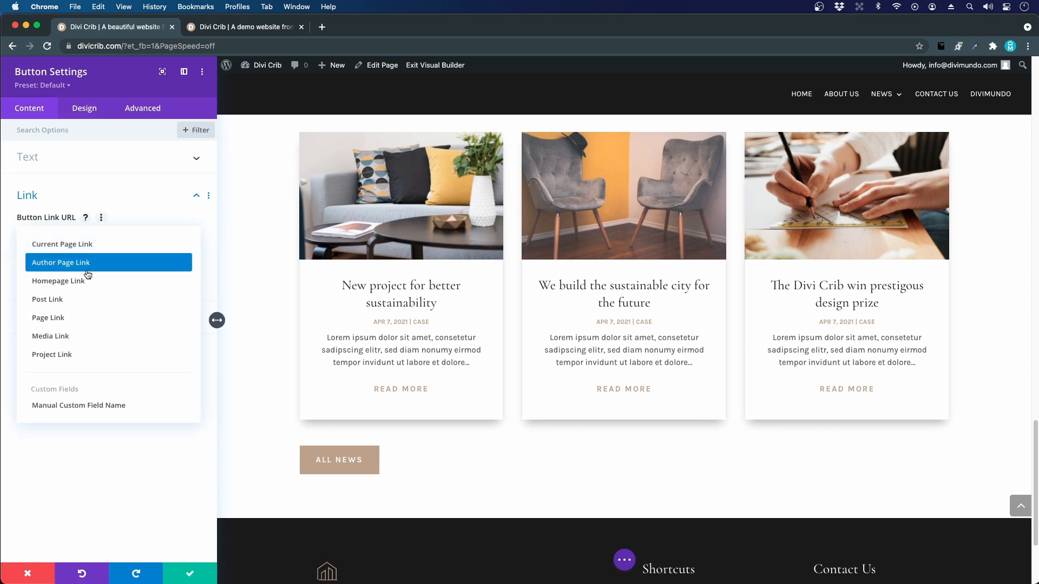
pyautogui.click(68, 318)
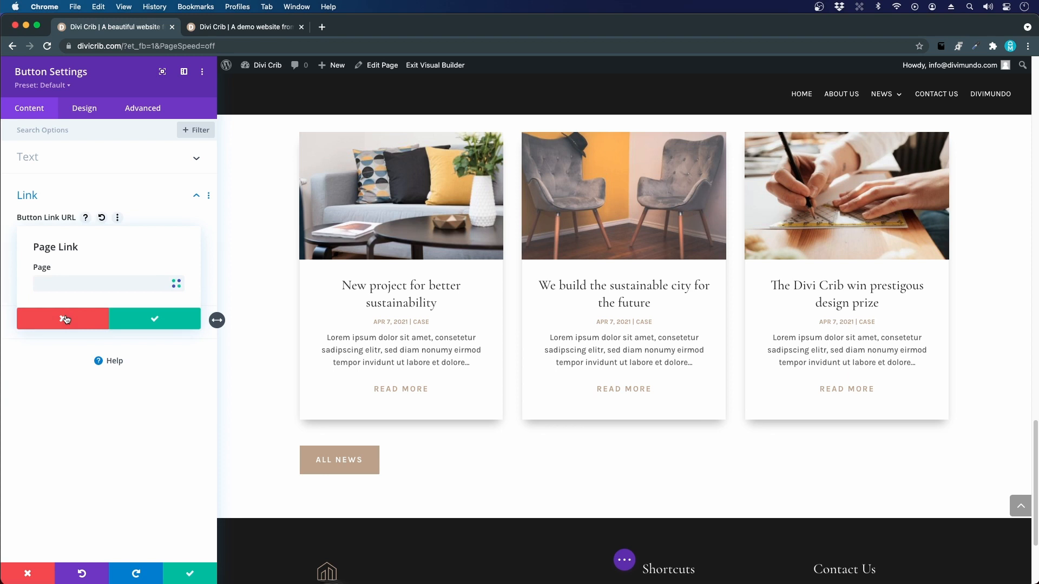
pyautogui.click(84, 288)
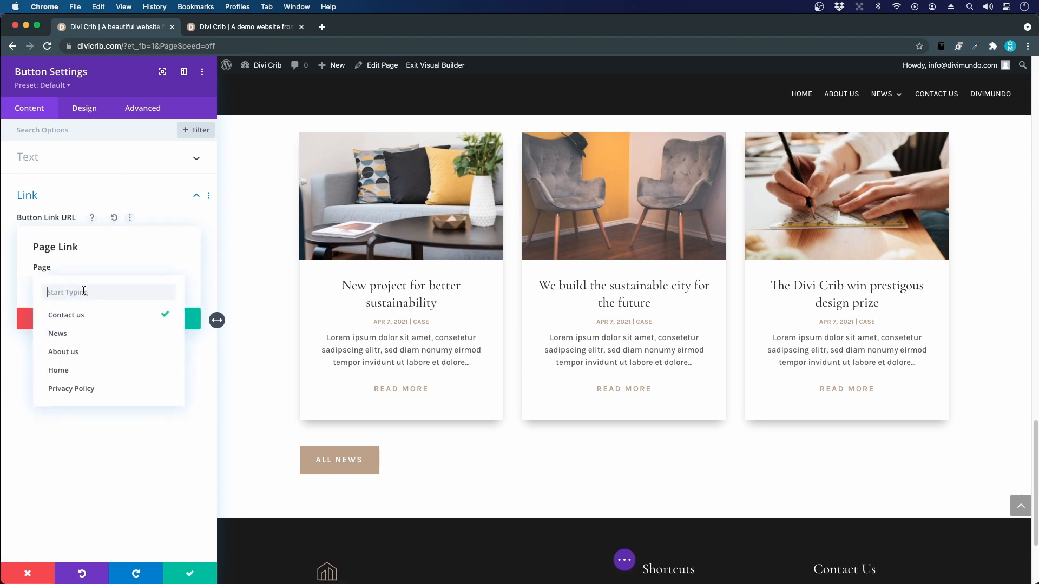
pyautogui.click(80, 336)
pyautogui.click(156, 324)
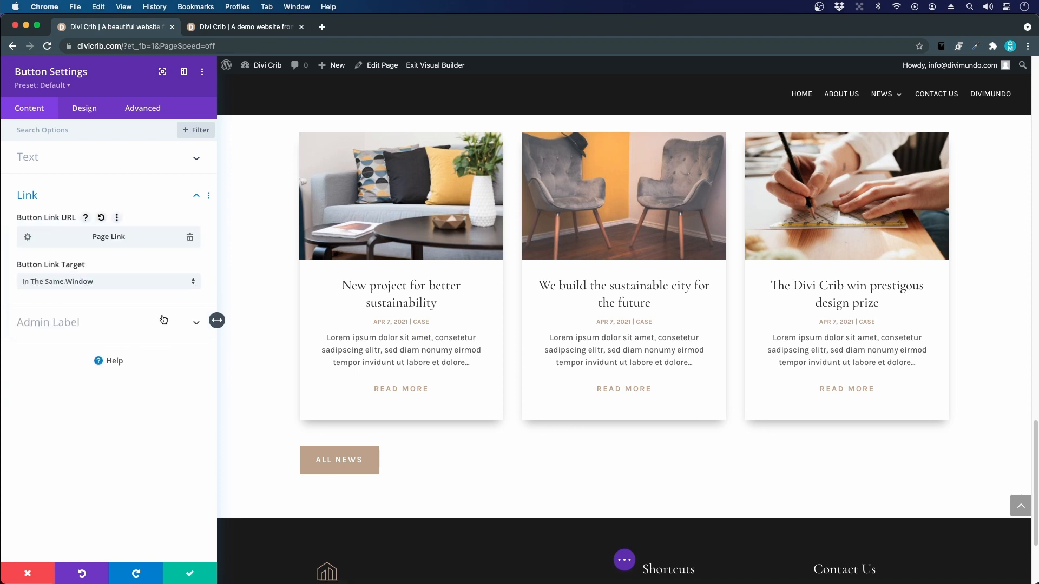
# Step: Center the All news button below the blog cards
pyautogui.click(84, 111)
pyautogui.click(54, 158)
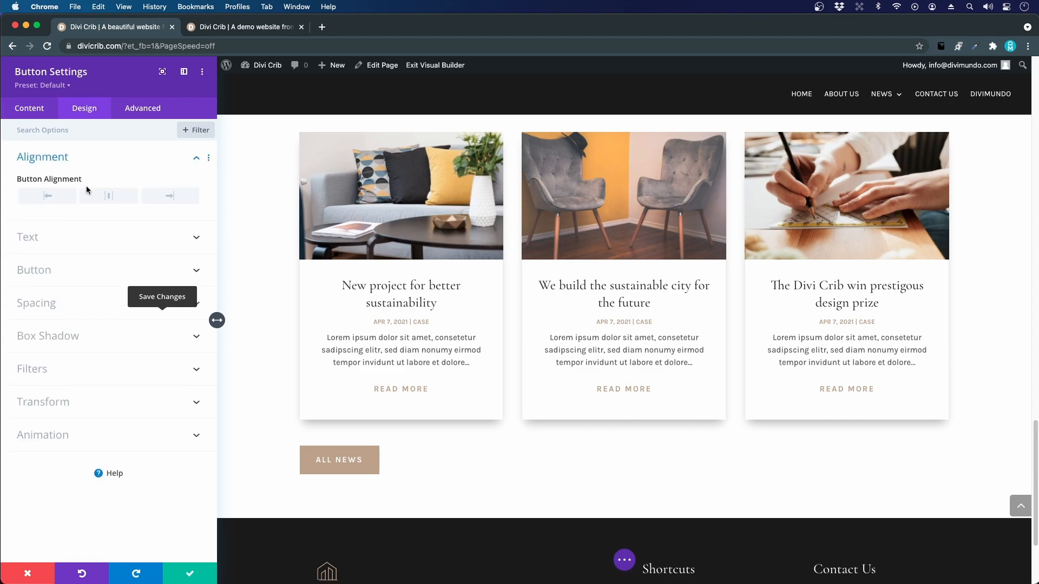
pyautogui.click(109, 198)
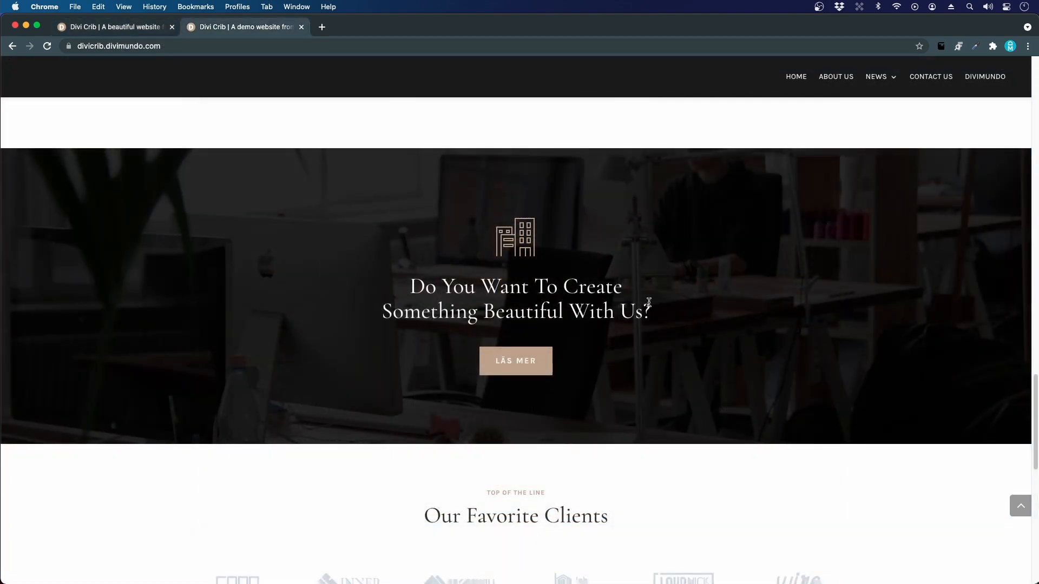
# Step: Switch back to the builder page and add a regular section with a one-column row and Text module below the All news section
pyautogui.click(140, 34)
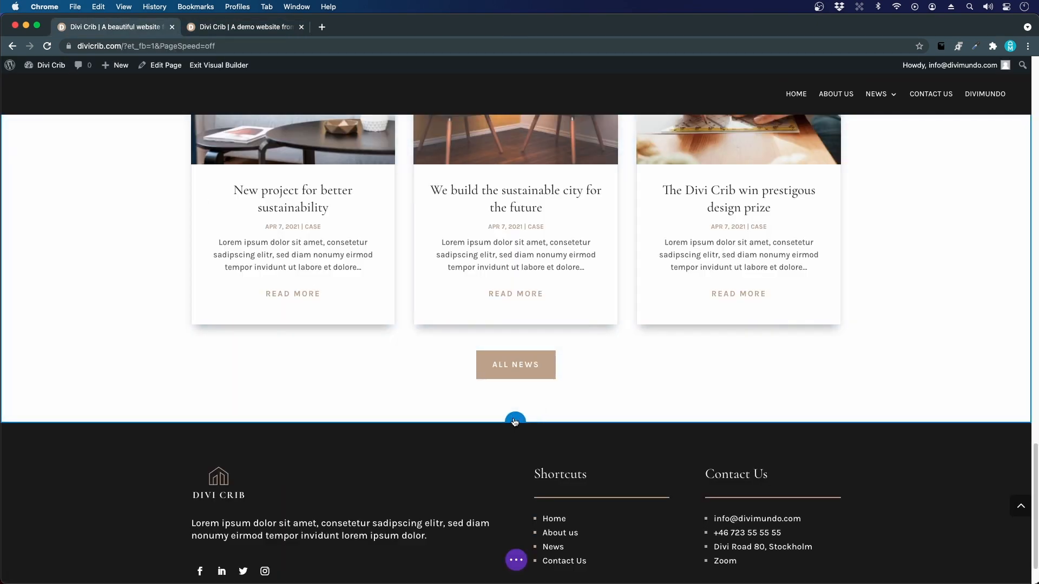
pyautogui.click(514, 421)
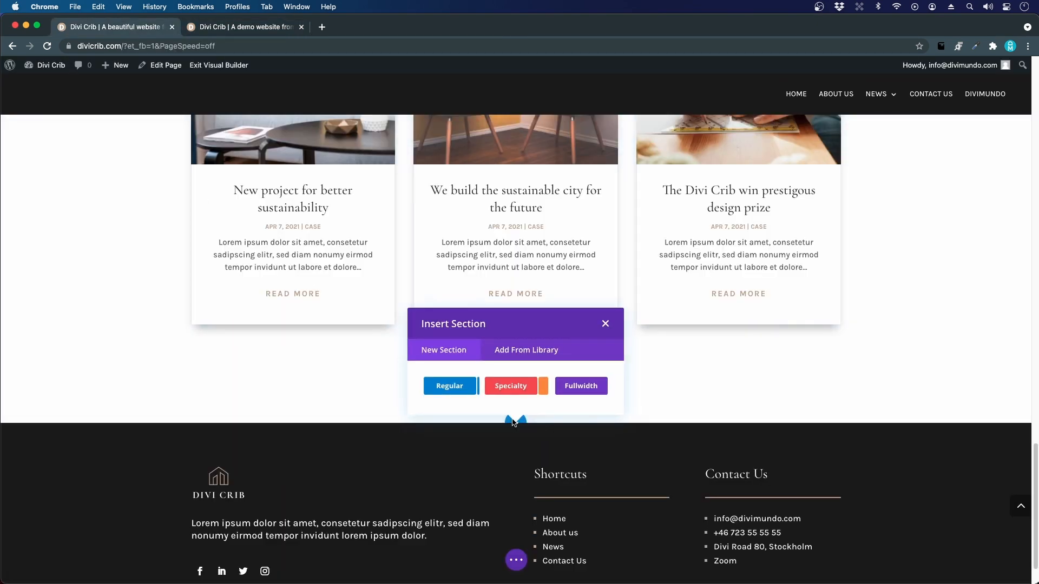
pyautogui.click(455, 385)
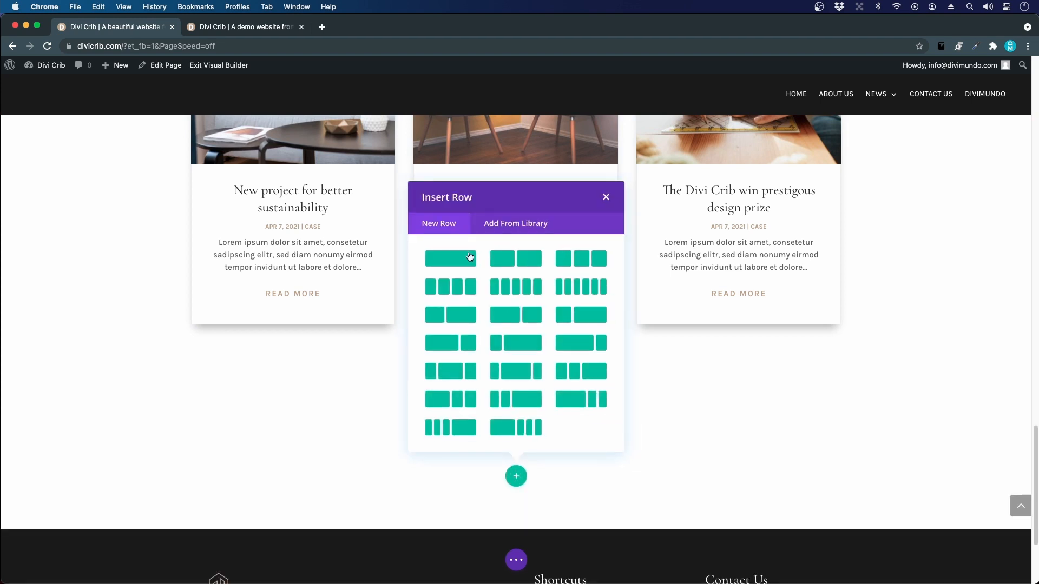
pyautogui.click(438, 261)
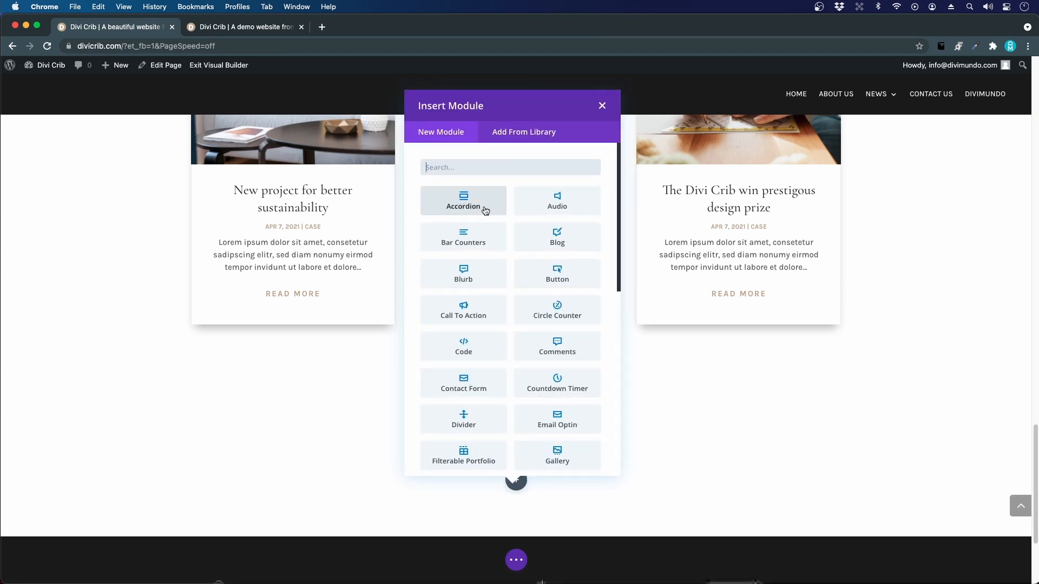
pyautogui.write('text')
pyautogui.click(485, 213)
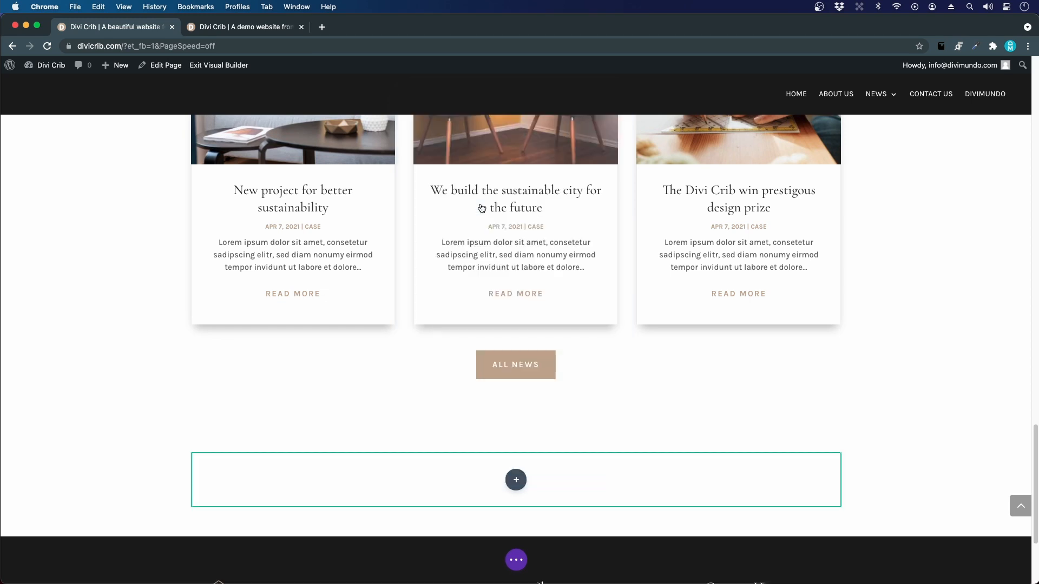
# Step: Copy the headline "Do You Want To Create Something Beautiful With Us?" from the demo site and replace the Text module's placeholder with it as plain text
pyautogui.click(220, 31)
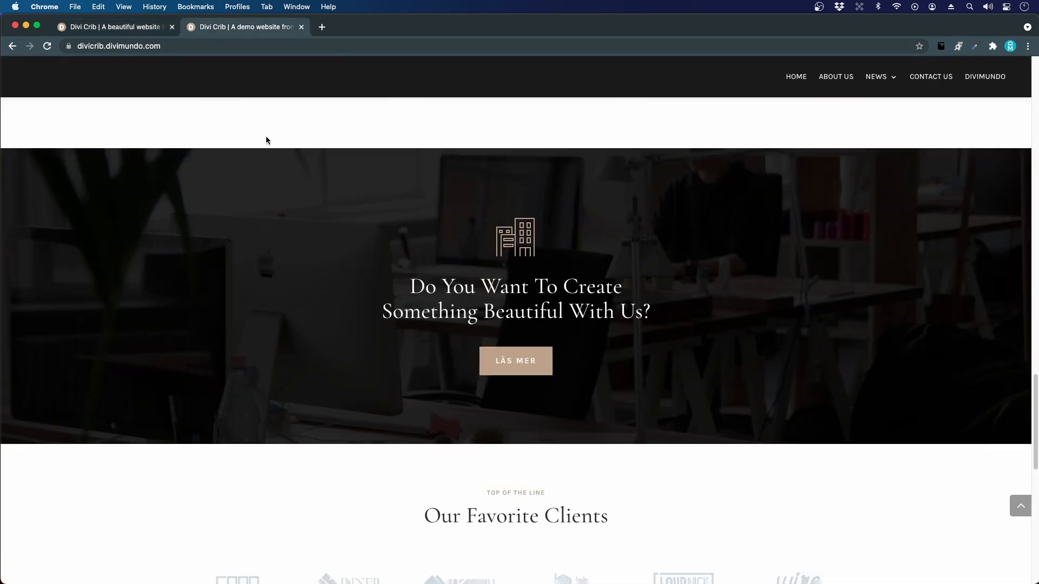
pyautogui.moveTo(408, 291); pyautogui.dragTo(665, 320)
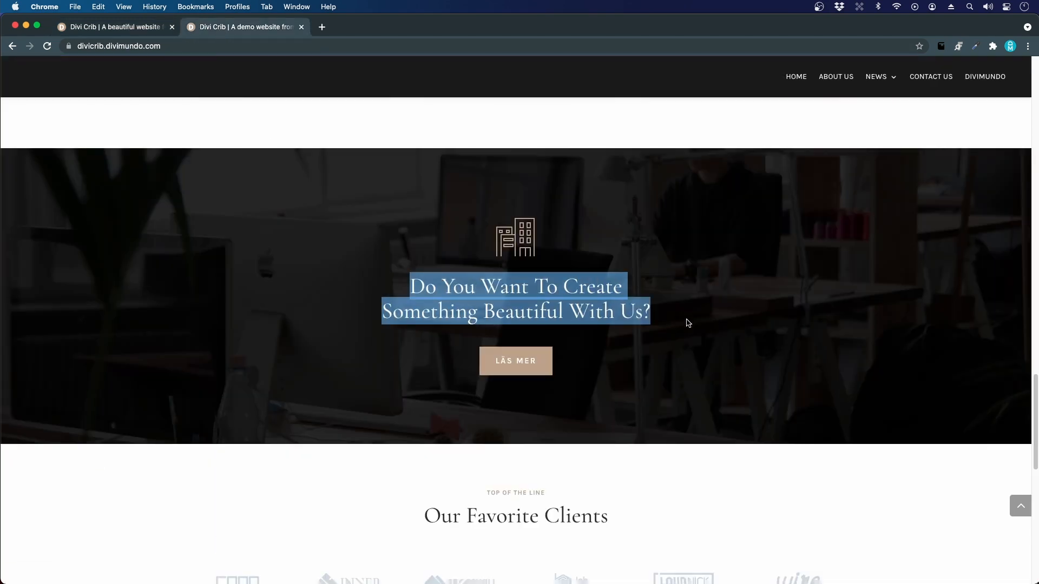
pyautogui.press('super+c')
pyautogui.click(142, 28)
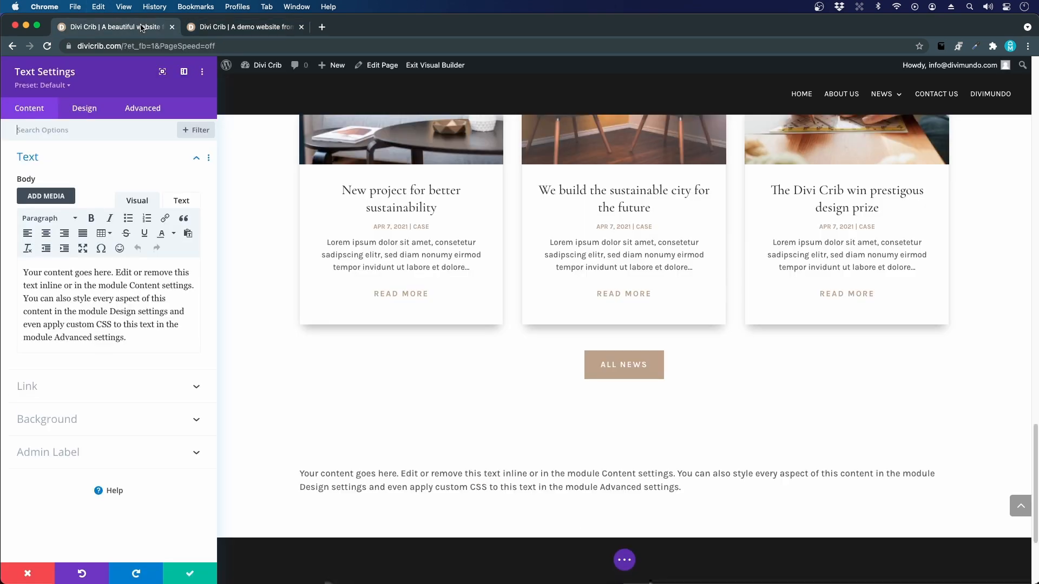
pyautogui.click(188, 233)
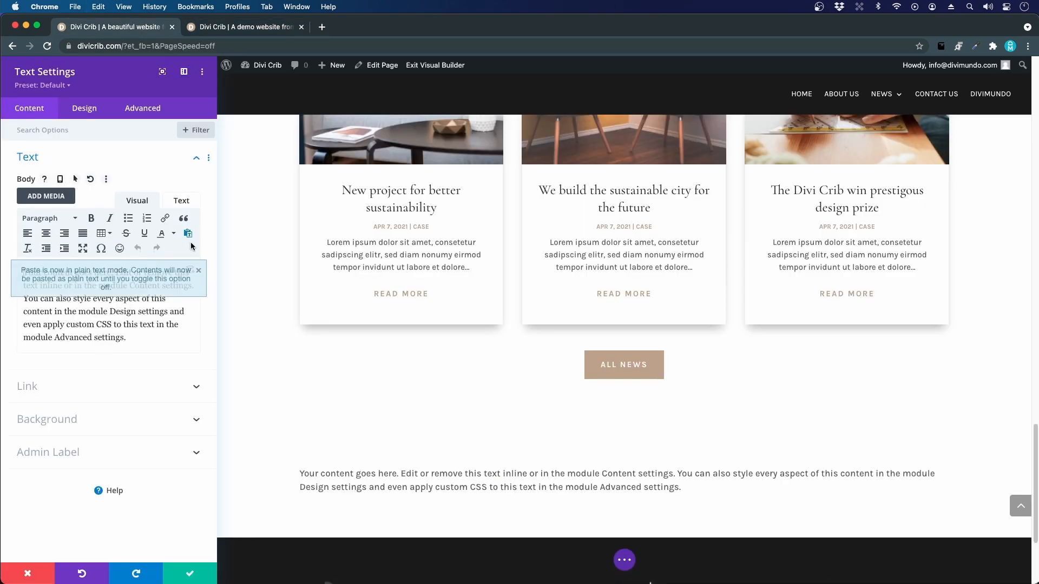
pyautogui.click(198, 270)
pyautogui.tripleClick(134, 301)
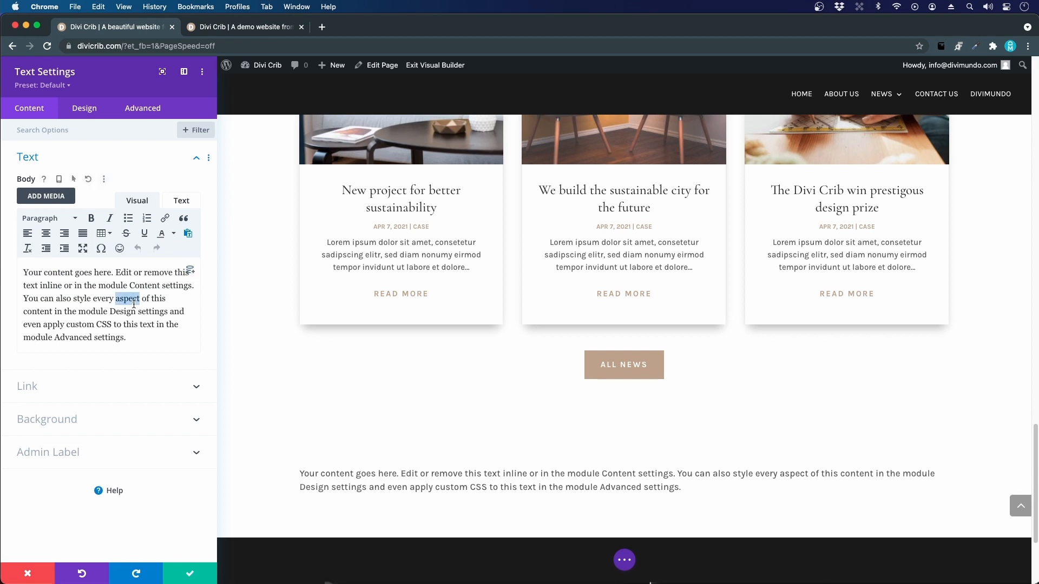
pyautogui.press('super+v')
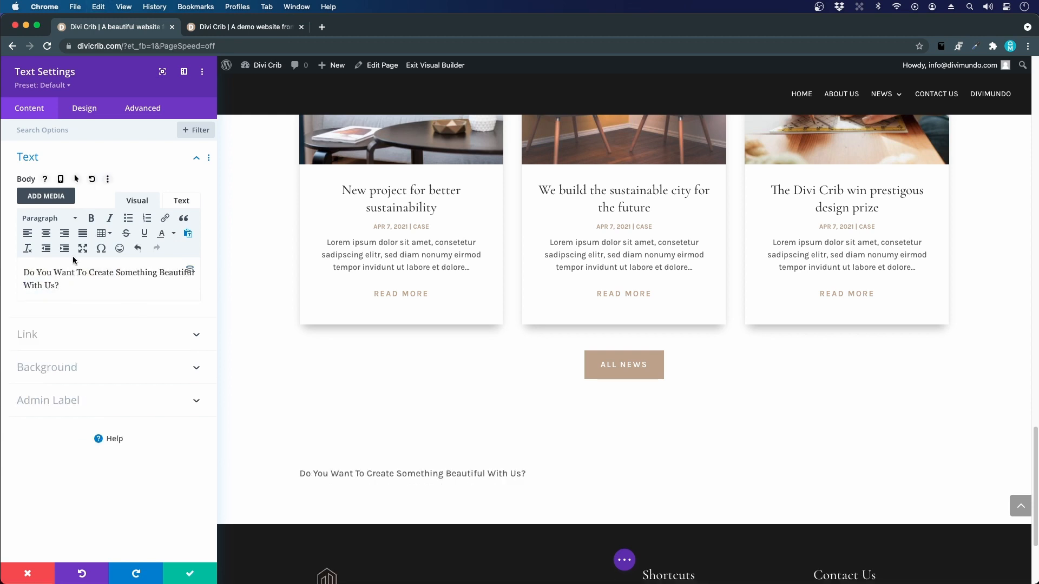
# Step: Center the headline text in the new Text module
pyautogui.click(84, 110)
pyautogui.click(37, 157)
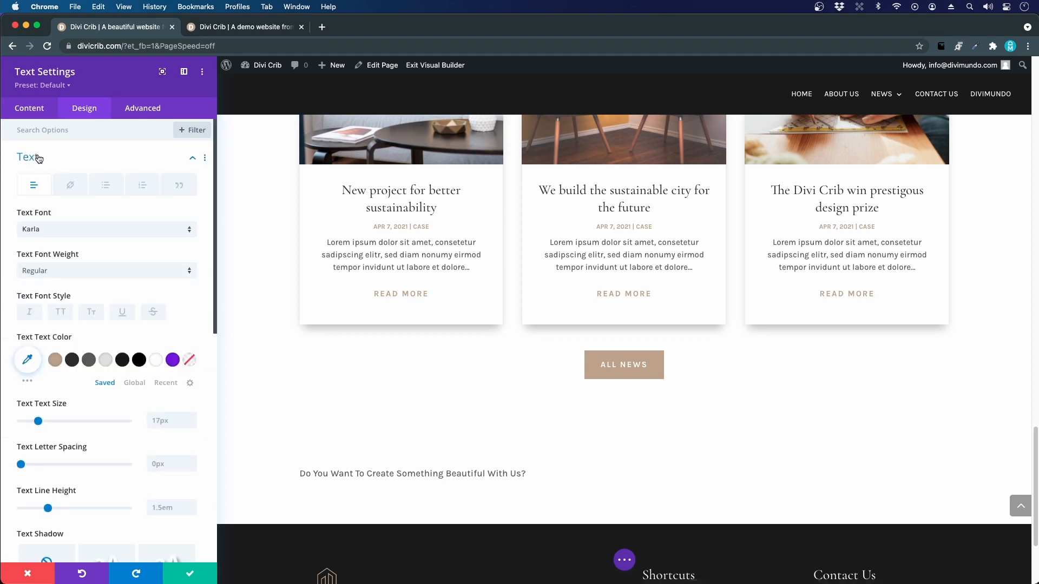
pyautogui.scroll(-5, 119, 367)
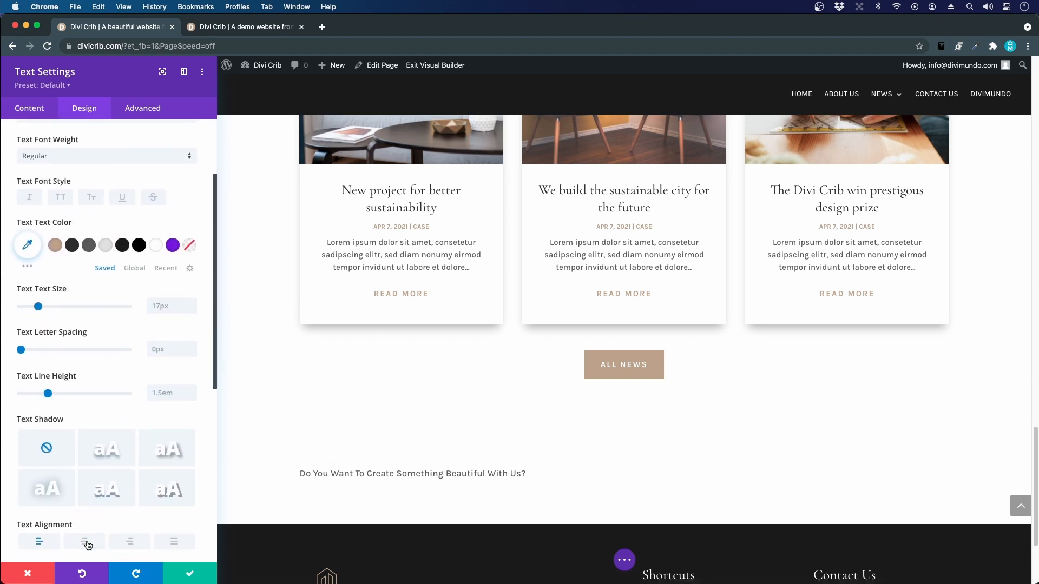
pyautogui.click(88, 543)
pyautogui.scroll(5, 111, 320)
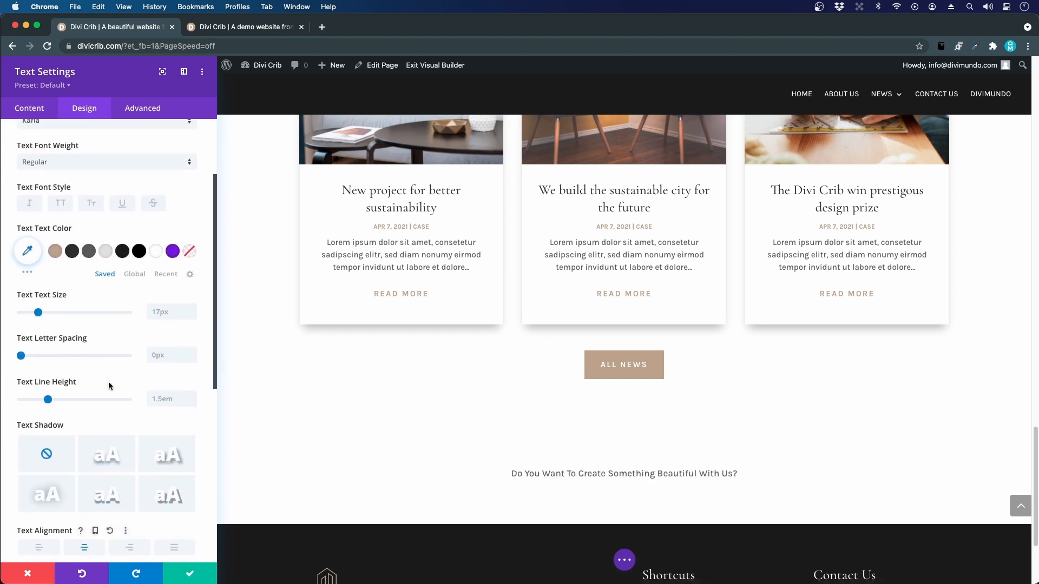
# Step: Format the headline "Do You Want To Create Something Beautiful With Us?" as Heading 2 and save the Text module
pyautogui.click(42, 109)
pyautogui.click(46, 162)
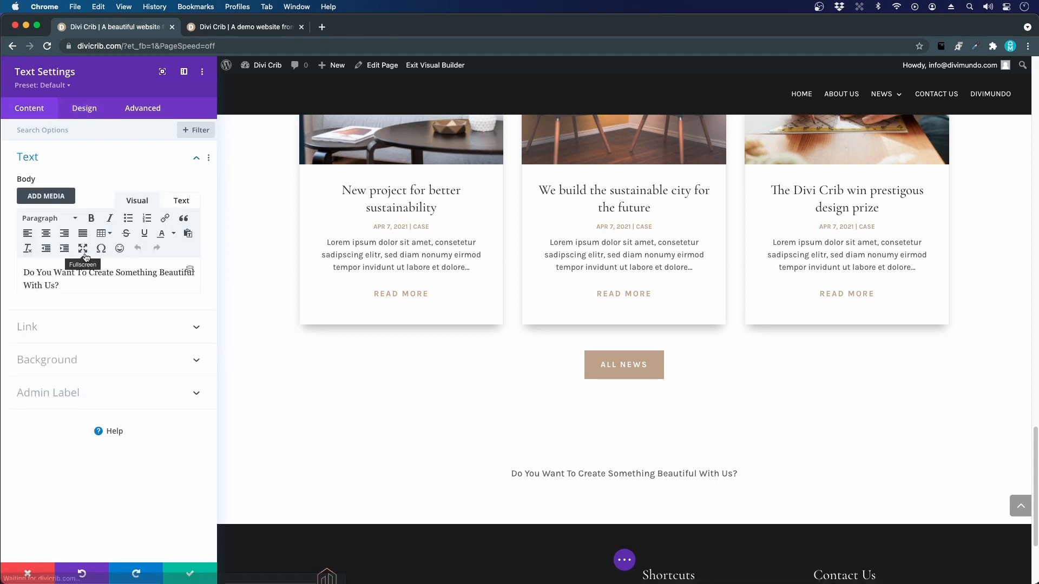
pyautogui.moveTo(60, 285); pyautogui.dragTo(28, 255)
pyautogui.click(51, 219)
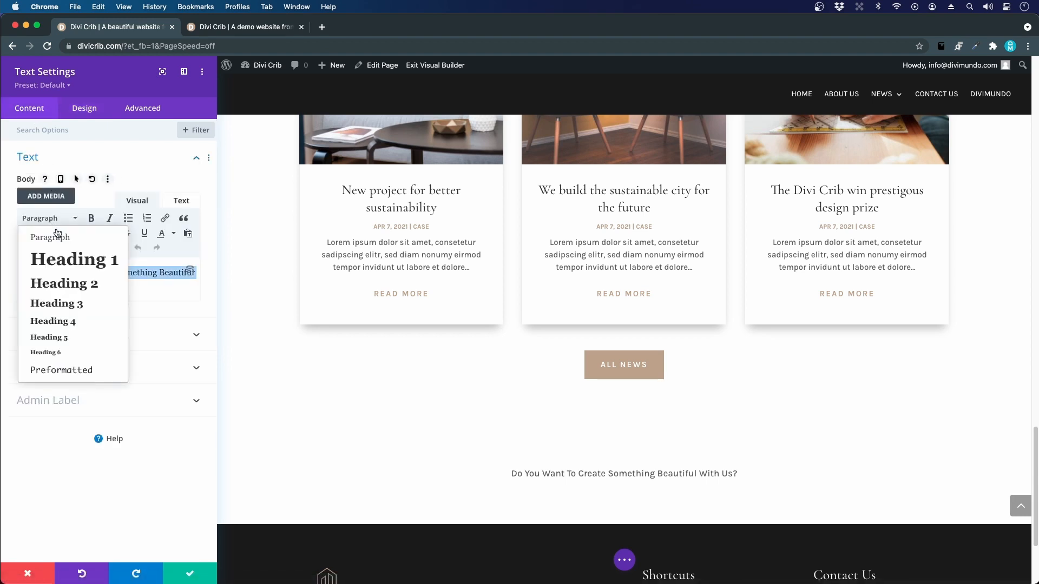
pyautogui.click(83, 285)
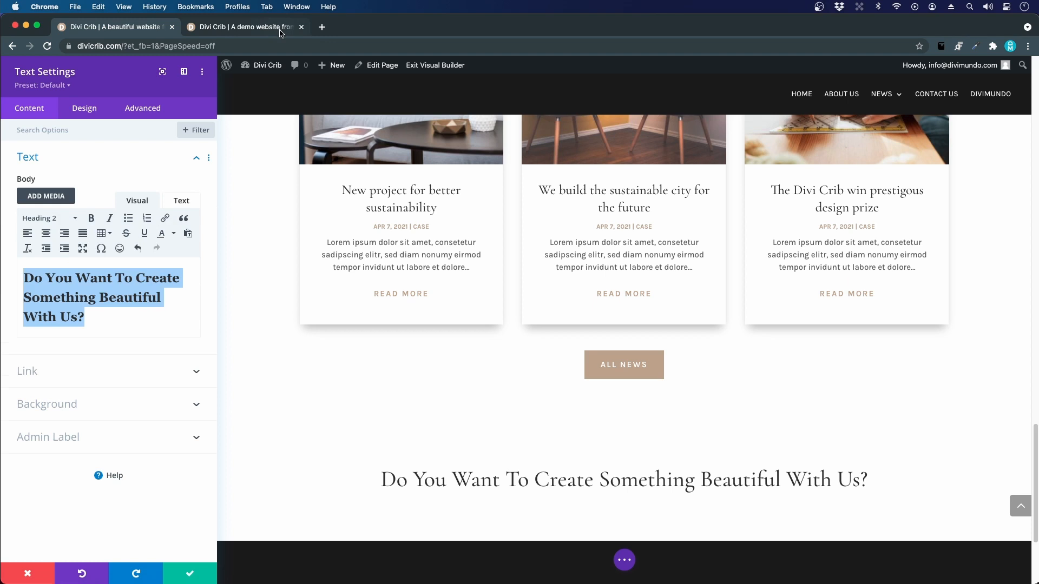
pyautogui.click(186, 572)
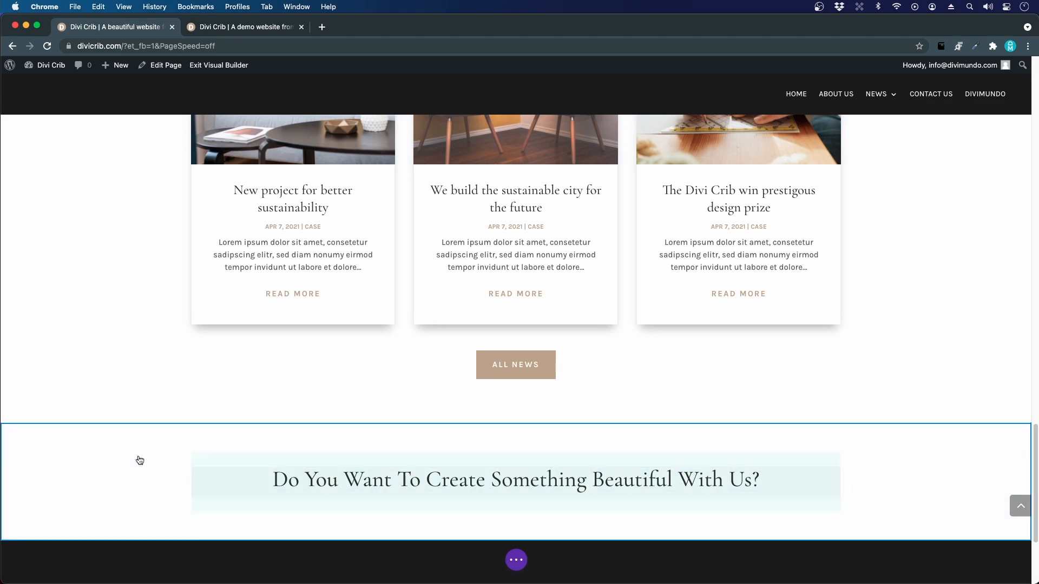
# Step: Compare with the demo site and set pexels-marc-mueller-380769.jpg from the media library as the new section's background image
pyautogui.click(95, 450)
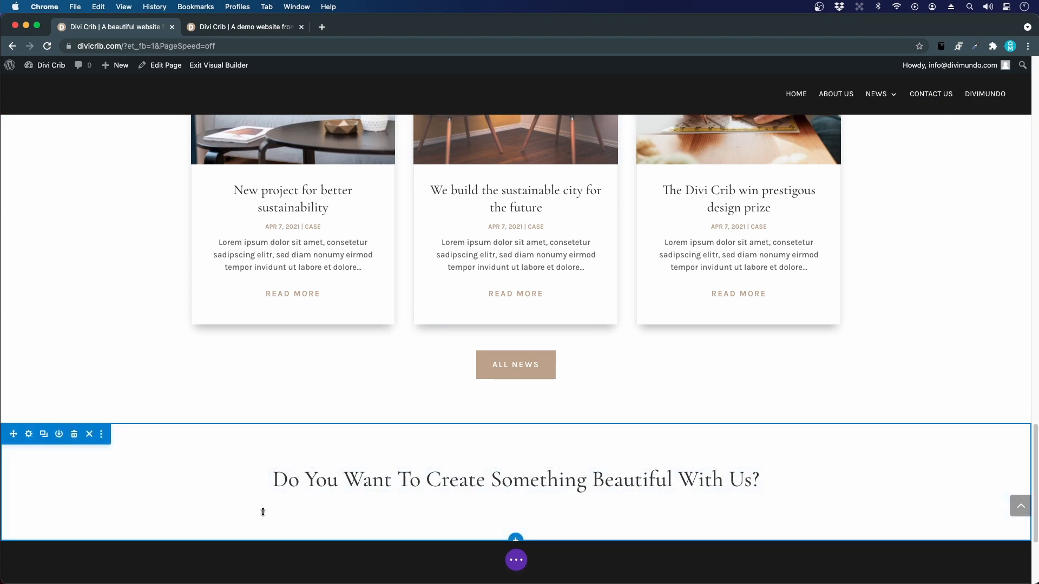
pyautogui.click(29, 435)
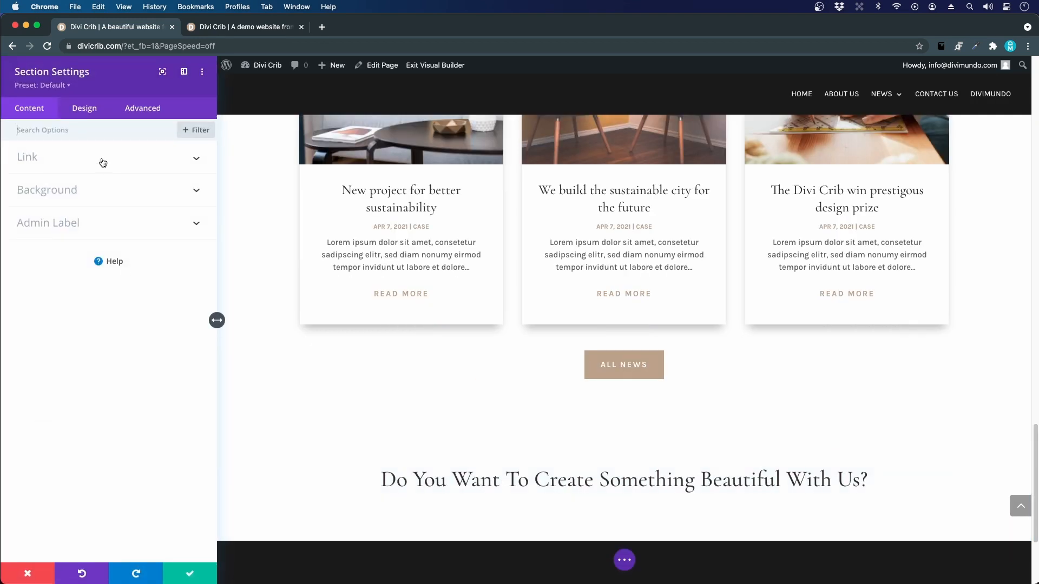
pyautogui.click(85, 197)
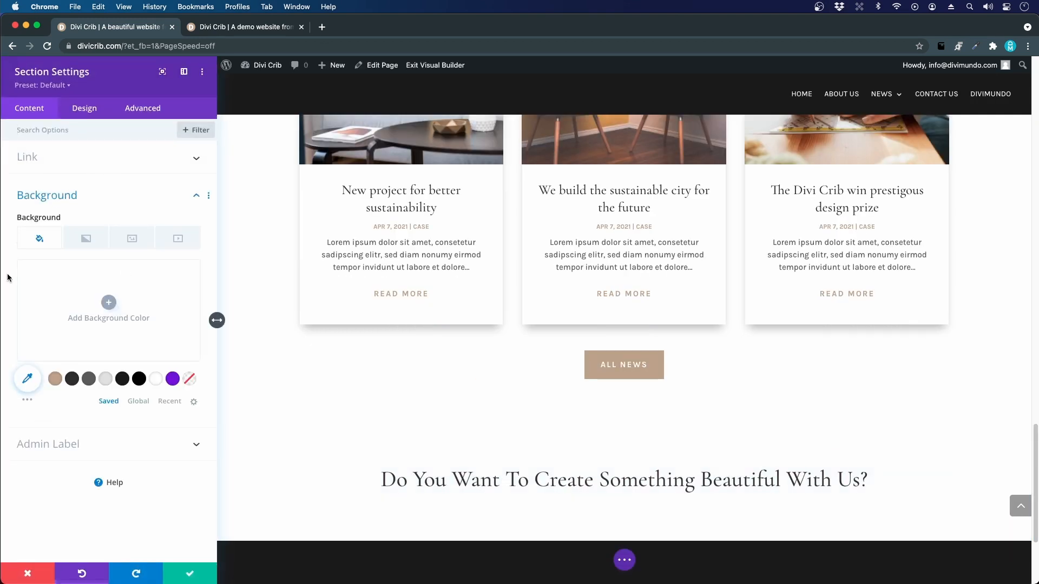
pyautogui.click(131, 239)
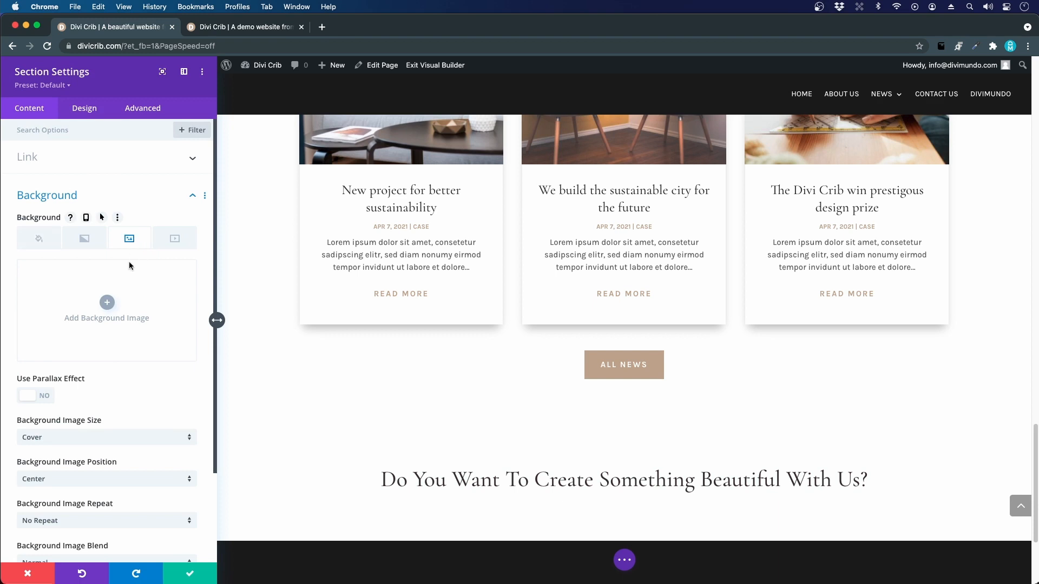
pyautogui.click(101, 310)
pyautogui.click(248, 30)
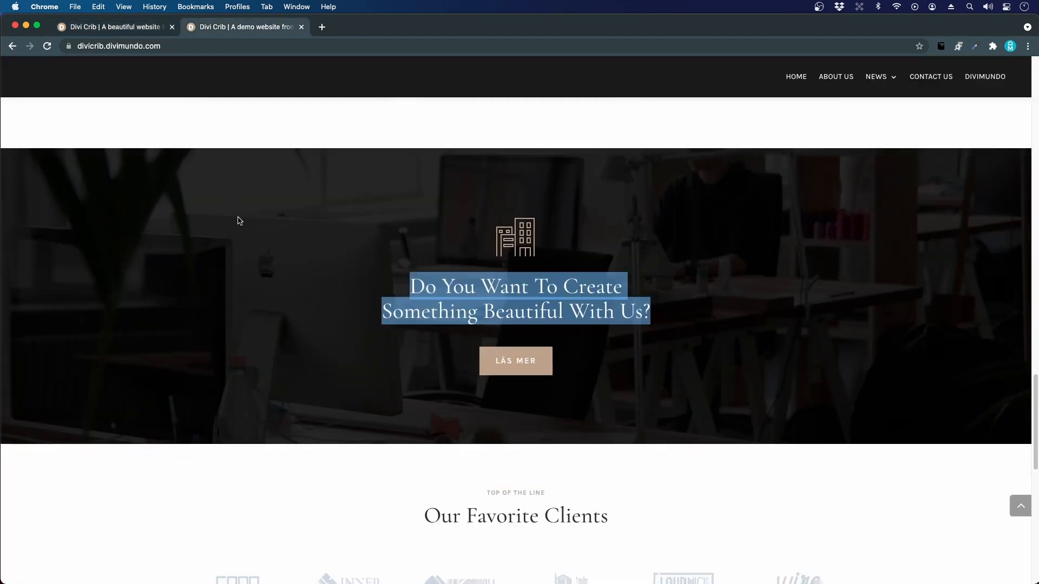
pyautogui.click(400, 347)
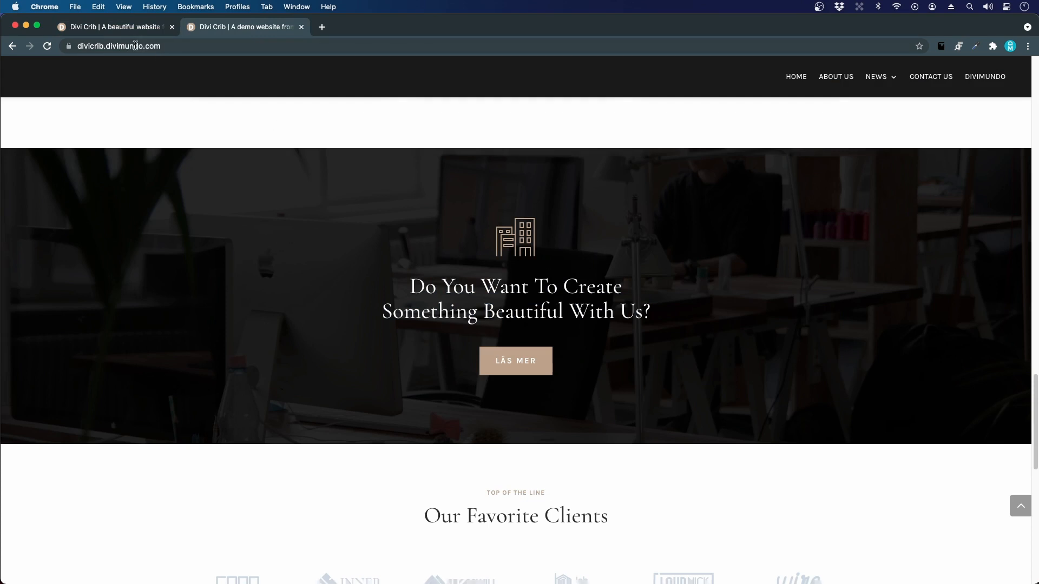
pyautogui.click(129, 30)
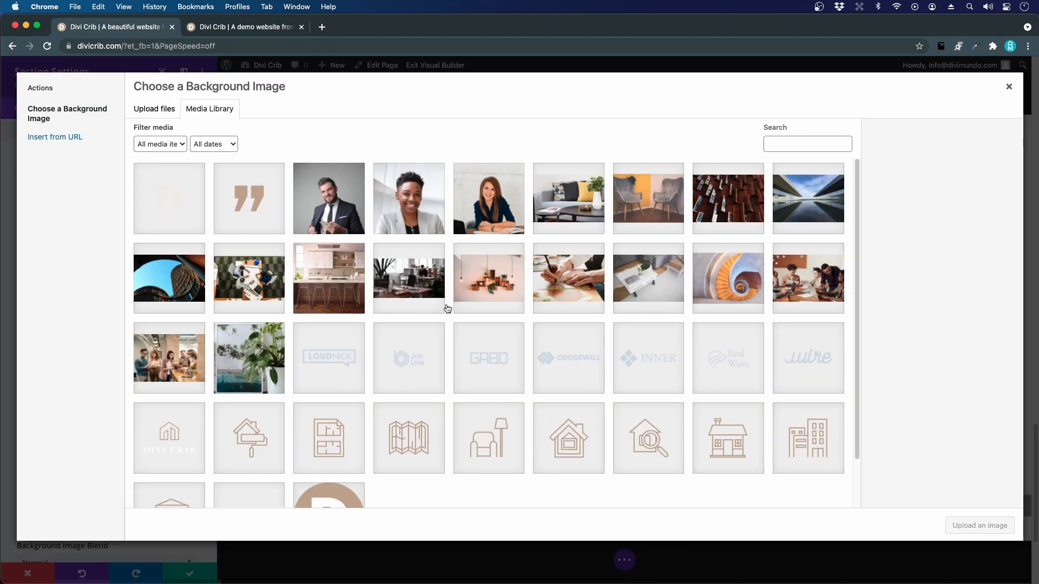
pyautogui.click(412, 278)
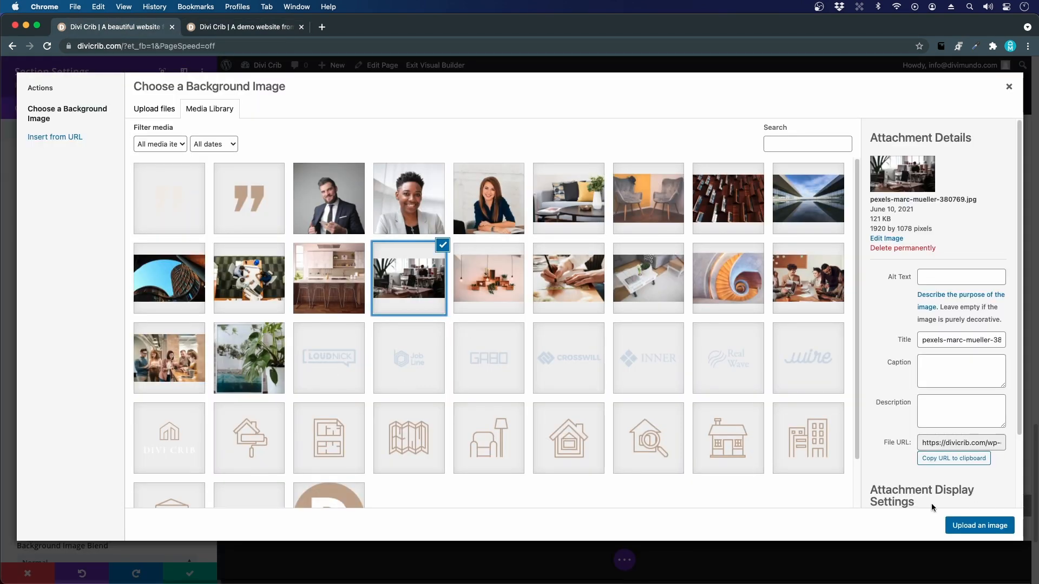
pyautogui.click(967, 526)
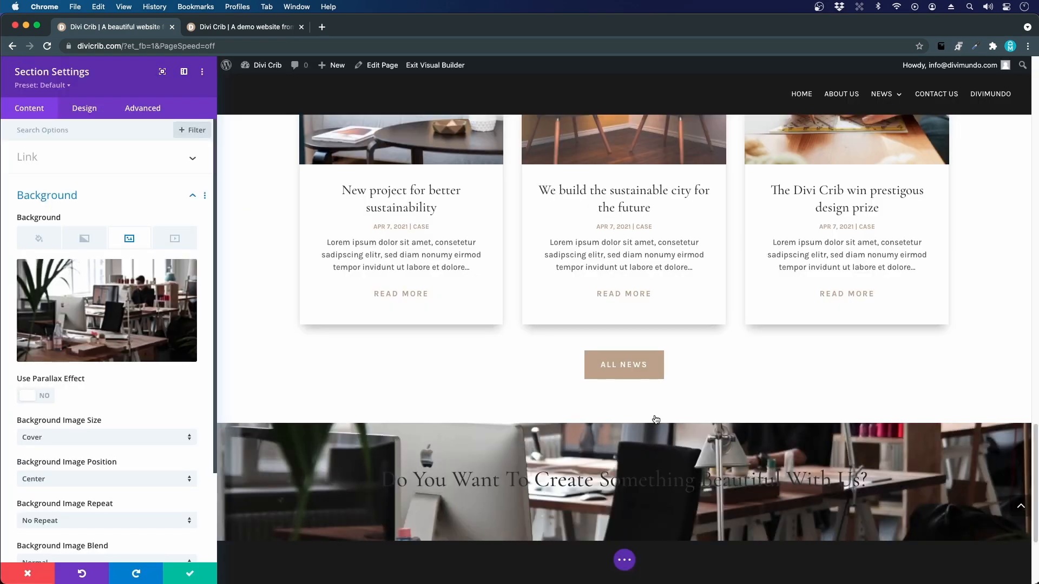
# Step: Set the section's background image blend mode to Multiply
pyautogui.scroll(-3, 654, 419)
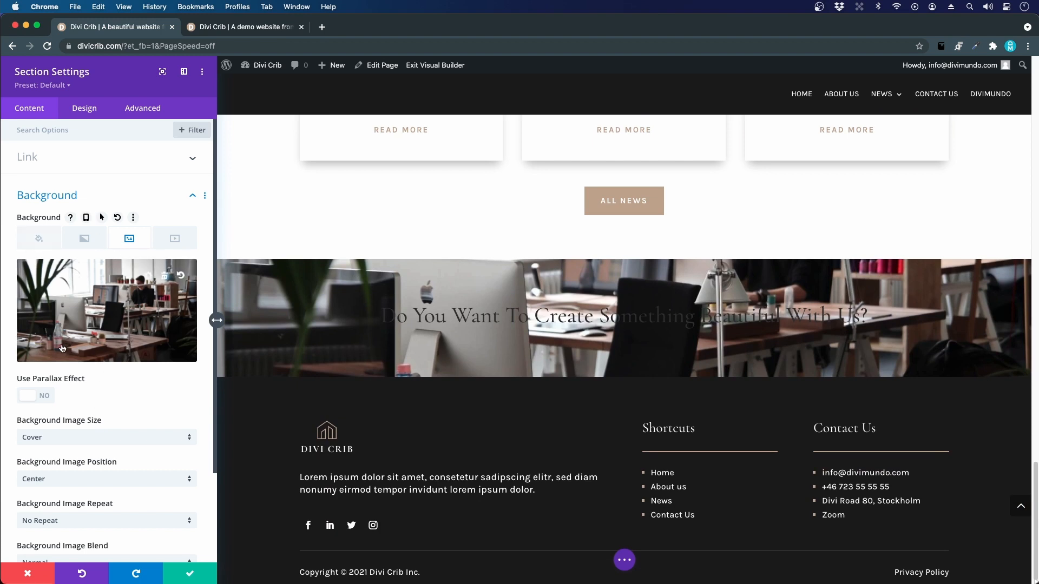
pyautogui.scroll(-3, 54, 325)
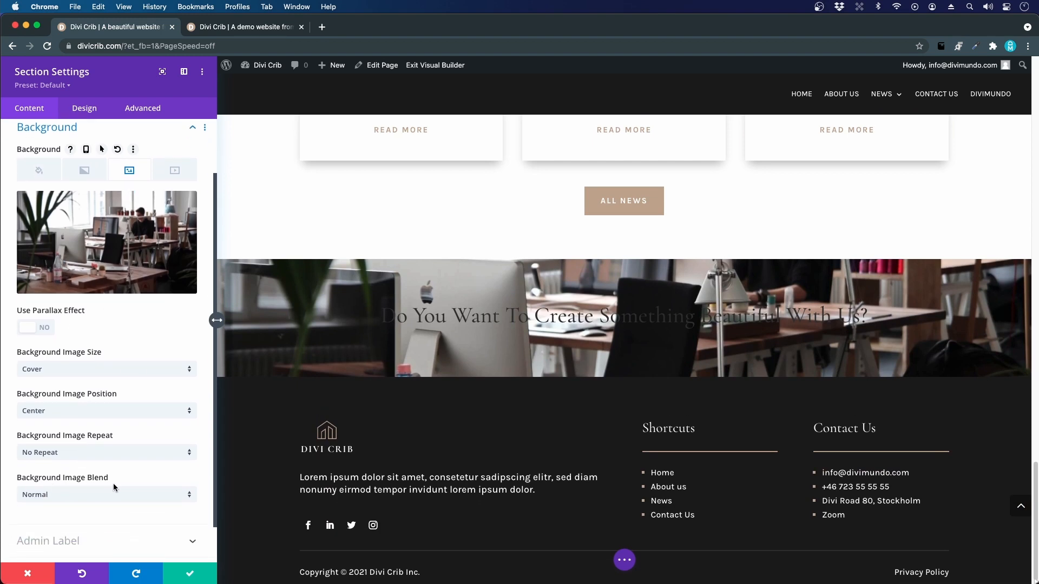
pyautogui.click(105, 492)
pyautogui.click(56, 259)
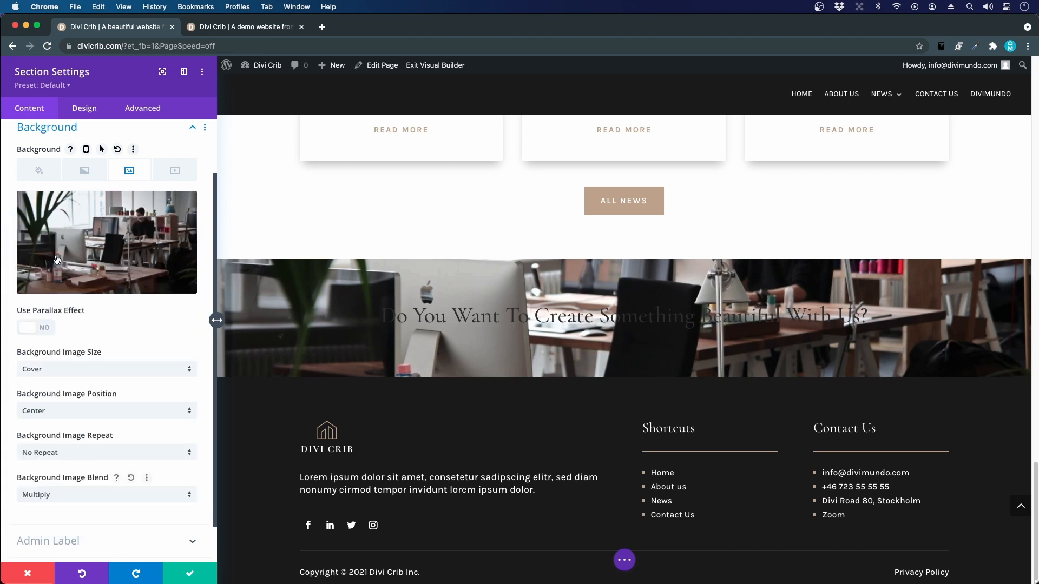
# Step: Give the section a black background color with 0.87 opacity, rgba(0,0,0,0.87), and save the section settings
pyautogui.click(49, 171)
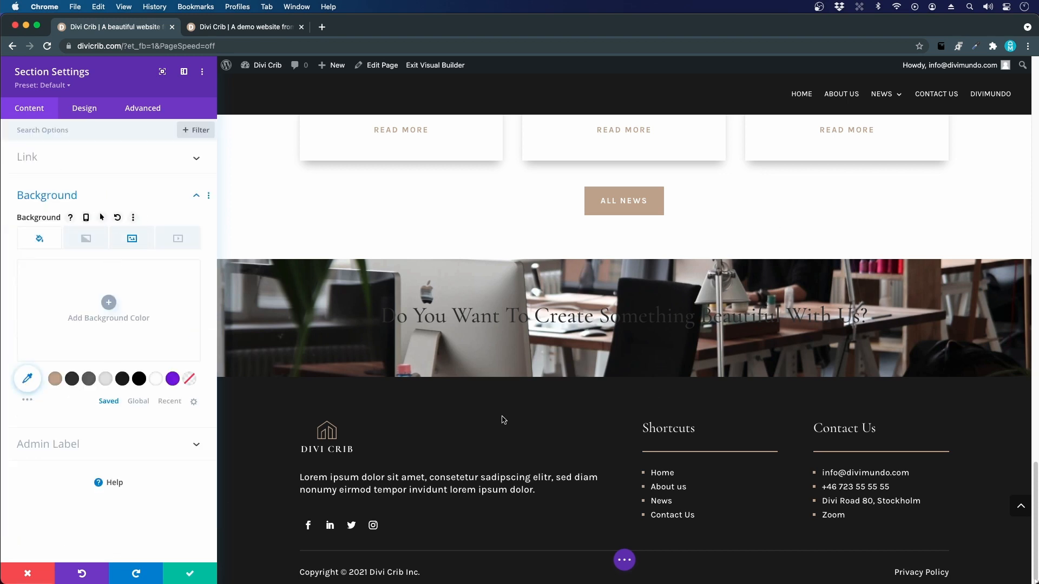
pyautogui.click(139, 379)
pyautogui.click(158, 336)
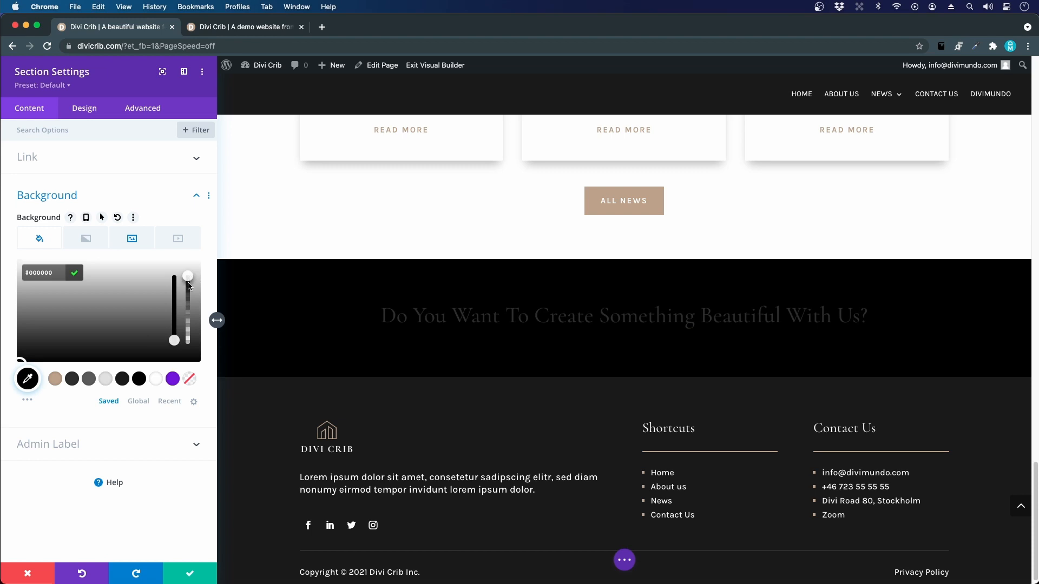
pyautogui.moveTo(188, 277); pyautogui.dragTo(192, 304)
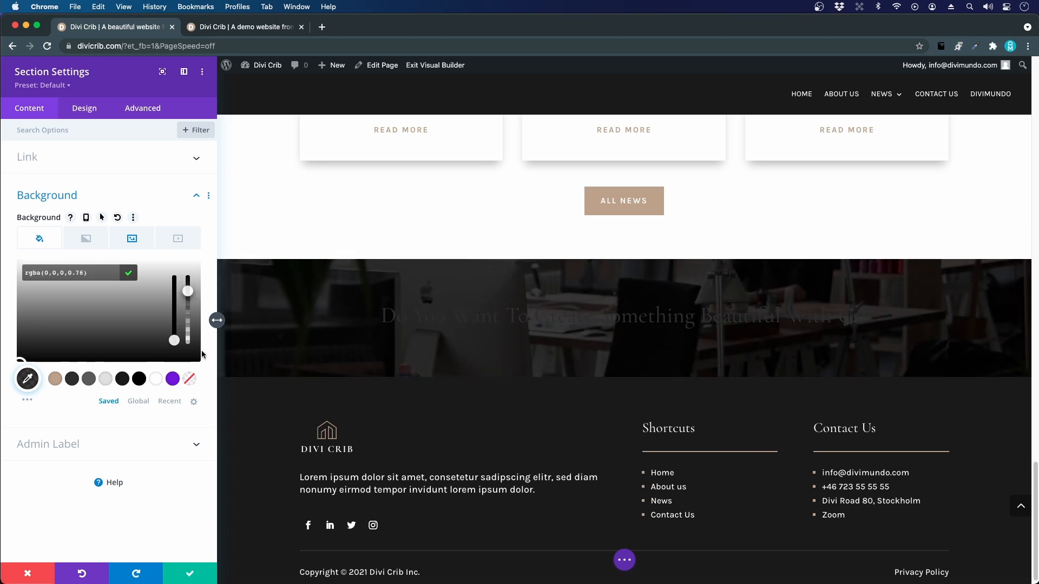
pyautogui.moveTo(188, 291); pyautogui.dragTo(188, 285)
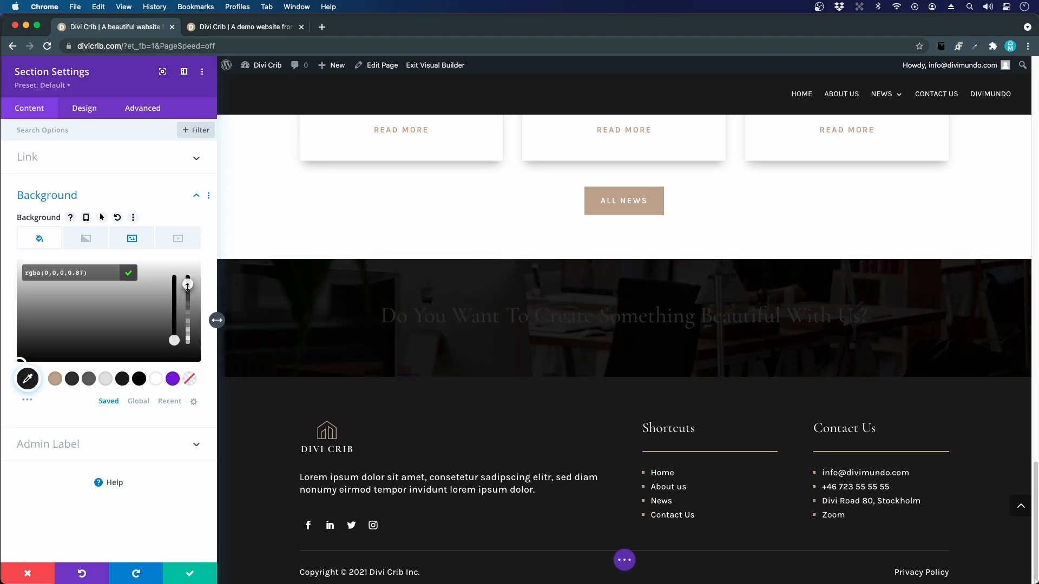
pyautogui.click(202, 572)
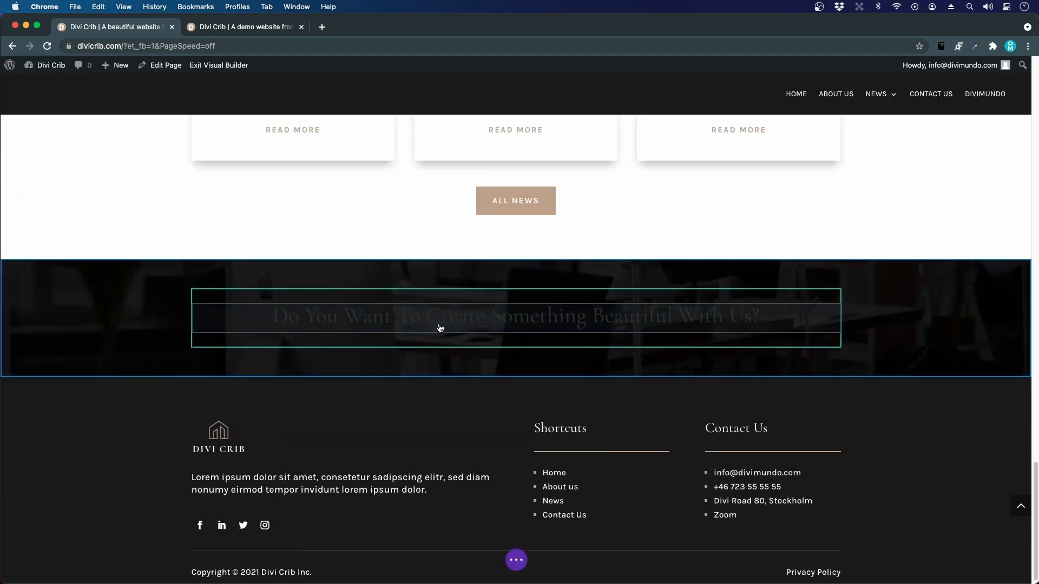
# Step: Set the Heading 2 text color of the "Do You Want To Create Something Beautiful With Us?" Text module to white, #ffffff
pyautogui.moveTo(475, 321)
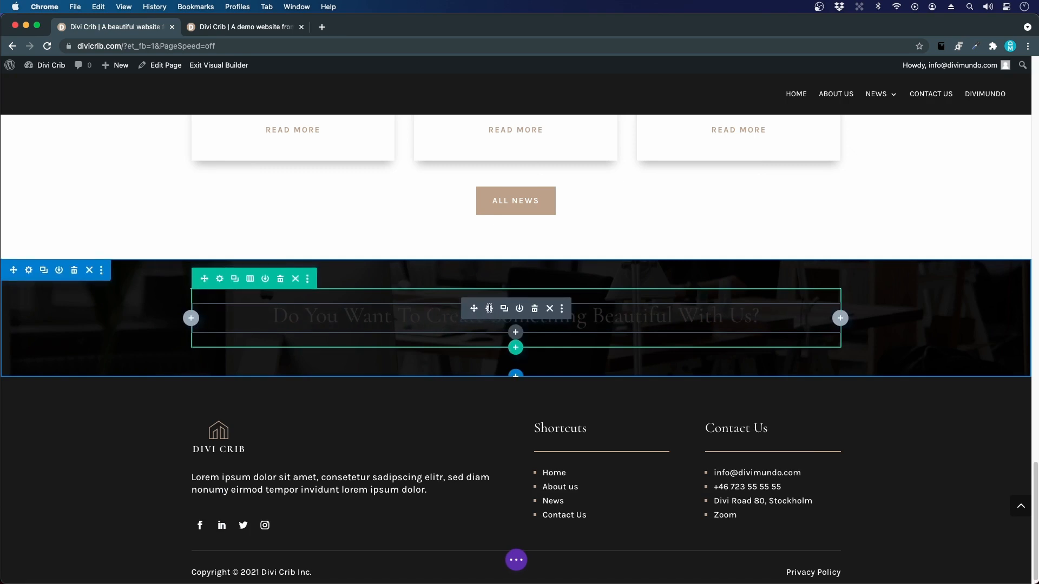
pyautogui.click(489, 308)
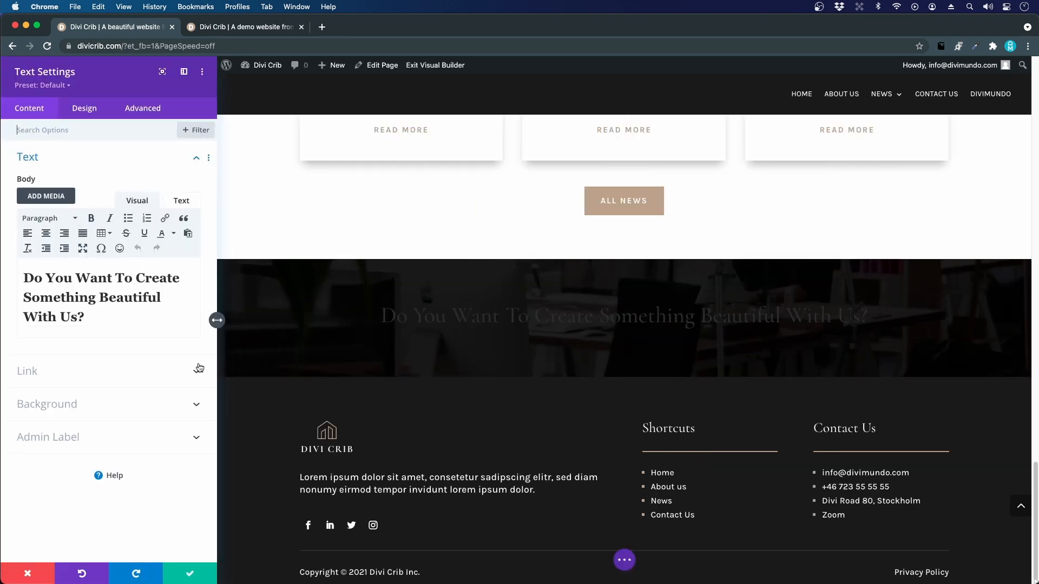
pyautogui.click(94, 117)
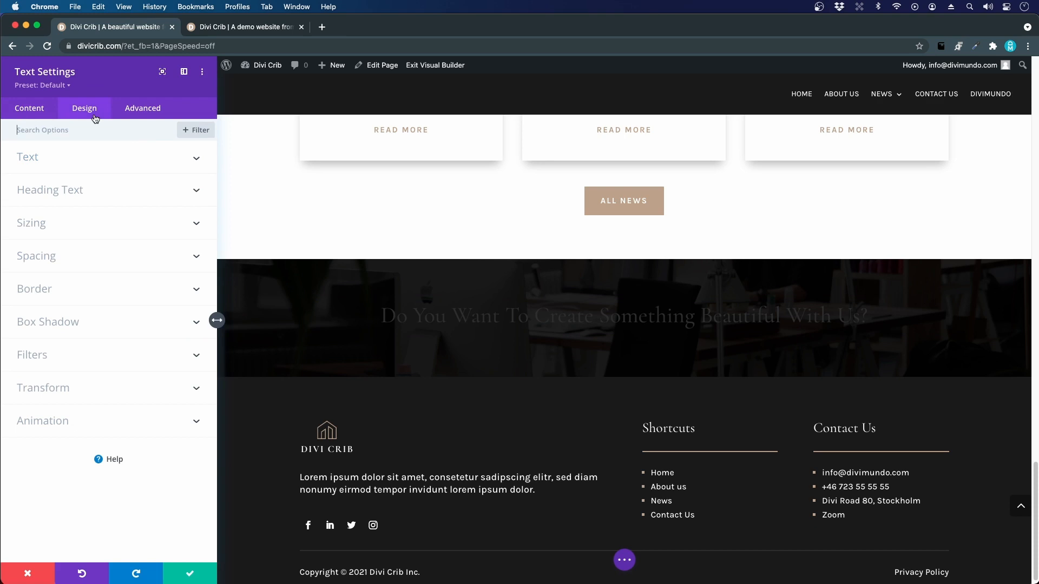
pyautogui.click(49, 194)
pyautogui.click(55, 165)
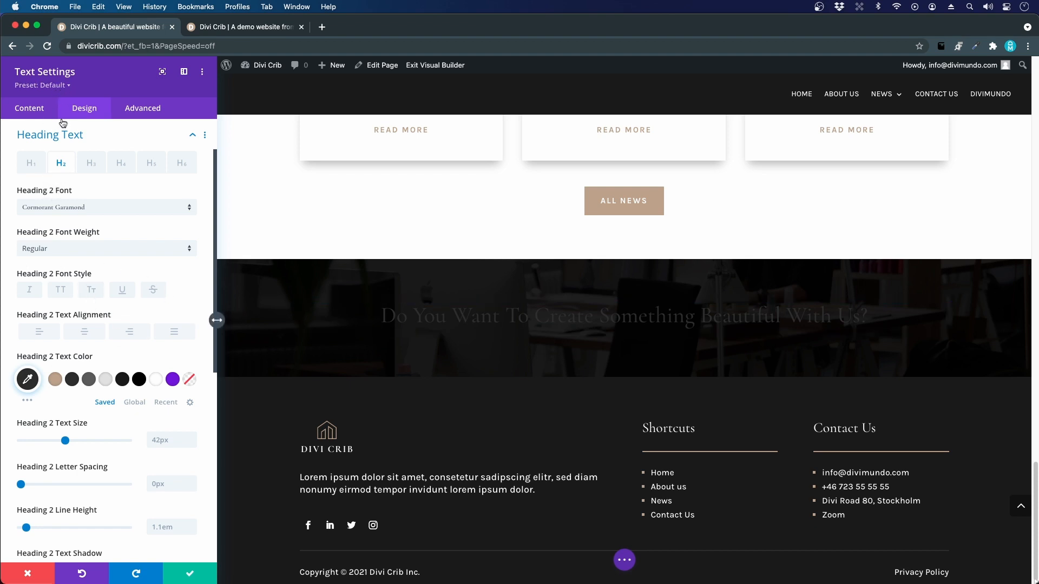
pyautogui.click(155, 380)
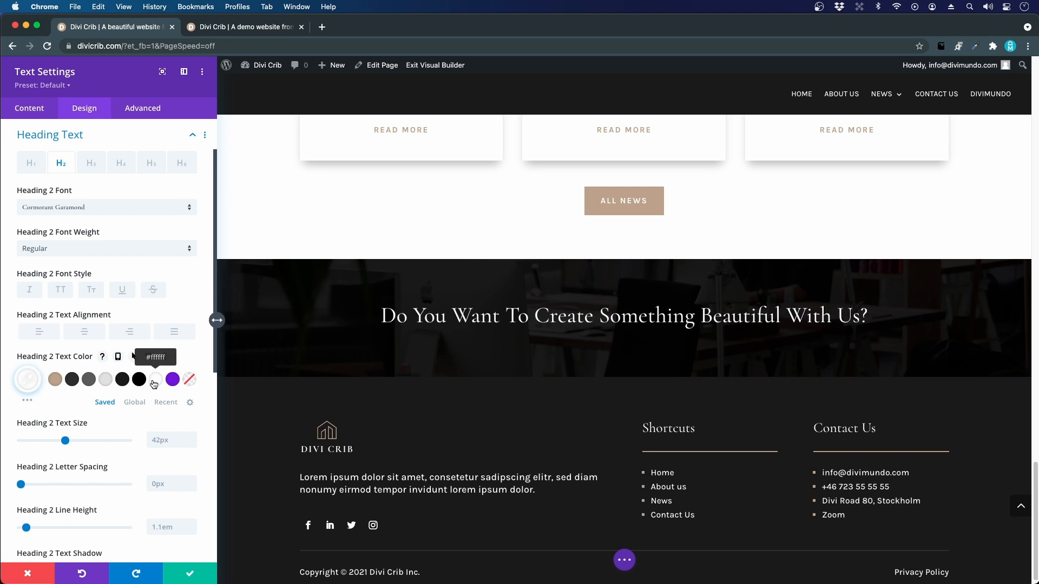
# Step: Compare the headline with the demo site, limit its Text module to a 700px max width, center the module and save it
pyautogui.click(242, 27)
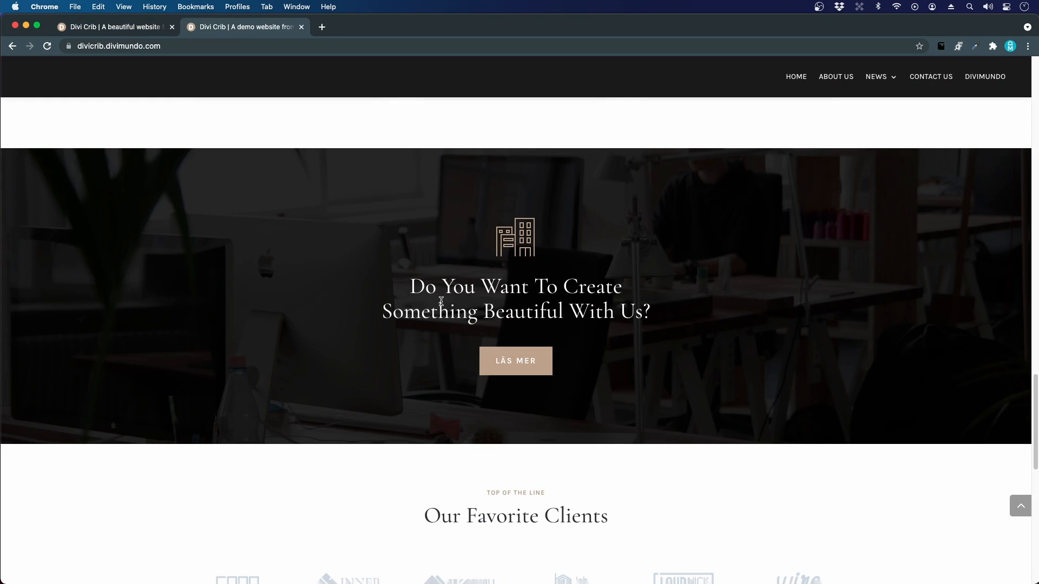
pyautogui.click(142, 28)
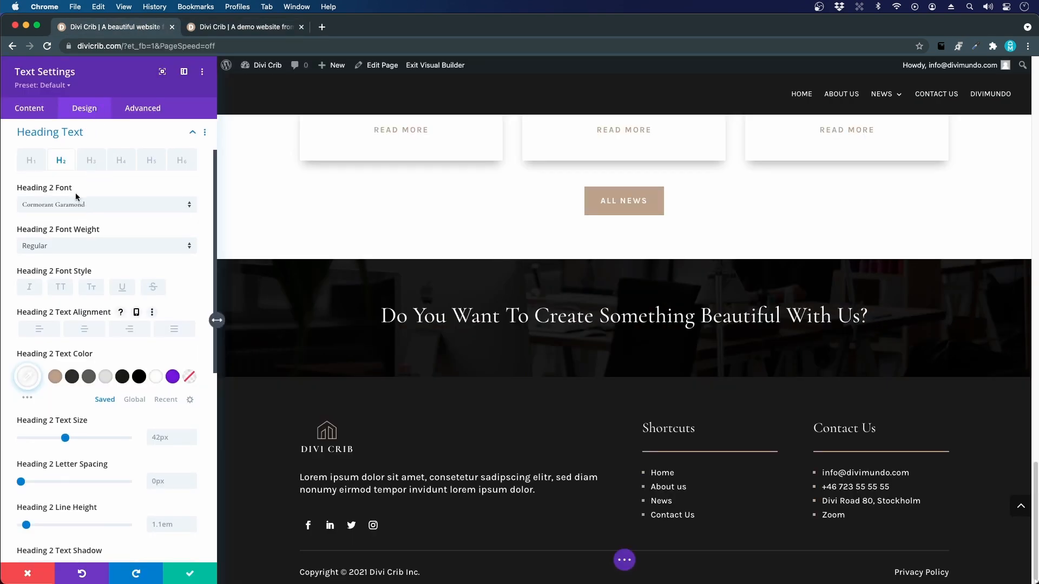
pyautogui.scroll(-5, 76, 195)
pyautogui.click(69, 383)
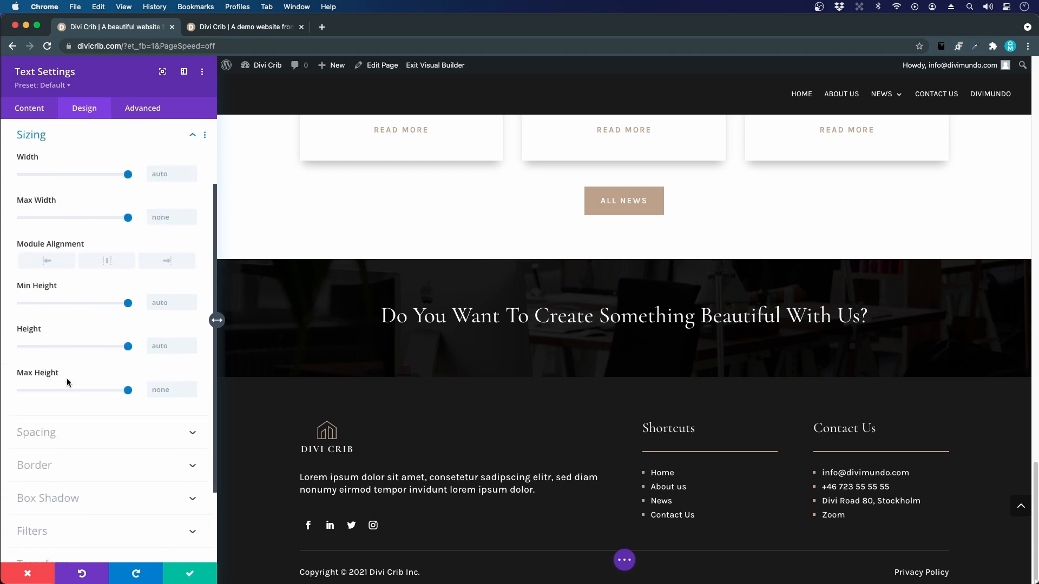
pyautogui.click(170, 216)
pyautogui.write('700')
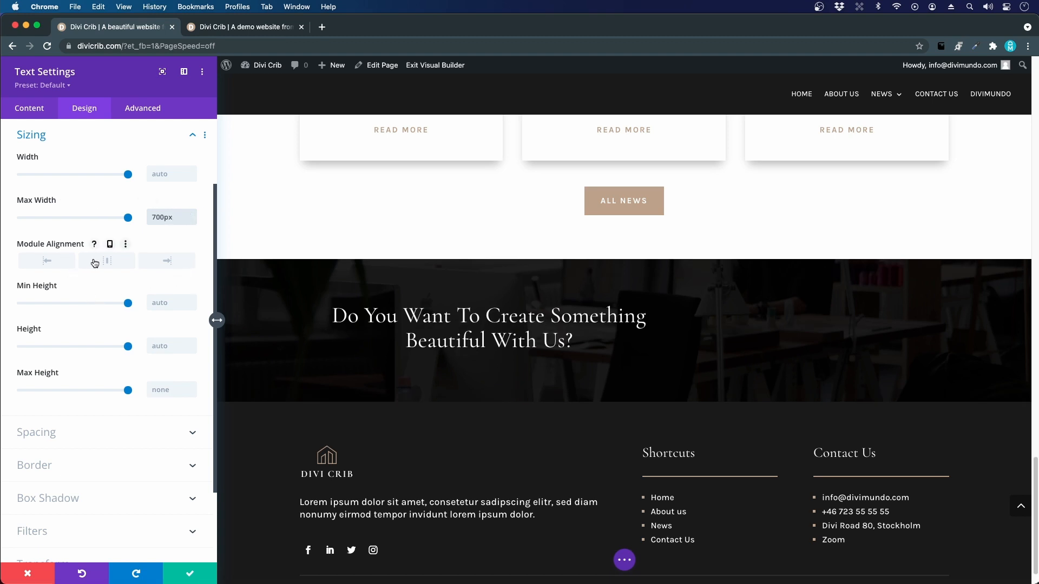
pyautogui.click(109, 262)
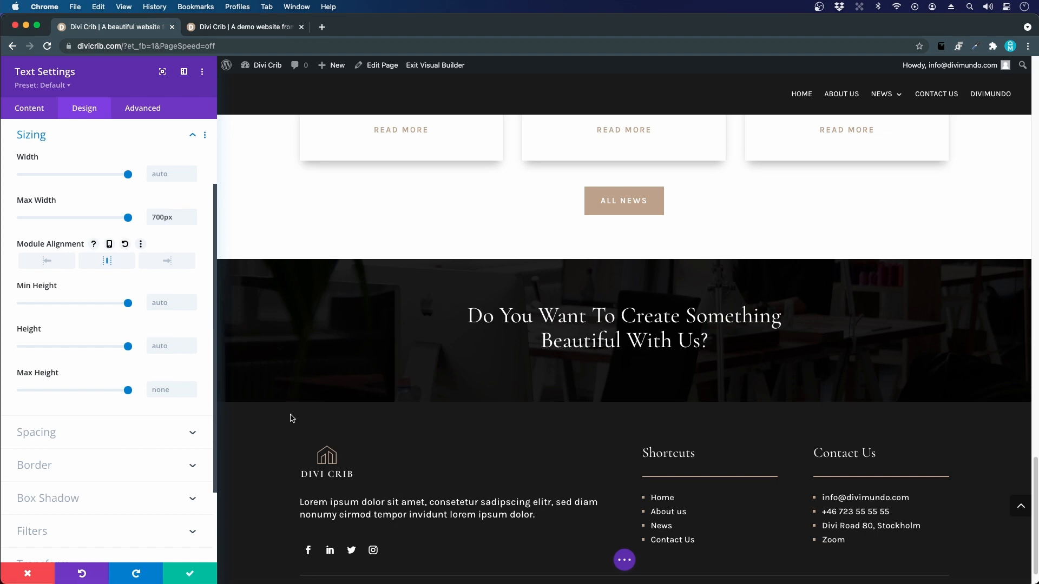
pyautogui.click(190, 573)
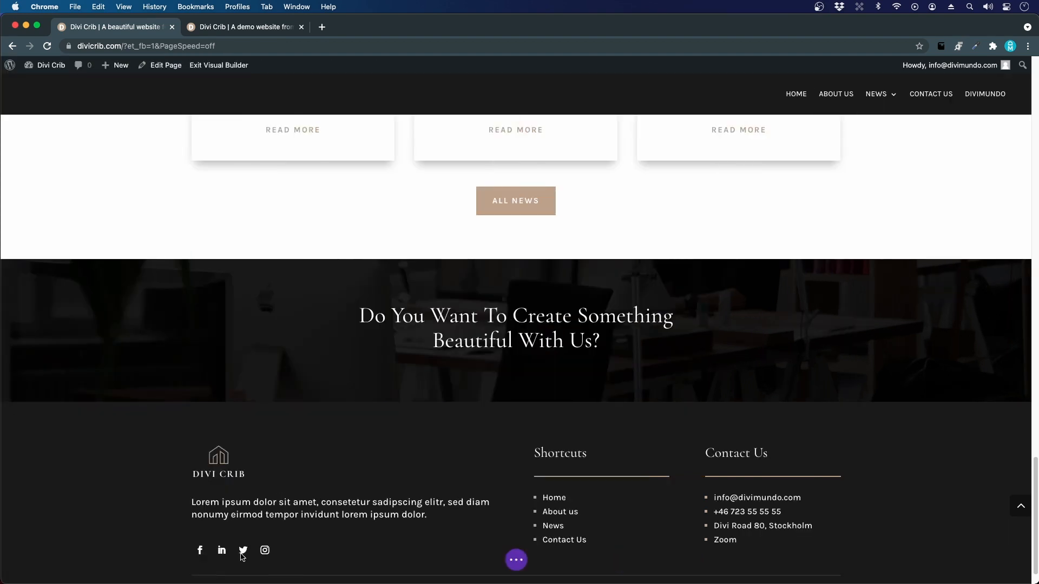
# Step: Check the demo site's call-to-action layout and insert an Image module below the headline
pyautogui.click(278, 34)
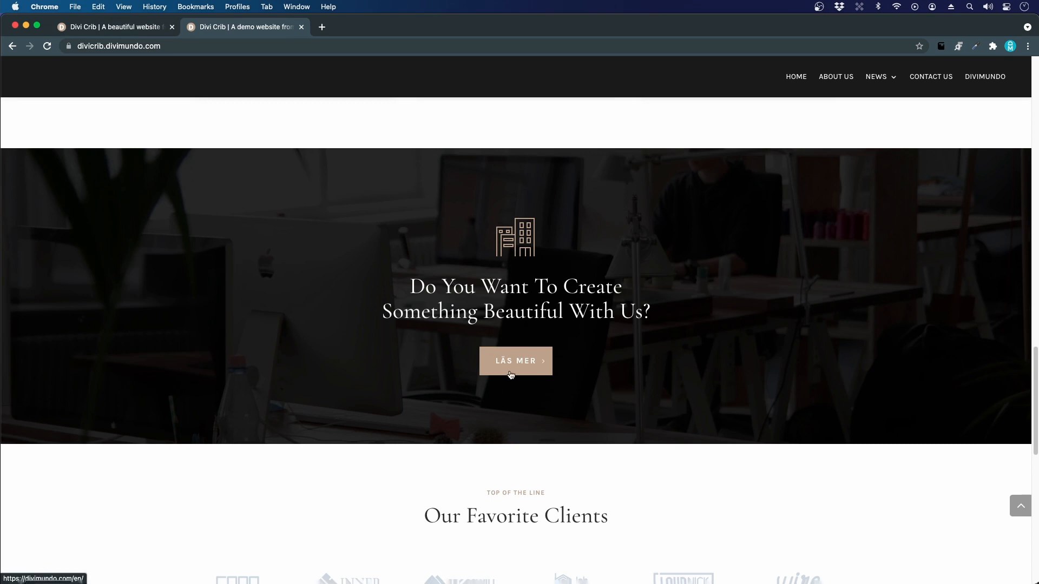
pyautogui.press('super+1')
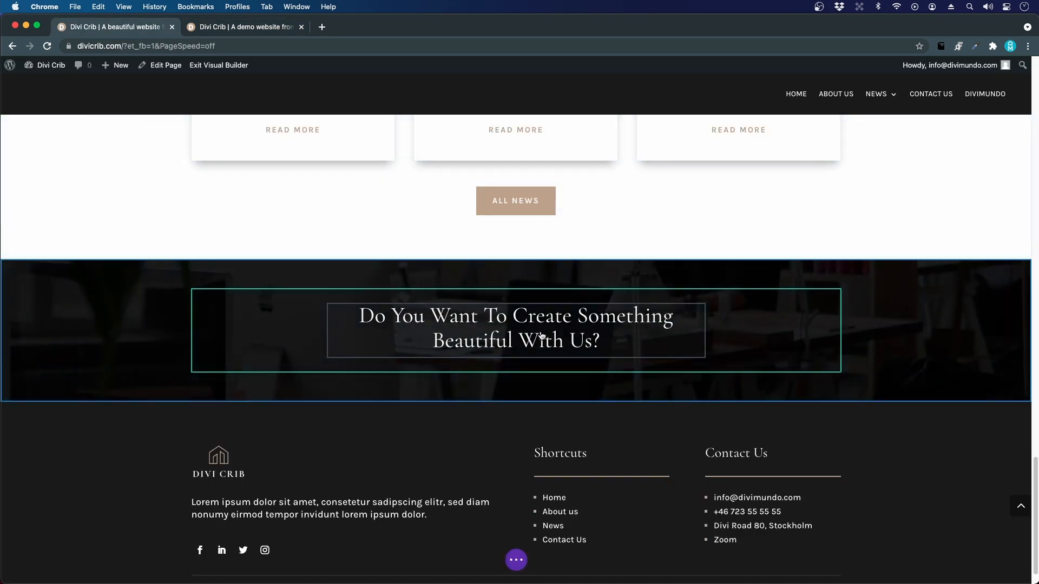
pyautogui.click(514, 335)
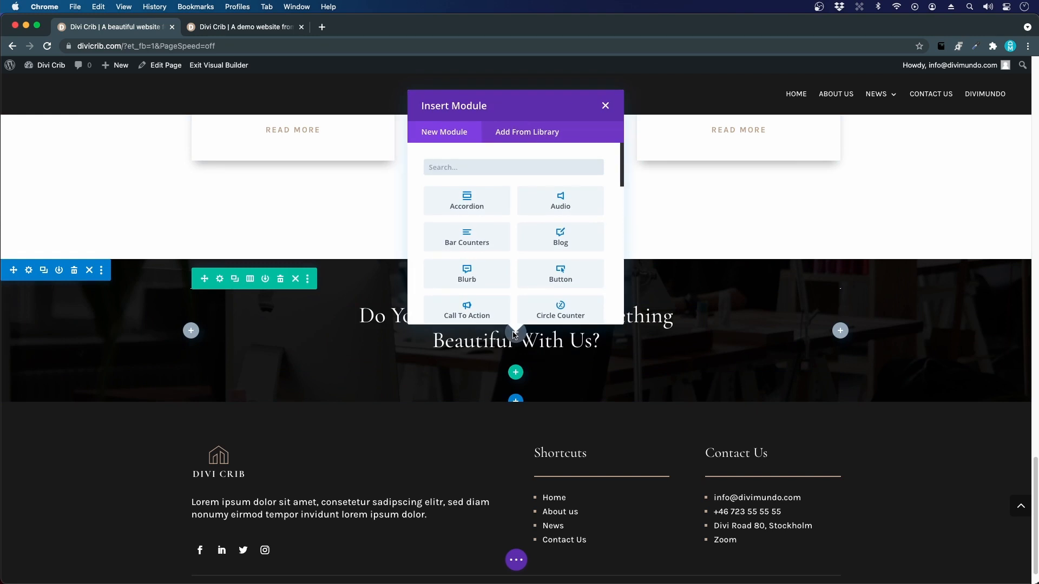
pyautogui.write('image')
pyautogui.click(468, 200)
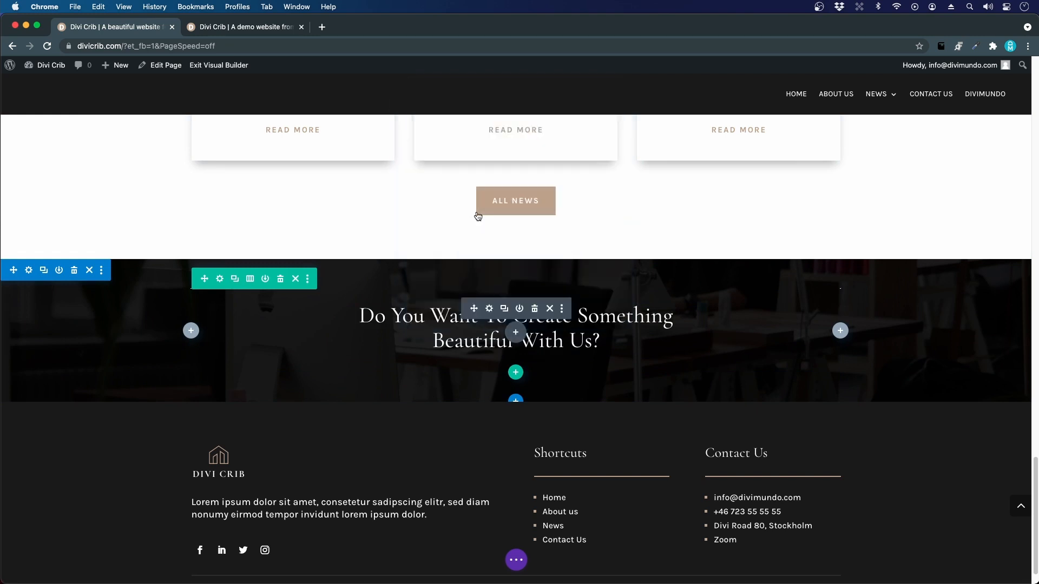
# Step: Check the demo site's icon and set architecture-firm-02.png from the media library as the module's image
pyautogui.click(151, 237)
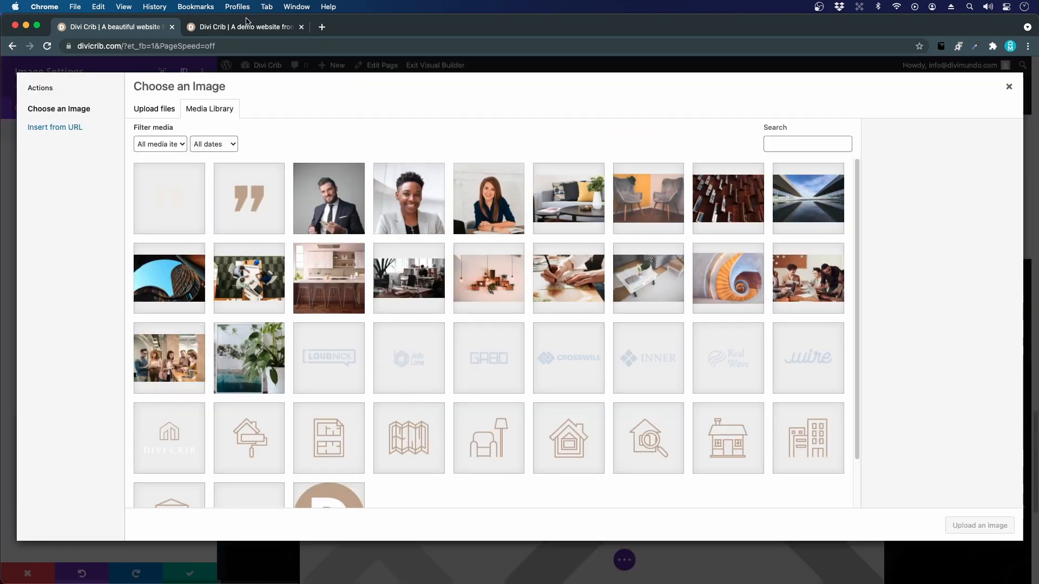
pyautogui.click(245, 32)
pyautogui.click(114, 28)
pyautogui.scroll(-3, 432, 243)
pyautogui.click(780, 385)
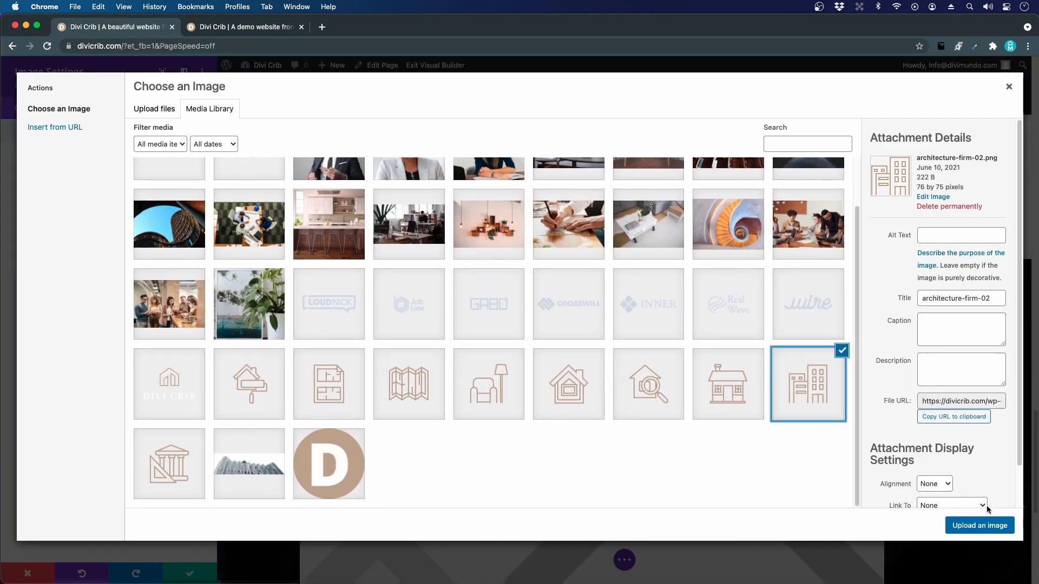
pyautogui.click(982, 529)
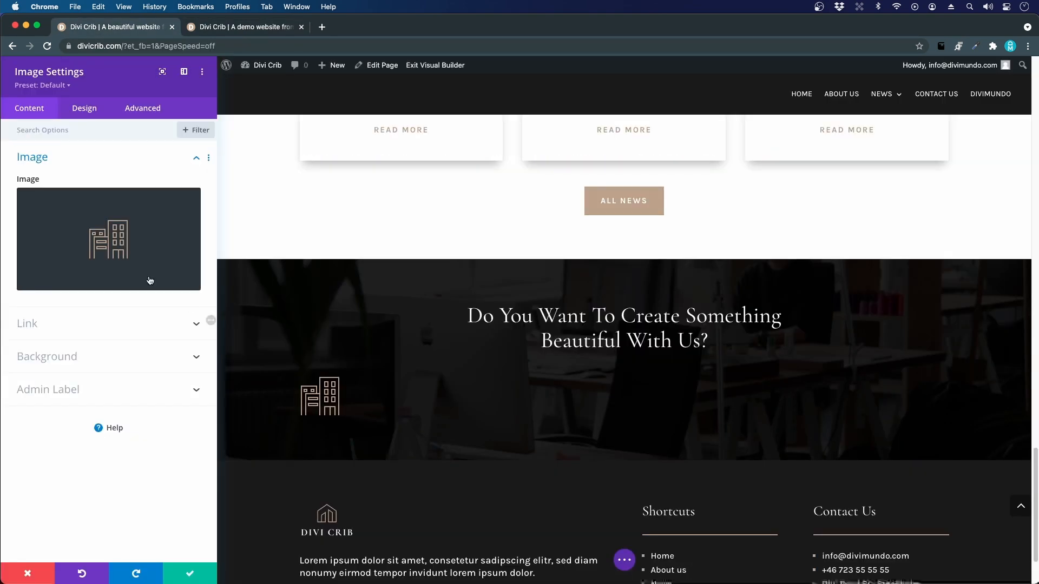
# Step: Center-align the building icon, save the Image module and move it above the headline
pyautogui.click(89, 111)
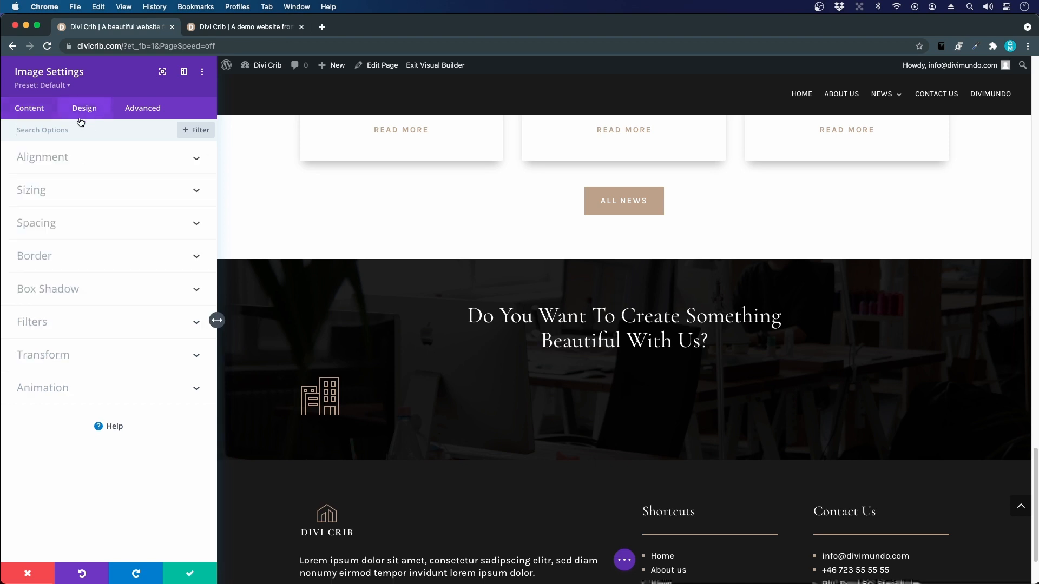
pyautogui.click(58, 157)
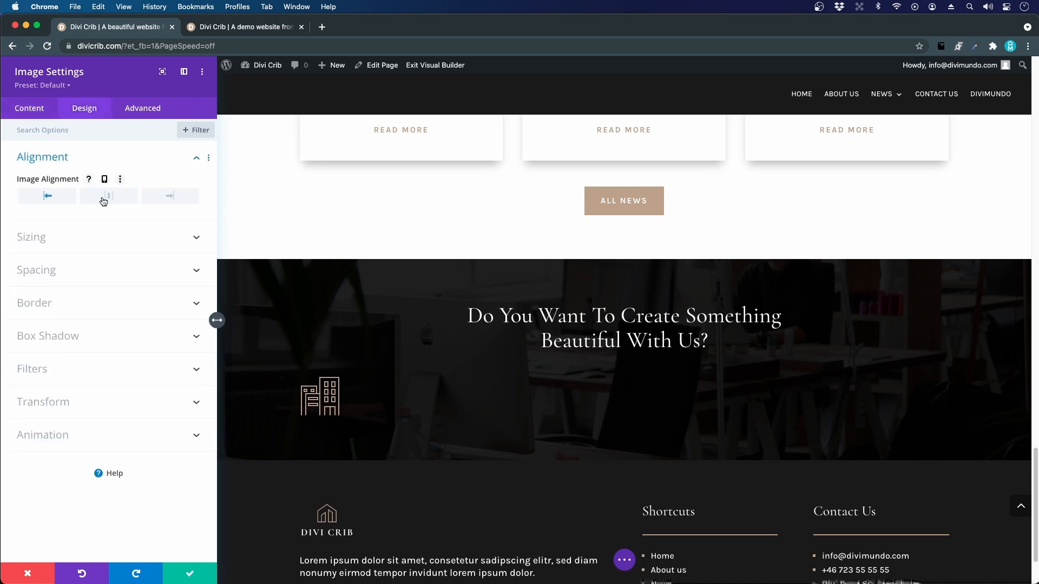
pyautogui.click(103, 198)
pyautogui.click(187, 569)
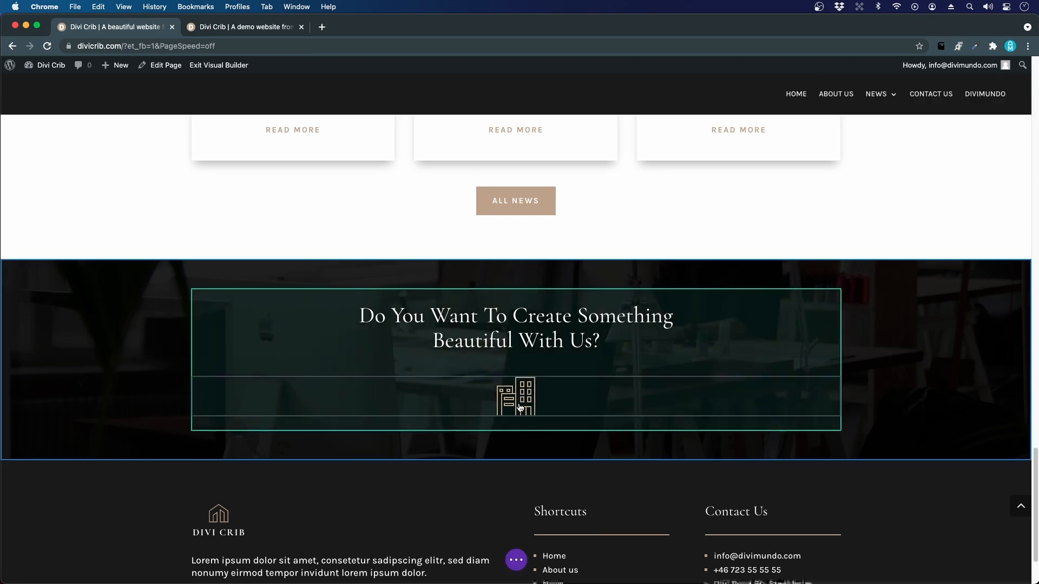
pyautogui.moveTo(521, 401); pyautogui.dragTo(521, 314)
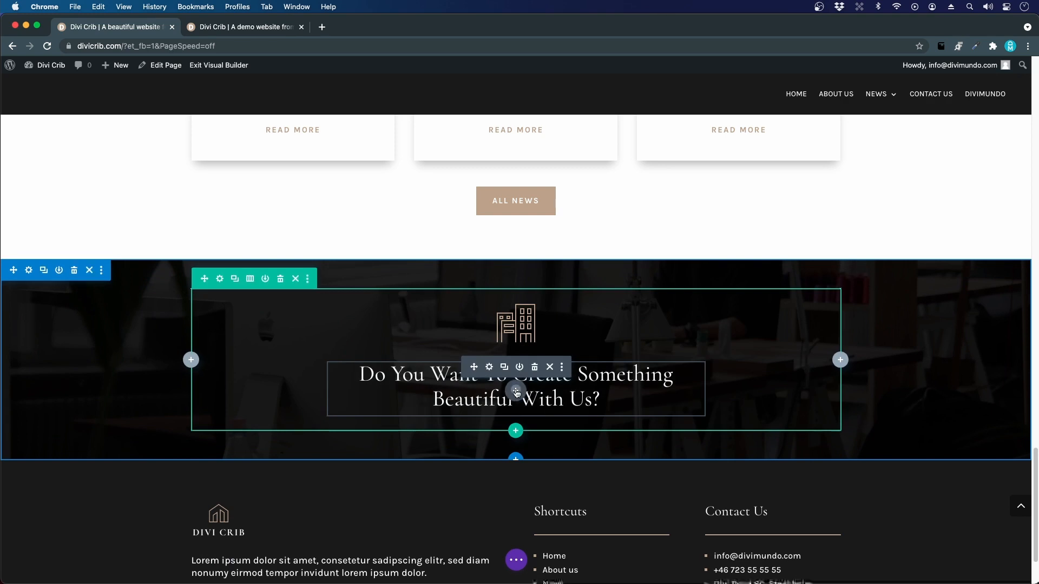
# Step: Insert a Button module below the headline and center-align it
pyautogui.click(515, 391)
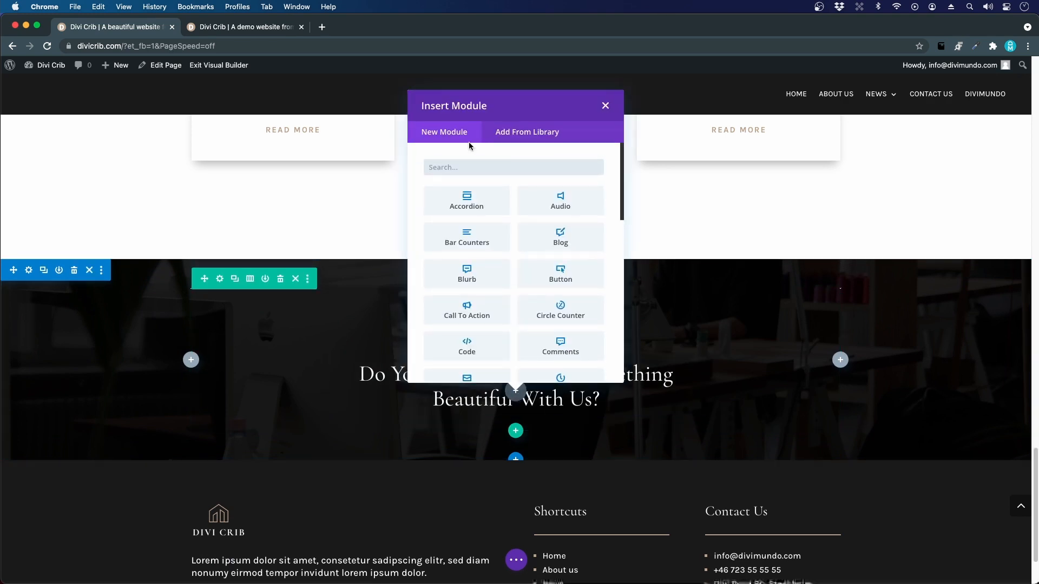
pyautogui.write('butt')
pyautogui.click(463, 202)
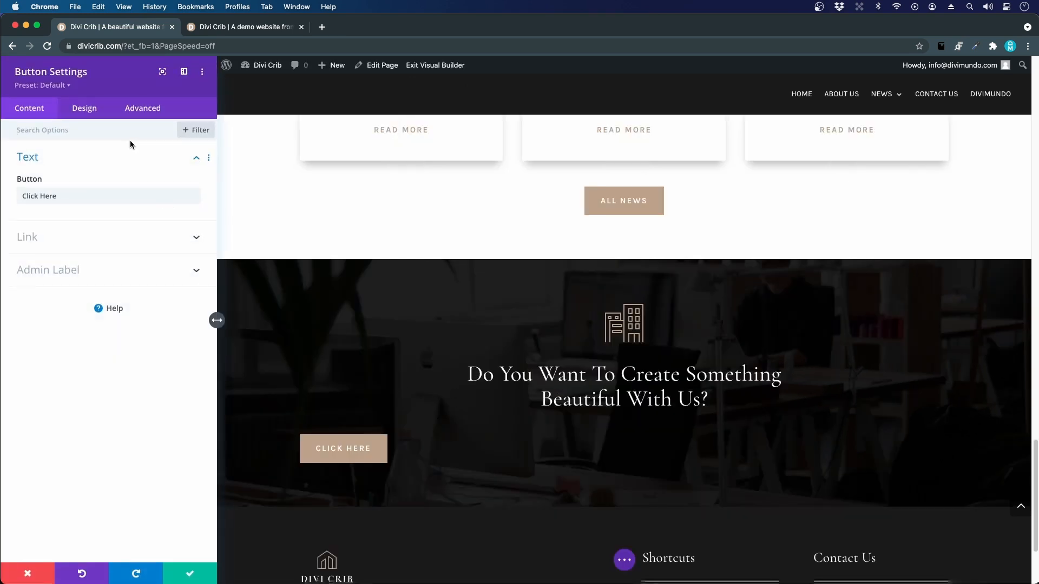
pyautogui.click(75, 112)
pyautogui.click(51, 158)
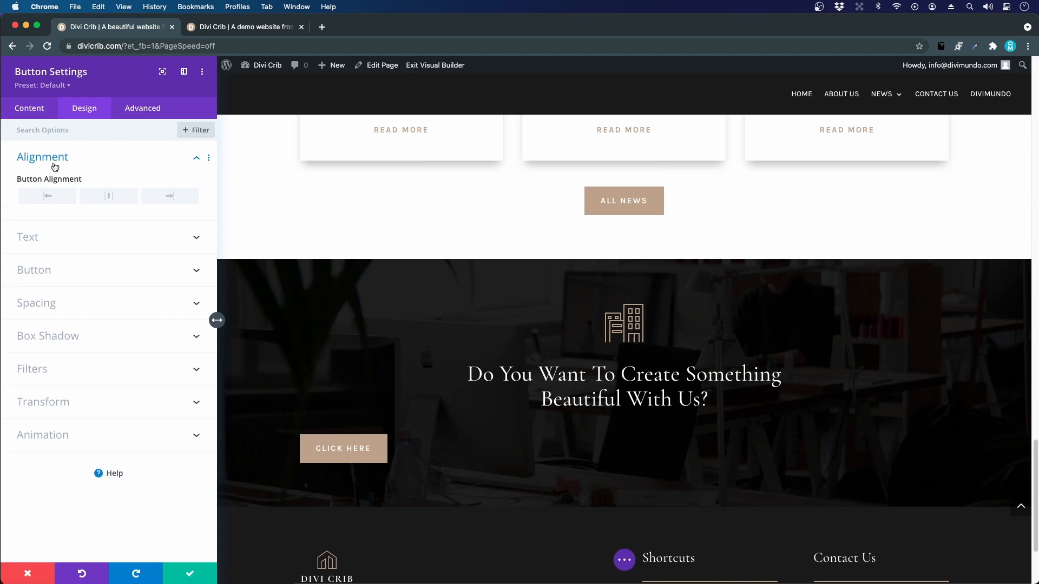
pyautogui.click(105, 195)
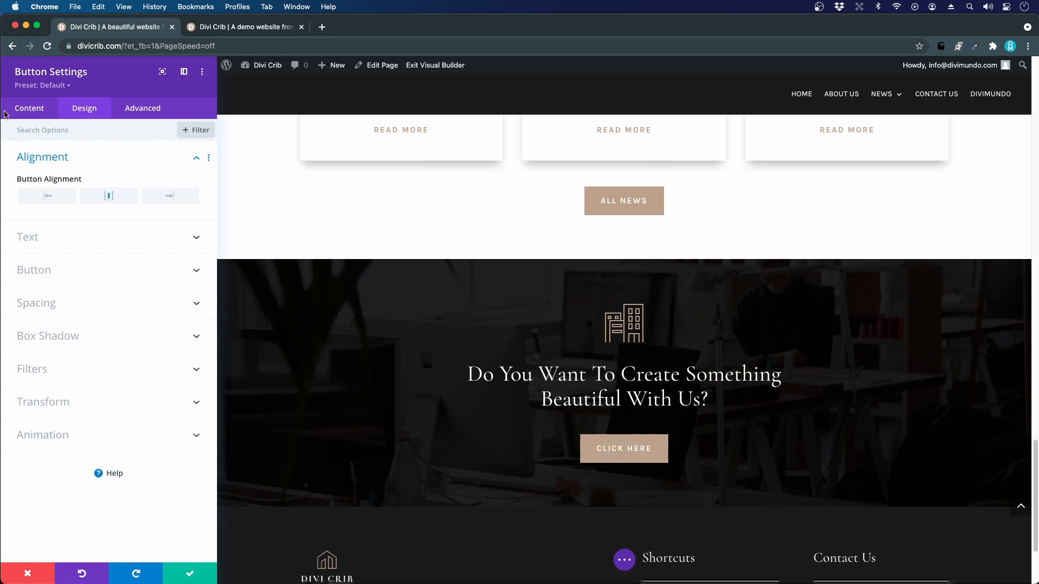
# Step: Review the button's text and link options, then save the Button module
pyautogui.click(41, 111)
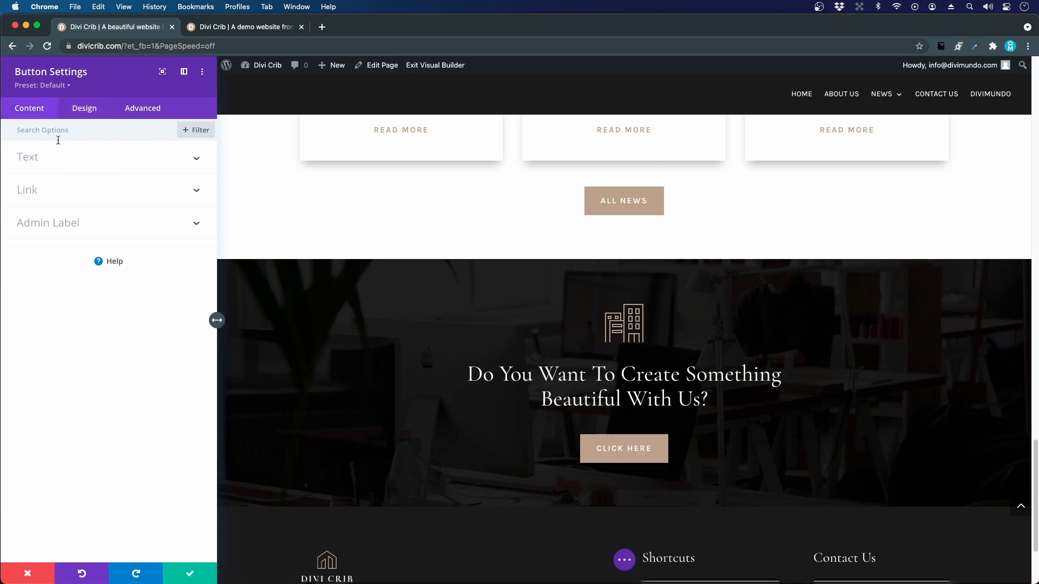
pyautogui.click(47, 159)
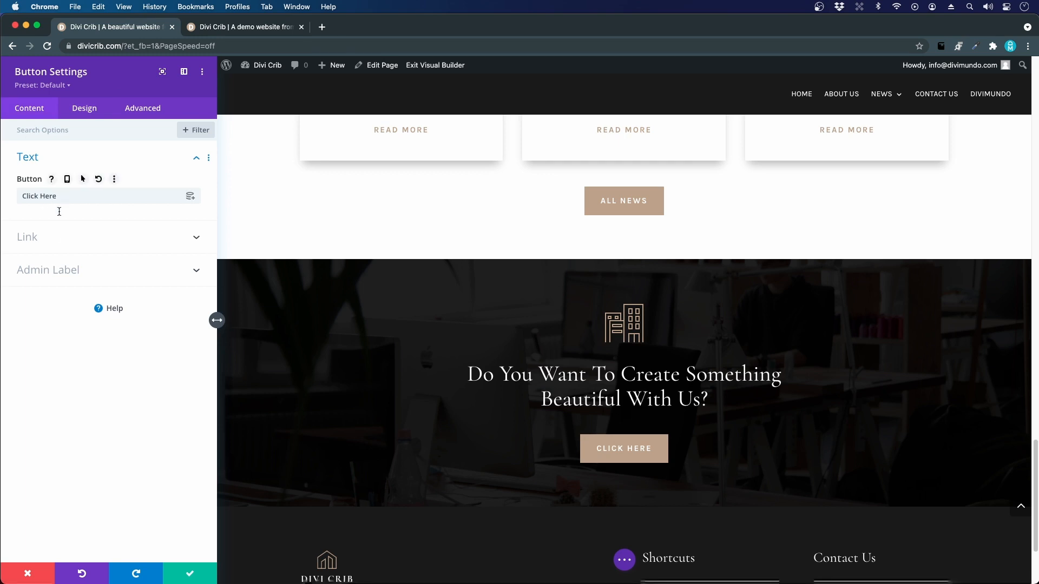
pyautogui.click(54, 237)
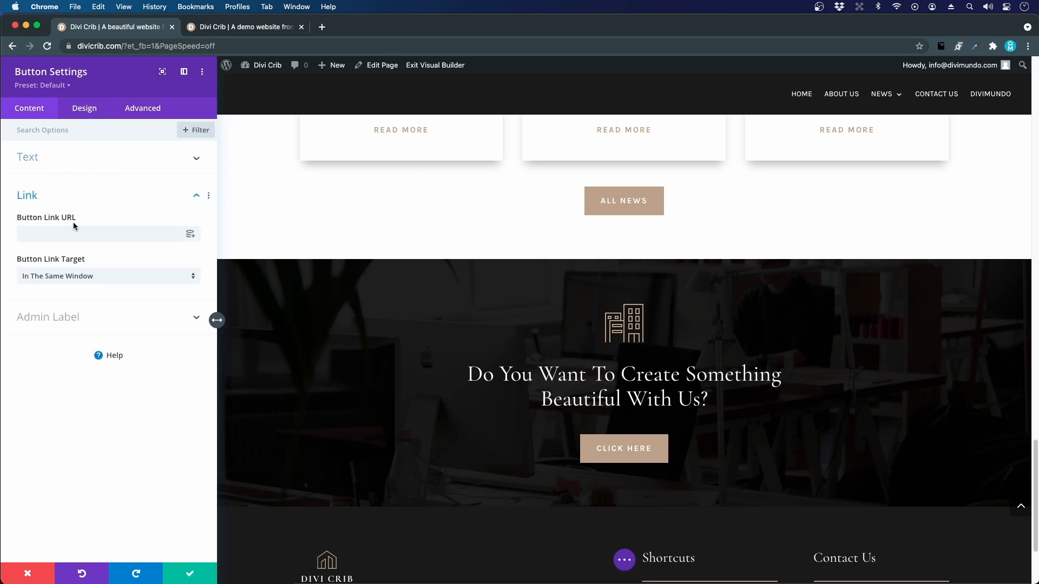
pyautogui.click(191, 573)
# Step: Increase the call-to-action section's top and bottom padding directly on the page to make the section taller
pyautogui.scroll(-2, 407, 387)
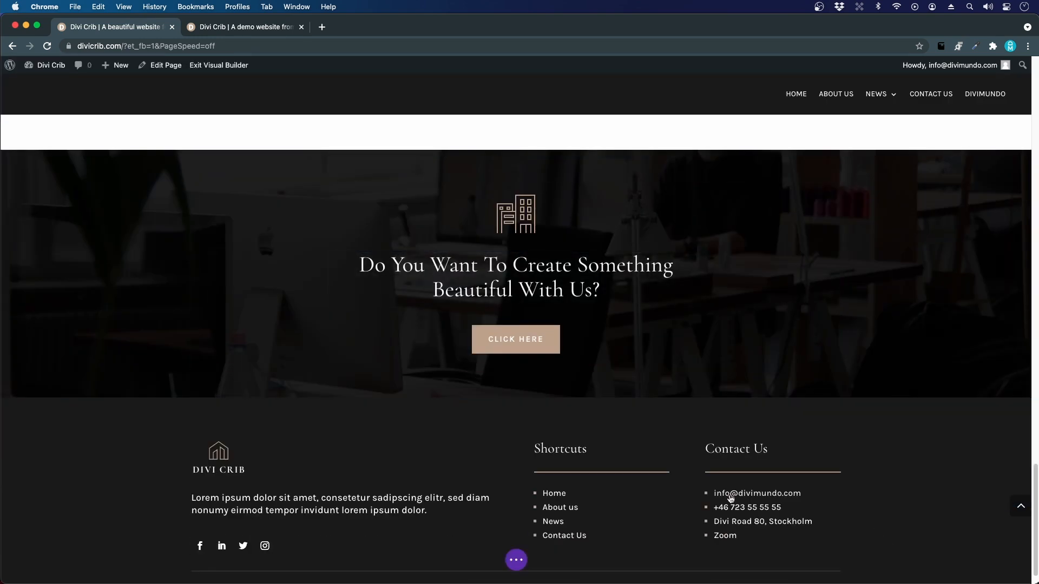
pyautogui.scroll(1, 730, 498)
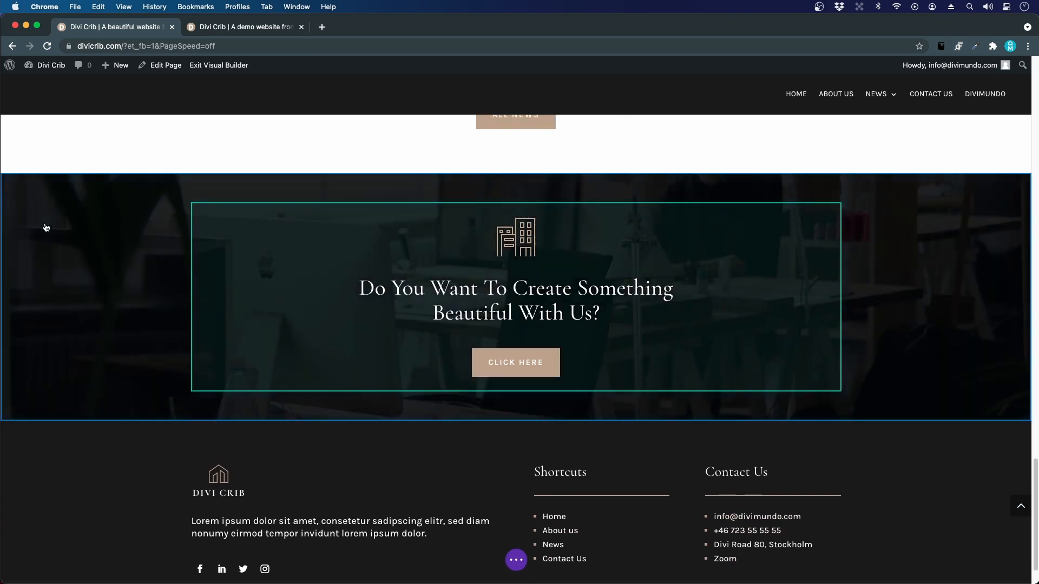
pyautogui.click(37, 208)
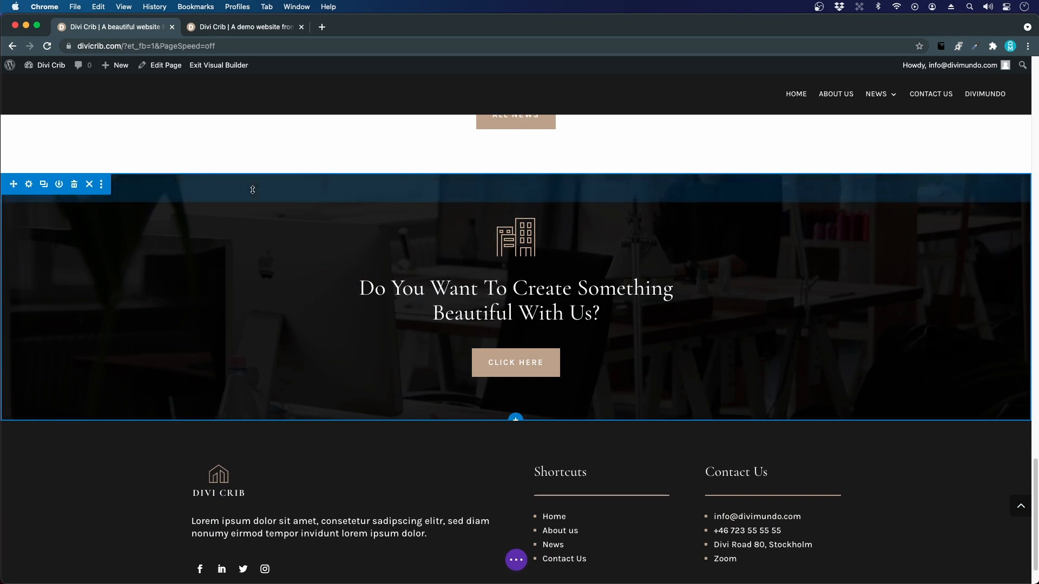
pyautogui.moveTo(253, 189); pyautogui.dragTo(264, 242)
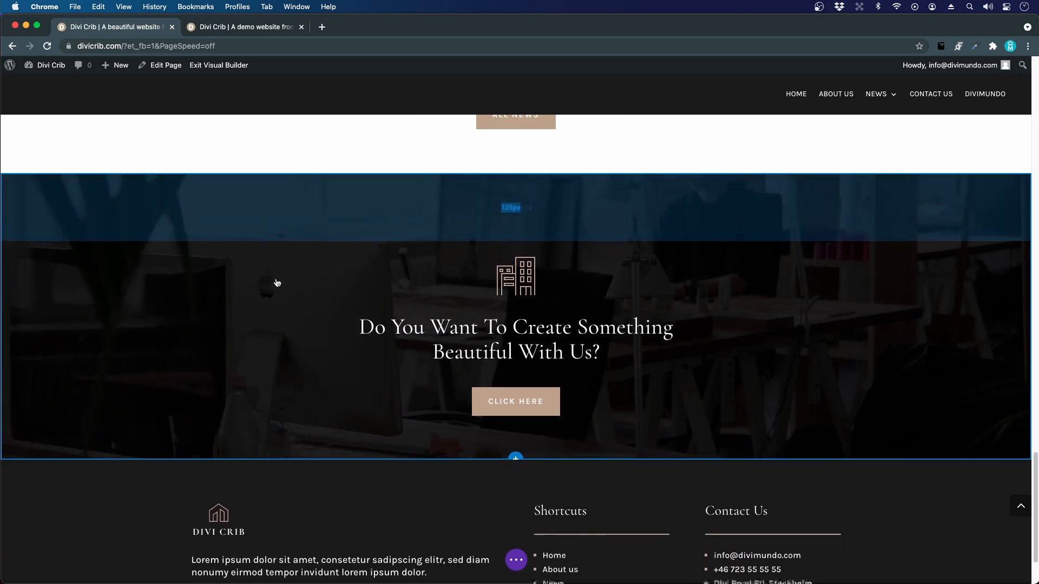
pyautogui.moveTo(302, 448); pyautogui.dragTo(309, 496)
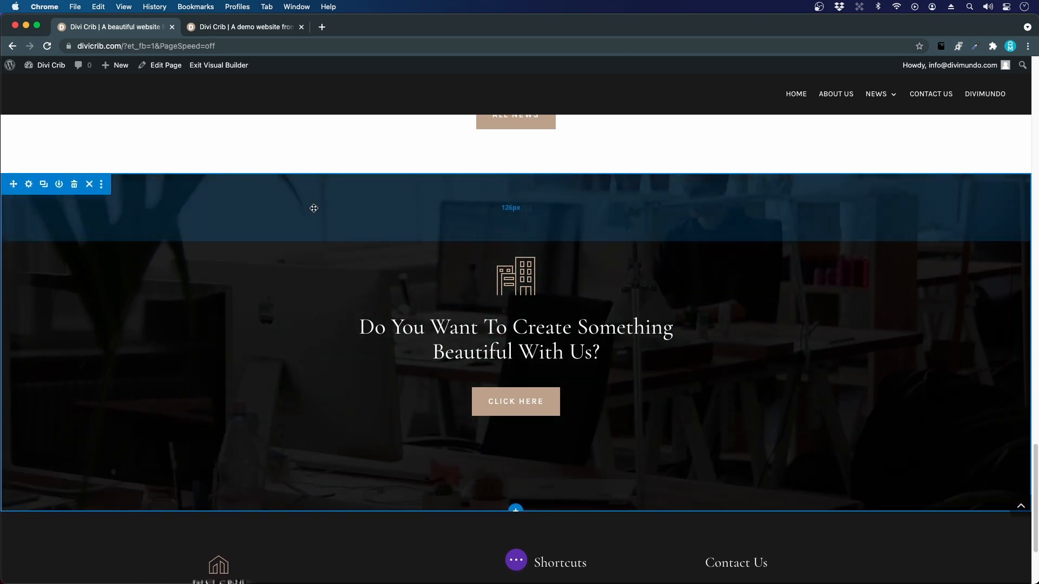
pyautogui.moveTo(314, 208); pyautogui.dragTo(314, 213)
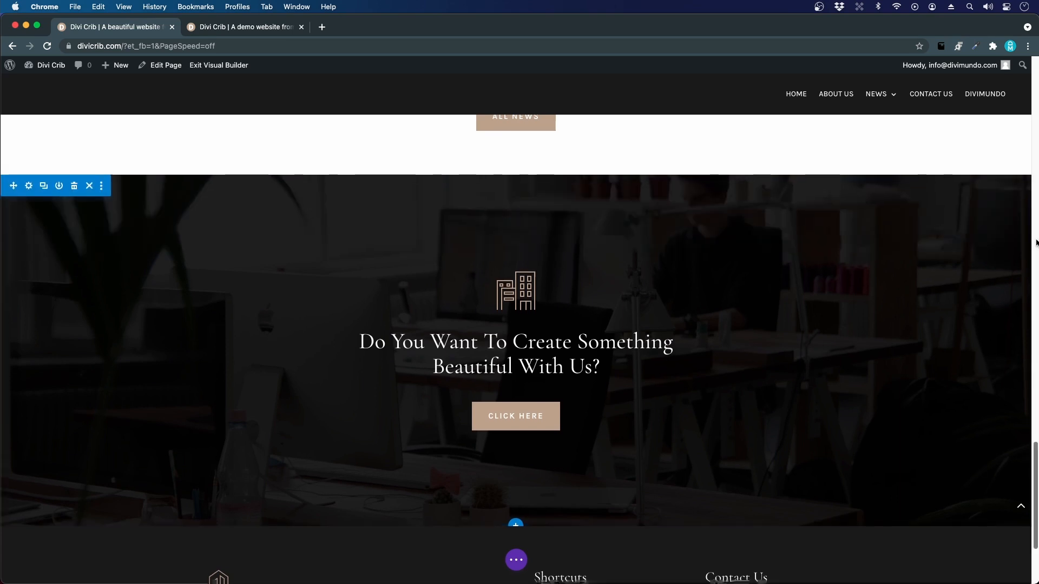
# Step: Review the finished call-to-action section, then examine the clients section on the demo website for comparison
pyautogui.scroll(2, 923, 223)
pyautogui.scroll(-5, 865, 227)
pyautogui.scroll(4, 820, 236)
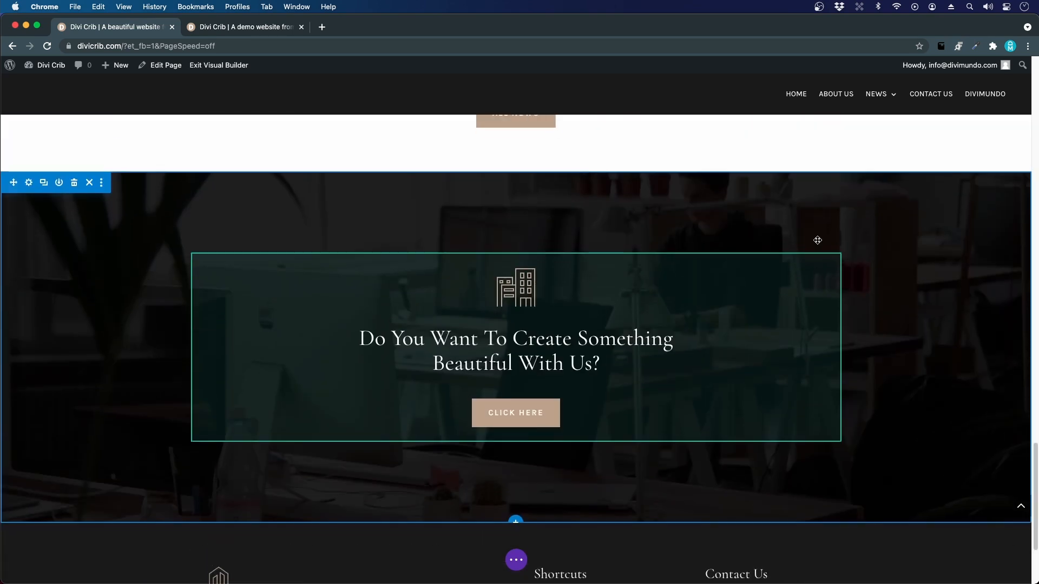
pyautogui.scroll(-3, 816, 241)
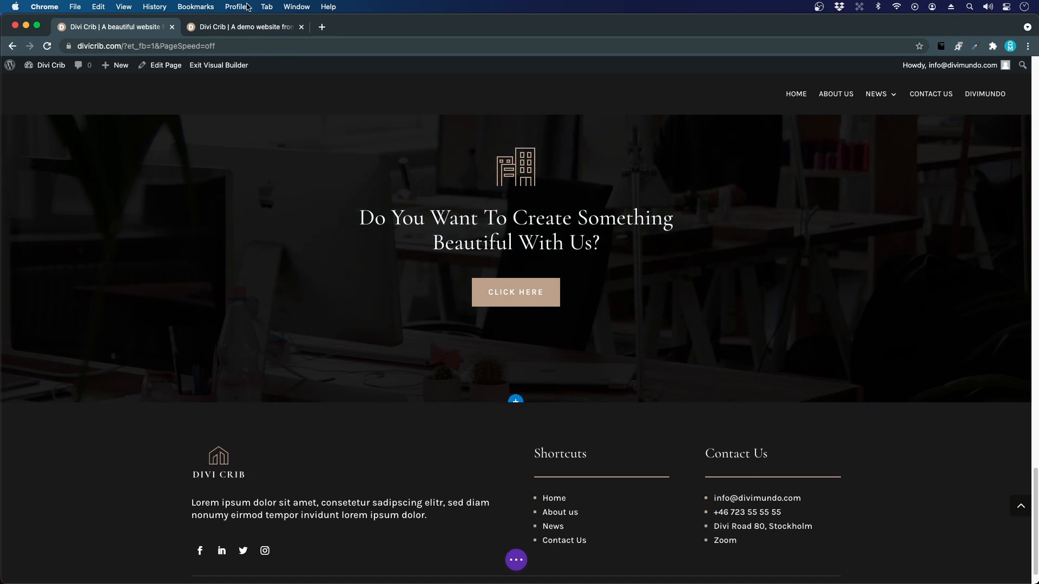
pyautogui.click(250, 31)
pyautogui.scroll(-7, 431, 220)
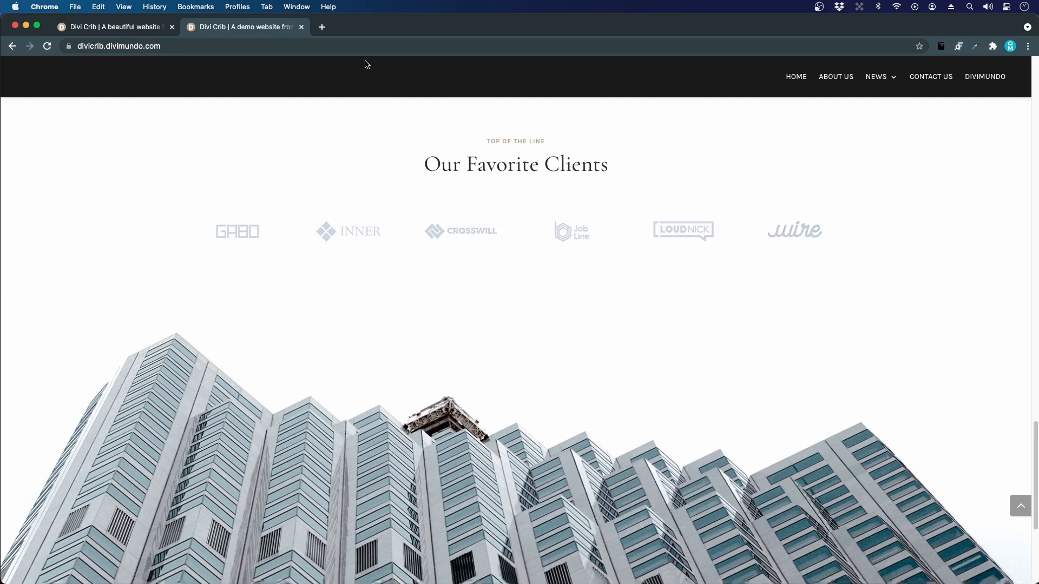
pyautogui.click(138, 26)
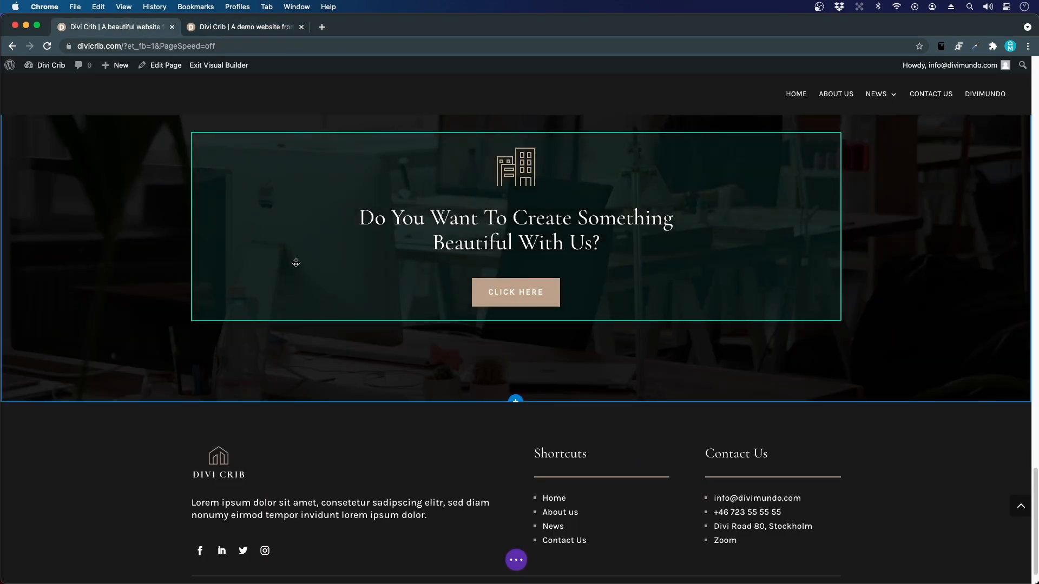
# Step: Copy the heading row containing "Don't miss a thing" from the Latest News section
pyautogui.scroll(4, 297, 263)
pyautogui.scroll(10, 297, 263)
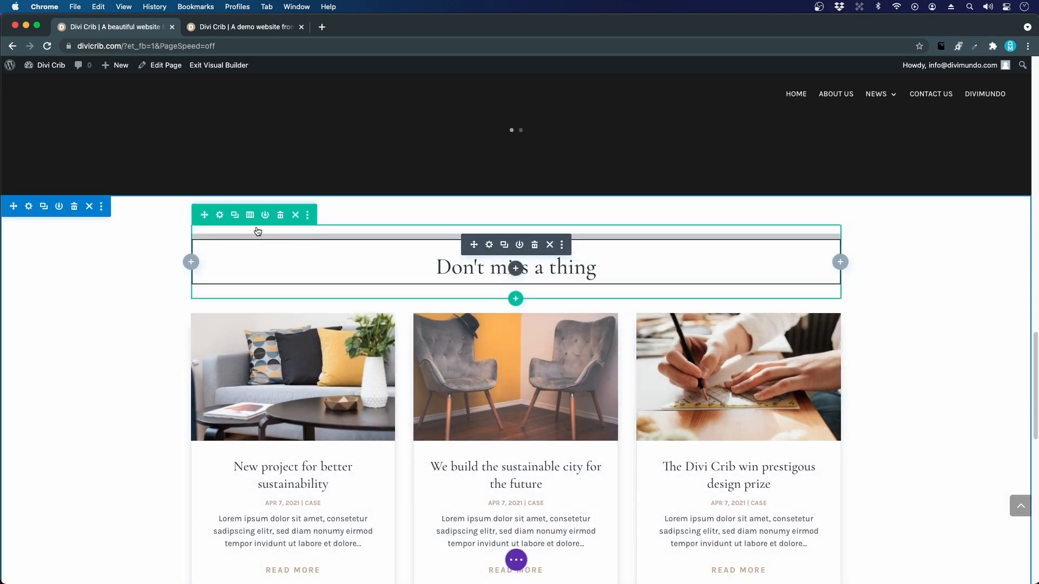
pyautogui.rightClick(216, 217)
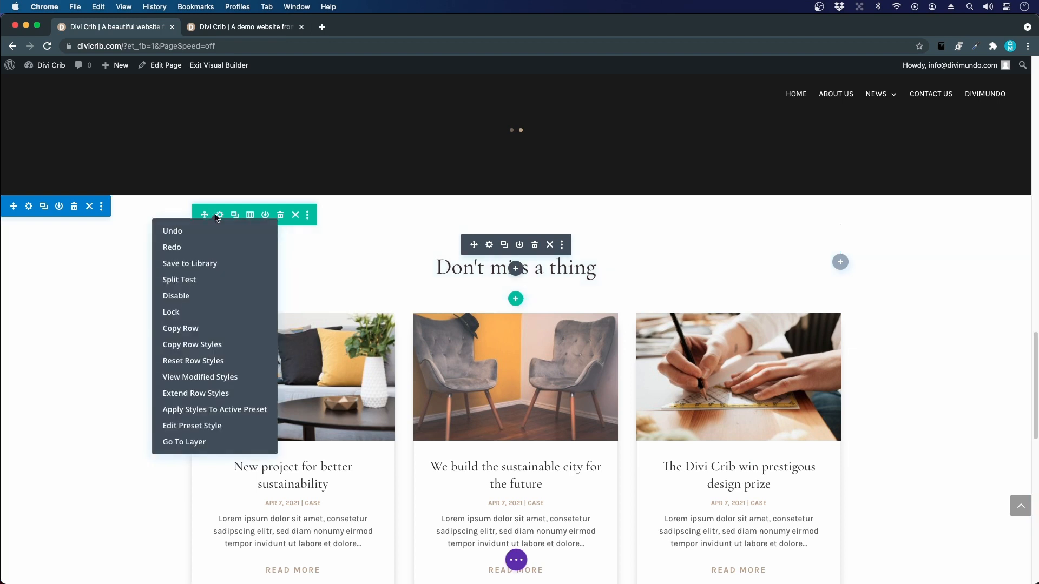
pyautogui.click(204, 330)
# Step: Add a regular section below the call-to-action section and paste the copied heading row into it
pyautogui.scroll(-15, 381, 295)
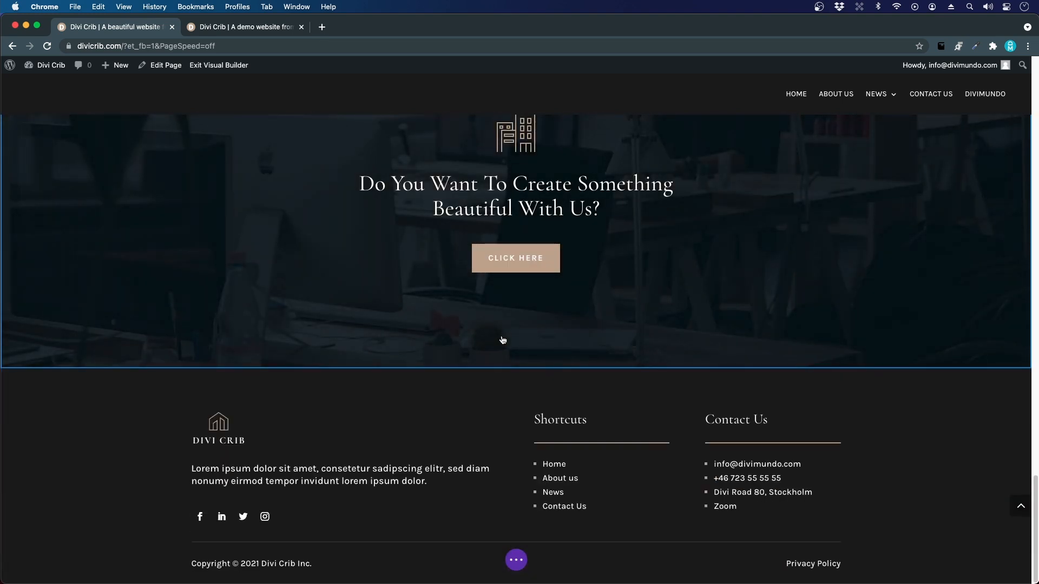
pyautogui.click(517, 364)
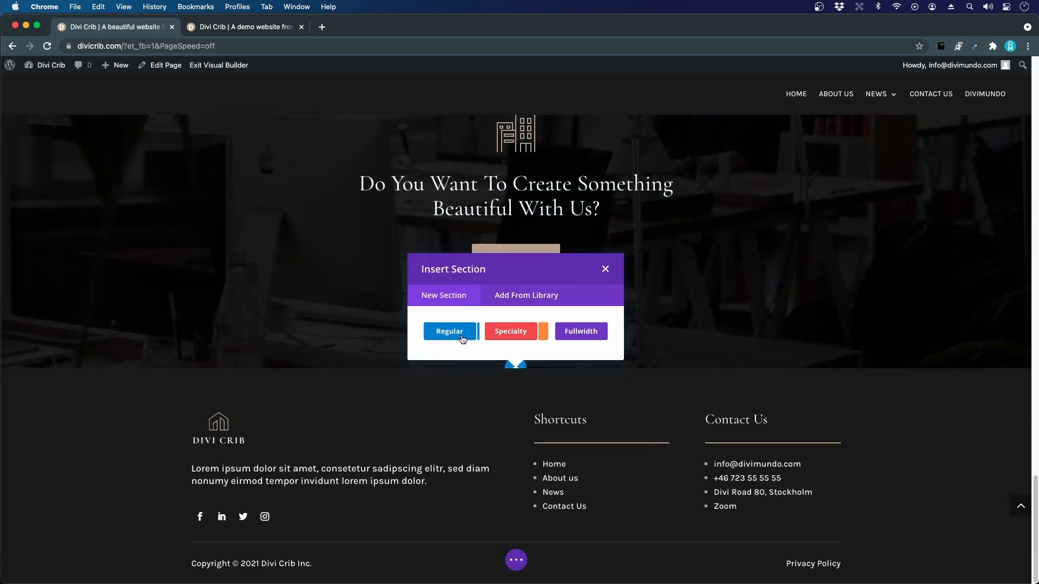
pyautogui.click(461, 333)
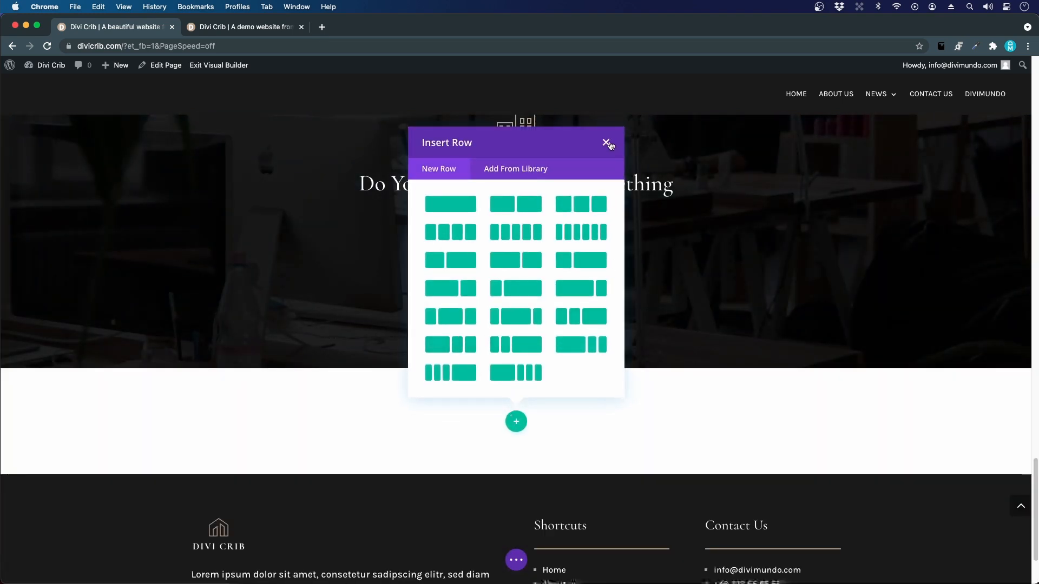
pyautogui.click(606, 144)
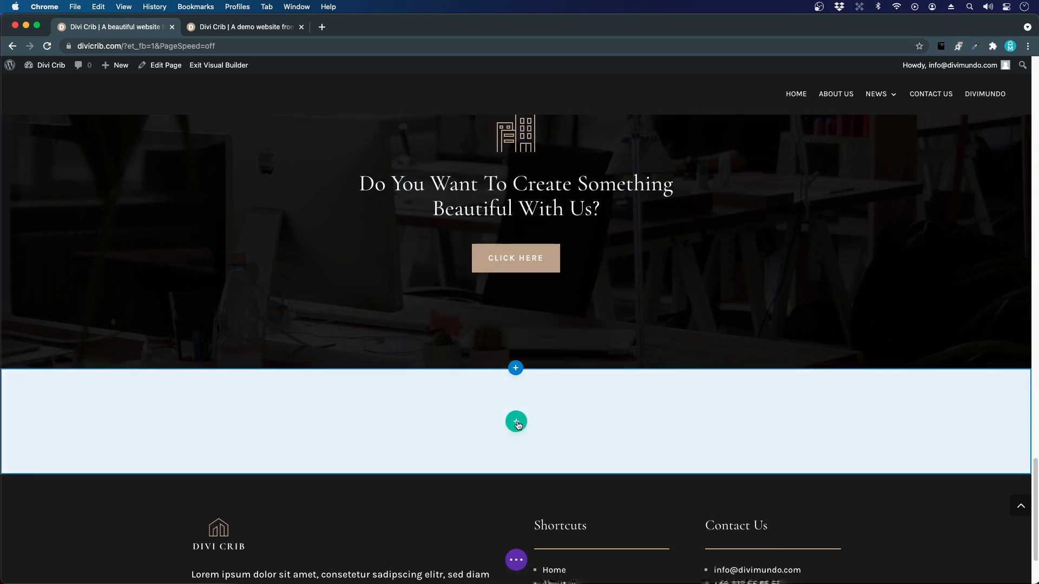
pyautogui.rightClick(518, 425)
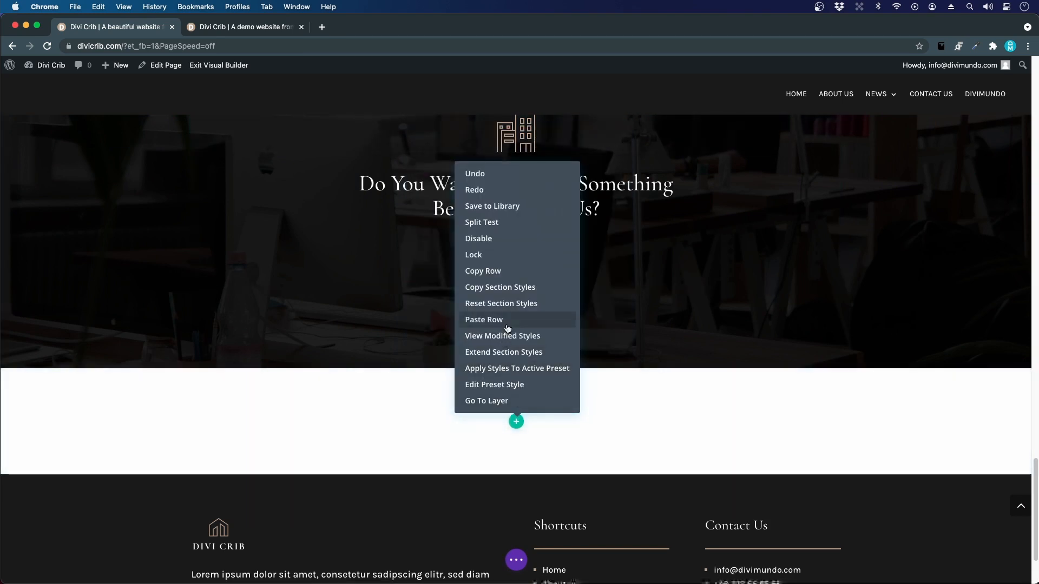
pyautogui.click(507, 324)
# Step: Change the pasted text's small heading to "Top of The Line" and its main heading to "Our Clients", then save the module
pyautogui.scroll(-5, 618, 372)
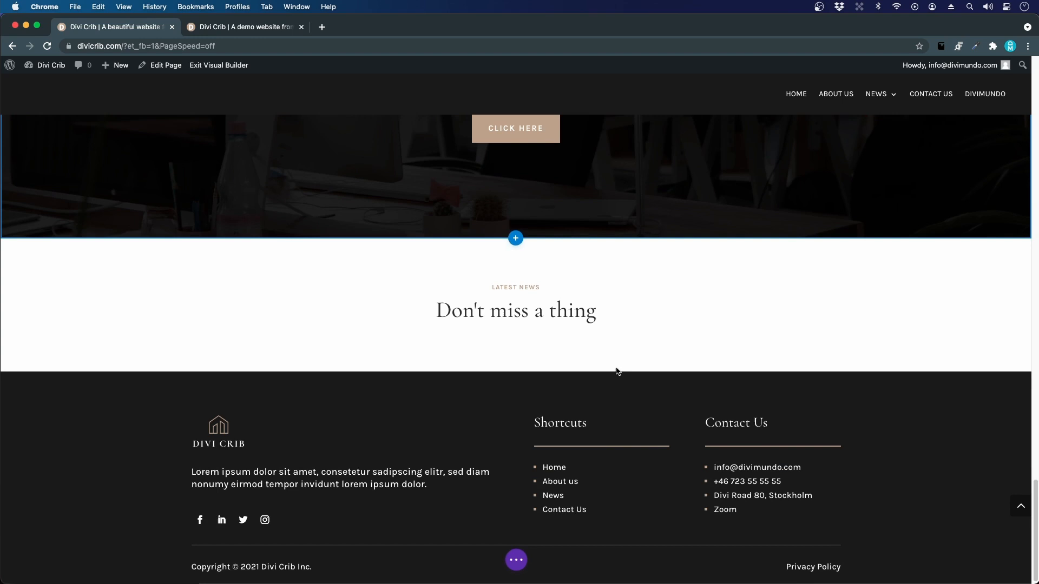
pyautogui.click(491, 288)
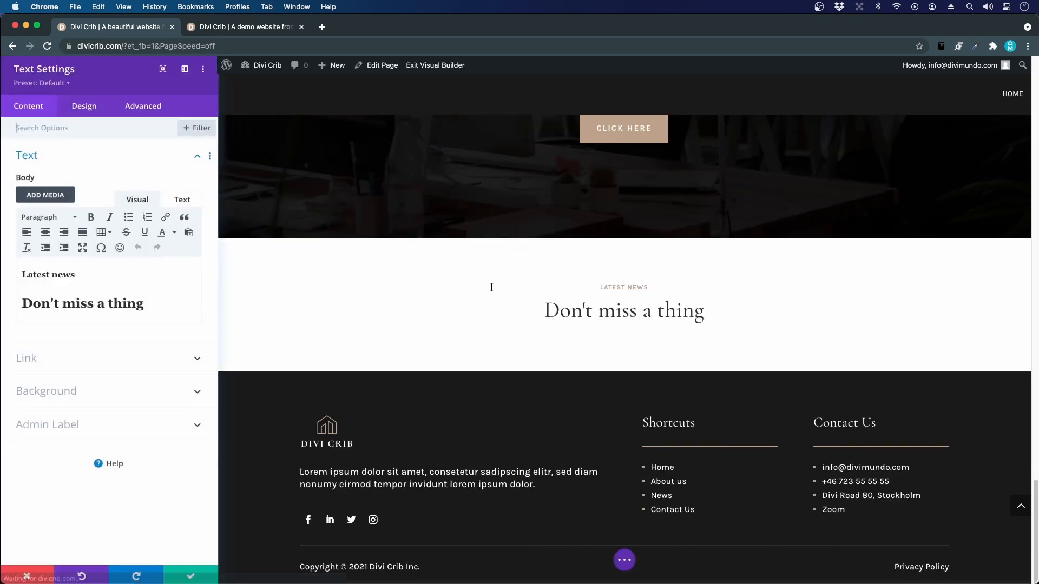
pyautogui.click(76, 276)
pyautogui.moveTo(76, 276); pyautogui.dragTo(23, 275)
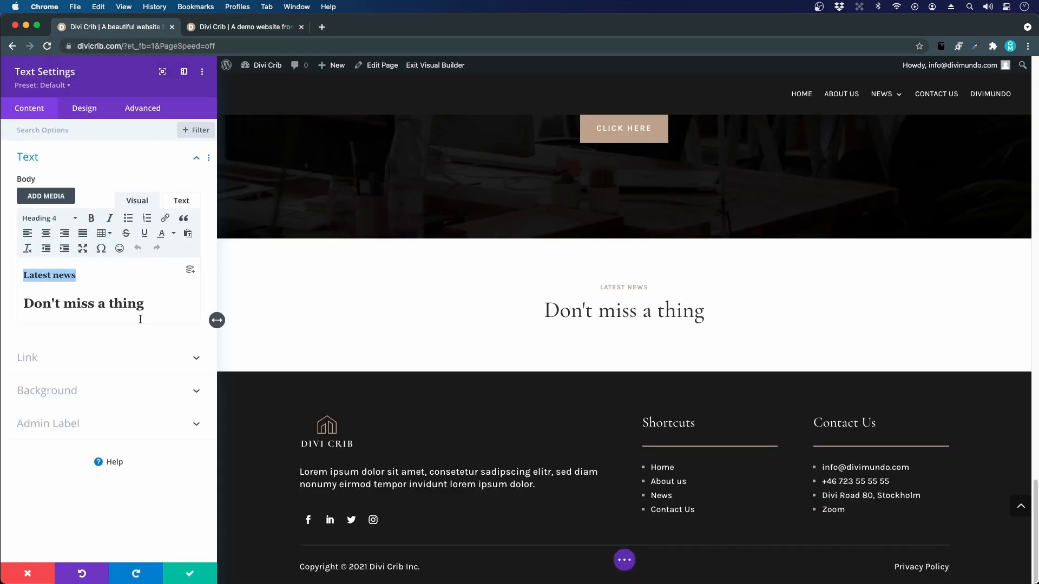
pyautogui.write('Top')
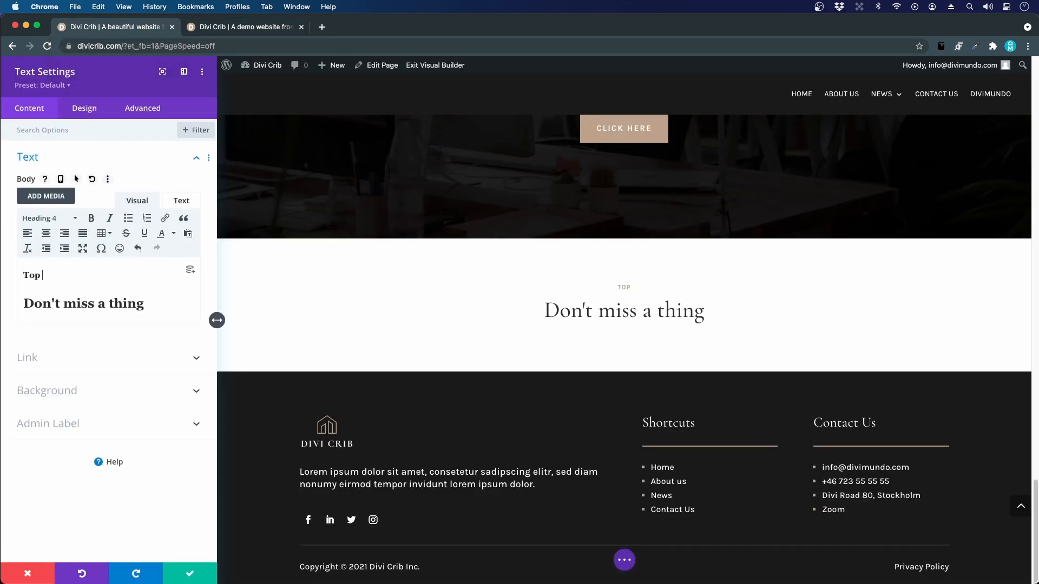
pyautogui.write(' of The Kine Line')
pyautogui.moveTo(145, 304); pyautogui.dragTo(14, 304)
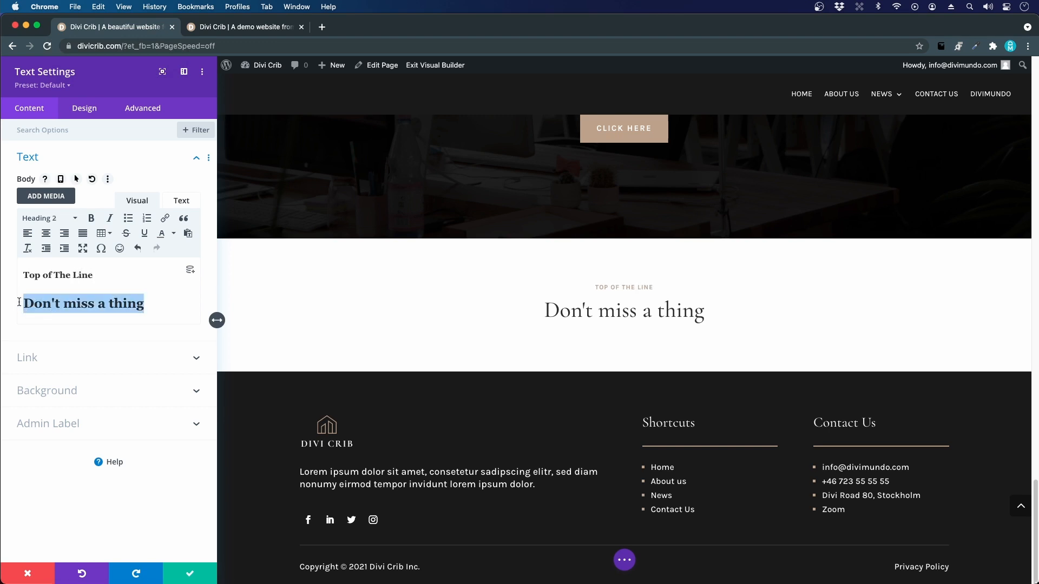
pyautogui.write('Our Clie')
pyautogui.write('nts')
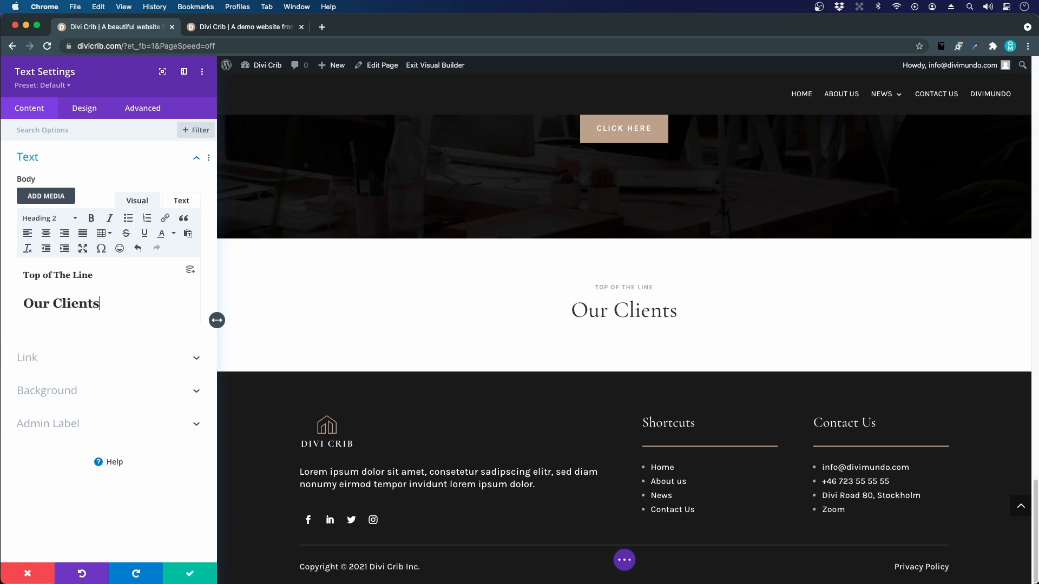
pyautogui.click(209, 571)
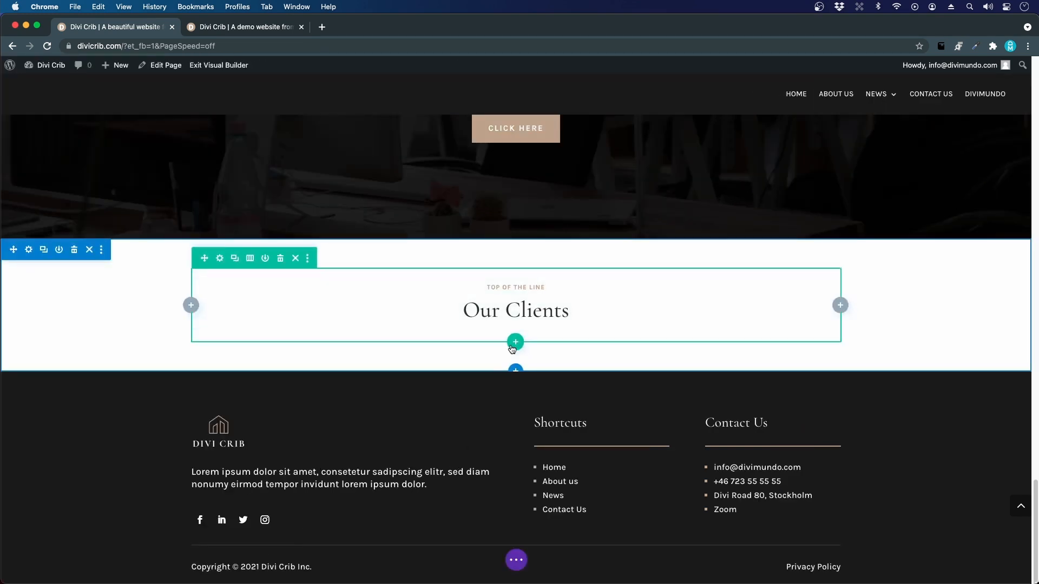
# Step: Insert a six-column row below the "Our Clients" heading and add an Image module to its first column
pyautogui.click(513, 344)
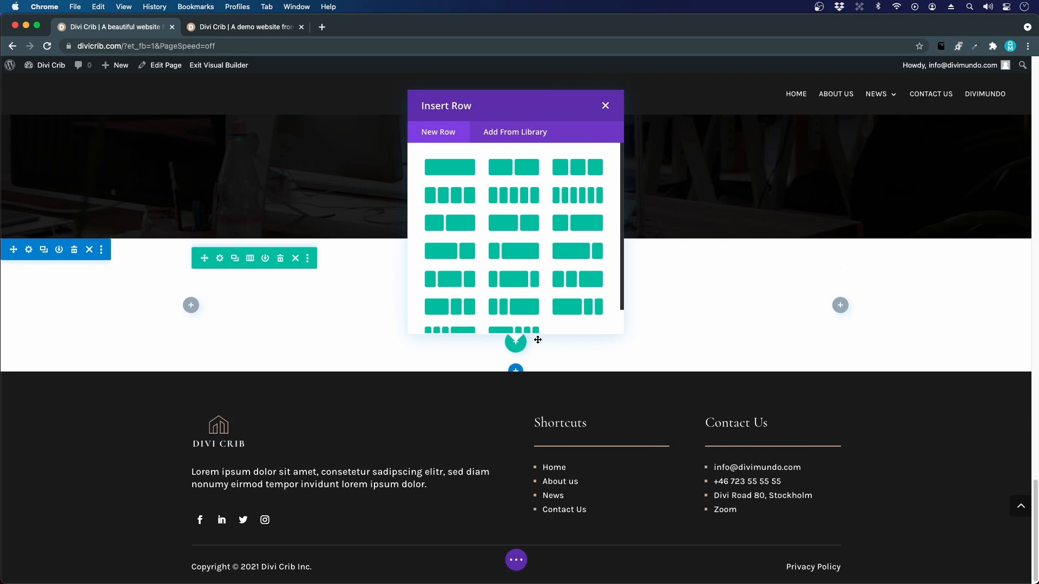
pyautogui.click(585, 202)
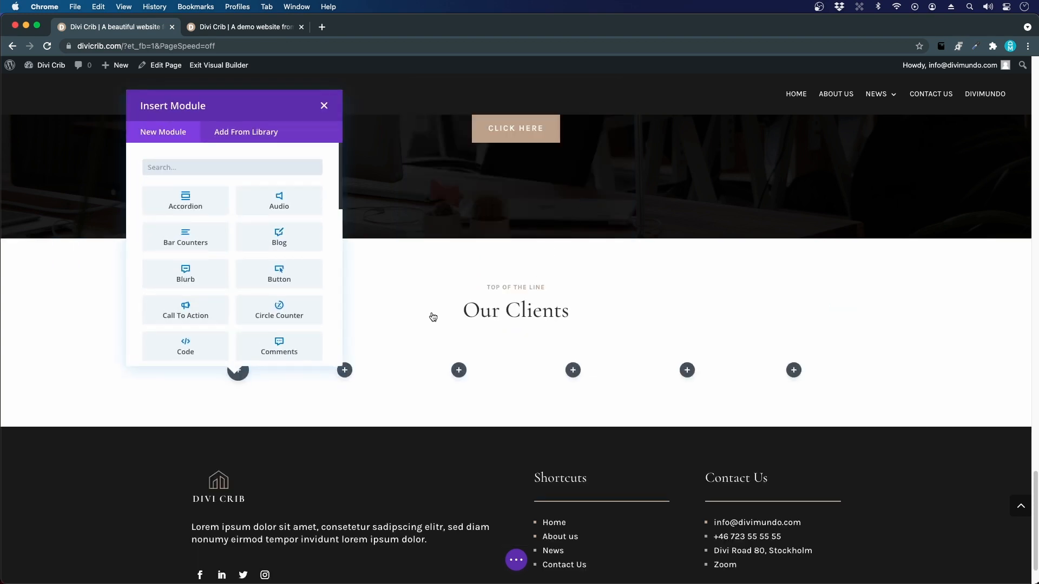
pyautogui.write('image')
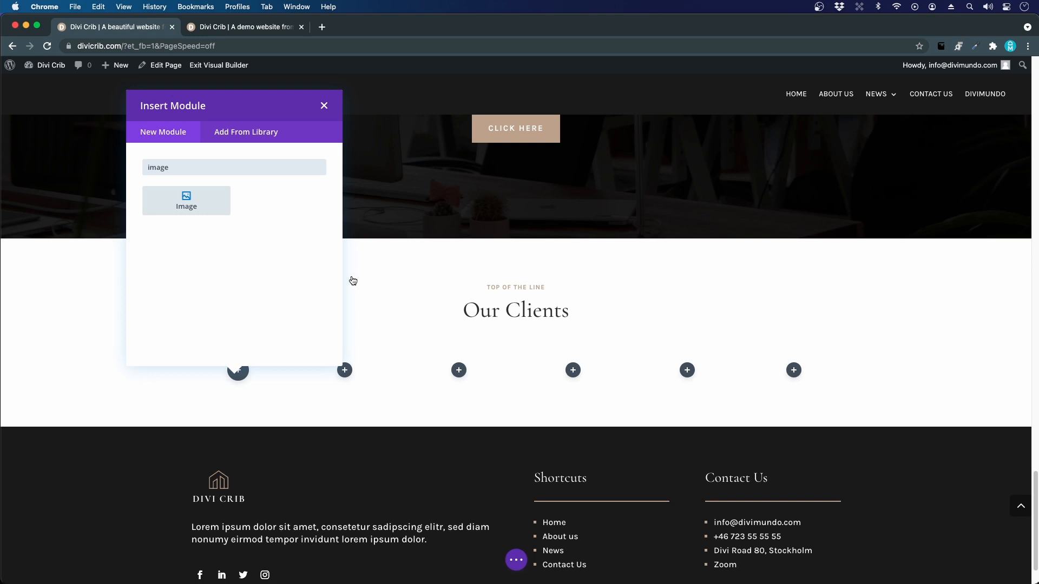
pyautogui.click(186, 203)
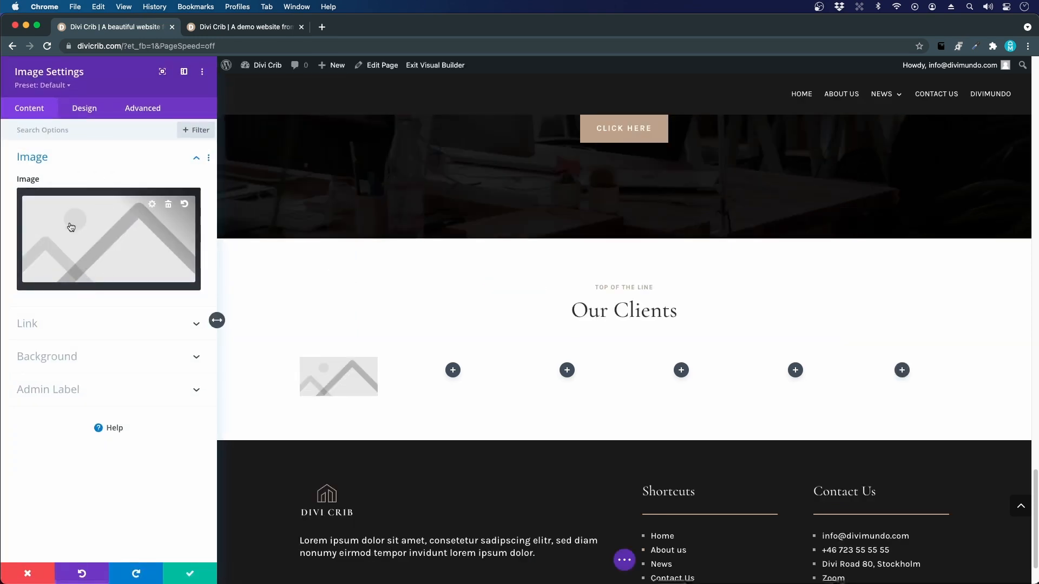
# Step: Use the Loudnick logo (logo_08-1.png) from the media library as the Image module's picture
pyautogui.click(119, 238)
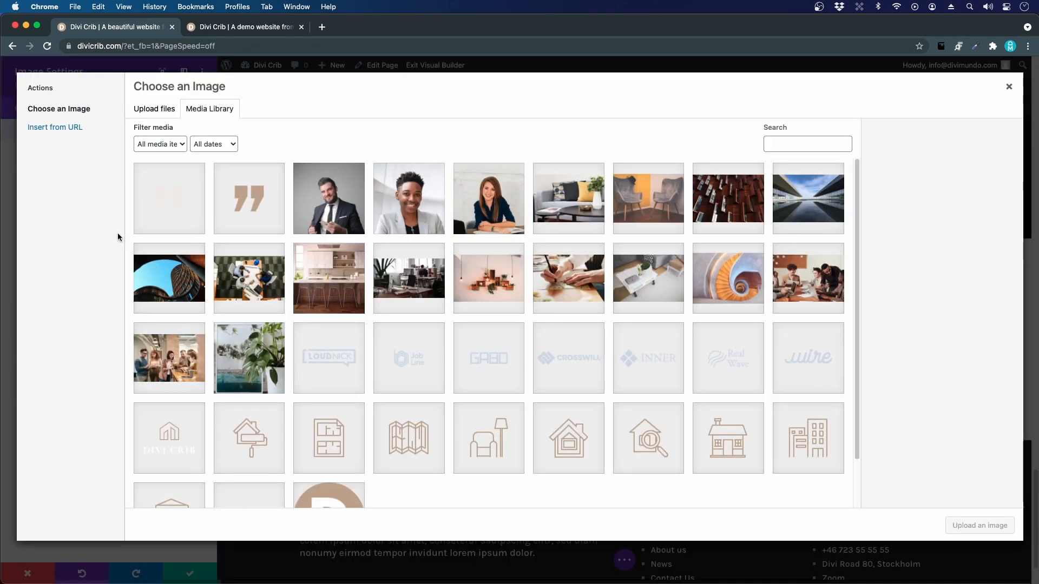
pyautogui.click(298, 353)
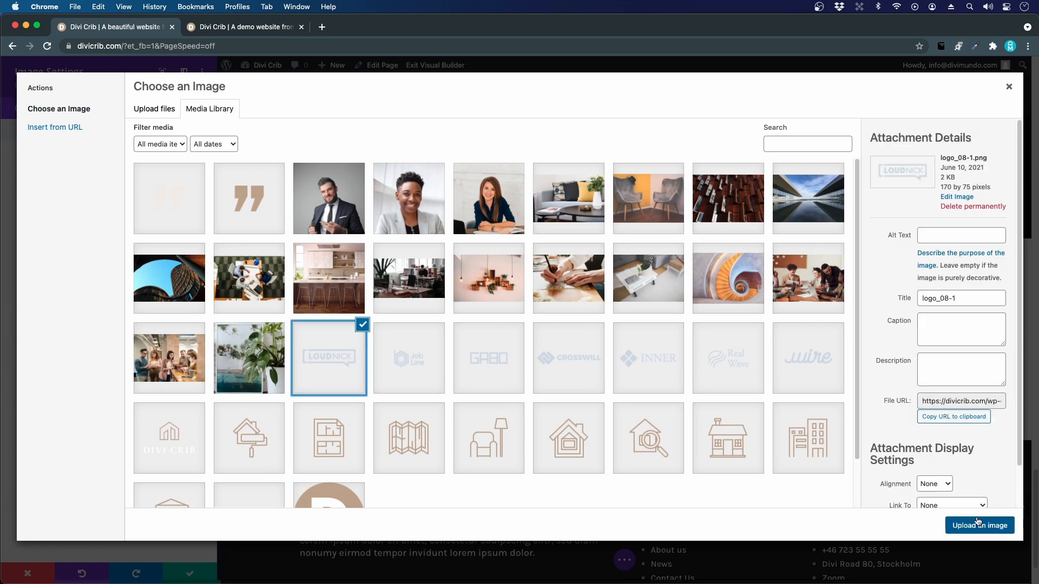
pyautogui.click(978, 527)
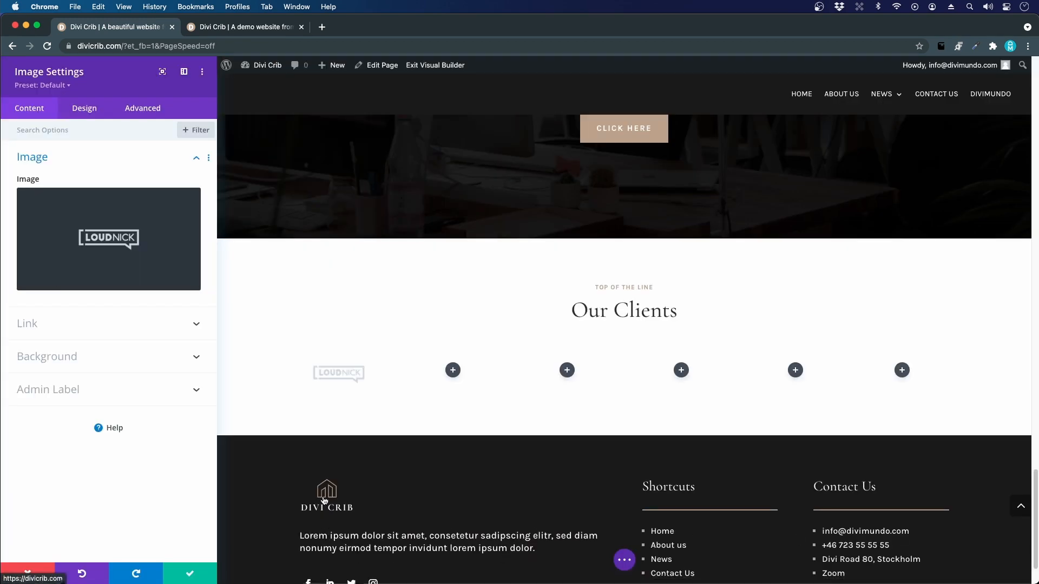
# Step: Check the logo hover effect on the demo website and set the Loudnick logo's hover brightness filter to 0%
pyautogui.click(278, 29)
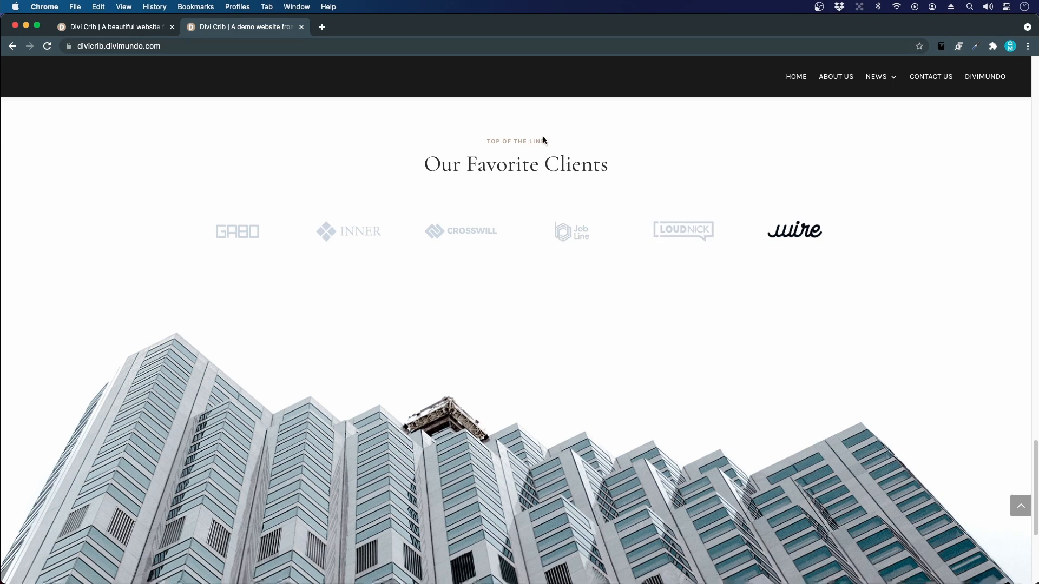
pyautogui.click(119, 34)
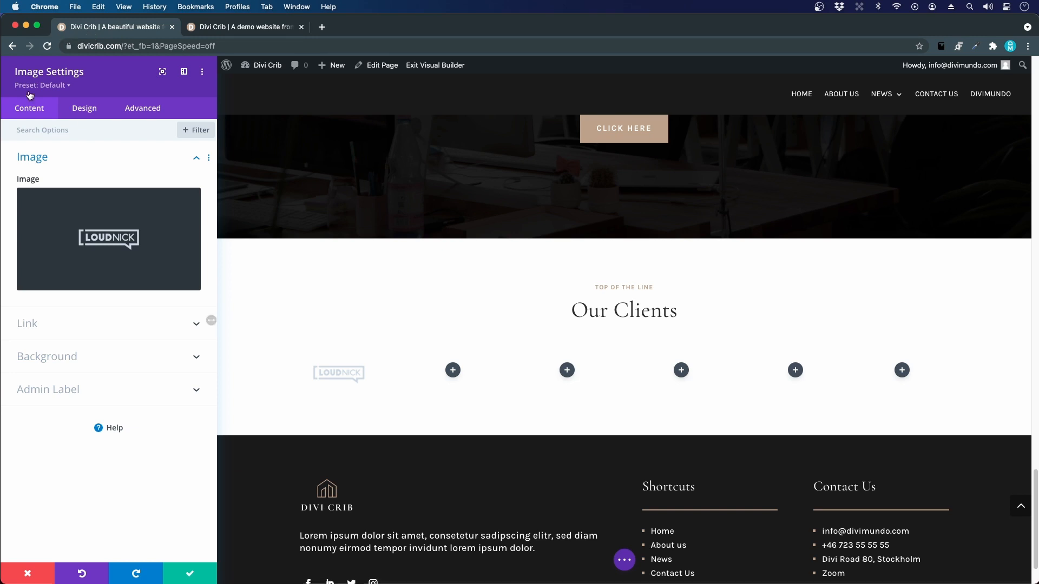
pyautogui.click(81, 105)
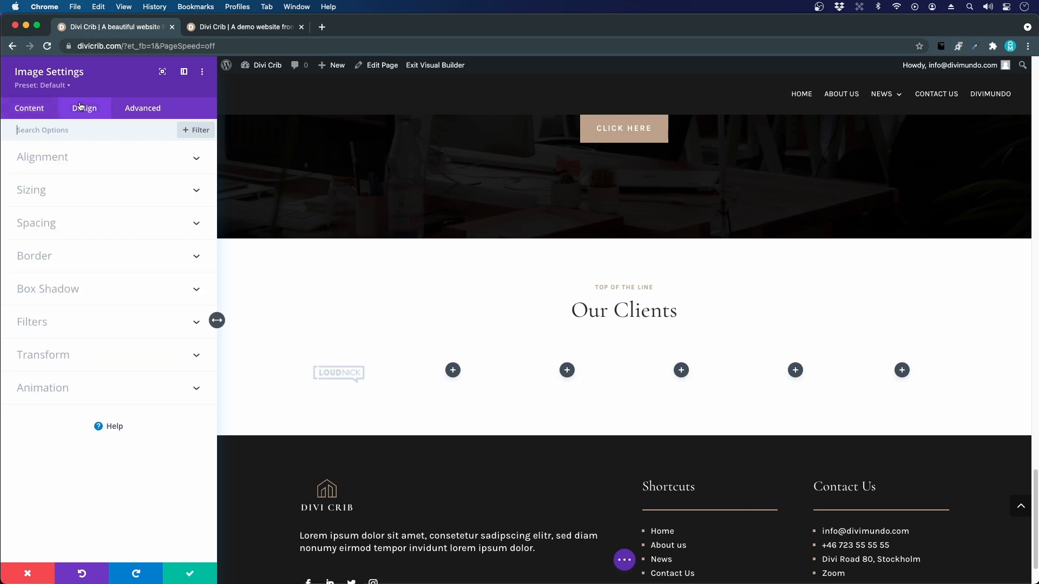
pyautogui.click(46, 319)
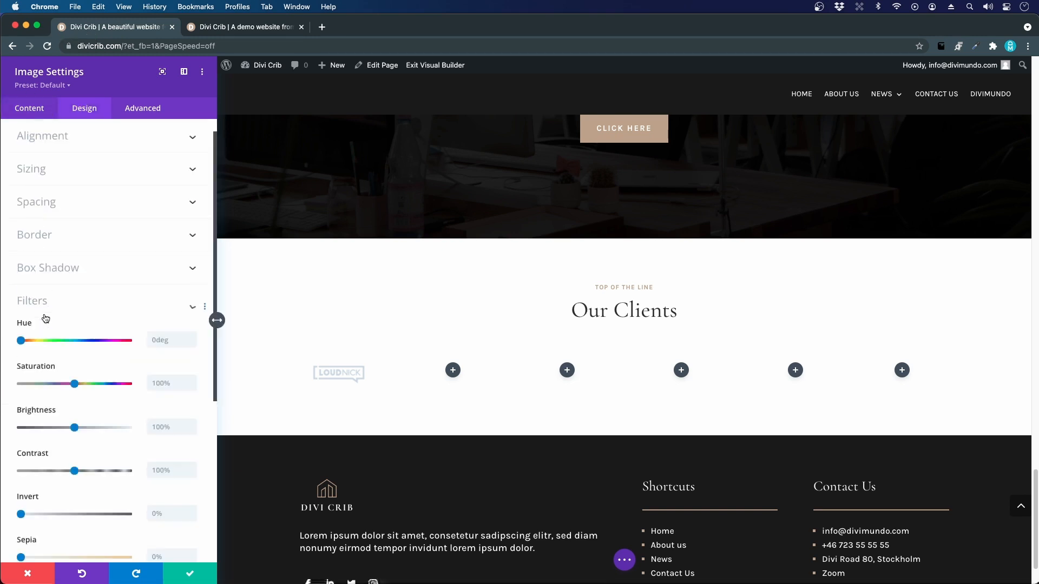
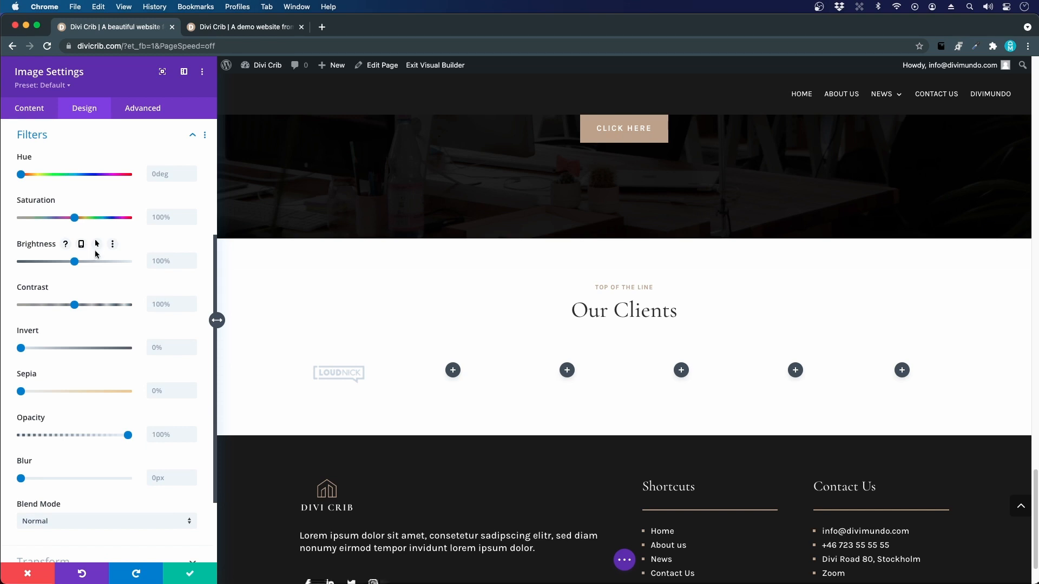
pyautogui.click(97, 245)
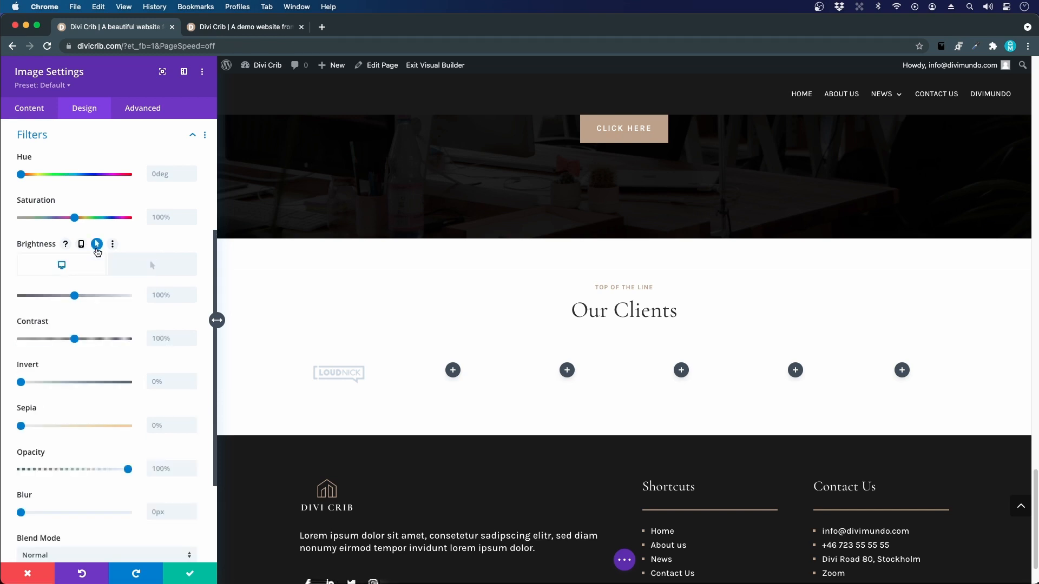
pyautogui.click(166, 273)
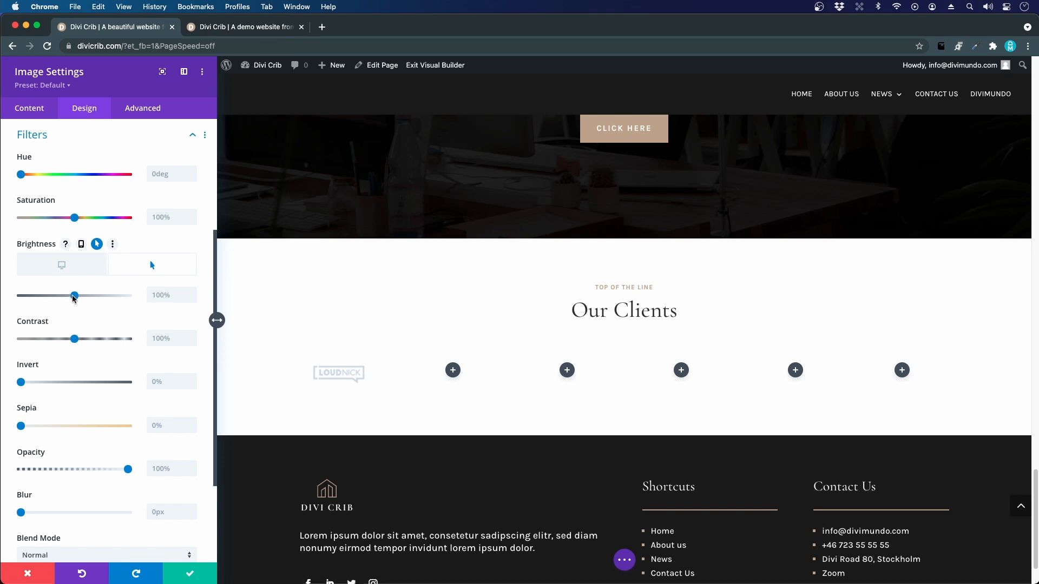
pyautogui.moveTo(73, 298); pyautogui.dragTo(2, 295)
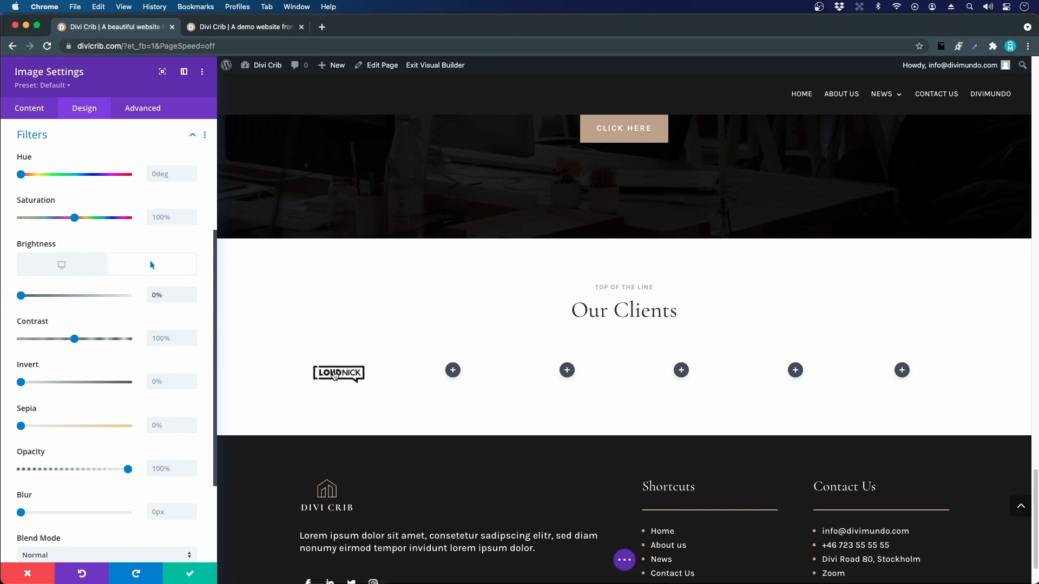
# Step: Try different saturation values on the Loudnick logo and return the saturation filter to 100%
pyautogui.moveTo(75, 218); pyautogui.dragTo(52, 221)
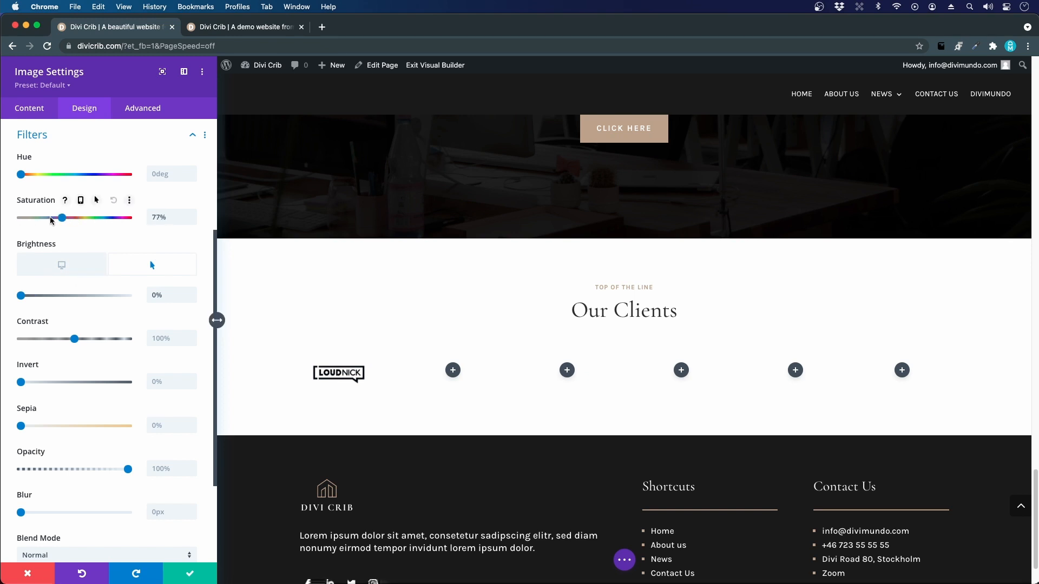
pyautogui.moveTo(127, 229); pyautogui.dragTo(115, 229)
pyautogui.moveTo(33, 229); pyautogui.dragTo(36, 229)
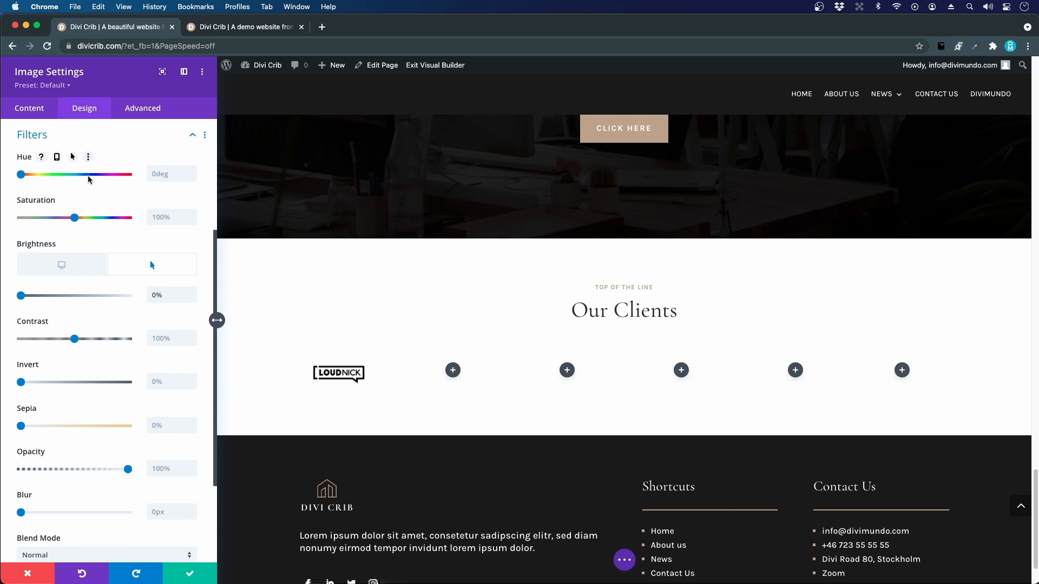
# Step: Compare the Loudnick logo's brightness filter between its default and hover states
pyautogui.moveTo(88, 174); pyautogui.dragTo(59, 174)
pyautogui.moveTo(122, 182); pyautogui.dragTo(70, 179)
pyautogui.click(90, 158)
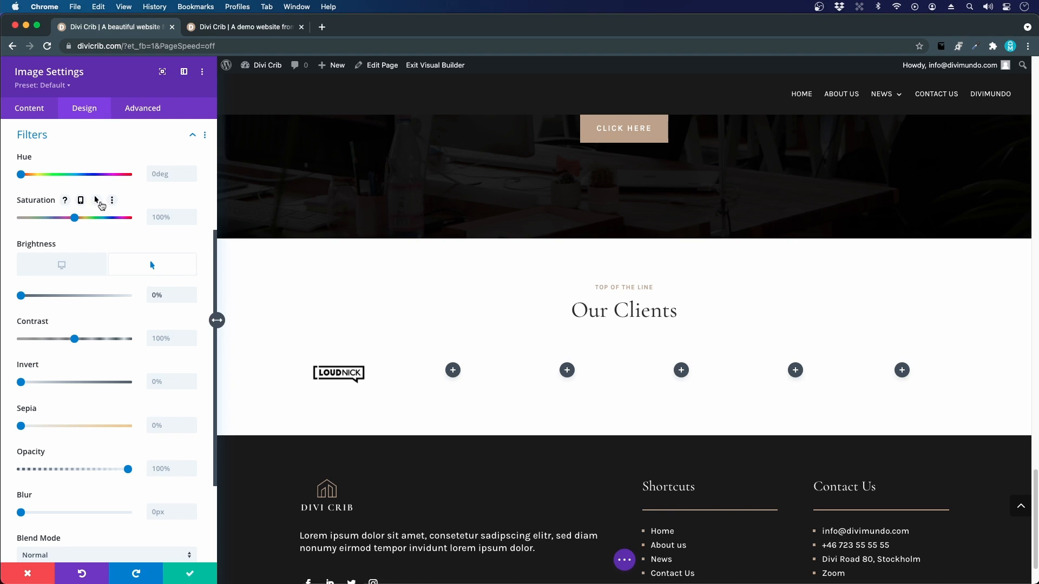
pyautogui.click(62, 265)
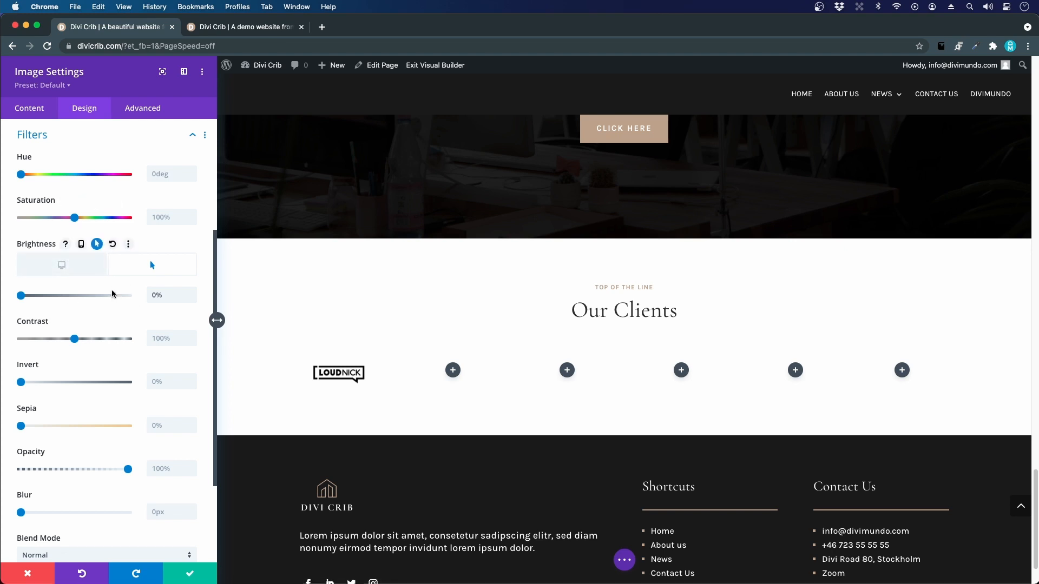
pyautogui.click(168, 269)
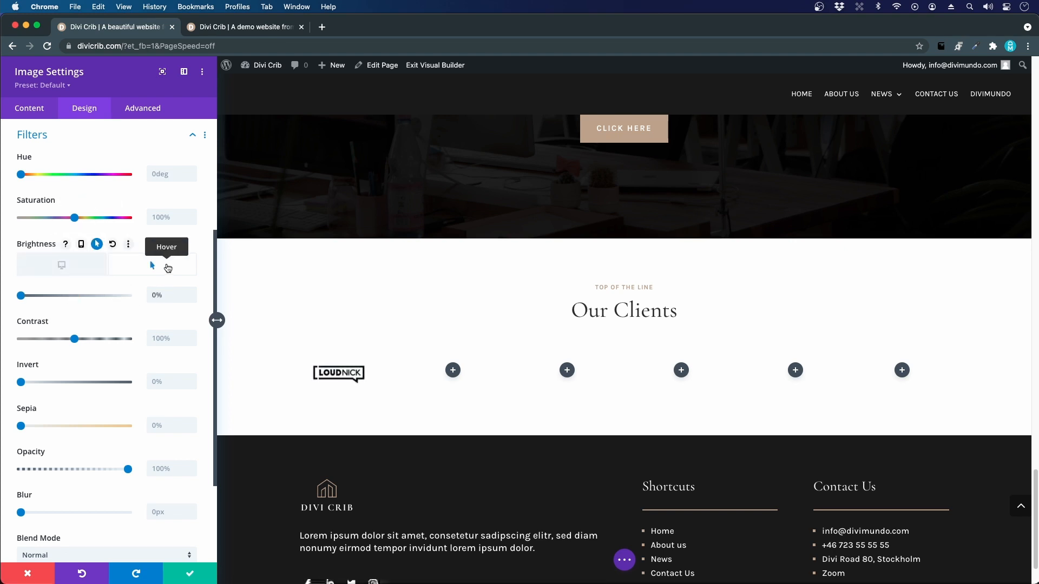
pyautogui.click(91, 265)
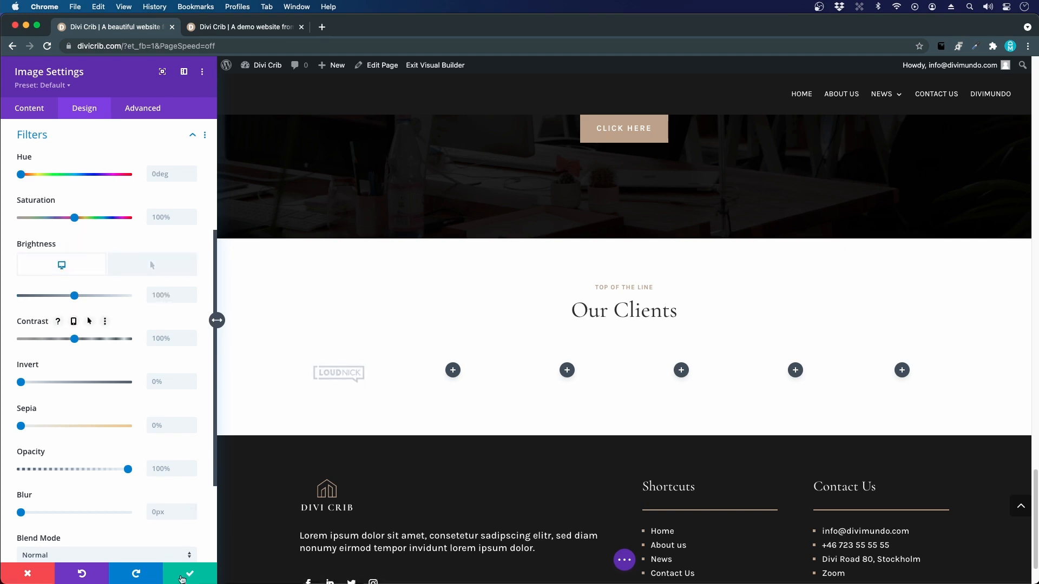
# Step: Set the Loudnick logo's image alignment to center and save the module settings
pyautogui.scroll(5, 109, 168)
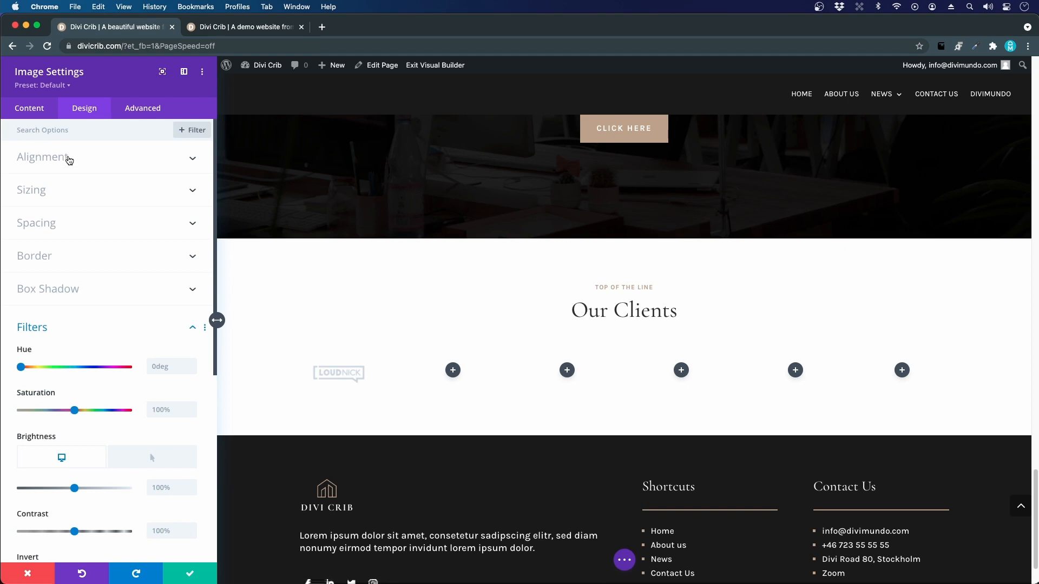
pyautogui.click(69, 158)
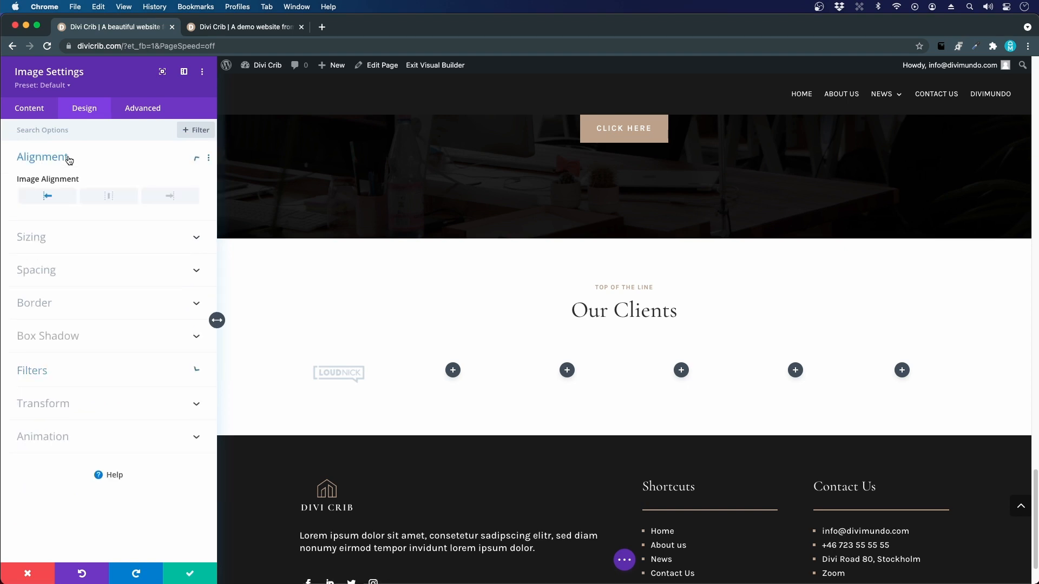
pyautogui.click(103, 196)
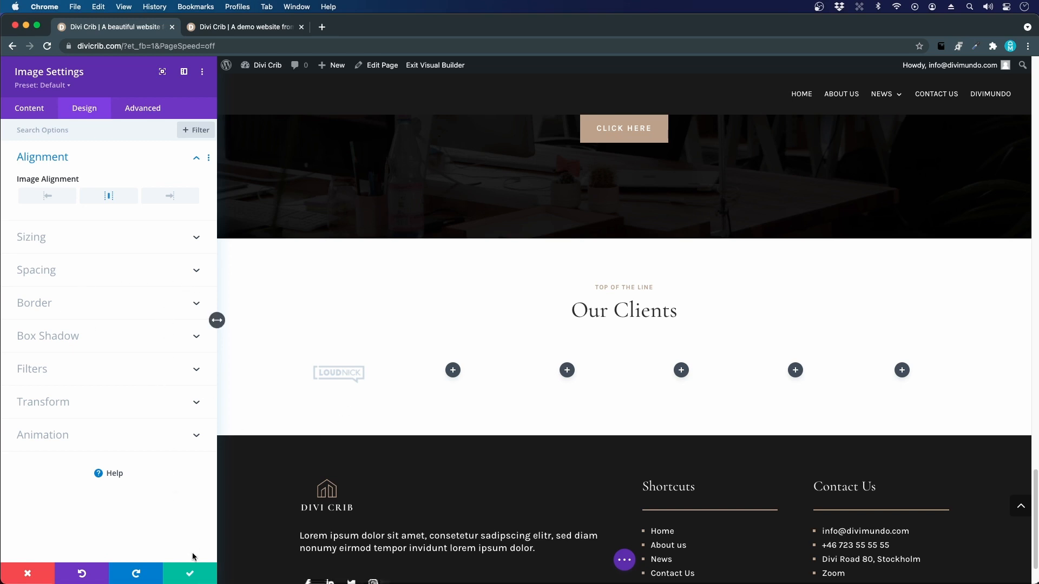
pyautogui.click(198, 575)
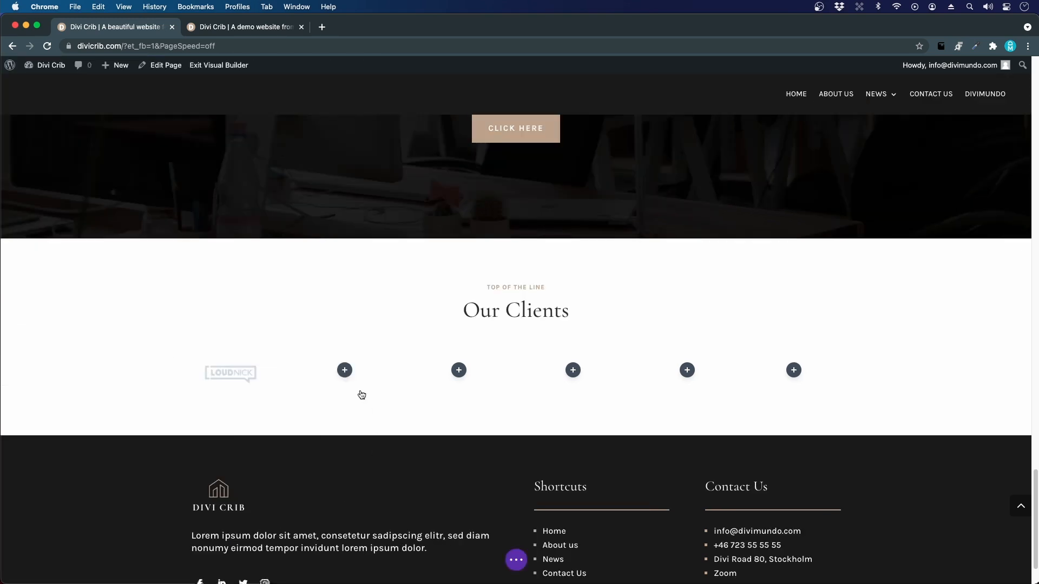
# Step: Copy the Loudnick Image module and paste it into the other five columns of the row
pyautogui.moveTo(222, 376)
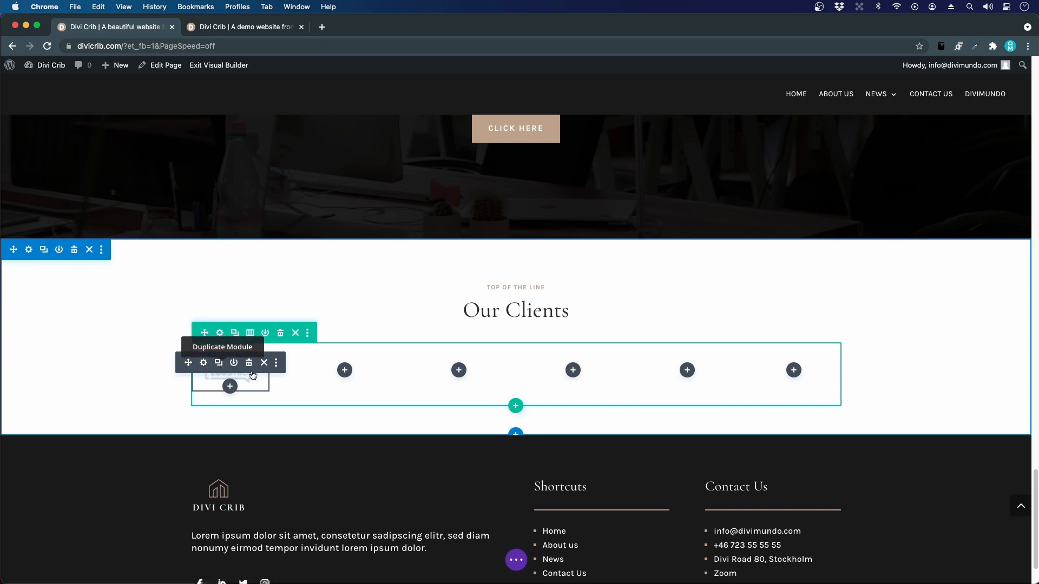
pyautogui.press('super+v')
pyautogui.press('super+v')
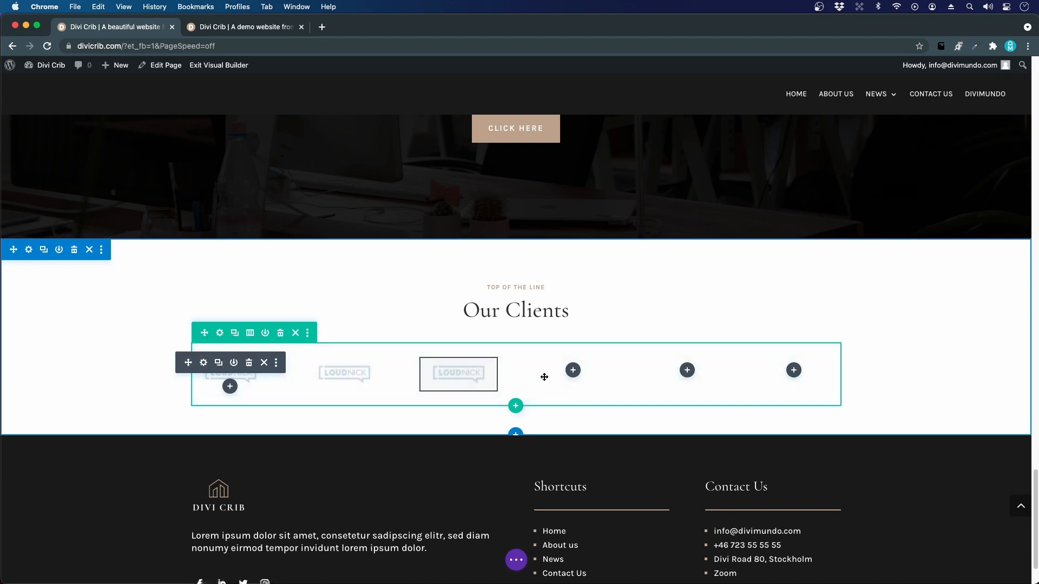
pyautogui.press('super+v')
pyautogui.press('super+v')
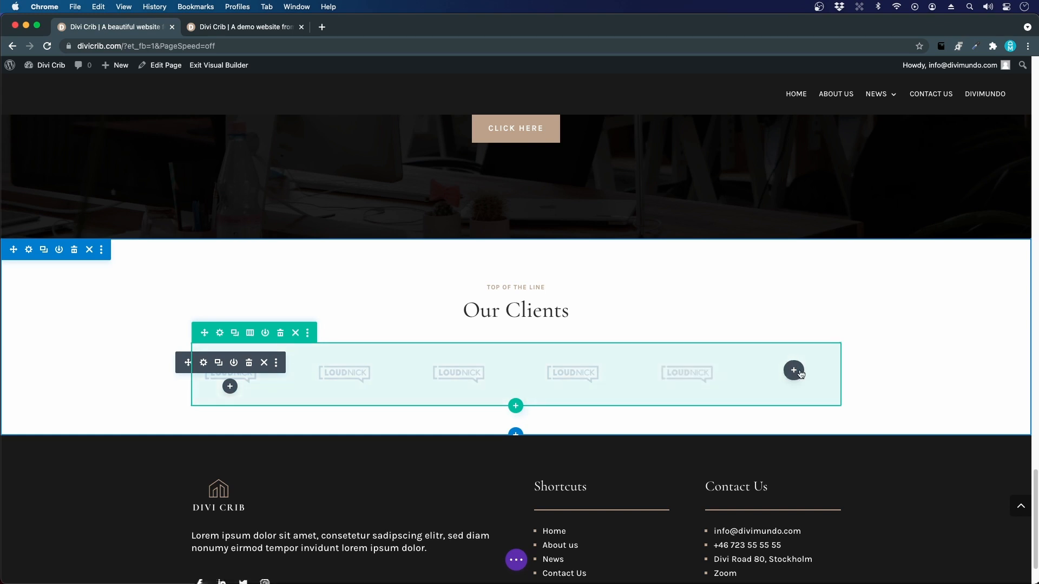
pyautogui.press('super+v')
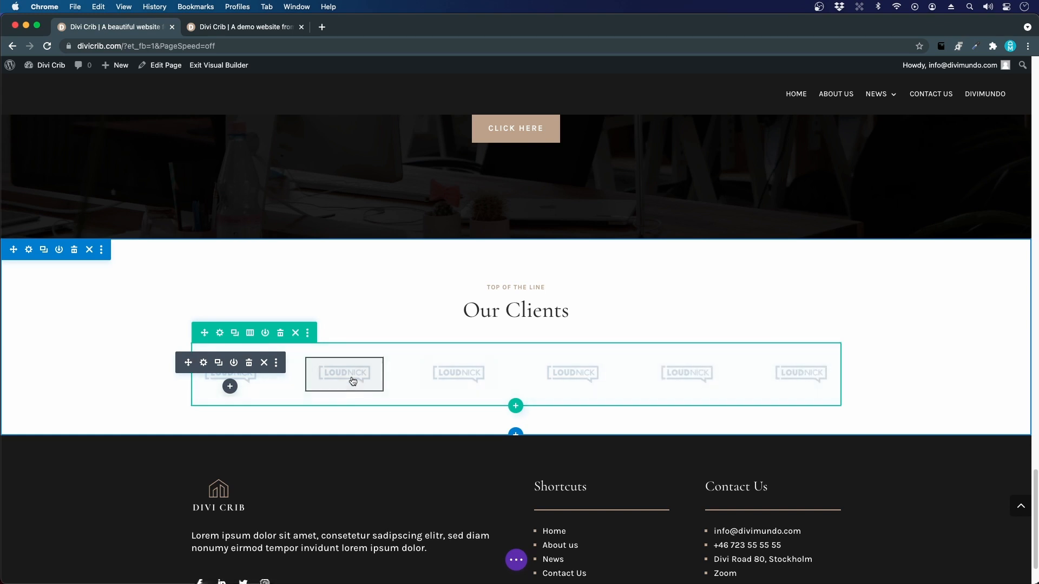
# Step: Replace the second column's logo with the Job Line logo from the media library and save the module
pyautogui.moveTo(343, 379)
pyautogui.click(315, 366)
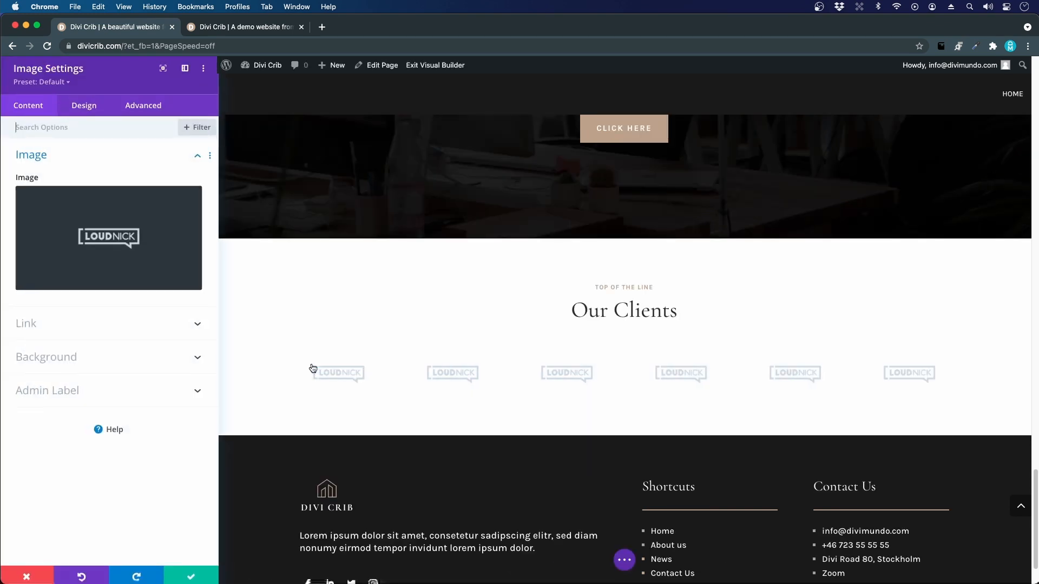
pyautogui.click(96, 216)
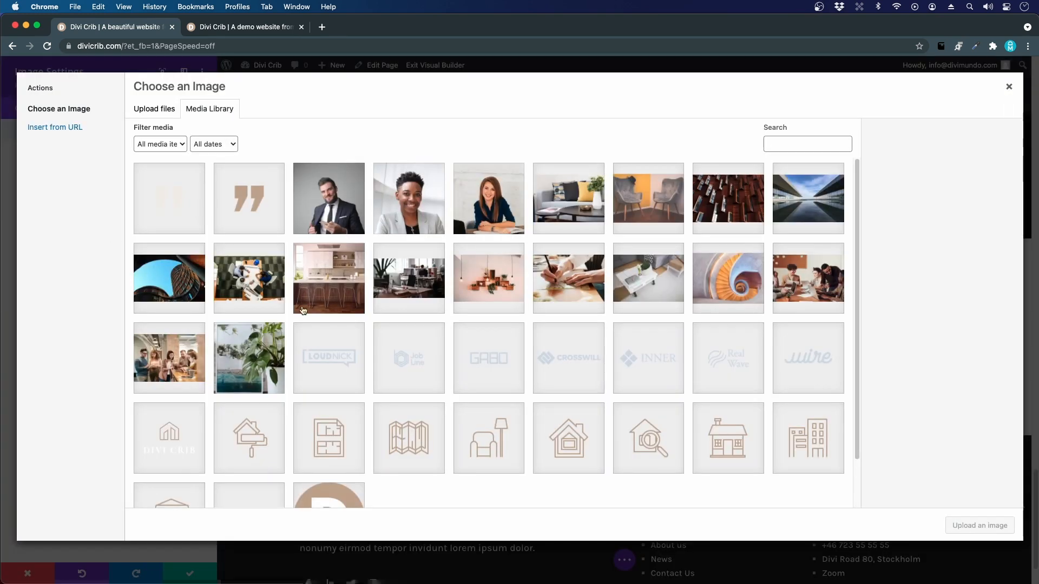
pyautogui.click(403, 356)
pyautogui.click(959, 524)
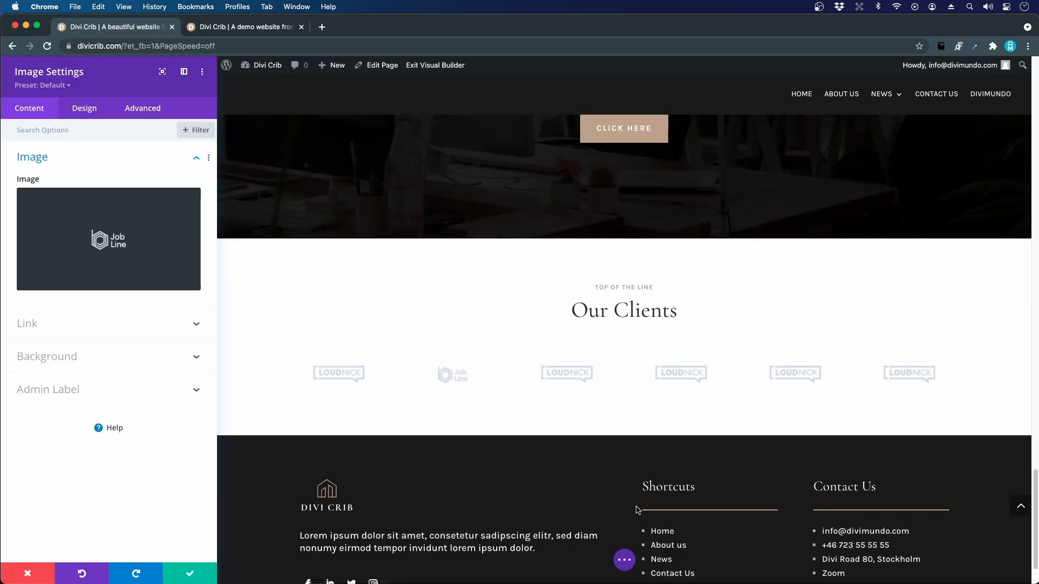
pyautogui.click(189, 573)
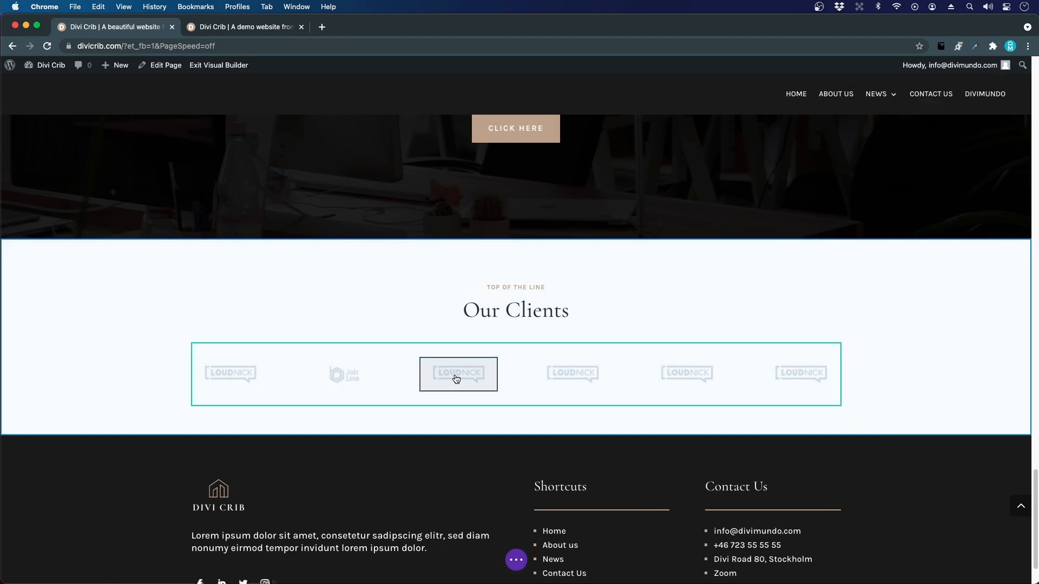
# Step: Replace the third column's logo with the Gabo logo (logo_04-2.png) from the media library and save the module
pyautogui.click(430, 365)
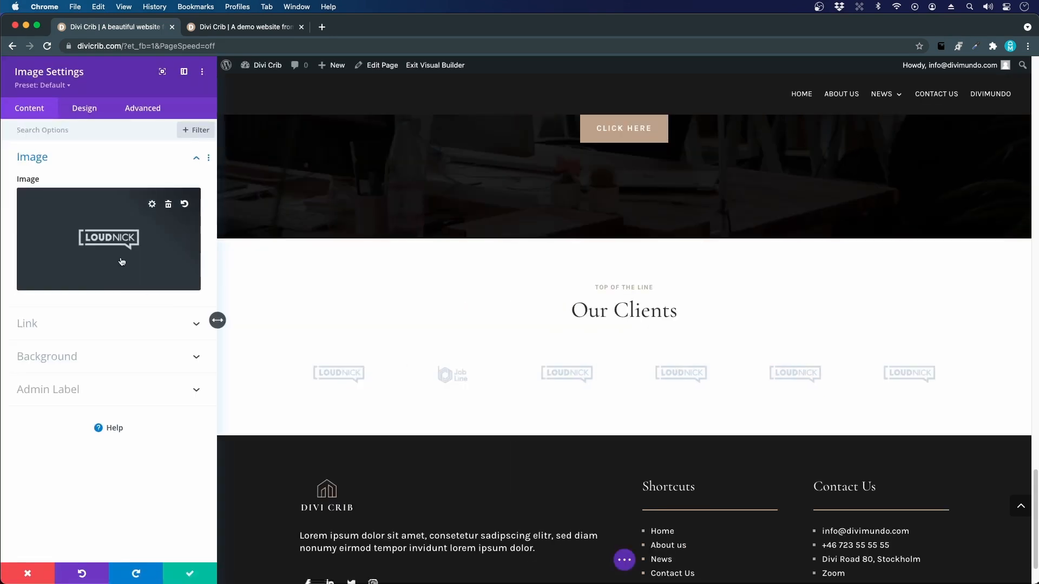
pyautogui.click(119, 253)
pyautogui.click(510, 365)
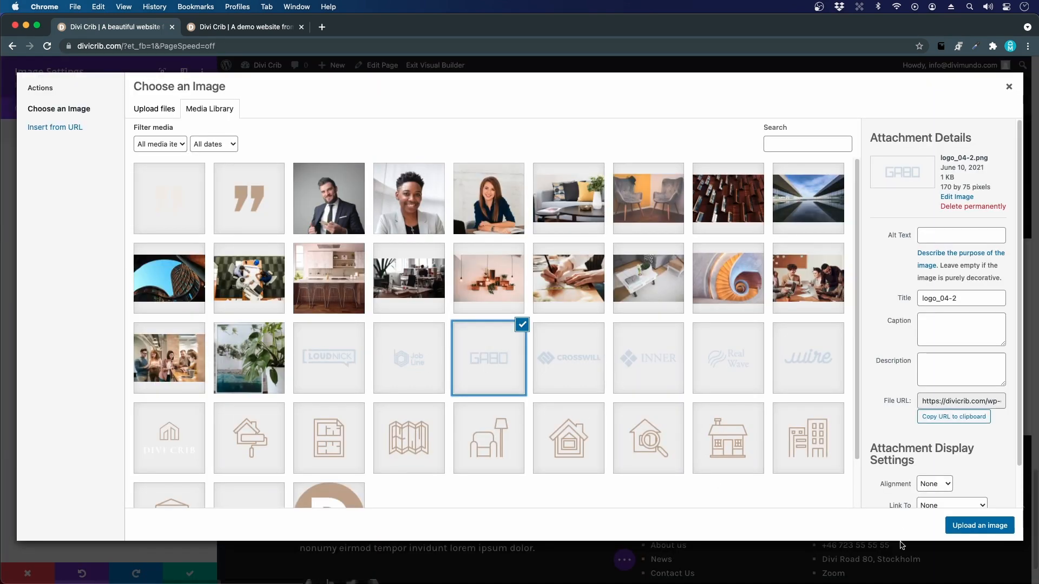
pyautogui.click(979, 524)
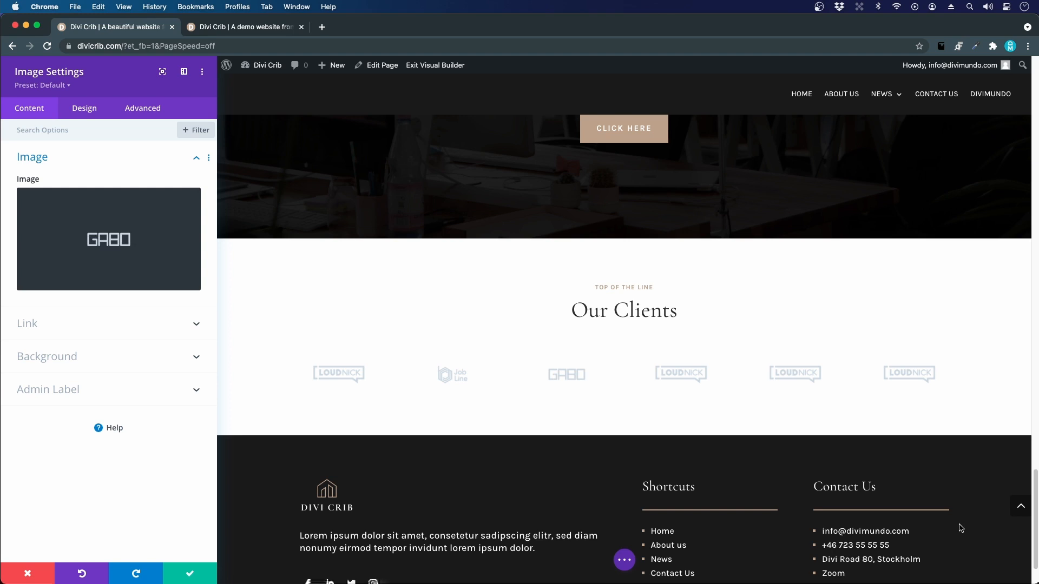
pyautogui.click(211, 581)
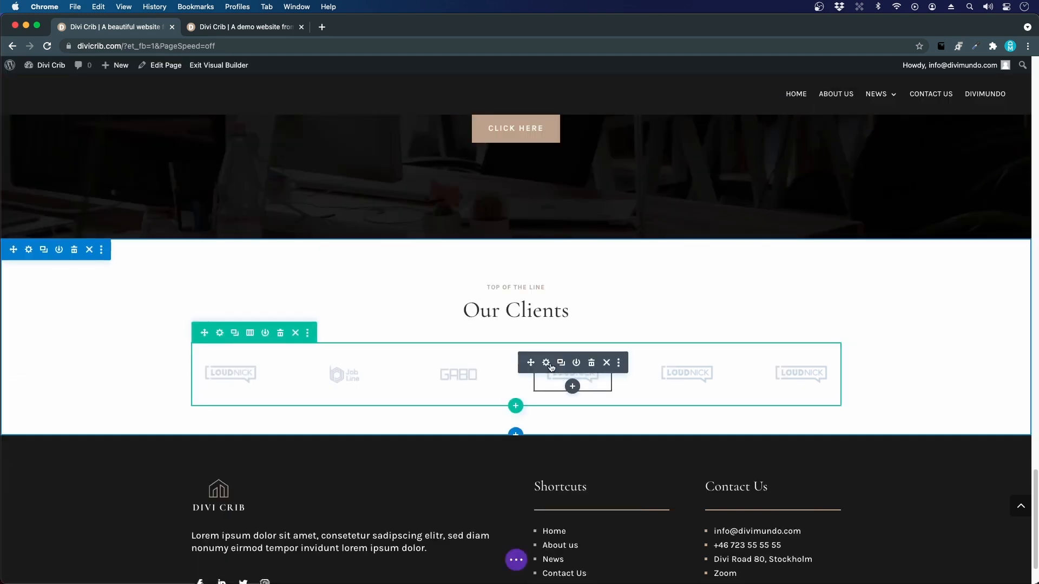
# Step: Replace the fourth column's logo with the Crosswill logo from the media library and save the module
pyautogui.click(547, 363)
pyautogui.click(135, 240)
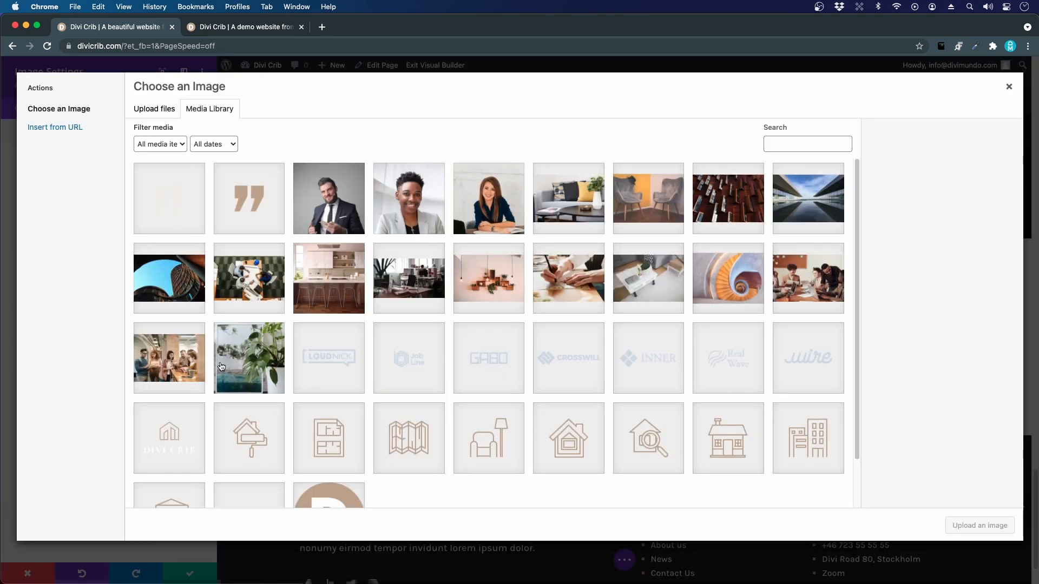
pyautogui.click(558, 358)
pyautogui.click(963, 528)
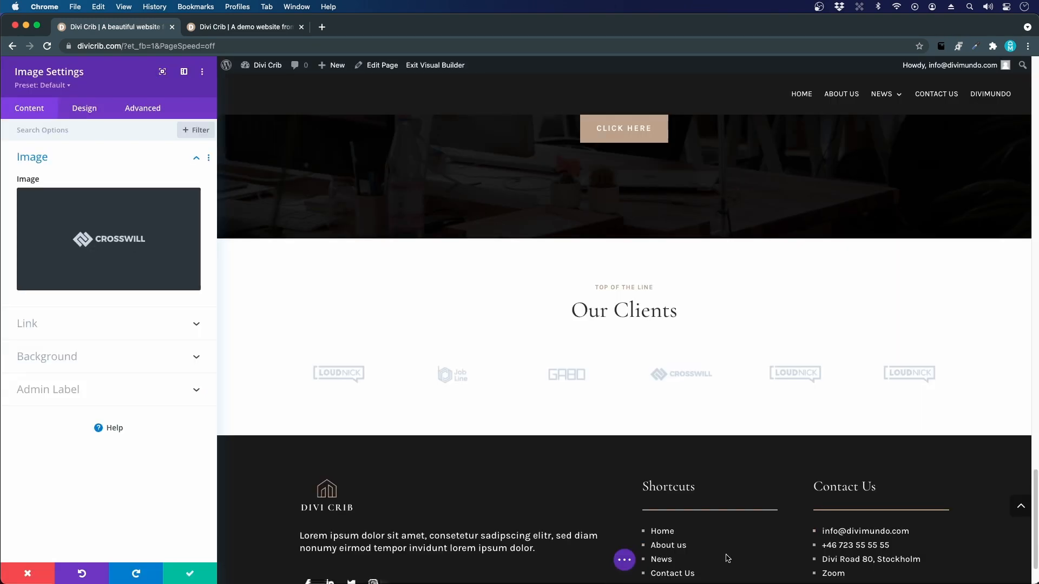
pyautogui.click(197, 576)
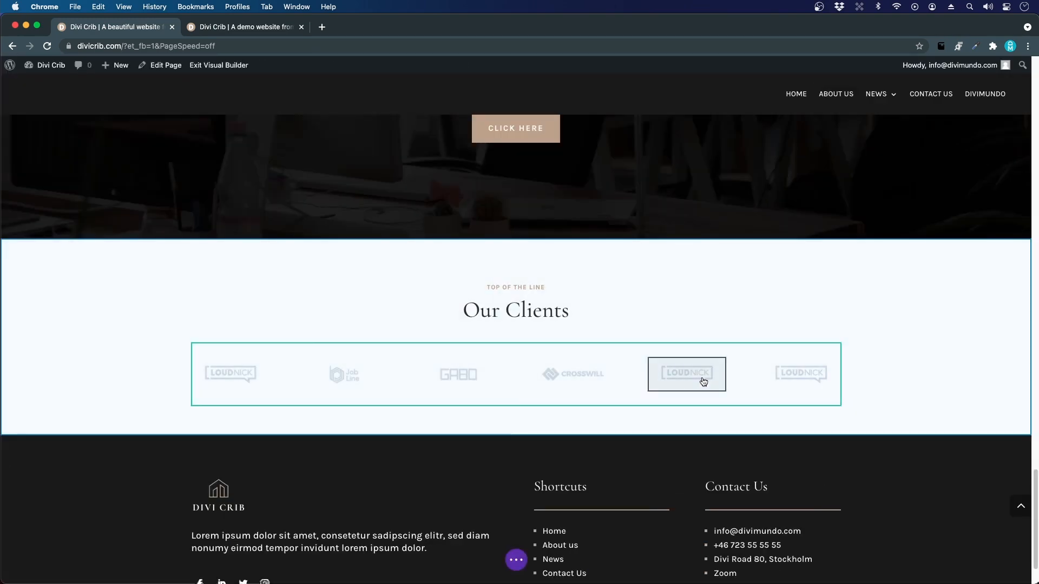
# Step: Replace the fifth column's logo with the Real Wave logo from the media library and save the module
pyautogui.moveTo(703, 379)
pyautogui.click(665, 368)
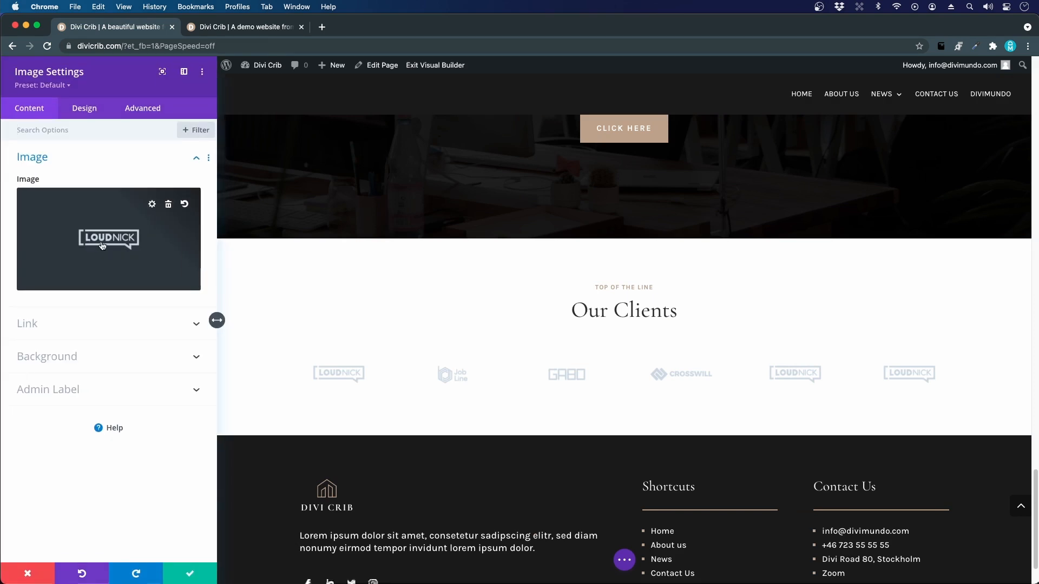
pyautogui.click(122, 245)
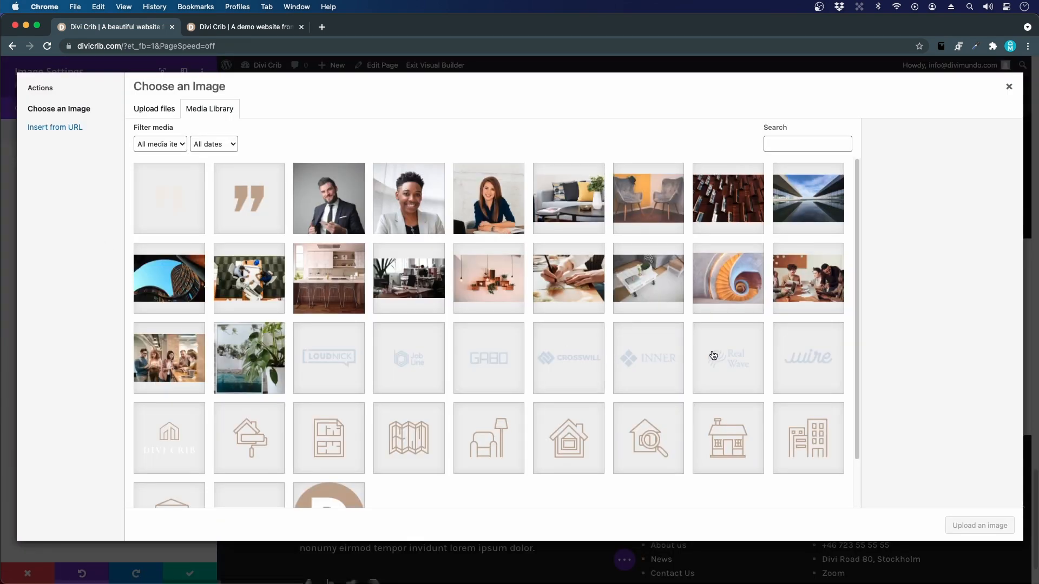
pyautogui.click(713, 355)
pyautogui.click(967, 528)
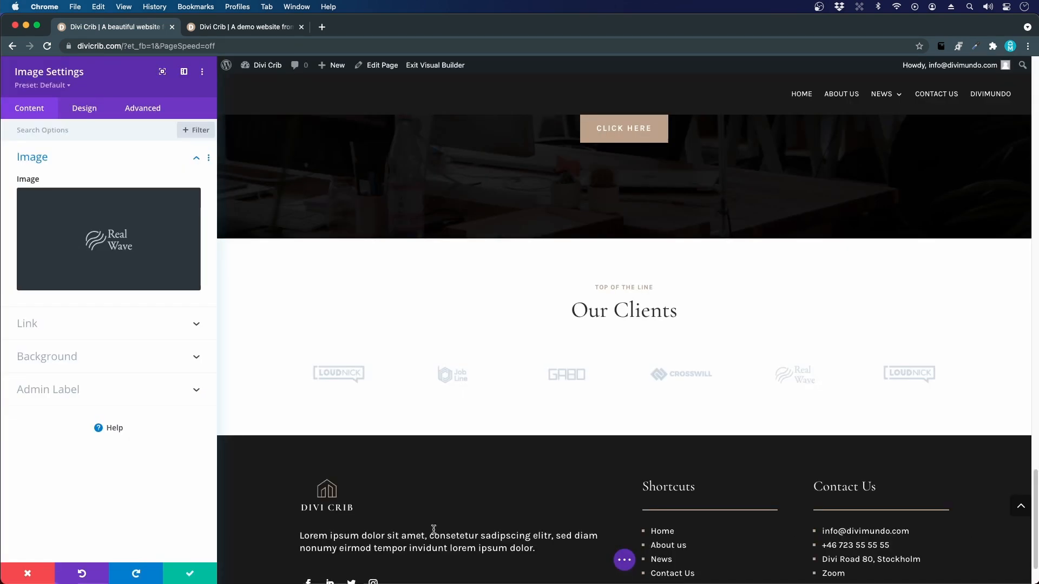
pyautogui.click(190, 574)
# Step: Replace the sixth column's logo with the Wire logo from the media library and save the module
pyautogui.moveTo(816, 377)
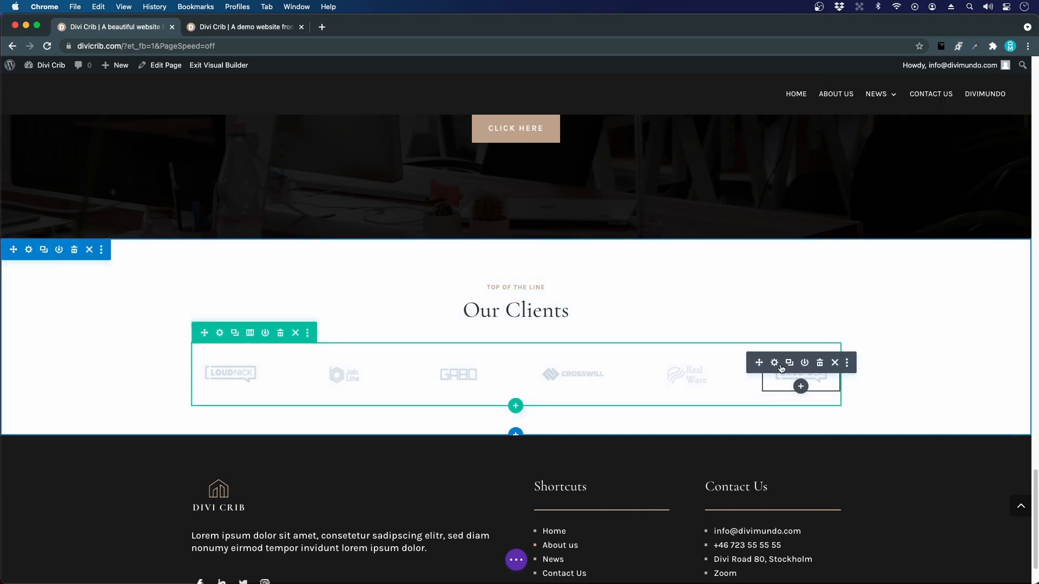
pyautogui.click(776, 362)
pyautogui.click(119, 234)
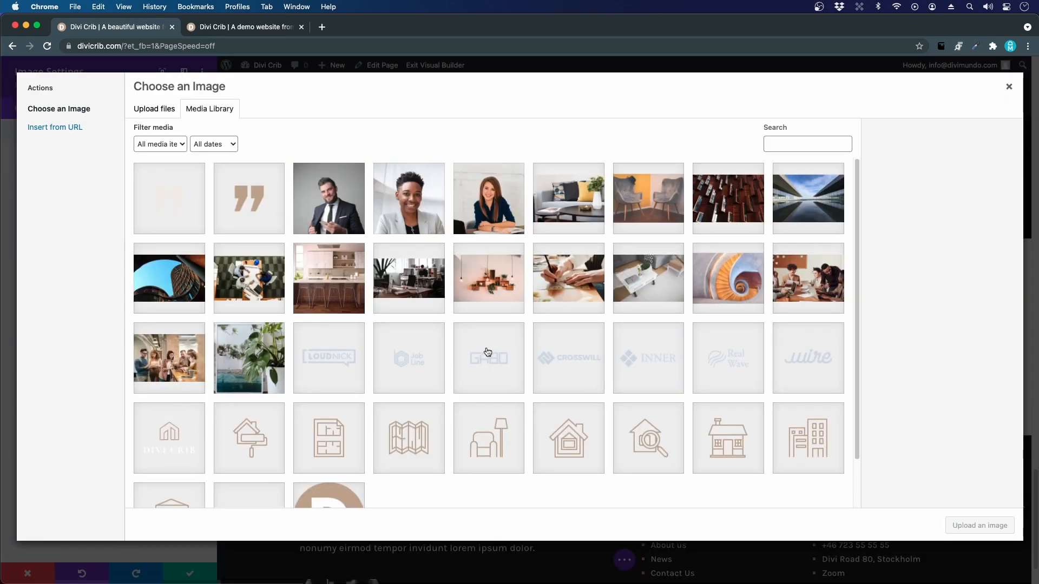
pyautogui.click(811, 378)
pyautogui.click(969, 526)
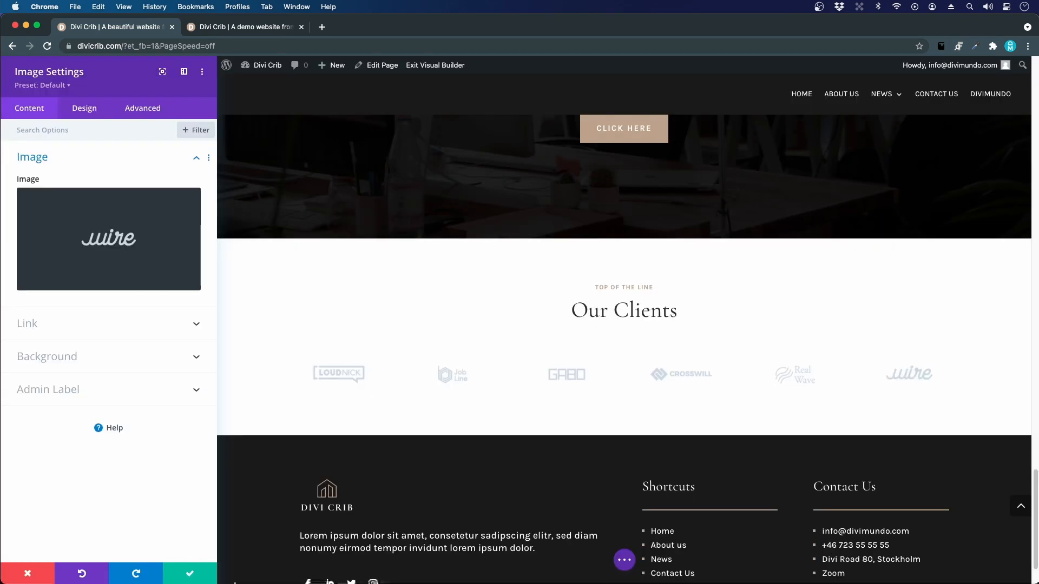
pyautogui.click(190, 574)
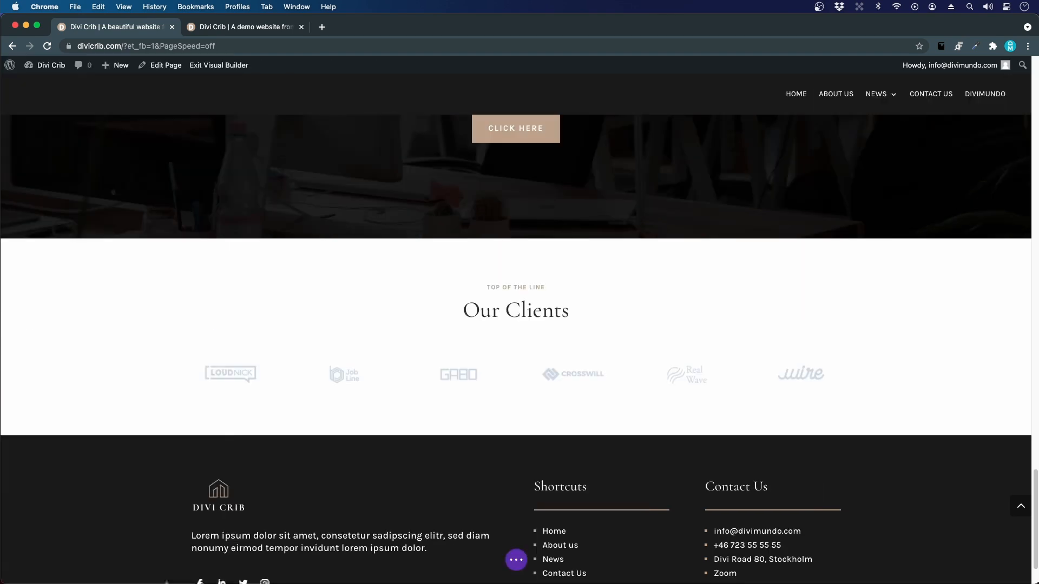
# Step: Compare the client logos with the demo page, then enable a custom gutter width on the logo row and reduce it
pyautogui.click(253, 28)
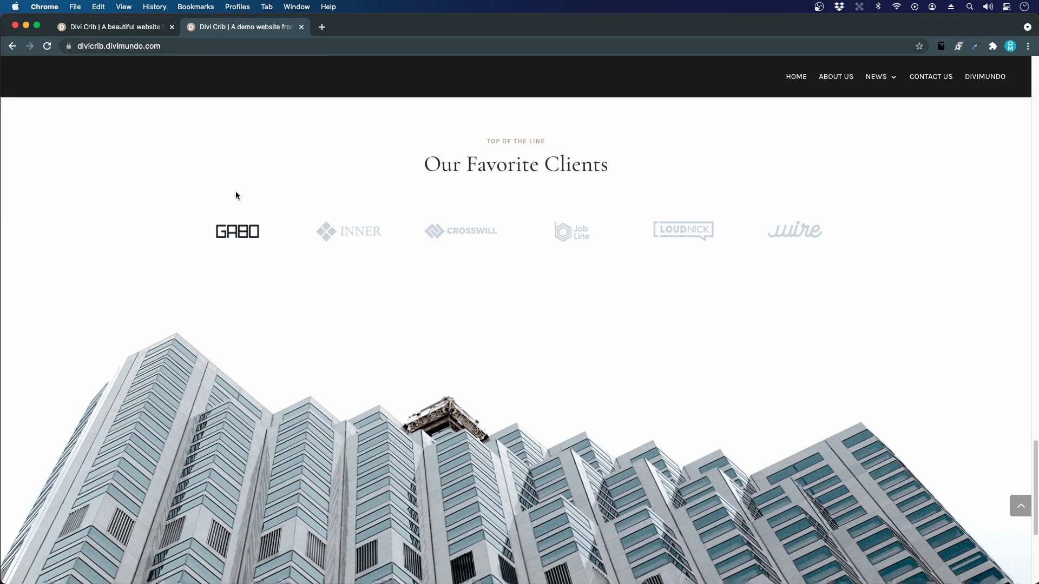
pyautogui.click(109, 30)
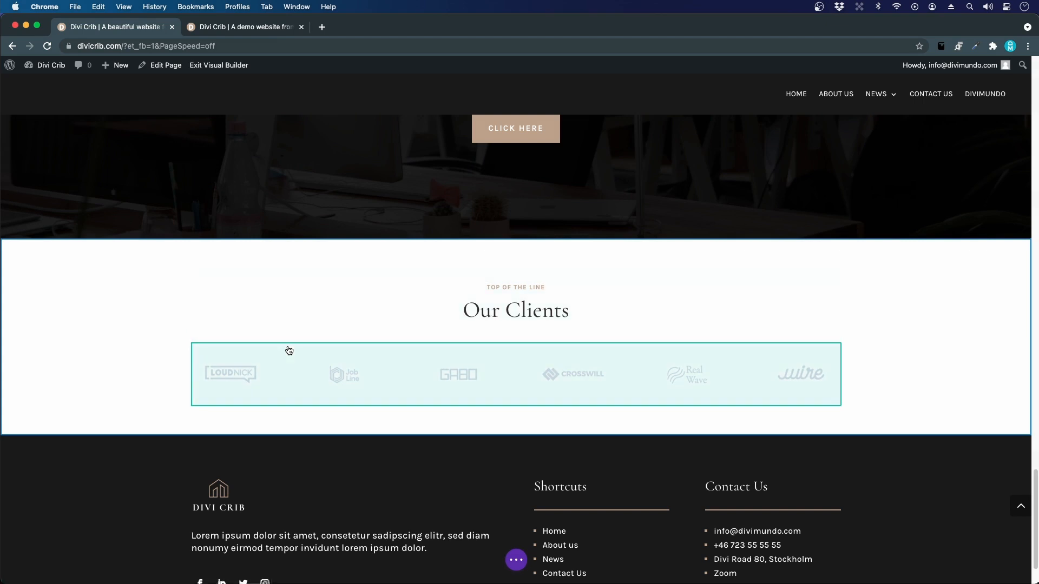
pyautogui.moveTo(293, 356)
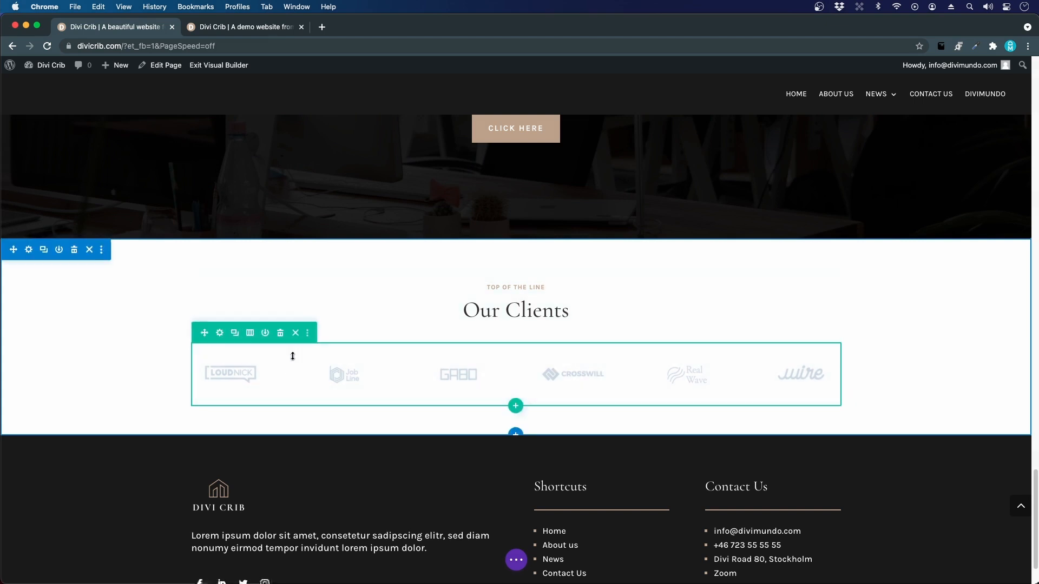
pyautogui.click(220, 333)
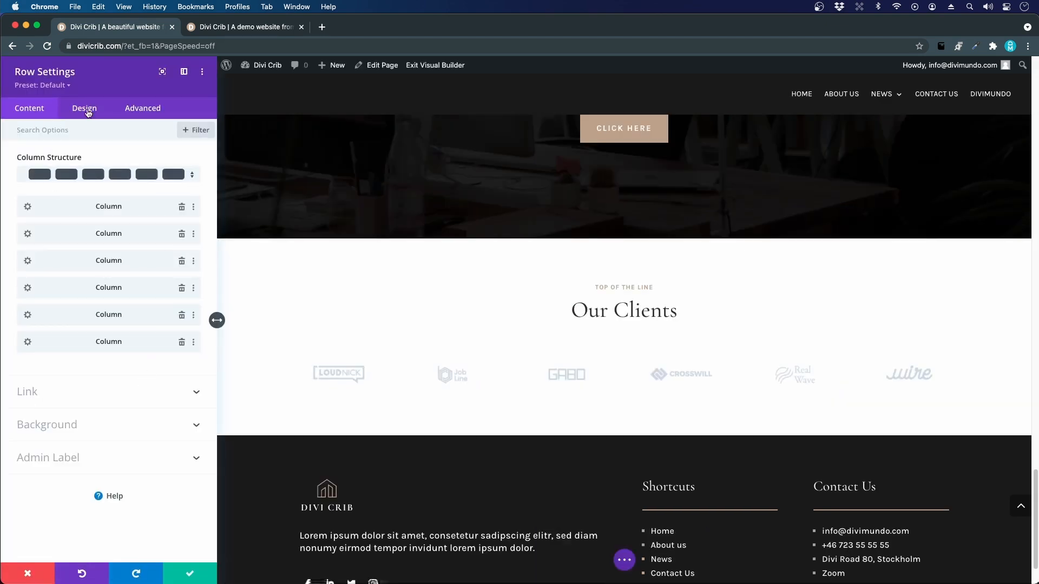
pyautogui.click(88, 111)
pyautogui.click(46, 158)
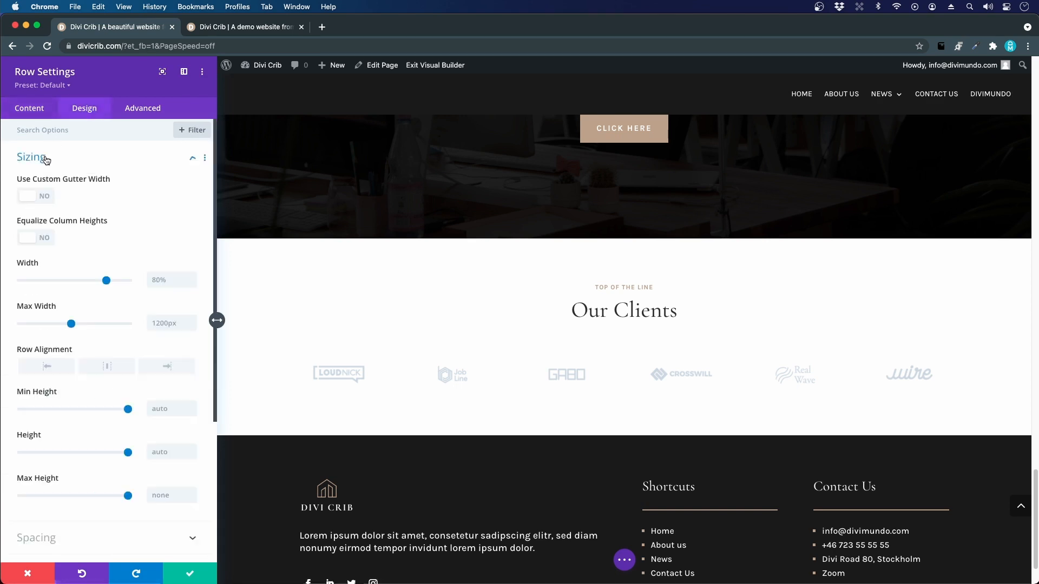
pyautogui.click(47, 198)
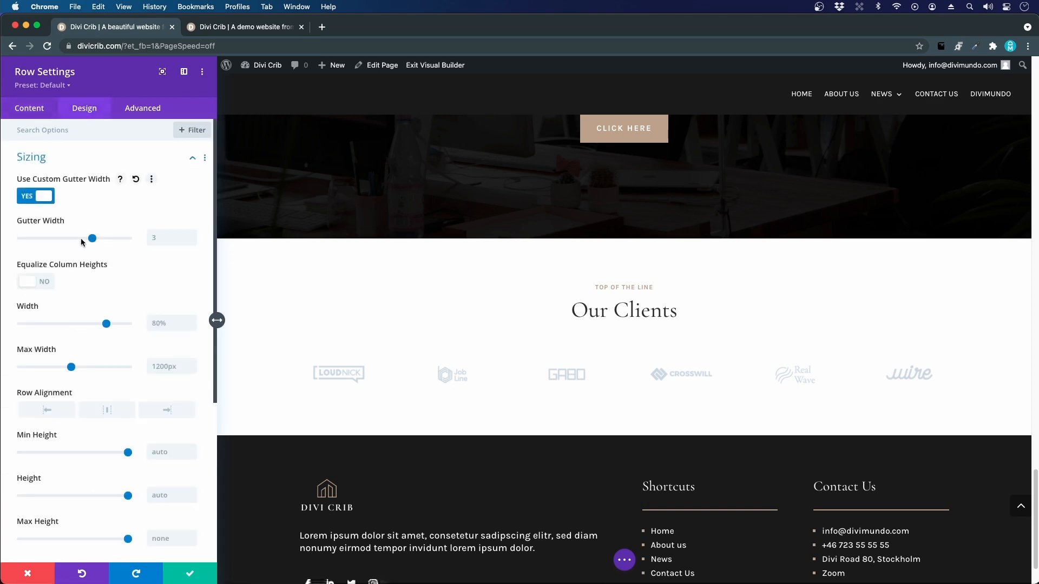
pyautogui.moveTo(92, 239); pyautogui.dragTo(47, 240)
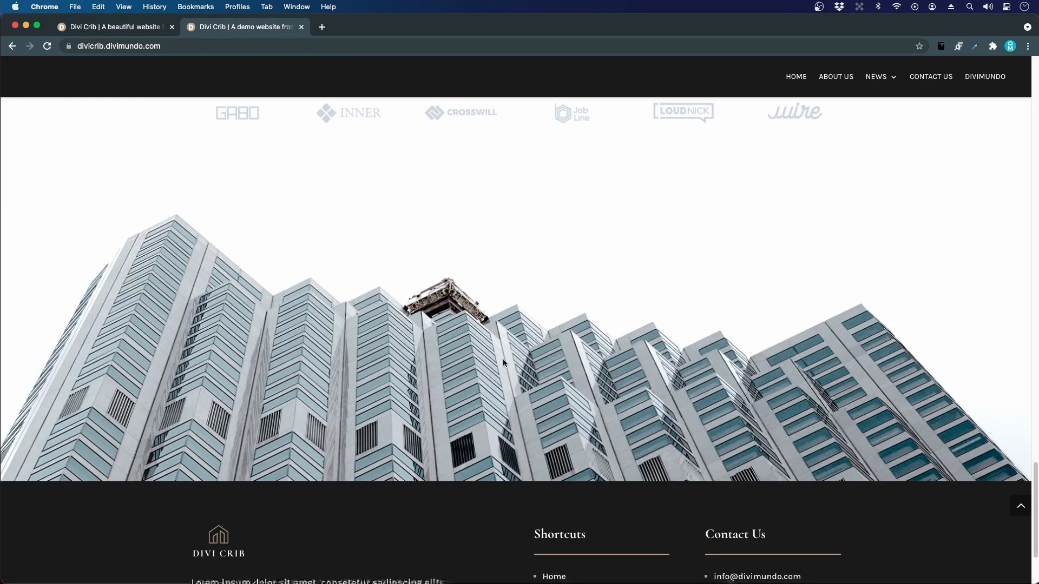
# Step: Add a regular section with a single-column row below the Our Clients section and insert an Image module in it
pyautogui.click(135, 27)
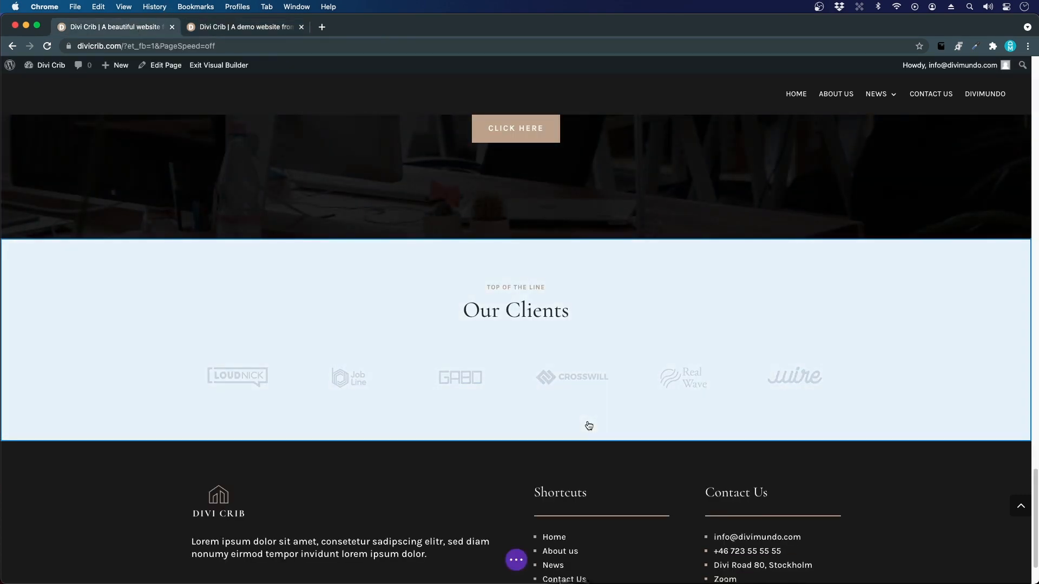
pyautogui.click(589, 426)
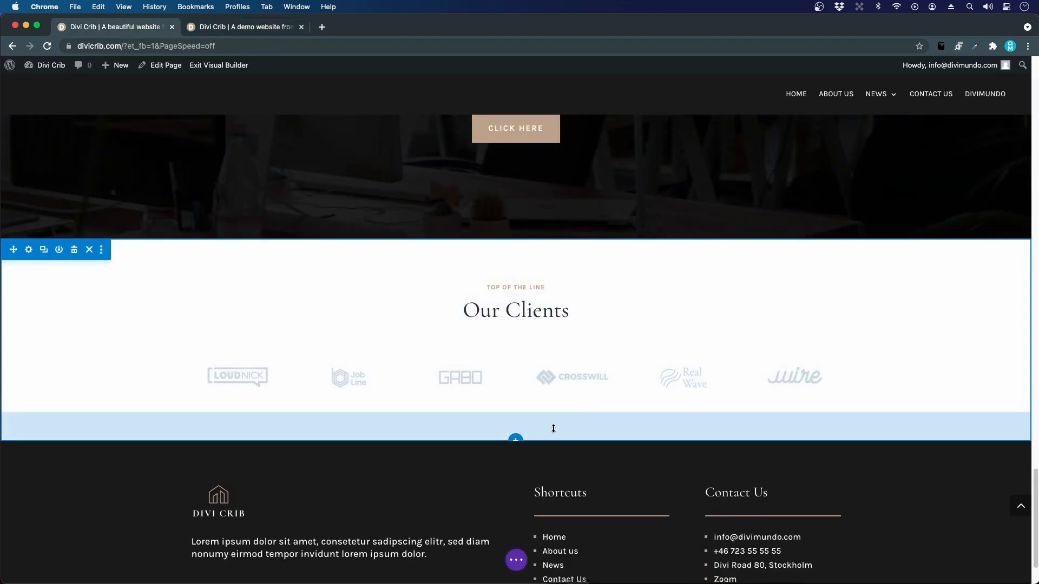
pyautogui.click(515, 438)
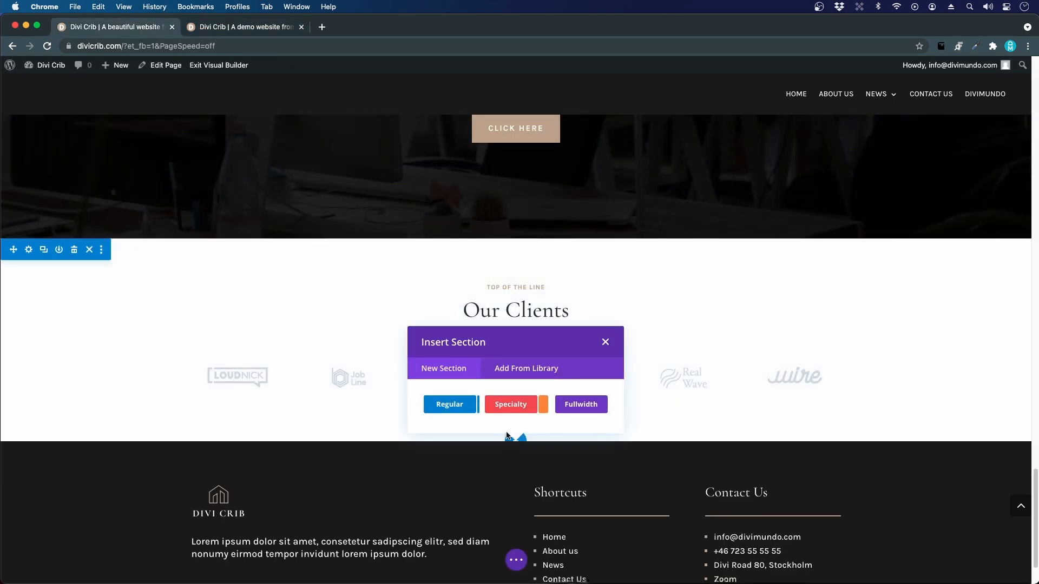
pyautogui.click(449, 405)
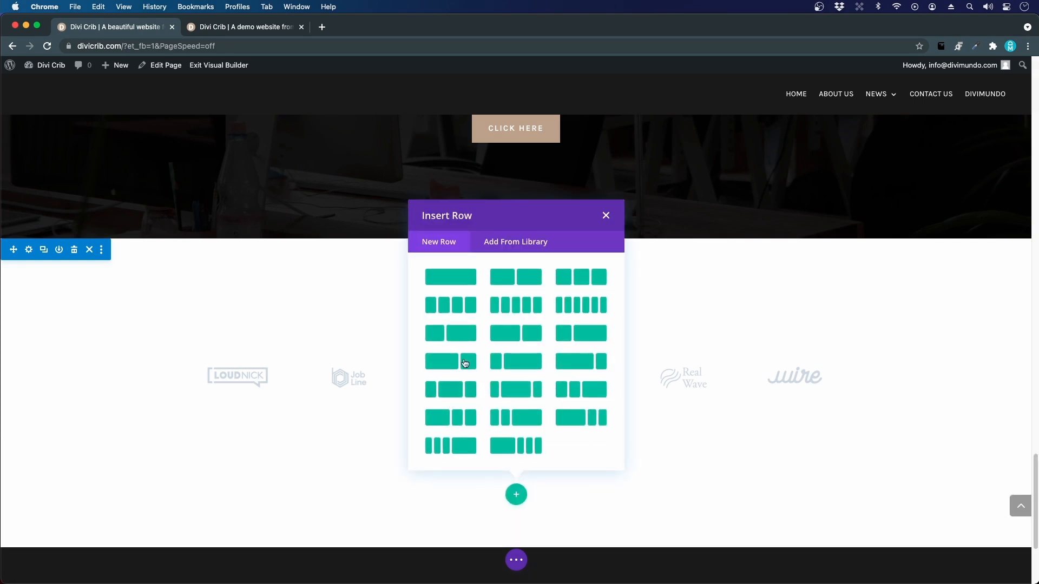
pyautogui.click(460, 283)
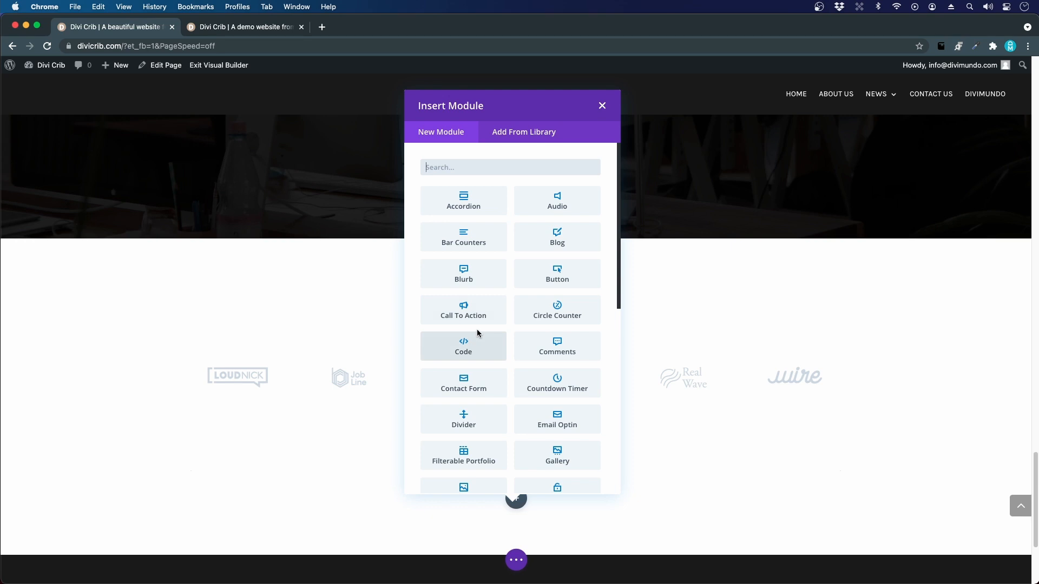
pyautogui.write('image')
pyautogui.click(457, 201)
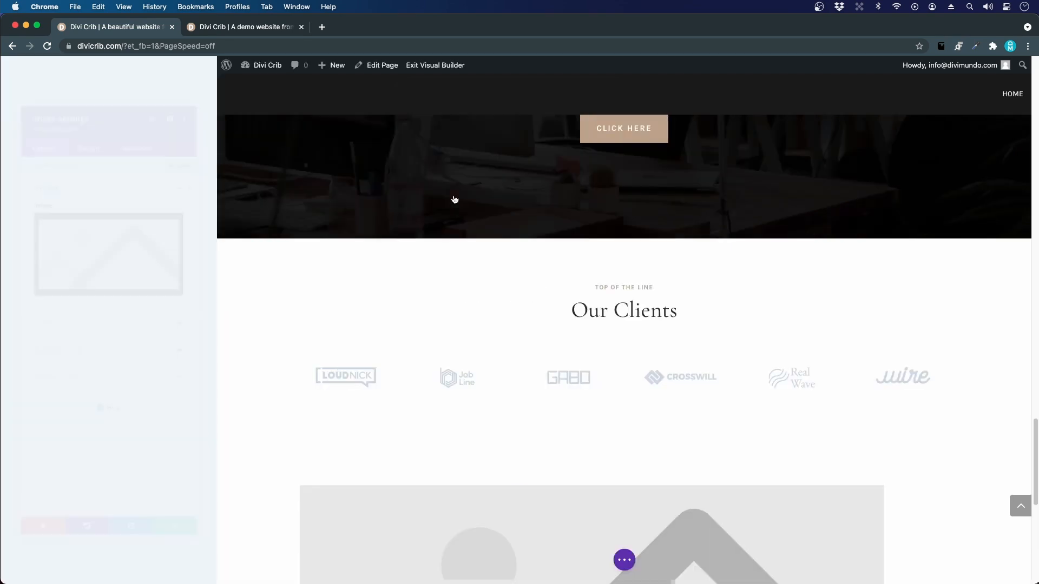
# Step: Set the module's image to the building photo architect-firm-03.jpg from the media library
pyautogui.click(108, 261)
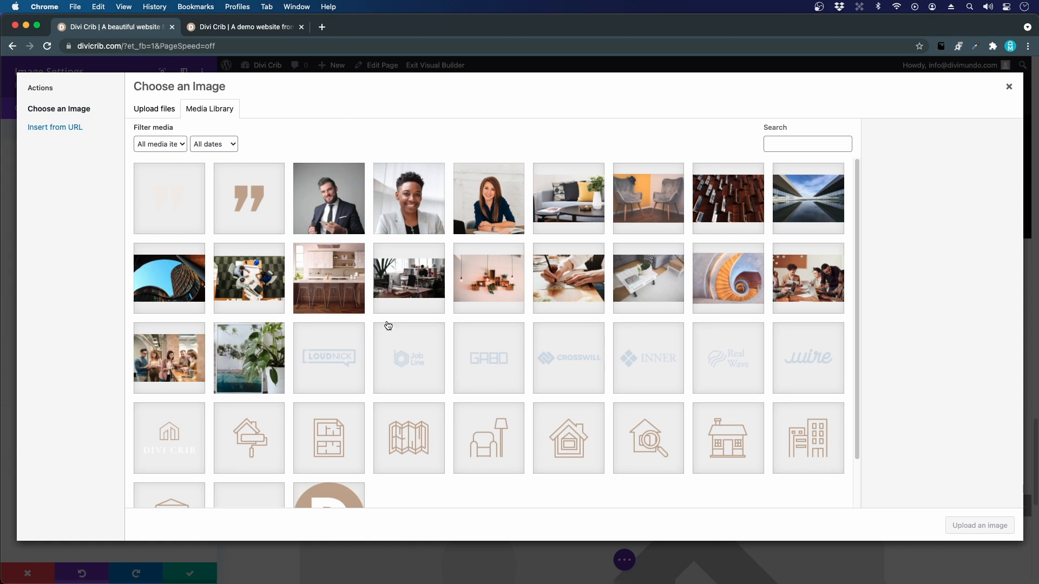
pyautogui.scroll(-2, 388, 326)
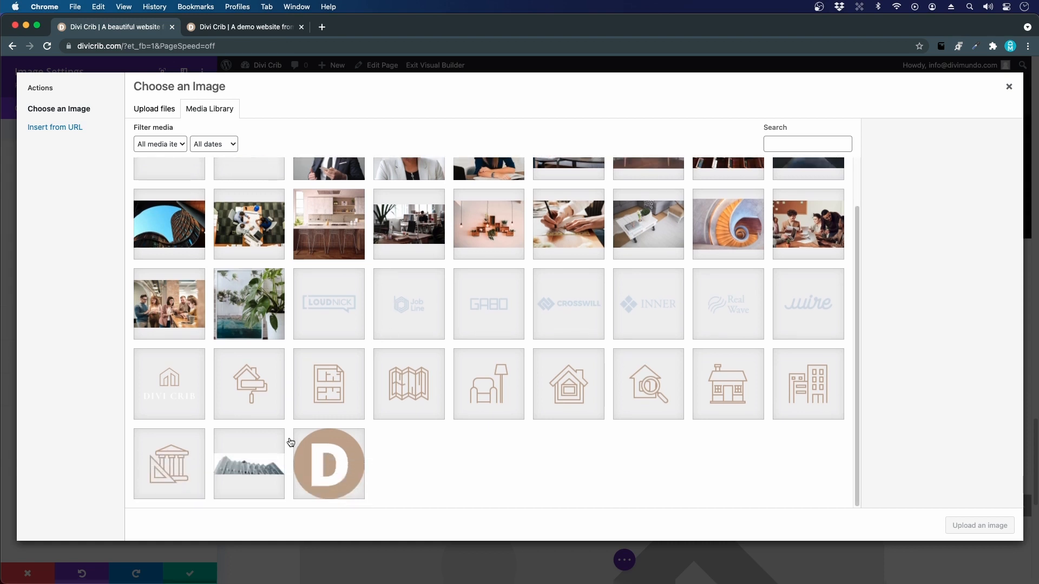
pyautogui.click(250, 472)
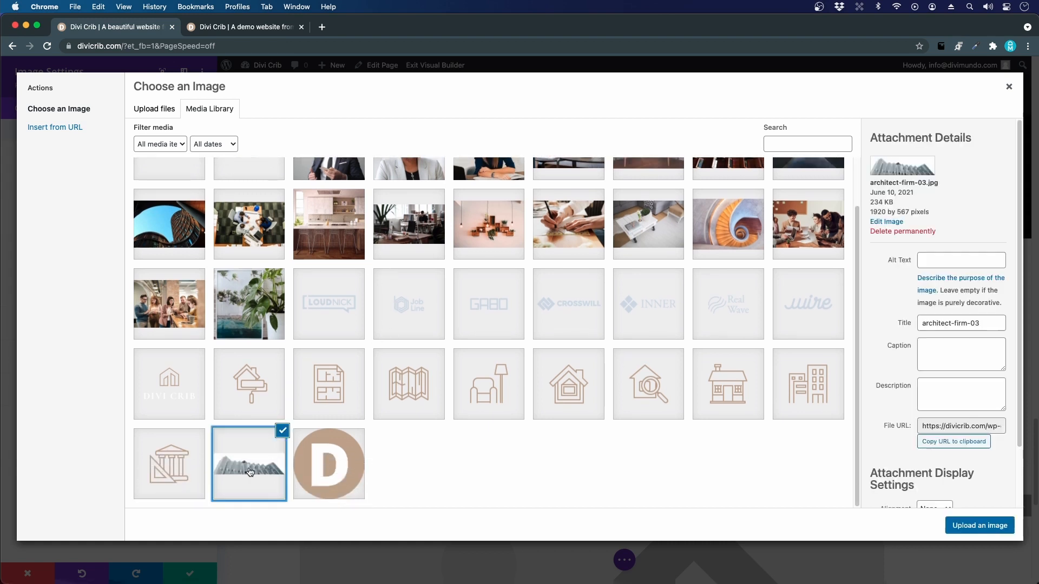
pyautogui.click(979, 525)
# Step: Turn on Force Fullwidth in the building image's sizing options and save the module
pyautogui.scroll(-5, 255, 417)
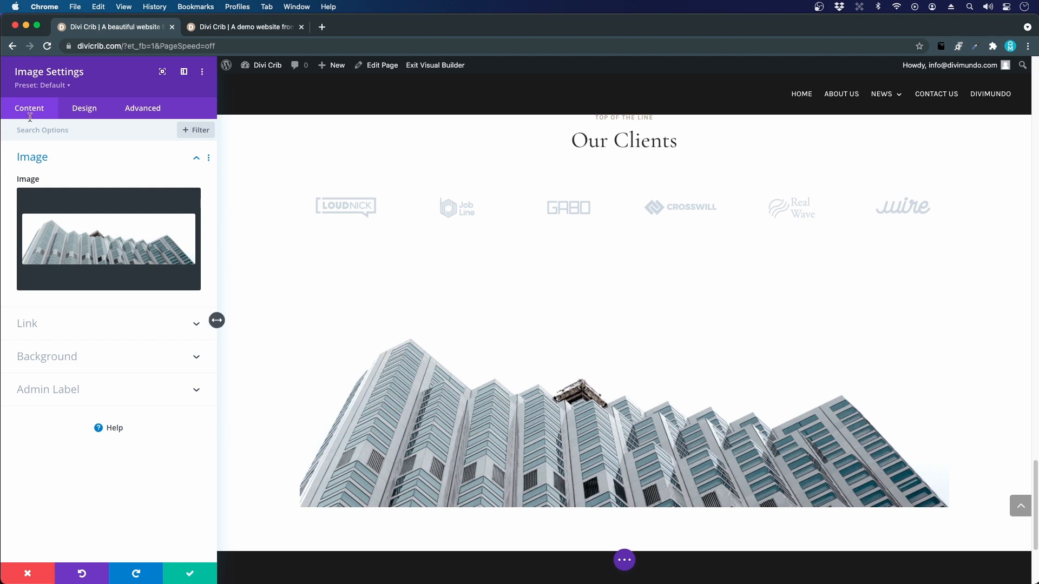
pyautogui.click(76, 107)
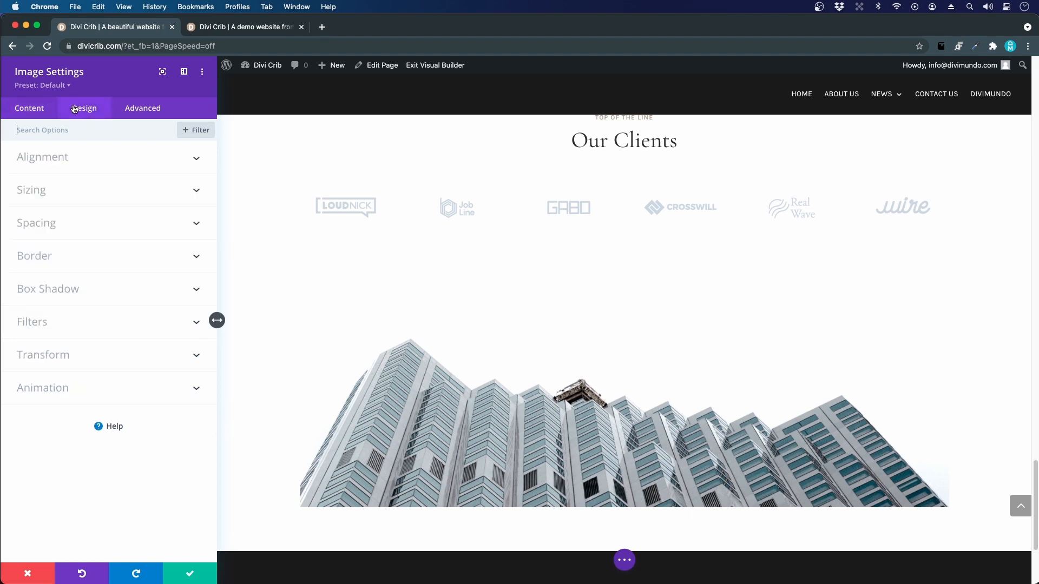
pyautogui.click(28, 196)
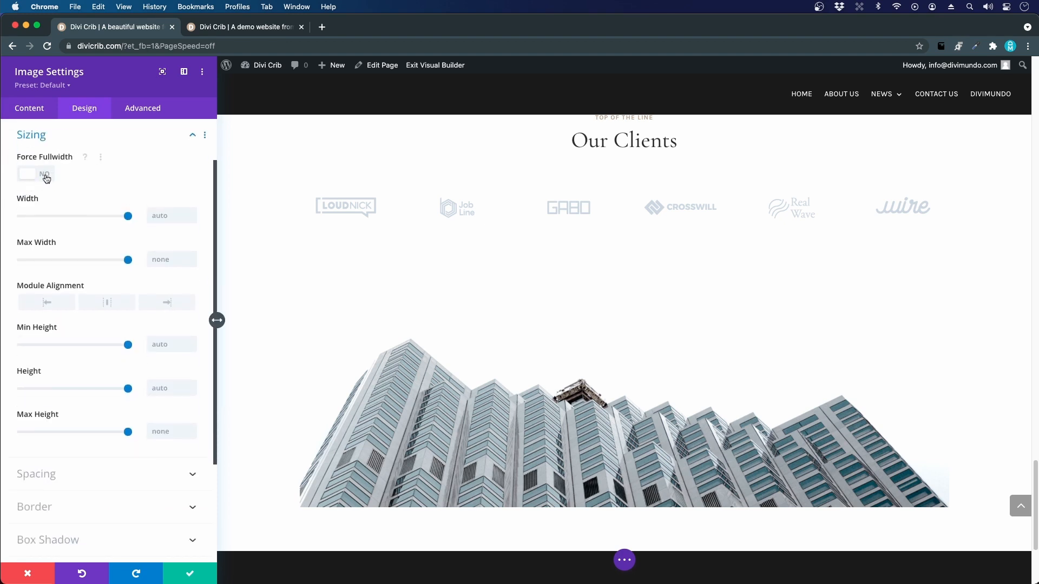
pyautogui.click(47, 179)
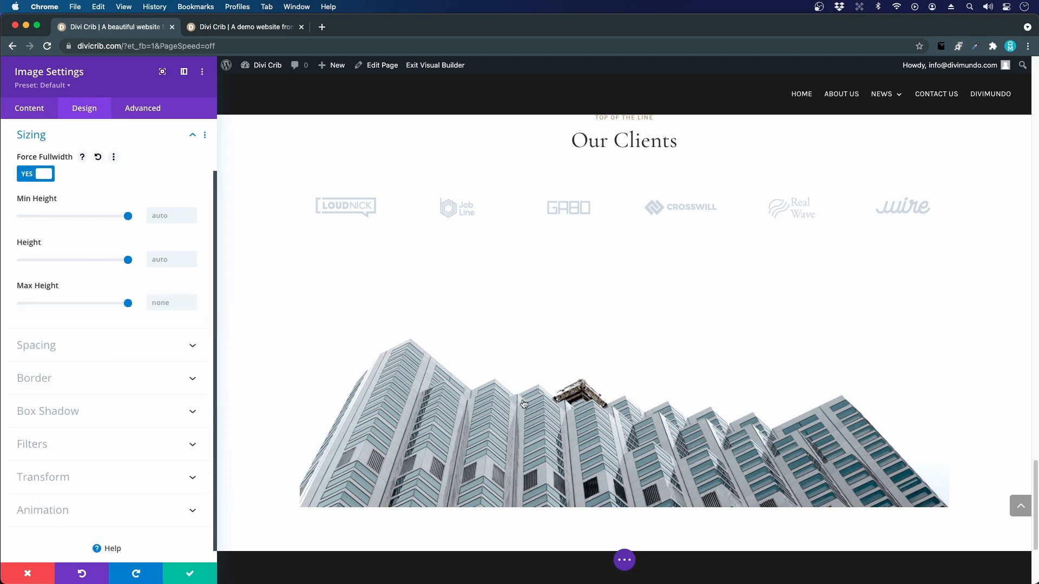
pyautogui.click(171, 580)
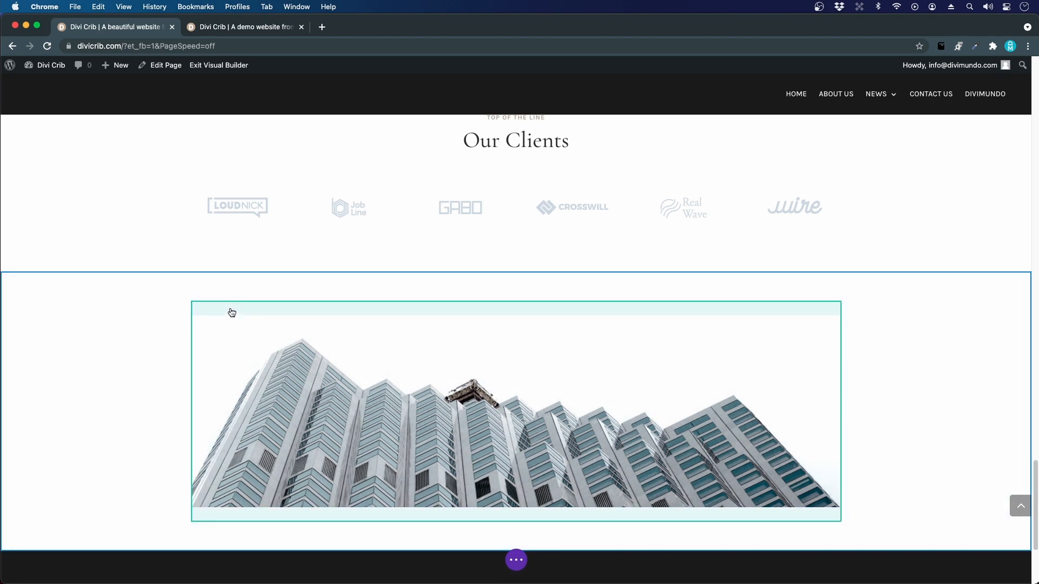
# Step: Set the building image row's width and max width to 100% and save the row settings
pyautogui.click(225, 312)
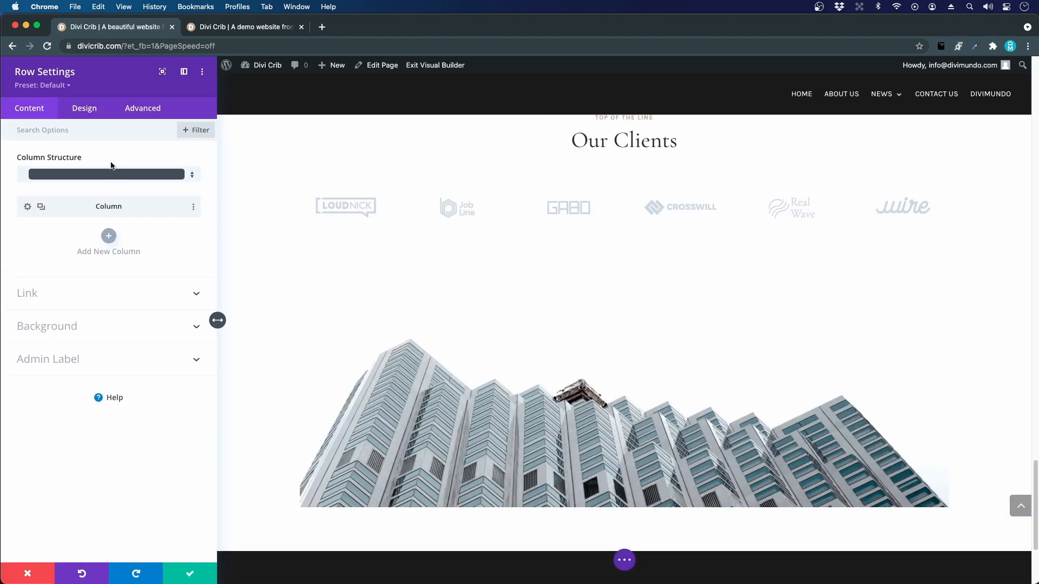
pyautogui.click(85, 109)
pyautogui.click(53, 161)
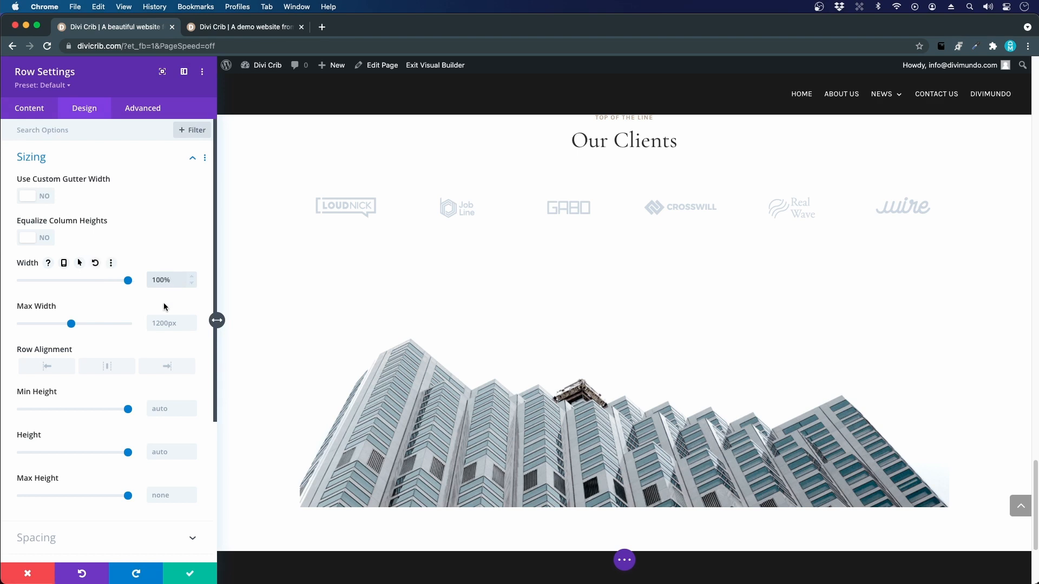
pyautogui.click(162, 322)
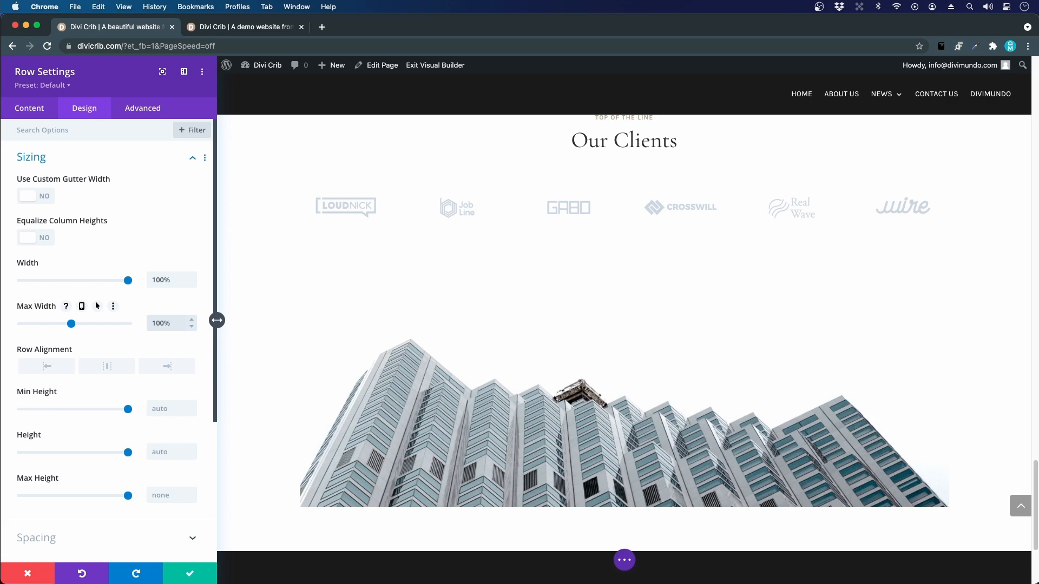
pyautogui.moveTo(130, 73); pyautogui.dragTo(384, 131)
pyautogui.scroll(-5, 680, 323)
pyautogui.scroll(6, 681, 323)
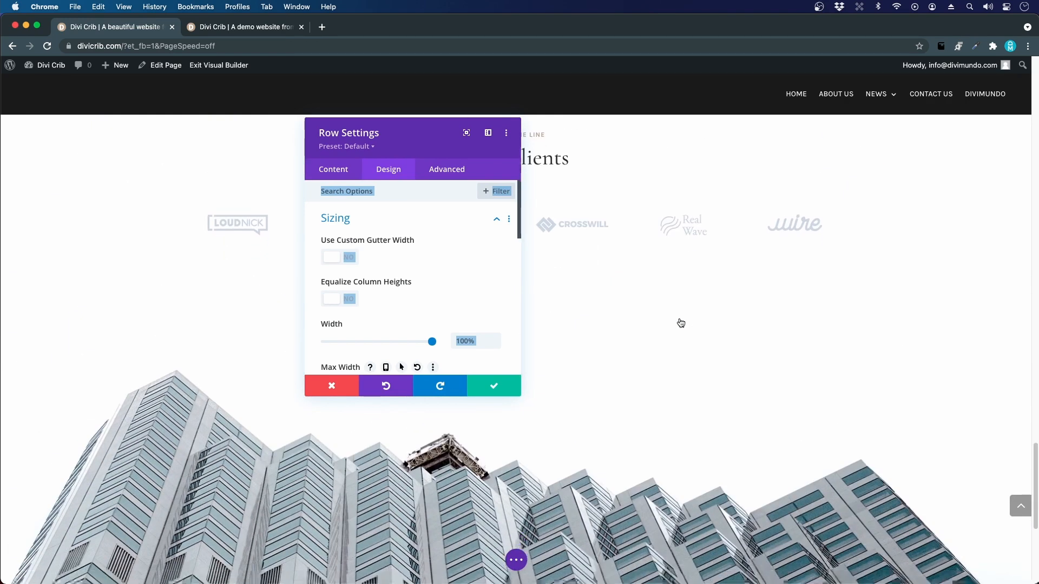
pyautogui.scroll(-5, 680, 323)
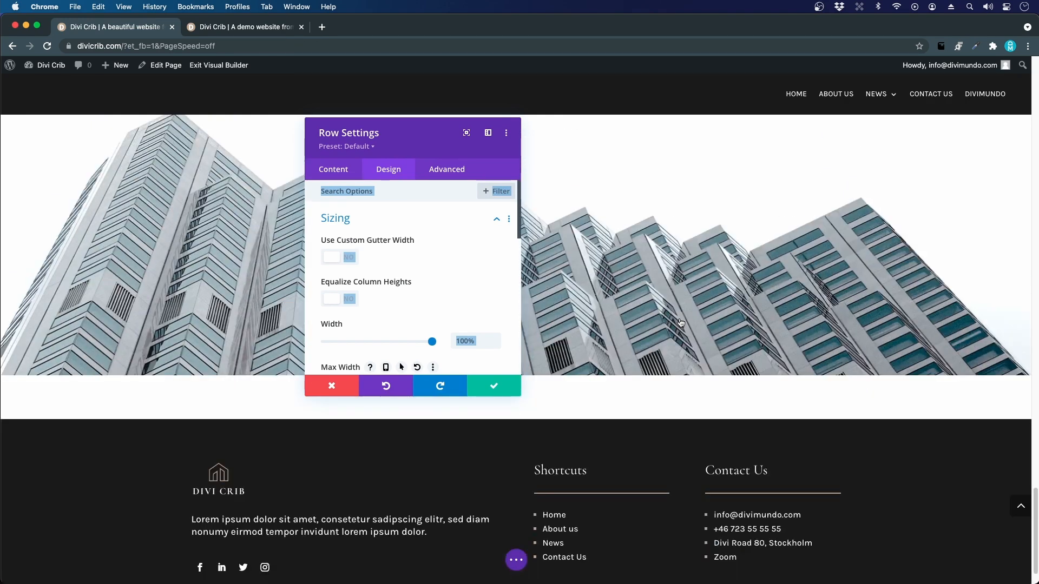
pyautogui.click(509, 388)
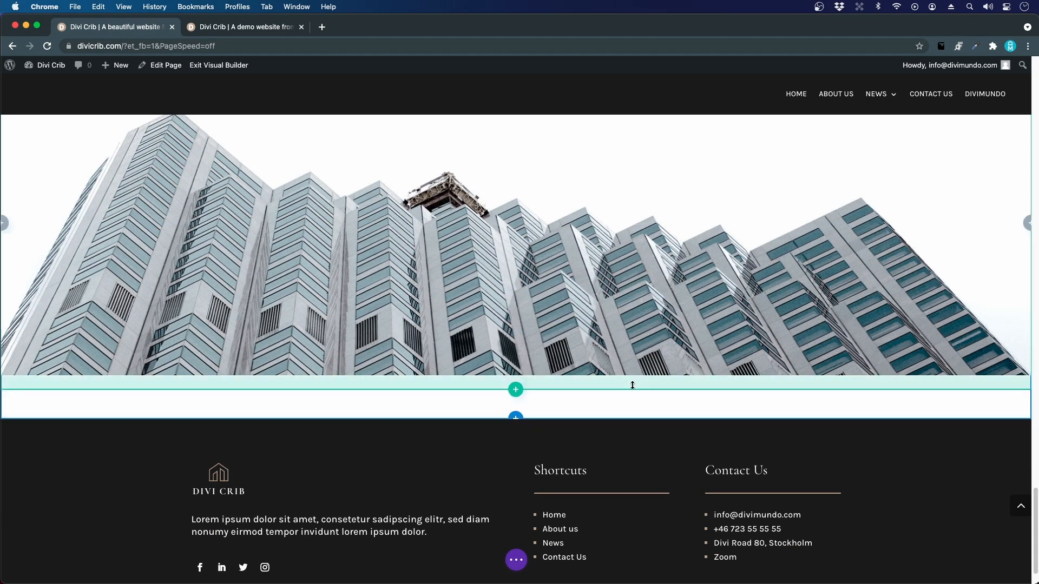
# Step: Remove the bottom padding of the row and section under the building image so it meets the footer
pyautogui.moveTo(631, 383); pyautogui.dragTo(632, 349)
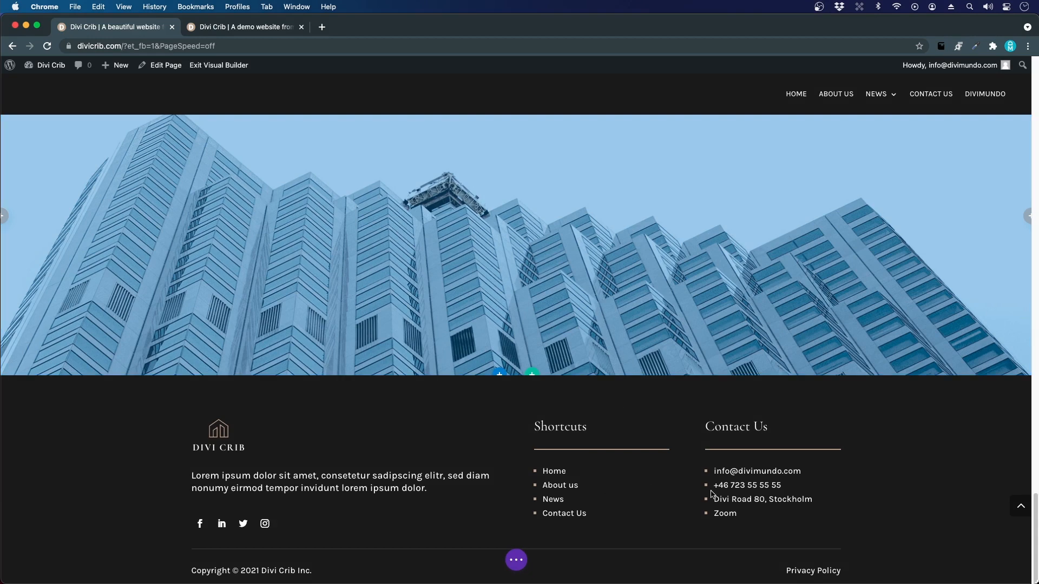
pyautogui.click(658, 487)
pyautogui.scroll(2, 651, 492)
pyautogui.scroll(5, 650, 493)
pyautogui.scroll(-6, 650, 493)
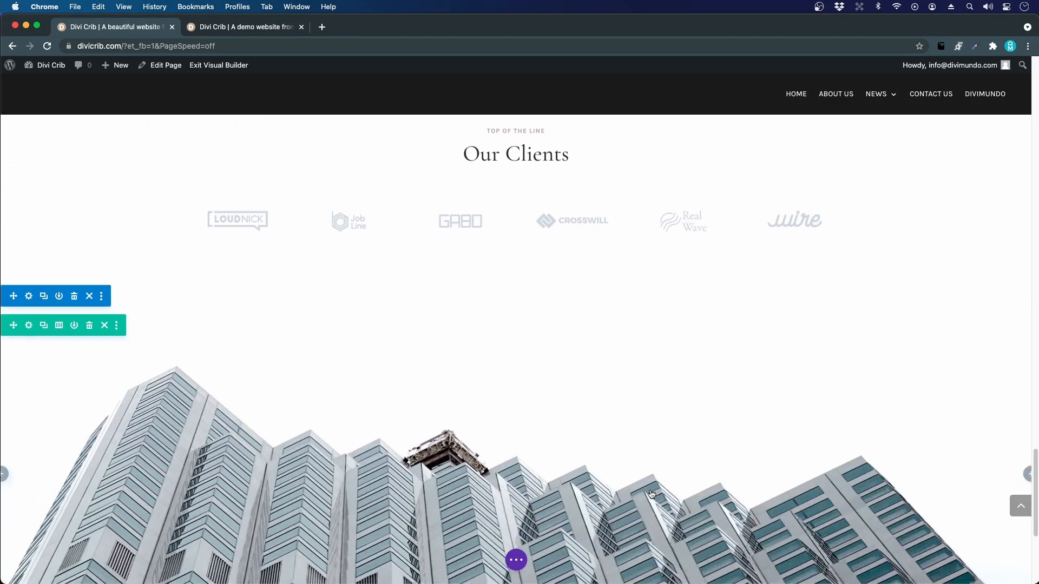
pyautogui.scroll(3, 651, 494)
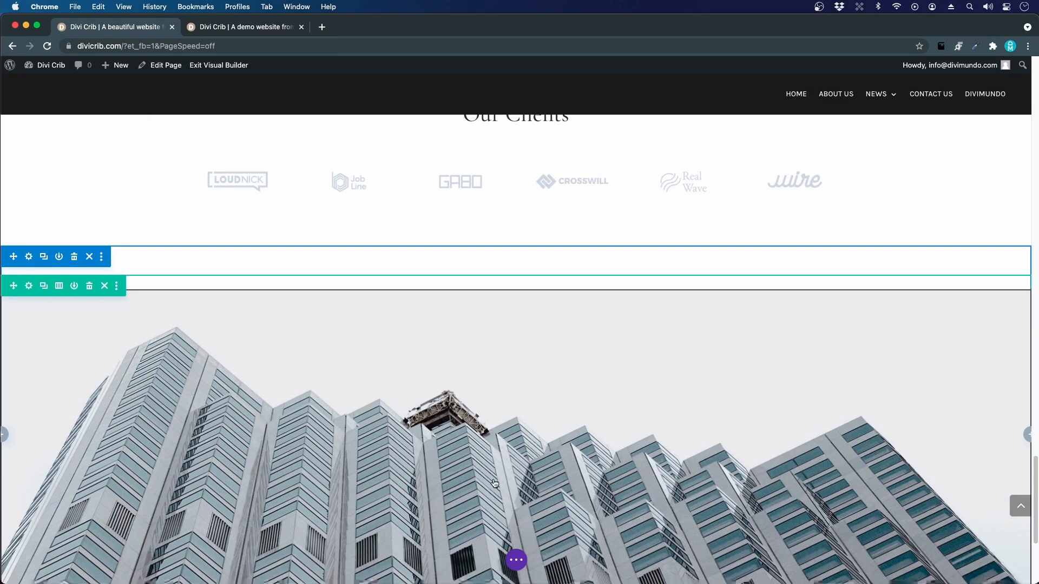
pyautogui.scroll(-1, 500, 478)
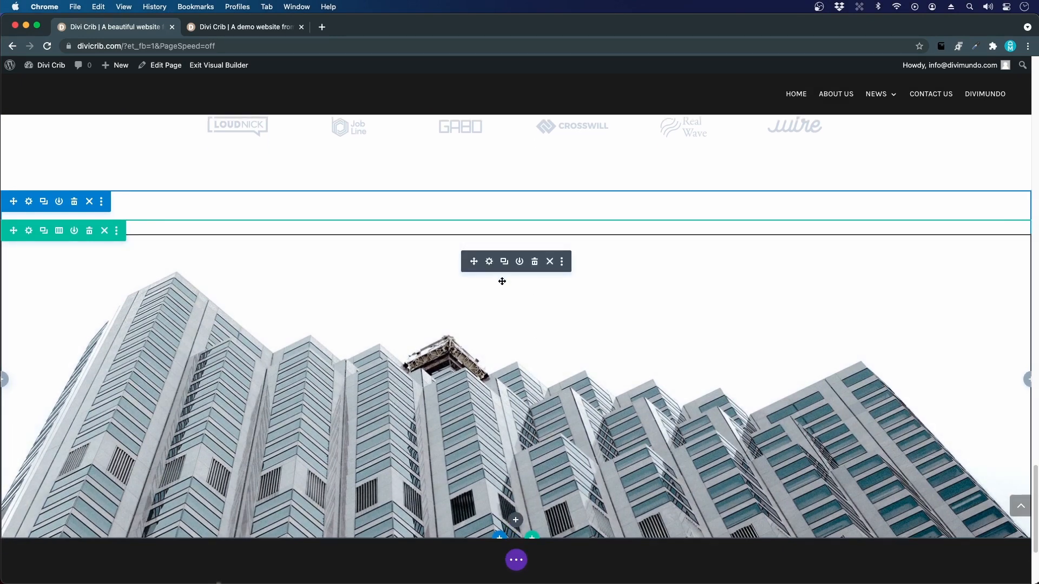
# Step: Give the building image above the footer a Slide animation with its direction set to Up
pyautogui.click(490, 263)
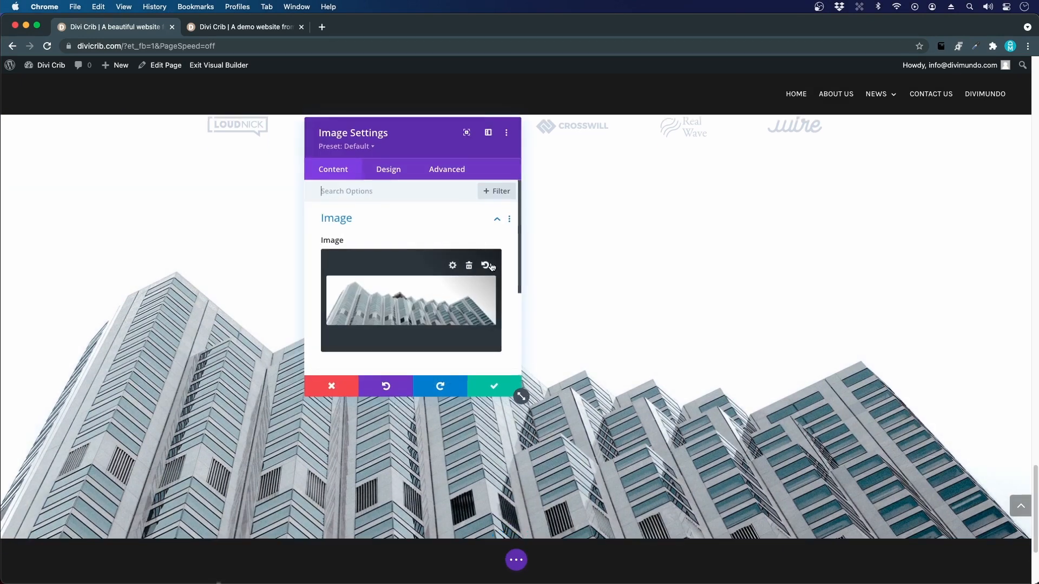
pyautogui.click(402, 174)
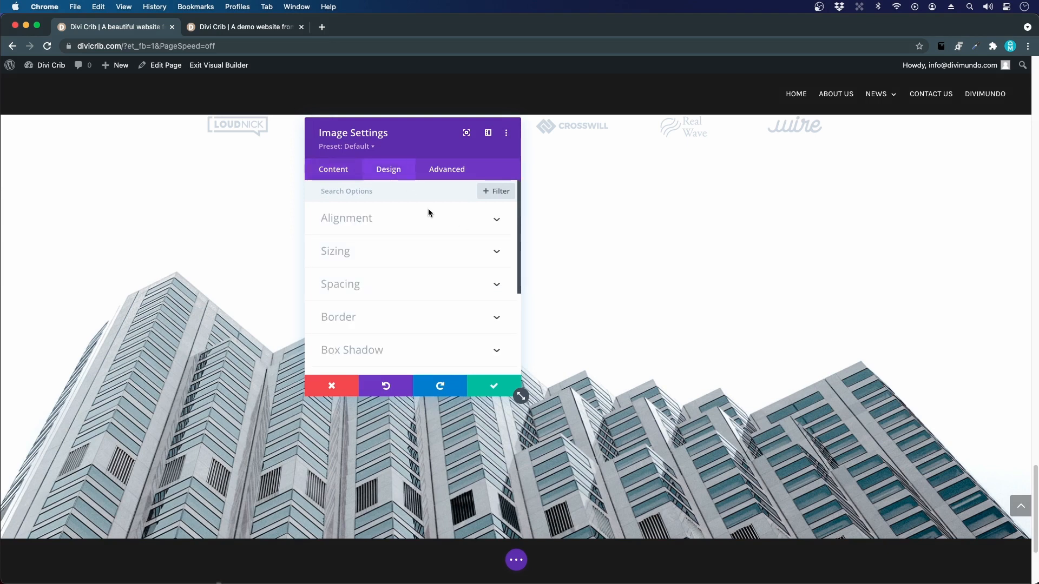
pyautogui.scroll(-5, 385, 252)
pyautogui.click(366, 336)
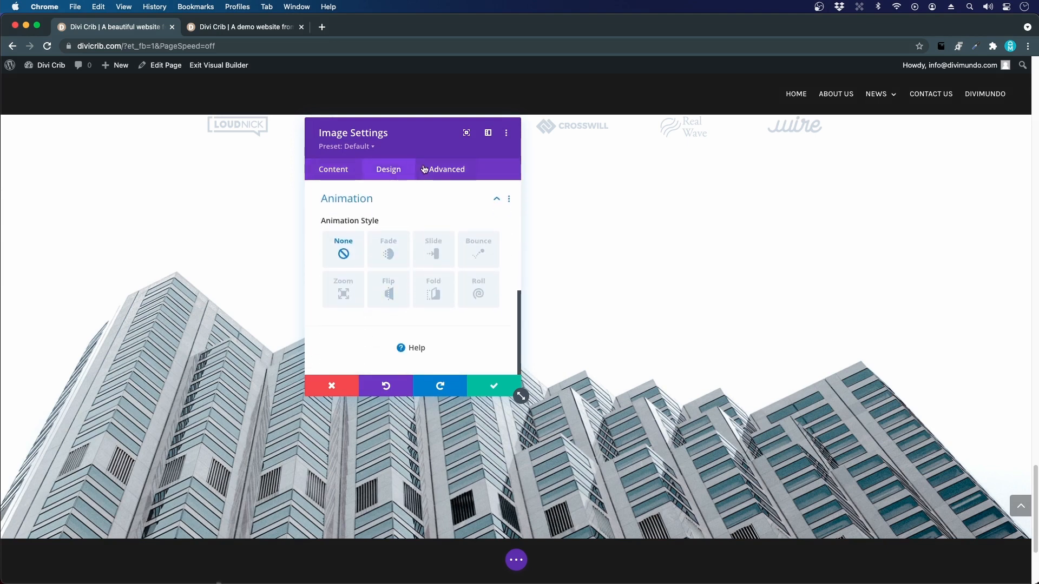
pyautogui.click(487, 132)
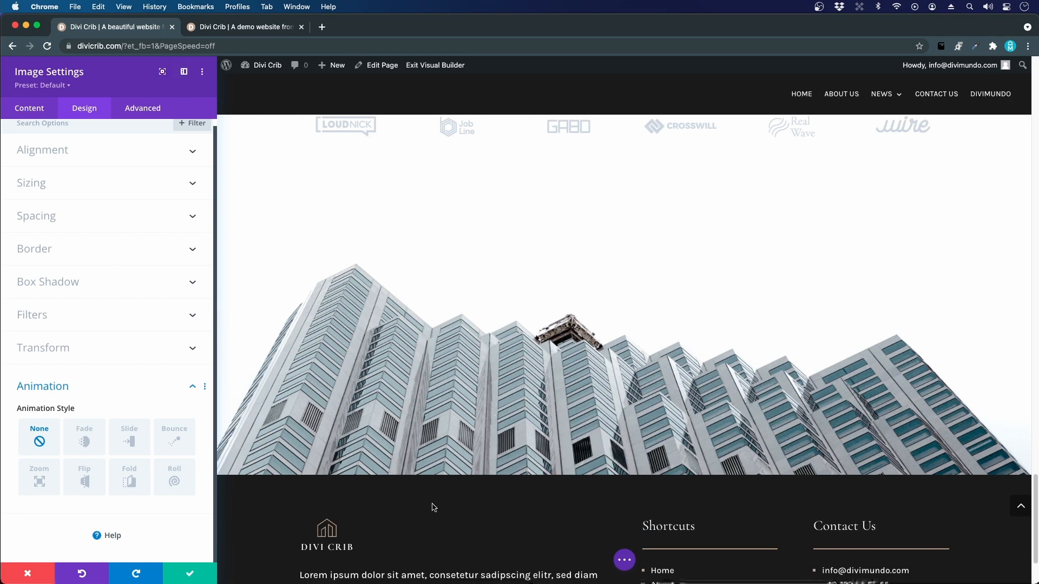
pyautogui.click(132, 442)
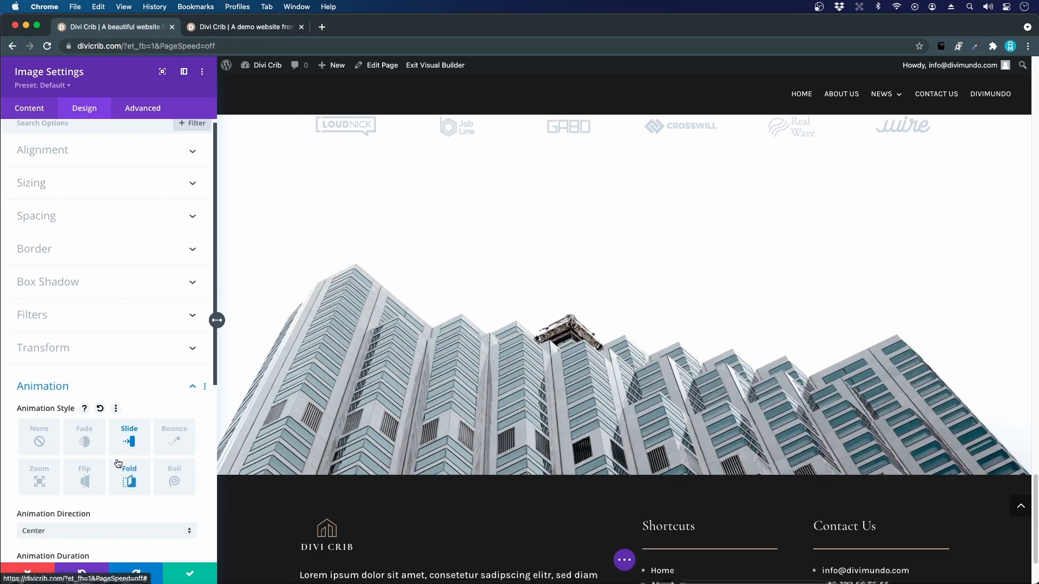
pyautogui.scroll(-1, 118, 463)
pyautogui.click(64, 508)
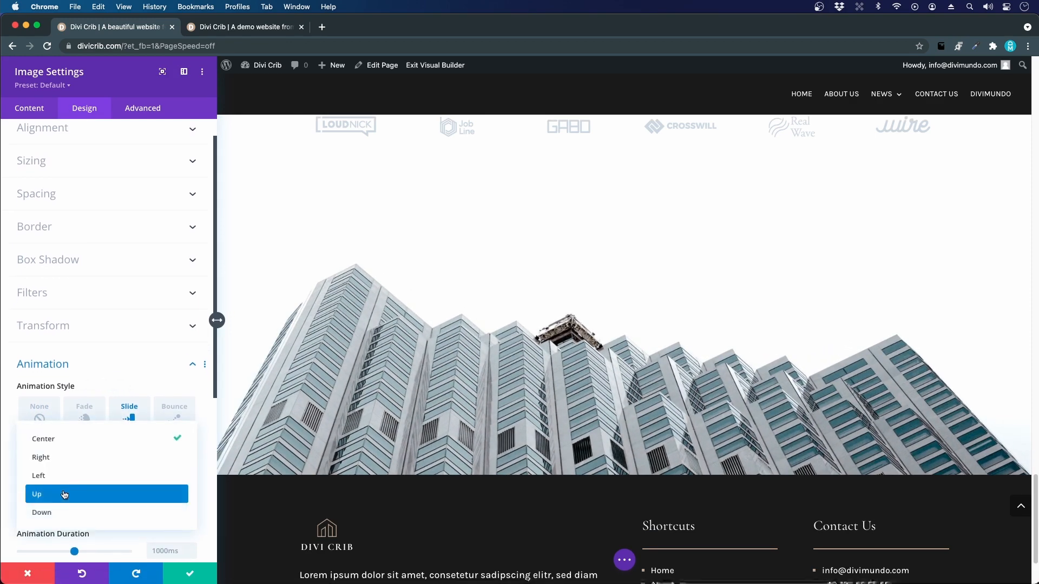
pyautogui.click(64, 492)
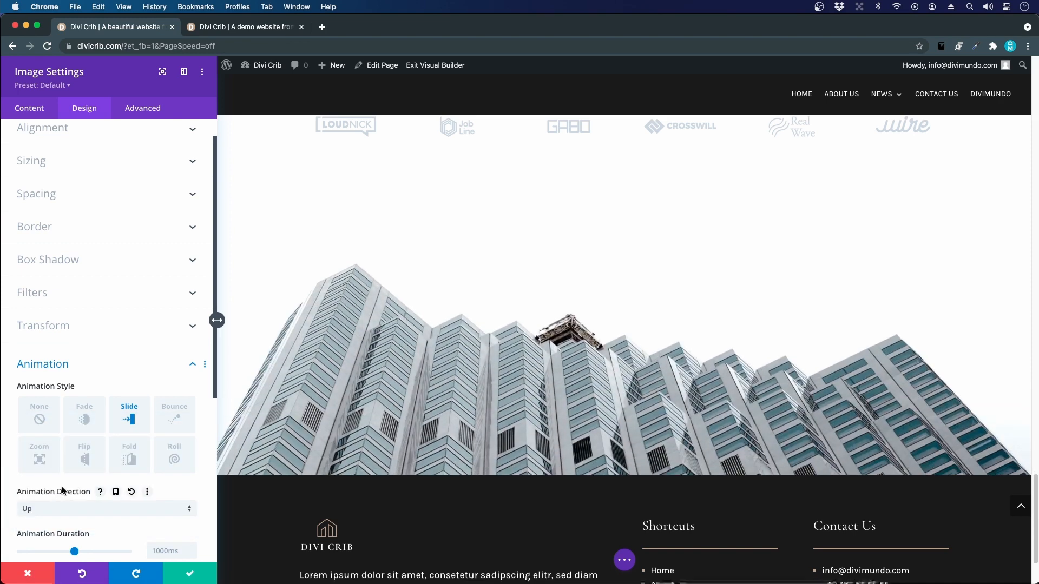
# Step: Set the building image's animation intensity to 7% and its starting opacity to 100%
pyautogui.scroll(-5, 68, 483)
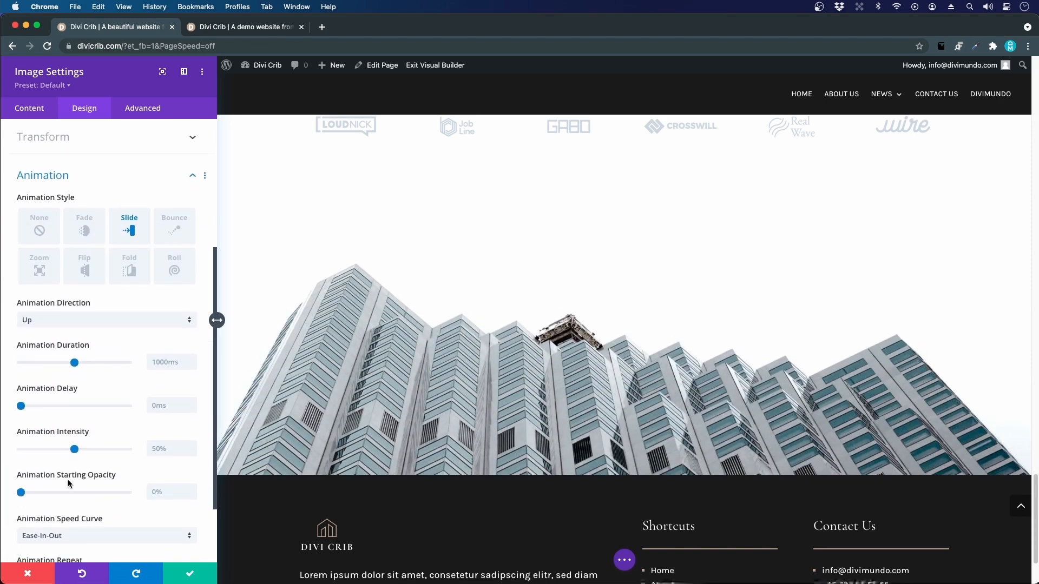
pyautogui.click(173, 446)
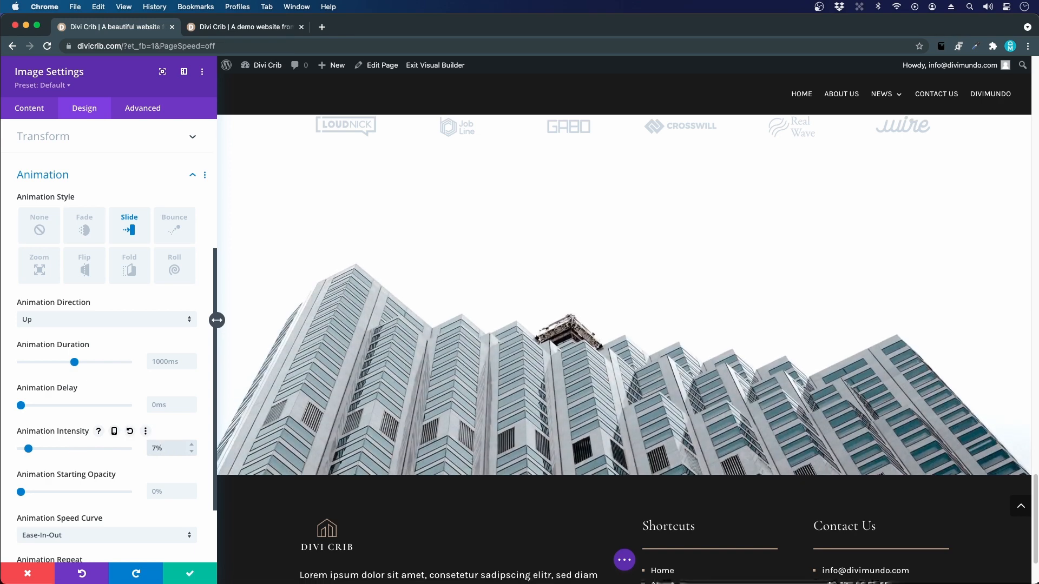
pyautogui.scroll(-2, 153, 440)
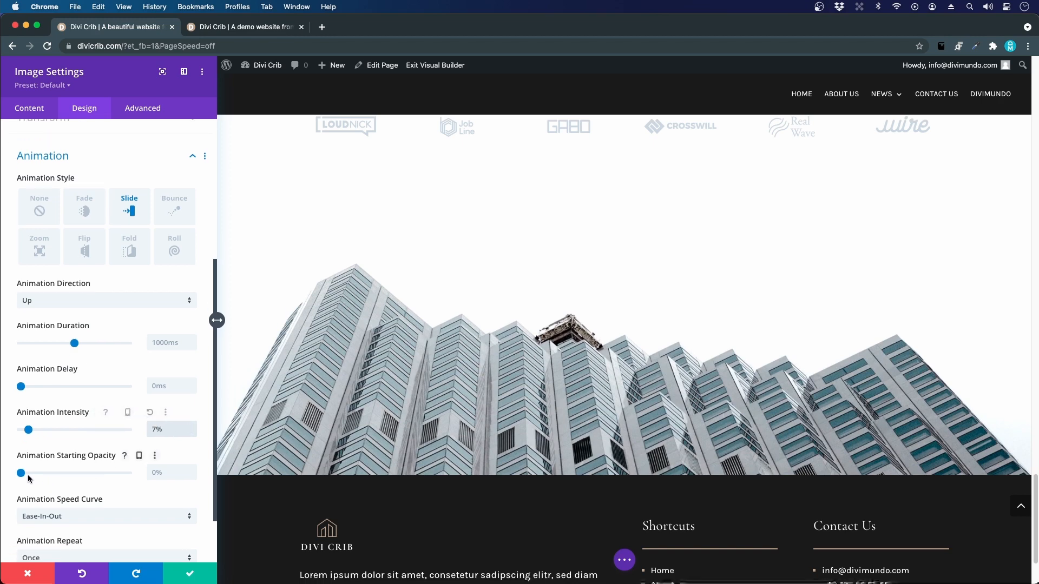
pyautogui.moveTo(23, 476); pyautogui.dragTo(128, 473)
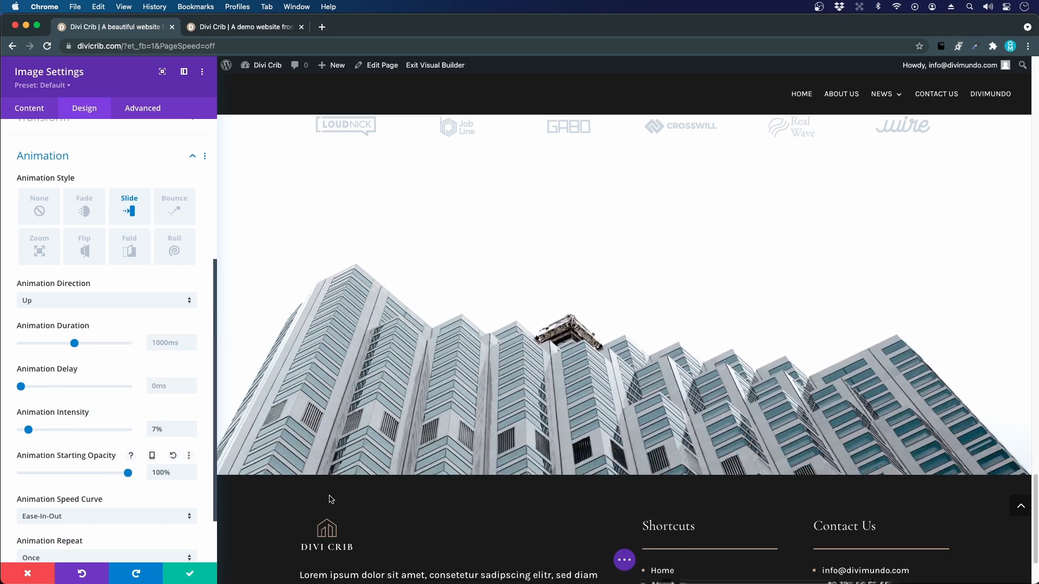